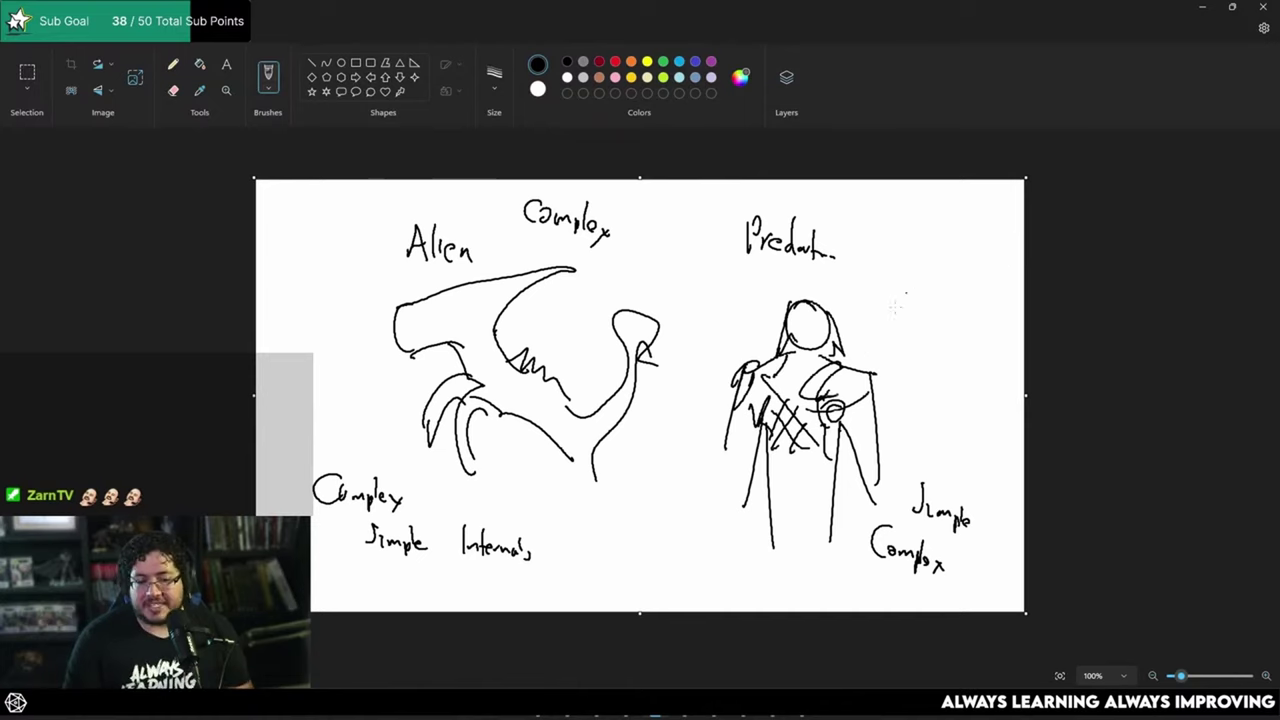
Step: Switch to ZBrush and set up the DamStandard brush with a draw size of about 132
key("alt+Tab")
mouse_move(798, 320)
left_mouse_down()
mouse_move(794, 357)
mouse_move(812, 357)
mouse_move(795, 352)
left_mouse_up()
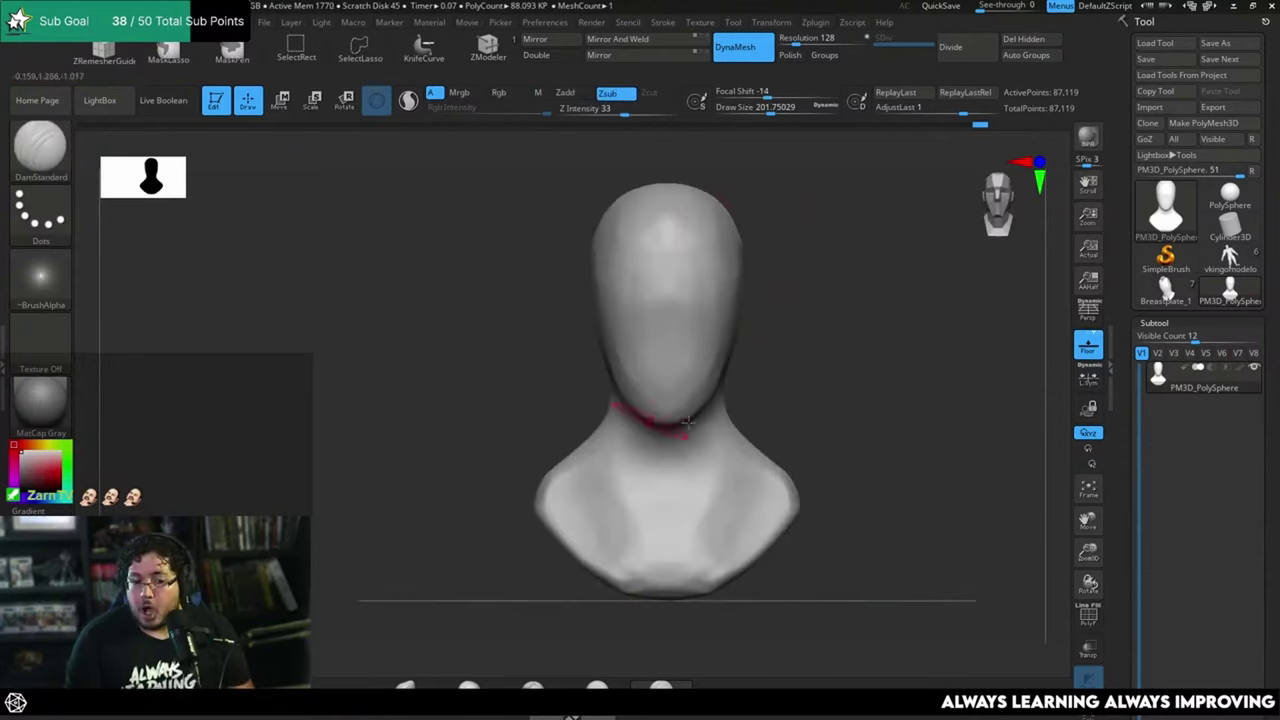
key("b")
key("d")
key("s")
key("space")
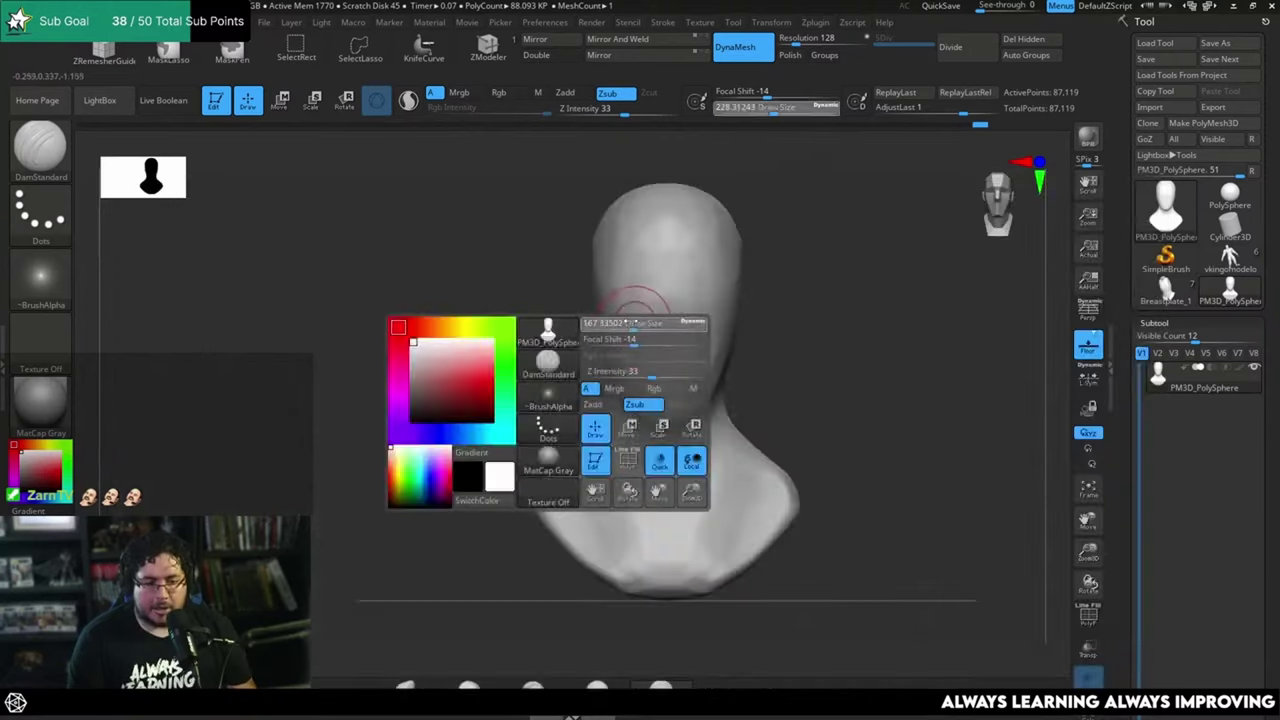
left_click_drag(640, 338, 629, 338)
Step: Try carving DamStandard creases across the face and sides of the smooth head bust
mouse_move(598, 274)
left_mouse_down()
mouse_move(638, 294)
mouse_move(614, 292)
mouse_move(614, 357)
mouse_move(622, 340)
mouse_move(609, 366)
mouse_move(628, 410)
left_mouse_up()
left_click_drag(801, 353, 728, 355)
mouse_move(650, 360)
left_mouse_down()
mouse_move(640, 372)
mouse_move(668, 370)
mouse_move(727, 308)
left_mouse_up()
left_click_drag(850, 286, 760, 255)
mouse_move(730, 200)
left_mouse_down()
mouse_move(700, 212)
mouse_move(684, 246)
left_mouse_up()
left_click_drag(696, 220, 722, 230)
mouse_move(866, 254)
left_mouse_down("shift")
mouse_move(803, 340)
mouse_move(780, 277)
mouse_move(831, 243)
mouse_move(710, 390)
left_mouse_up("shift")
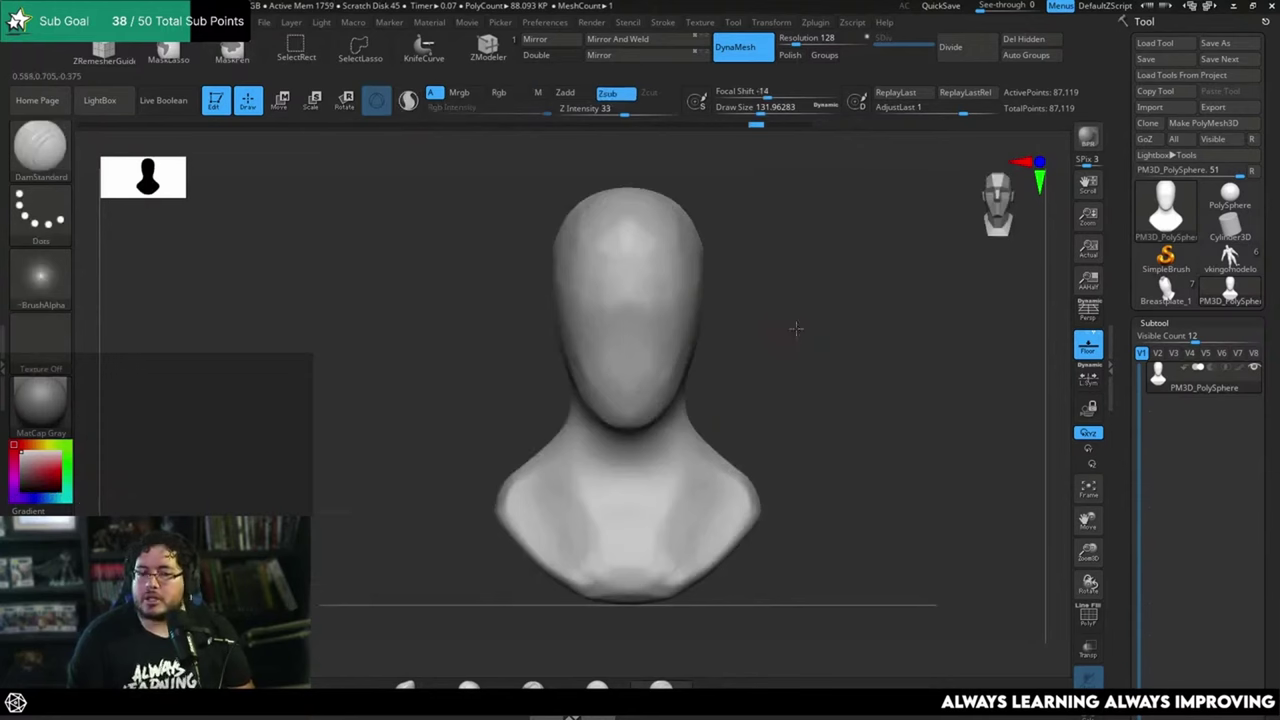
mouse_move(794, 329)
left_mouse_down("alt")
mouse_move(777, 343)
mouse_move(800, 340)
mouse_move(792, 352)
left_mouse_up("alt")
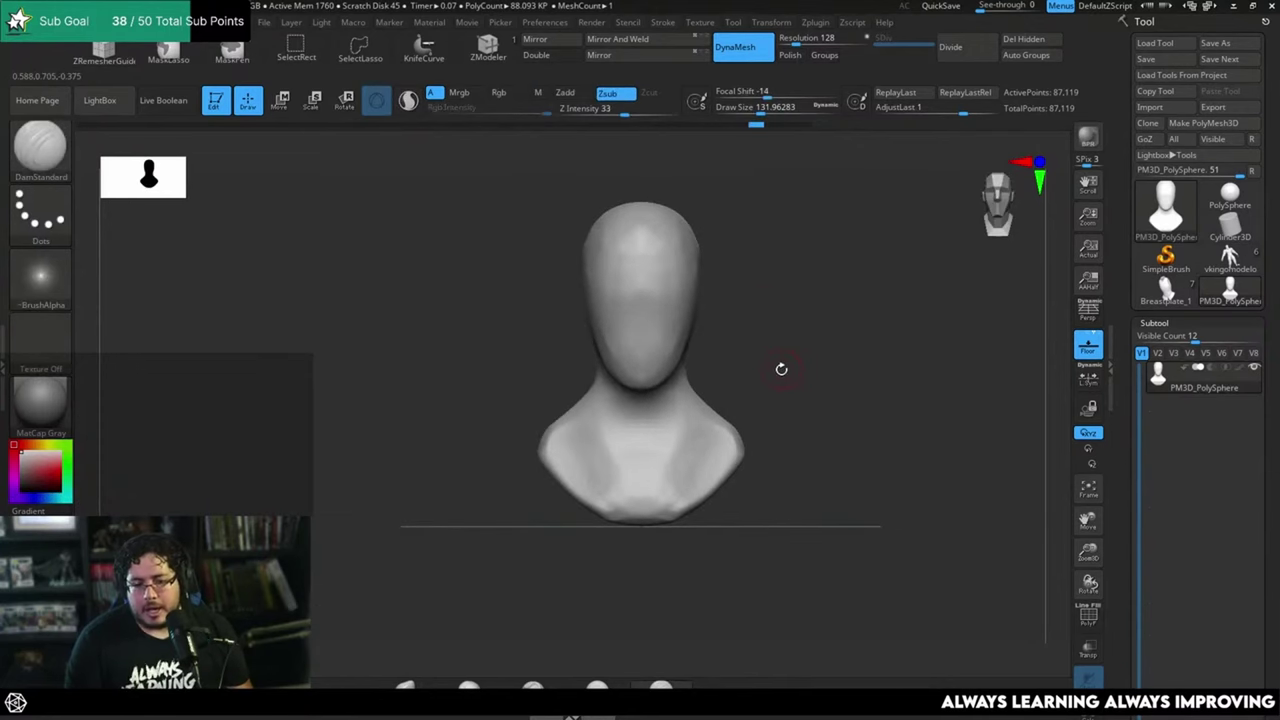
Step: Switch to the browser and search Google Images for "weird animals"
key("alt+Tab")
key("alt+Tab")
key("alt+Tab")
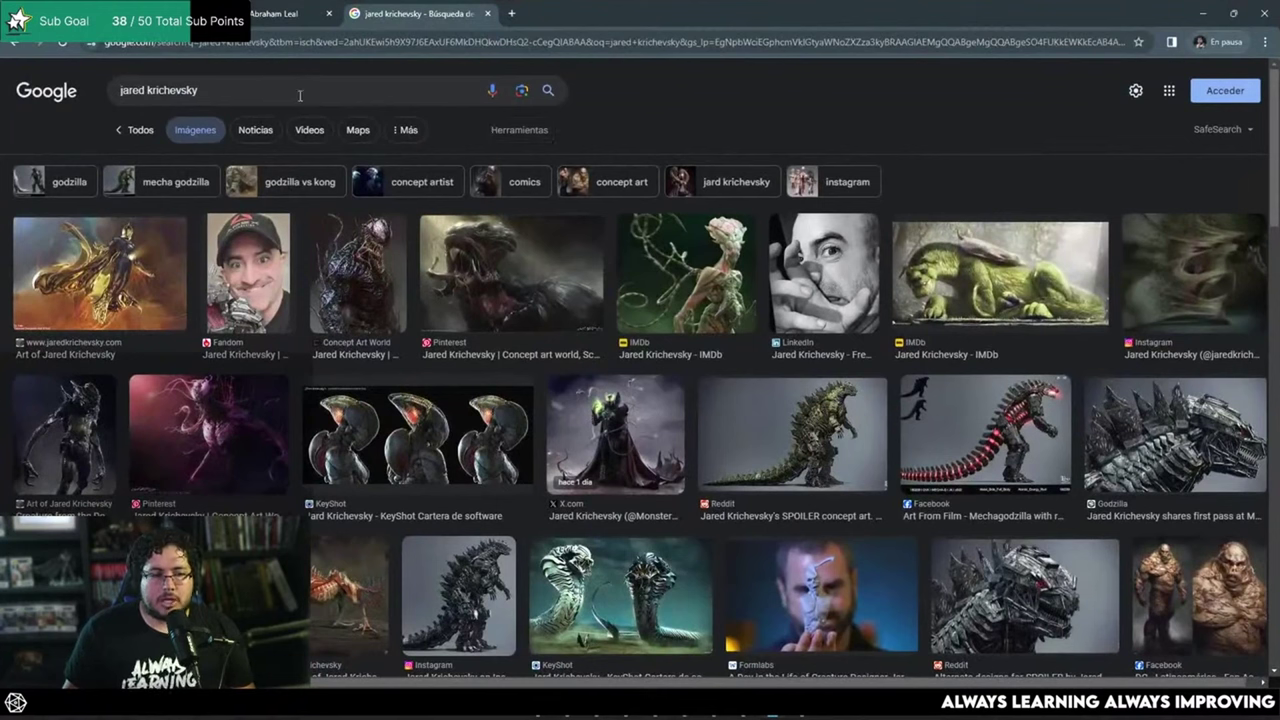
left_click(300, 92)
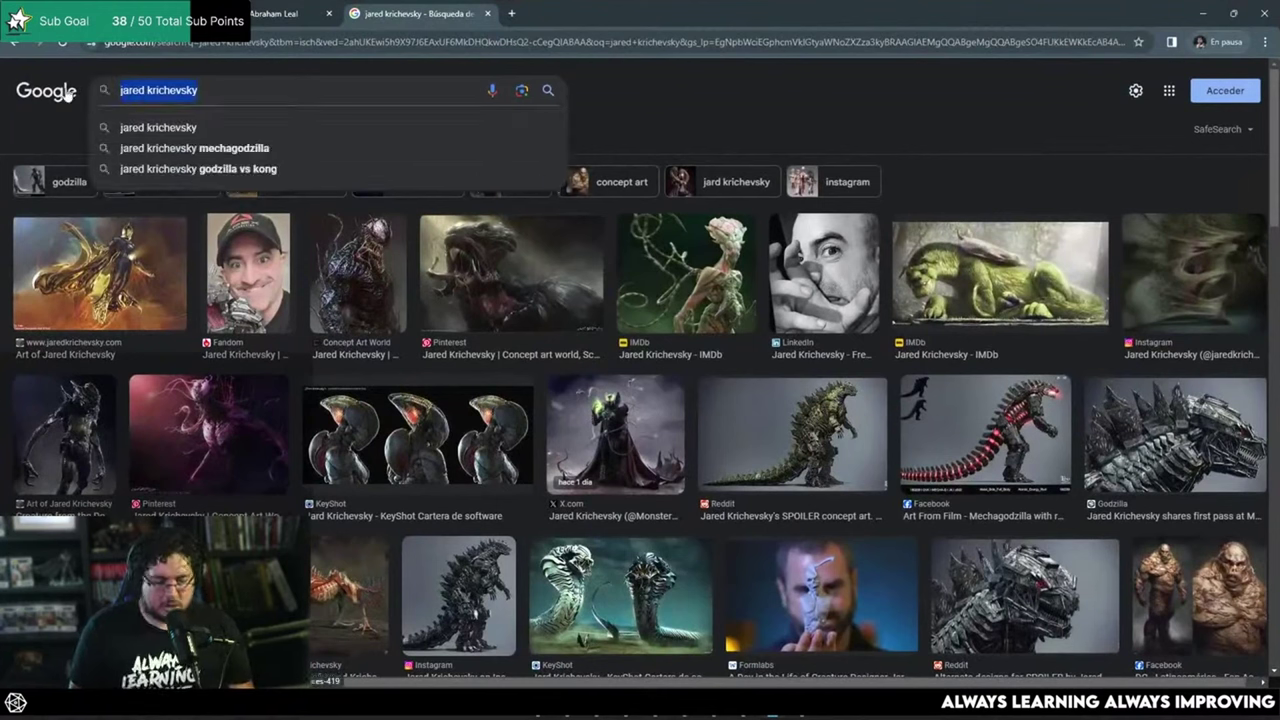
type("weird animals")
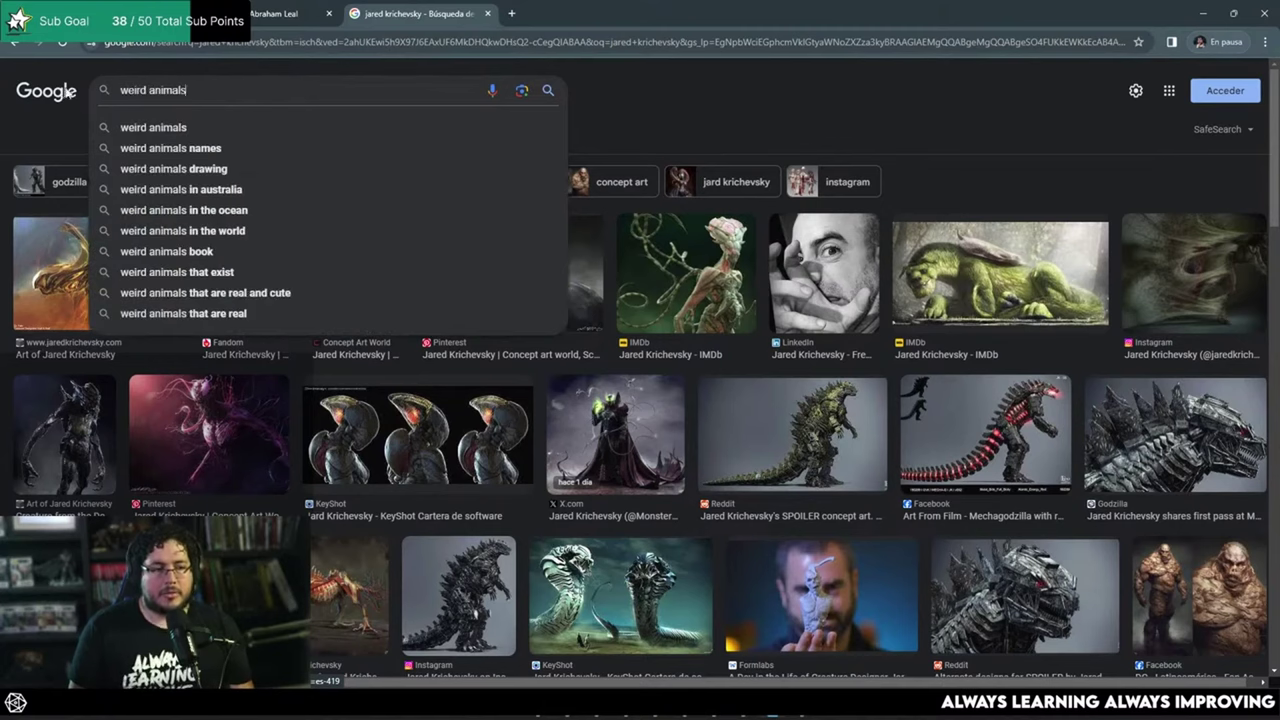
key("Return")
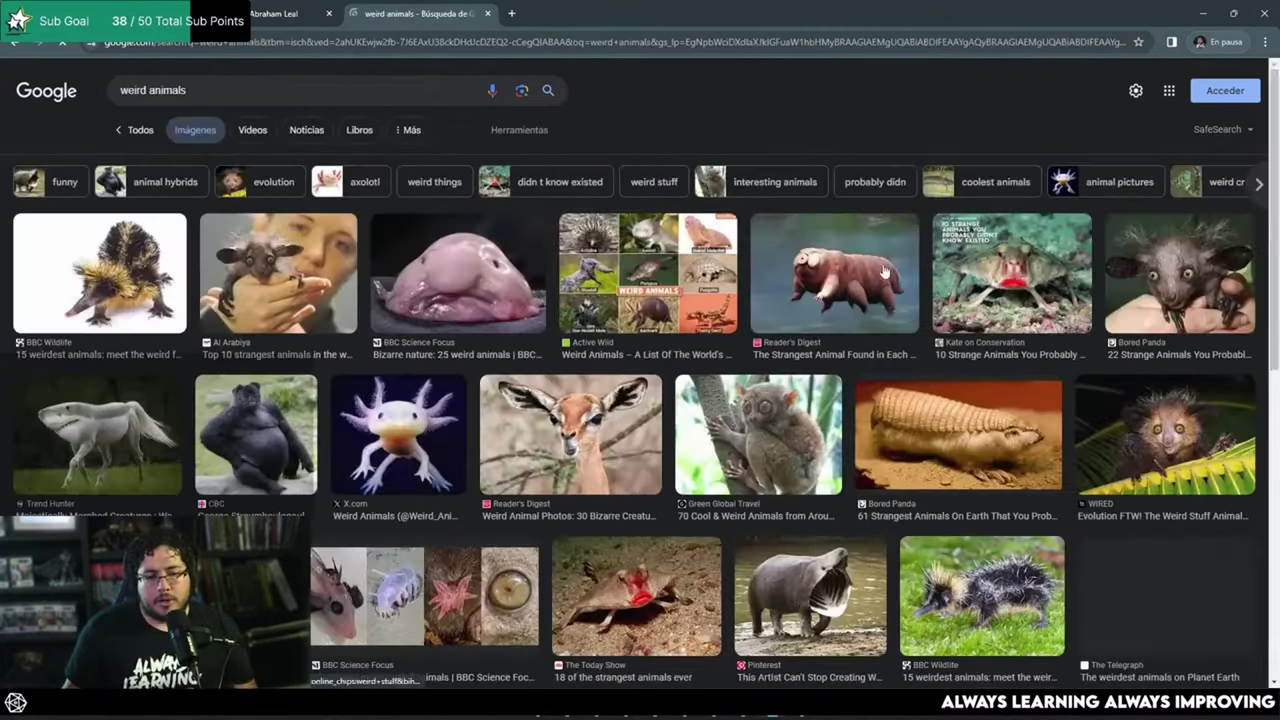
Step: Browse the weird animal pictures and open the blue sea slug photo from Treehugger, followed by the related Owlcation one
scroll(640, 385, "down", 2)
scroll(638, 385, "down", 1)
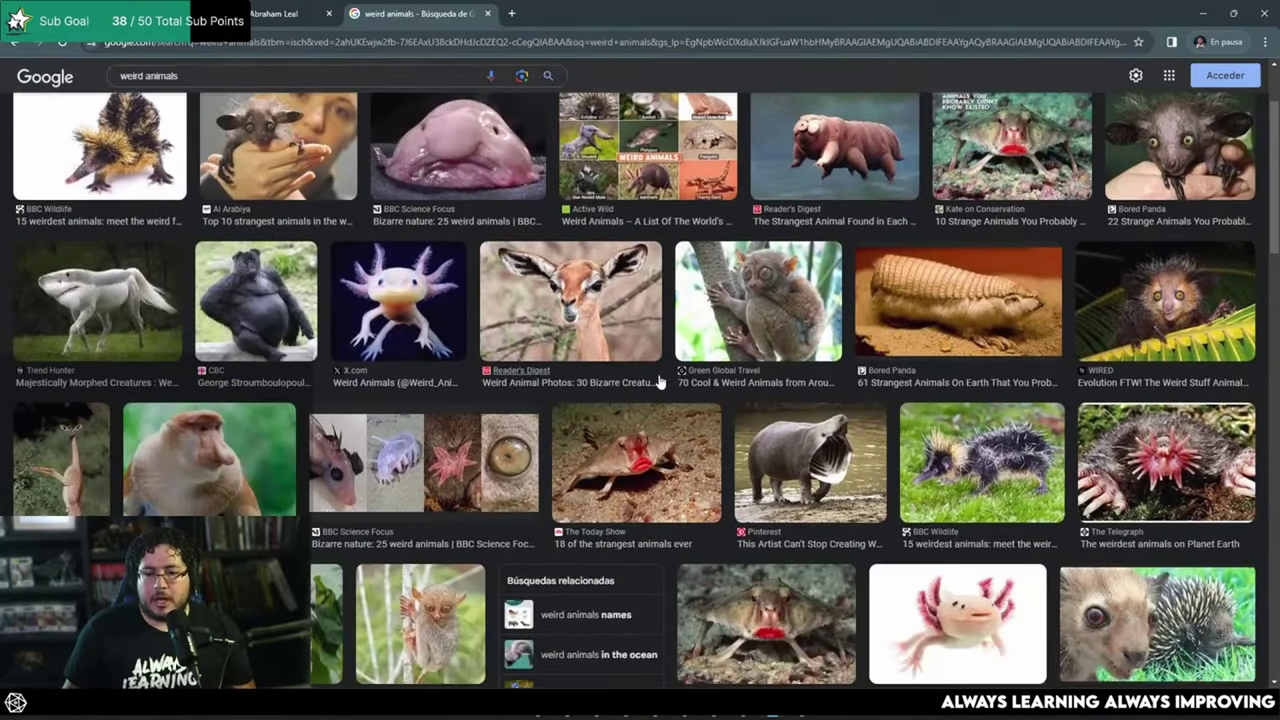
scroll(659, 365, "down", 2)
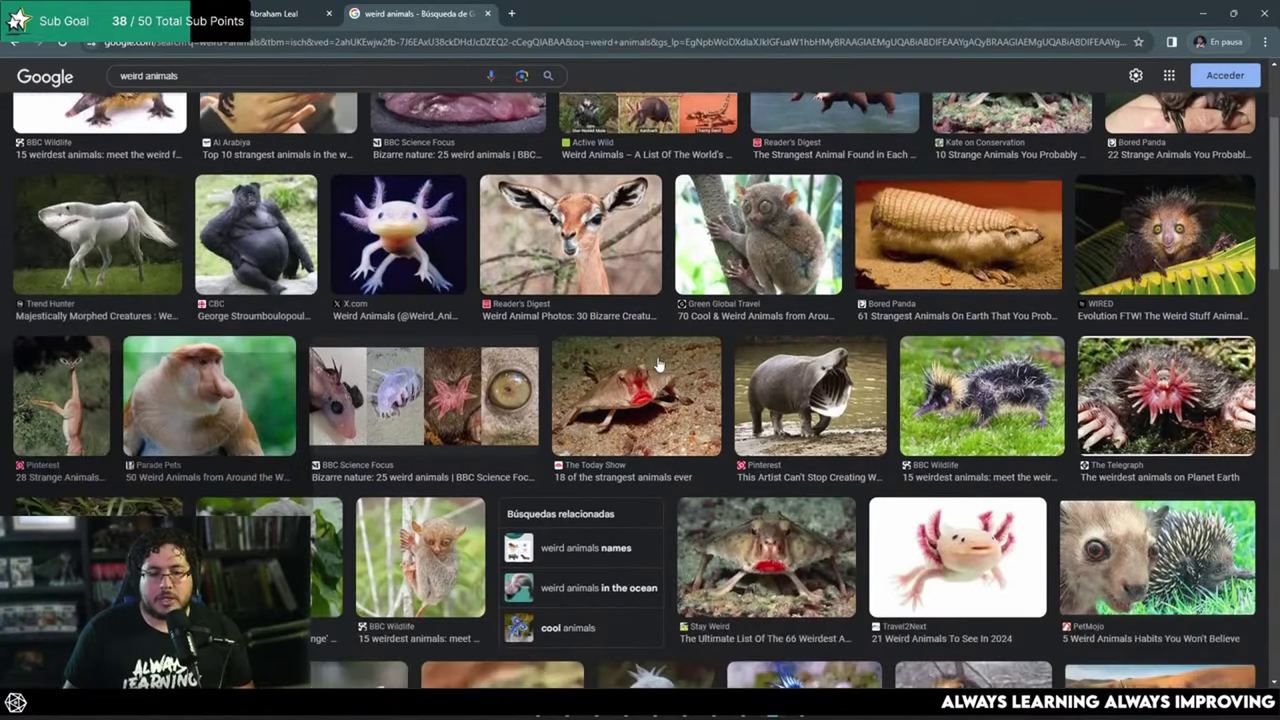
scroll(512, 369, "down", 6)
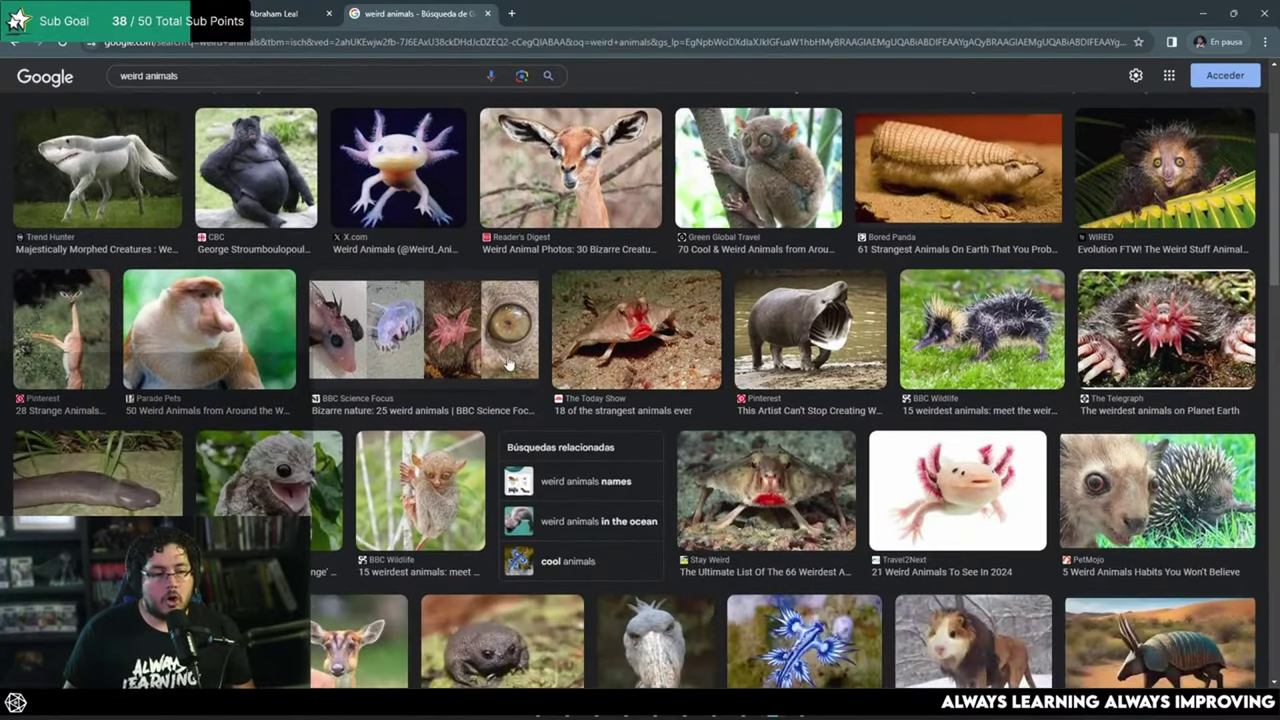
scroll(855, 337, "down", 4)
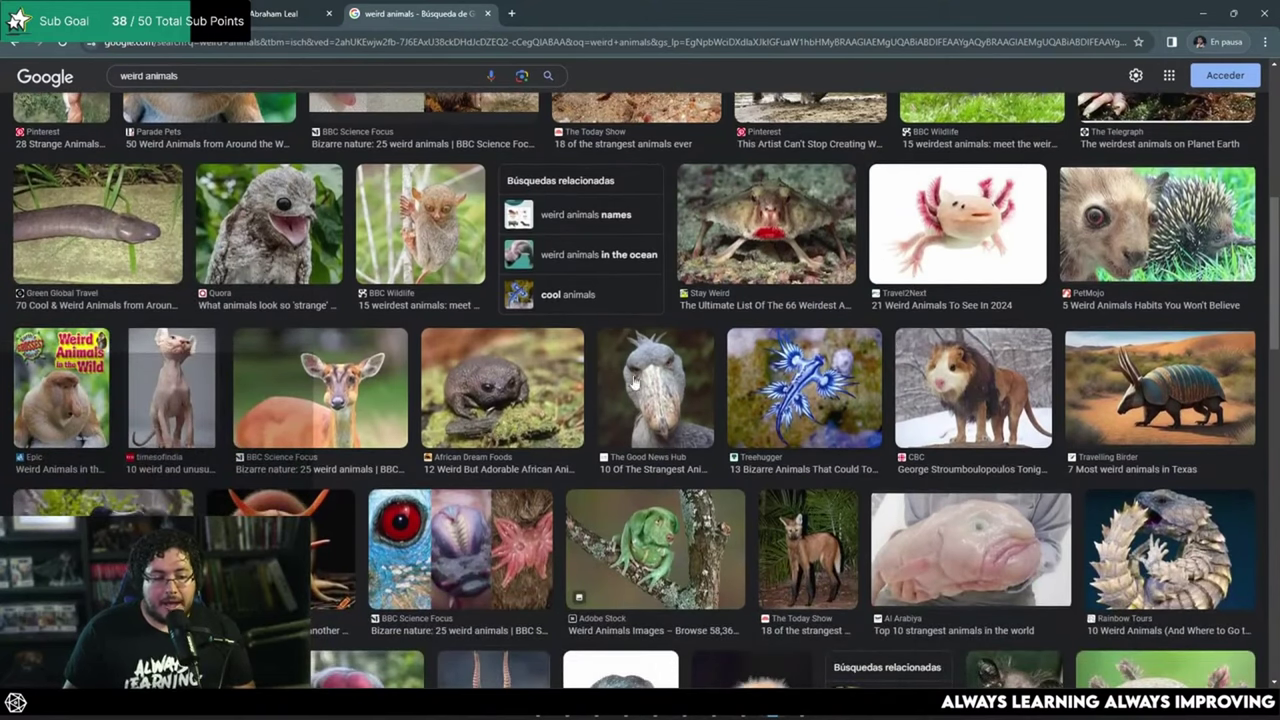
left_click(774, 385)
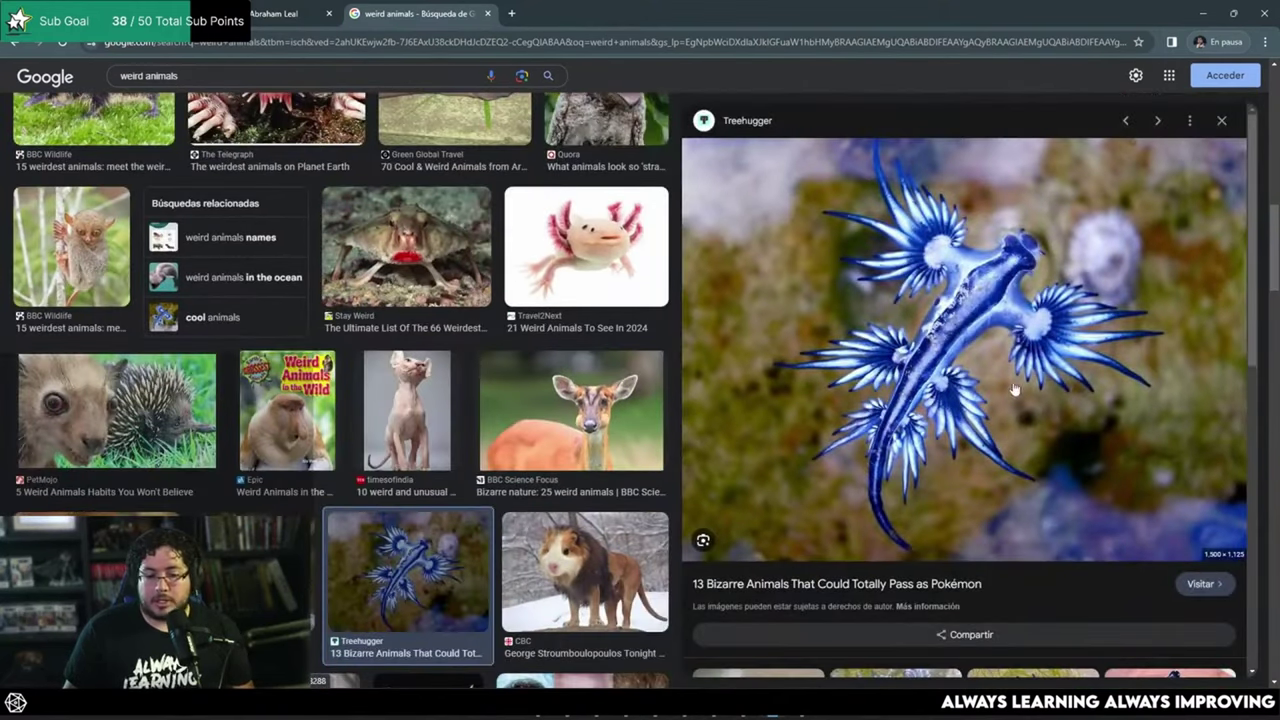
scroll(1012, 378, "down", 2)
scroll(828, 493, "down", 2)
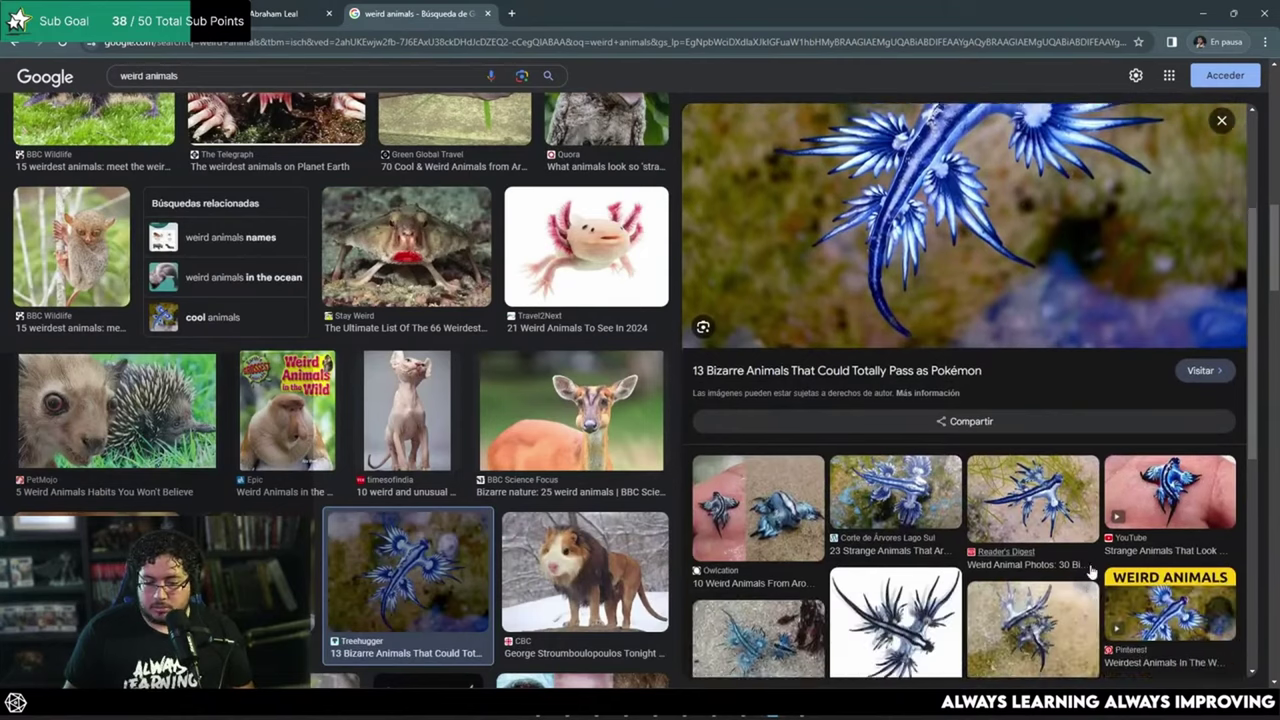
left_click(770, 462)
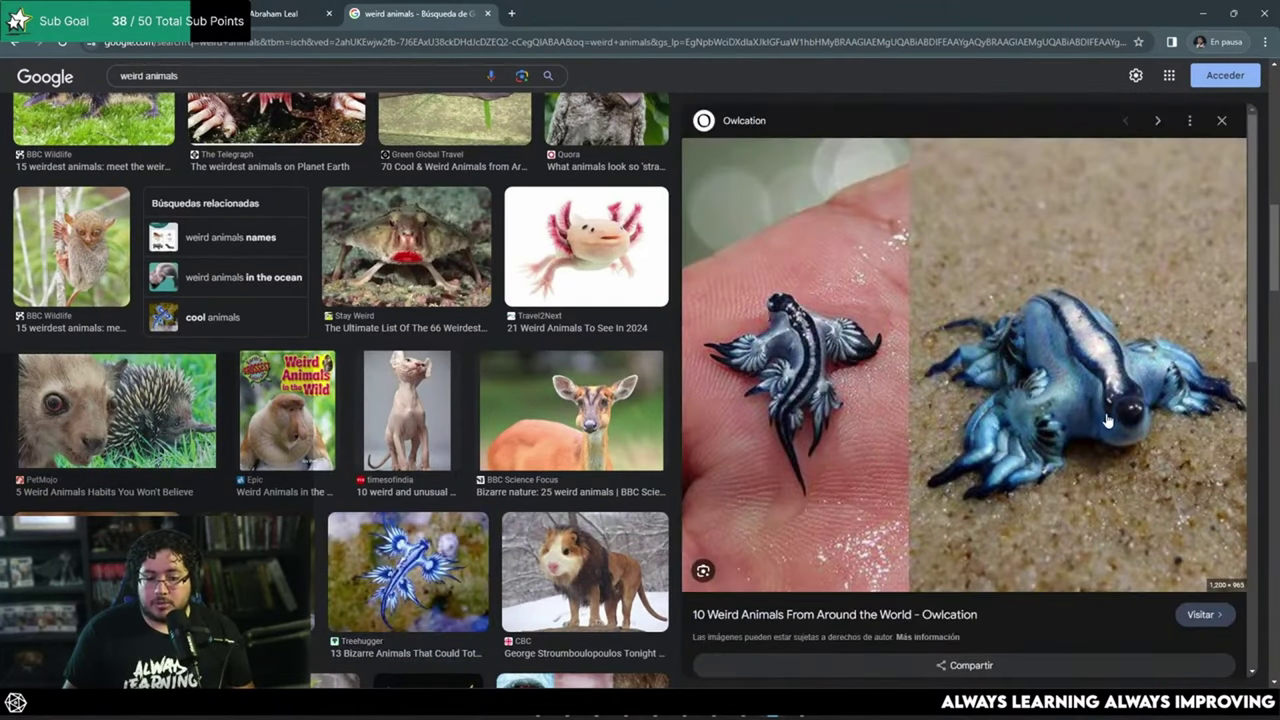
Step: Return to ZBrush and build up a rounded dome on the forehead with ClayBuildup, checking the sea slug reference
left_click(1203, 13)
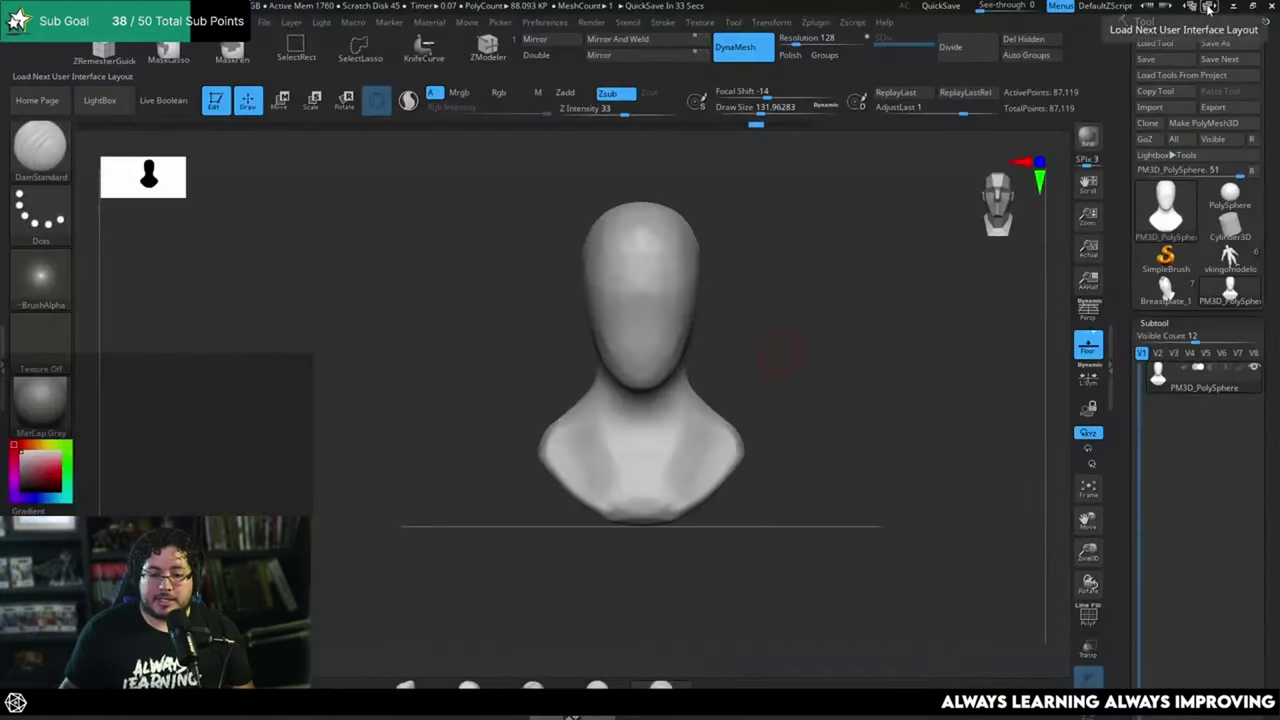
key("b")
key("c")
key("b")
key("space")
left_click_drag(657, 287, 681, 287)
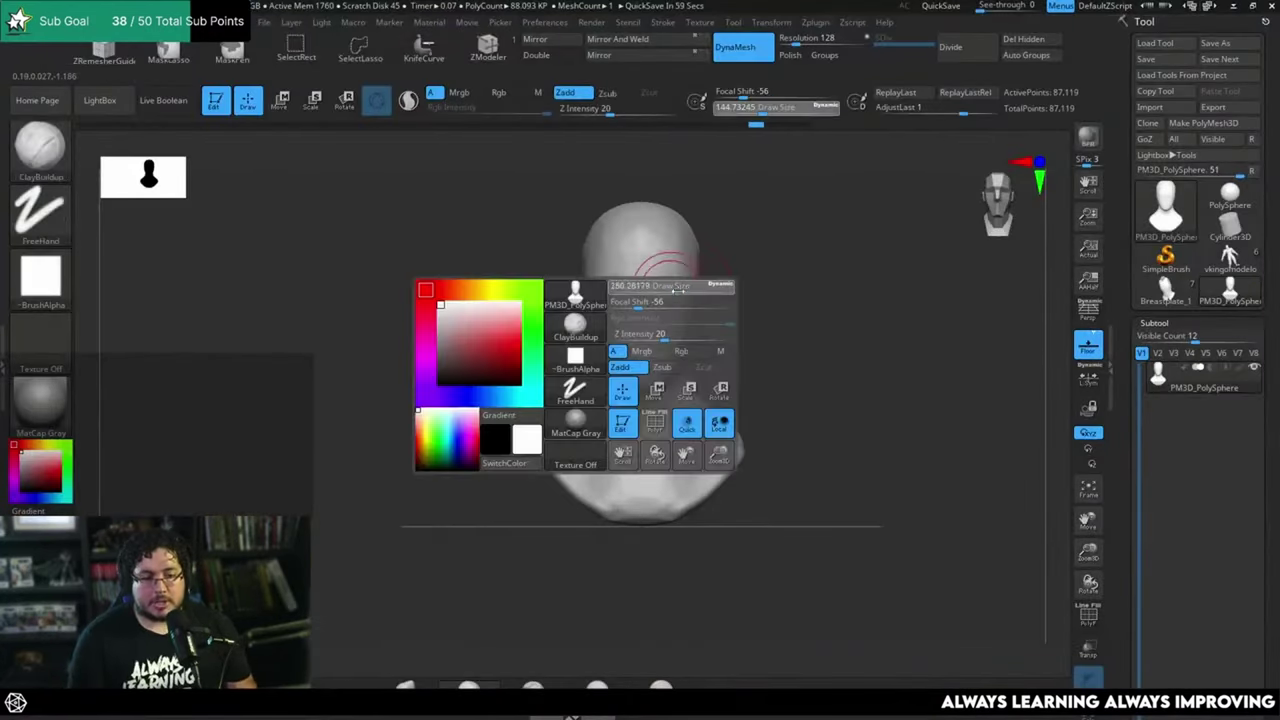
mouse_move(637, 224)
left_mouse_down()
mouse_move(623, 258)
mouse_move(614, 243)
mouse_move(634, 254)
mouse_move(624, 262)
mouse_move(624, 219)
mouse_move(610, 240)
left_mouse_up()
key("space")
key("space")
mouse_move(612, 250)
left_mouse_down()
mouse_move(628, 222)
mouse_move(647, 285)
left_mouse_up()
key("alt+Tab")
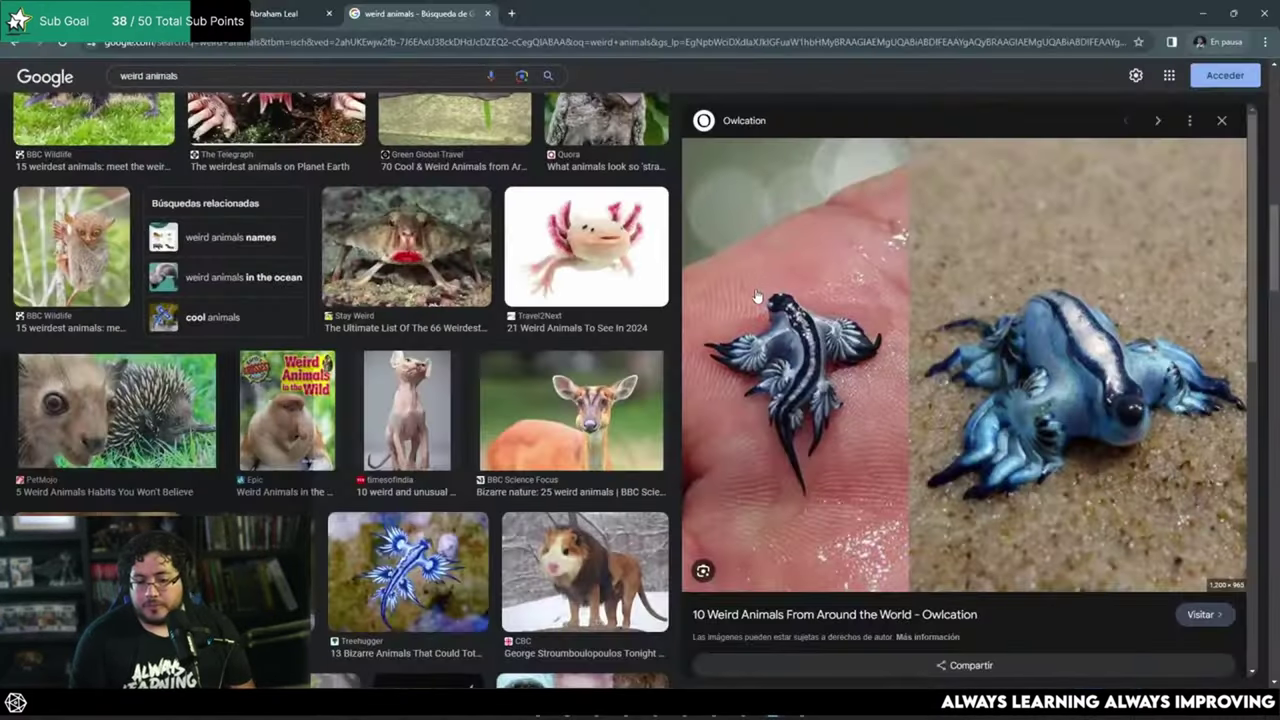
key("alt+Tab")
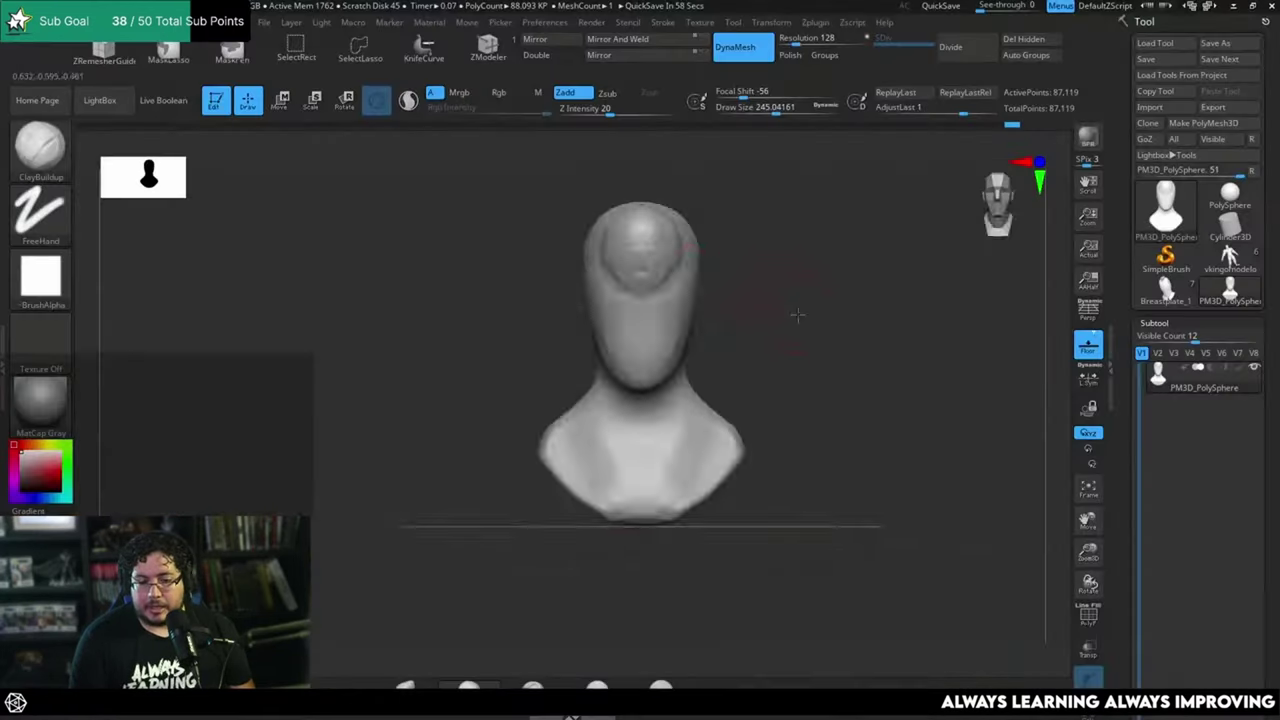
Step: Pull a pointed flap out of each side of the jaw with SnakeHook at a draw size of about 228
left_click_drag(797, 314, 732, 314)
key("space")
left_click_drag(735, 303, 729, 303)
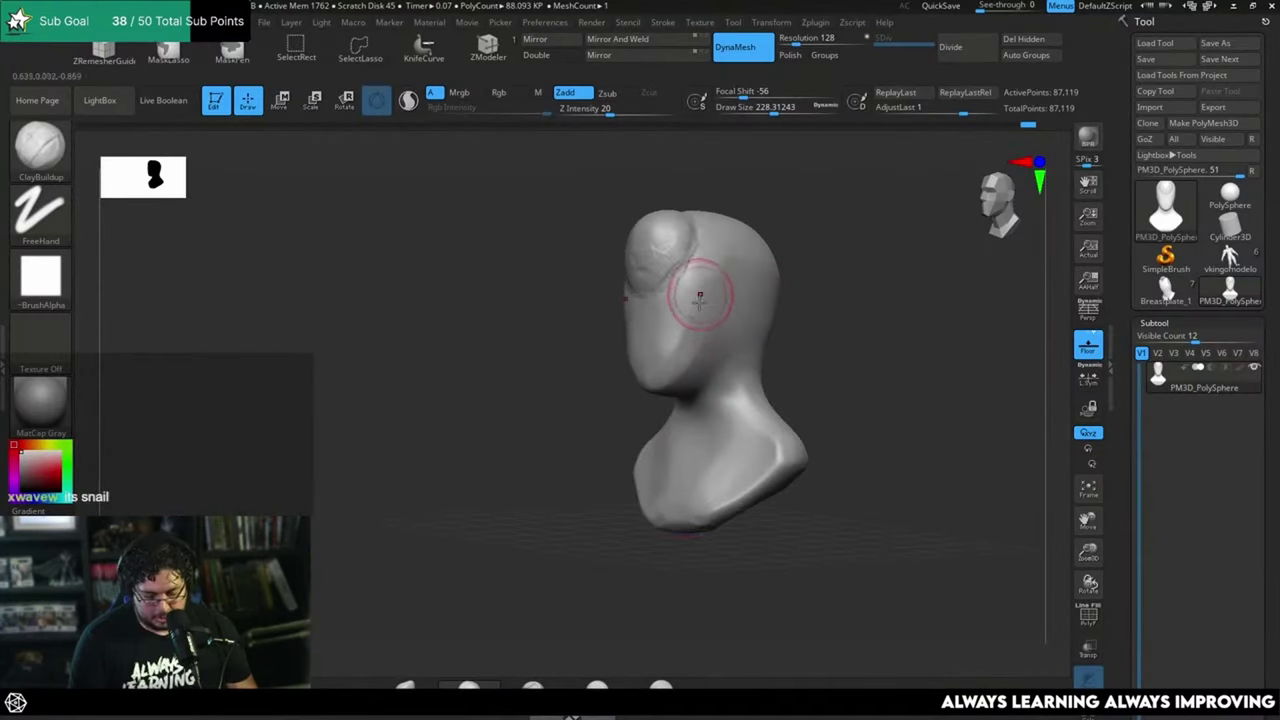
key("b")
key("s")
key("h")
left_click(665, 344)
left_click_drag(854, 251, 869, 271)
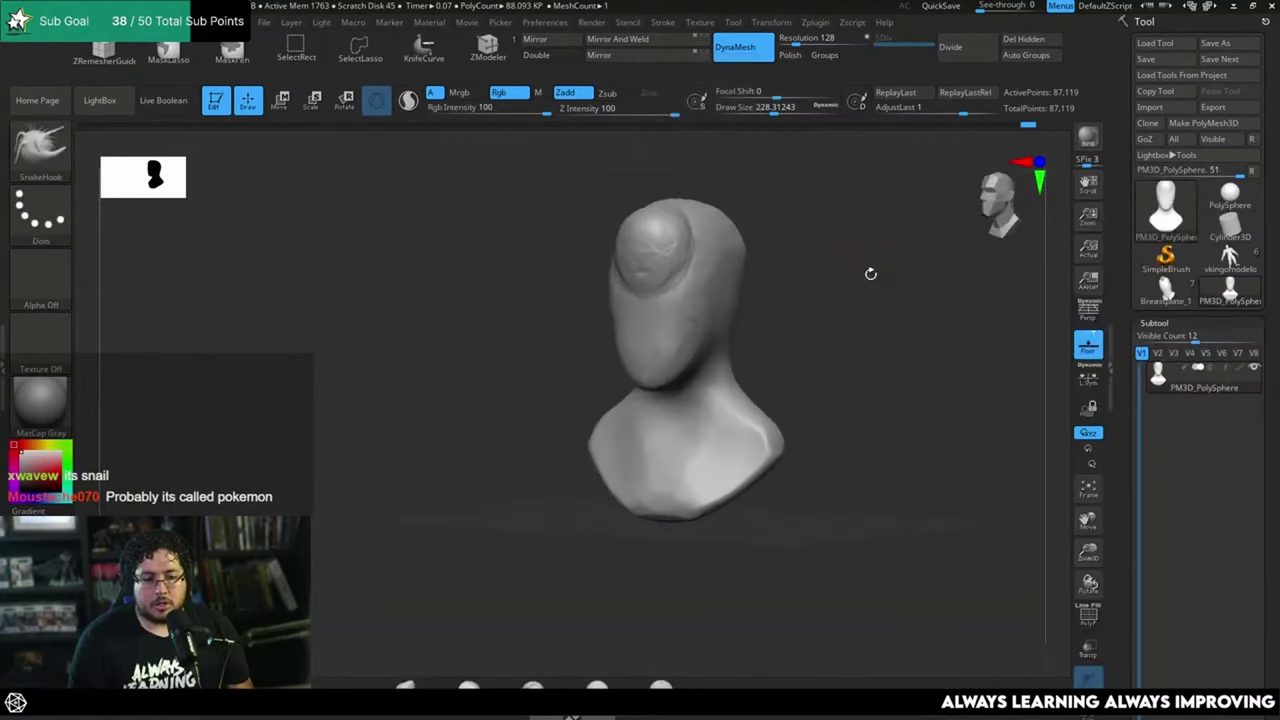
mouse_move(708, 322)
left_mouse_down()
mouse_move(730, 354)
mouse_move(697, 328)
left_mouse_up()
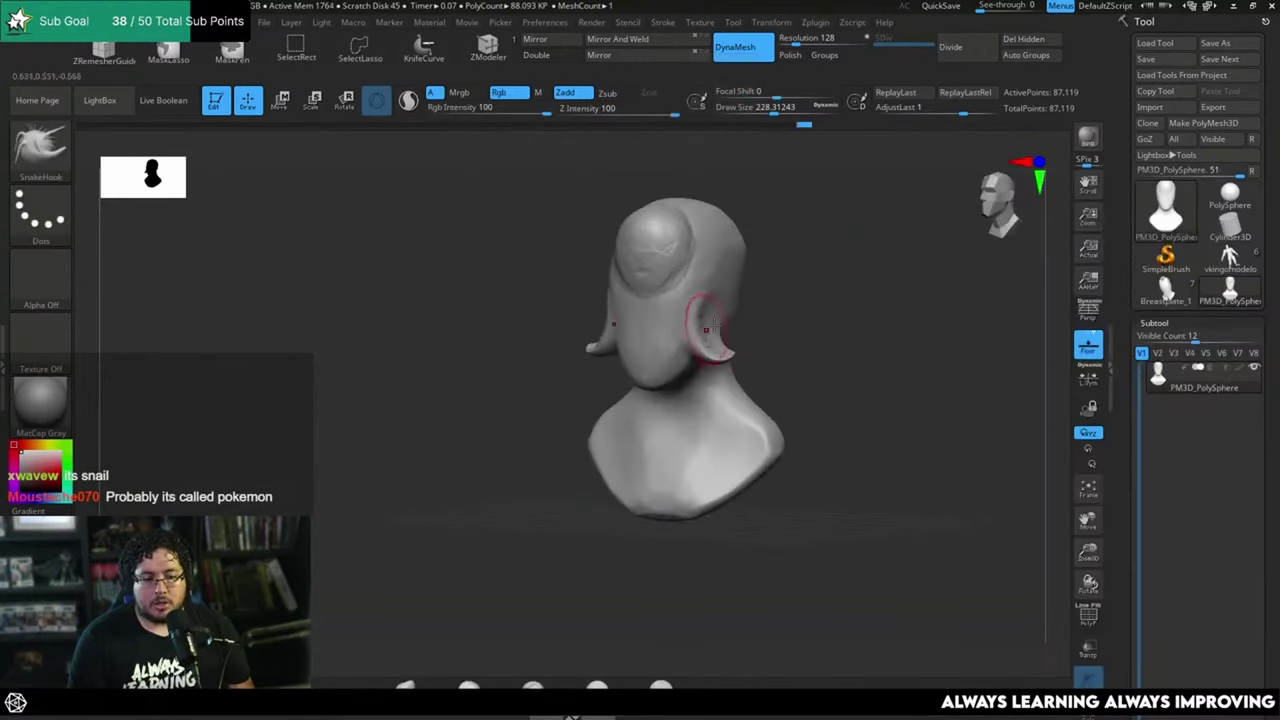
Step: Pull further fin-like appendages out of the lower face and the sides of the head with SnakeHook
mouse_move(822, 322)
left_mouse_down()
mouse_move(741, 312)
mouse_move(811, 286)
left_mouse_up()
mouse_move(757, 323)
left_mouse_down()
mouse_move(738, 297)
mouse_move(795, 318)
left_mouse_up()
key("space")
key("space")
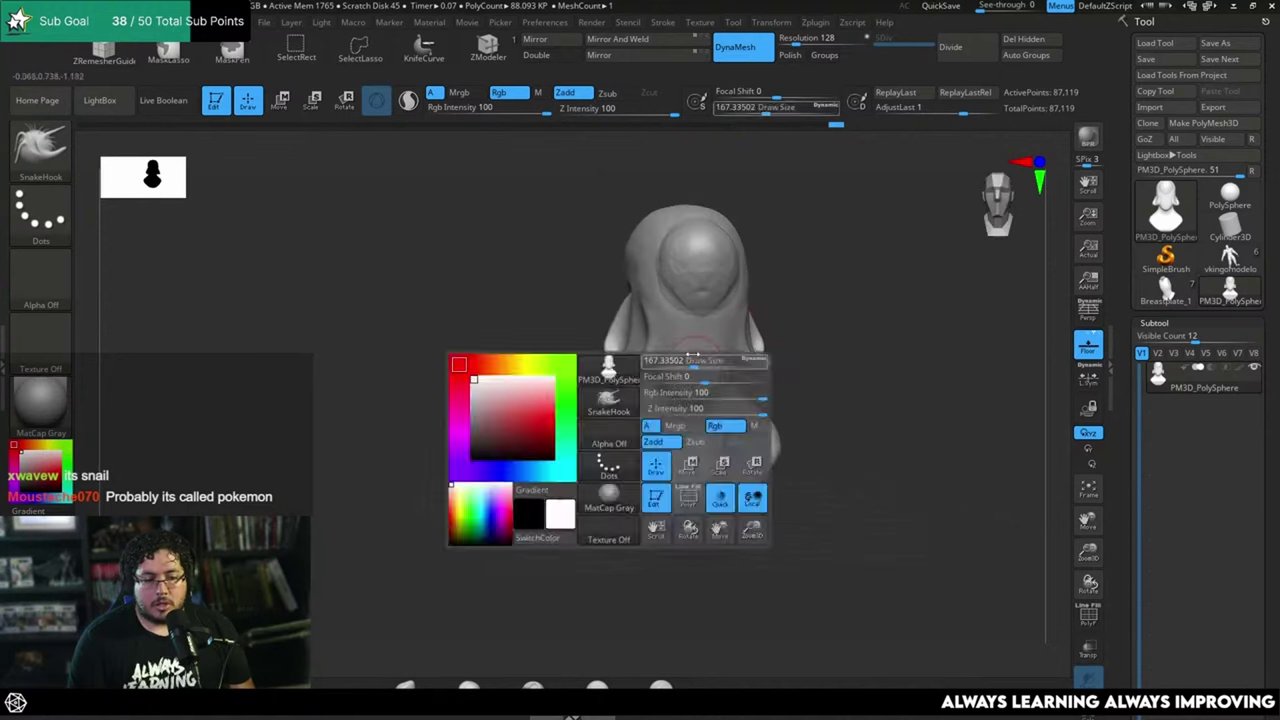
key("space")
mouse_move(692, 356)
left_mouse_down()
mouse_move(670, 420)
mouse_move(670, 380)
left_mouse_up()
left_click_drag(811, 294, 757, 291)
mouse_move(850, 325)
left_mouse_down()
mouse_move(751, 335)
mouse_move(824, 329)
mouse_move(797, 336)
left_mouse_up()
key("space")
key("ctrl")
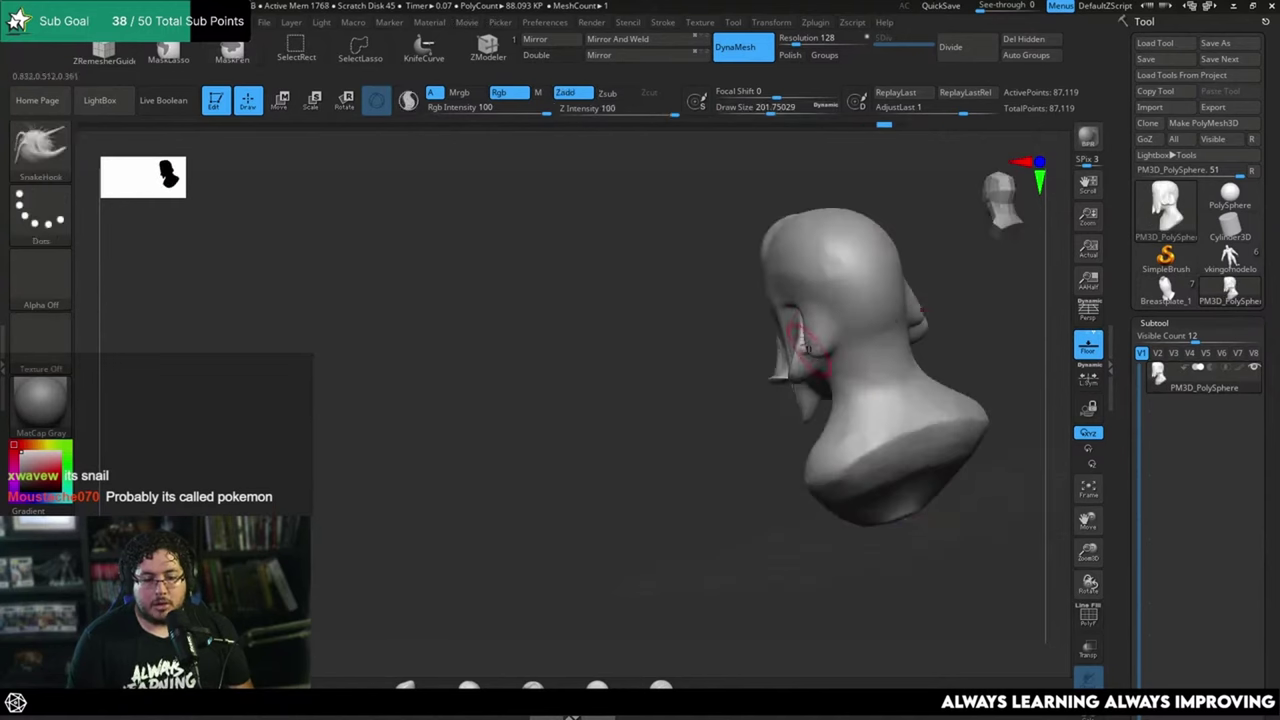
Step: Check the sea slug reference and carve curved creases over the sides of the skull with DamStandard, reducing the draw size to about 140
key("alt+Tab")
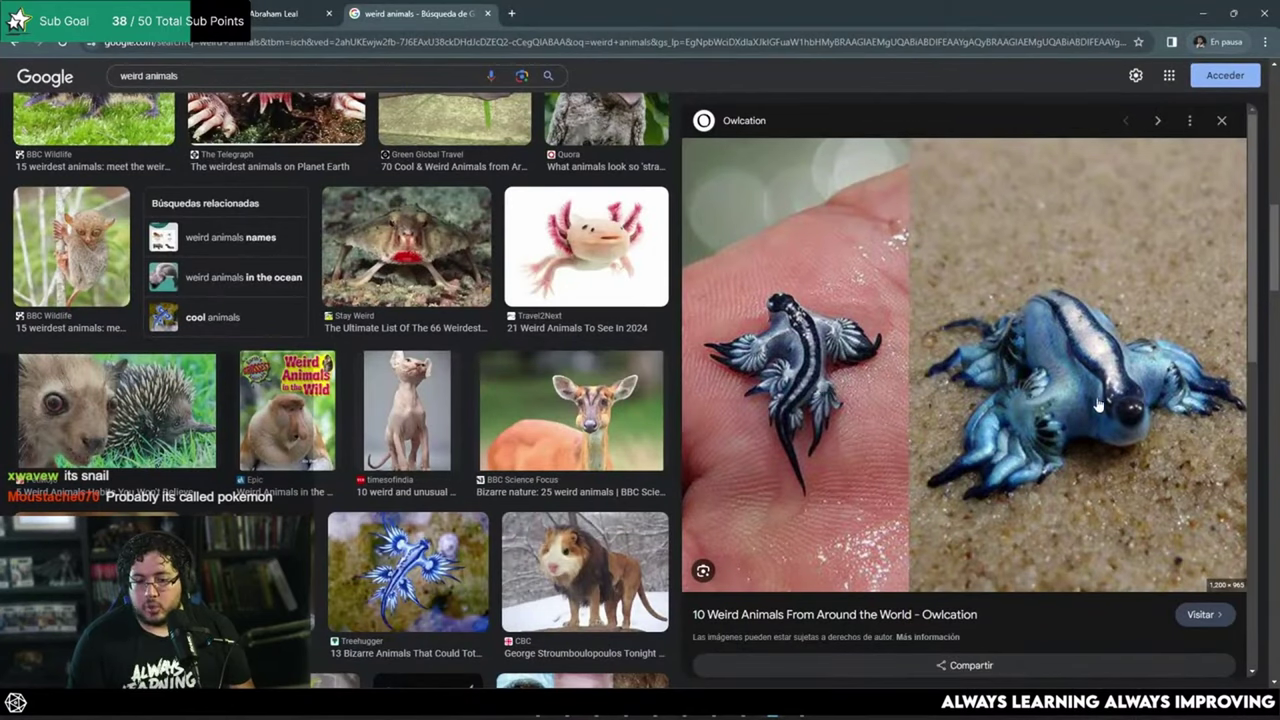
key("alt+Tab")
left_click_drag(871, 271, 934, 223)
key("b")
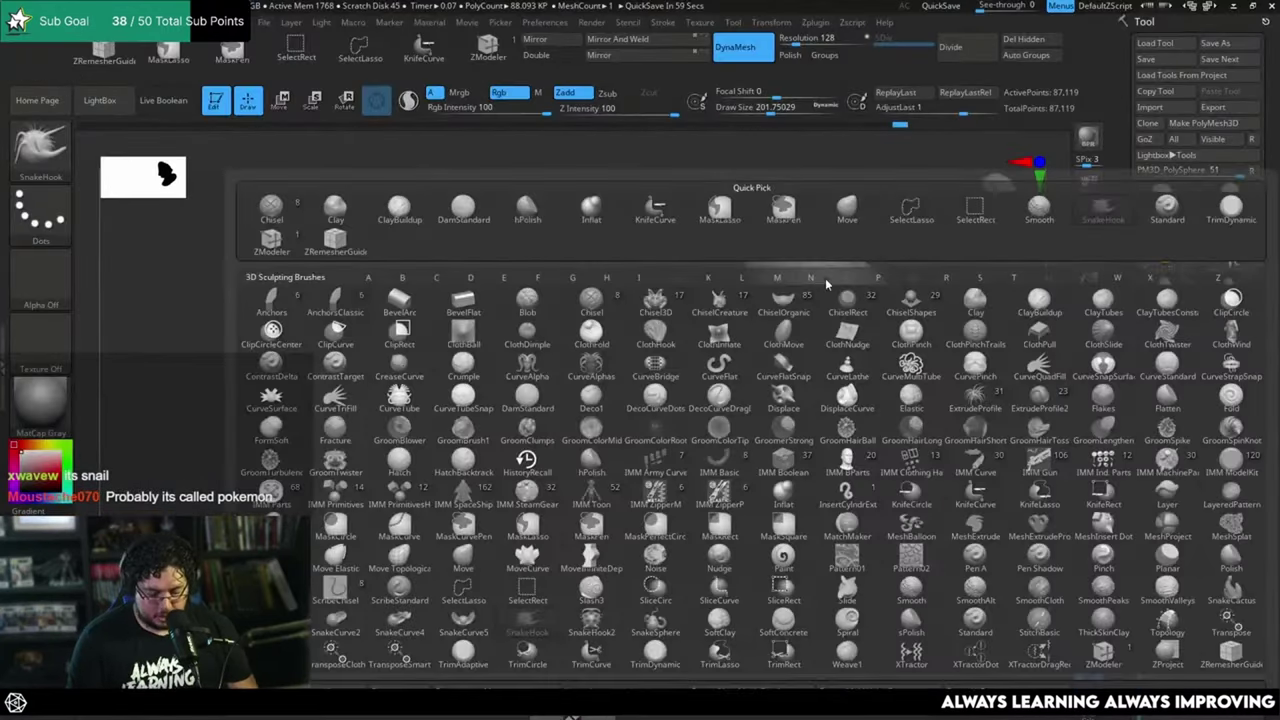
key("d")
key("s")
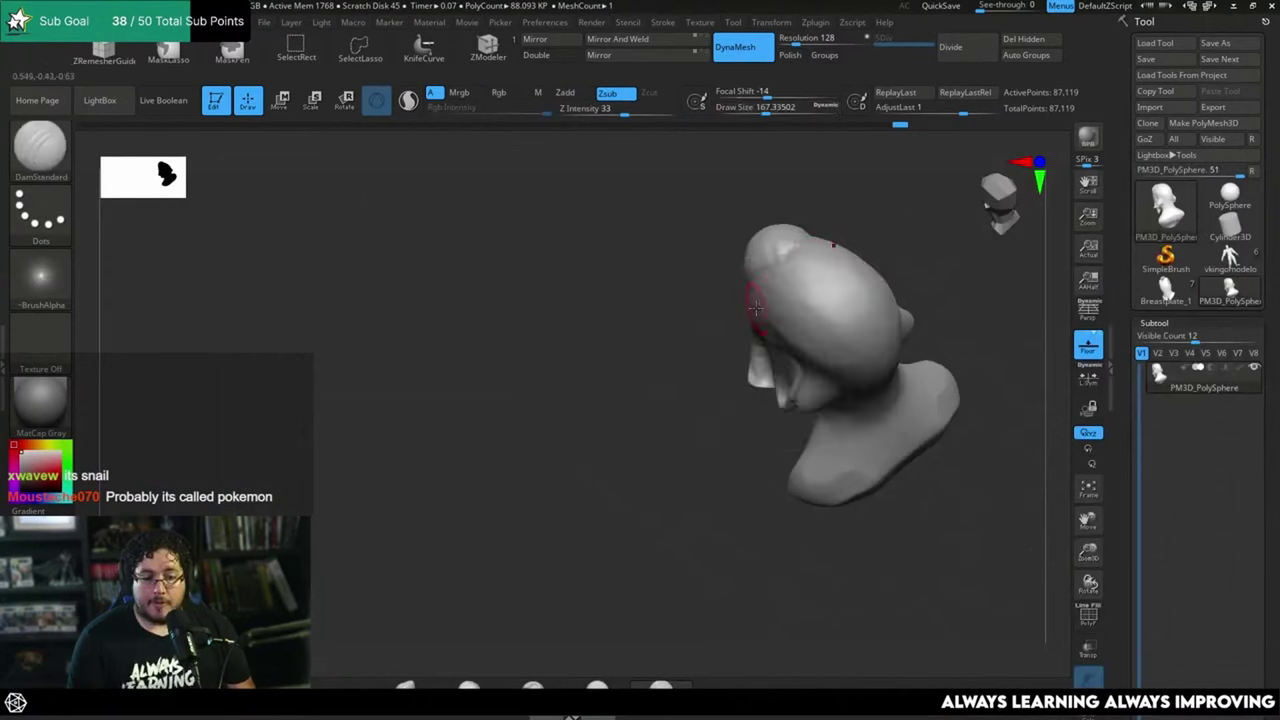
mouse_move(756, 308)
left_mouse_down()
mouse_move(777, 286)
mouse_move(829, 311)
mouse_move(826, 340)
left_mouse_up()
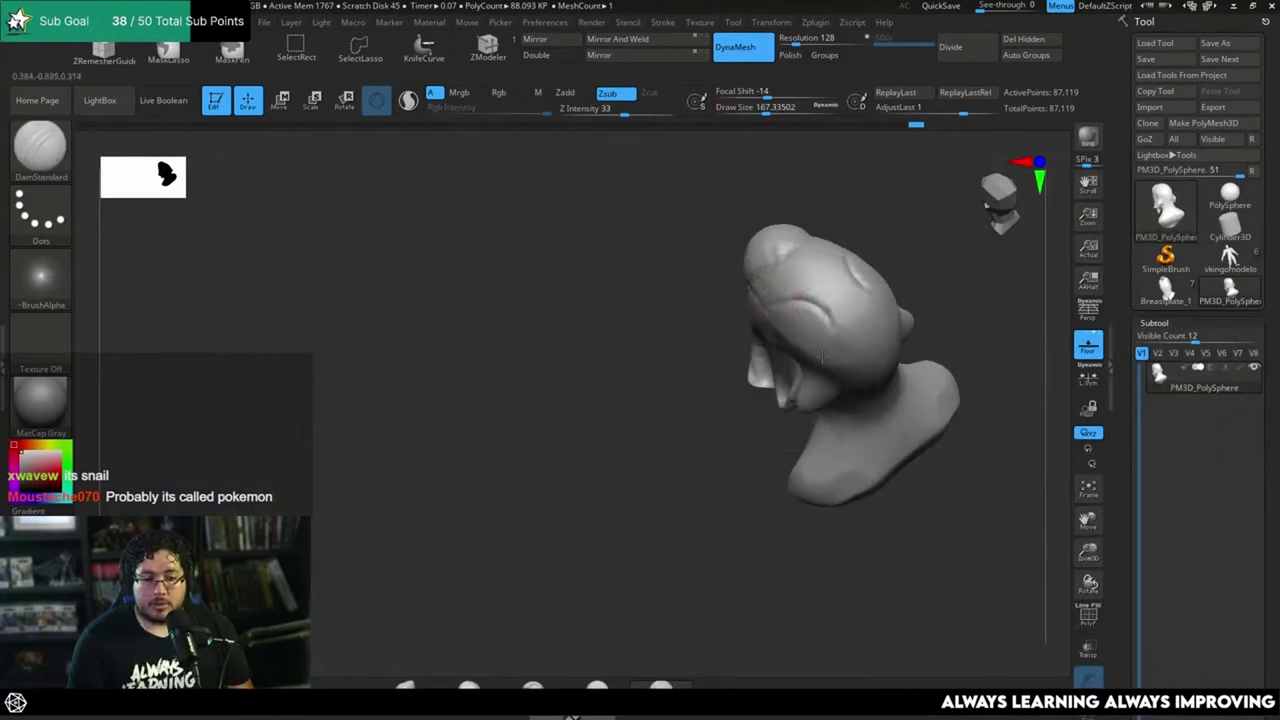
left_click_drag(915, 285, 935, 215)
key("space")
left_click_drag(834, 294, 818, 296)
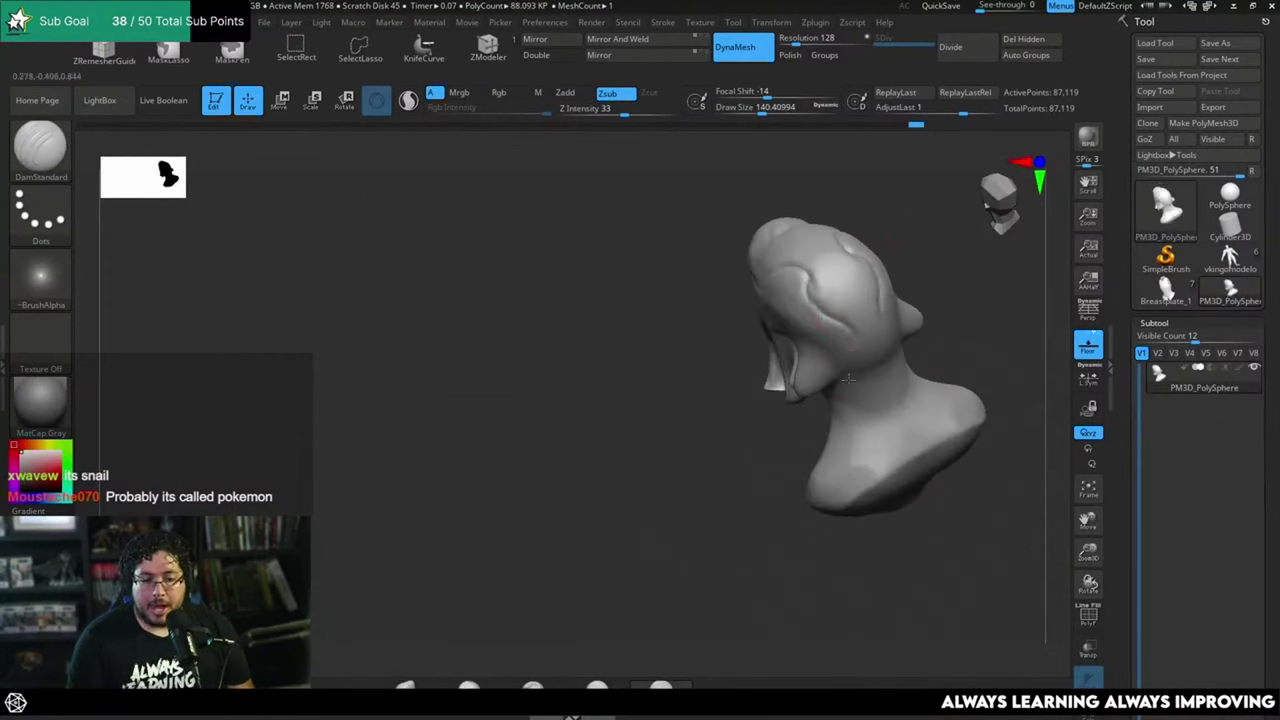
Step: Remesh the bust with DynaMesh at resolution 128 and return to its front view
left_click_drag(856, 422, 877, 478)
mouse_move(948, 532)
left_mouse_down()
mouse_move(944, 504)
mouse_move(986, 397)
mouse_move(974, 389)
mouse_move(1048, 388)
mouse_move(903, 410)
mouse_move(845, 342)
mouse_move(860, 430)
left_mouse_up()
left_click_drag(740, 414, 762, 462, "shift")
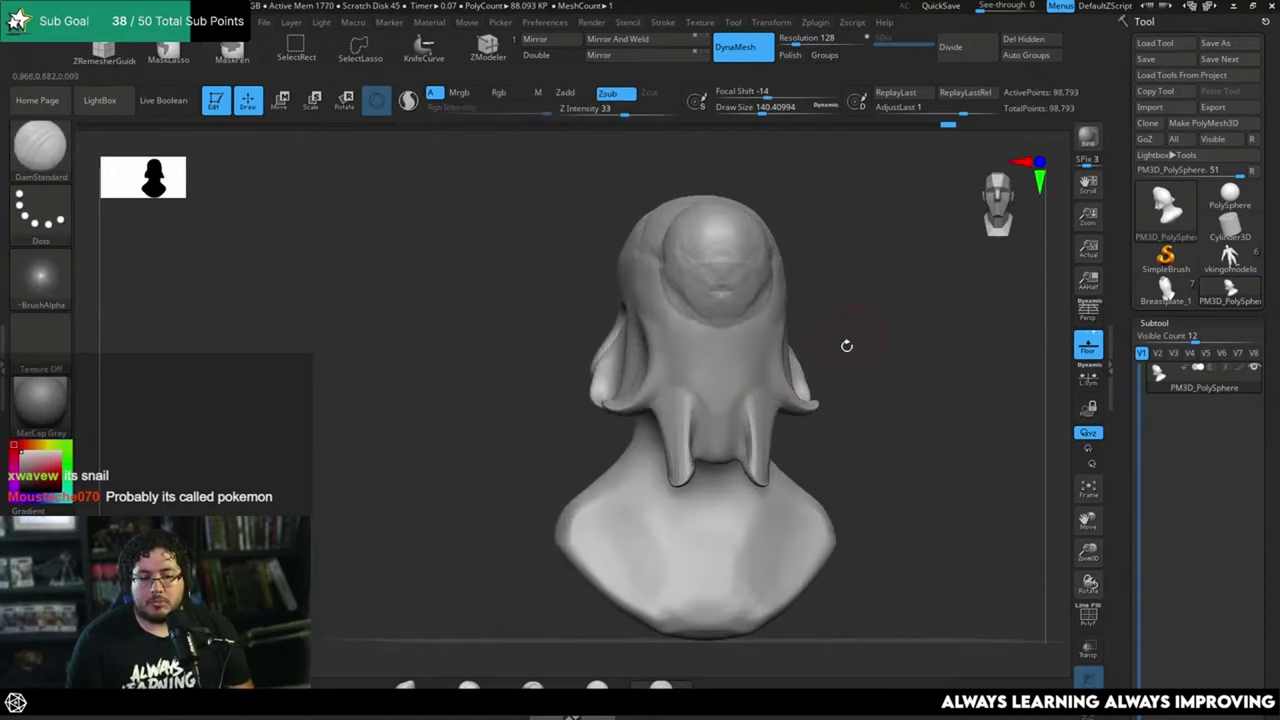
Step: Carve finer creases around the cheek flap with DamStandard at a draw size of about 87
left_click_drag(846, 345, 885, 346)
key("space")
mouse_move(640, 398)
left_mouse_down()
mouse_move(615, 398)
mouse_move(660, 412)
left_mouse_up()
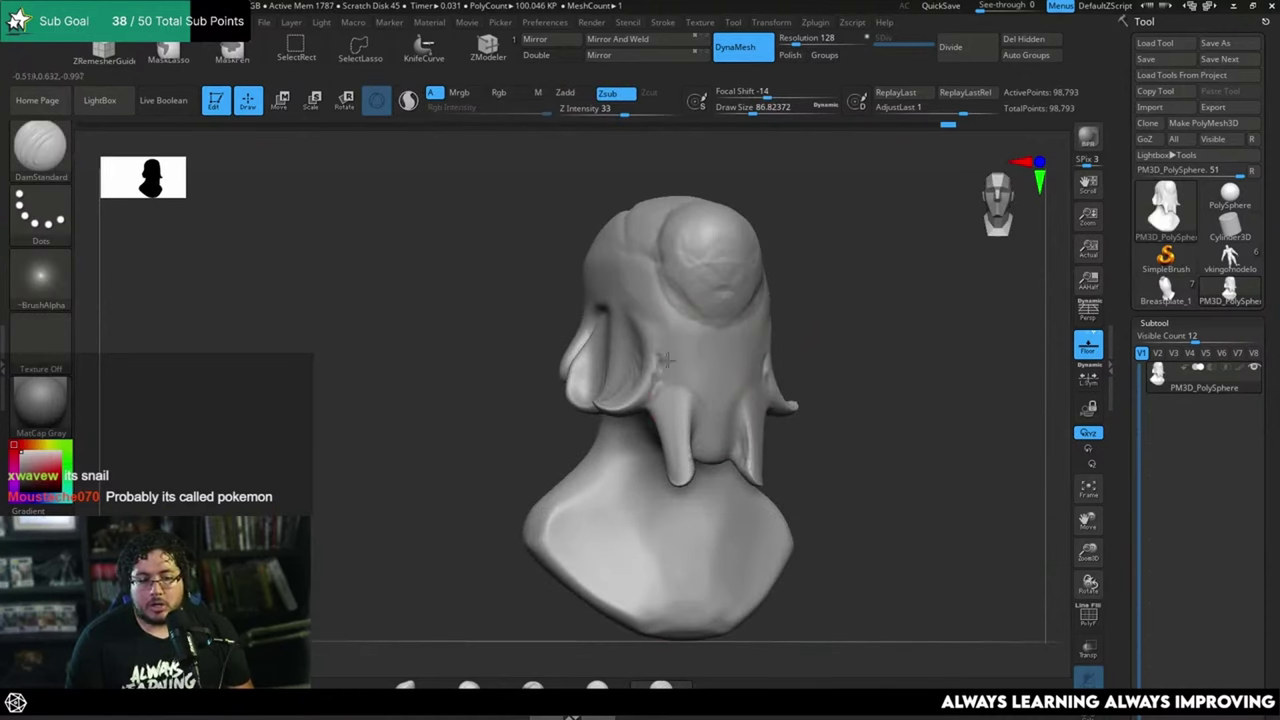
left_click_drag(667, 360, 681, 374)
mouse_move(940, 330)
left_mouse_down()
mouse_move(883, 320)
mouse_move(877, 343)
left_mouse_up()
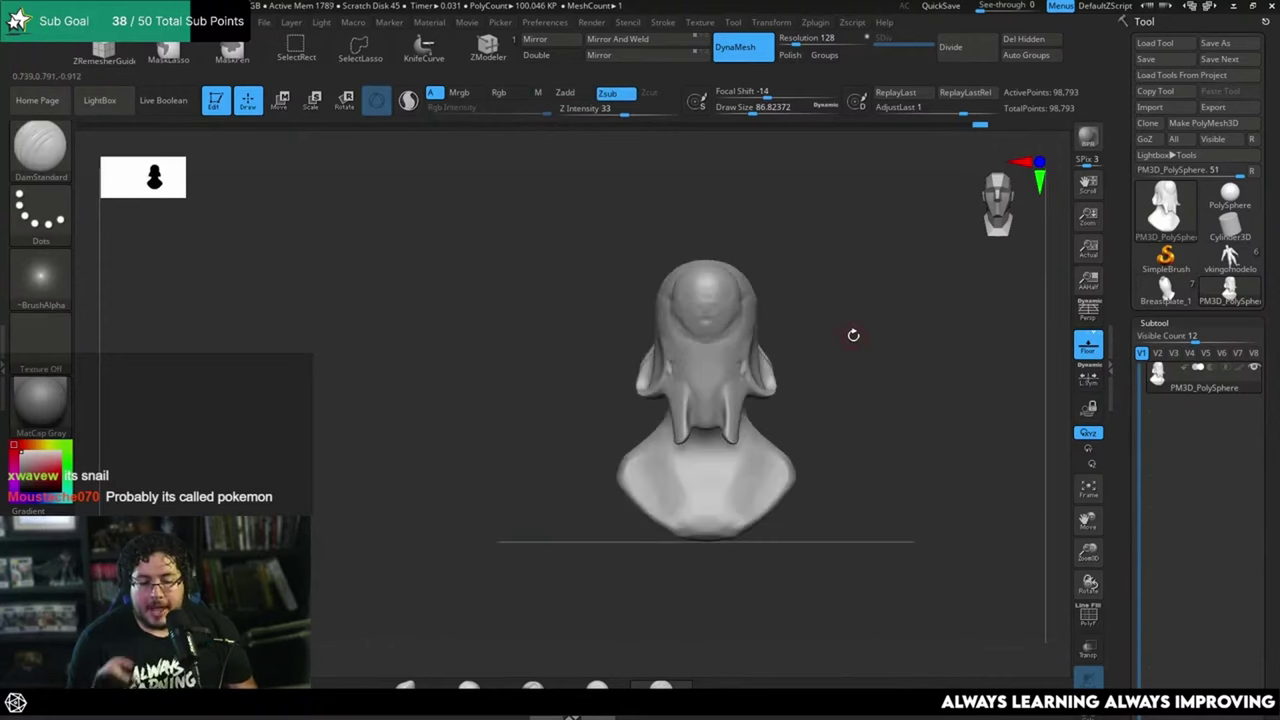
Step: Switch to Paint and replace the Alien and Predator sketch with a new blank canvas
key("super")
key("super+Tab")
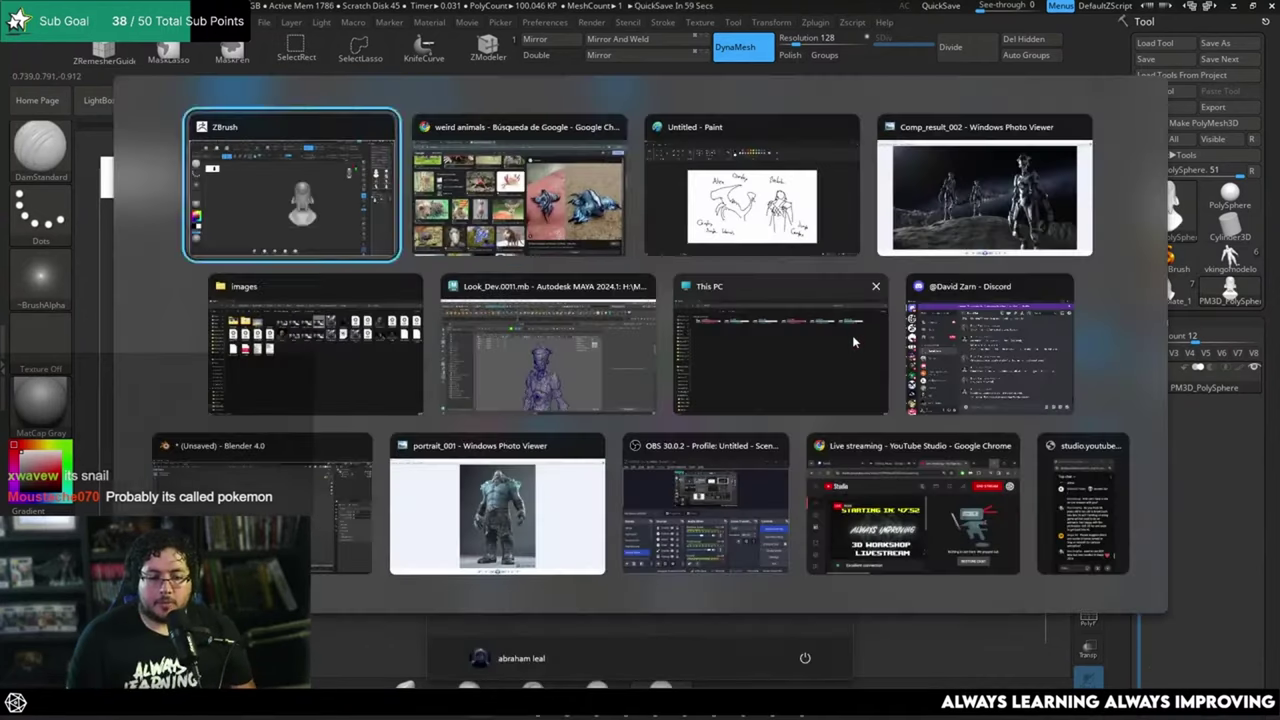
key("alt+Tab")
key("alt+Tab")
left_click(20, 28)
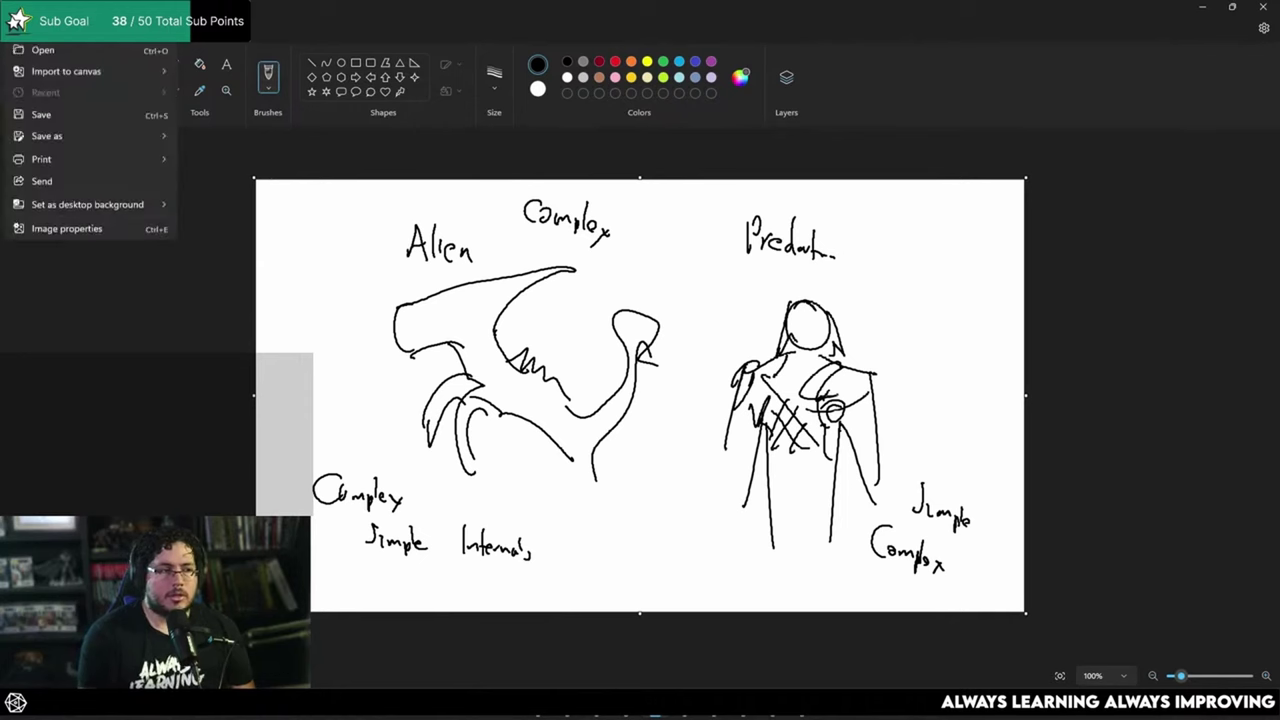
key("n")
left_click(649, 398)
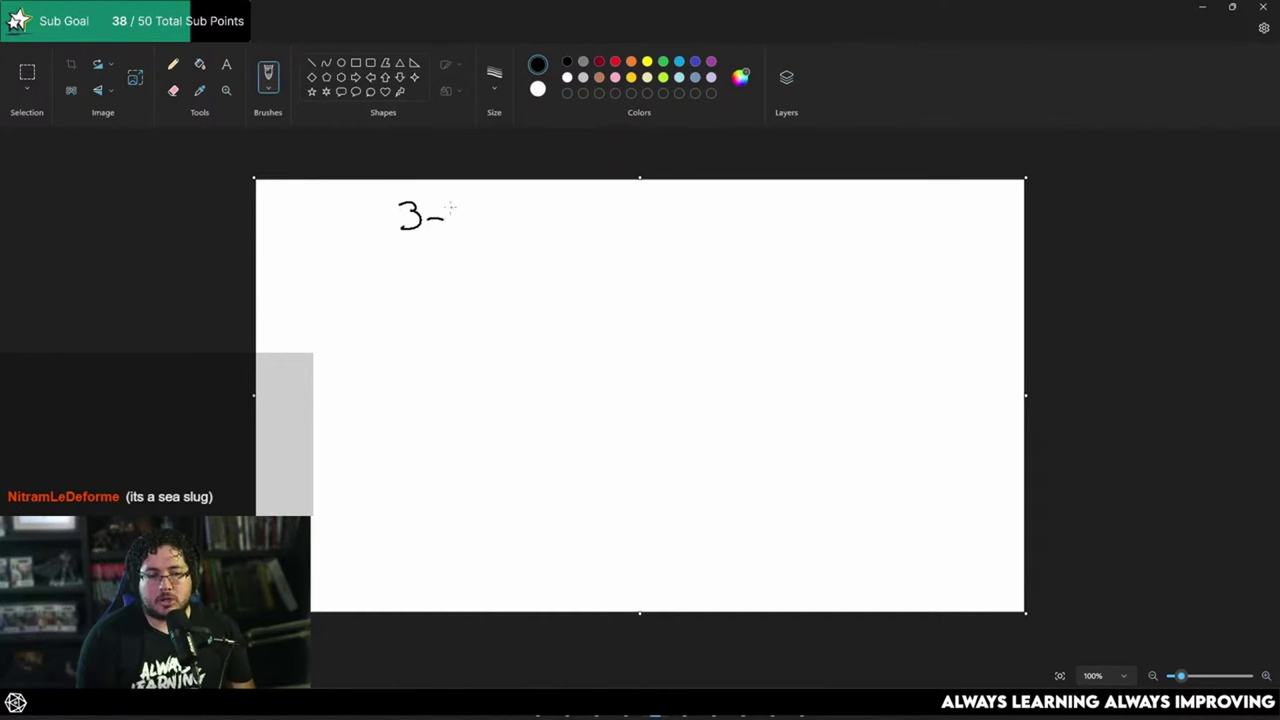
Step: Write the sequence 3-2-1 near the canvas's upper edge and mark each number with a small arrow
left_click_drag(506, 199, 558, 235)
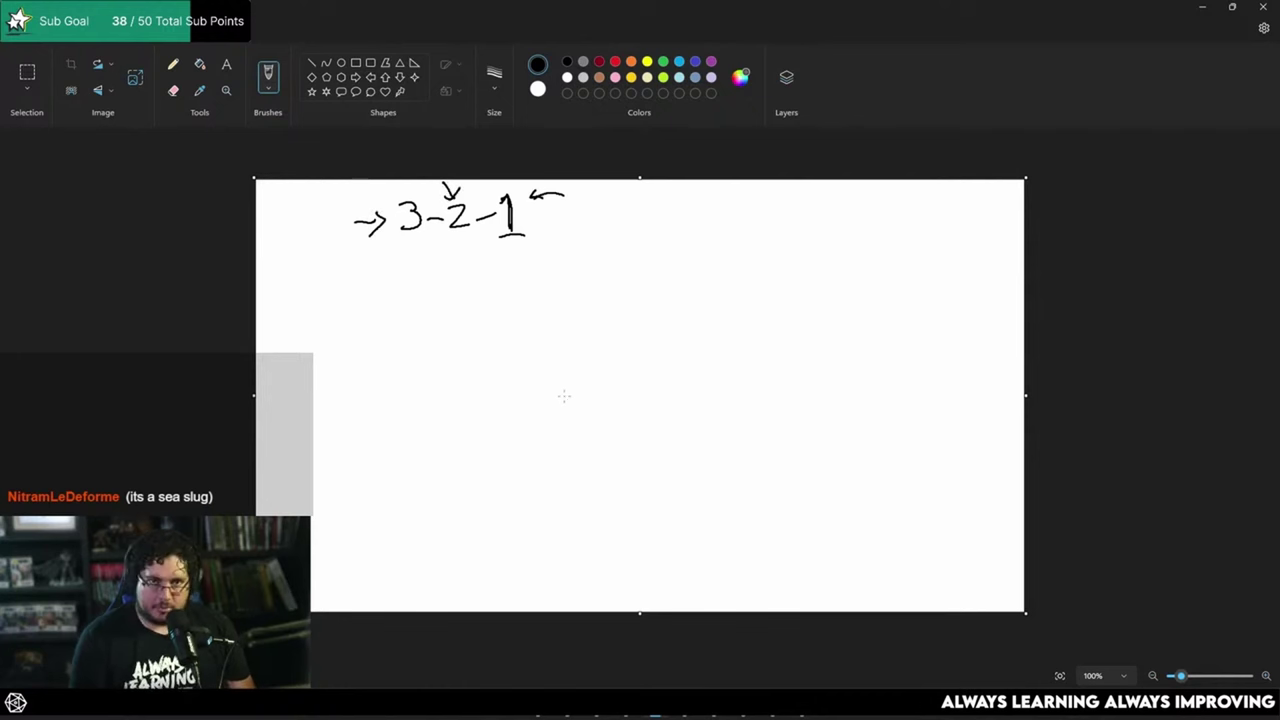
Step: Switch to ZBrush and examine the alien bust's head from the front and from above
key("alt+Tab")
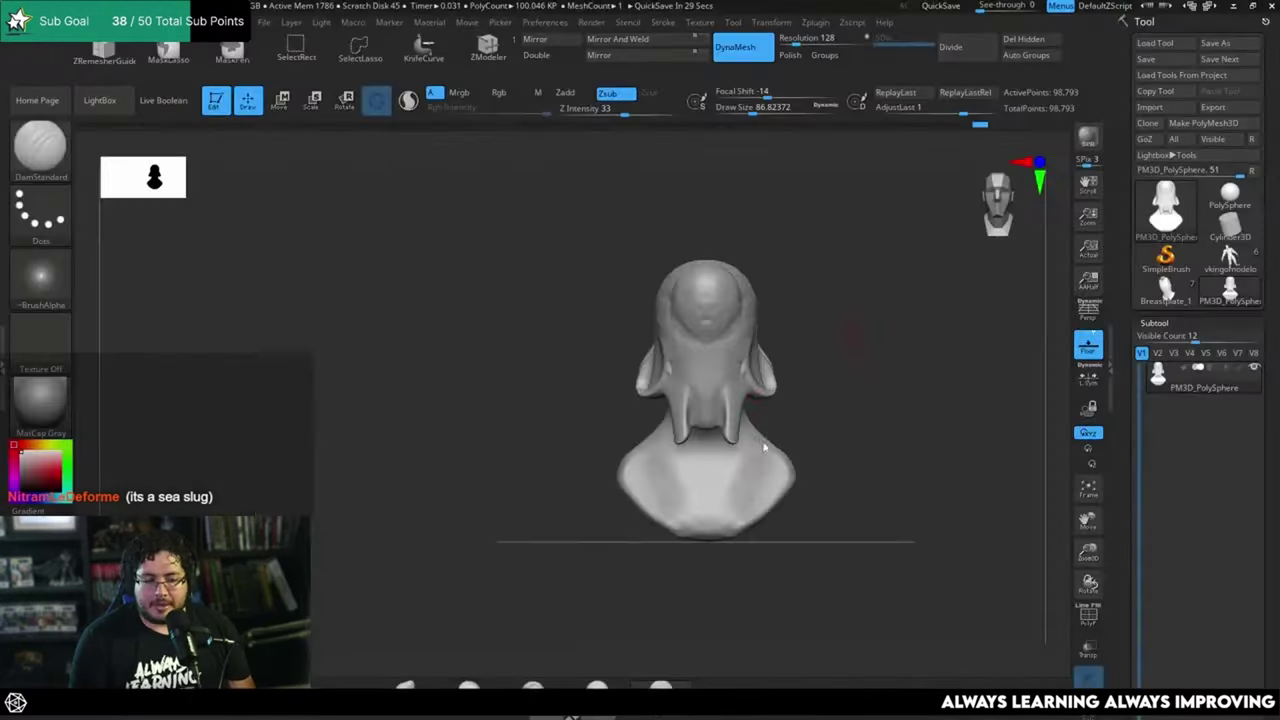
left_click_drag(837, 374, 760, 355, "alt")
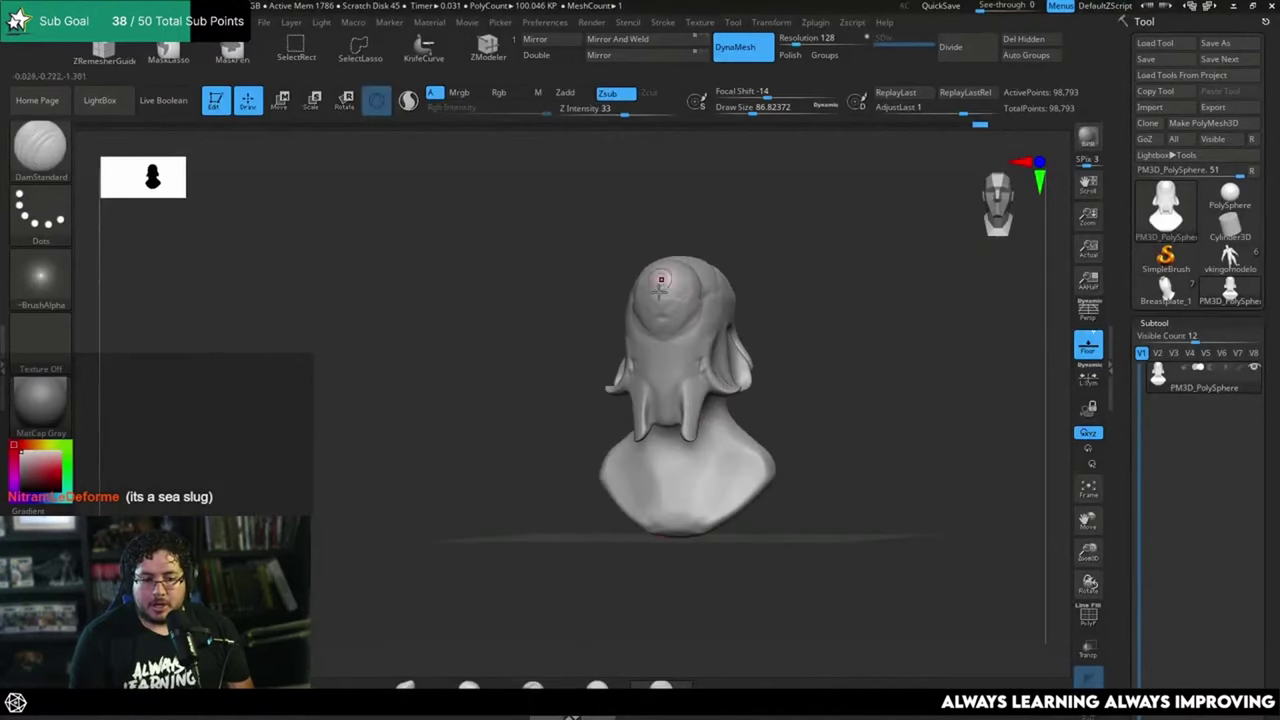
left_click_drag(857, 343, 752, 400)
left_click_drag(730, 341, 663, 300)
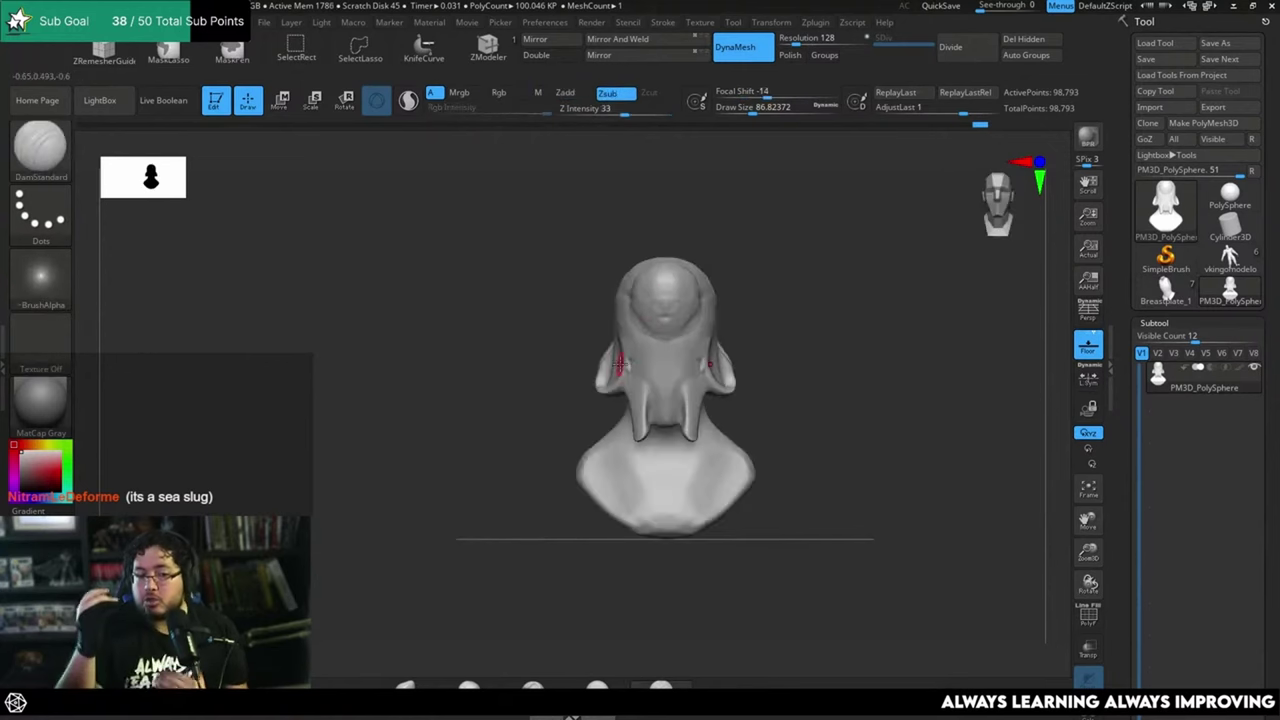
left_click_drag(619, 365, 683, 214)
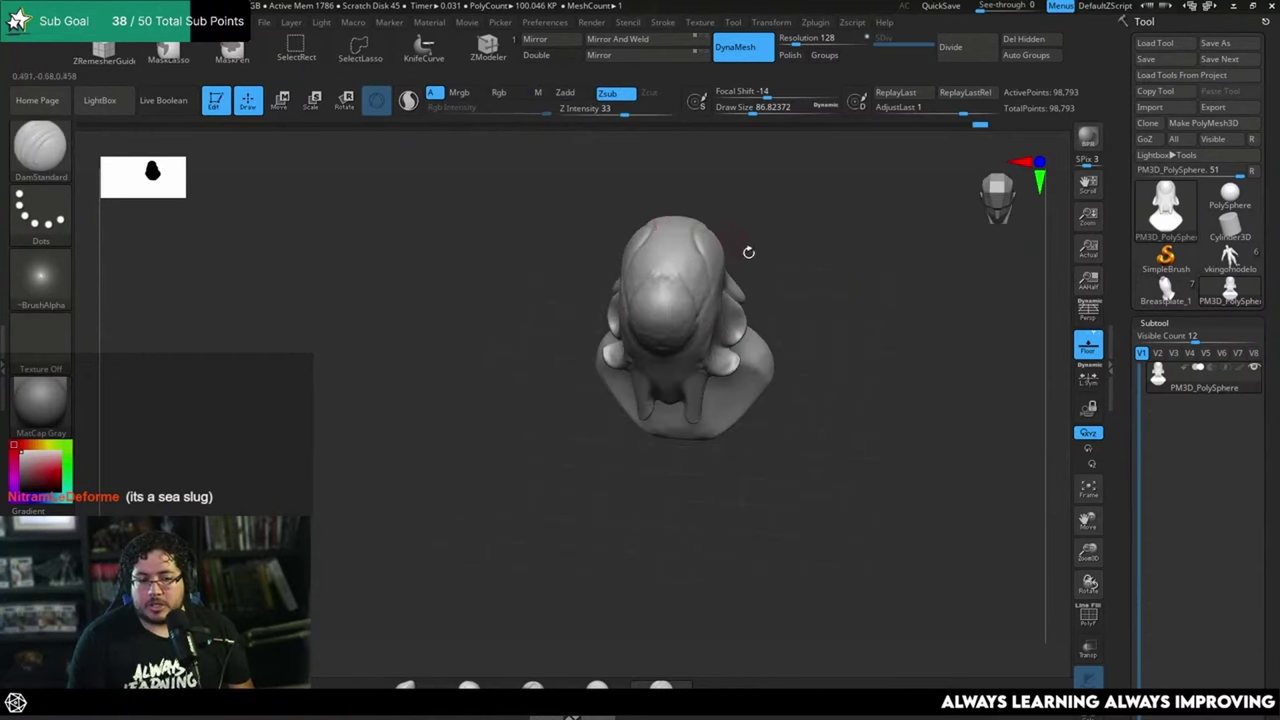
mouse_move(749, 251)
left_mouse_down()
mouse_move(760, 209)
mouse_move(774, 266)
mouse_move(823, 274)
left_mouse_up()
Step: Return to Paint and sketch a labelled scene diagram with two stick figures, a triangle and two wavy ground lines, then circle the 3
key("alt+Tab")
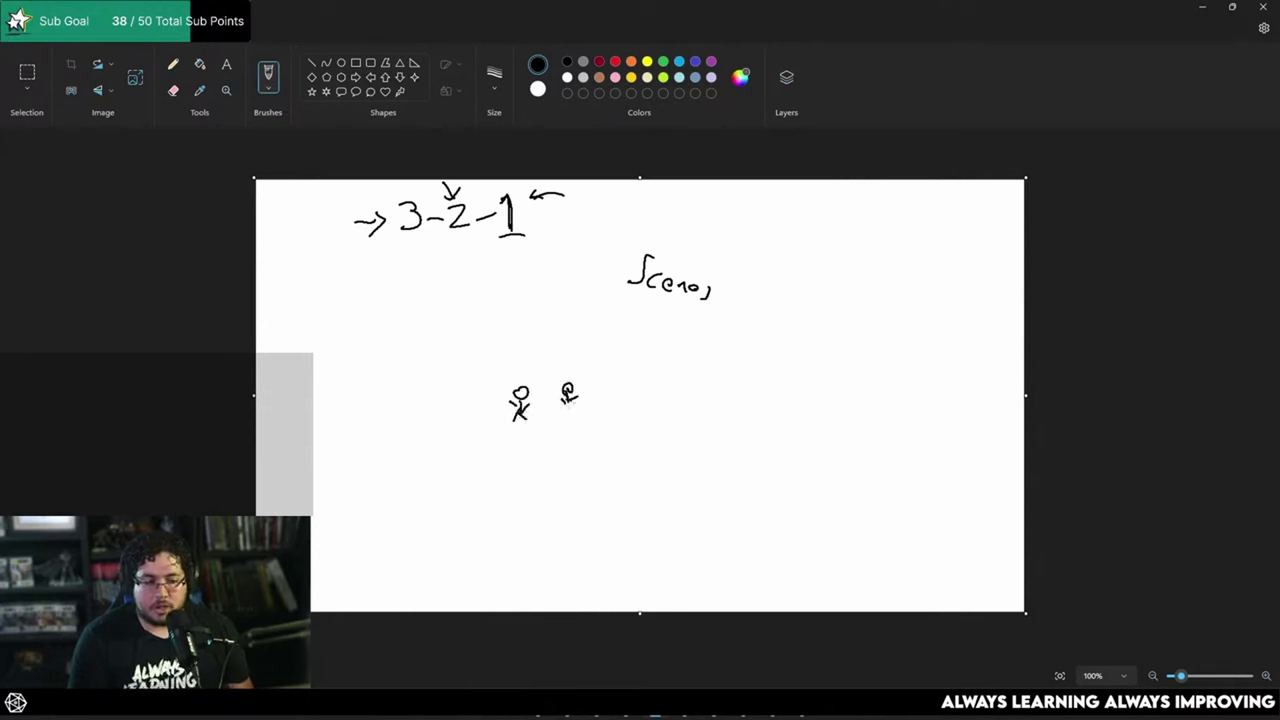
mouse_move(874, 317)
left_mouse_down()
mouse_move(917, 374)
mouse_move(933, 358)
left_mouse_up()
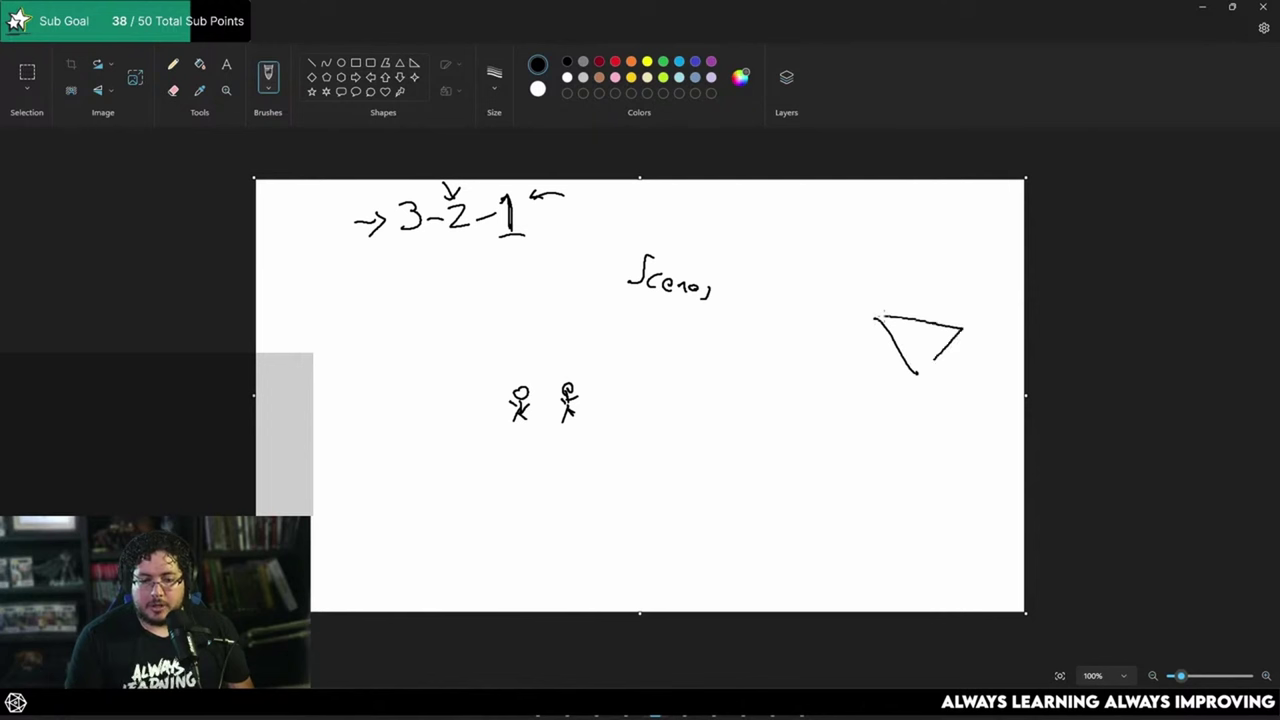
left_click_drag(876, 317, 905, 378)
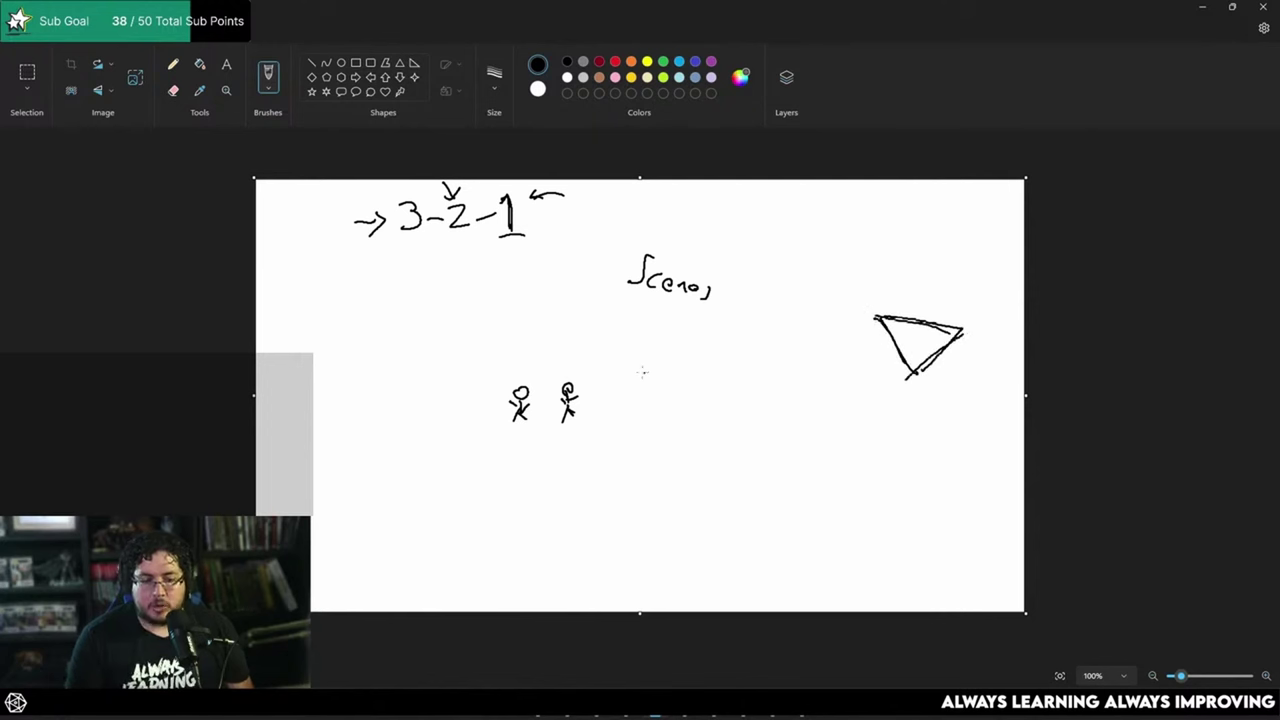
left_click_drag(692, 368, 802, 354)
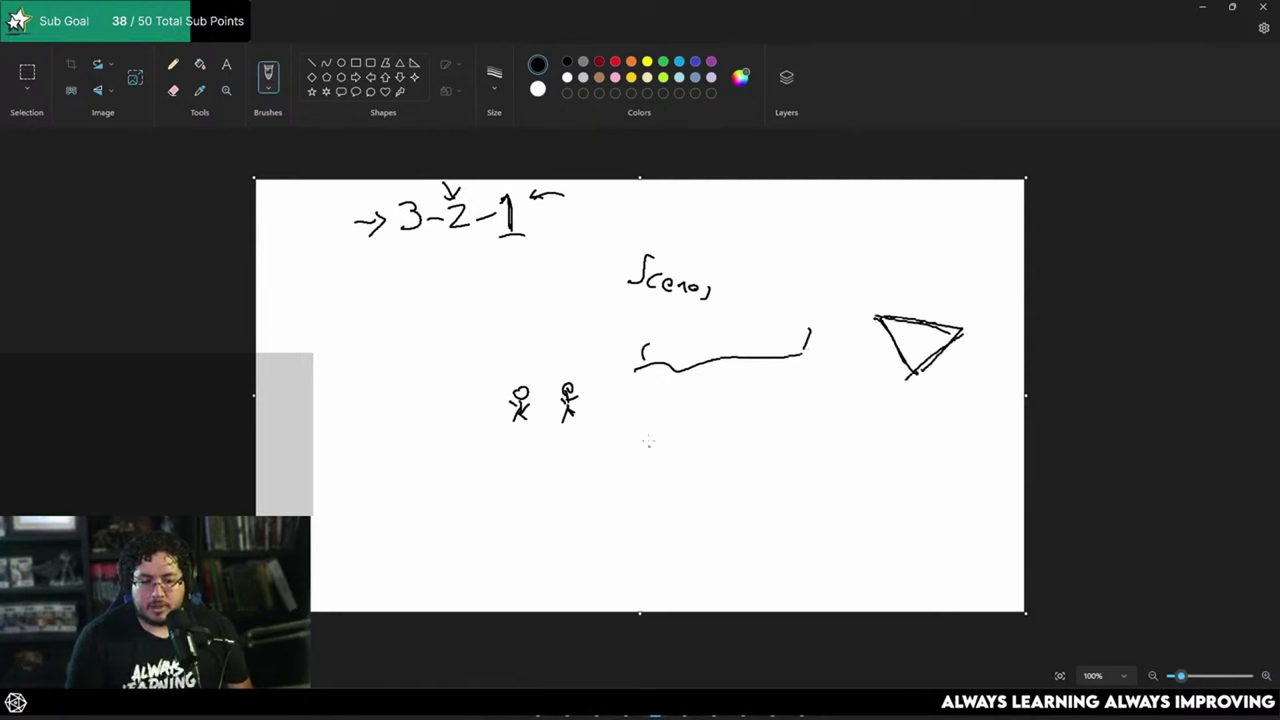
mouse_move(648, 441)
left_mouse_down()
mouse_move(748, 448)
mouse_move(822, 477)
left_mouse_up()
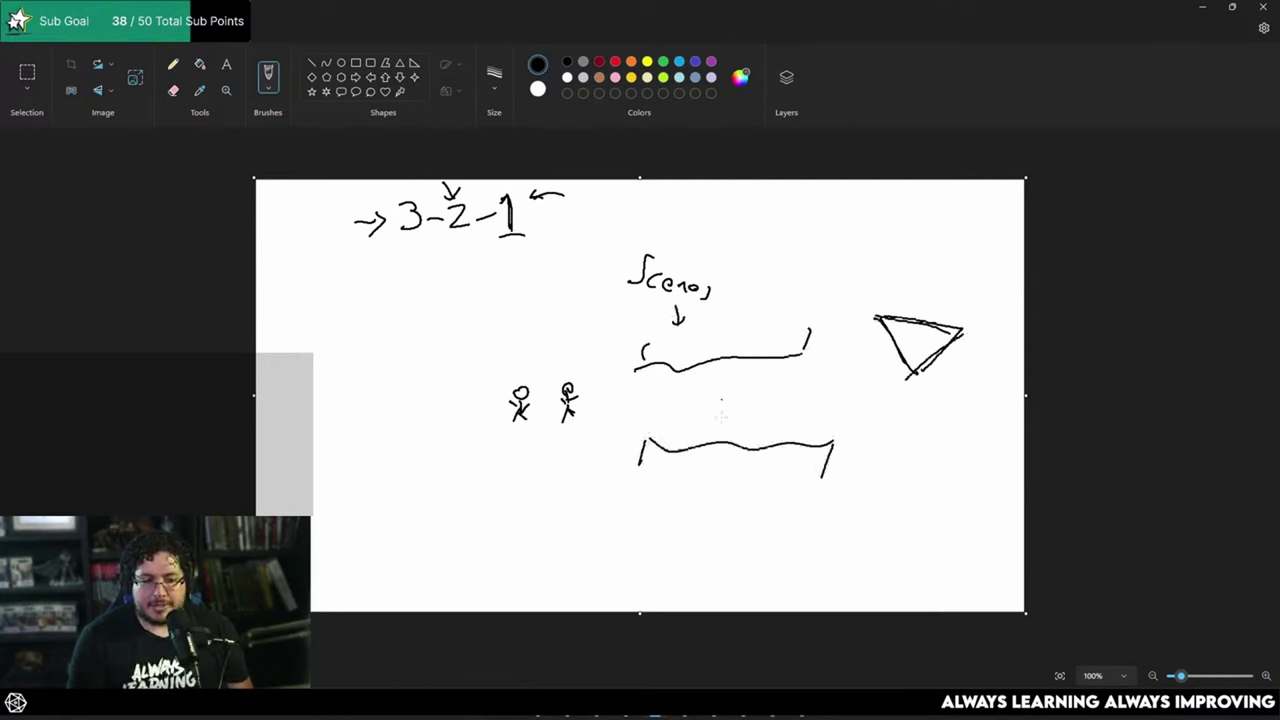
left_click_drag(409, 192, 424, 196)
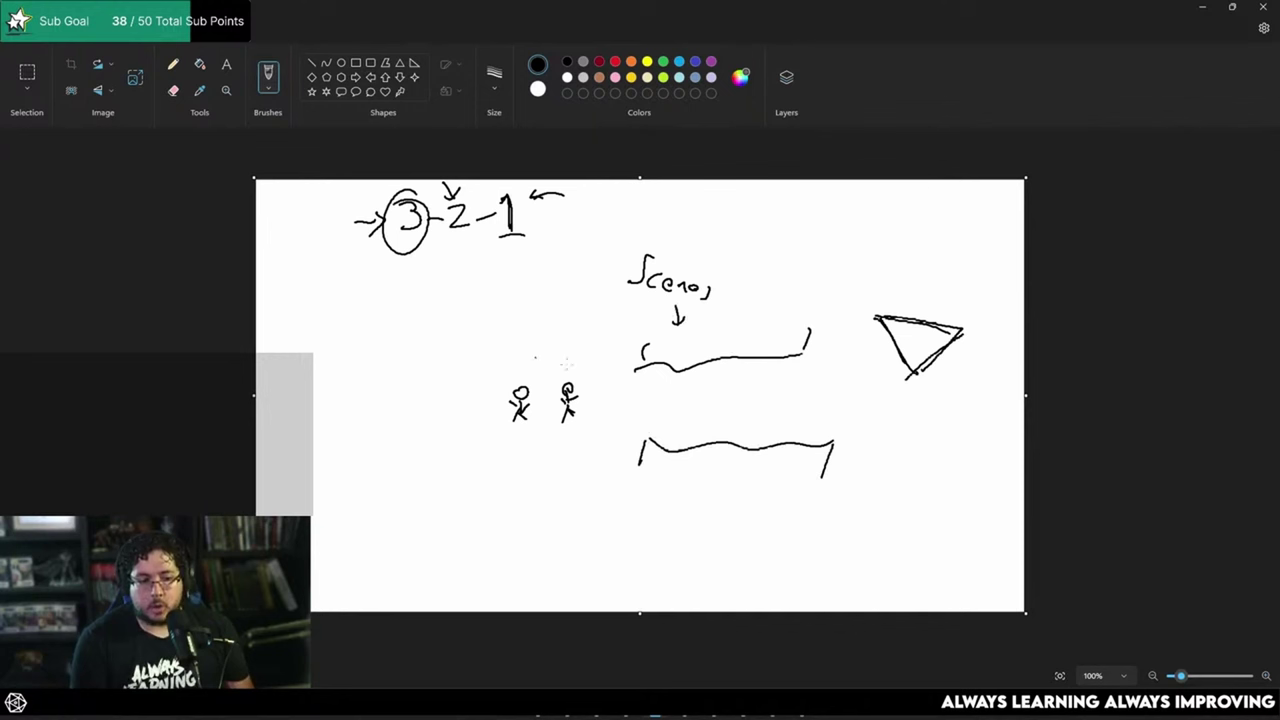
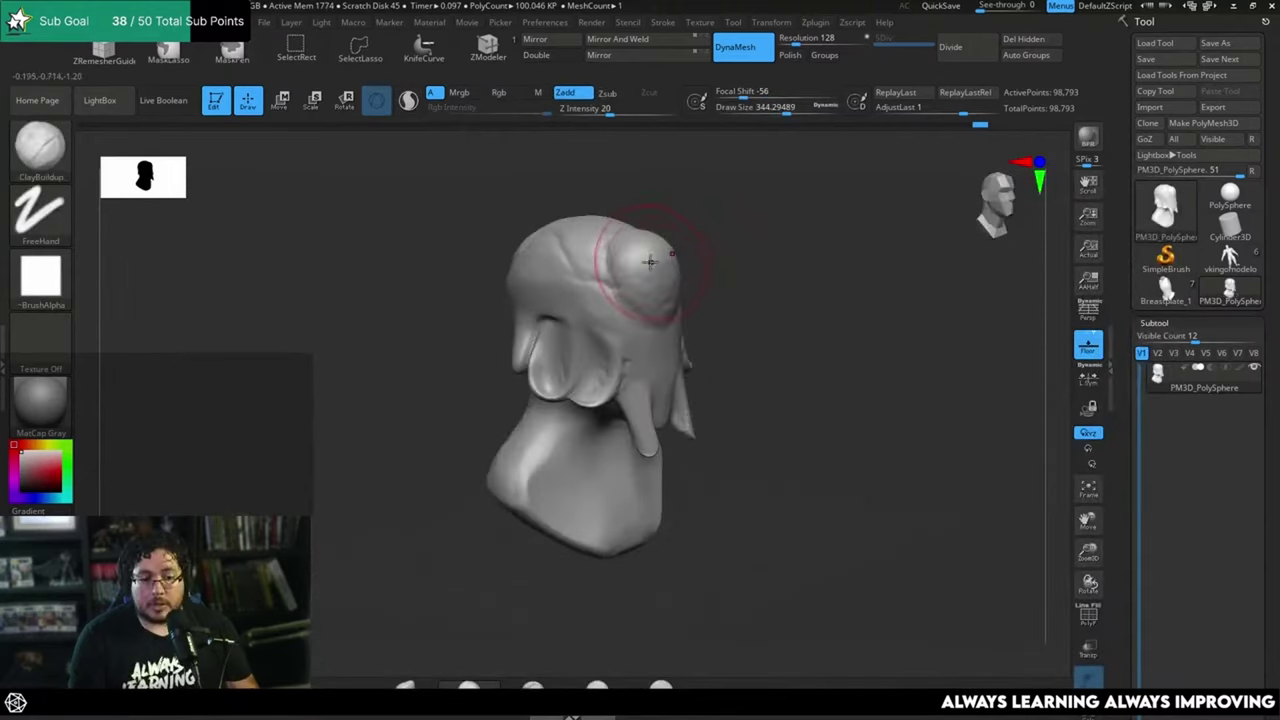
Step: Switch to ZBrush, carve a round eye socket into the forehead with ClayBuildup at draw size about 344, and append a sphere subtool
mouse_move(650, 263)
left_mouse_down()
mouse_move(628, 288)
mouse_move(637, 267)
mouse_move(662, 276)
left_mouse_up()
left_click(1186, 322)
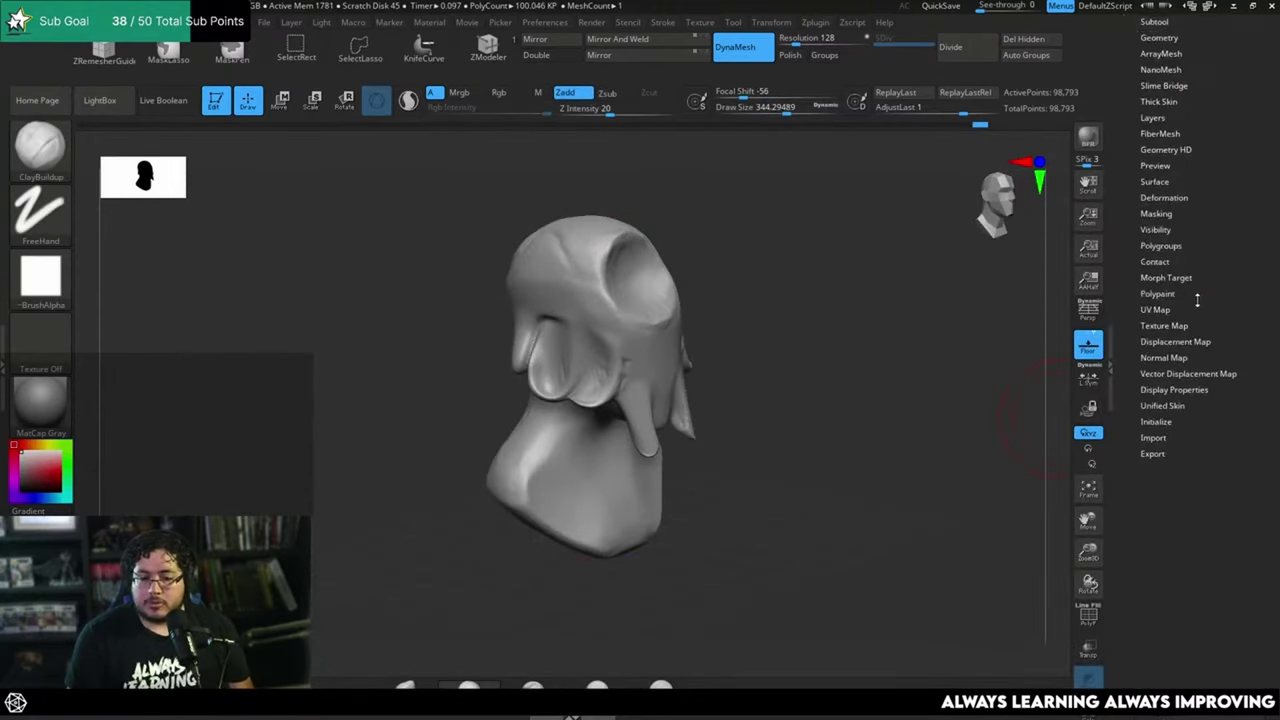
left_click(1160, 299)
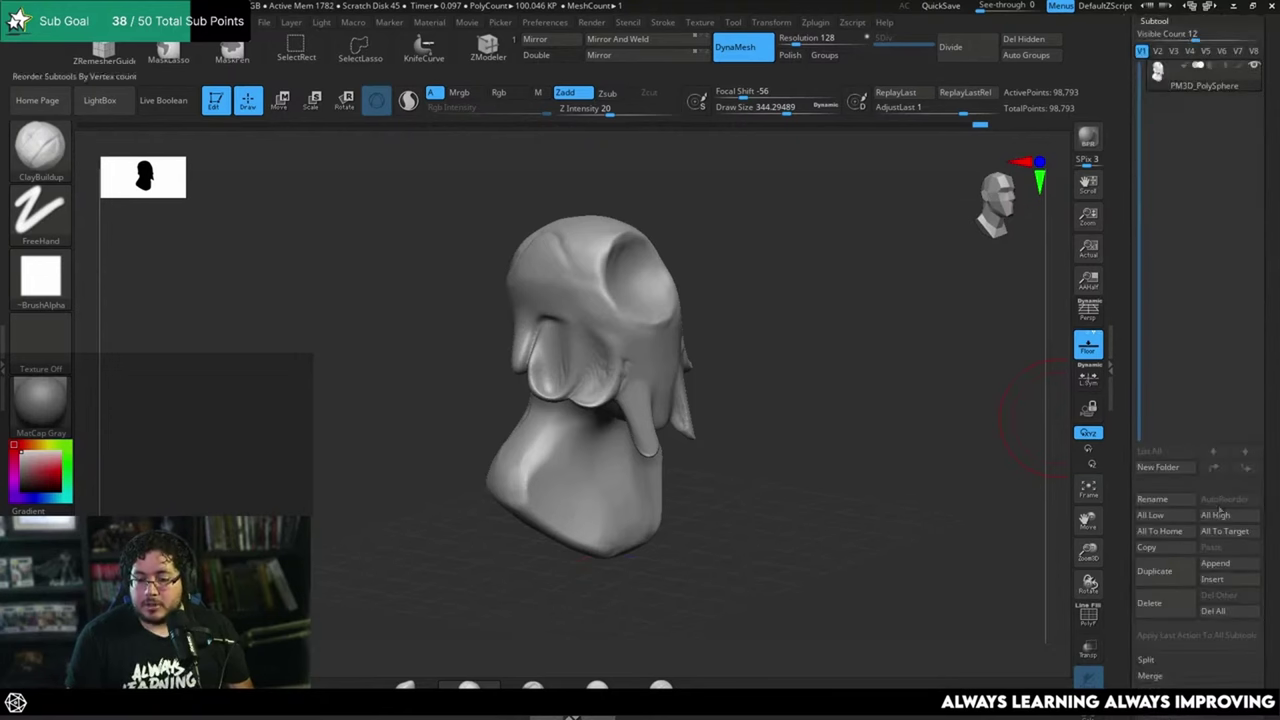
left_click(1215, 563)
left_click(640, 468)
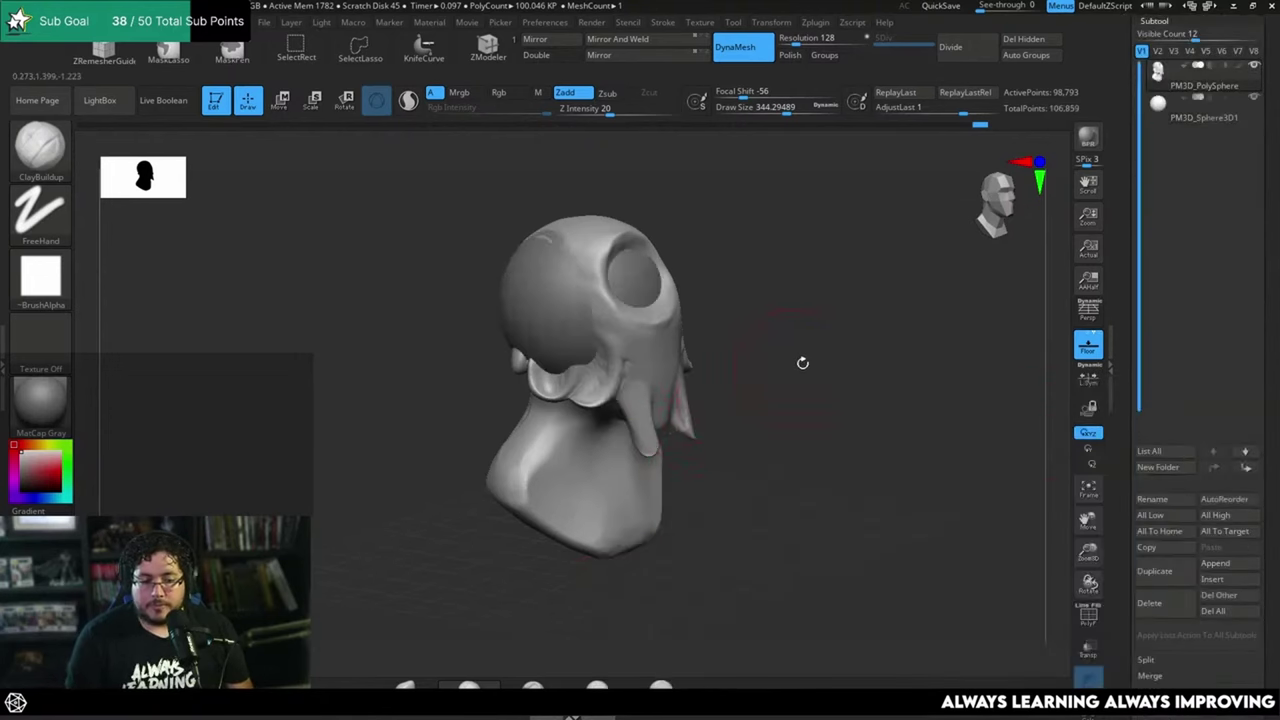
Step: Move the appended sphere forward and up, and scale it down to fit the forehead socket as a single large eye
left_click_drag(803, 363, 806, 406, "shift")
key("alt+shift")
key("w")
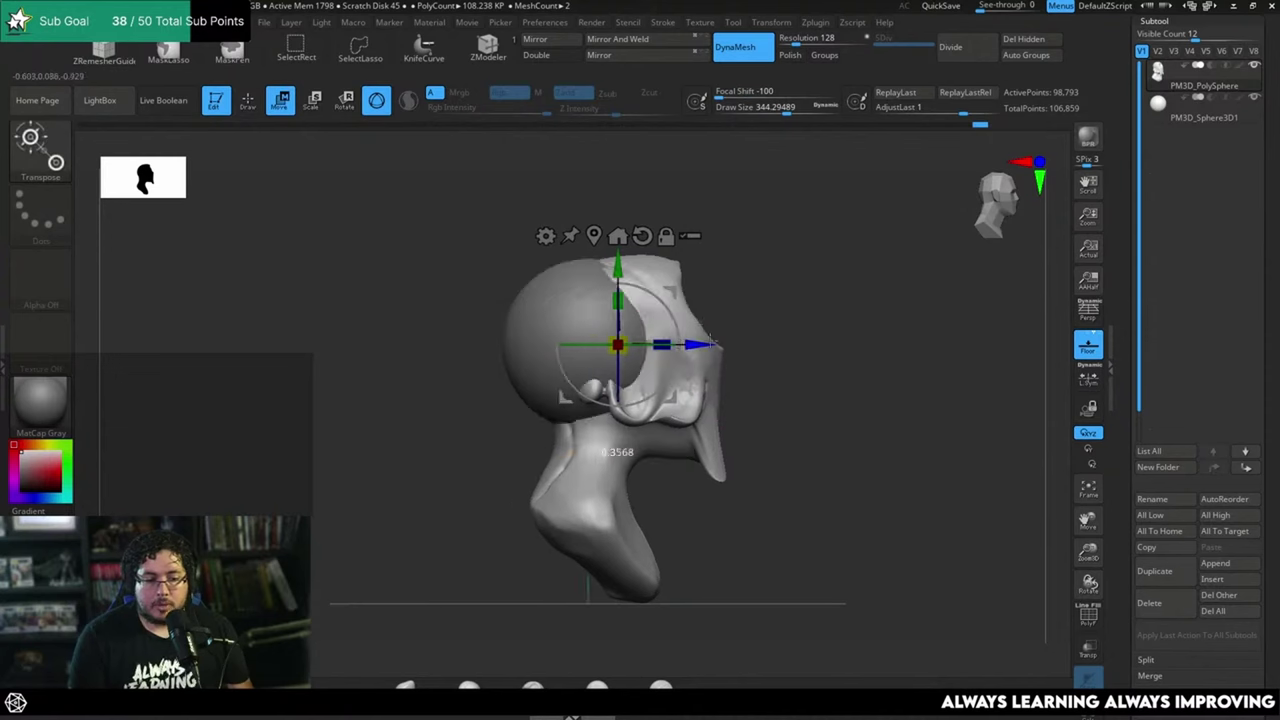
left_click(508, 344, "alt")
left_click_drag(668, 344, 747, 344)
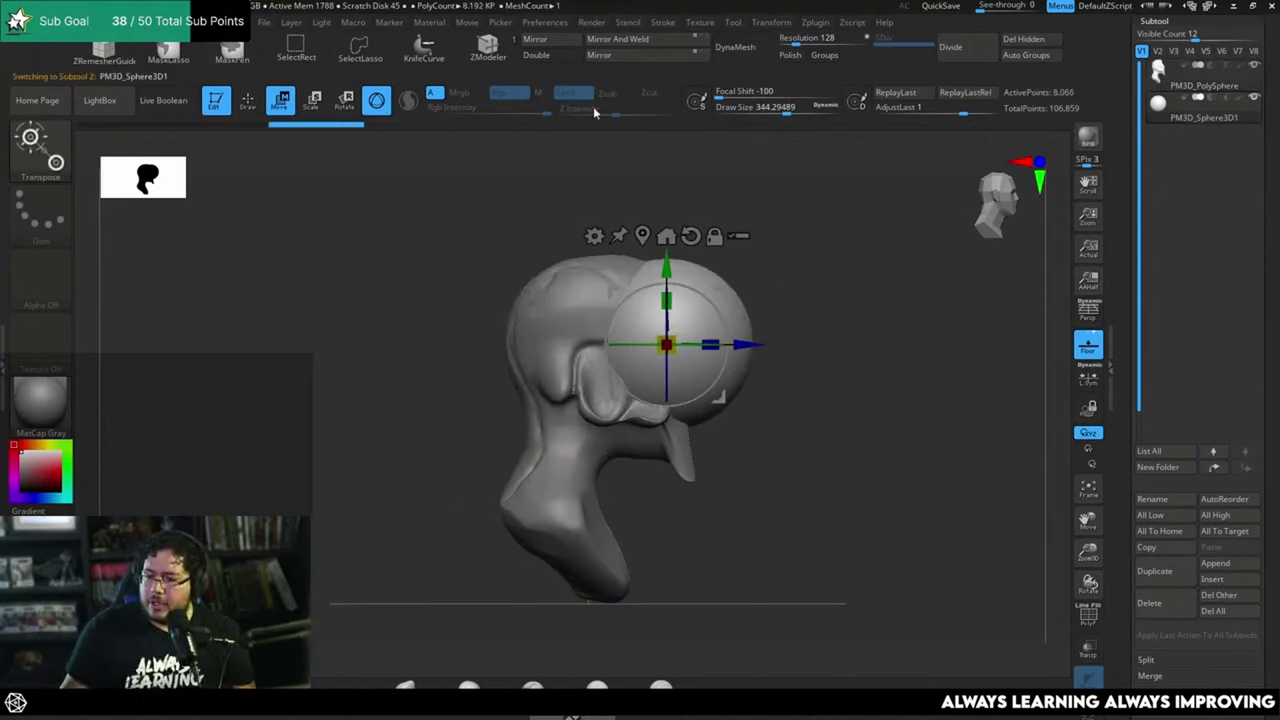
left_click_drag(880, 351, 634, 360)
left_click_drag(750, 252, 823, 249, "shift")
left_click_drag(656, 268, 655, 236)
left_click_drag(666, 311, 680, 307)
left_click_drag(665, 234, 665, 230)
mouse_move(748, 308)
left_mouse_down()
mouse_move(730, 312)
mouse_move(783, 306)
mouse_move(752, 312)
left_mouse_up()
Step: Select the head subtool and build up a raised rim around the eye with ClayBuildup at a draw size of about 128
key("q")
left_click(679, 375, "alt")
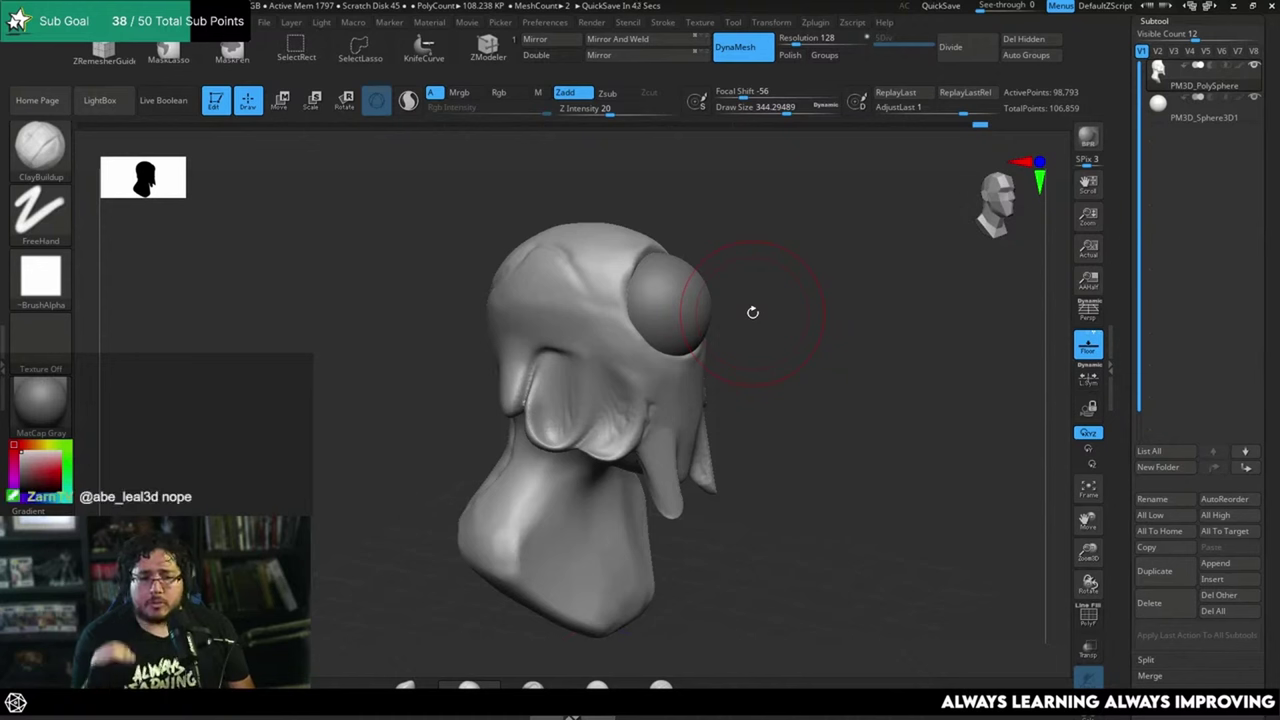
left_click_drag(816, 276, 760, 350)
key("space")
left_click_drag(762, 283, 752, 283)
key("space")
mouse_move(614, 264)
left_mouse_down()
mouse_move(600, 264)
mouse_move(650, 280)
mouse_move(626, 263)
mouse_move(622, 330)
mouse_move(666, 348)
left_mouse_up()
key("space")
mouse_move(820, 276)
left_mouse_down()
mouse_move(754, 238)
mouse_move(742, 246)
left_mouse_up()
mouse_move(628, 330)
left_mouse_down()
mouse_move(652, 353)
mouse_move(708, 354)
mouse_move(686, 346)
left_mouse_up()
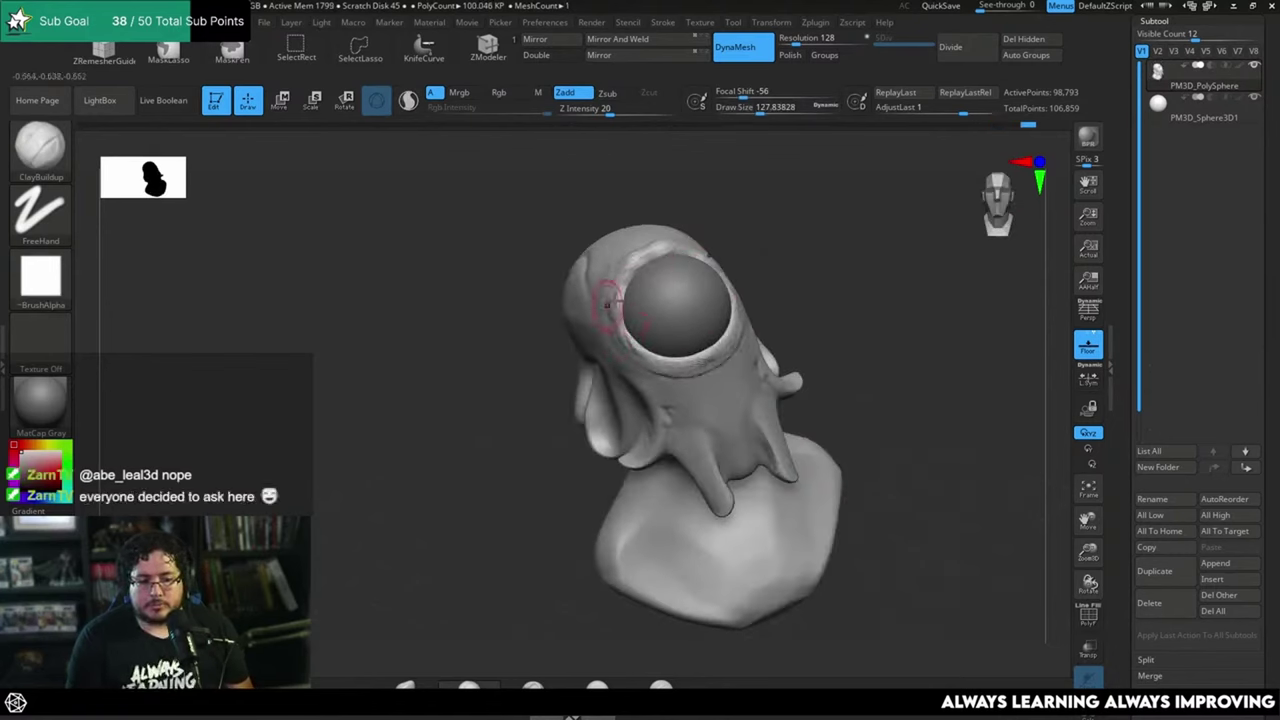
Step: Add clay to the brow and forehead above the eye with ClayBuildup at a draw size of about 158
mouse_move(700, 196)
left_mouse_down()
mouse_move(737, 218)
mouse_move(668, 262)
left_mouse_up()
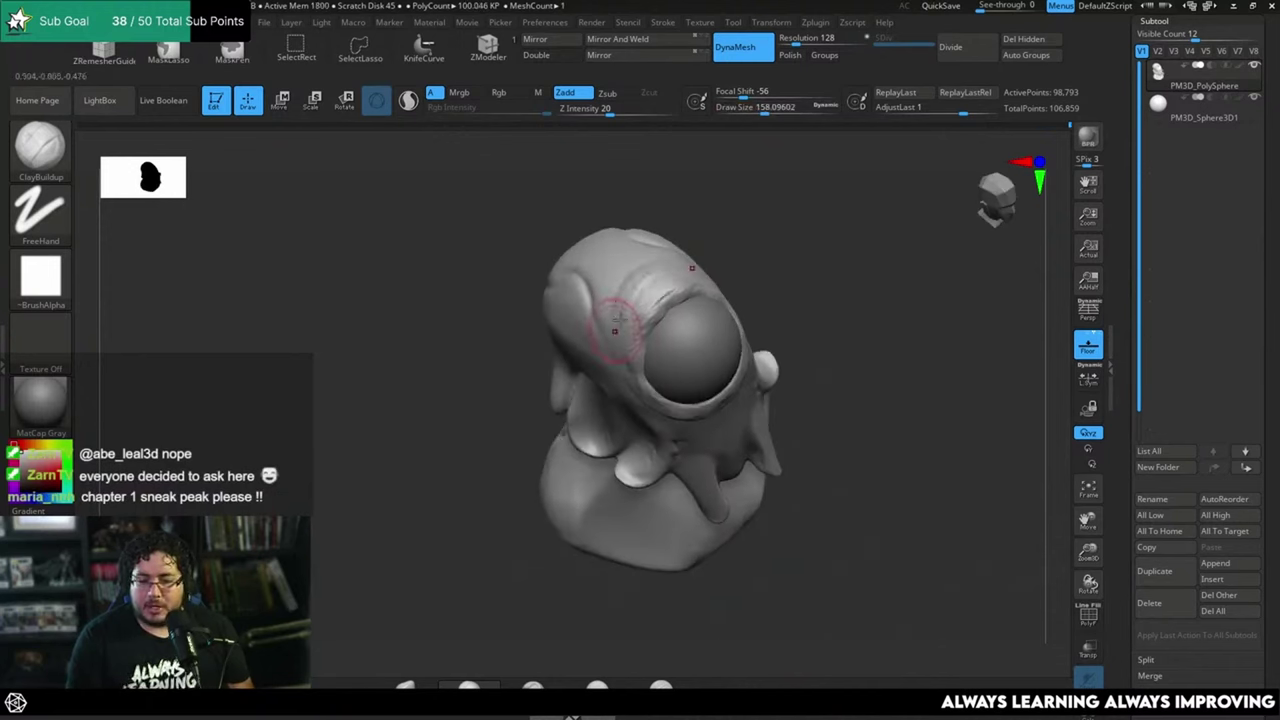
left_click_drag(688, 200, 679, 233)
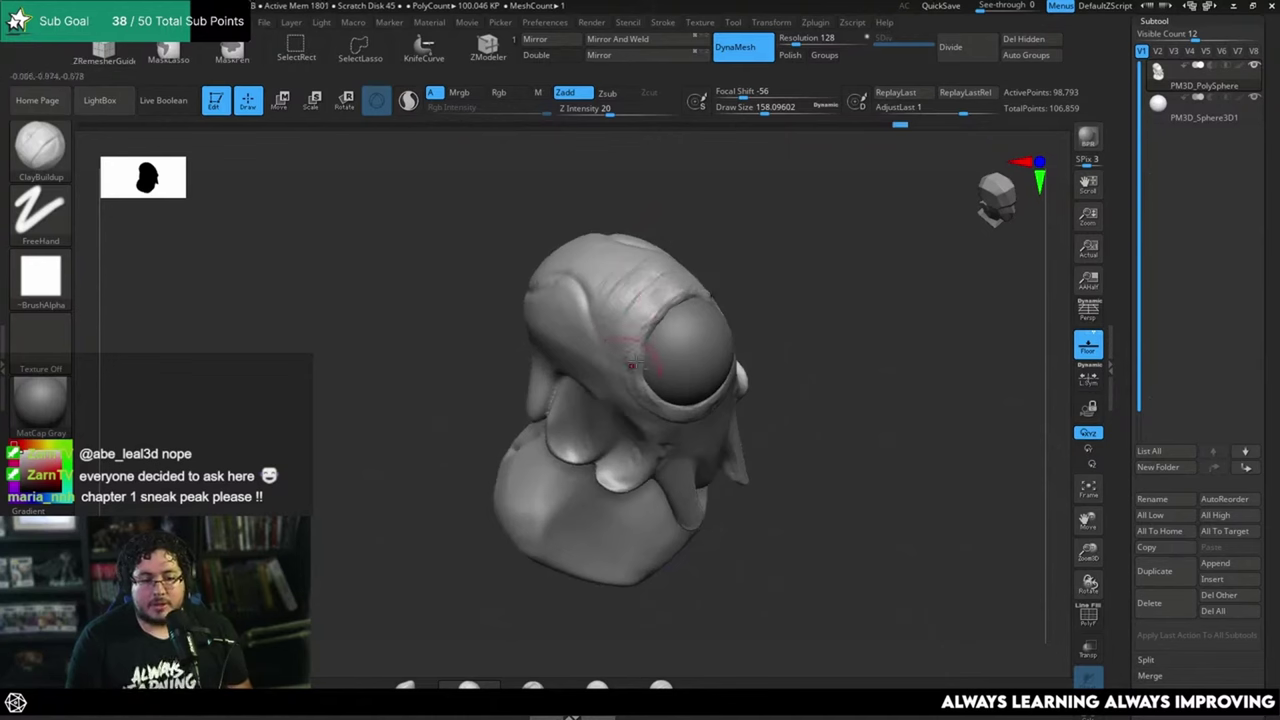
left_click_drag(680, 298, 650, 320)
mouse_move(762, 398)
left_mouse_down()
mouse_move(797, 317)
mouse_move(754, 275)
left_mouse_up()
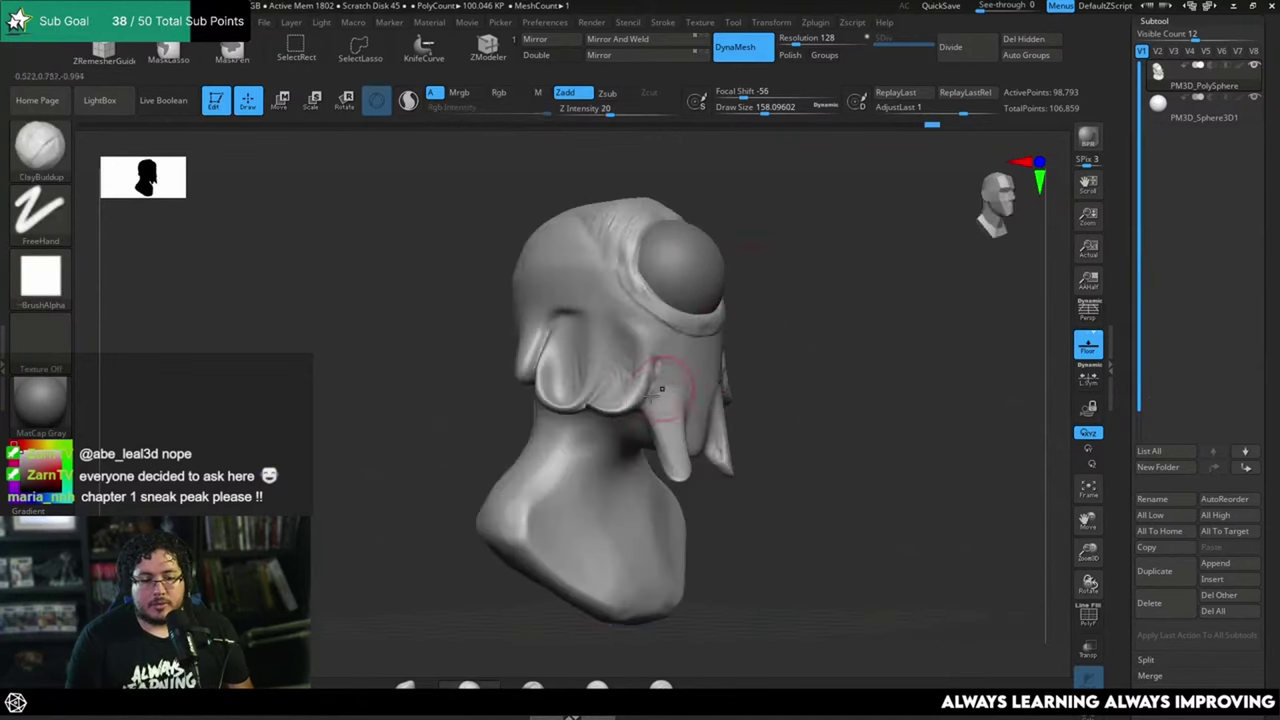
Step: Push the lower eye rim against the eyeball with the Move brush at draw size about 422, and smooth the rim at about 299
right_click_drag(661, 389, 766, 334)
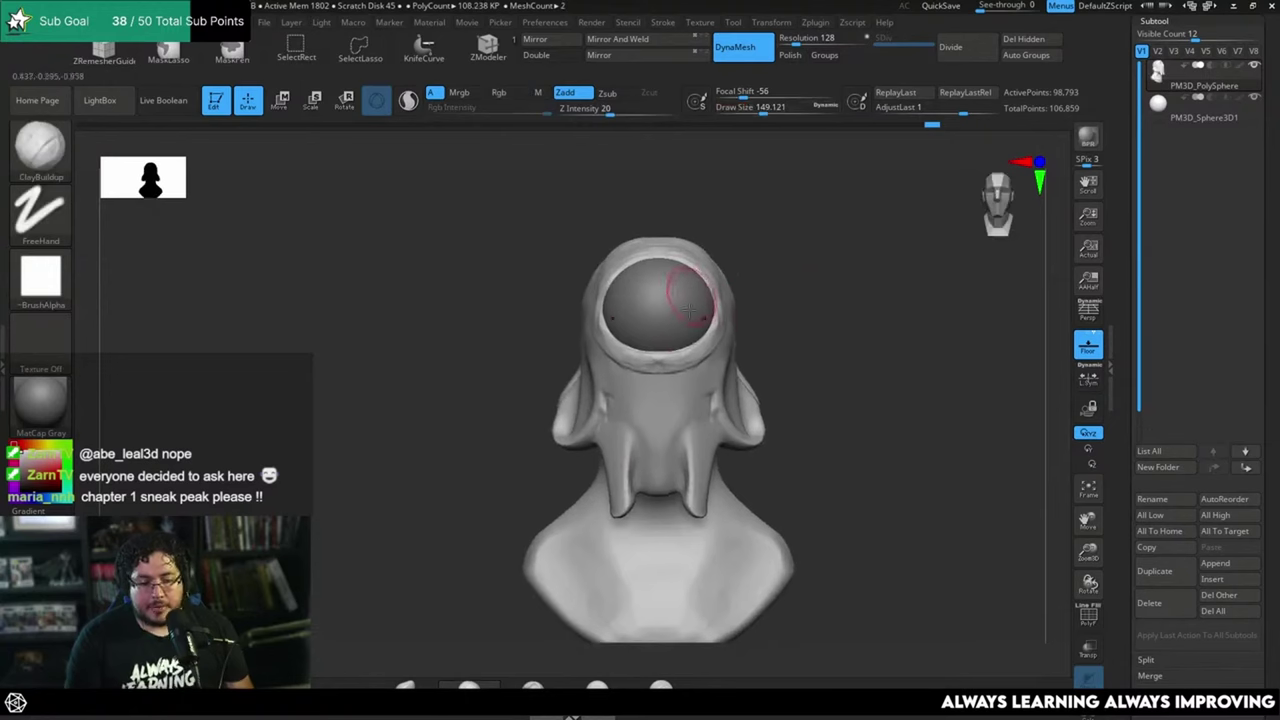
key("b")
key("m")
key("v")
key("space")
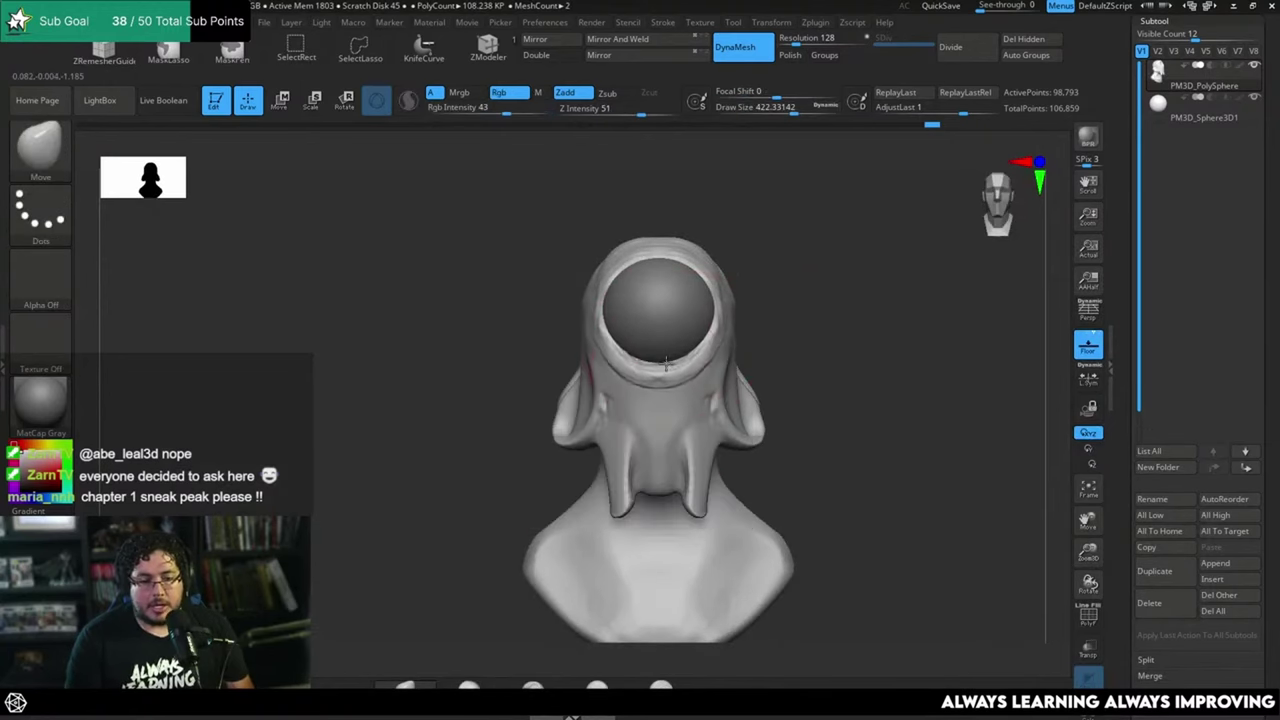
left_click_drag(666, 364, 673, 352)
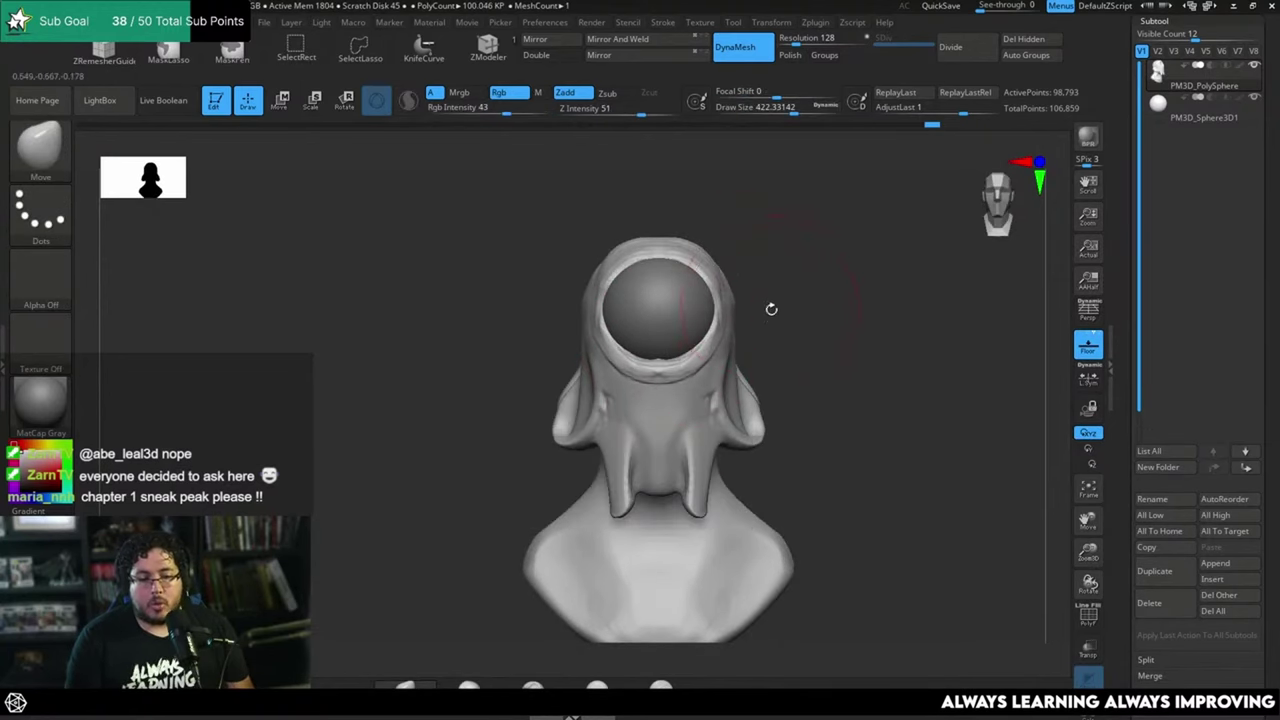
mouse_move(771, 309)
right_mouse_down()
mouse_move(771, 320)
mouse_move(683, 343)
right_mouse_up()
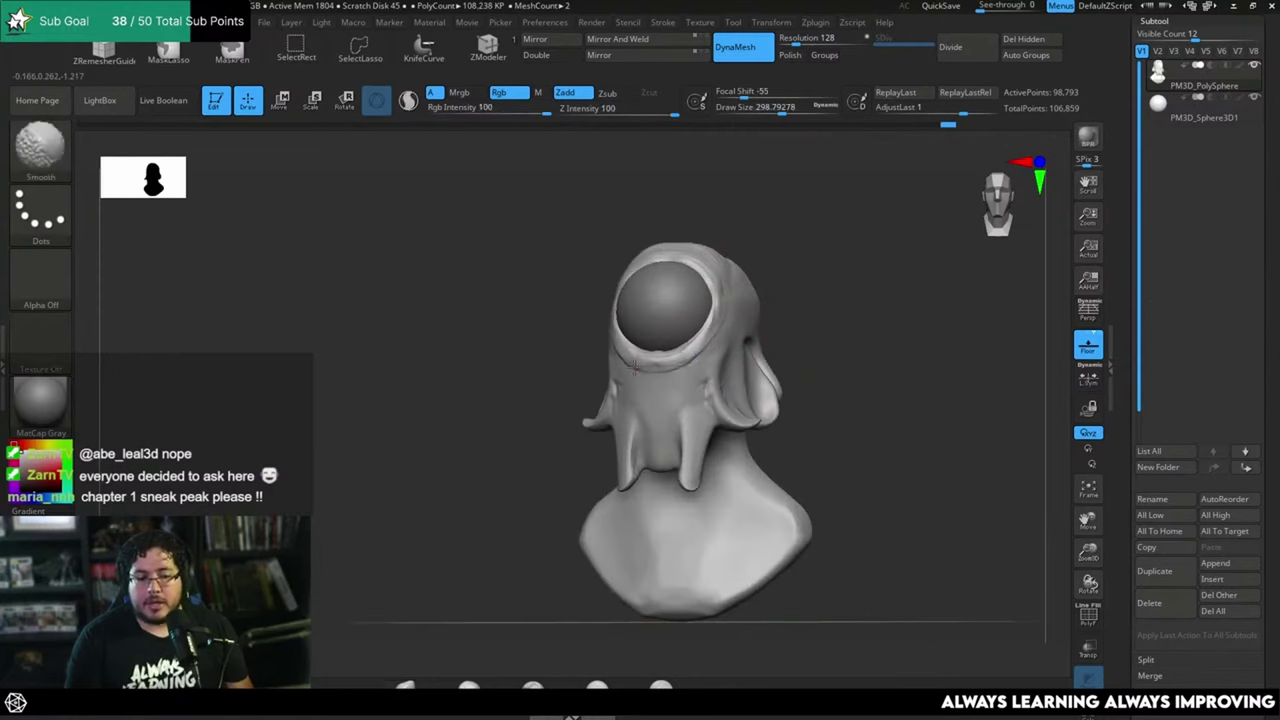
left_click_drag(791, 271, 825, 348)
Step: Switch to Chrome, search Google Images for "human skull", and open the articulated adult skull picture in three-quarter view
key("alt+Tab")
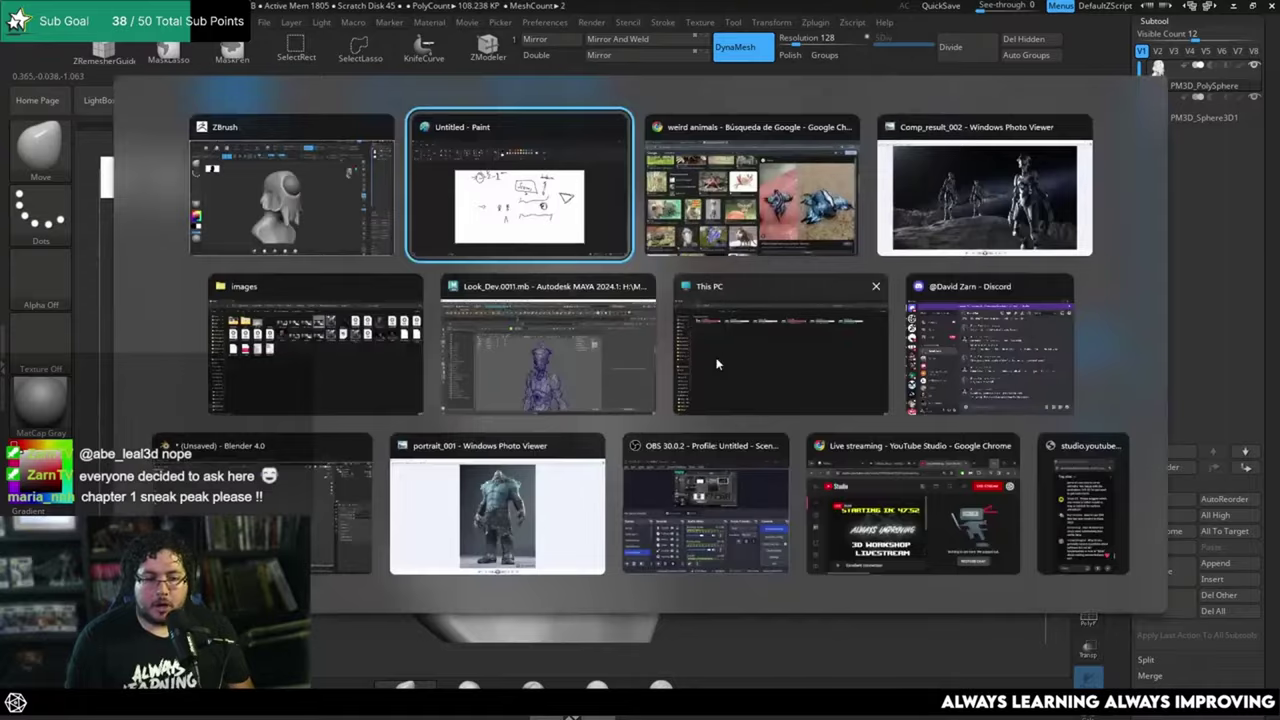
key("alt+Tab")
left_click(454, 77)
key("BackSpace")
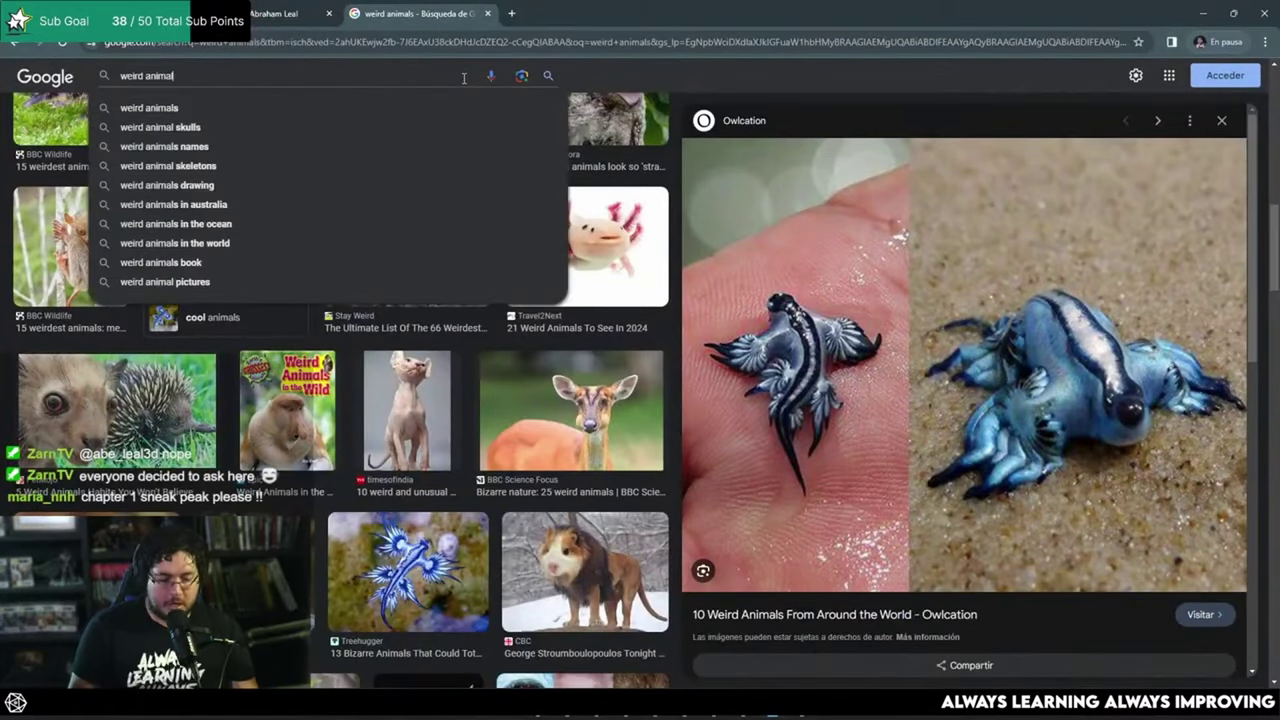
key("BackSpace")
key("BackSpace")
key("BackSpace")
key("BackSpace")
key("BackSpace")
key("BackSpace")
key("BackSpace")
type("human")
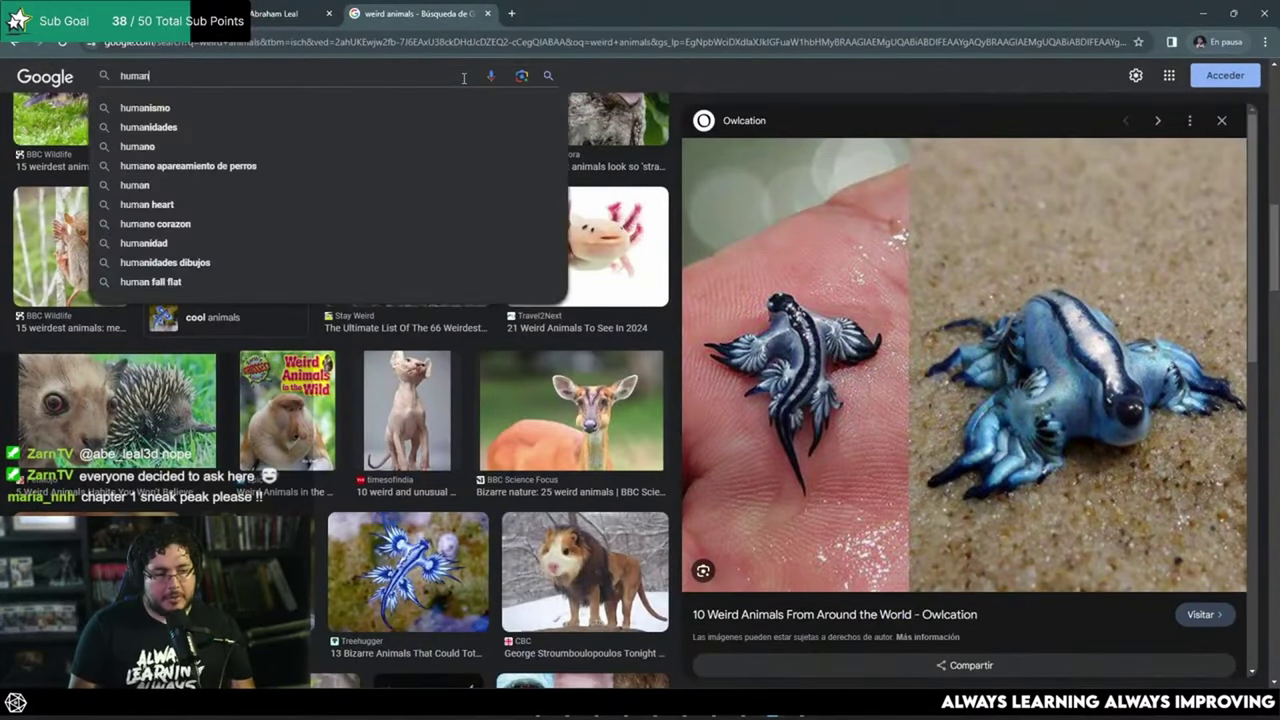
type(" skull")
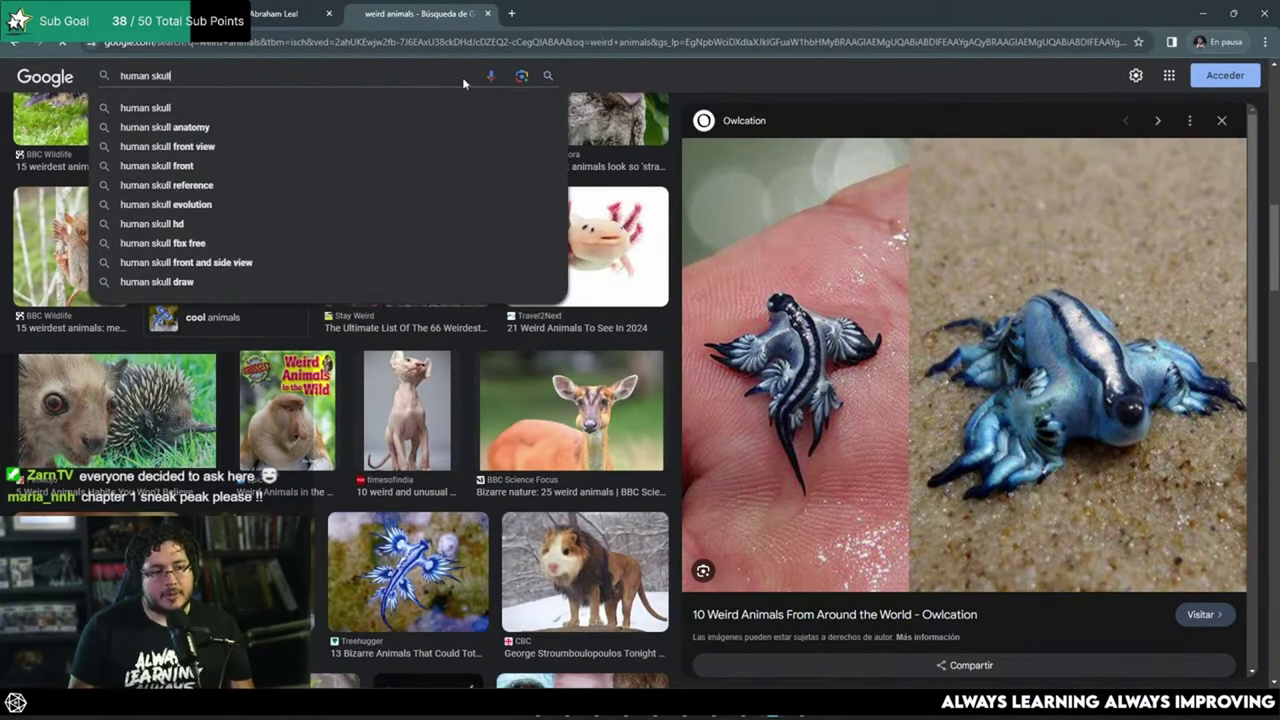
key("Return")
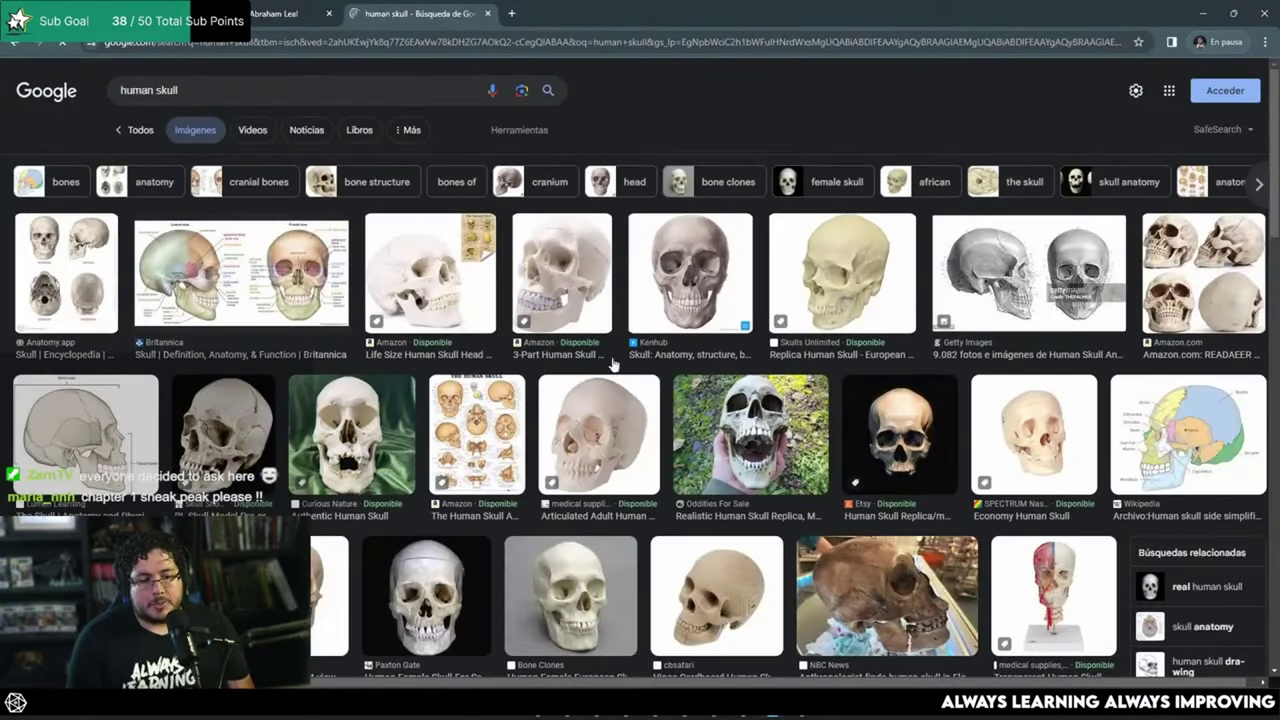
left_click(598, 435)
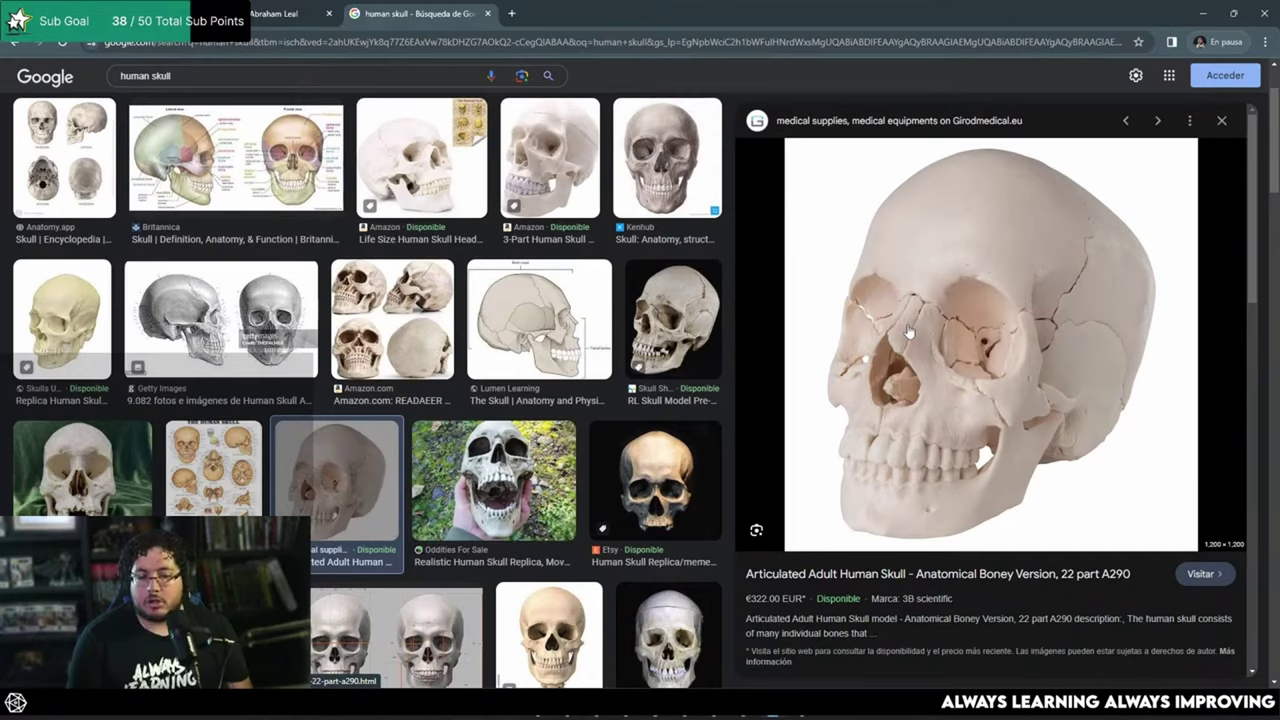
Step: Switch back to ZBrush and build up cheekbone-like ridges beside and below the eye with ClayBuildup at a draw size of about 140
key("alt+Tab")
left_click_drag(821, 373, 629, 400)
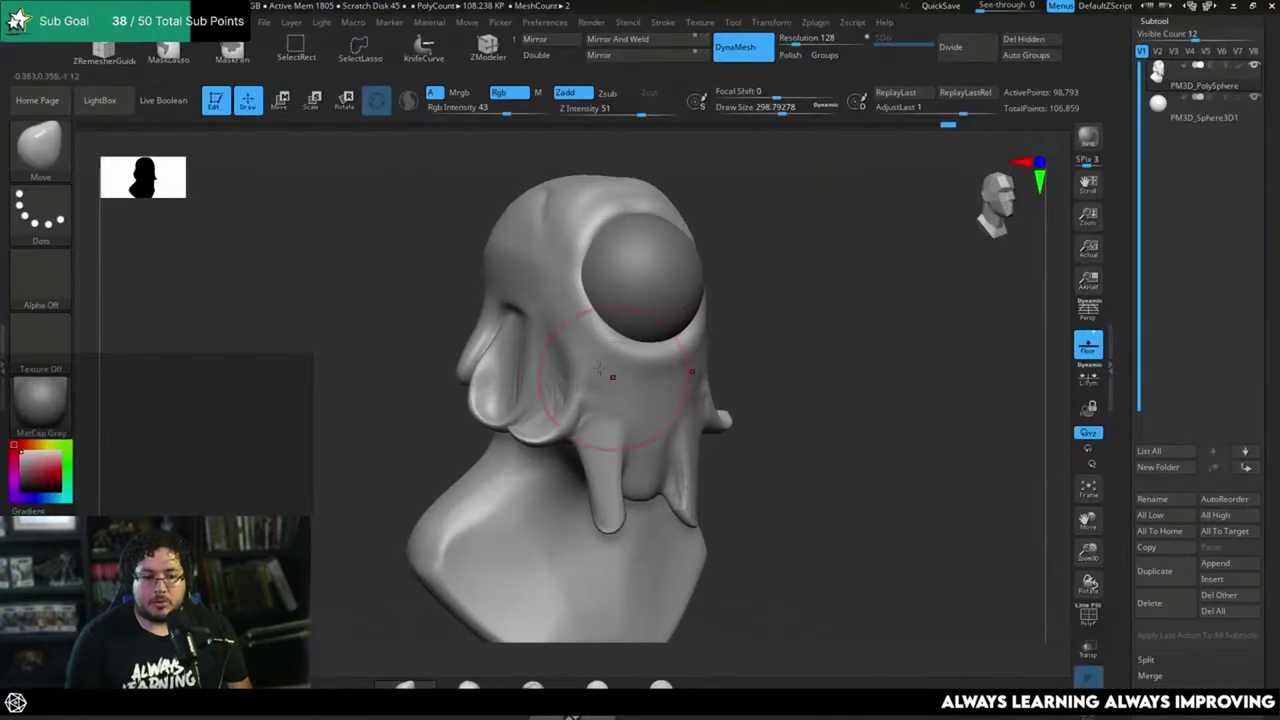
key("b")
key("c")
key("b")
mouse_move(566, 321)
left_mouse_down()
mouse_move(568, 304)
mouse_move(553, 349)
mouse_move(591, 354)
mouse_move(602, 388)
mouse_move(547, 288)
mouse_move(547, 308)
left_mouse_up()
key("[")
left_click_drag(535, 262, 545, 306)
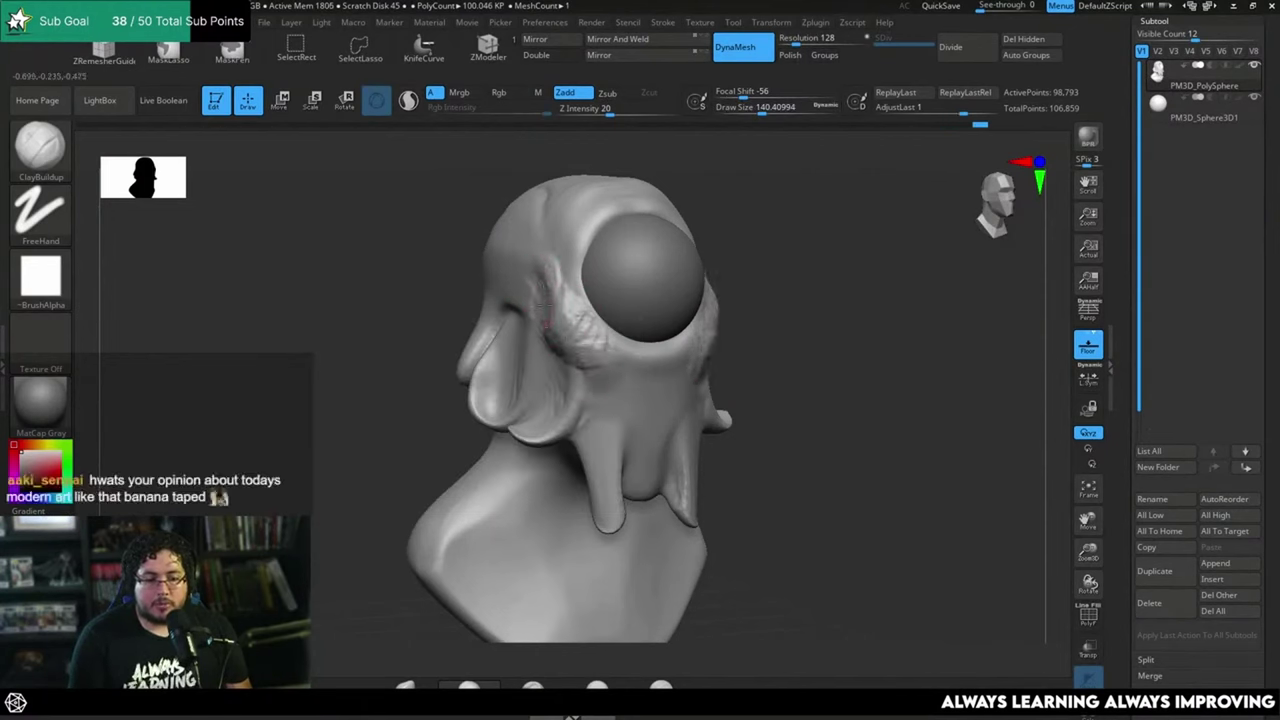
mouse_move(808, 303)
left_mouse_down("shift")
mouse_move(800, 277)
mouse_move(754, 294)
mouse_move(800, 282)
left_mouse_up("shift")
mouse_move(512, 298)
left_mouse_down()
mouse_move(543, 337)
mouse_move(555, 346)
mouse_move(540, 325)
mouse_move(562, 338)
left_mouse_up()
left_click_drag(740, 300, 806, 294)
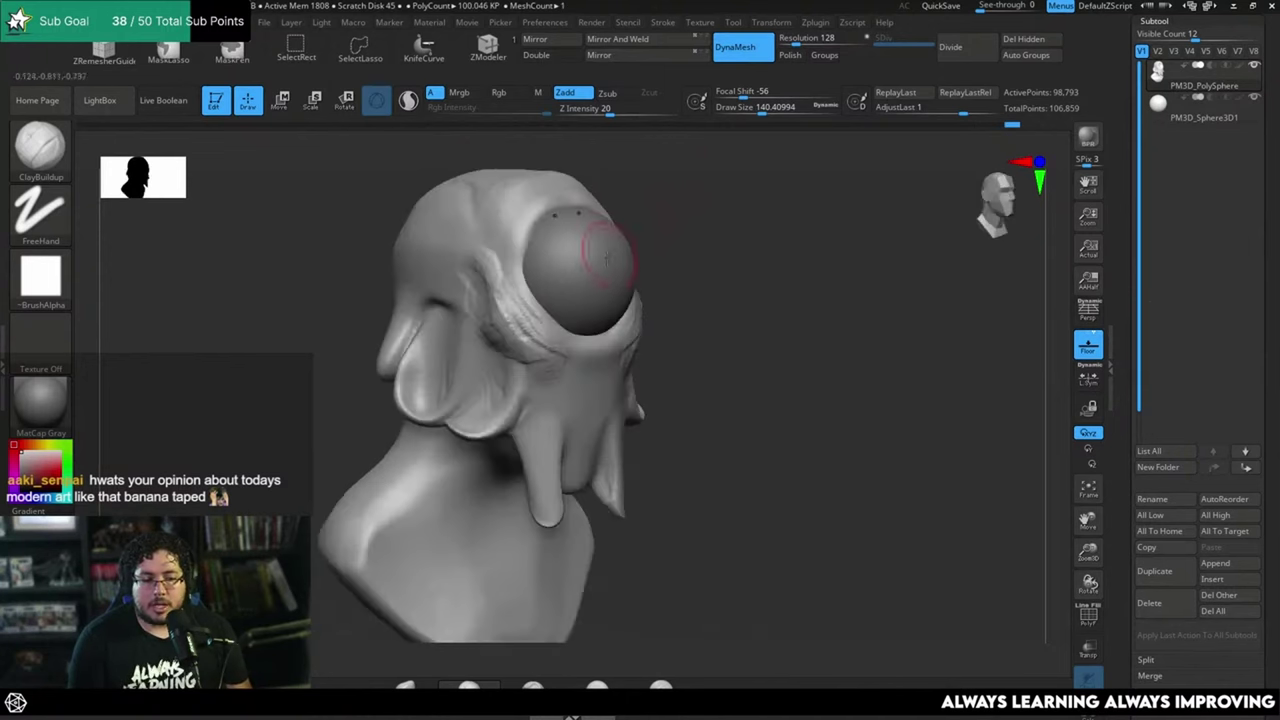
Step: Refine the upper eye rim with DamStandard at a draw size of about 80 and ClayBuildup at about 145, smoothing the edge
key("b")
key("d")
key("s")
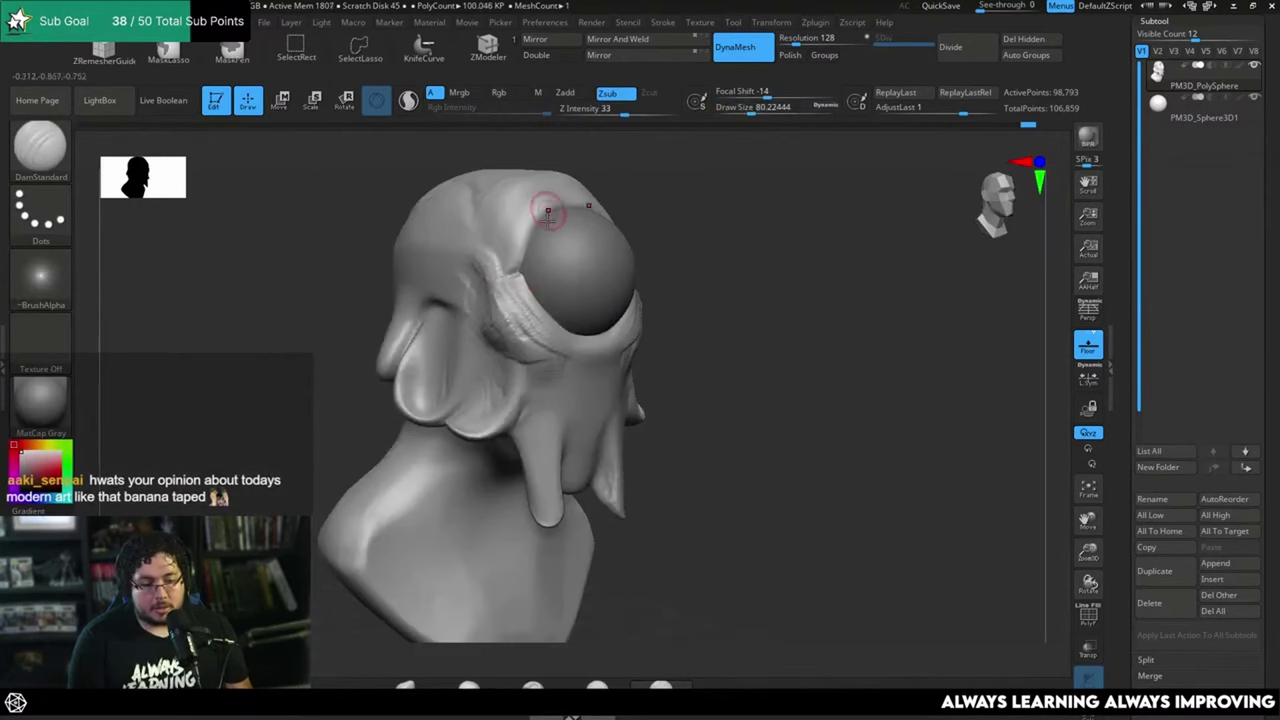
key("b")
key("c")
key("b")
mouse_move(552, 226)
left_mouse_down()
mouse_move(568, 208)
mouse_move(516, 264)
mouse_move(583, 205)
mouse_move(545, 248)
mouse_move(544, 236)
mouse_move(580, 243)
left_mouse_up()
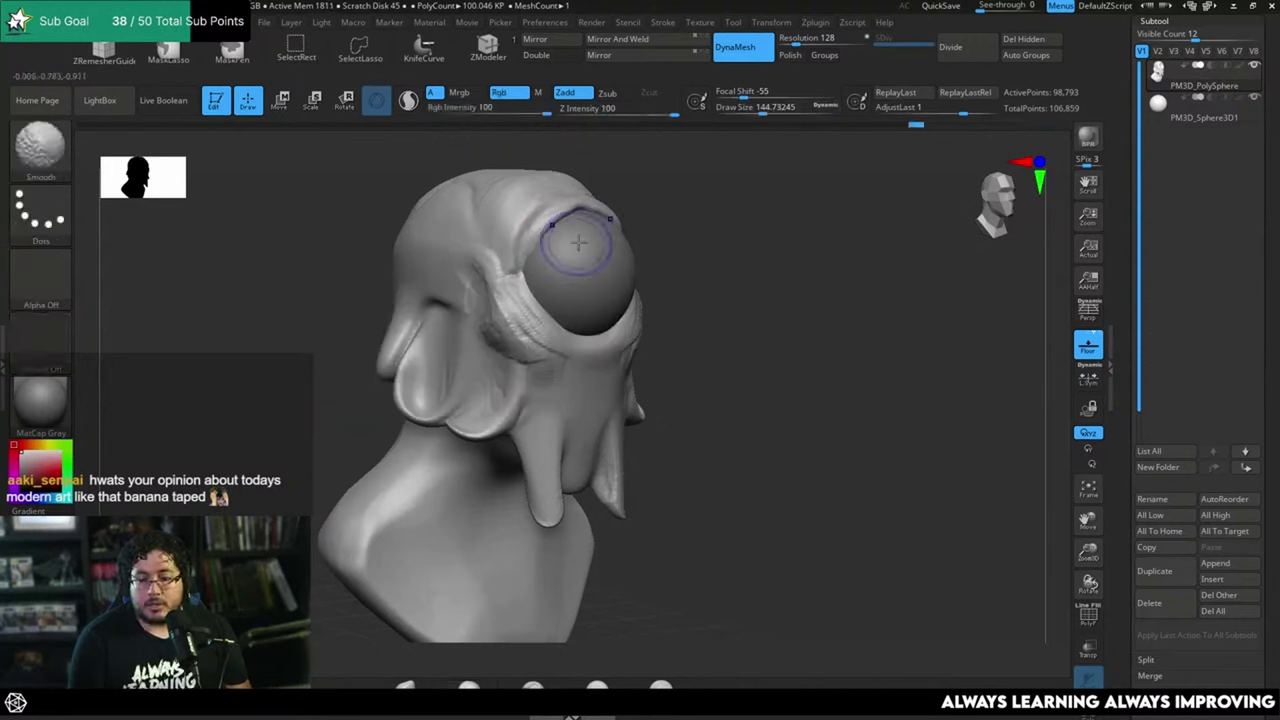
left_click_drag(749, 248, 743, 214, "alt")
mouse_move(750, 334)
left_mouse_down()
mouse_move(737, 366)
mouse_move(774, 337)
mouse_move(720, 345)
left_mouse_up()
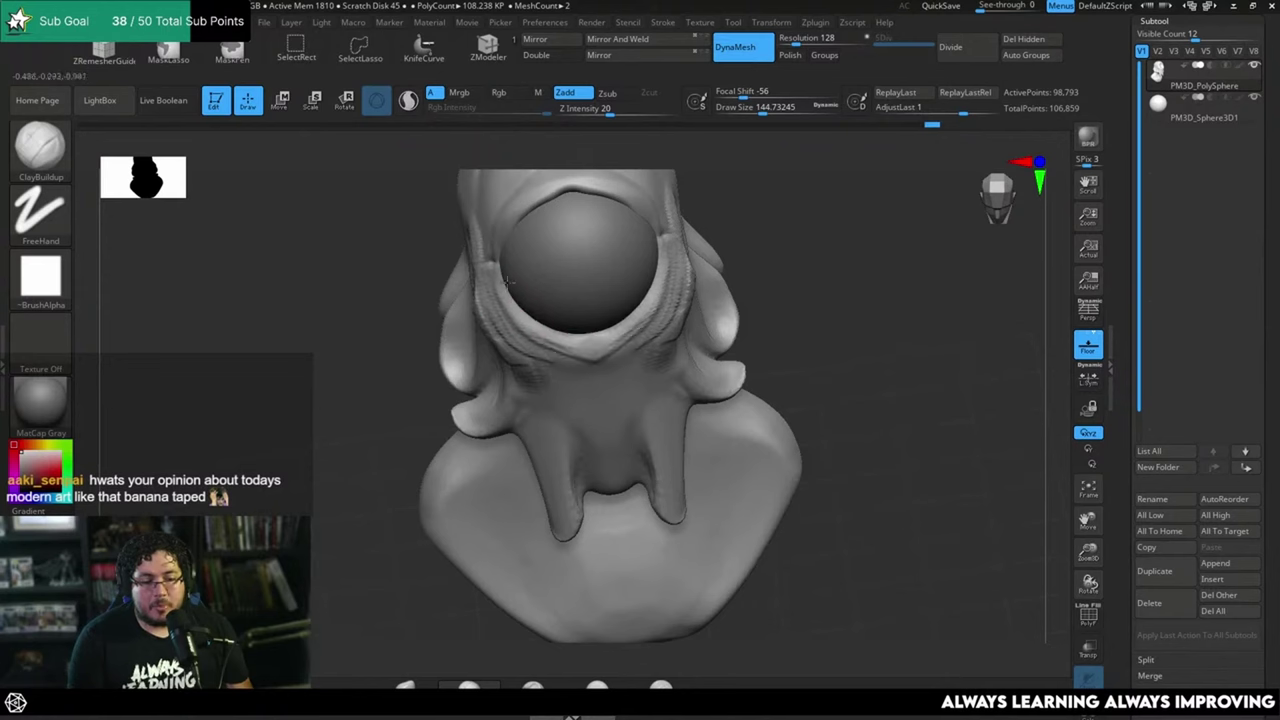
Step: Add clay below the lower eye rim with ClayBuildup at a draw size of about 145, and smooth the brow above the eye
mouse_move(783, 240)
left_mouse_down()
mouse_move(563, 327)
mouse_move(629, 338)
mouse_move(590, 366)
left_mouse_up()
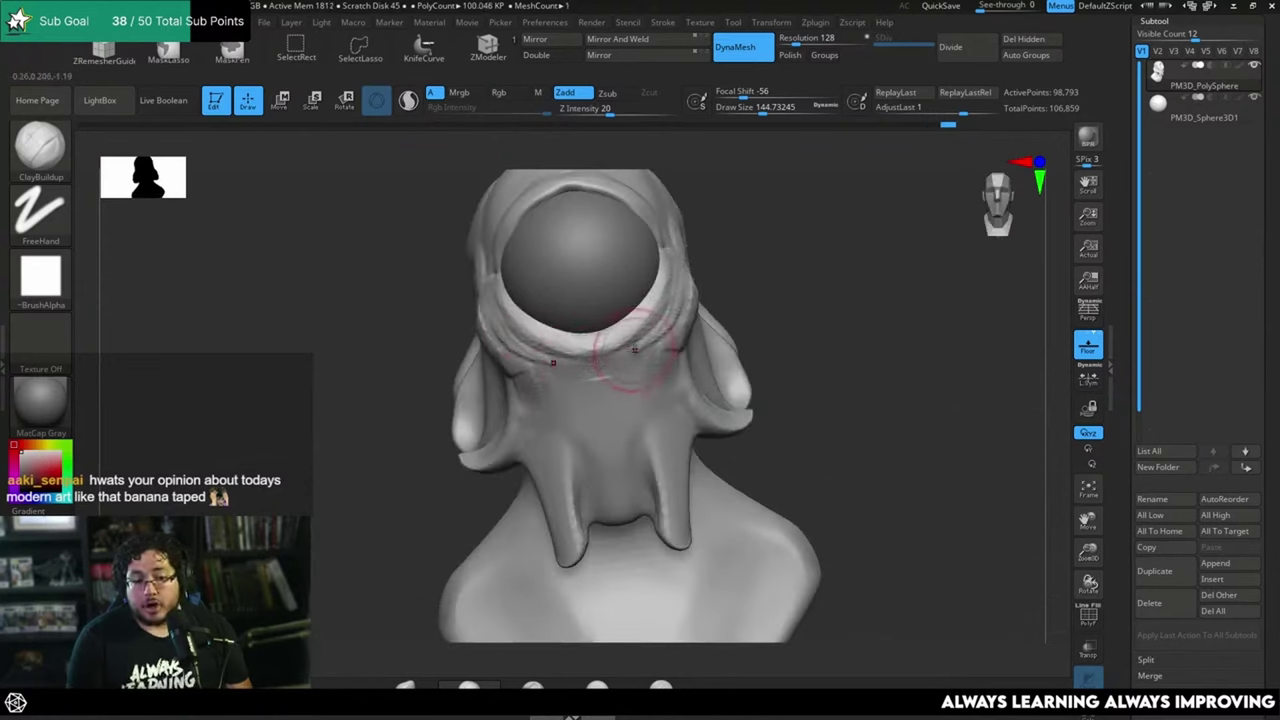
right_click(637, 350)
mouse_move(740, 257)
left_mouse_down()
mouse_move(718, 229)
mouse_move(700, 258)
left_mouse_up()
left_click_drag(586, 232, 571, 229, "shift")
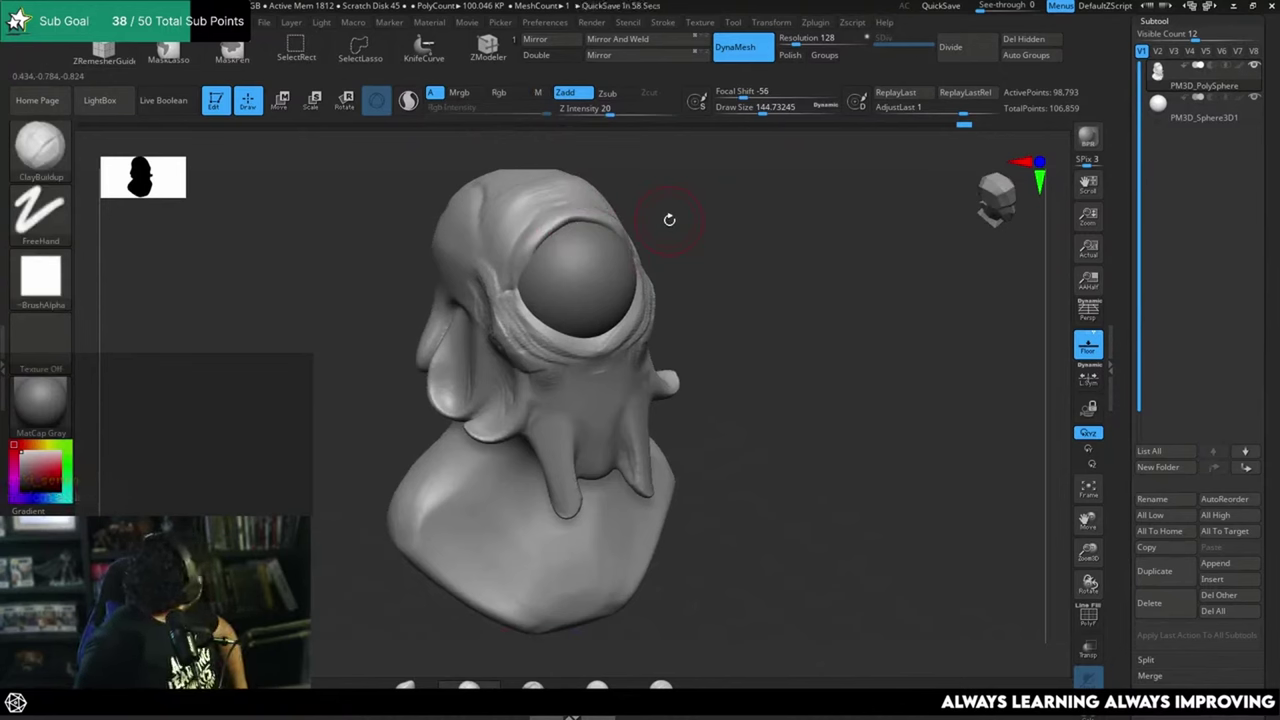
Step: Flatten the forehead and brow planes above the eye with TrimDynamic at a draw size of about 207
mouse_move(755, 256)
left_mouse_down()
mouse_move(743, 263)
mouse_move(766, 251)
mouse_move(689, 266)
left_mouse_up()
key("b")
key("t")
key("d")
key("space")
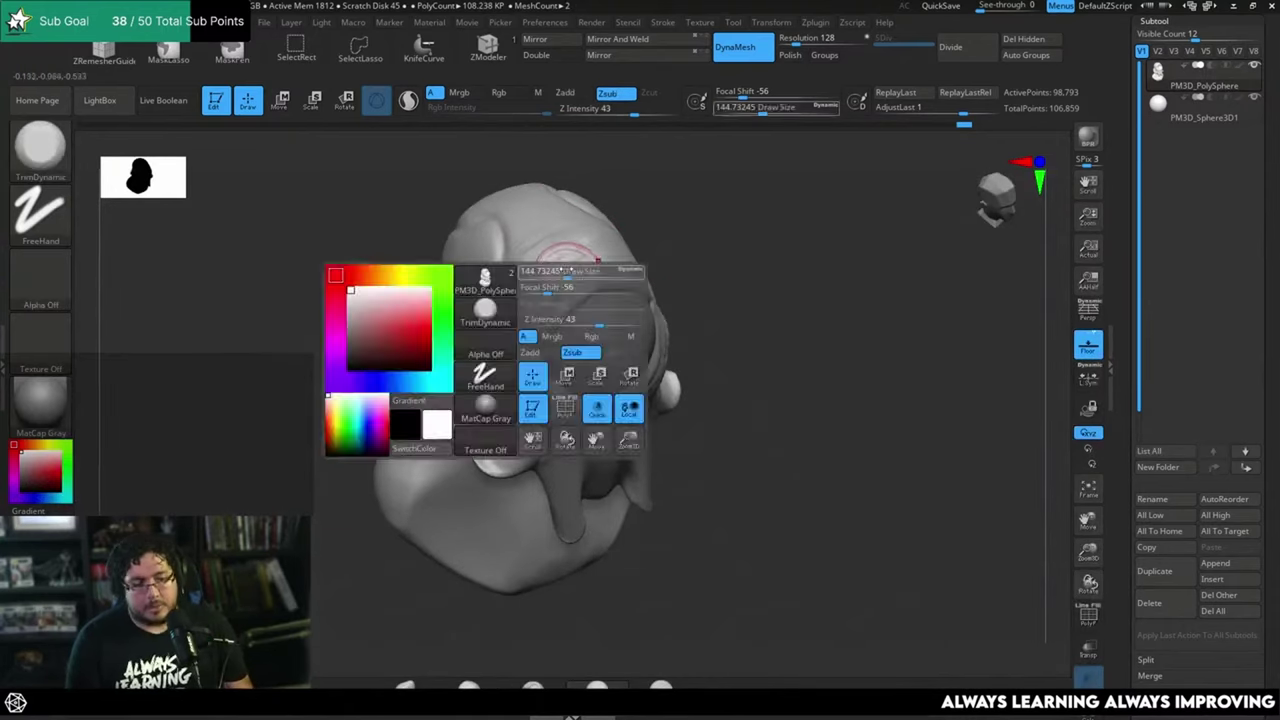
key("space")
left_click_drag(527, 254, 536, 254)
mouse_move(526, 243)
left_mouse_down()
mouse_move(541, 271)
mouse_move(544, 249)
mouse_move(559, 259)
mouse_move(517, 255)
left_mouse_up()
mouse_move(671, 220)
left_mouse_down()
mouse_move(612, 262)
mouse_move(571, 260)
mouse_move(691, 223)
left_mouse_up()
left_click_drag(561, 233, 558, 252)
left_click_drag(640, 220, 643, 171)
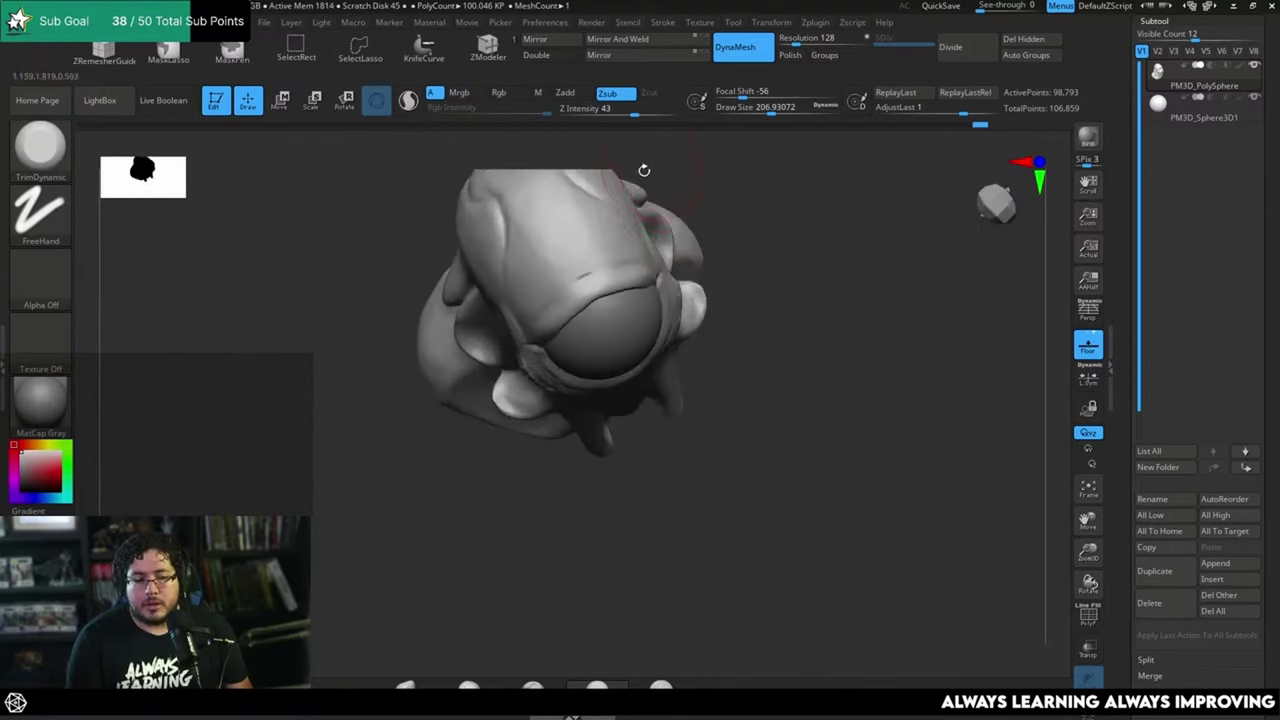
Step: Build up the upper eyelid rim around the eyeball with ClayBuildup, reducing the draw size from about 132 to 83
key("b")
key("c")
key("b")
key("space")
left_click_drag(626, 262, 603, 258)
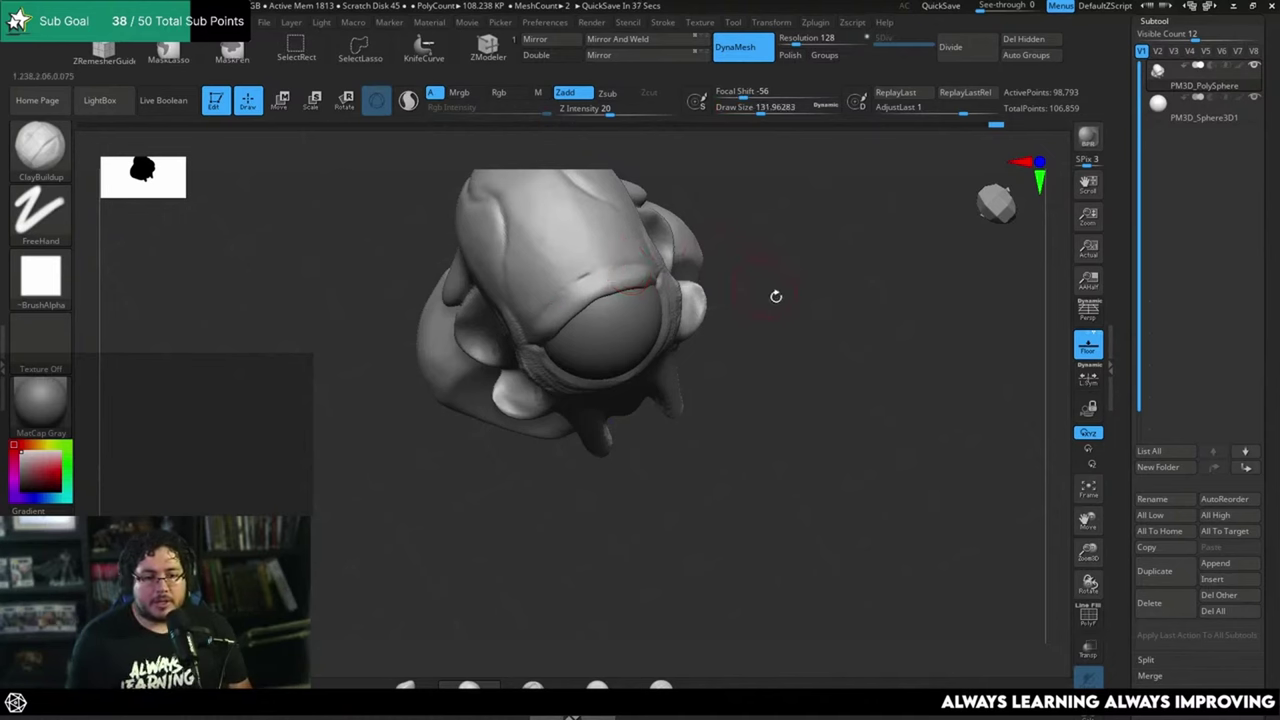
mouse_move(774, 294)
left_mouse_down()
mouse_move(763, 240)
mouse_move(774, 229)
left_mouse_up()
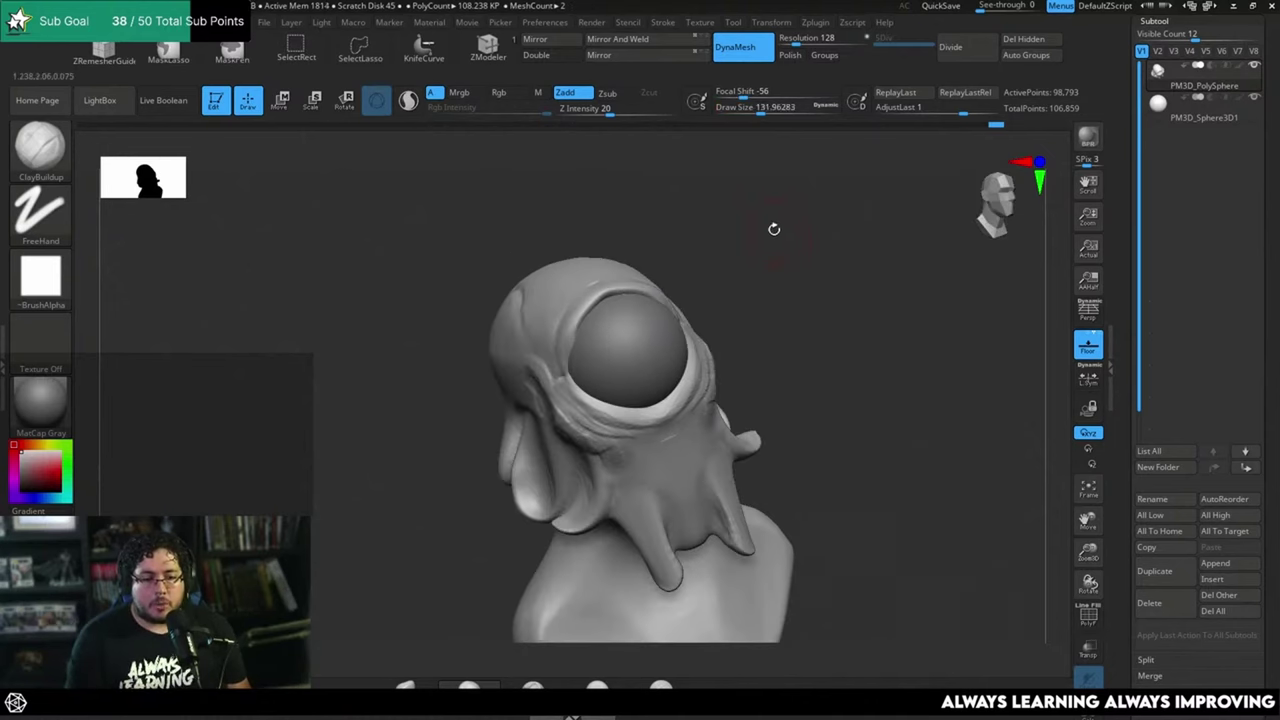
key("space")
left_click(573, 332)
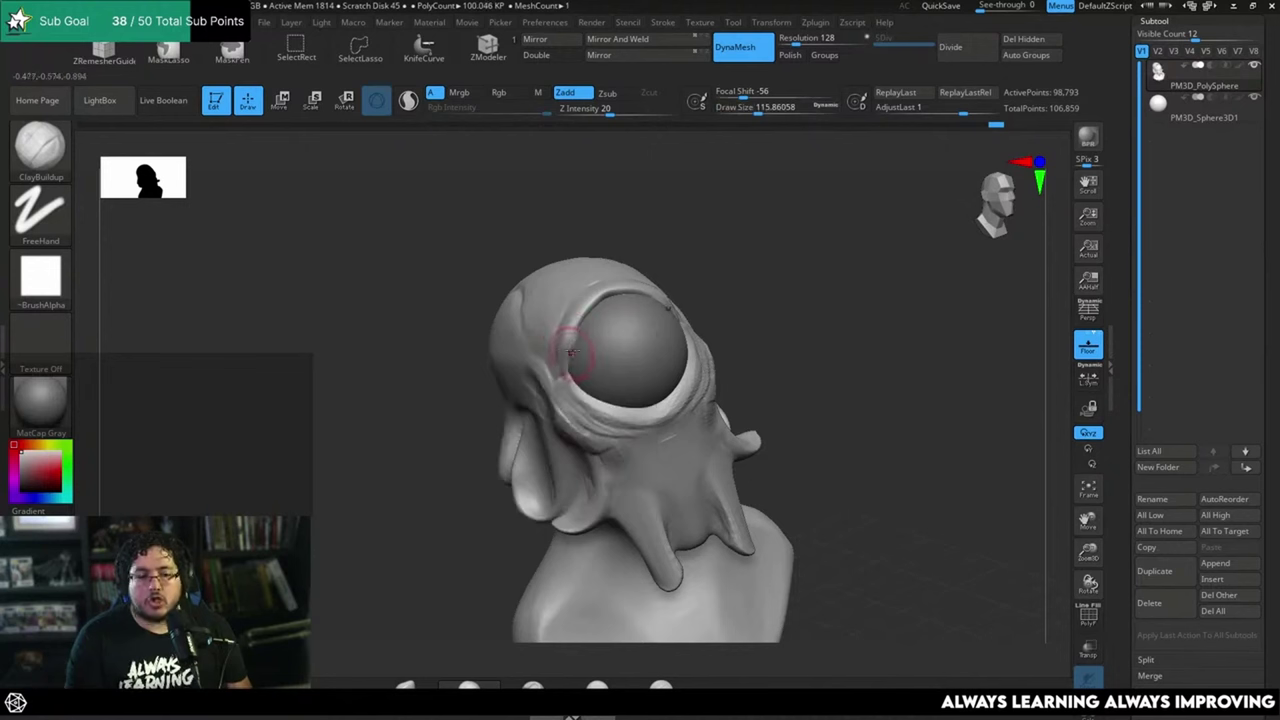
key("space")
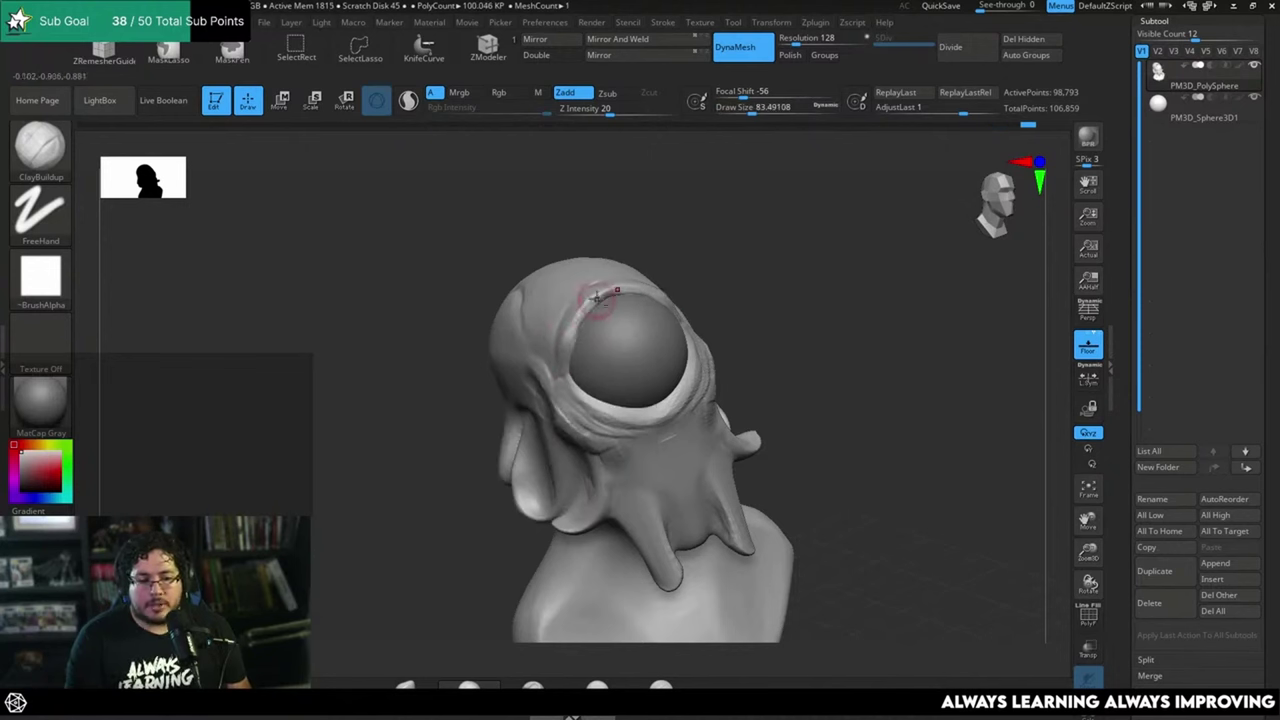
key("ctrl")
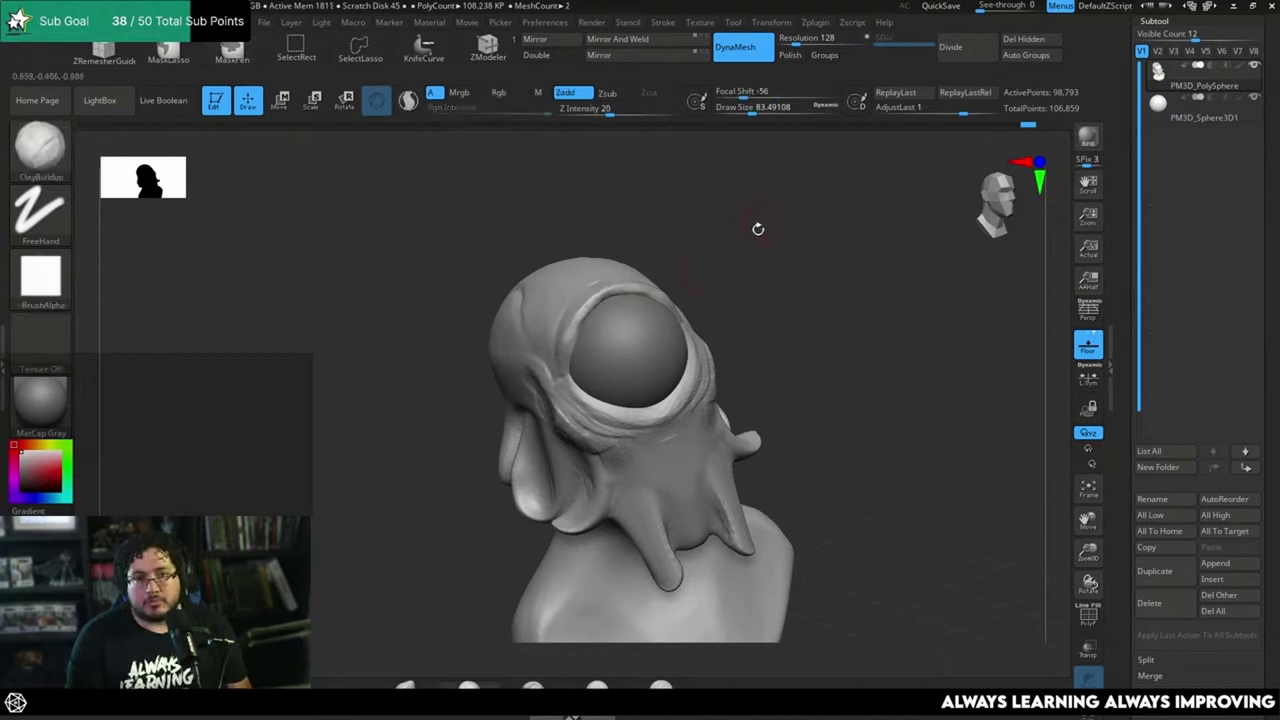
Step: Build up the temple and cheekbone beside the eye with ClayBuildup at draw sizes of about 112 to 136
mouse_move(757, 229)
left_mouse_down()
mouse_move(751, 271)
mouse_move(766, 266)
mouse_move(700, 284)
left_mouse_up()
key("space")
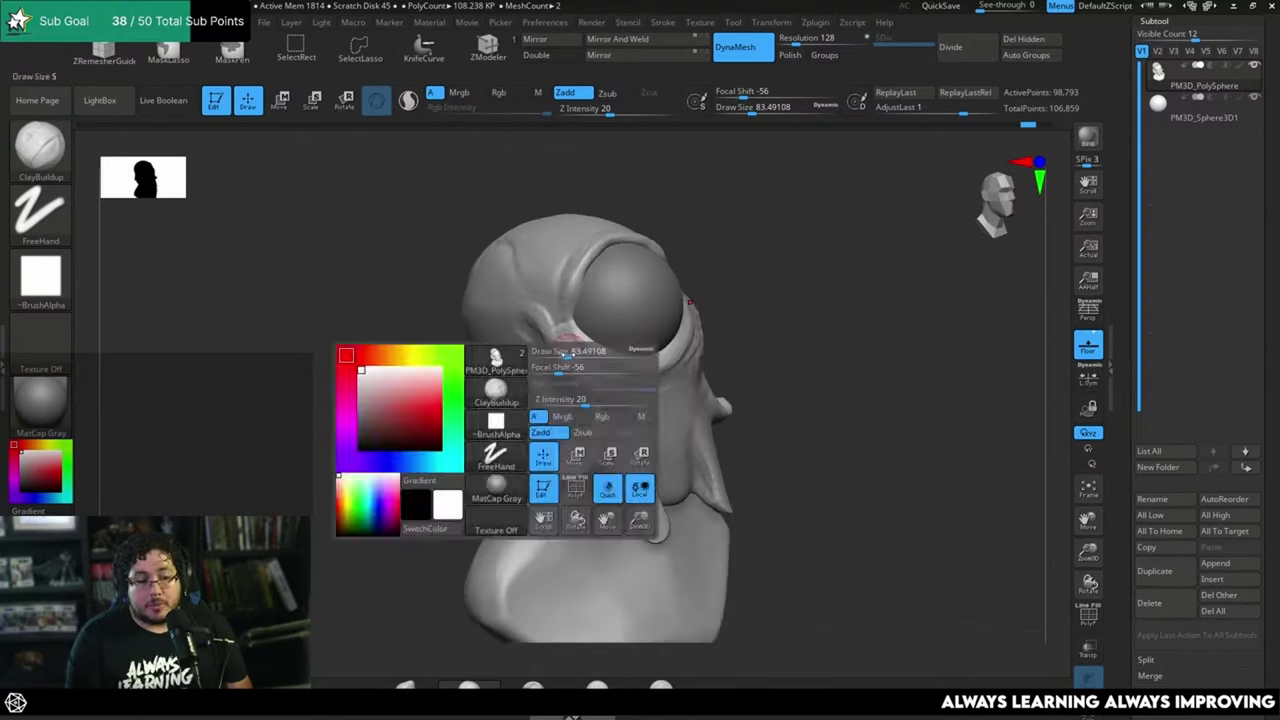
left_click_drag(563, 366, 574, 366)
left_click_drag(774, 243, 760, 280)
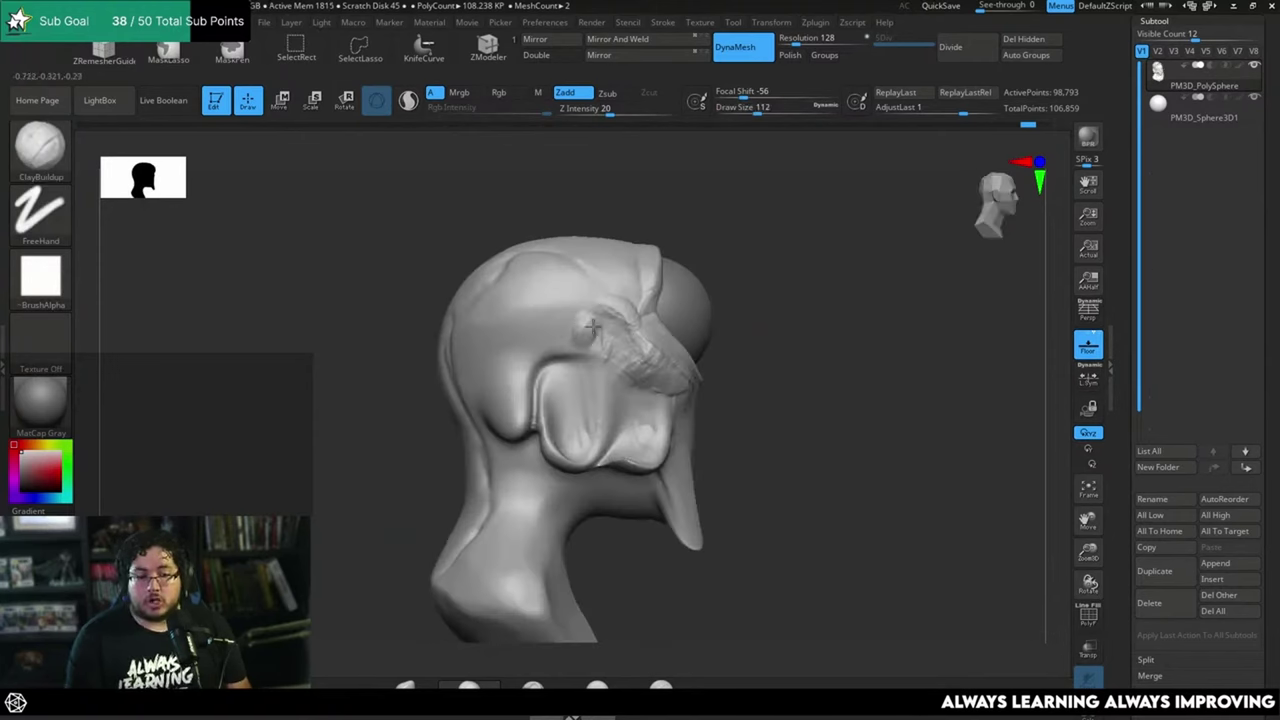
left_click_drag(606, 334, 636, 356)
left_click_drag(786, 236, 741, 223)
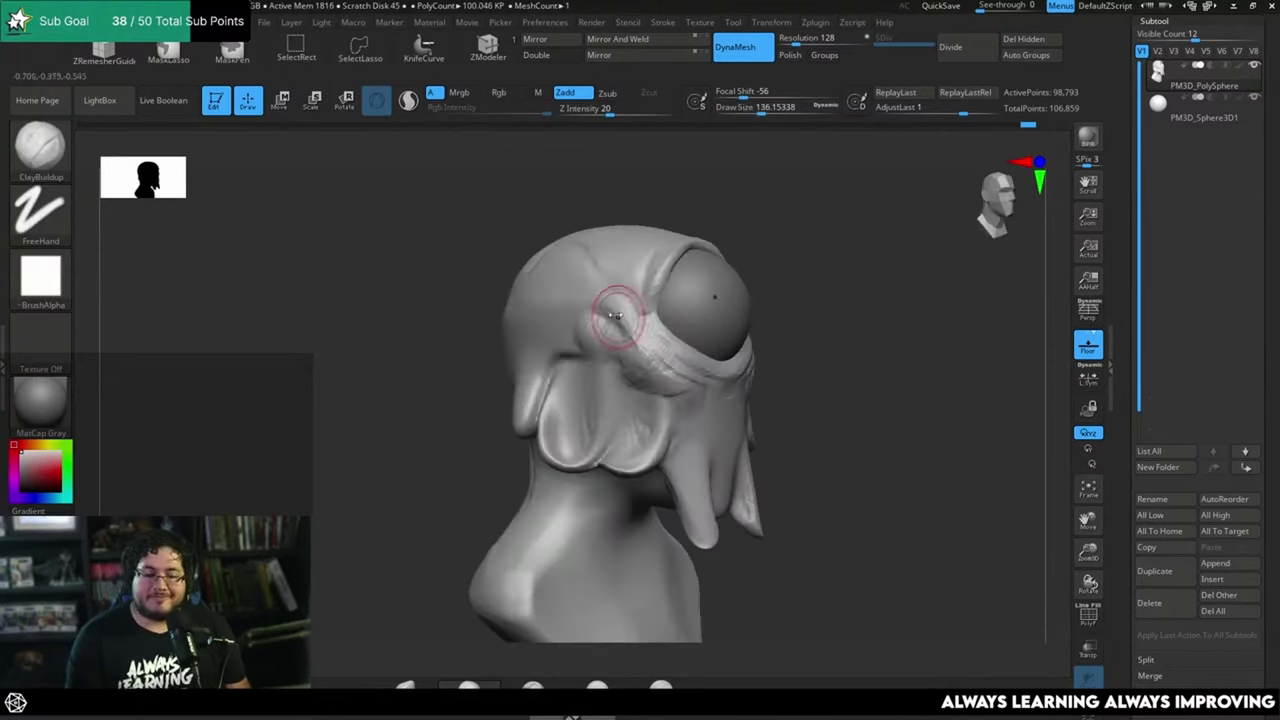
left_click_drag(614, 316, 625, 329)
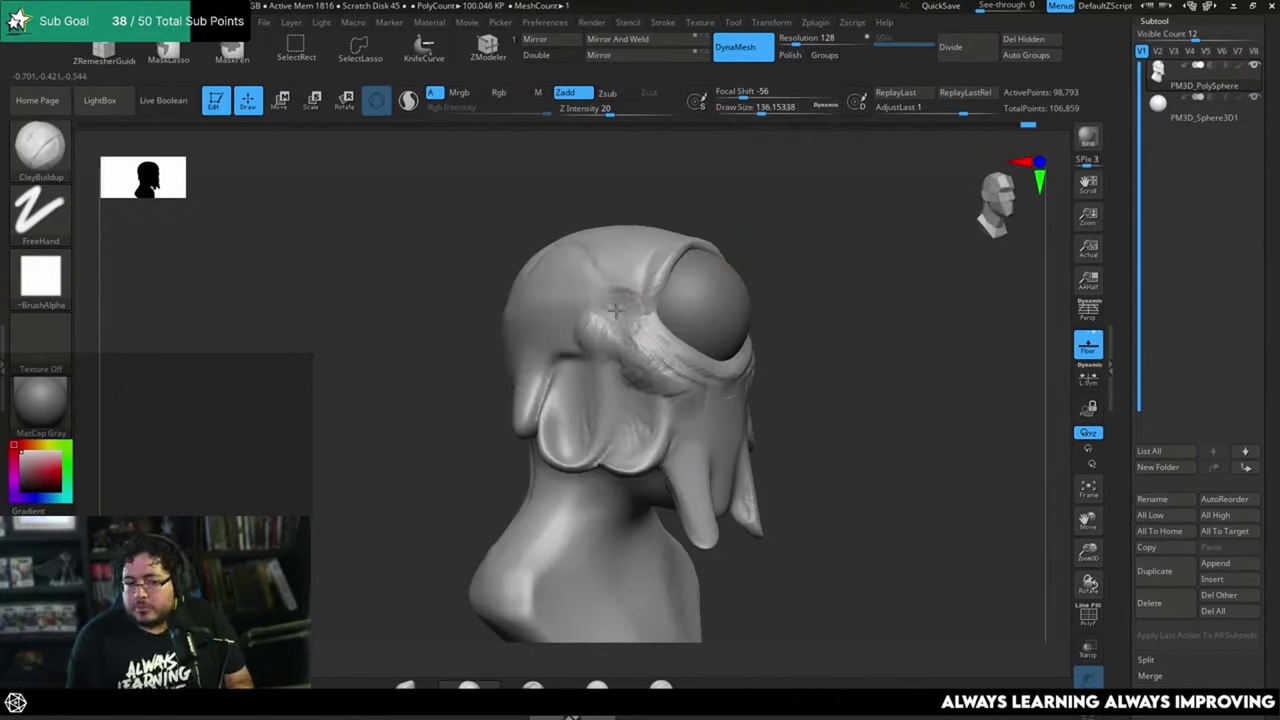
Step: Add ridges along the side of the cranium behind the eye with ClayBuildup at a draw size of about 97
mouse_move(717, 194)
left_mouse_down()
mouse_move(740, 186)
mouse_move(626, 283)
left_mouse_up()
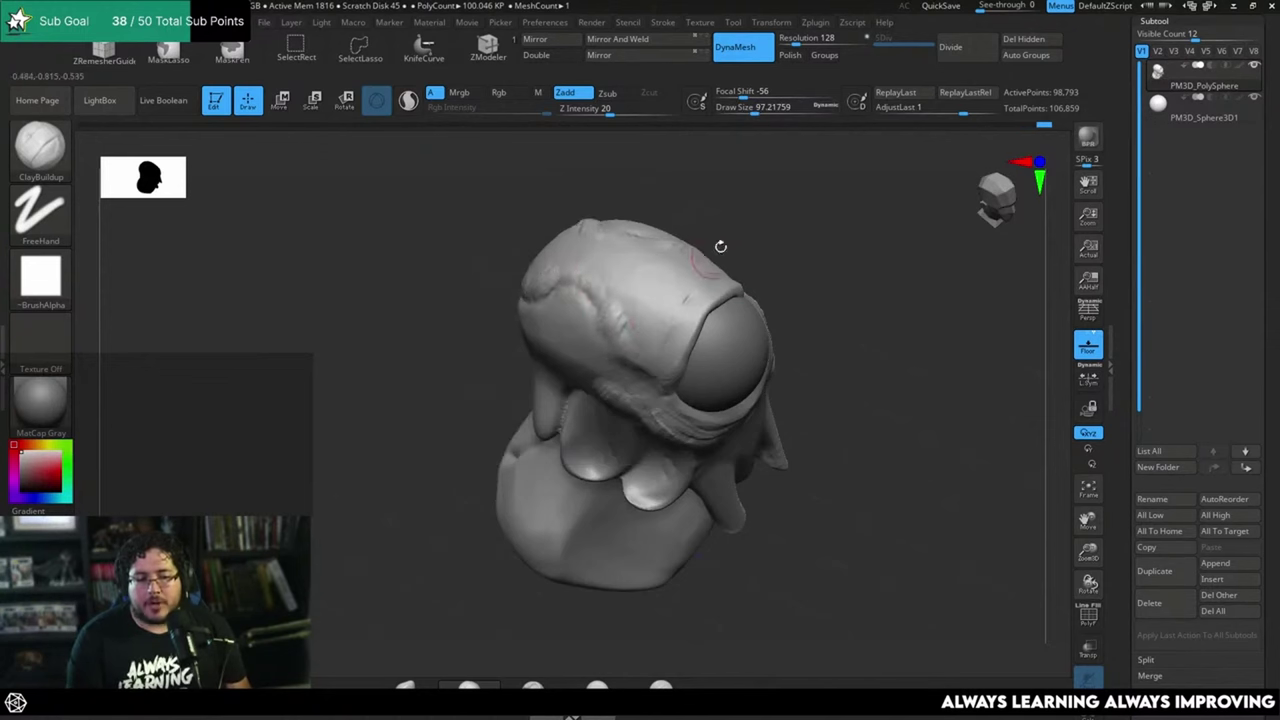
left_click_drag(720, 246, 627, 362)
right_click_drag(660, 368, 687, 301)
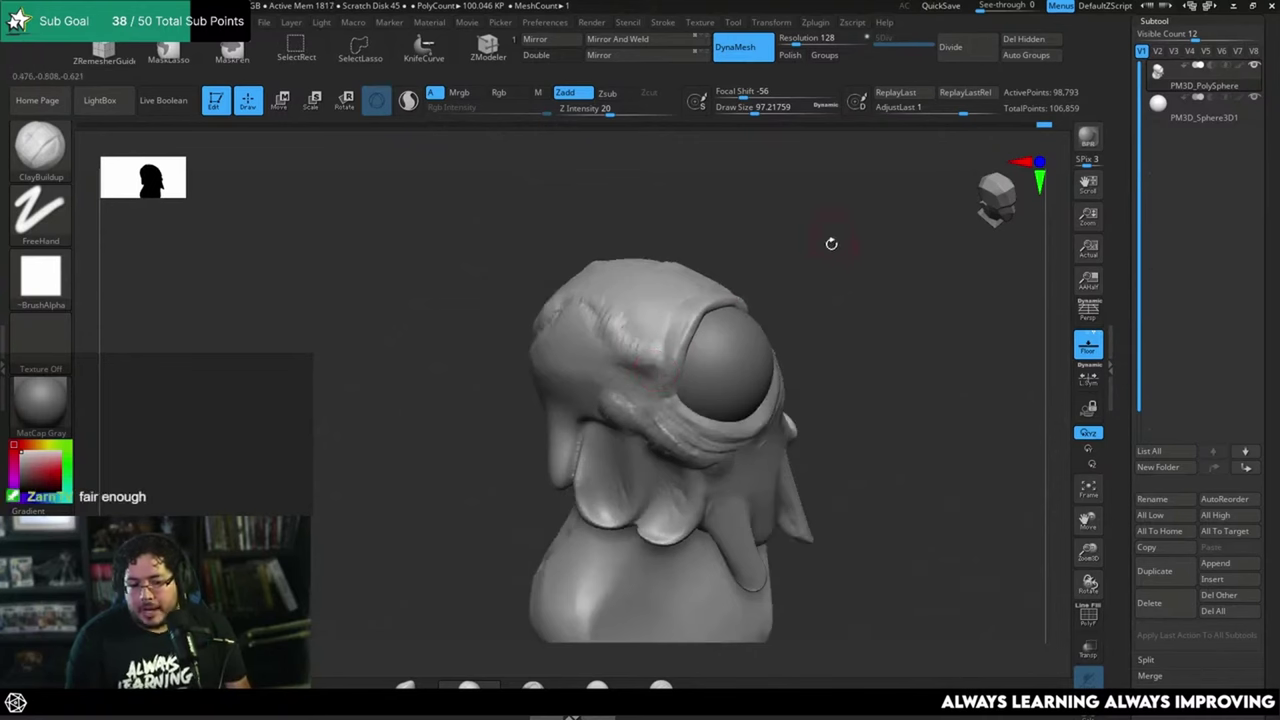
Step: Thicken the upper parts of the two front face tendrils with ClayBuildup at a draw size of about 104
mouse_move(831, 243)
left_mouse_down()
mouse_move(800, 277)
mouse_move(792, 231)
mouse_move(766, 244)
left_mouse_up()
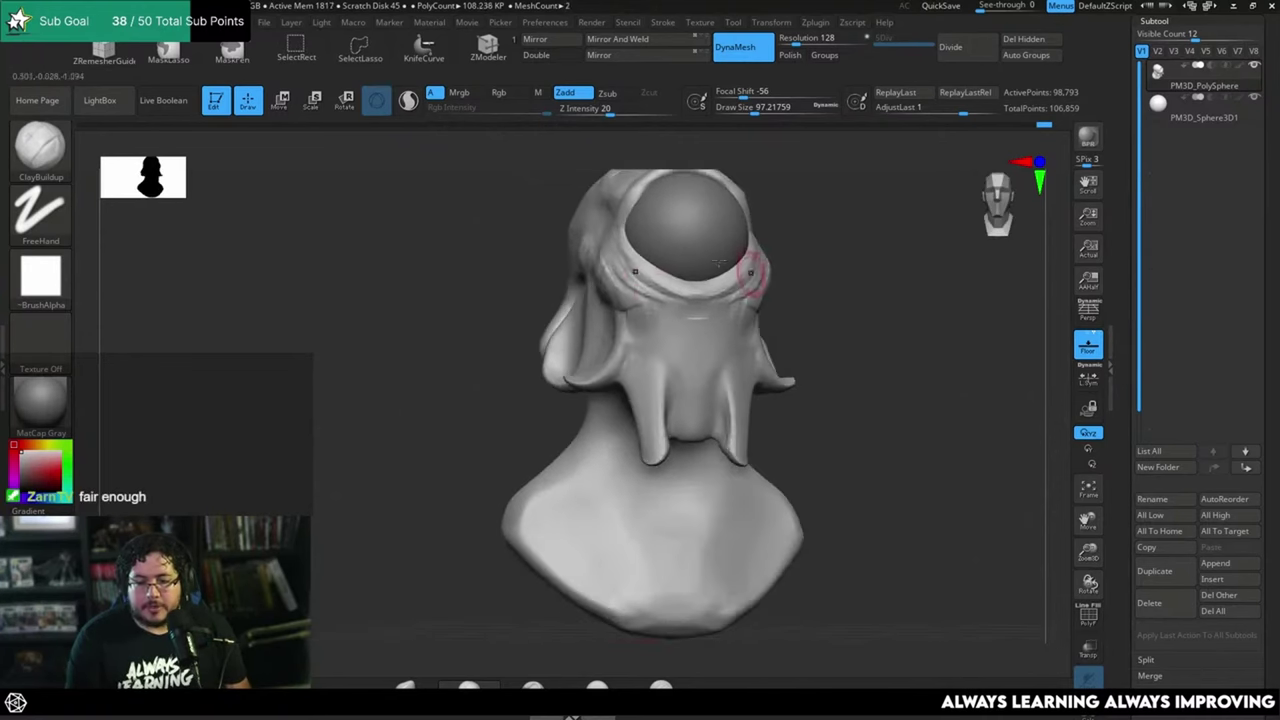
key("space")
mouse_move(668, 319)
left_mouse_down()
mouse_move(651, 331)
mouse_move(665, 356)
mouse_move(643, 355)
left_mouse_up()
key("space")
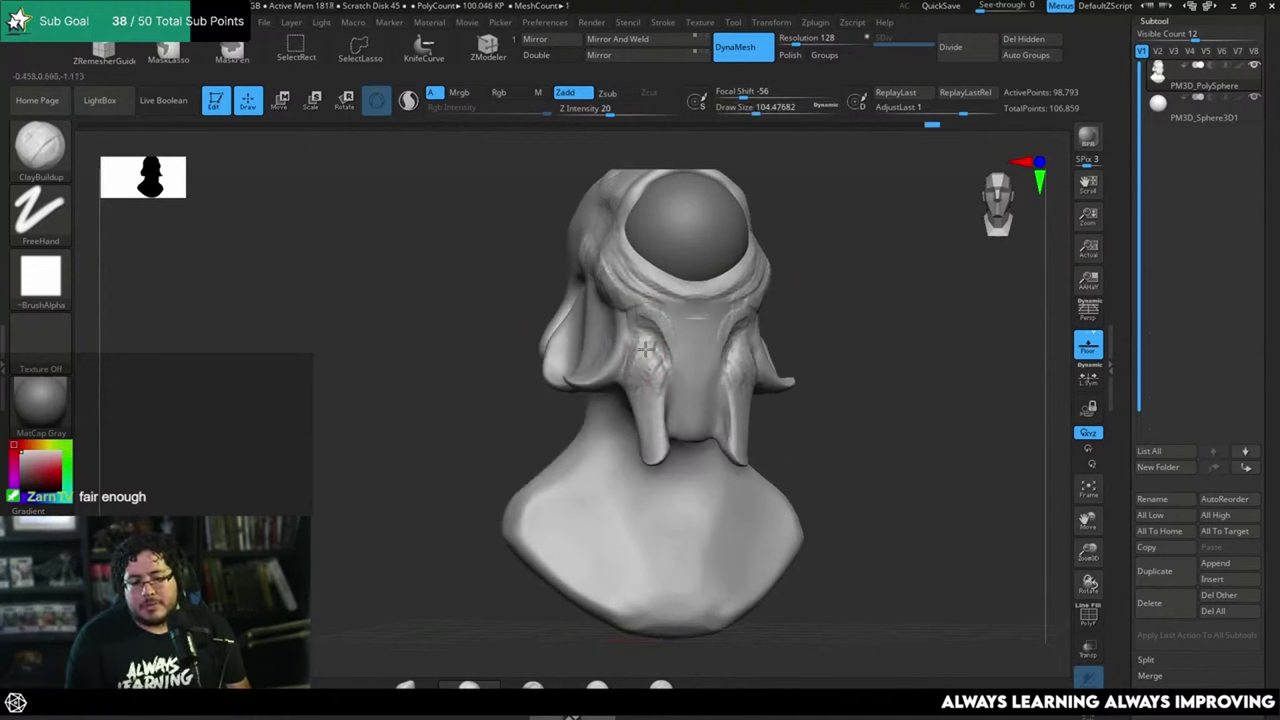
Step: Bend the tips of the two front tendrils outward with the Move brush at a draw size of about 177
left_click_drag(844, 323, 786, 249)
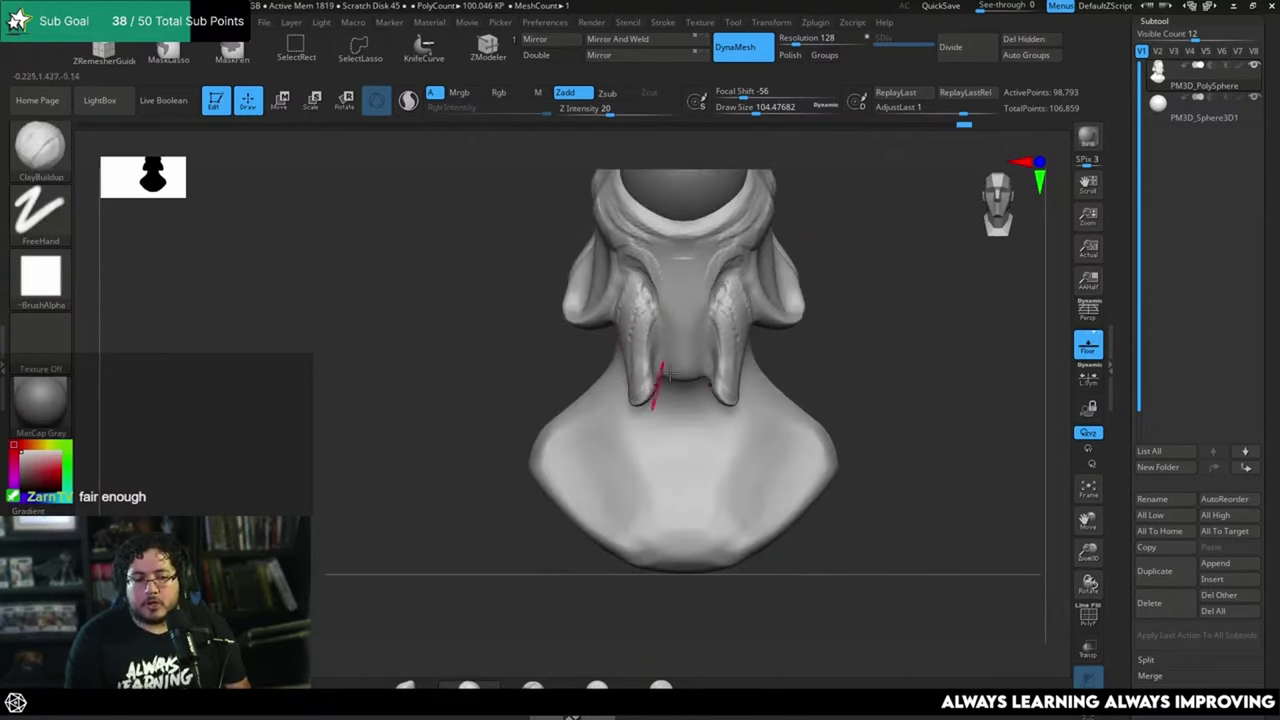
key("b")
key("m")
key("v")
key("space")
mouse_move(651, 366)
left_mouse_down()
mouse_move(665, 366)
mouse_move(623, 390)
mouse_move(636, 395)
mouse_move(630, 372)
left_mouse_up()
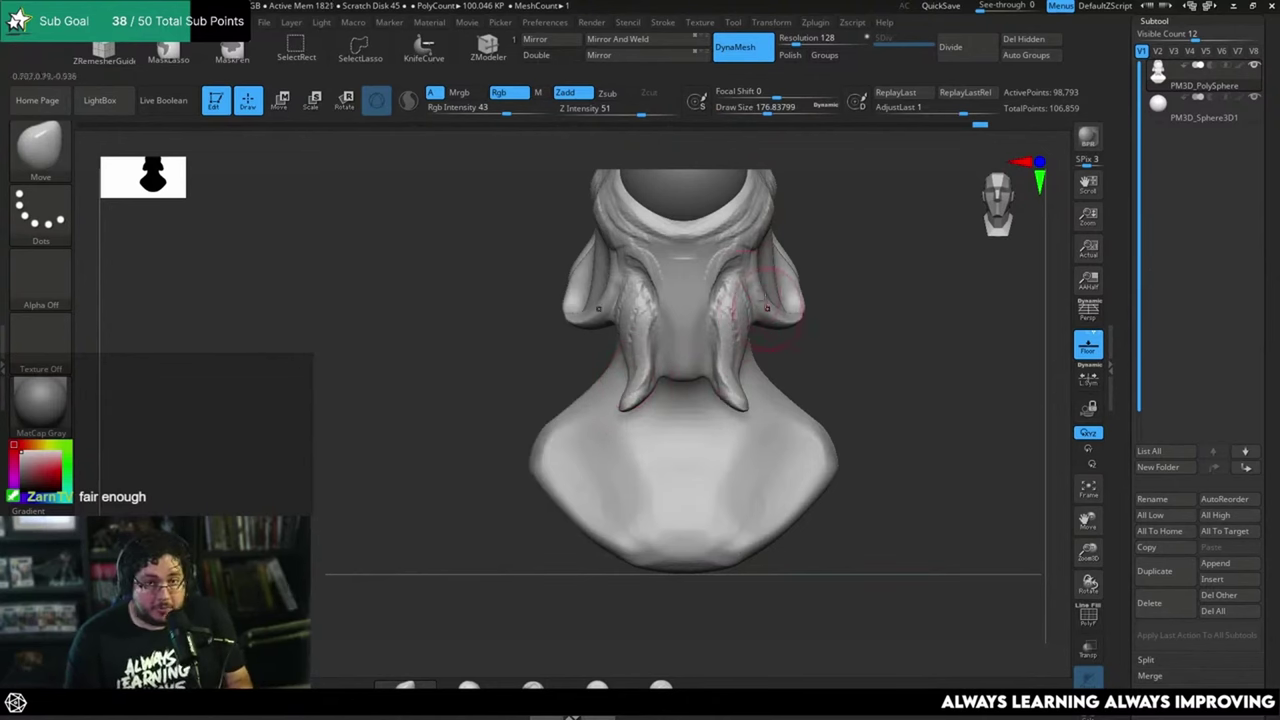
Step: Refine the surfaces of the front tendrils with ClayBuildup at a draw size of about 101
key("b")
key("c")
key("b")
key("space")
left_click_drag(762, 306, 749, 306)
right_click_drag(788, 295, 749, 290)
key("space")
mouse_move(748, 298)
left_mouse_down()
mouse_move(722, 290)
mouse_move(725, 316)
mouse_move(738, 306)
left_mouse_up()
right_click_drag(760, 290, 650, 286)
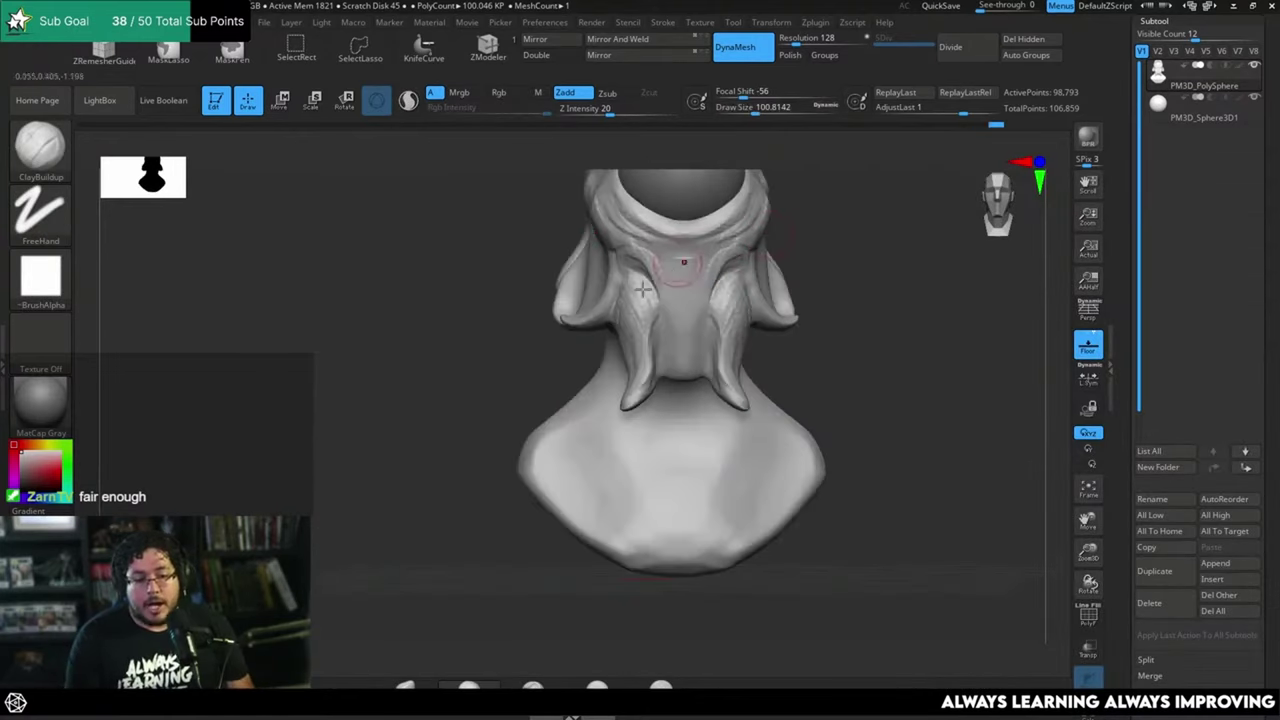
Step: Carve the inner edges of the front tendrils with DamStandard at a draw size of about 65, and remesh with DynaMesh at resolution 128
key("b")
key("d")
key("s")
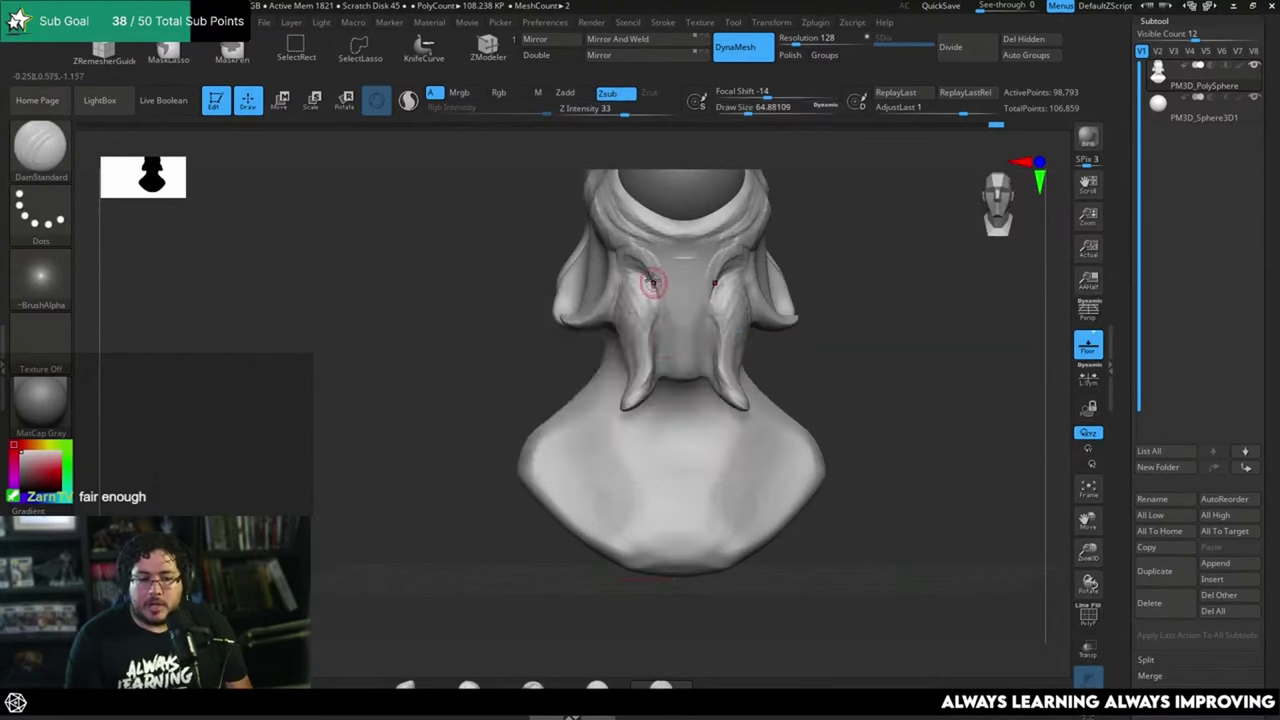
left_click_drag(822, 298, 843, 280, "ctrl")
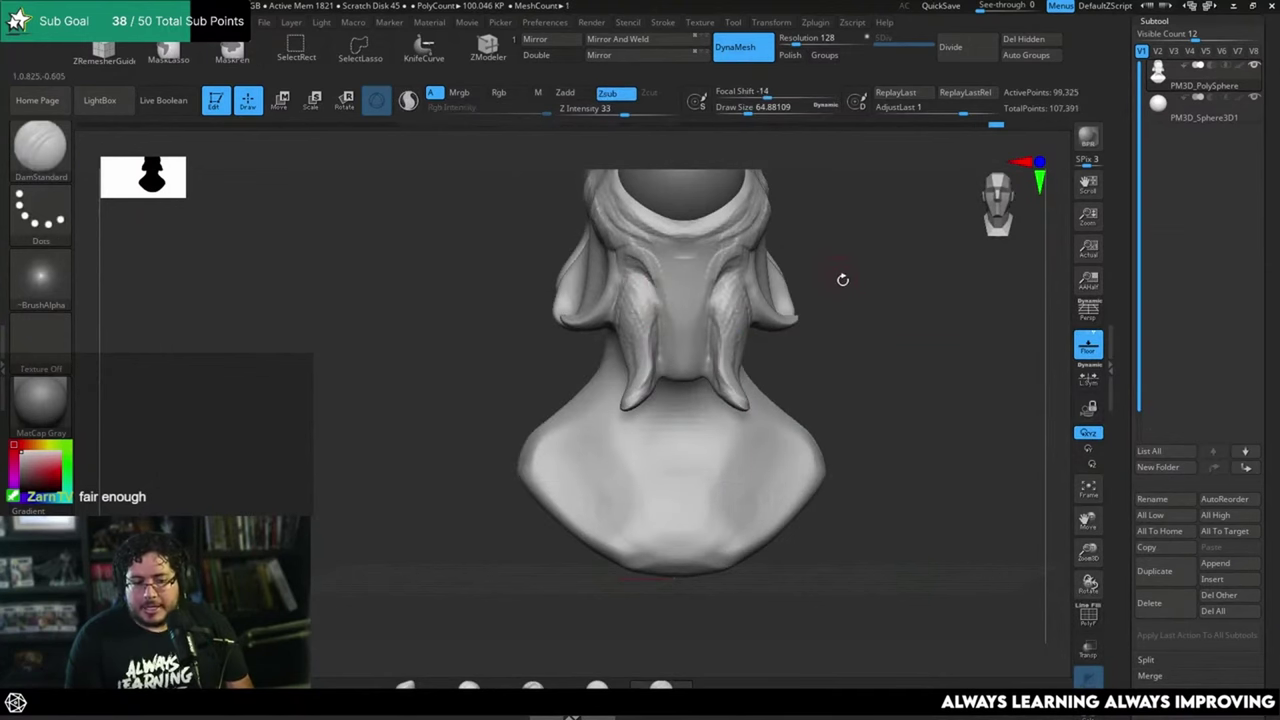
Step: Carve creases around the base of the front tendrils below the eye with DamStandard at a draw size of about 51
right_click_drag(843, 280, 760, 292)
key("space")
left_click_drag(642, 288, 631, 284)
right_click_drag(590, 298, 626, 278)
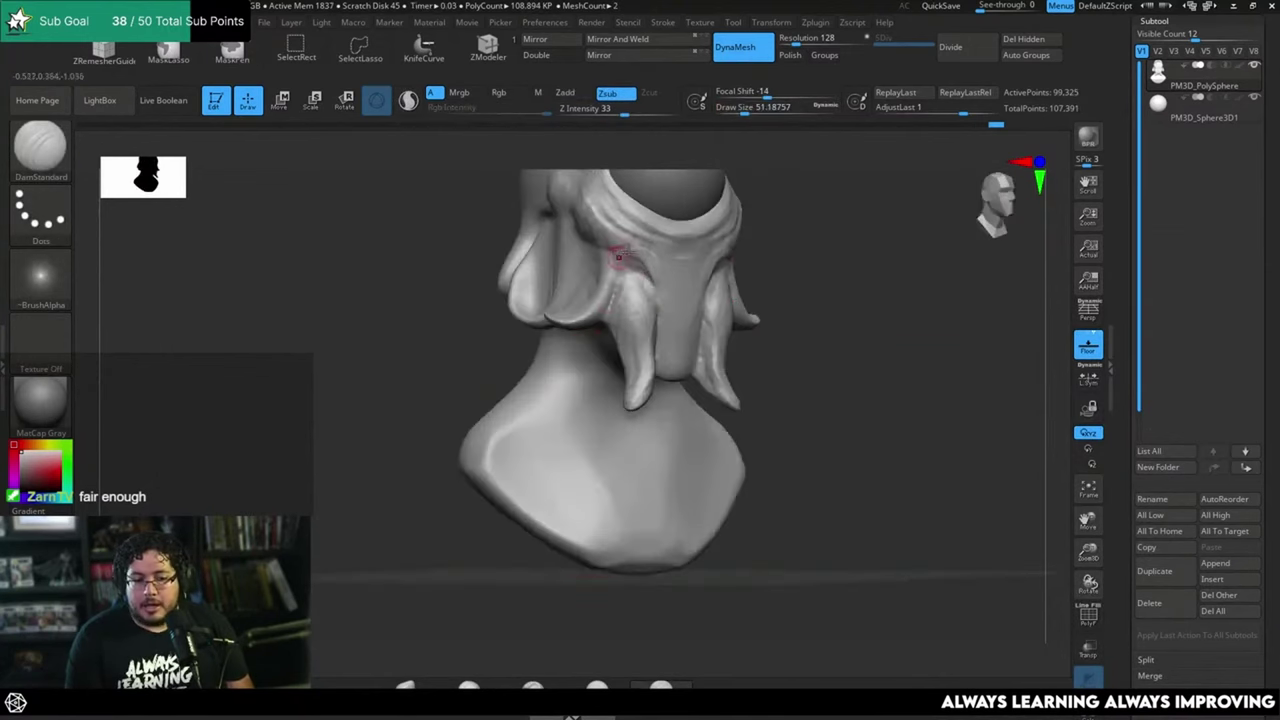
Step: Build up the fold between the lower eye rim and the tendril bases with ClayBuildup at a draw size of about 101
key("b")
key("c")
key("b")
left_click_drag(621, 260, 634, 242)
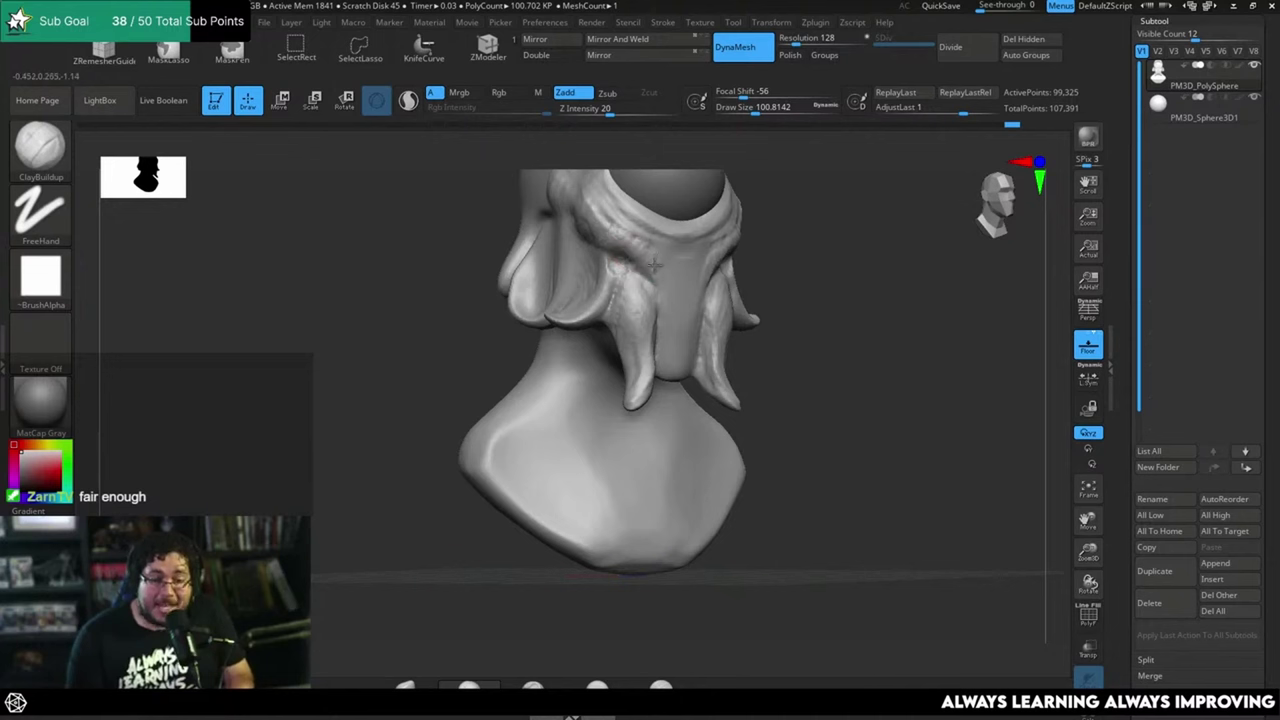
Step: Add clay down the center of the face between the two tendrils with ClayBuildup at a draw size of about 128
key("space")
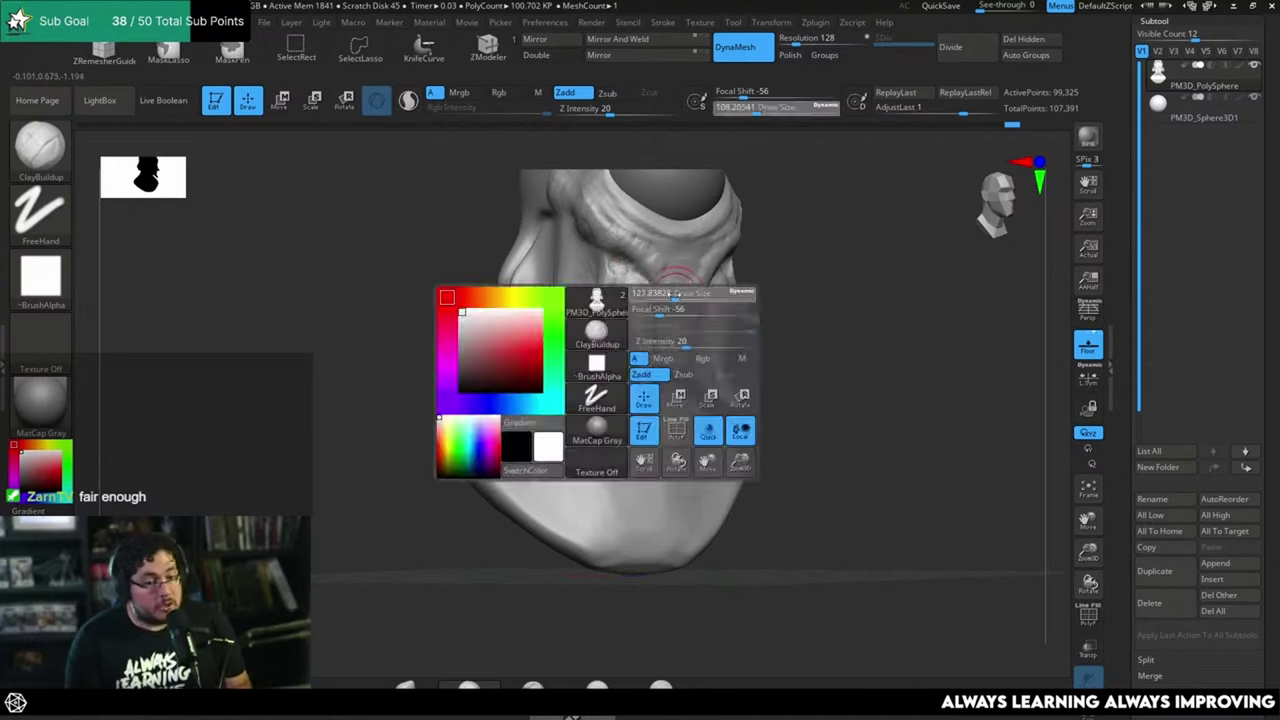
left_click_drag(673, 308, 679, 308)
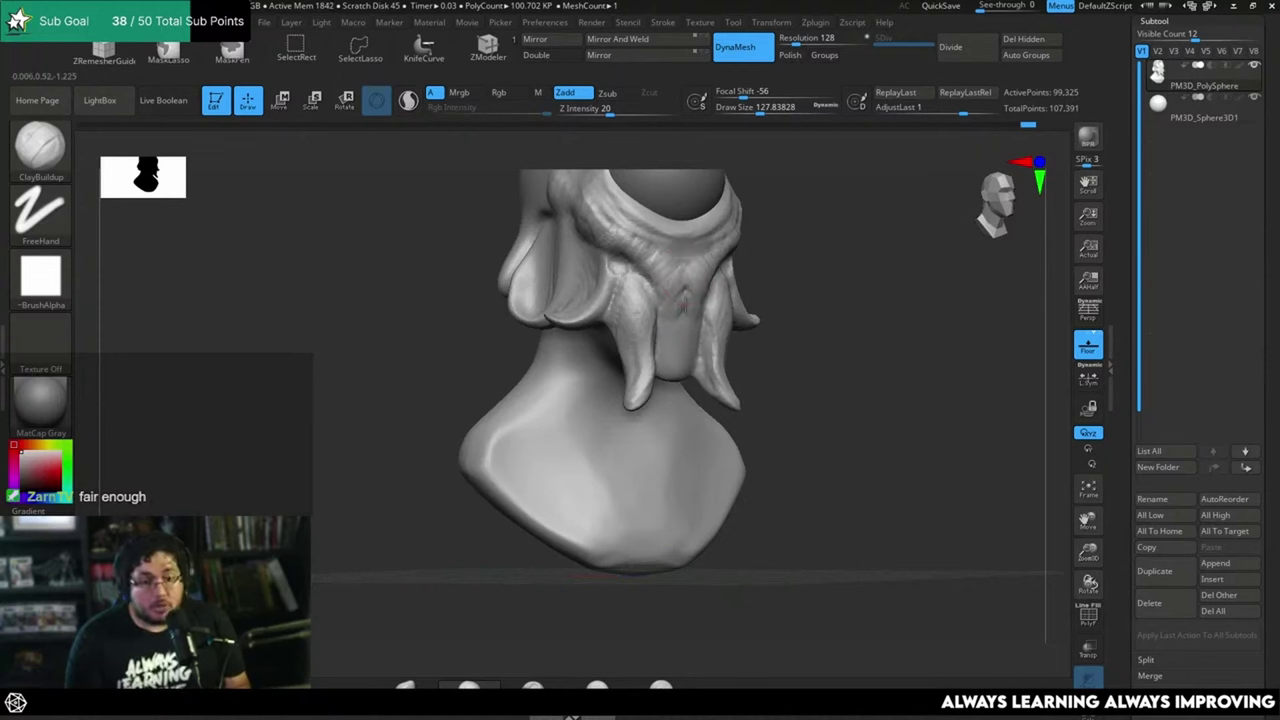
left_click_drag(675, 316, 676, 350)
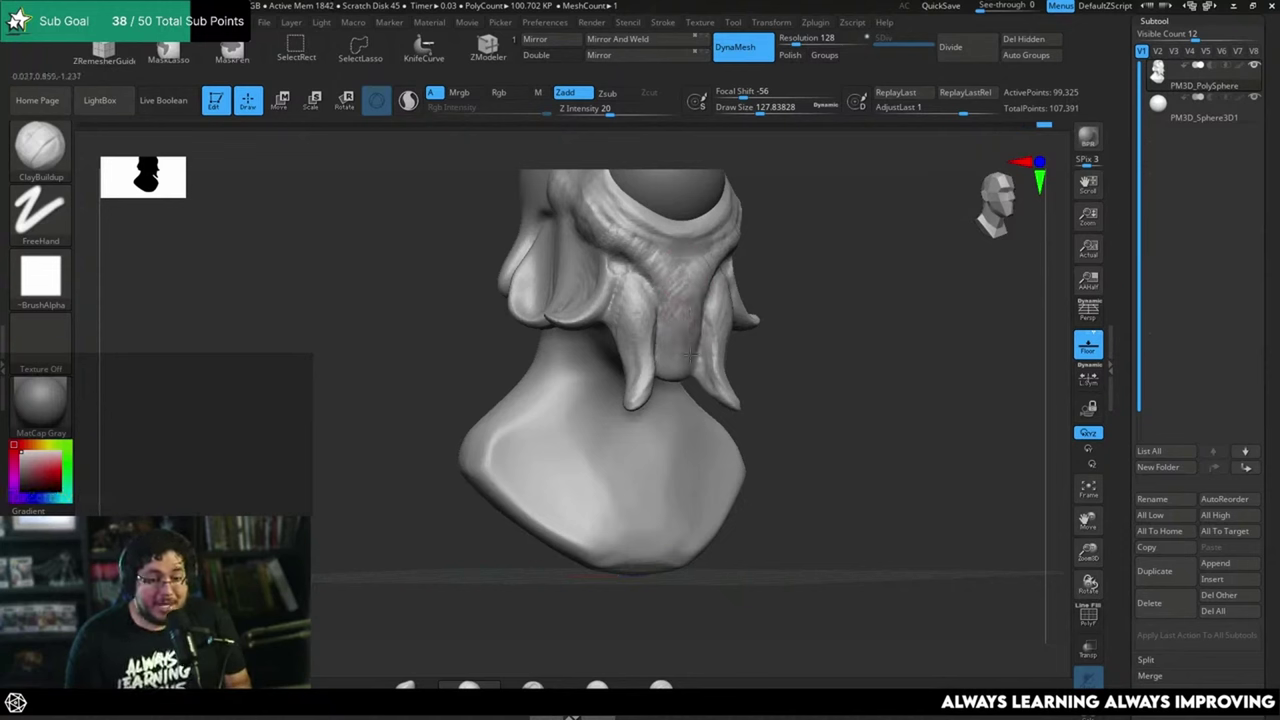
right_click_drag(688, 332, 680, 320)
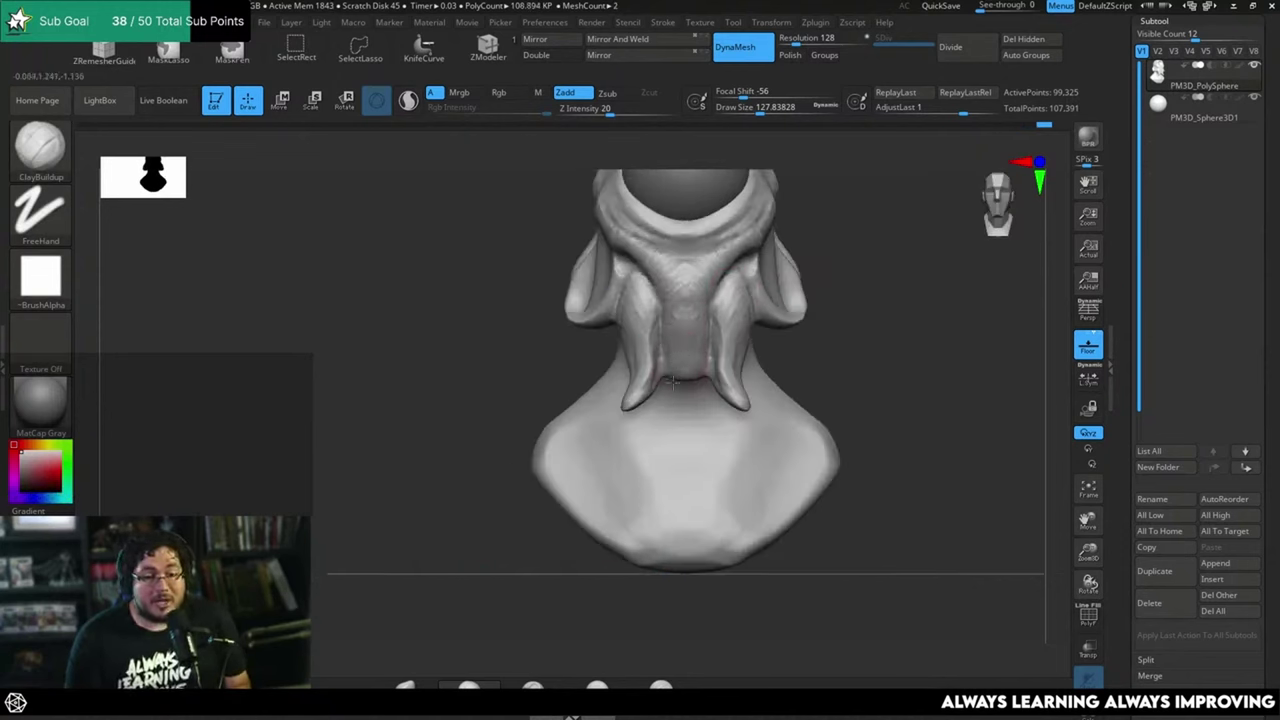
Step: Fill and texture the recess of the side flap beneath the cheekbone with ClayBuildup at a draw size of about 94
mouse_move(674, 383)
right_mouse_down()
mouse_move(829, 297)
mouse_move(809, 309)
mouse_move(830, 343)
mouse_move(566, 366)
mouse_move(826, 318)
right_mouse_up()
key("space")
mouse_move(597, 354)
left_mouse_down()
mouse_move(568, 382)
mouse_move(570, 345)
mouse_move(589, 332)
mouse_move(586, 405)
left_mouse_up()
key("space")
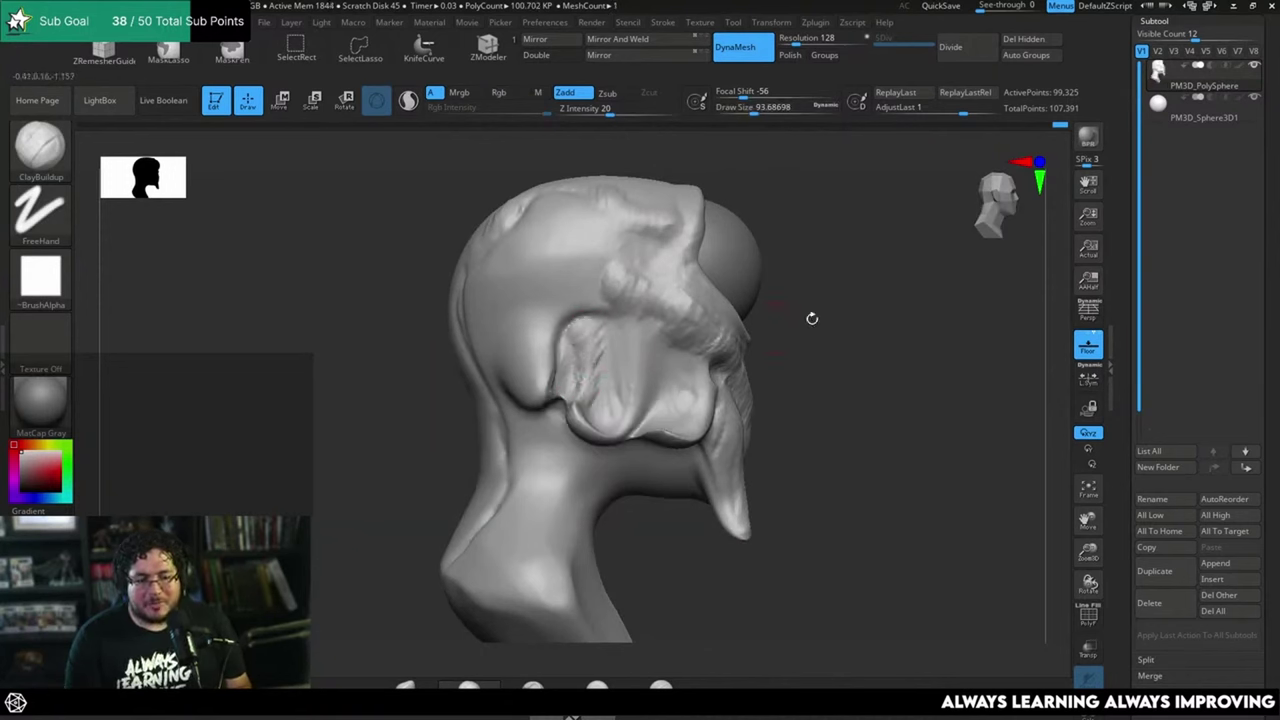
right_click_drag(812, 318, 635, 370)
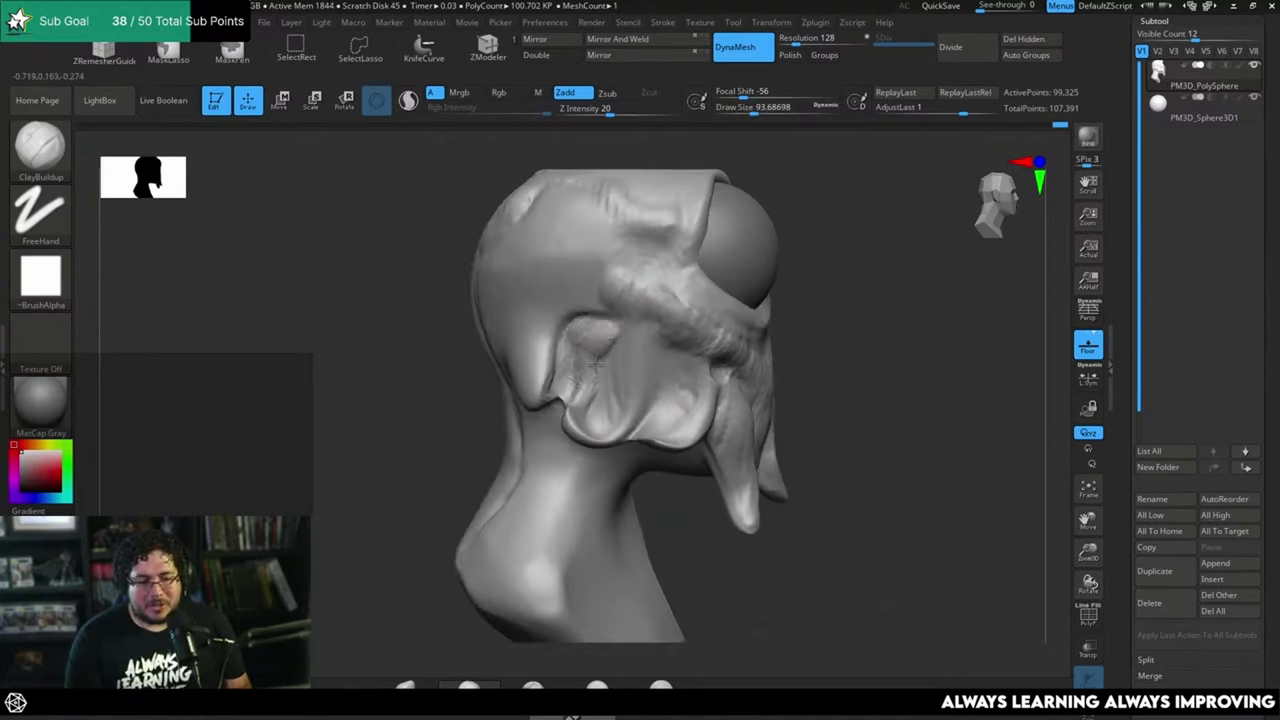
mouse_move(607, 409)
left_mouse_down()
mouse_move(590, 400)
mouse_move(606, 405)
mouse_move(603, 426)
left_mouse_up()
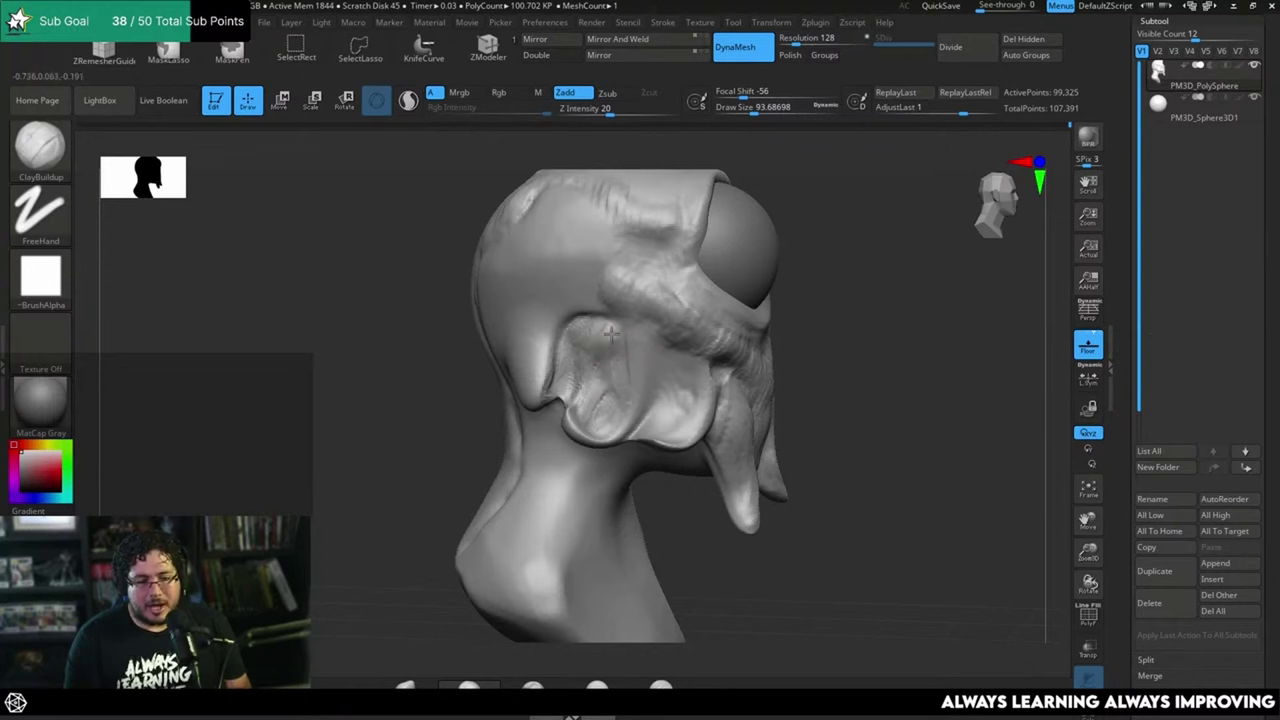
mouse_move(639, 342)
left_mouse_down()
mouse_move(628, 334)
mouse_move(637, 380)
mouse_move(654, 355)
mouse_move(652, 384)
mouse_move(629, 410)
left_mouse_up()
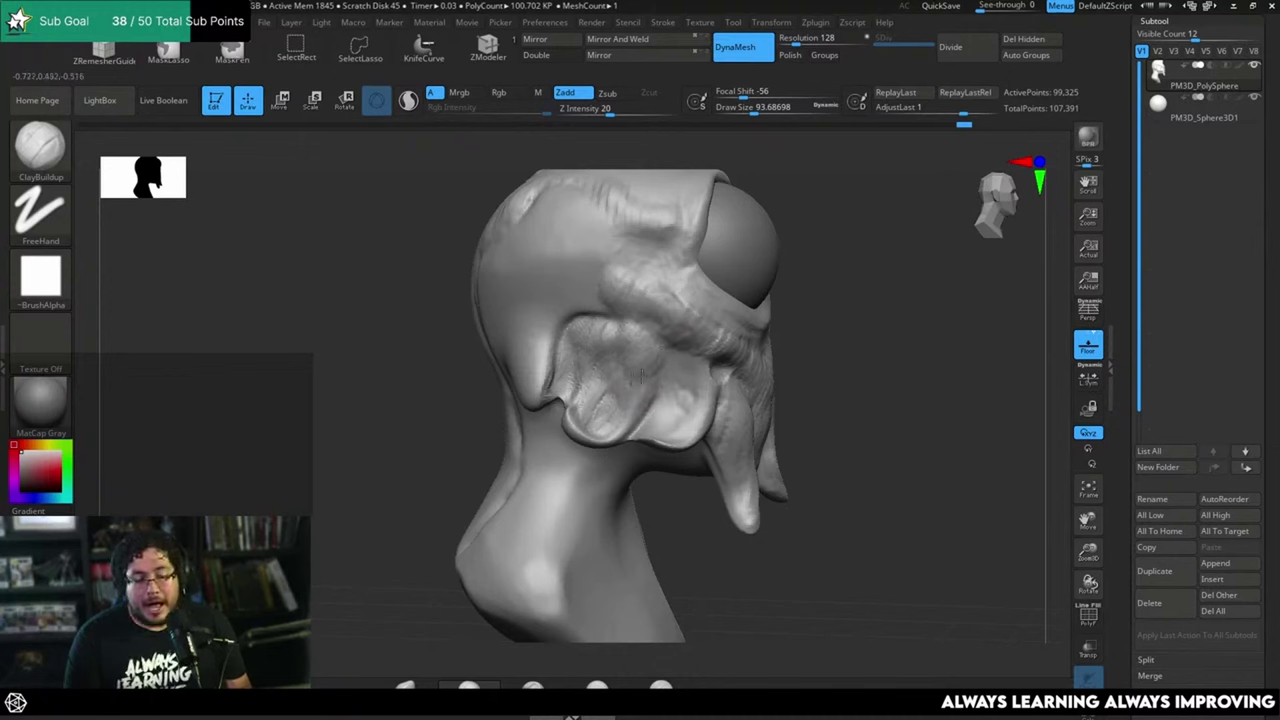
Step: Add clay to the front of the side flap's recess beneath the cheekbone with ClayBuildup at a draw size of about 83
mouse_move(925, 305)
left_mouse_down()
mouse_move(871, 289)
mouse_move(851, 249)
left_mouse_up()
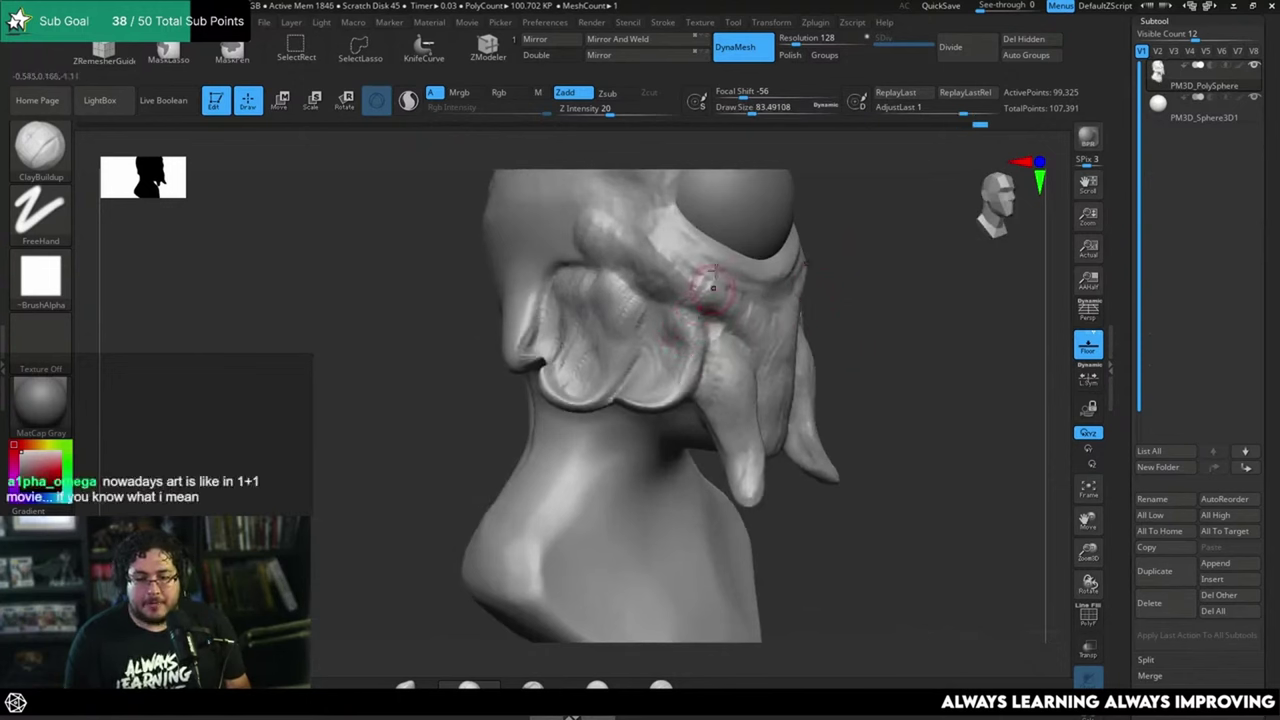
right_click_drag(677, 320, 664, 336)
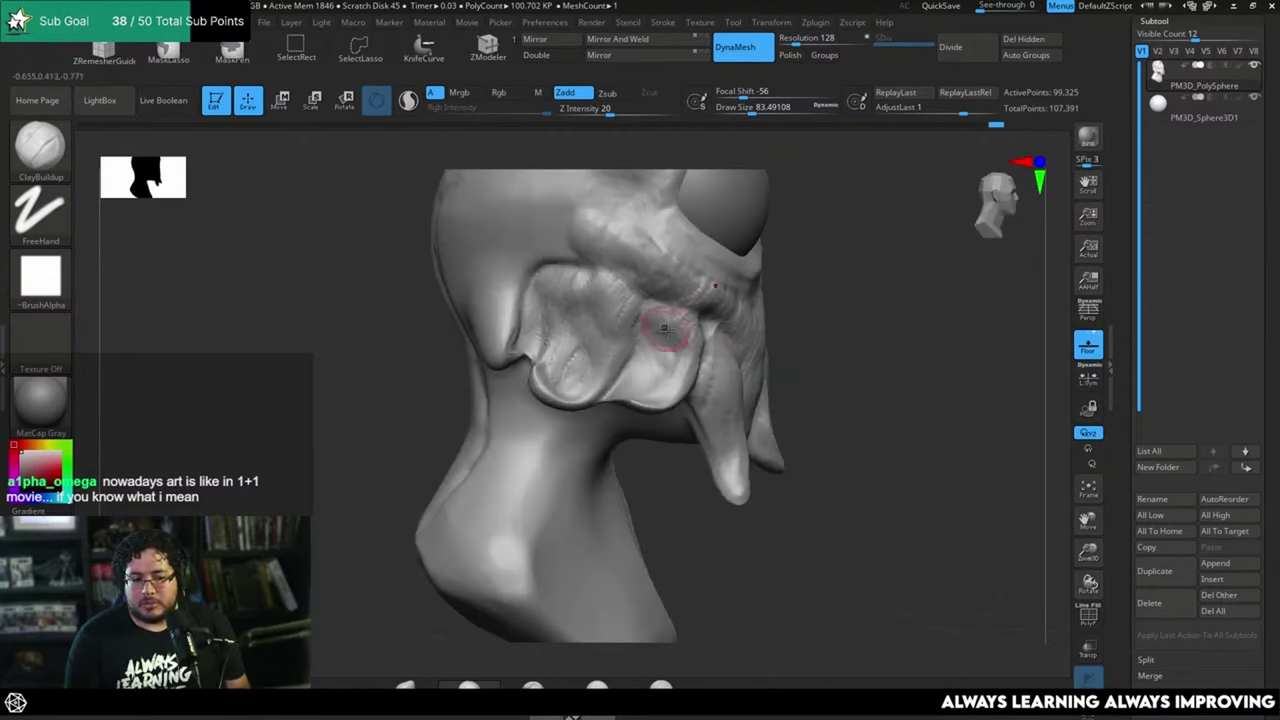
Step: Carve creases along the cheekbone and the adjoining side flap with DamStandard at draw sizes of about 62 and 80
key("b")
key("d")
key("s")
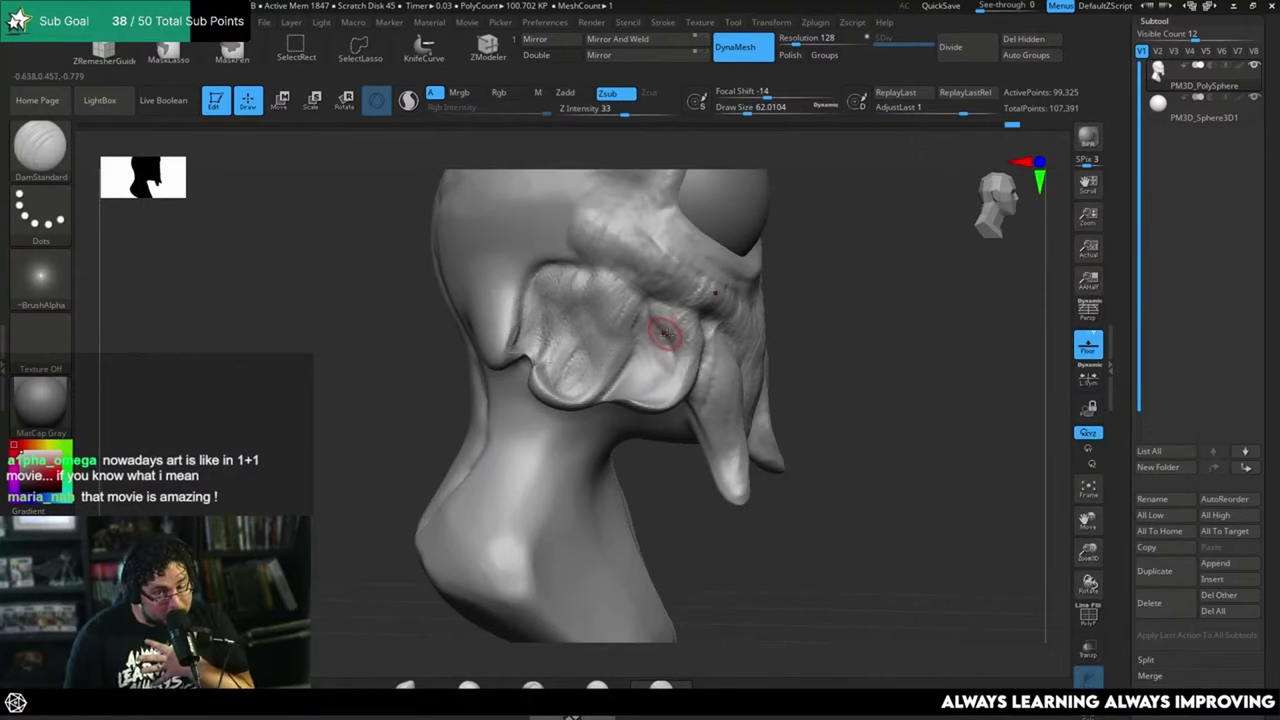
left_click_drag(940, 290, 775, 308)
left_click_drag(906, 234, 766, 289)
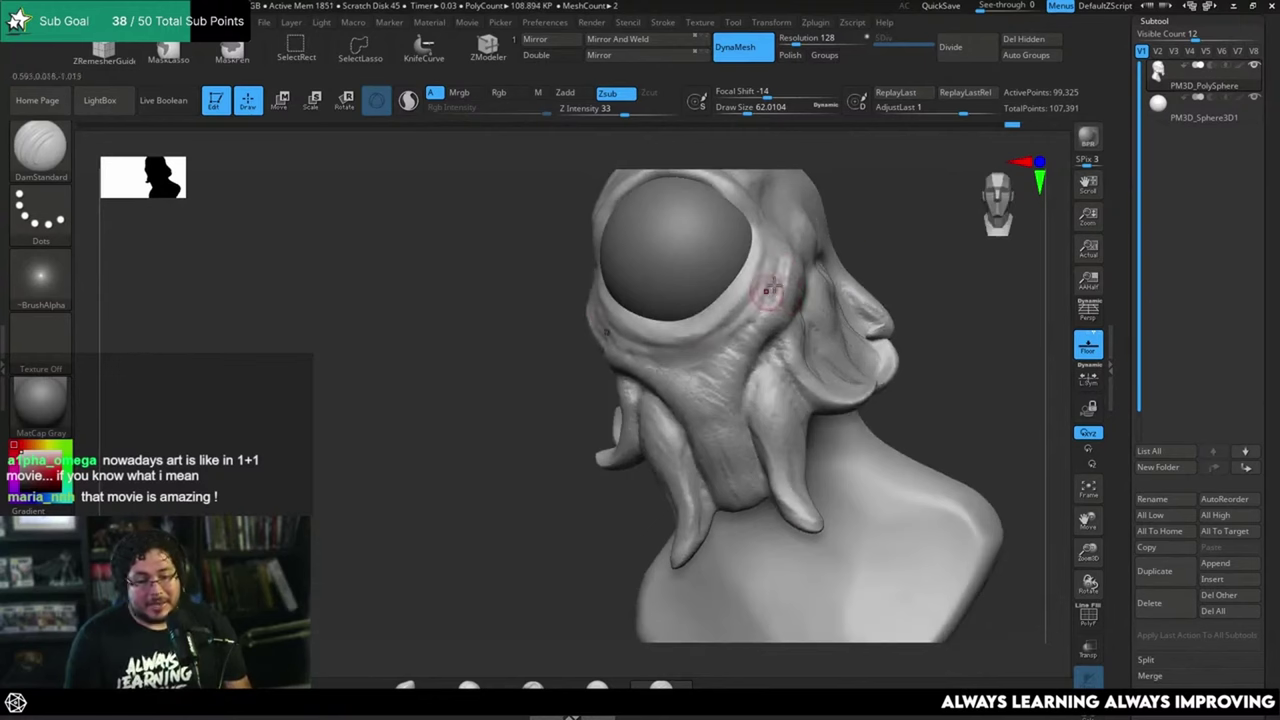
left_click_drag(900, 280, 800, 318)
key("space")
left_click_drag(723, 330, 729, 332)
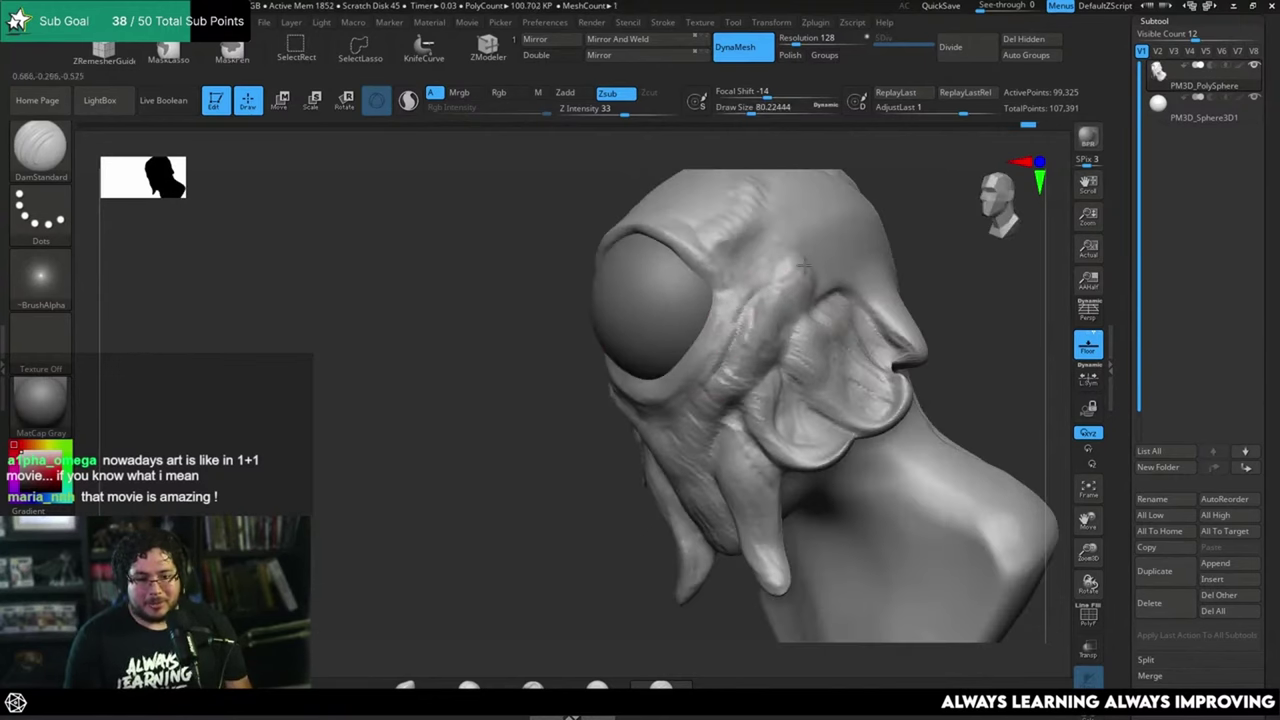
mouse_move(899, 231)
left_mouse_down()
mouse_move(921, 238)
mouse_move(842, 327)
left_mouse_up()
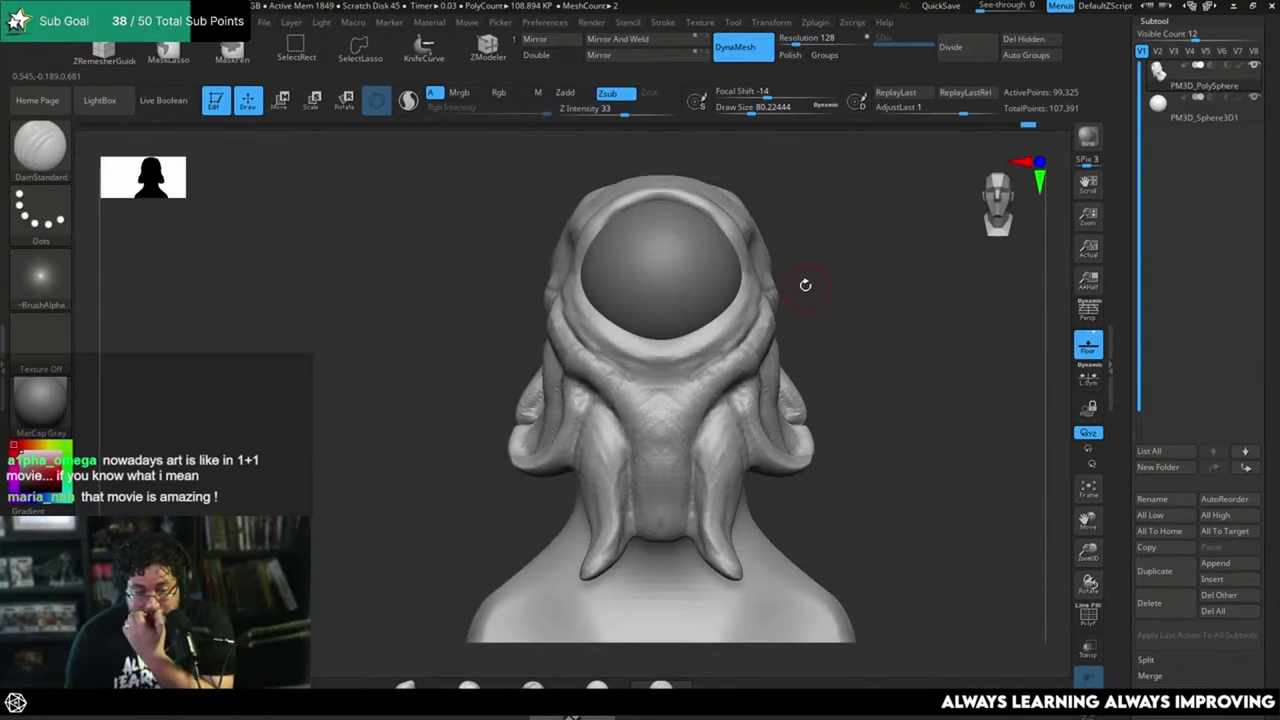
mouse_move(846, 186)
left_mouse_down()
mouse_move(851, 291)
mouse_move(808, 309)
left_mouse_up()
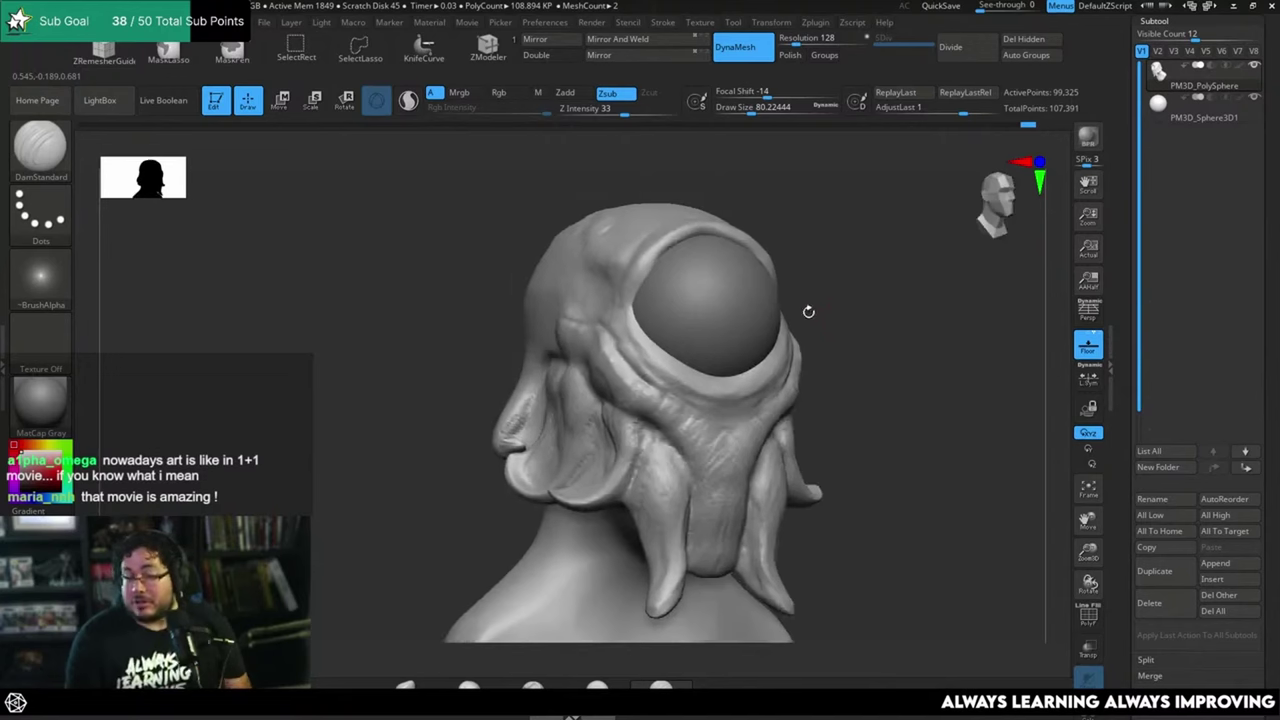
Step: Build up the cheek fold below the eye with ClayBuildup at draw sizes of about 124 and 94
key("b")
key("c")
key("b")
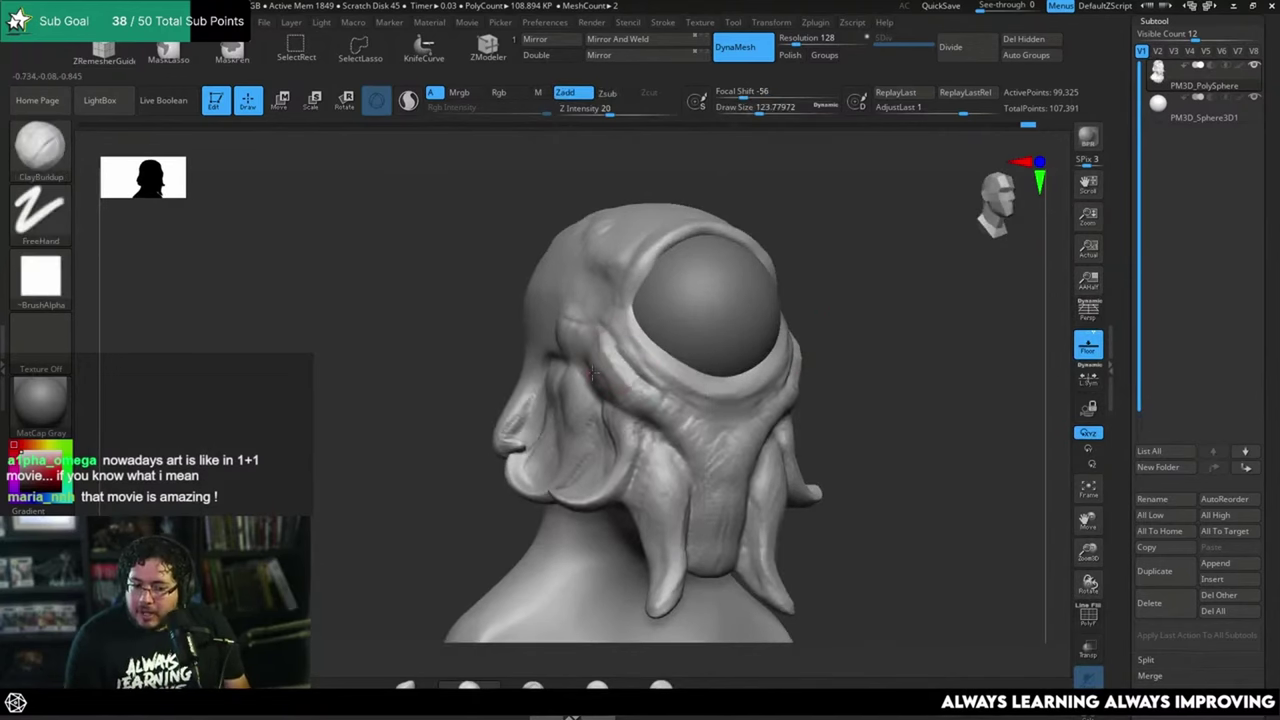
left_click_drag(593, 371, 648, 400)
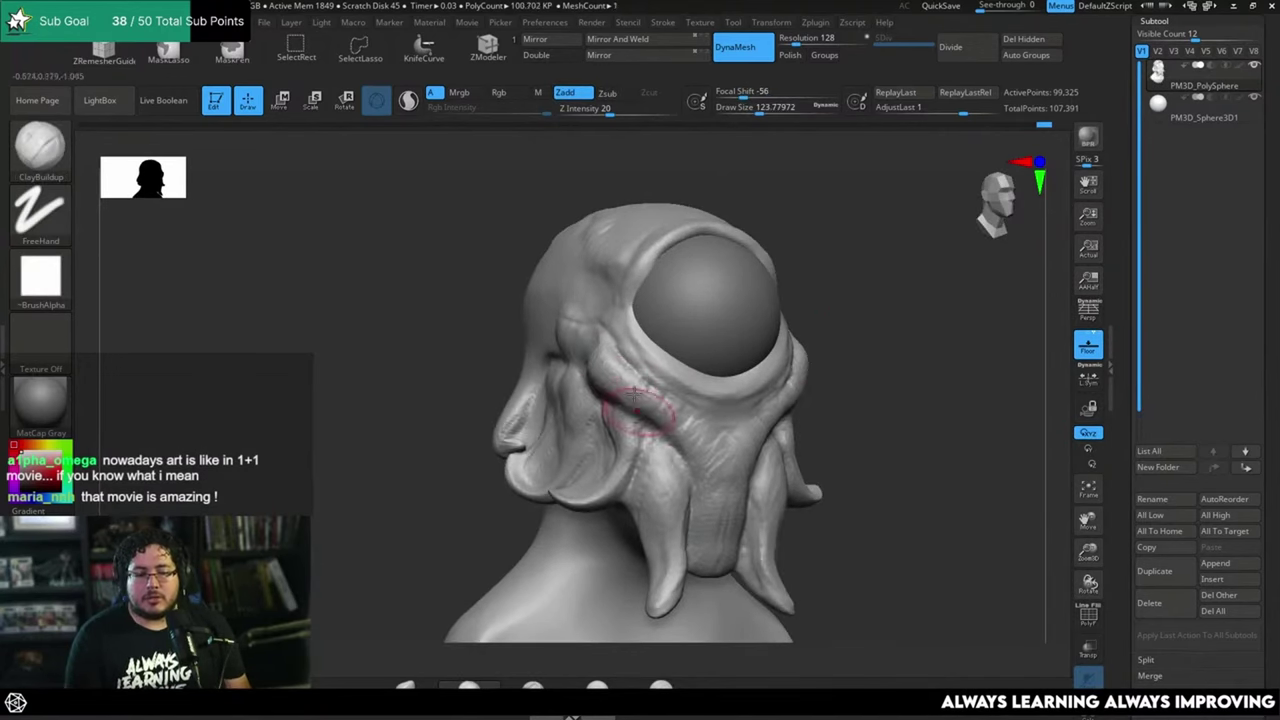
left_click_drag(848, 208, 790, 222)
key("space")
left_click_drag(638, 326, 622, 326)
left_click_drag(650, 380, 636, 366)
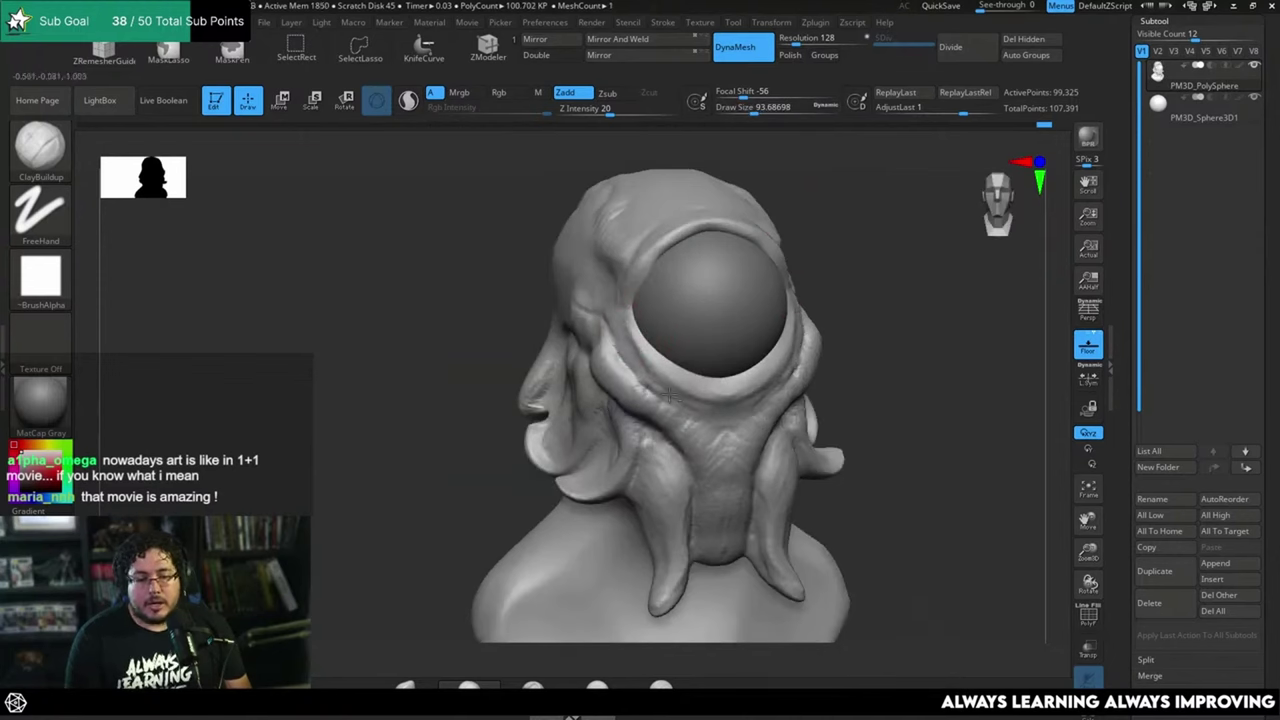
left_click_drag(894, 354, 886, 323)
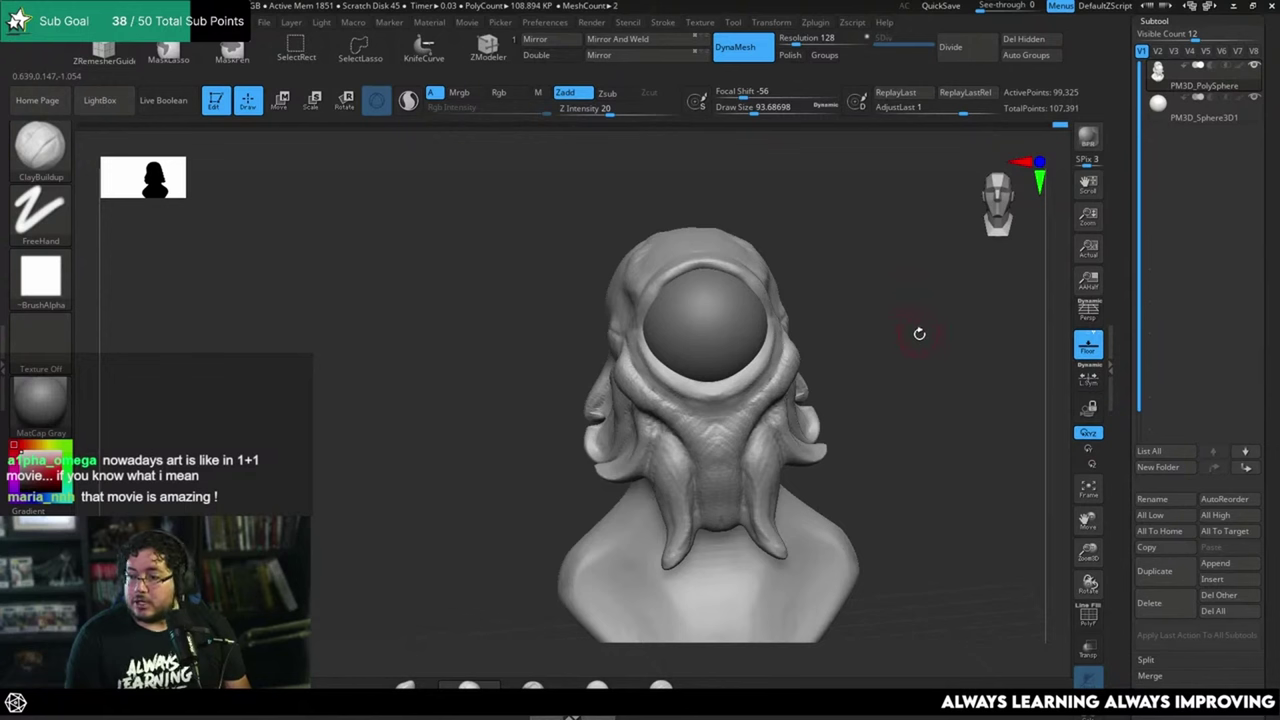
mouse_move(919, 333)
left_mouse_down()
mouse_move(909, 323)
mouse_move(926, 334)
mouse_move(930, 316)
left_mouse_up()
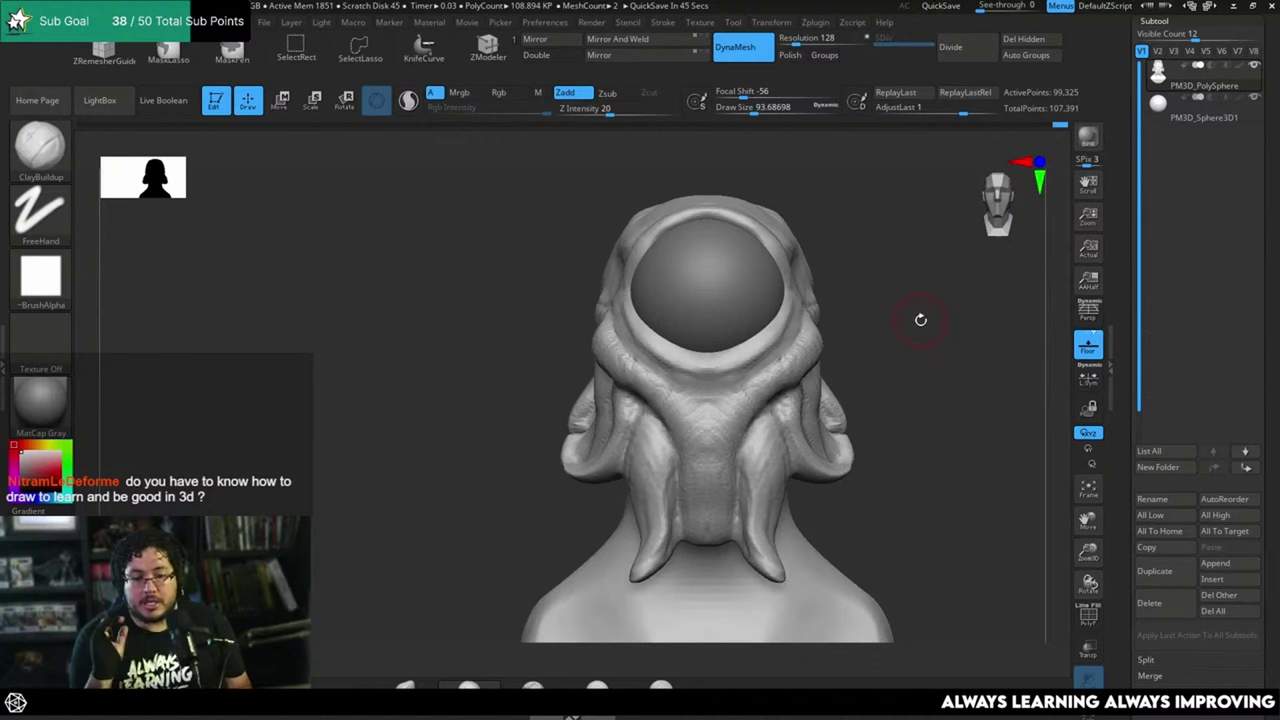
Step: Build up the upper eyelid rim over the eyeball with ClayBuildup at a draw size of about 108
left_click_drag(941, 305, 800, 315)
key("space")
mouse_move(776, 321)
left_mouse_down()
mouse_move(806, 292)
mouse_move(786, 281)
mouse_move(785, 303)
mouse_move(769, 249)
left_mouse_up()
mouse_move(940, 195)
left_mouse_down("alt")
mouse_move(920, 264)
mouse_move(686, 271)
left_mouse_up("alt")
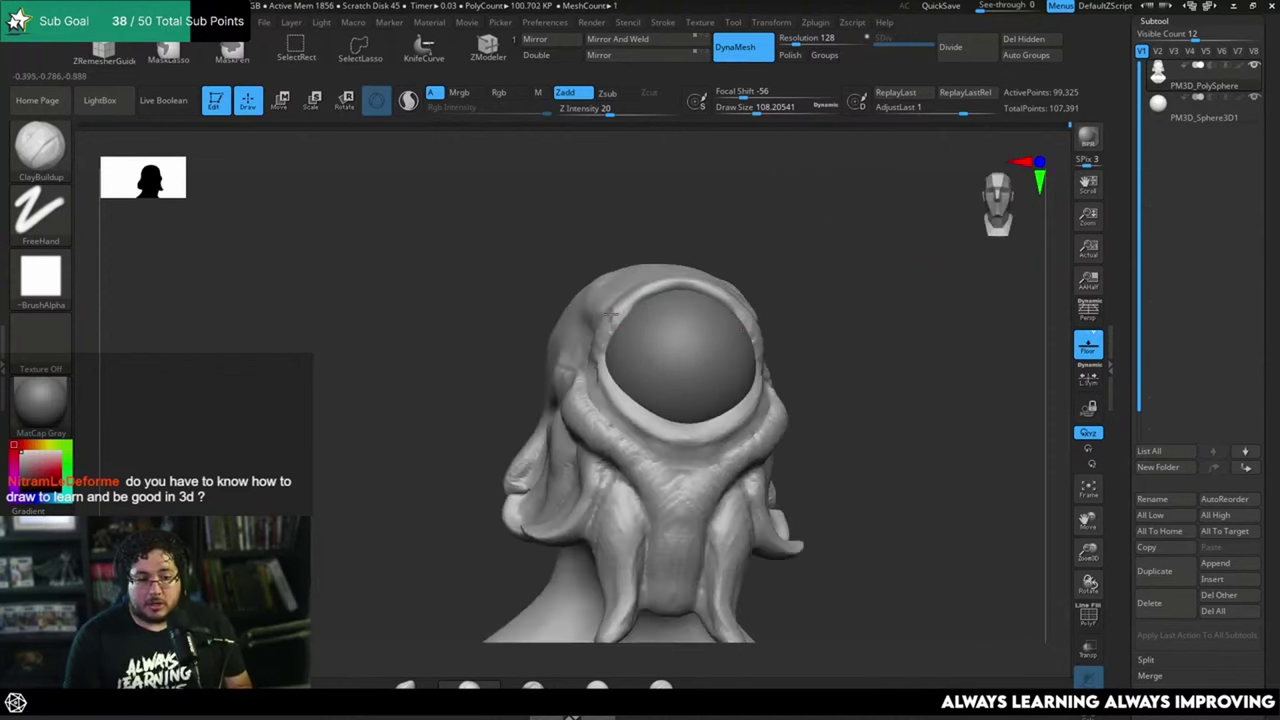
key("ctrl+z")
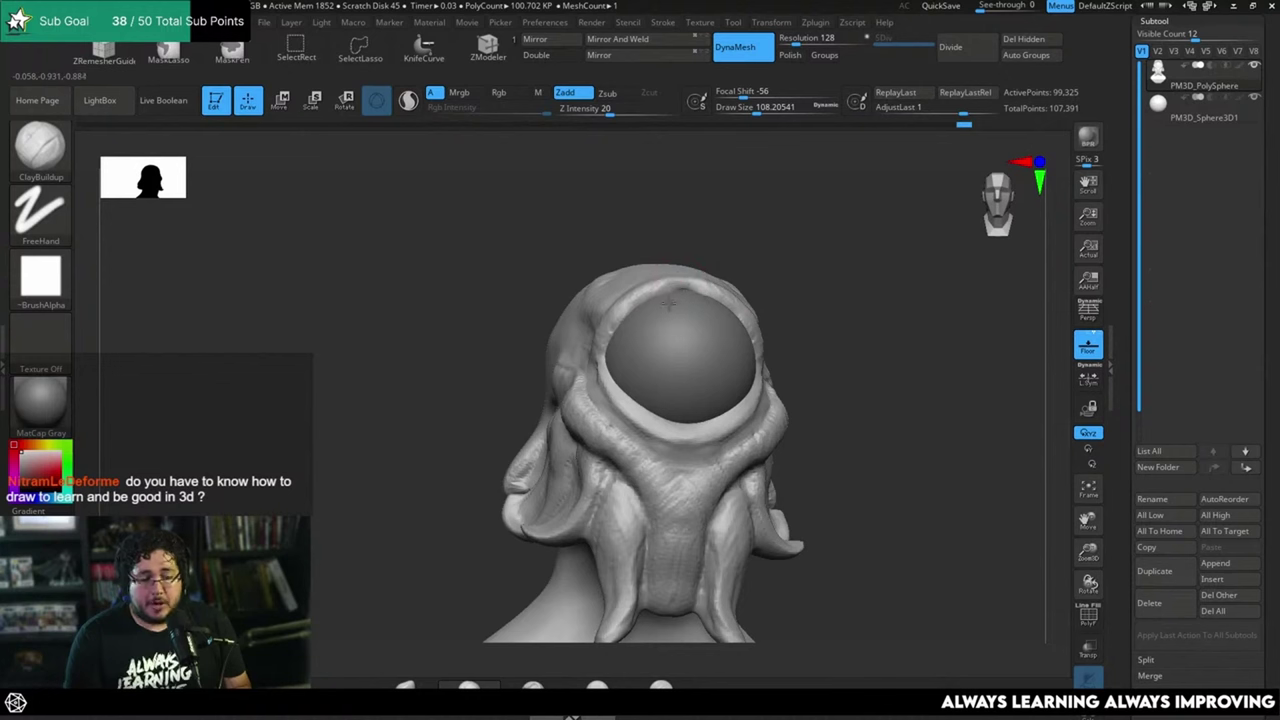
mouse_move(669, 302)
left_mouse_down()
mouse_move(686, 285)
mouse_move(666, 300)
left_mouse_up()
left_click_drag(450, 285, 650, 300)
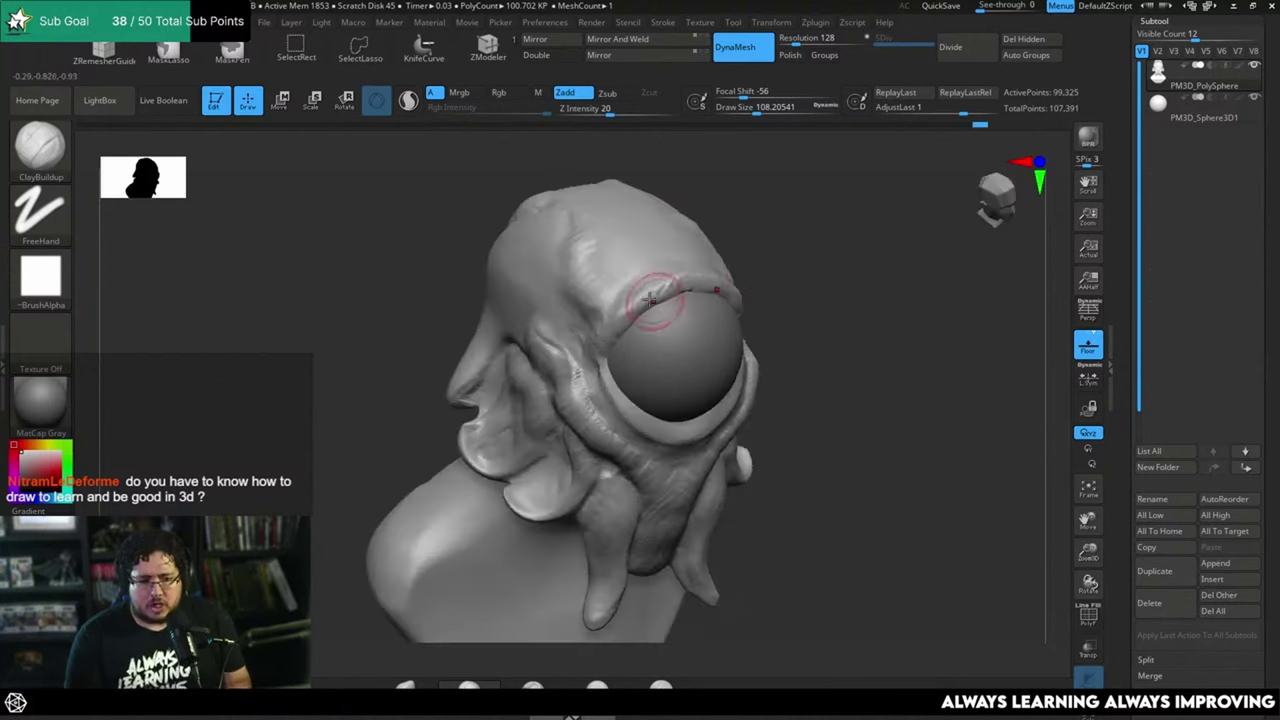
left_click(650, 300)
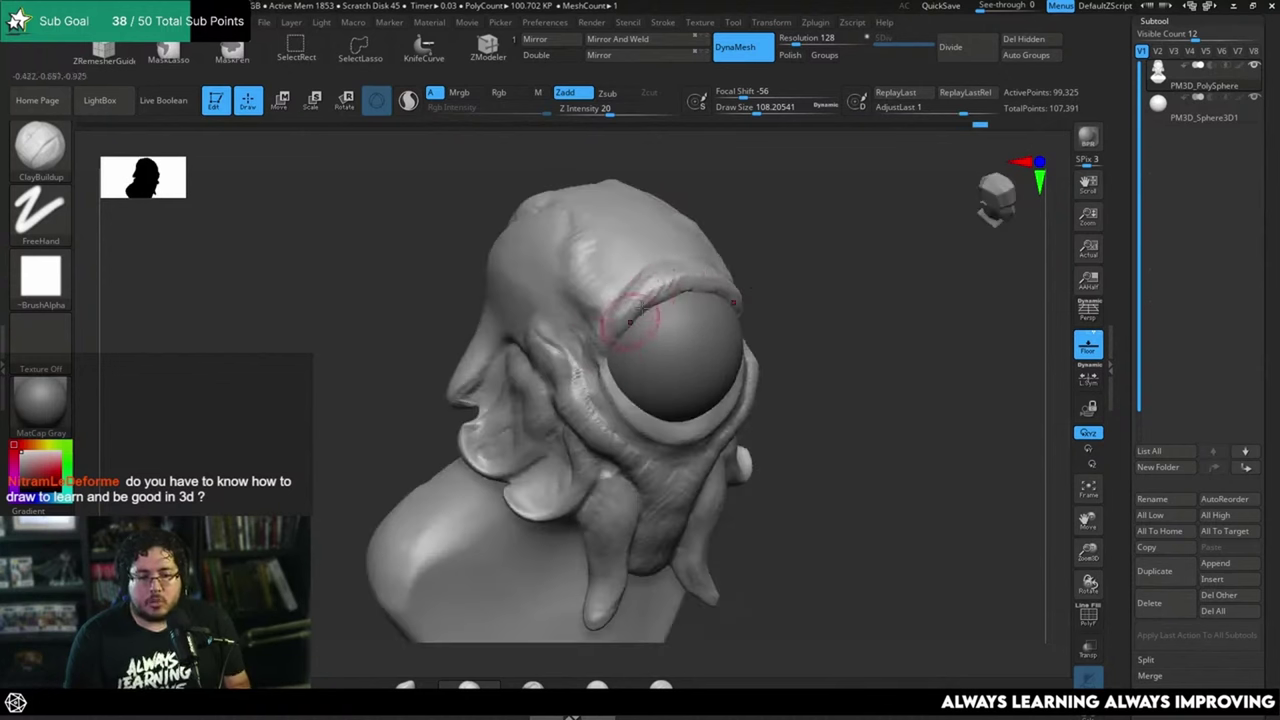
Step: Flatten the upper eyelid and the brow beside it with TrimDynamic at draw sizes of about 90 and 120
right_click_drag(620, 300, 743, 249)
key("b")
key("t")
key("d")
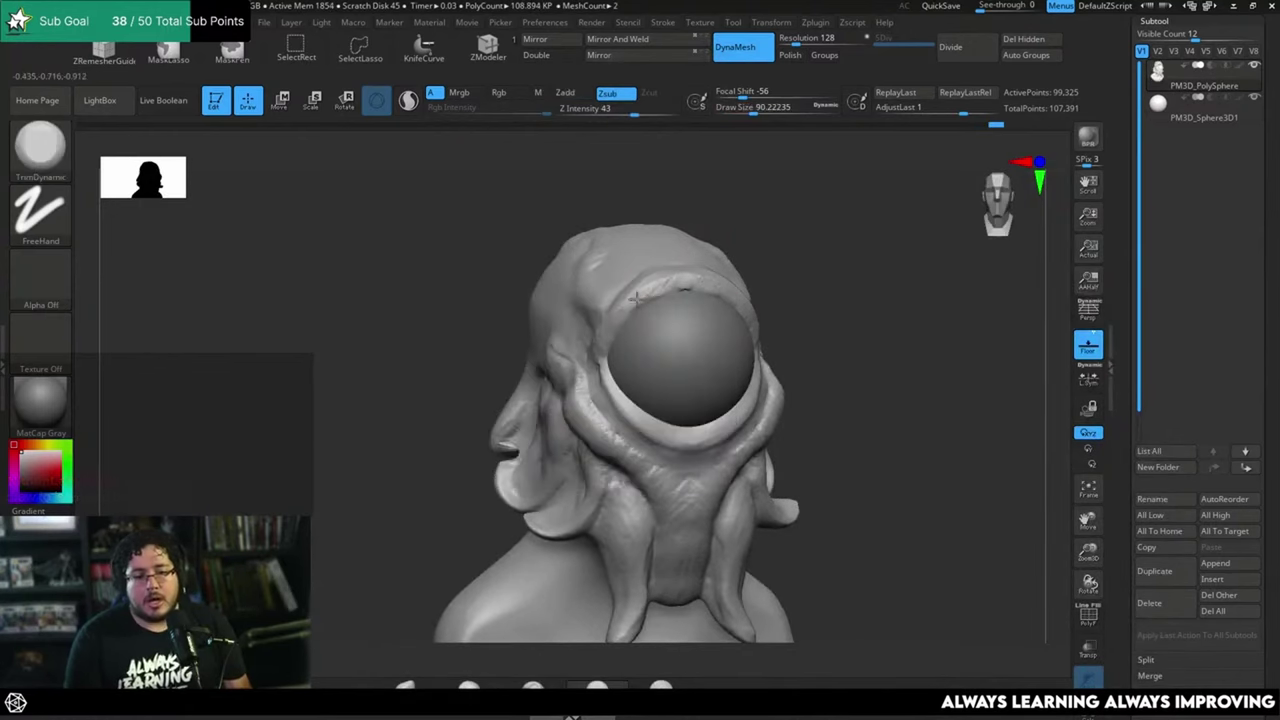
left_click_drag(653, 290, 646, 293)
left_click_drag(757, 209, 840, 260)
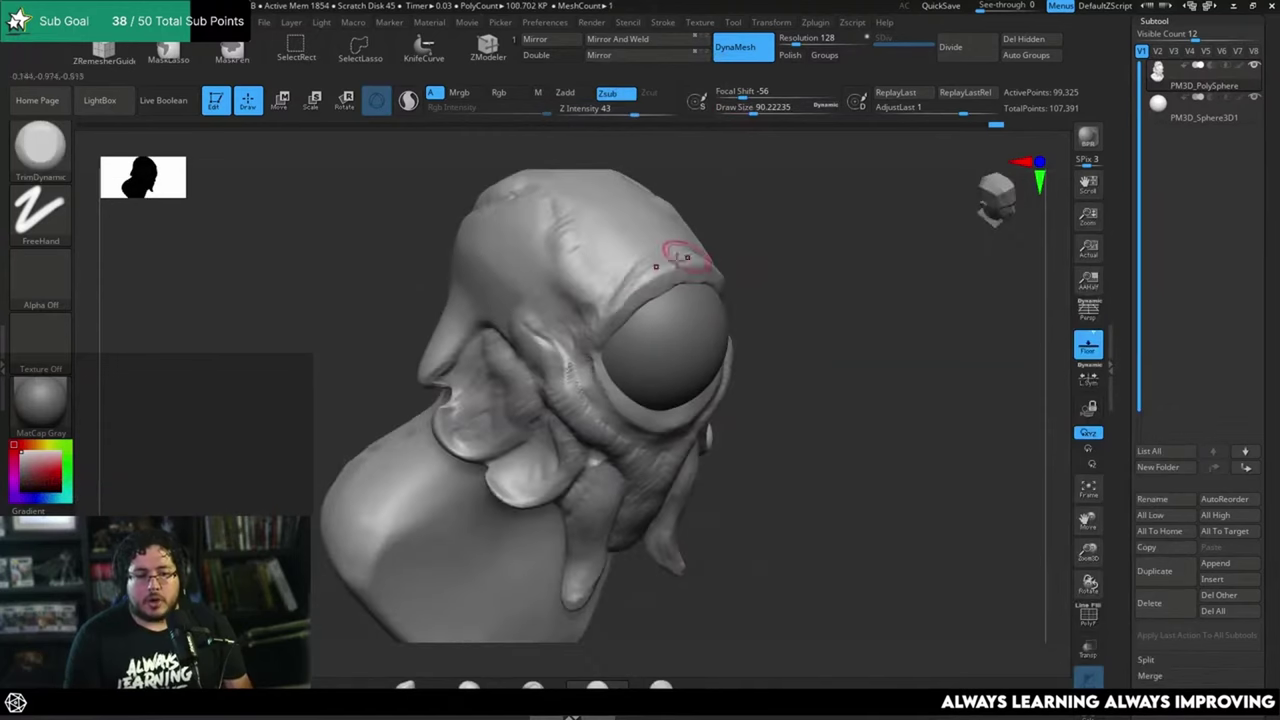
key("space")
left_click_drag(604, 296, 617, 296)
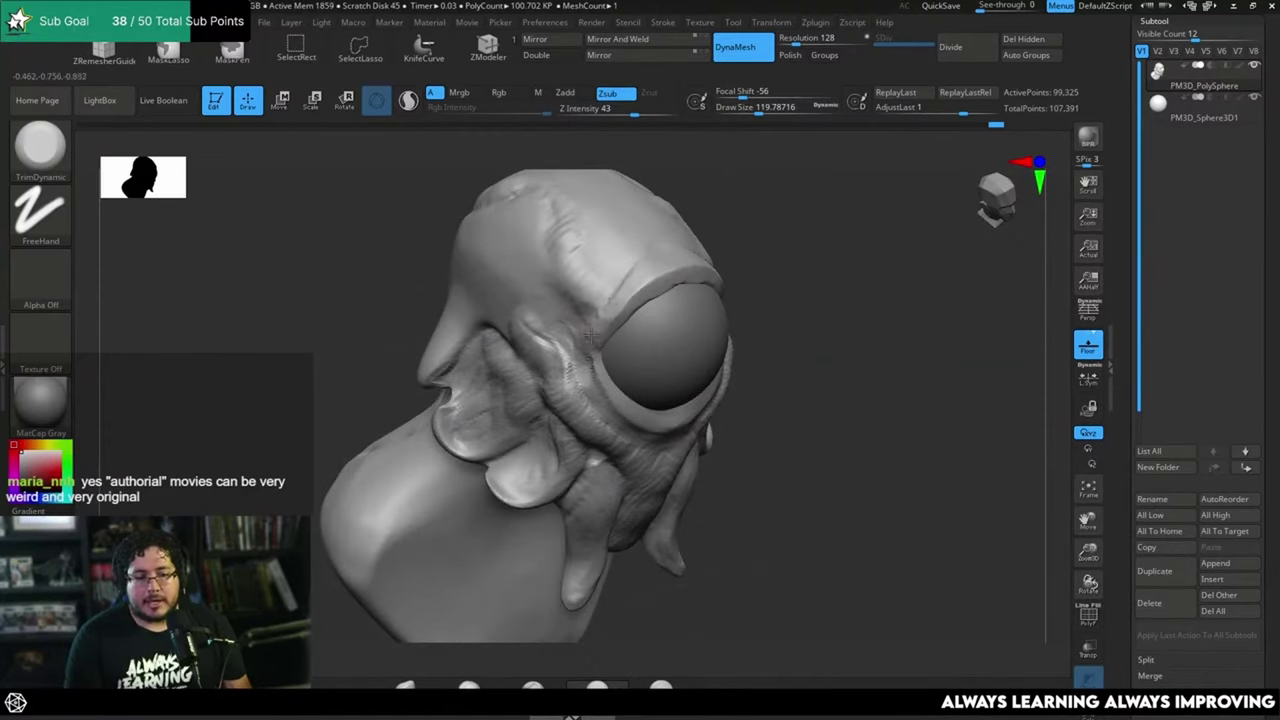
mouse_move(663, 259)
right_mouse_down()
mouse_move(786, 246)
mouse_move(777, 345)
mouse_move(814, 340)
mouse_move(831, 363)
mouse_move(851, 366)
mouse_move(858, 310)
mouse_move(885, 305)
mouse_move(886, 280)
mouse_move(745, 300)
mouse_move(729, 286)
right_mouse_up()
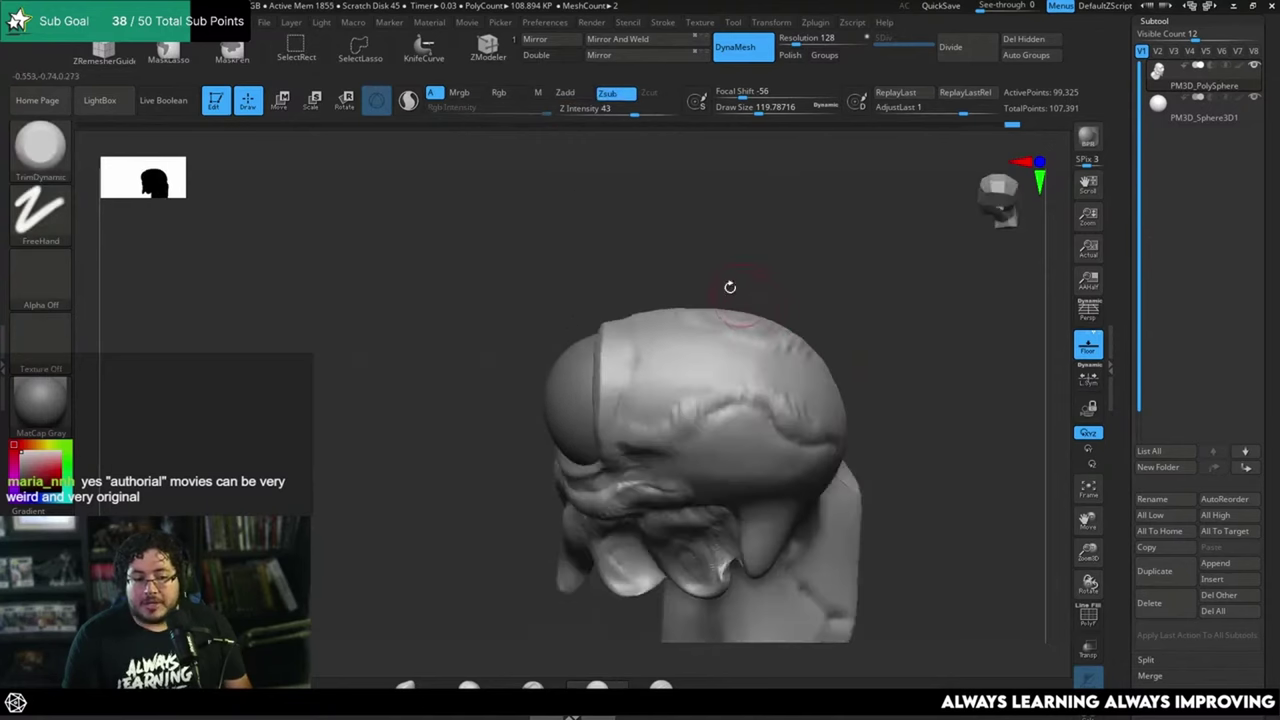
Step: Carve a crease across the forehead behind the upper eyelid with DamStandard at a draw size of about 62
key("b")
key("d")
key("s")
key("space")
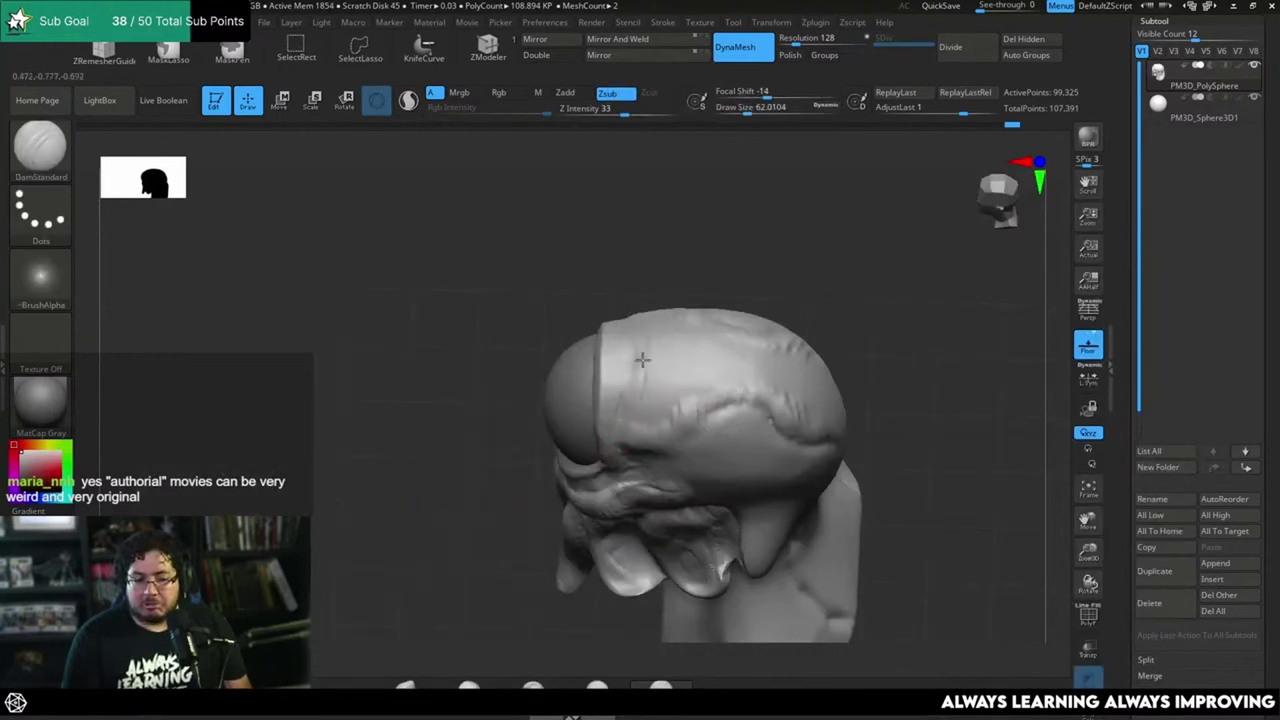
right_click_drag(606, 463, 620, 360)
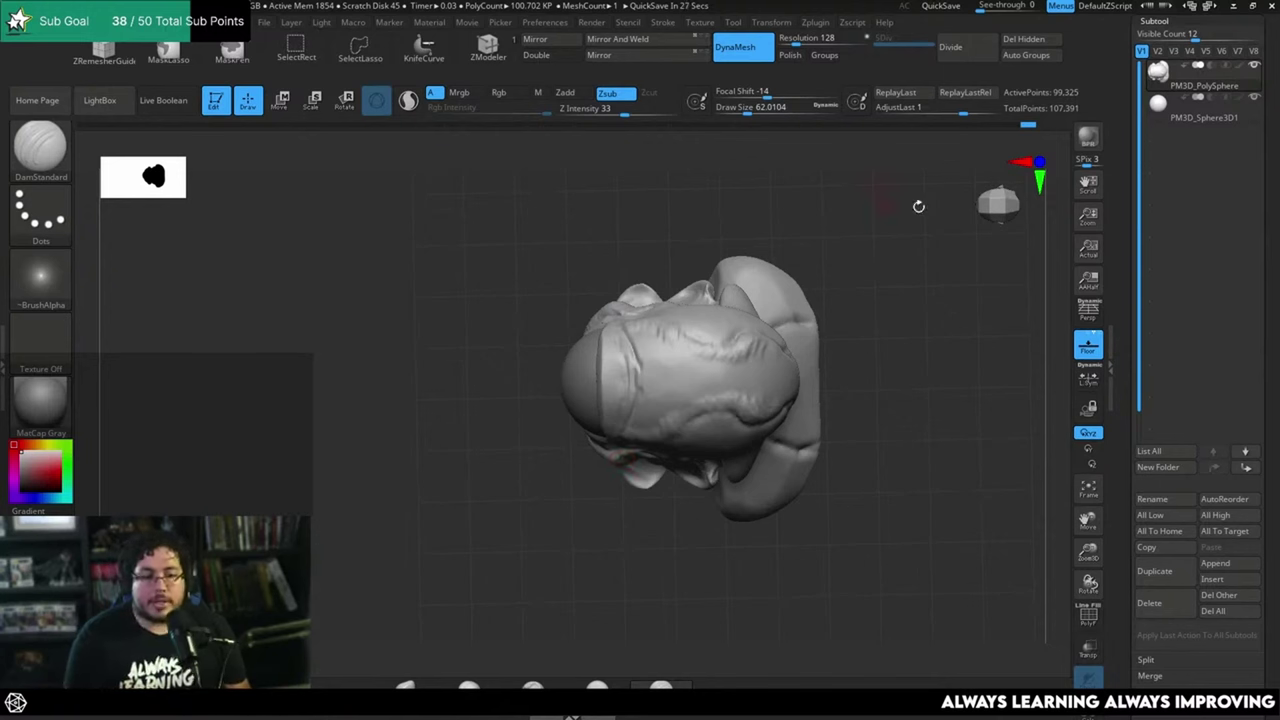
left_click_drag(918, 206, 898, 265)
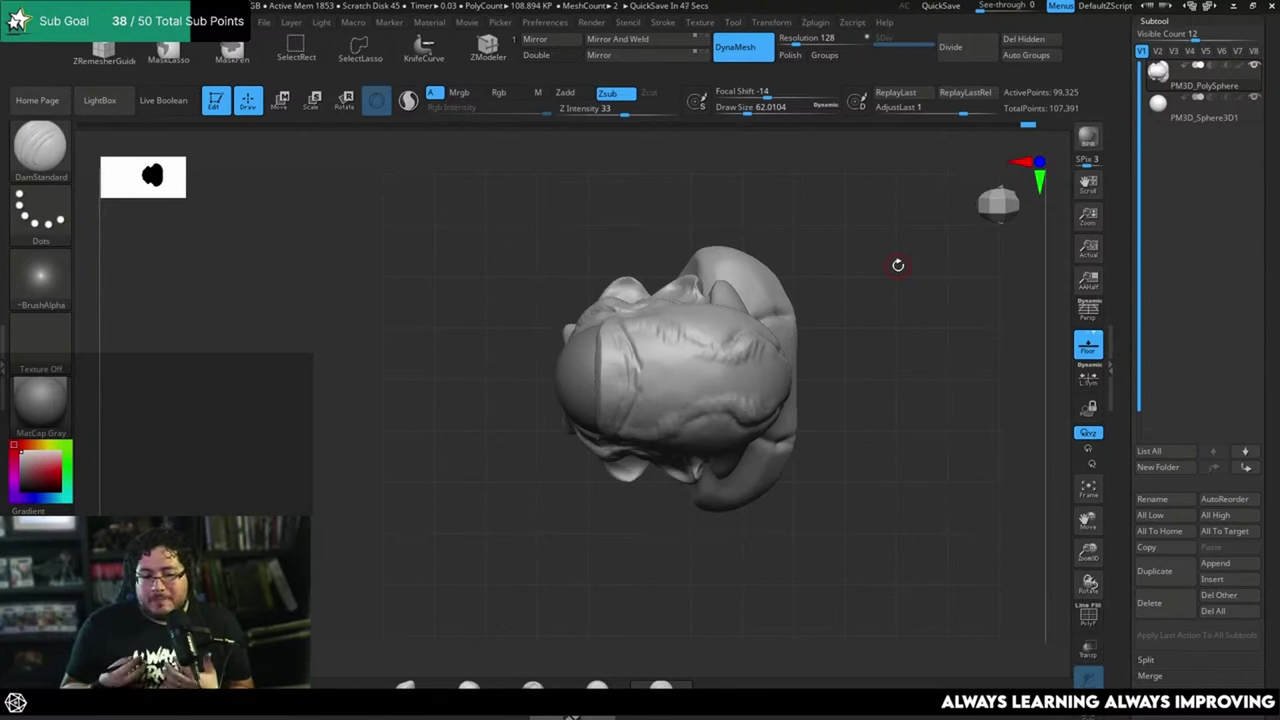
mouse_move(869, 314)
left_mouse_down()
mouse_move(871, 357)
mouse_move(714, 280)
left_mouse_up()
key("space")
mouse_move(630, 292)
left_mouse_down()
mouse_move(656, 300)
mouse_move(634, 306)
mouse_move(652, 314)
mouse_move(643, 348)
left_mouse_up()
Step: Add crosswise wrinkle bands over the top of the skull with ClayBuildup at a draw size of about 108
key("b")
key("c")
key("b")
key("space")
mouse_move(633, 449)
left_mouse_down()
mouse_move(645, 330)
mouse_move(648, 420)
mouse_move(680, 371)
mouse_move(721, 413)
left_mouse_up()
mouse_move(850, 400)
left_mouse_down()
mouse_move(729, 357)
mouse_move(737, 386)
mouse_move(766, 390)
left_mouse_up()
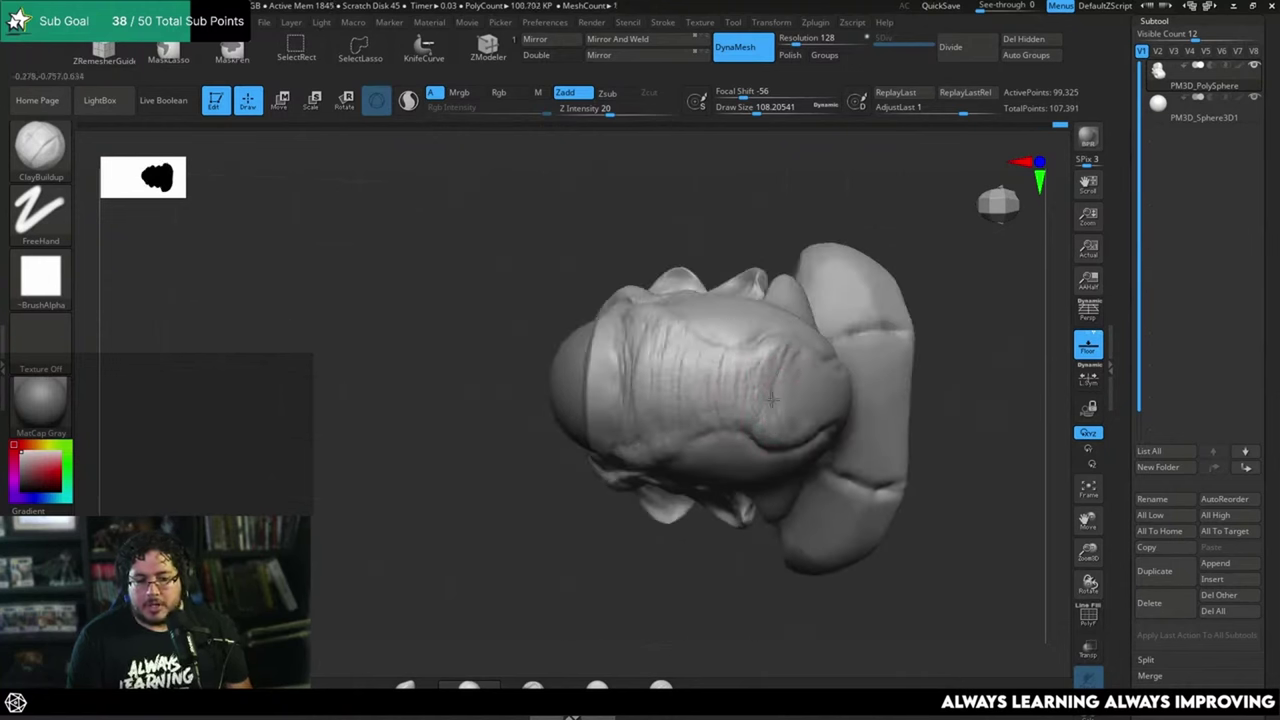
mouse_move(914, 223)
left_mouse_down()
mouse_move(745, 435)
mouse_move(798, 400)
mouse_move(848, 443)
left_mouse_up()
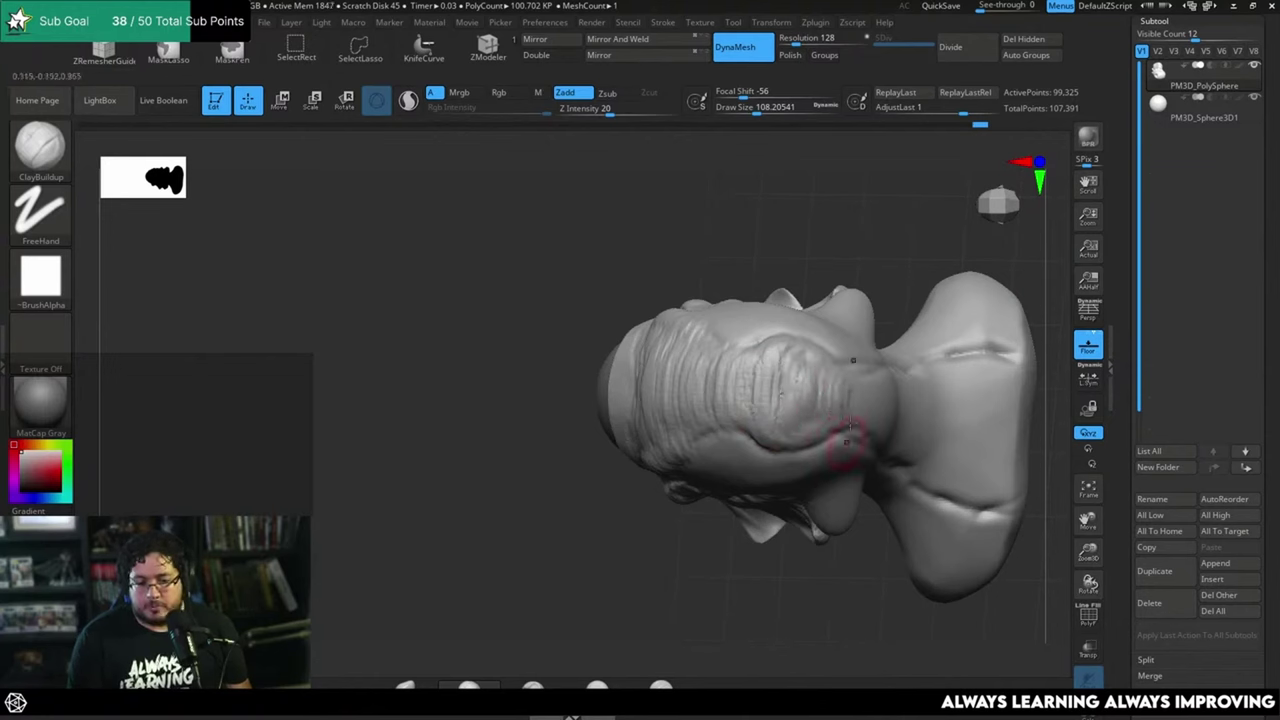
Step: Flatten the clay bands at the back of the crown with TrimDynamic at a draw size of about 177
mouse_move(866, 400)
right_mouse_down()
mouse_move(862, 275)
mouse_move(911, 251)
mouse_move(843, 329)
mouse_move(840, 297)
right_mouse_up()
key("b")
key("t")
key("d")
key("space")
left_click(814, 338)
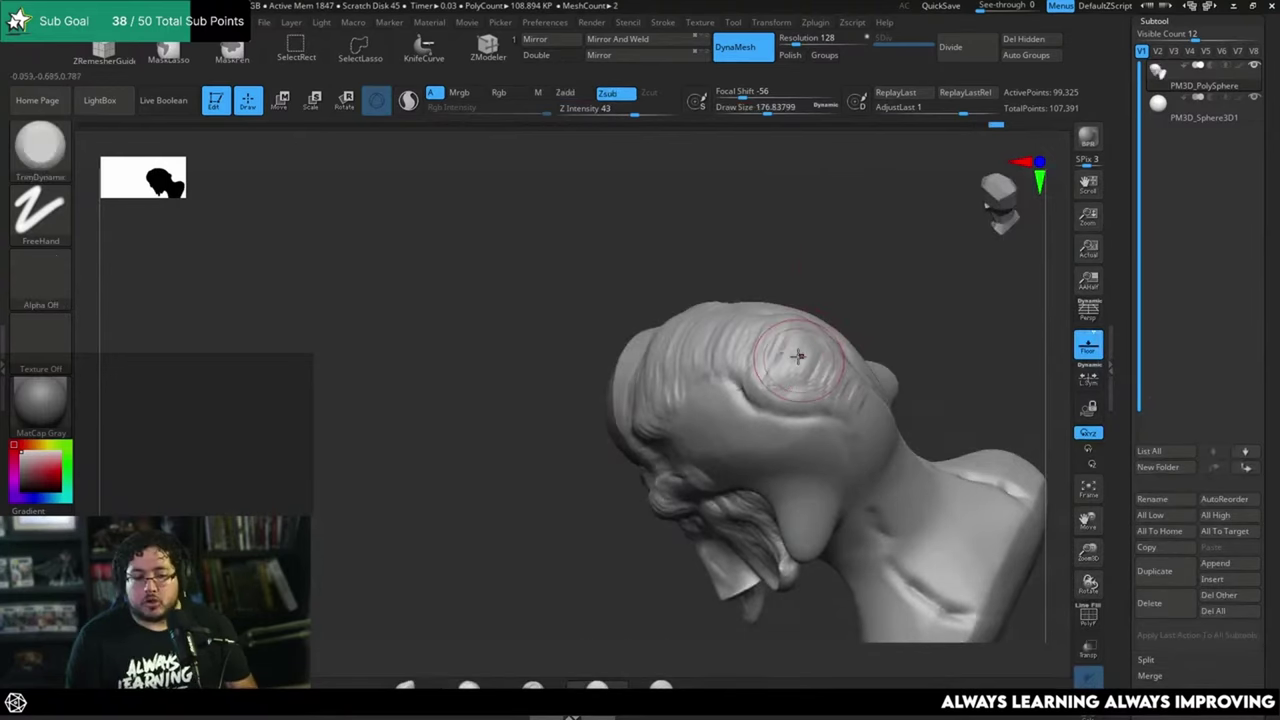
left_click_drag(800, 357, 790, 347)
Step: Shape the temple recess between the brow and cheekbone with ClayBuildup, reducing the draw size to about 87
mouse_move(832, 365)
right_mouse_down()
mouse_move(800, 337)
mouse_move(905, 241)
mouse_move(877, 271)
mouse_move(917, 306)
mouse_move(1003, 338)
mouse_move(937, 343)
mouse_move(963, 354)
mouse_move(857, 257)
right_mouse_up()
key("b")
key("c")
key("b")
key("space")
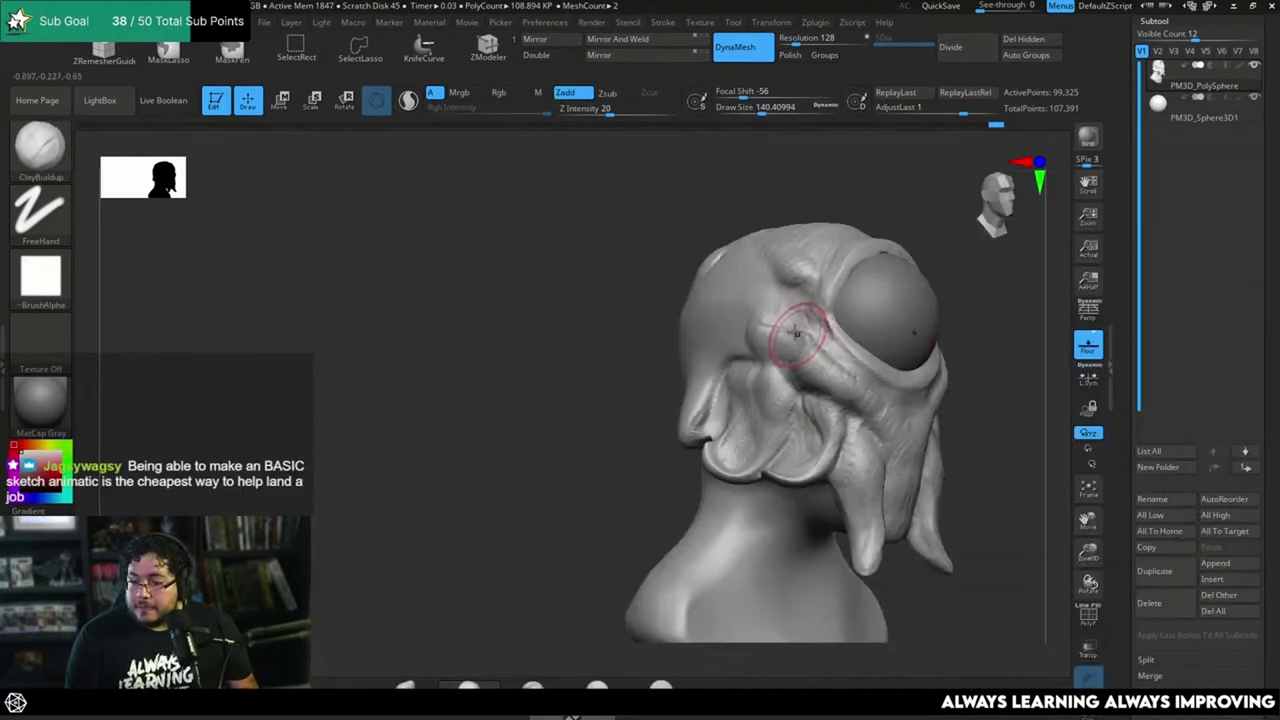
right_click_drag(659, 428, 628, 439, "alt")
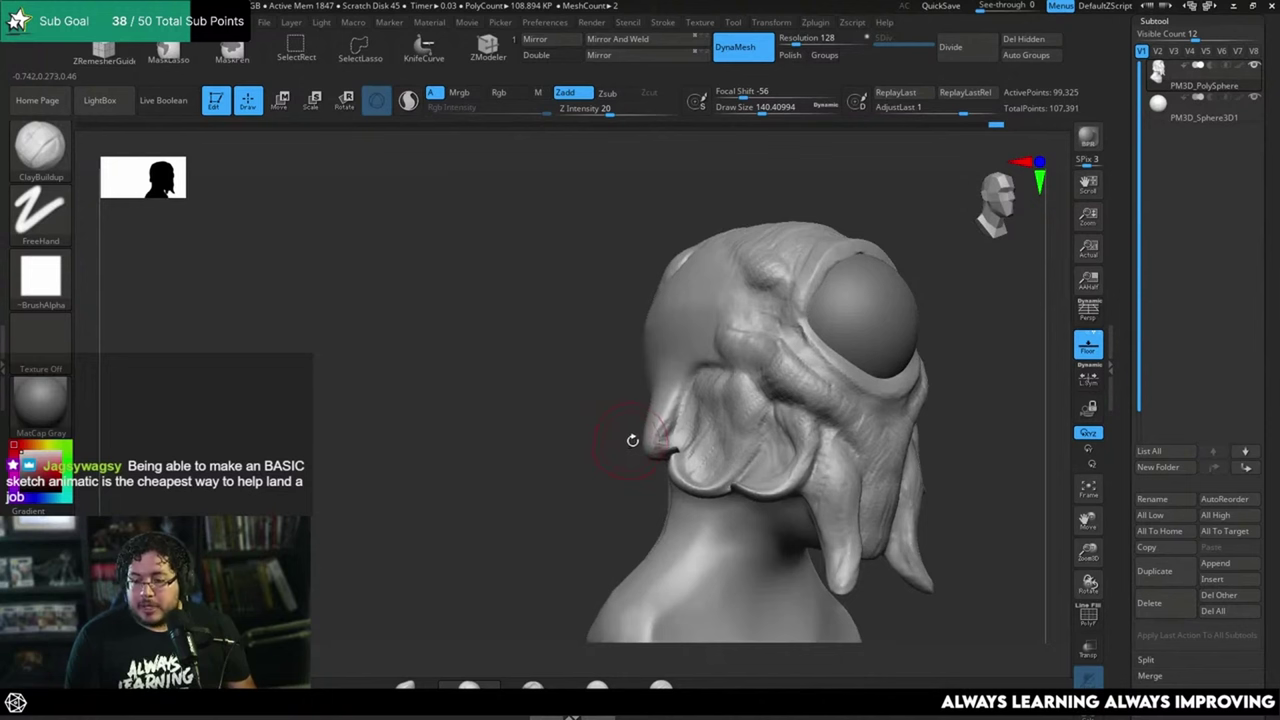
key("space")
left_click_drag(799, 343, 788, 343)
key("space")
left_click_drag(773, 311, 807, 278)
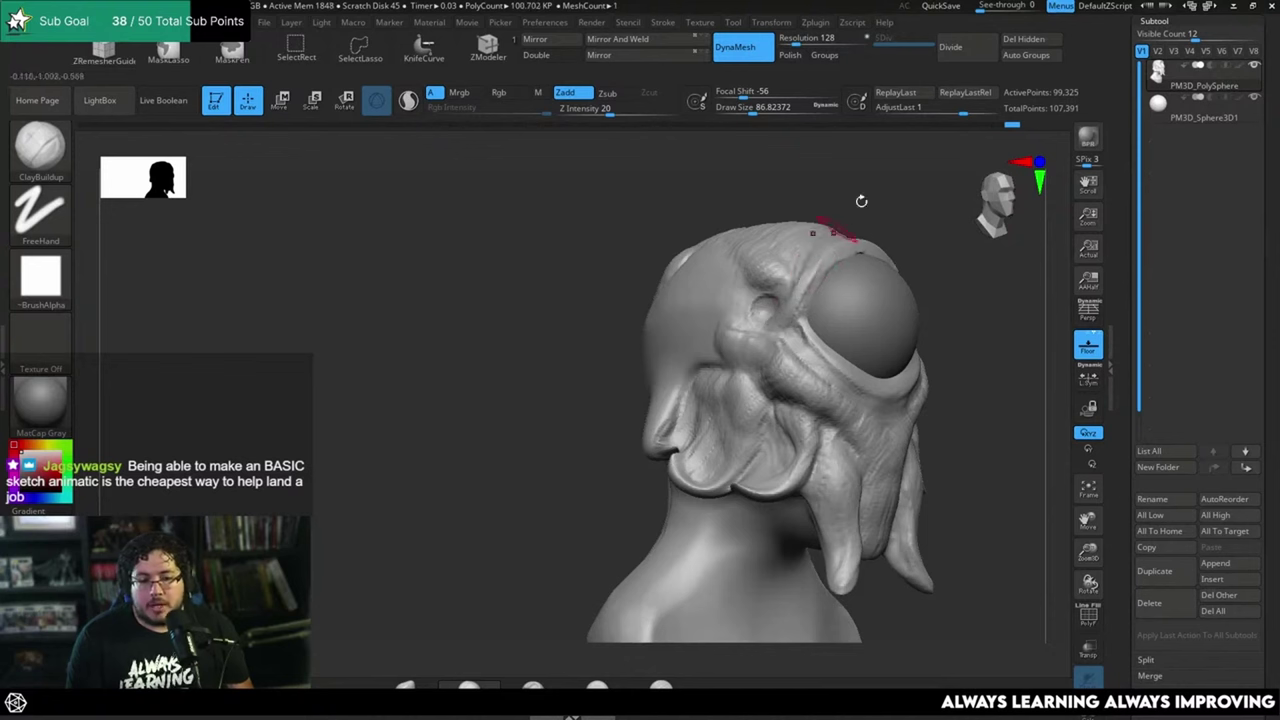
Step: Build up the eyelid rim around the eye's outer corner with ClayBuildup at a draw size of about 87
left_click_drag(860, 200, 865, 223)
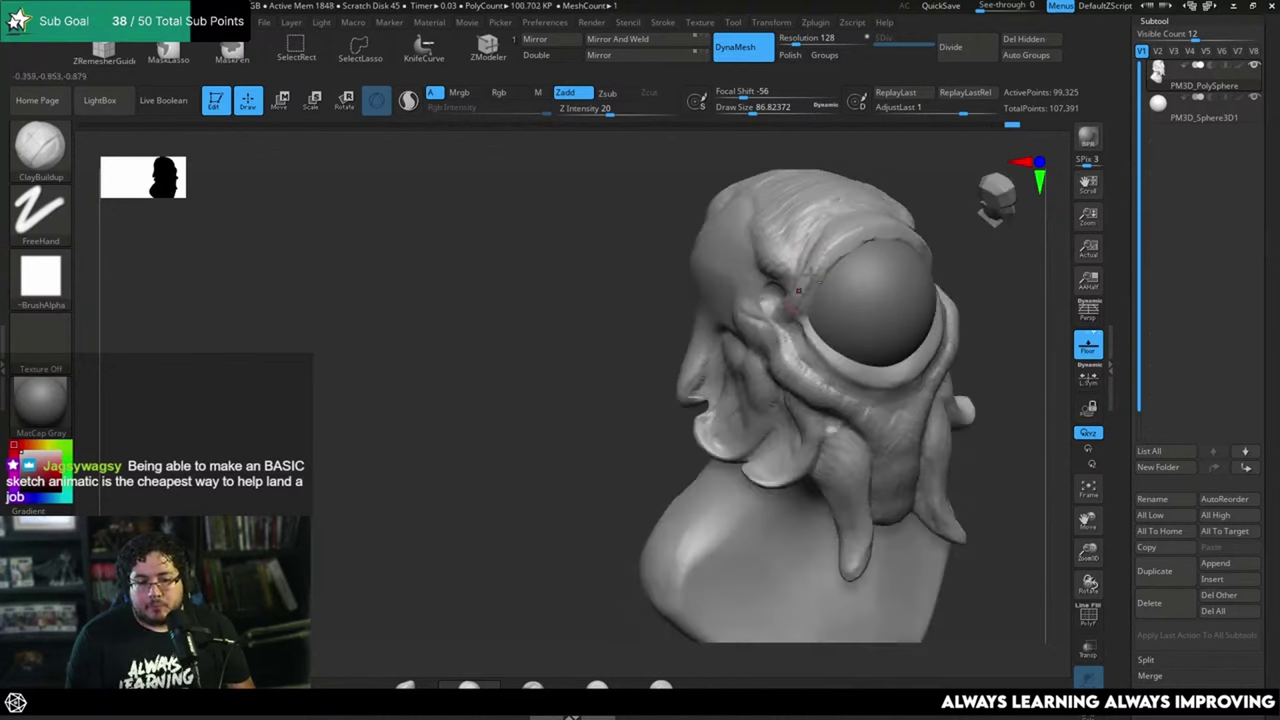
mouse_move(800, 294)
left_mouse_down()
mouse_move(830, 255)
mouse_move(818, 275)
left_mouse_up()
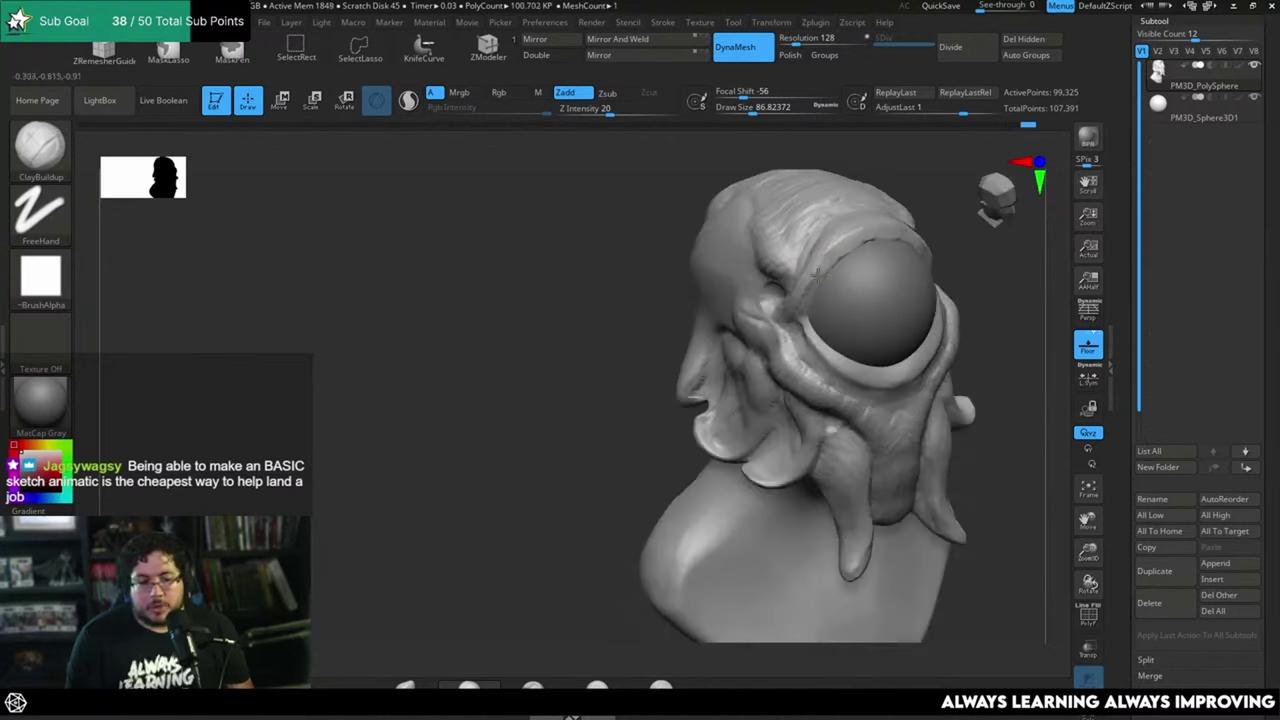
mouse_move(954, 263)
right_mouse_down()
mouse_move(971, 237)
mouse_move(788, 318)
right_mouse_up()
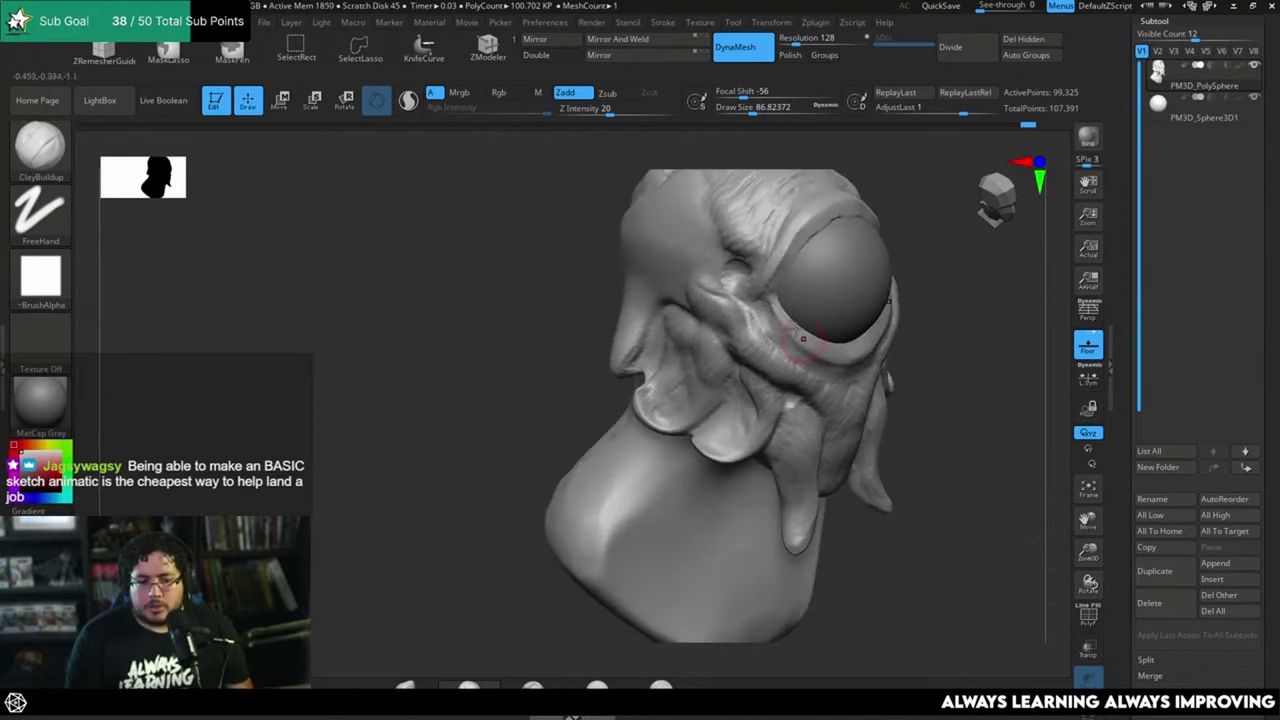
left_click_drag(961, 308, 868, 292)
Step: Build up the temple and the rear end of the cheekbone above the side flap with ClayBuildup at about 87 draw size
right_click_drag(980, 292, 822, 260)
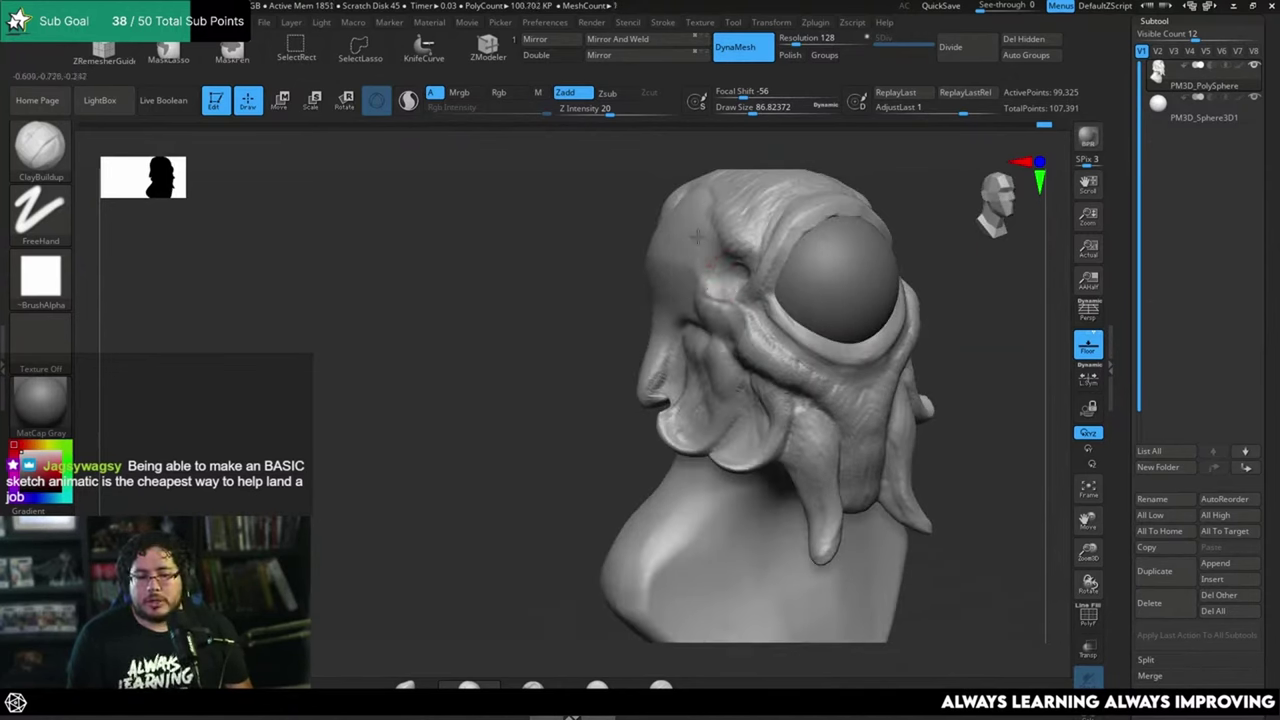
right_click_drag(697, 236, 686, 271)
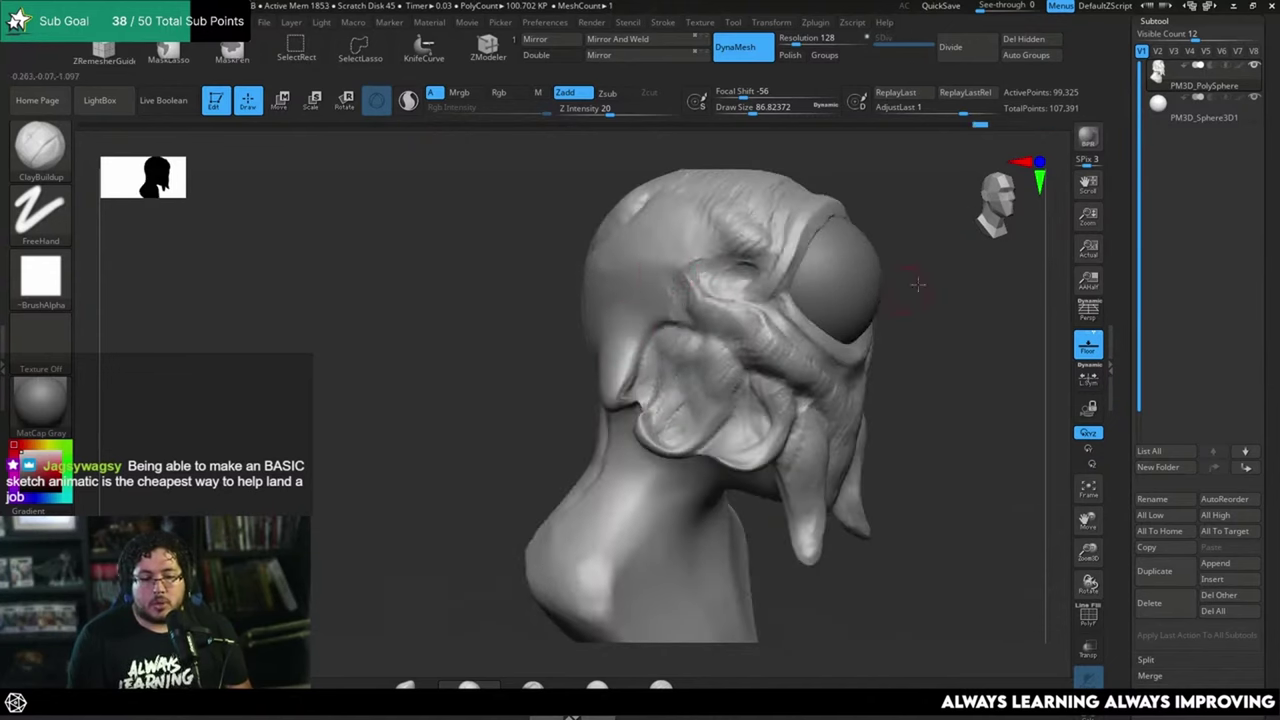
right_click_drag(917, 283, 805, 368, "shift")
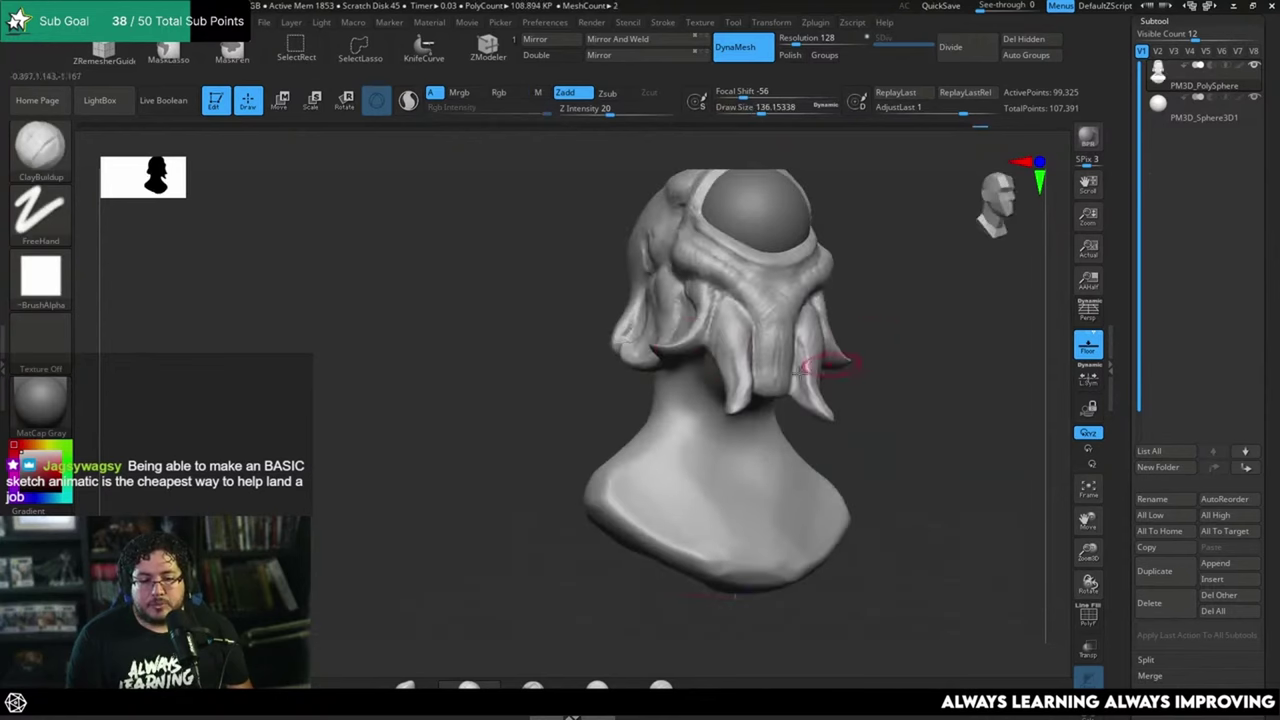
Step: Sculpt throat cords, the pit of the neck and the collarbones with ClayBuildup at a draw size of about 167
key("space")
left_click_drag(678, 384, 717, 492)
left_click_drag(692, 446, 741, 508)
right_click_drag(889, 470, 851, 463, "shift")
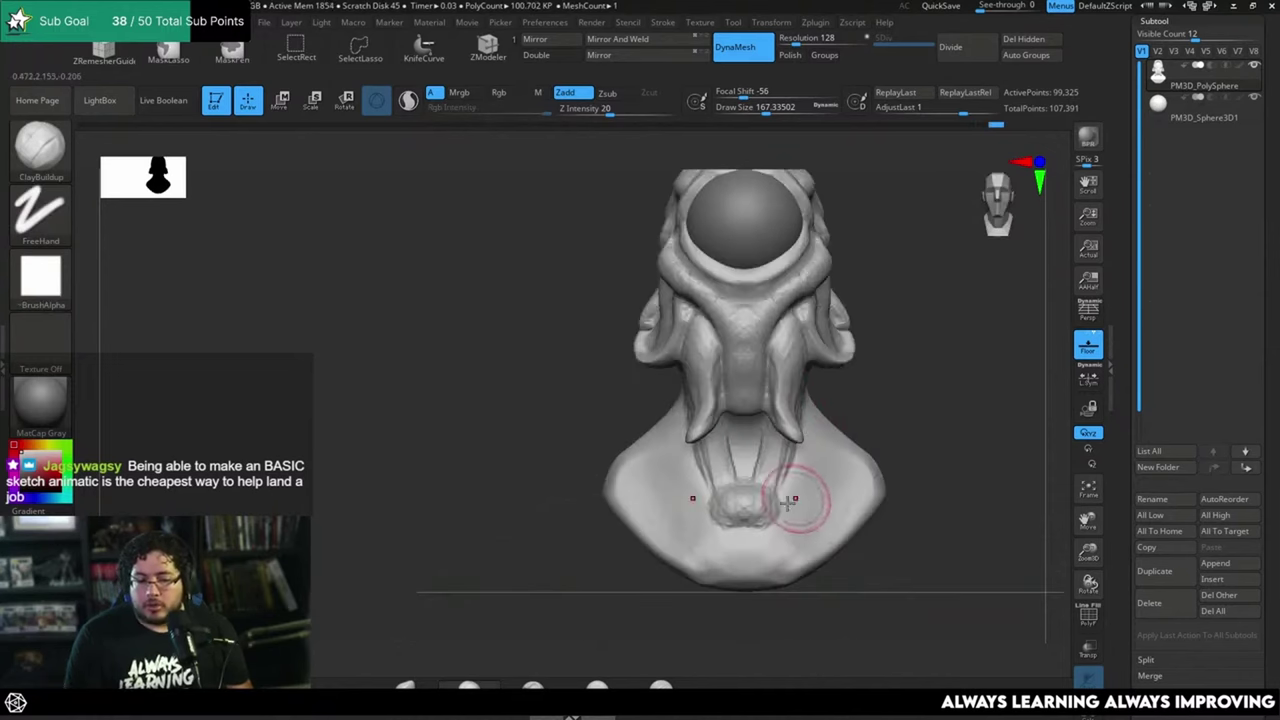
left_click_drag(791, 503, 863, 480)
right_click_drag(862, 480, 815, 455)
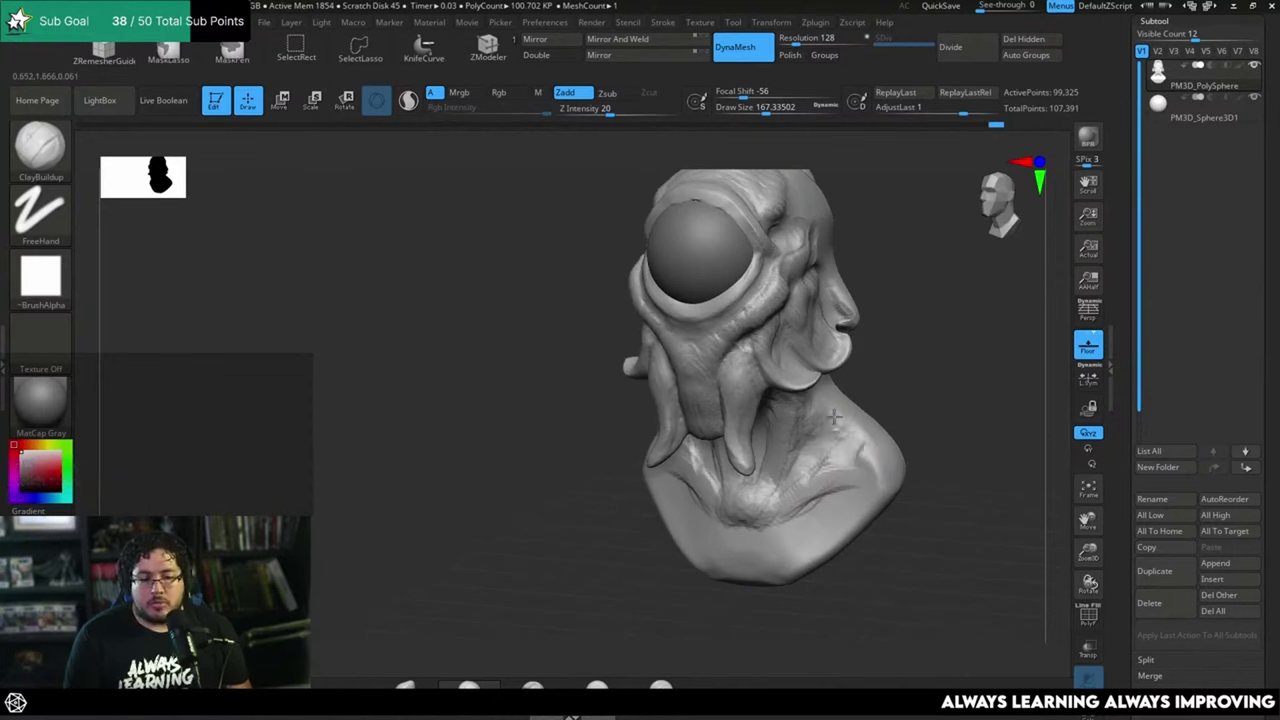
Step: Build up the muscles running from the side of the neck into the shoulder with ClayBuildup at about 167 draw size
right_click_drag(830, 425, 835, 400)
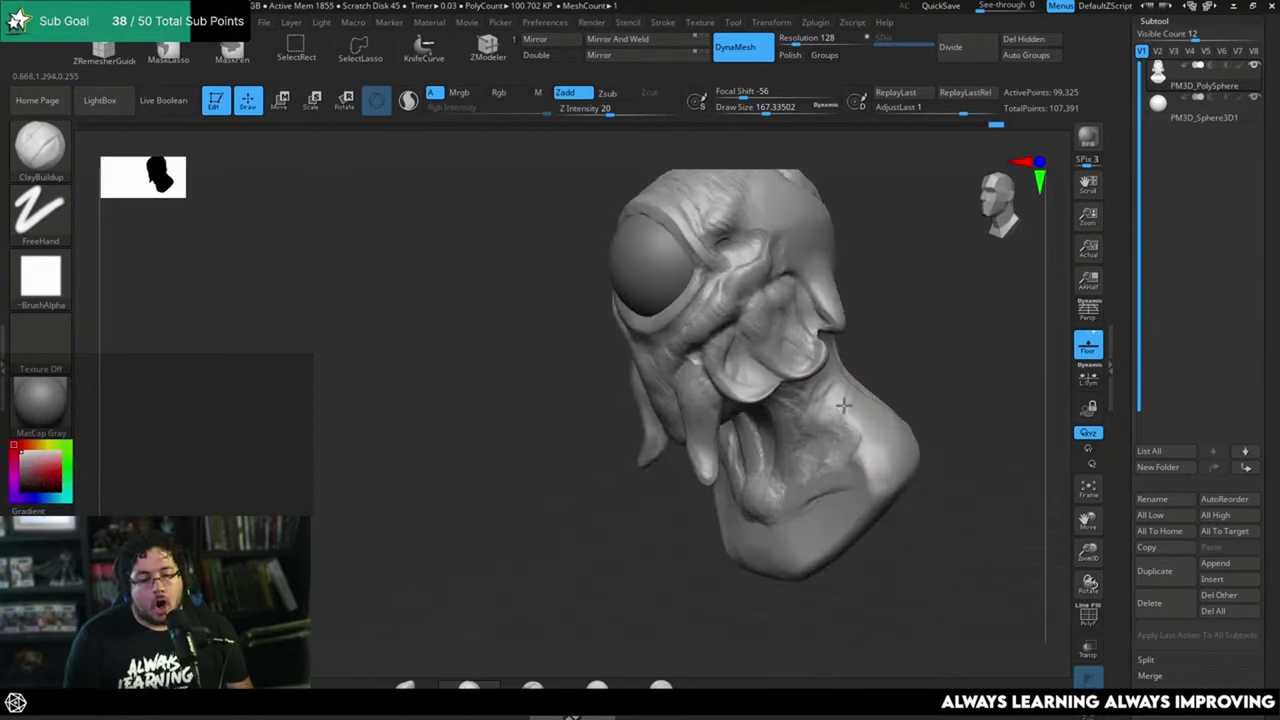
right_click_drag(903, 369, 850, 375)
left_click_drag(851, 376, 871, 466)
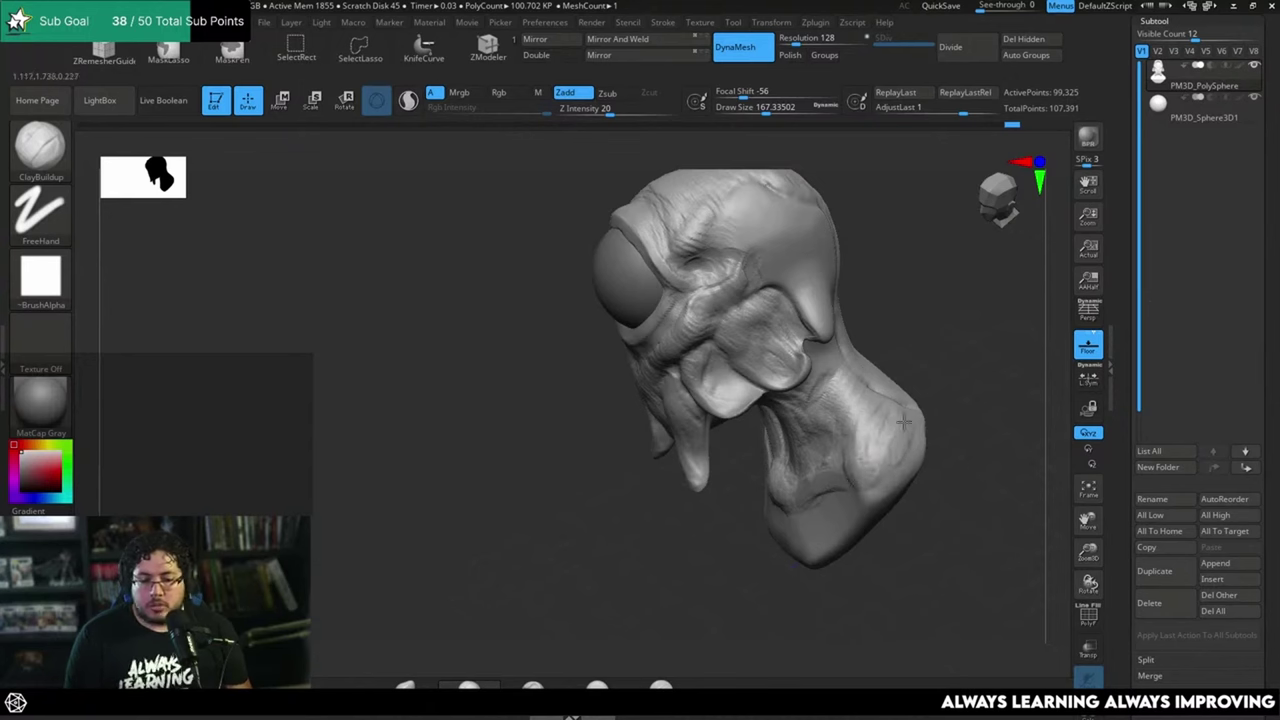
mouse_move(903, 422)
right_mouse_down("shift")
mouse_move(923, 371)
mouse_move(950, 376)
right_mouse_up("shift")
Step: Fill out the chest and front of the throat with ClayBuildup at a focal shift of -17 and draw size of about 132
key("space")
mouse_move(675, 508)
left_mouse_down()
mouse_move(666, 481)
mouse_move(718, 540)
mouse_move(765, 550)
mouse_move(777, 508)
mouse_move(763, 474)
left_mouse_up()
key("space")
key("space")
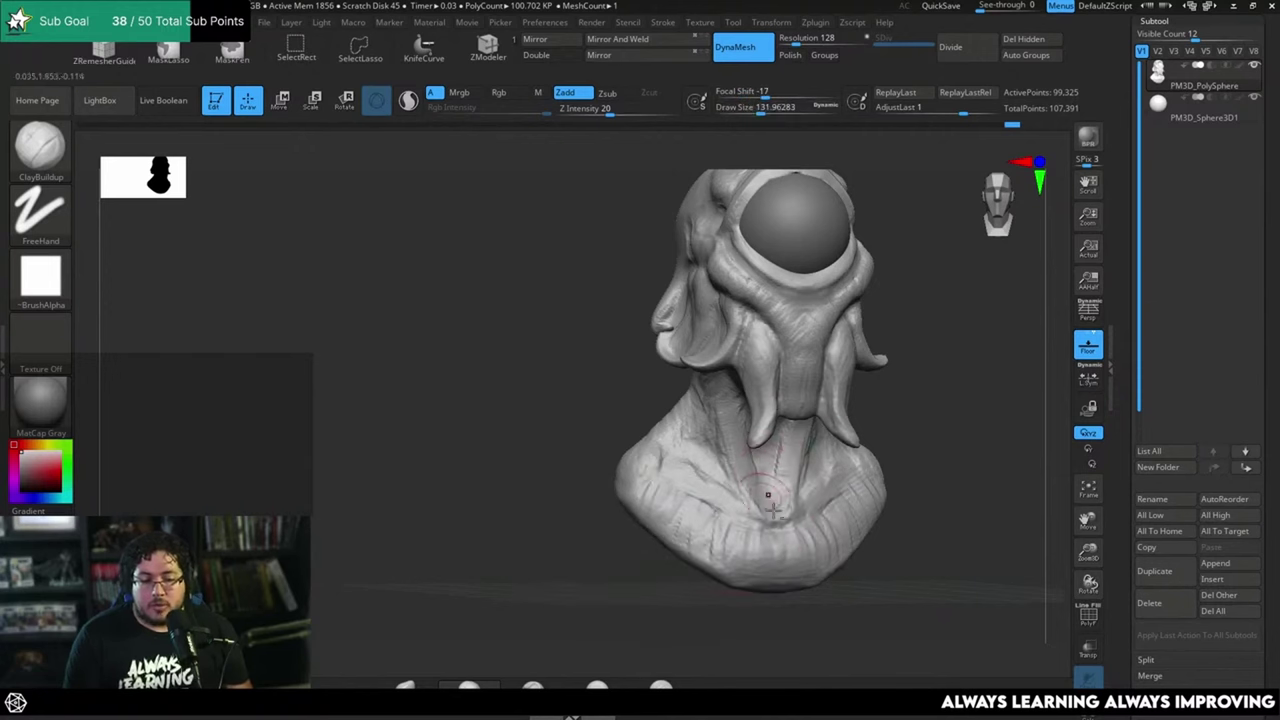
right_click_drag(773, 510, 826, 400, "shift")
mouse_move(773, 446)
left_mouse_down()
mouse_move(757, 469)
mouse_move(761, 501)
left_mouse_up()
Step: Shape the side neck muscles and the hollow above the collarbone with ClayBuildup at a draw size of about 163
right_click_drag(900, 480, 829, 463)
key("space")
mouse_move(824, 466)
left_mouse_down()
mouse_move(813, 462)
mouse_move(846, 448)
left_mouse_up()
key("space")
right_click_drag(885, 406, 855, 421)
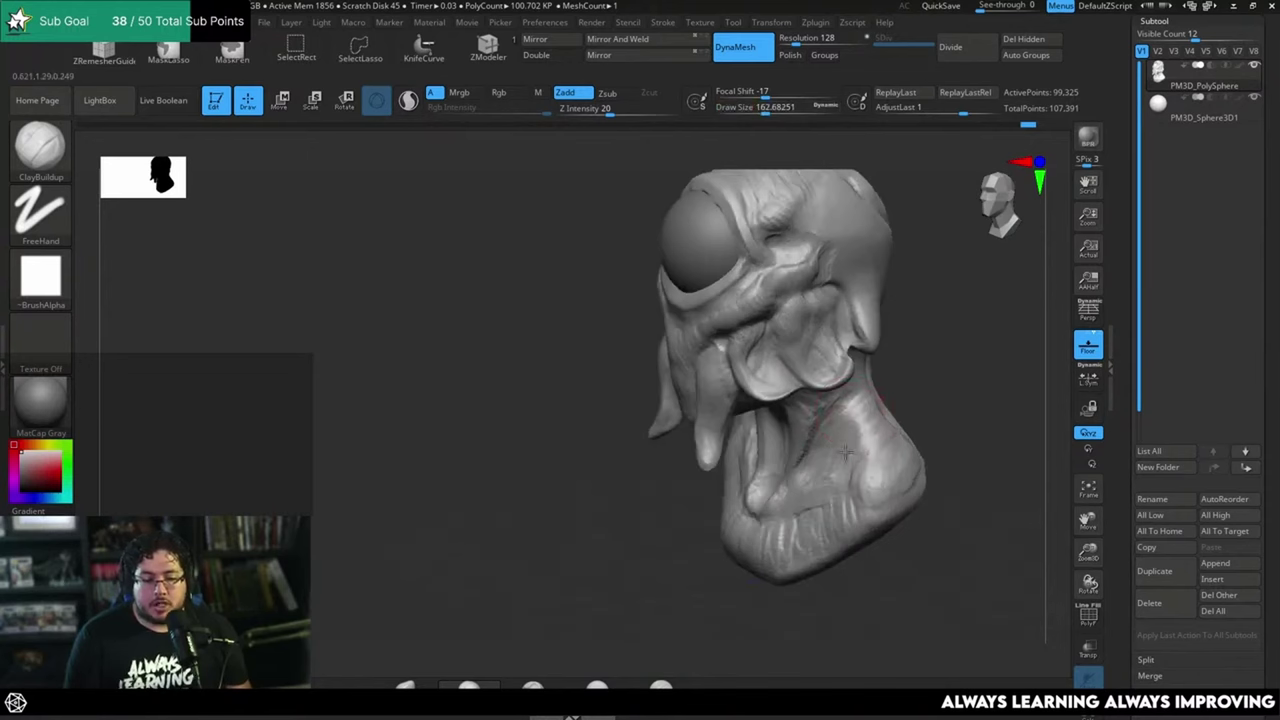
right_click_drag(915, 375, 920, 336)
left_click_drag(862, 422, 803, 458)
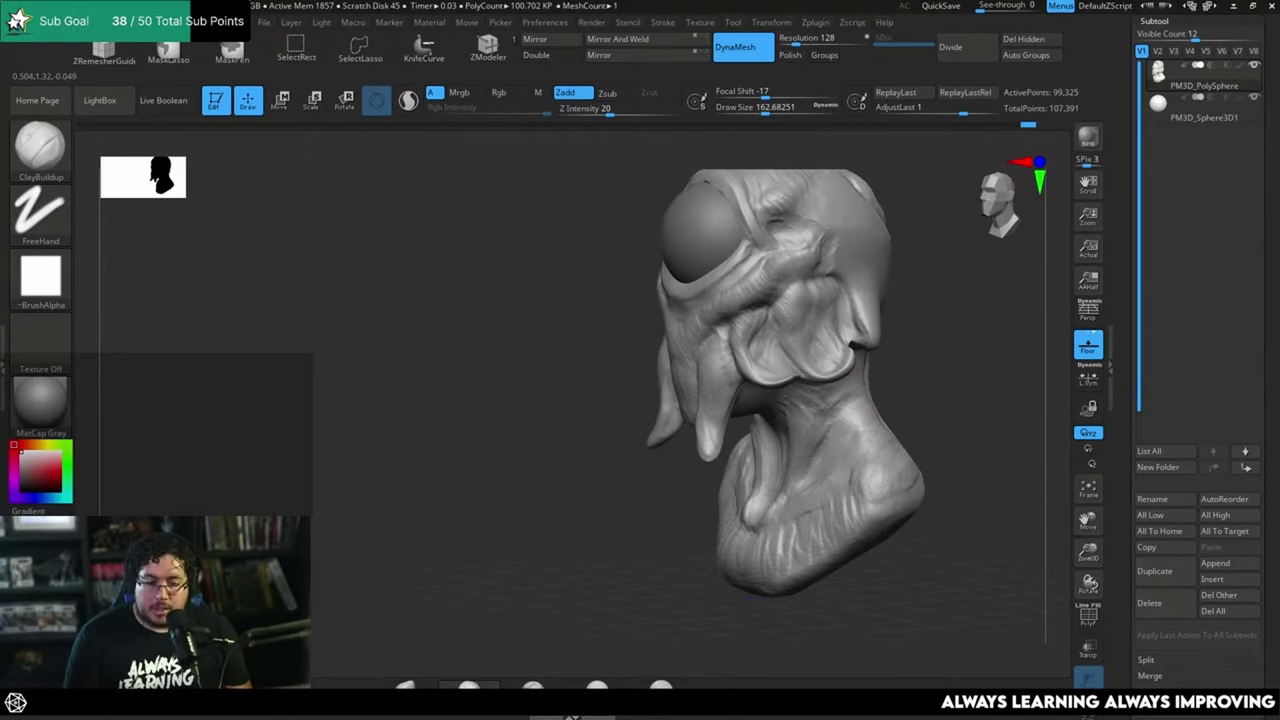
right_click_drag(820, 408, 800, 391)
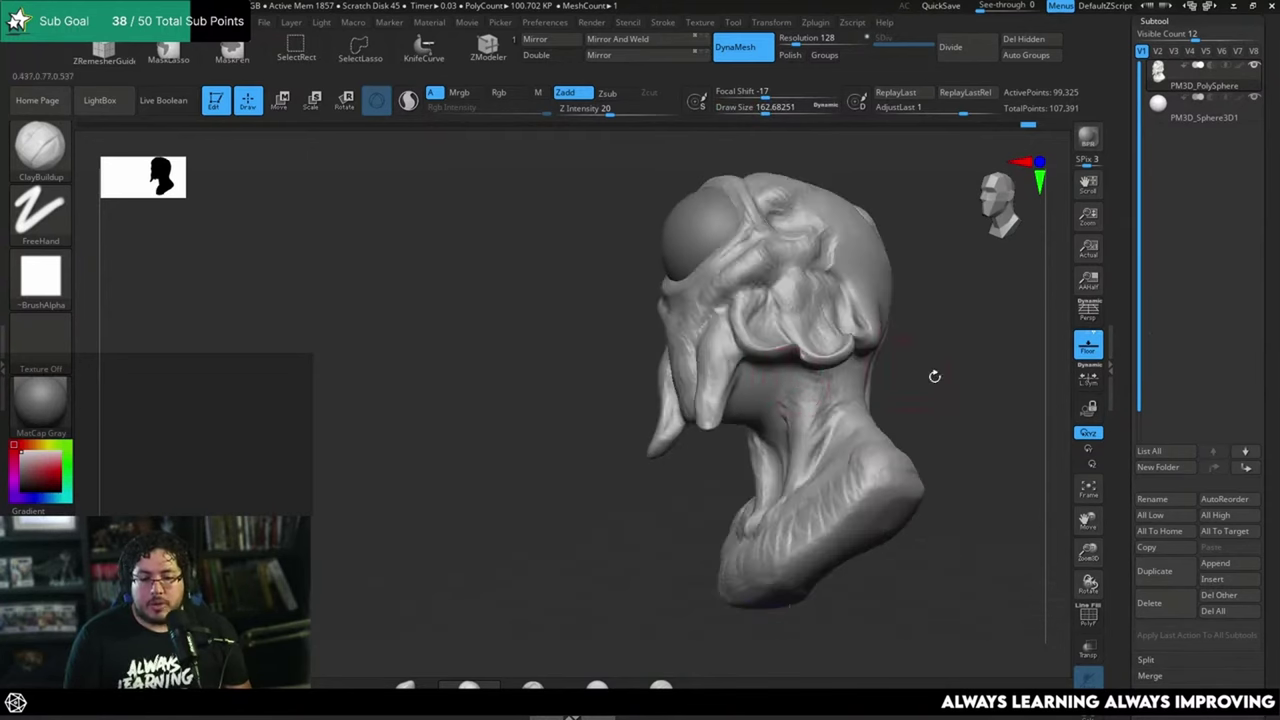
Step: Build up the underside of the jaw where it meets the throat with ClayBuildup, undoing the last stroke
right_click_drag(934, 376, 755, 385)
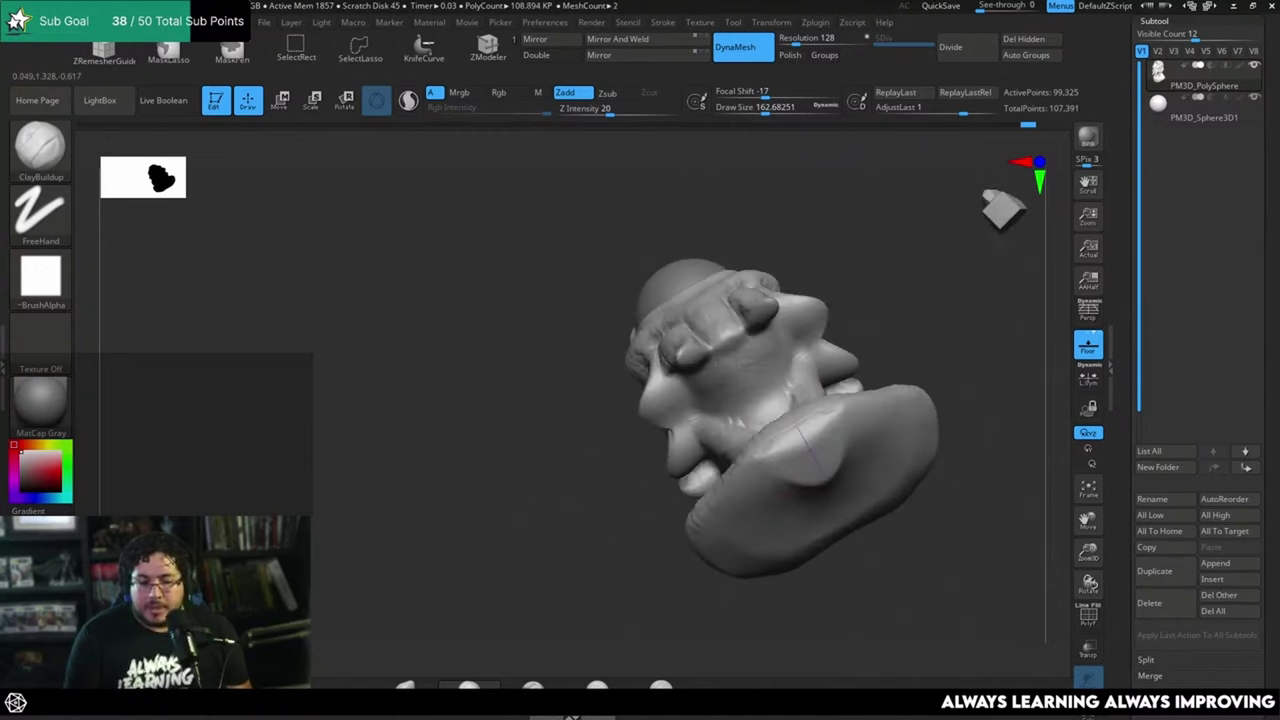
mouse_move(751, 358)
left_mouse_down()
mouse_move(758, 400)
mouse_move(785, 396)
left_mouse_up()
right_click_drag(840, 350, 891, 311)
left_click_drag(742, 428, 697, 385)
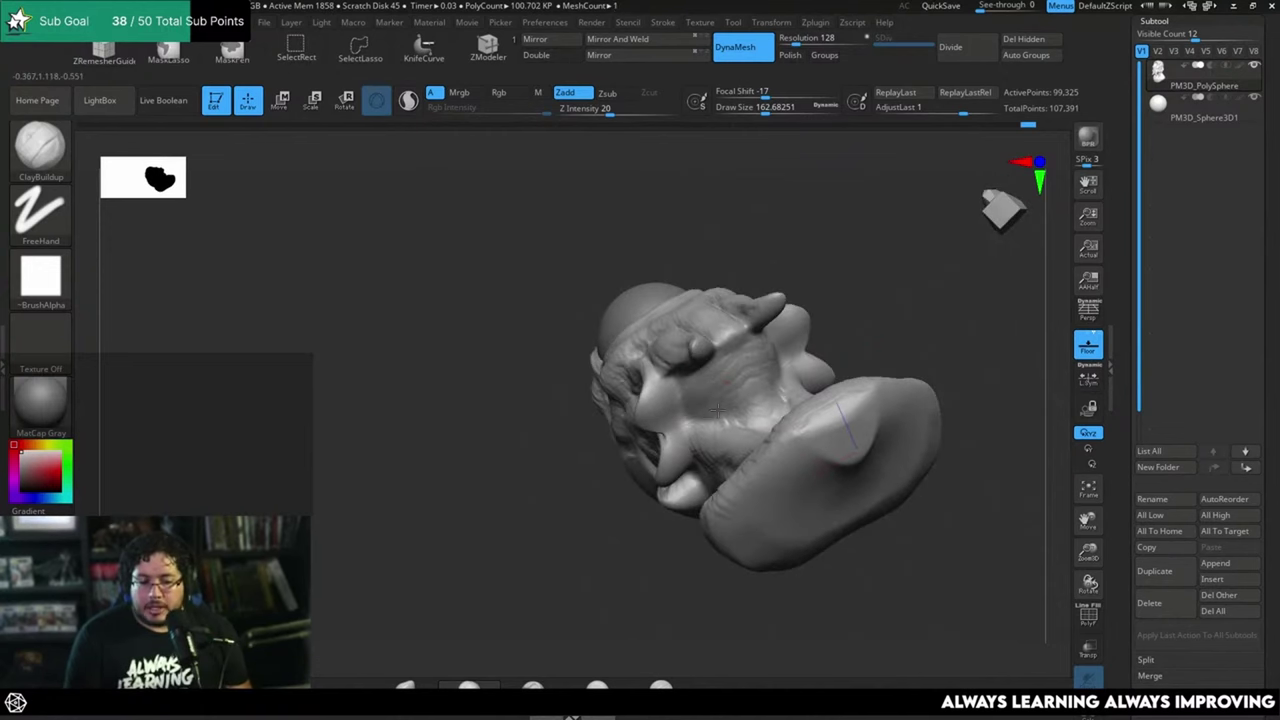
key("ctrl+z")
right_click_drag(716, 408, 793, 483)
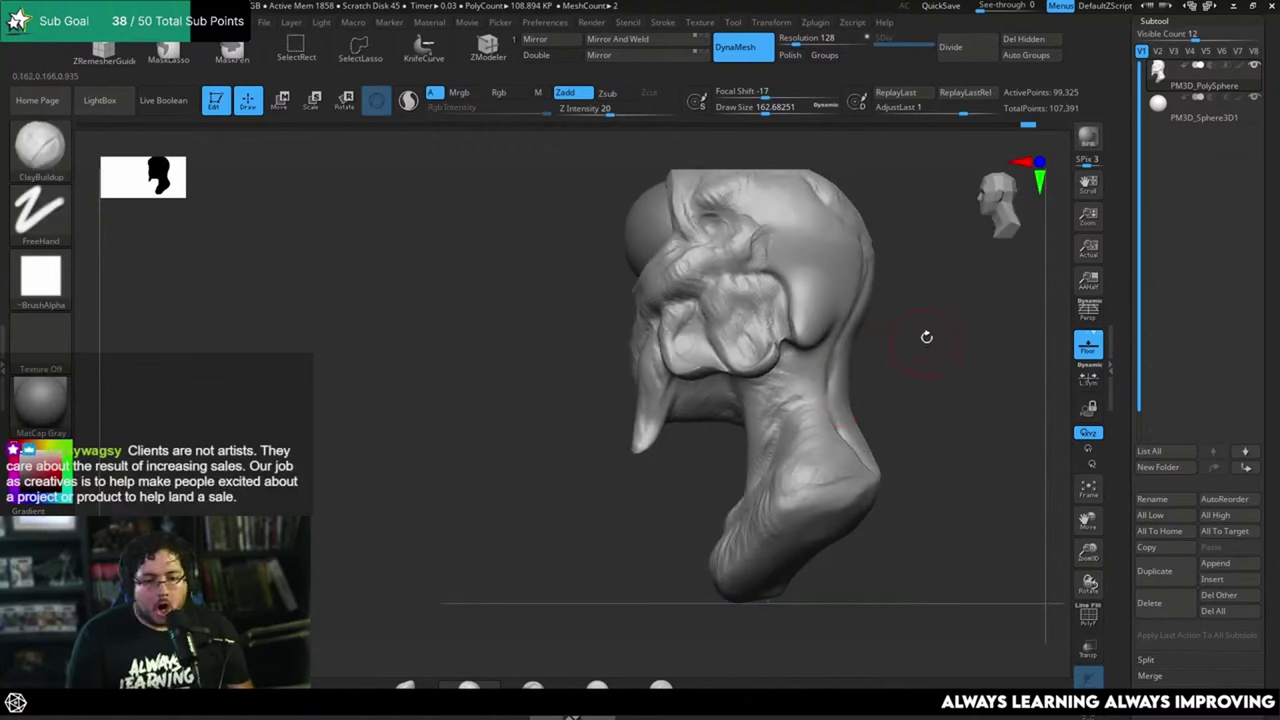
Step: Carve a round recess into the side of the skull behind the temple with ClayBuildup at a draw size of about 128
right_click_drag(926, 337, 909, 337)
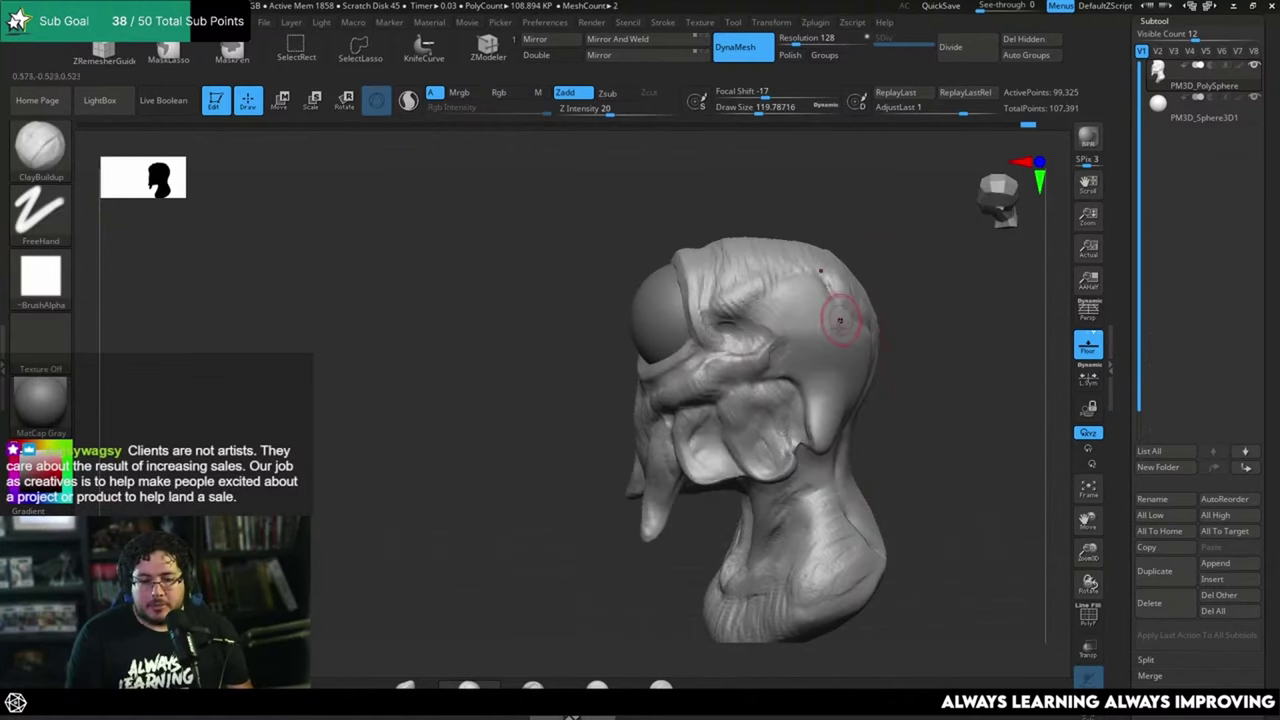
left_click_drag(925, 319, 914, 331)
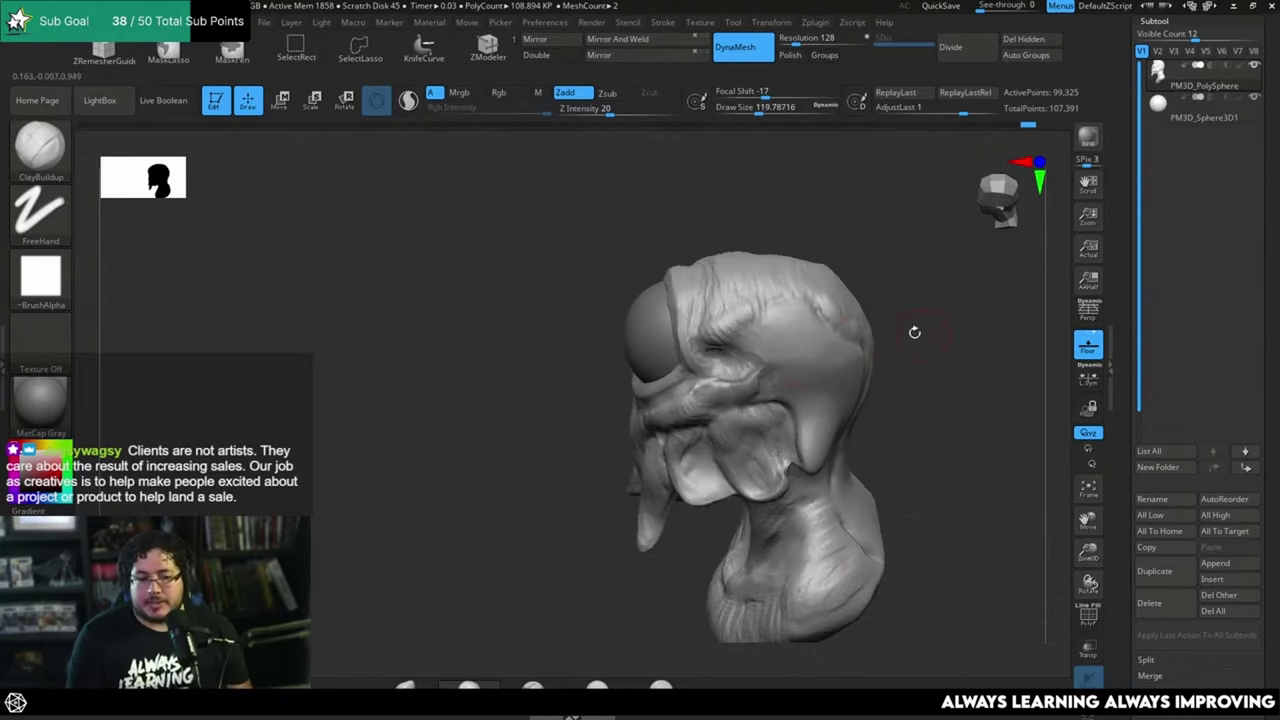
key("space")
mouse_move(795, 343)
left_mouse_down()
mouse_move(763, 343)
mouse_move(793, 326)
left_mouse_up()
key("space")
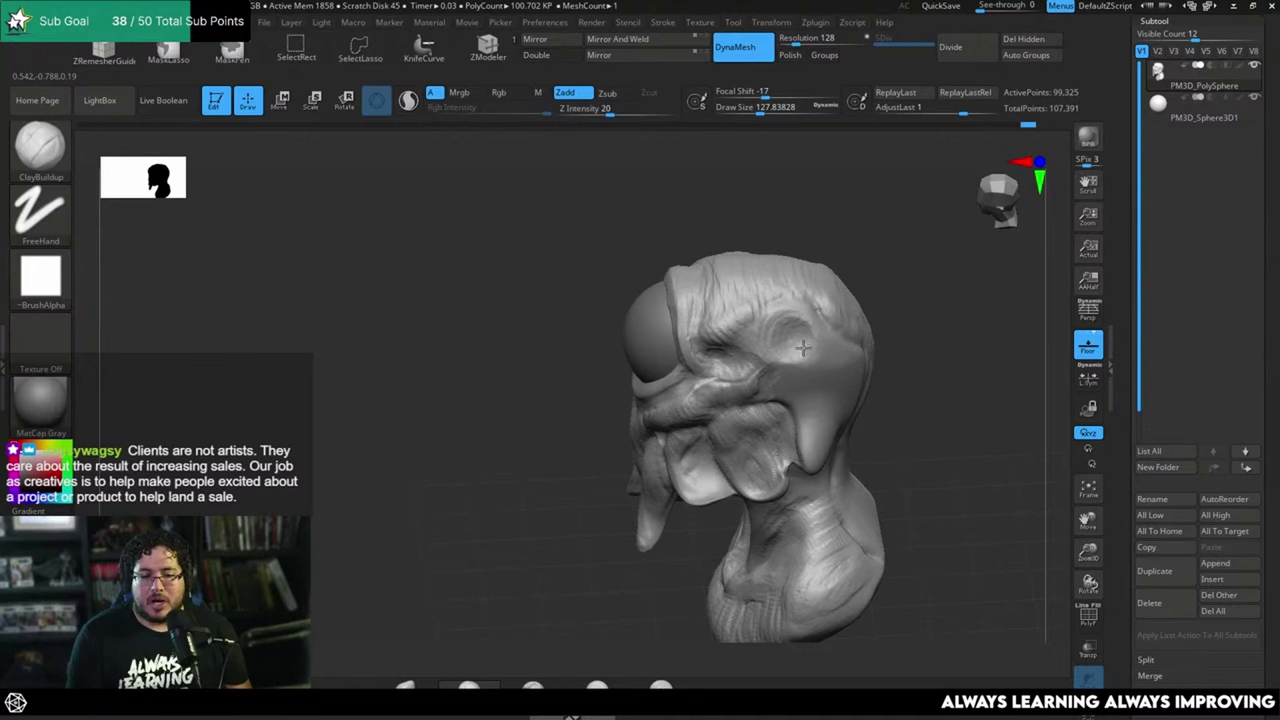
right_click_drag(803, 347, 785, 315)
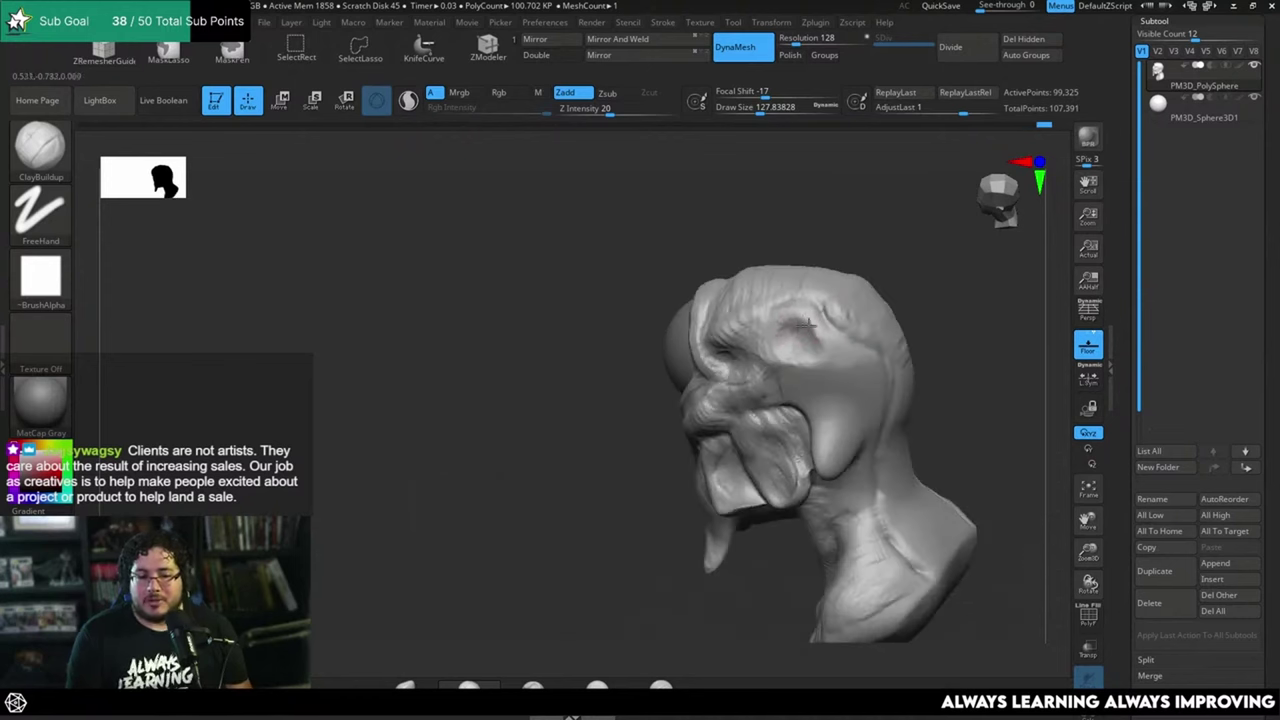
right_click_drag(920, 346, 909, 341)
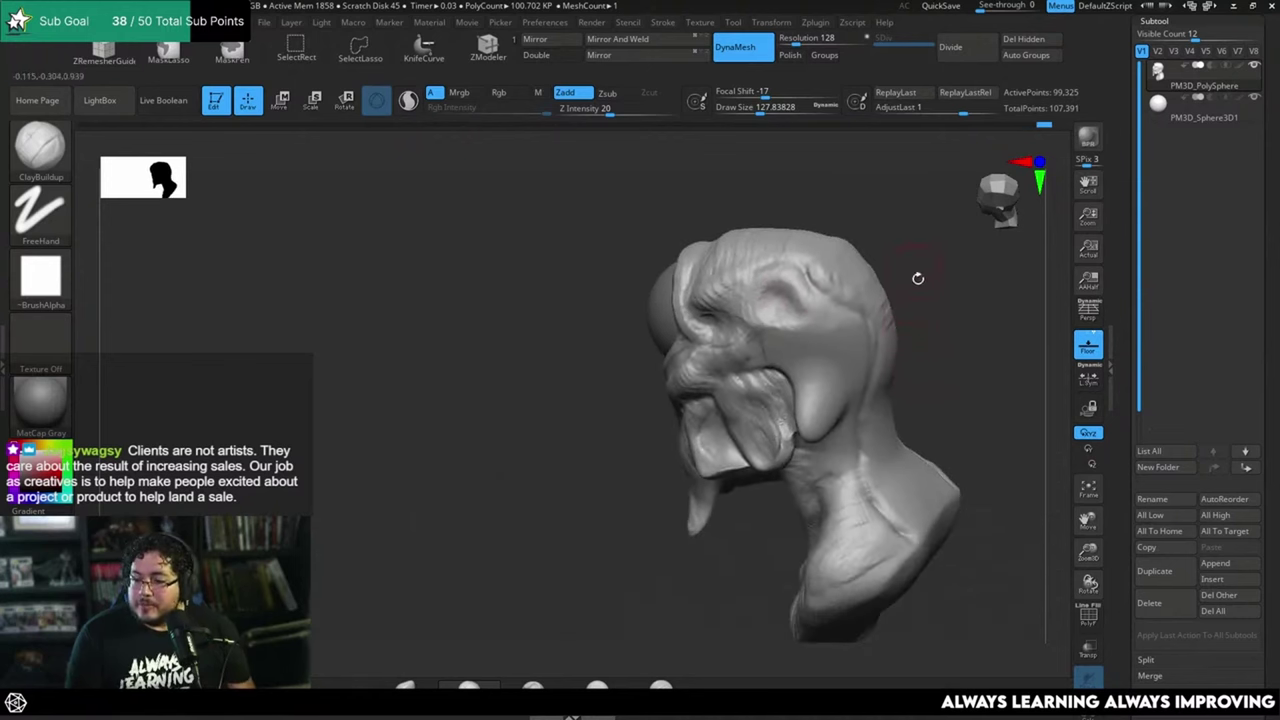
Step: Build up the folds around the skull recess and above the side flap with ClayBuildup at about 128 draw size
mouse_move(918, 278)
right_mouse_down()
mouse_move(955, 406)
mouse_move(920, 343)
right_mouse_up()
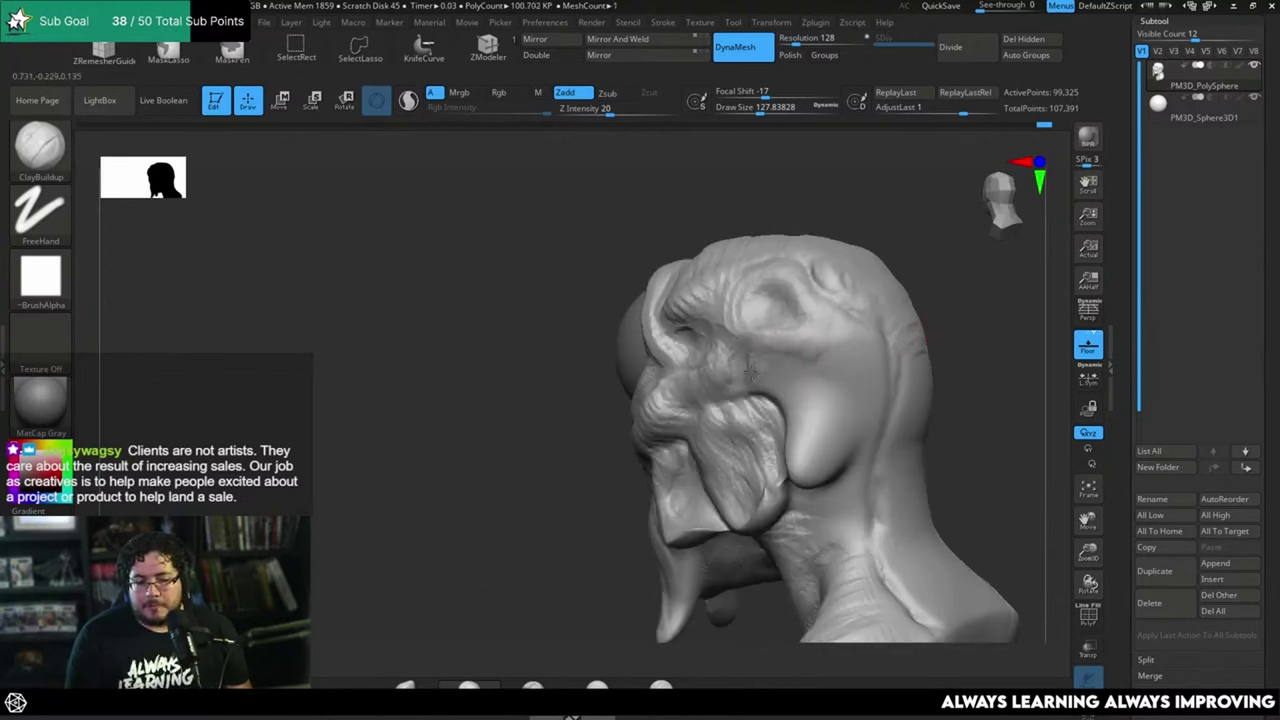
mouse_move(785, 392)
right_mouse_down()
mouse_move(874, 366)
mouse_move(795, 403)
right_mouse_up()
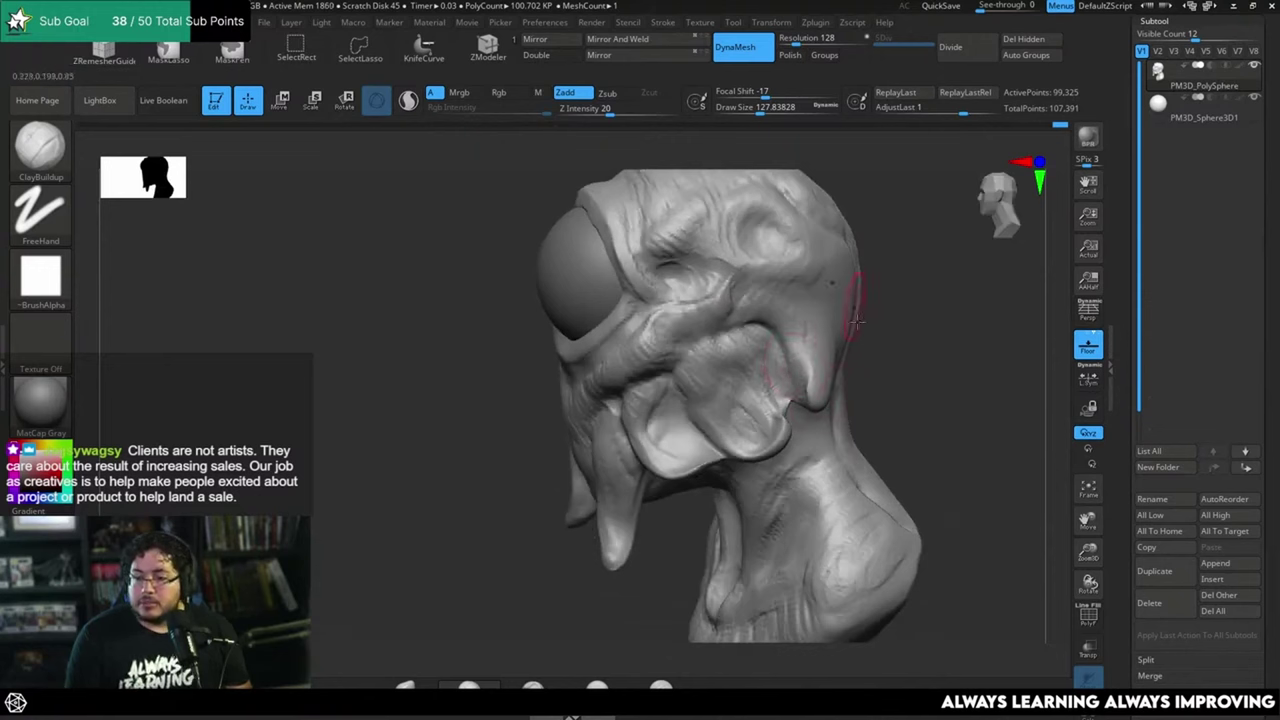
right_click_drag(925, 359, 912, 327)
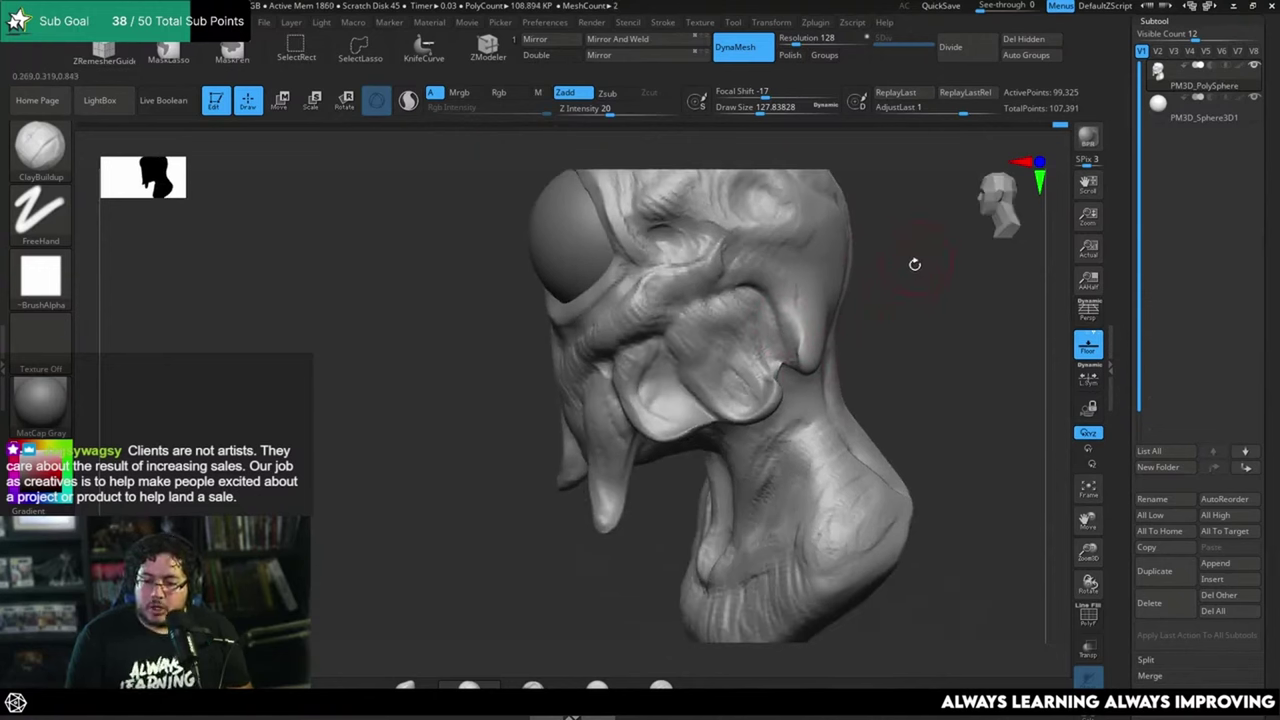
Step: Carve a hollow above the hanging lobe at the back of the skull with ClayBuildup at about 128 draw size
mouse_move(923, 344)
right_mouse_down()
mouse_move(908, 337)
mouse_move(957, 323)
mouse_move(949, 364)
mouse_move(870, 328)
mouse_move(809, 323)
right_mouse_up()
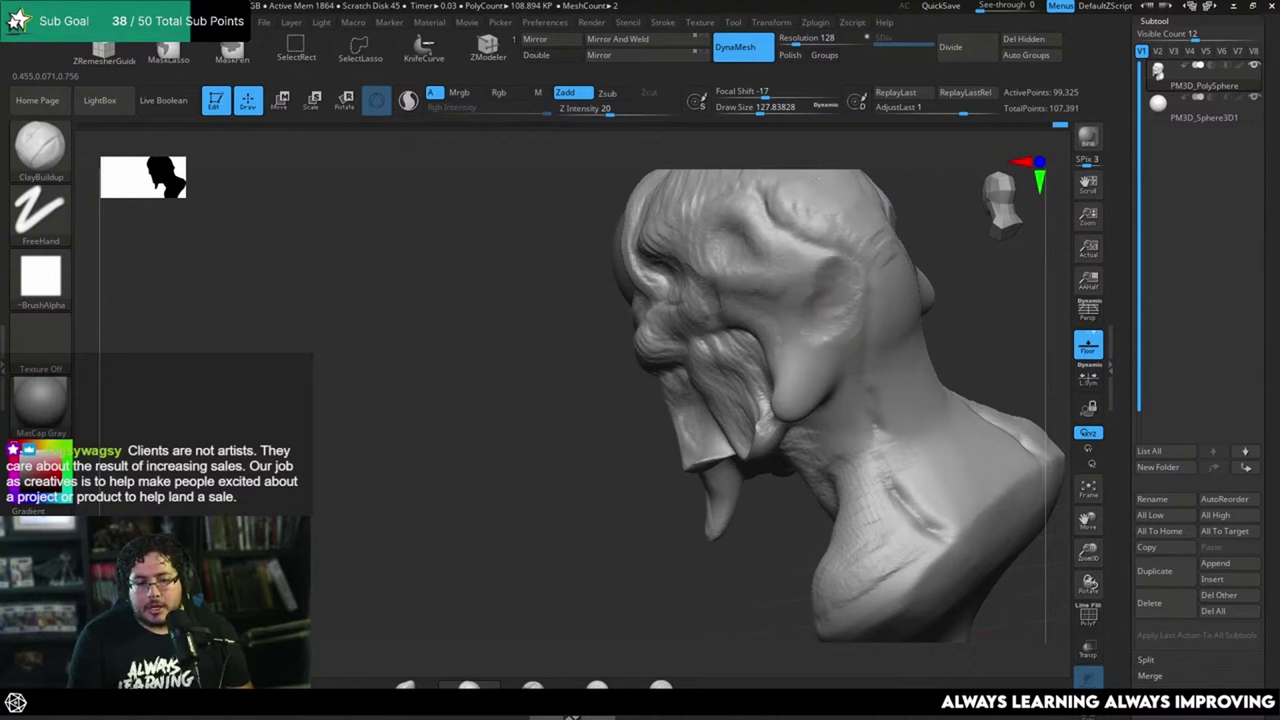
mouse_move(823, 296)
left_mouse_down()
mouse_move(814, 251)
mouse_move(788, 264)
mouse_move(820, 284)
mouse_move(787, 302)
left_mouse_up()
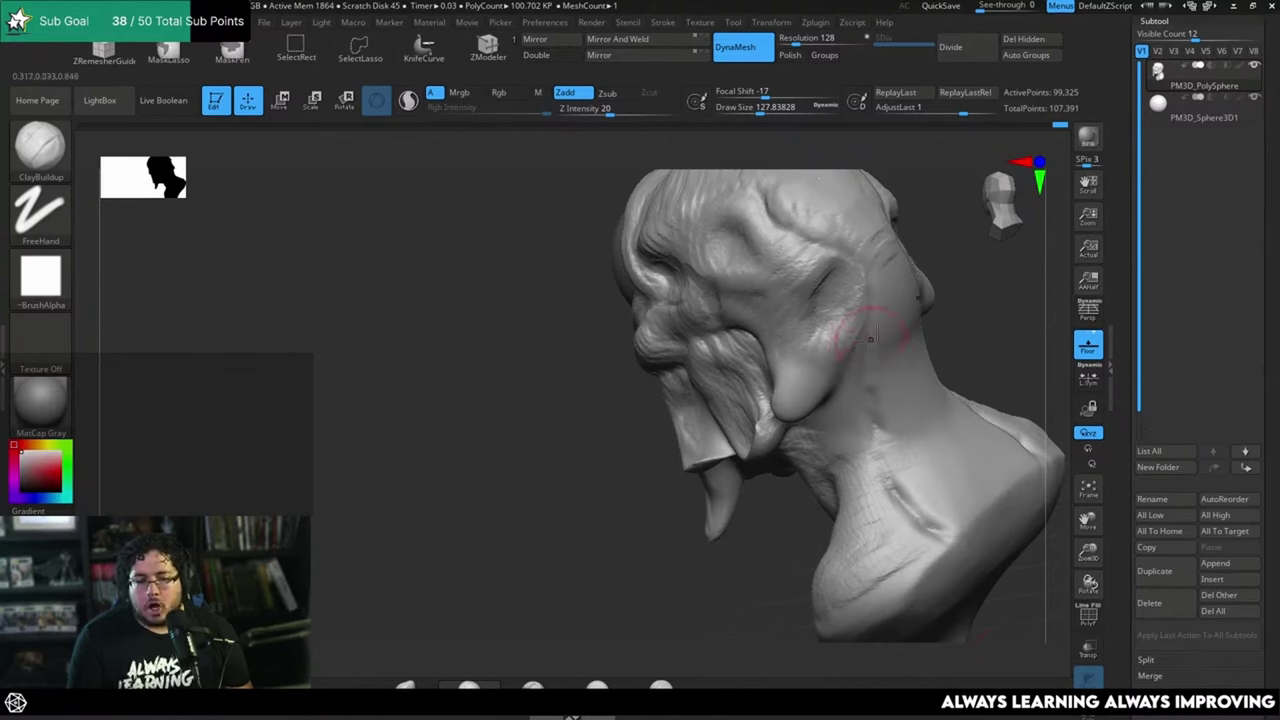
mouse_move(871, 339)
right_mouse_down()
mouse_move(871, 298)
mouse_move(1014, 263)
mouse_move(1034, 297)
mouse_move(871, 286)
right_mouse_up()
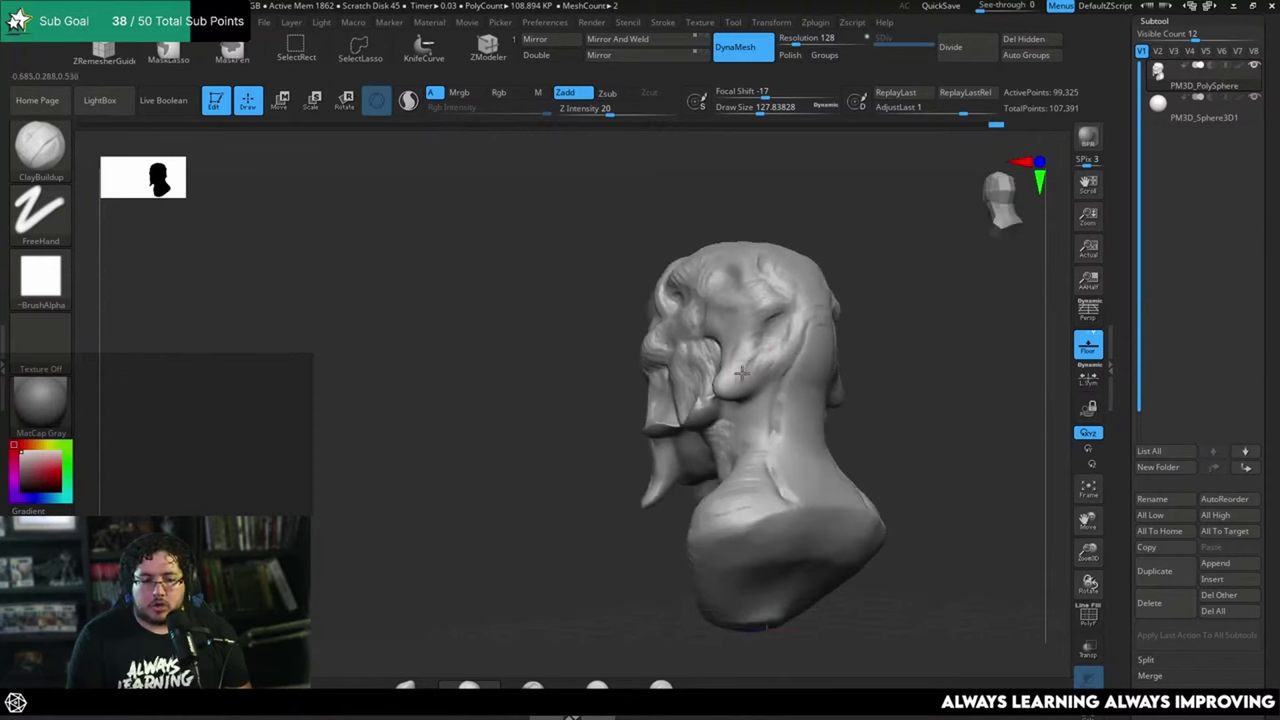
Step: Remesh the head with DynaMesh at resolution 128 and refine the rear lobe with ClayBuildup at about 101 draw size
right_click_drag(741, 373, 861, 351)
mouse_move(887, 380)
left_mouse_down()
mouse_move(891, 417)
mouse_move(742, 437)
left_mouse_up()
key("s")
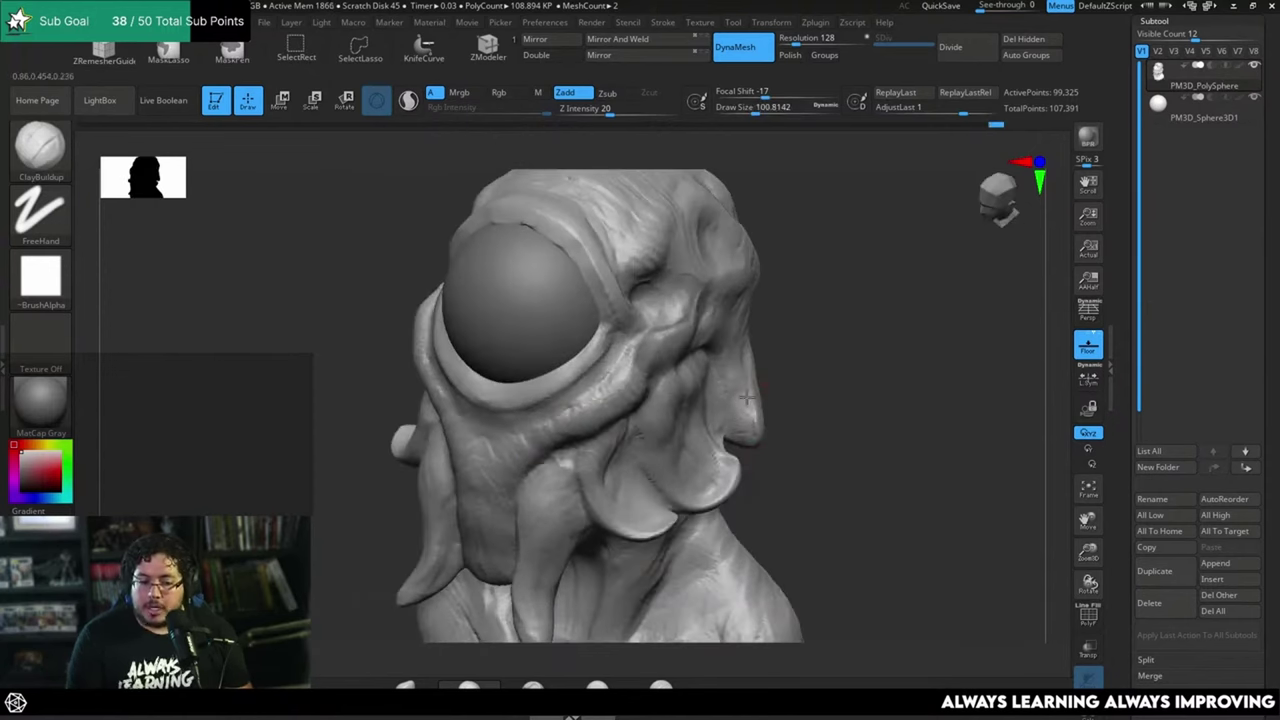
mouse_move(820, 443)
left_mouse_down()
mouse_move(797, 443)
mouse_move(748, 400)
left_mouse_up()
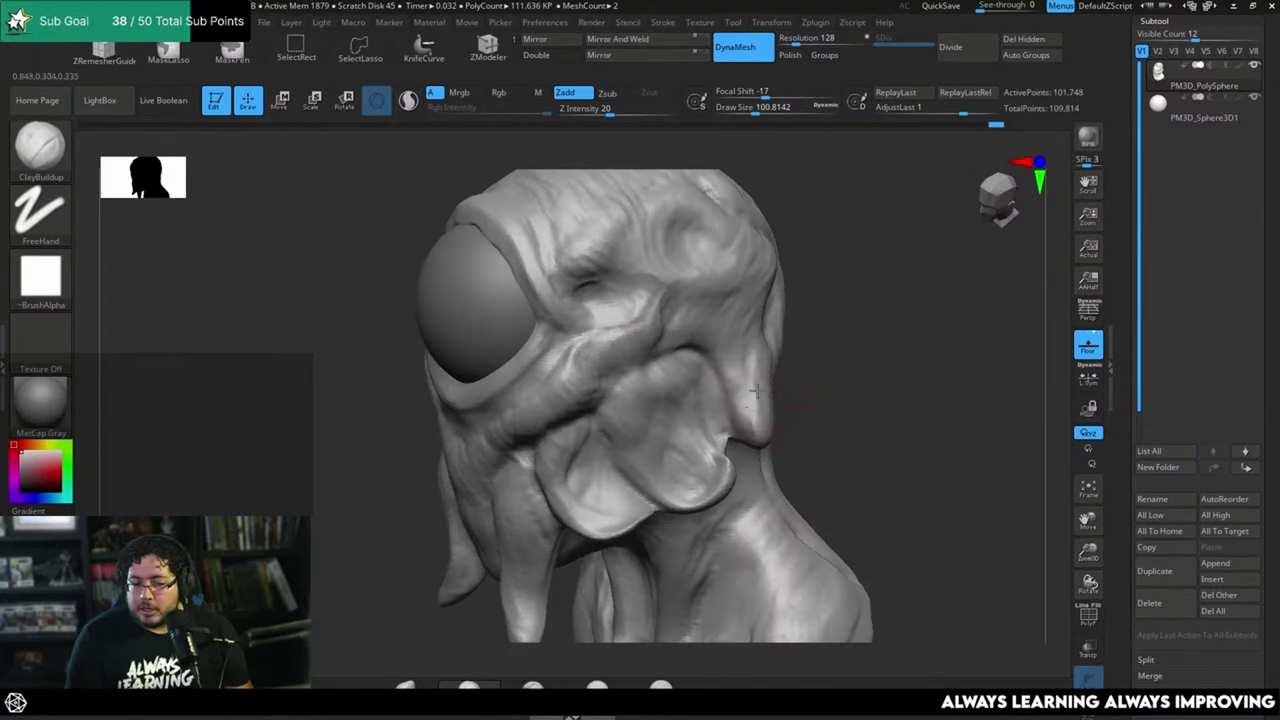
left_click_drag(850, 383, 803, 384)
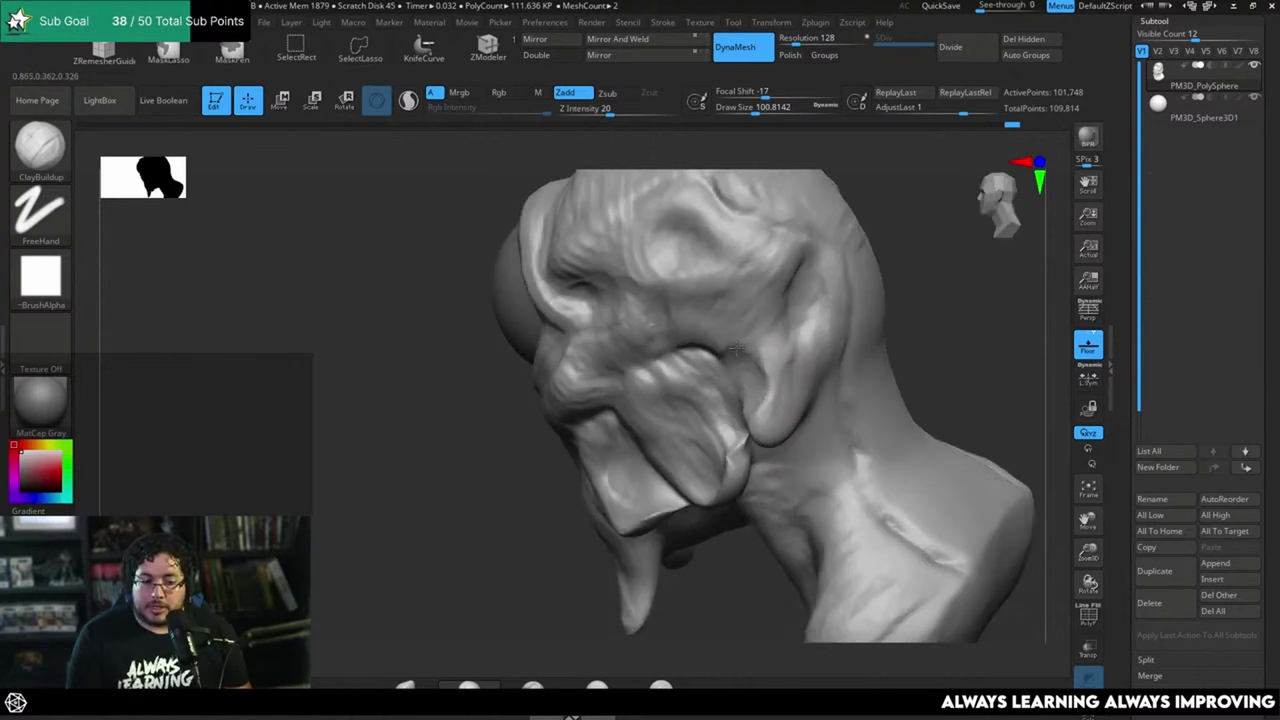
Step: Build up the skin joining the underside of the rear lobe to the neck with ClayBuildup at about 101 draw size
mouse_move(960, 309)
left_mouse_down()
mouse_move(780, 410)
mouse_move(795, 405)
mouse_move(800, 420)
mouse_move(748, 450)
left_mouse_up()
right_click_drag(748, 450, 769, 400)
mouse_move(750, 450)
left_mouse_down()
mouse_move(774, 437)
mouse_move(798, 448)
mouse_move(800, 495)
mouse_move(786, 391)
mouse_move(783, 429)
mouse_move(812, 406)
mouse_move(817, 349)
mouse_move(791, 383)
mouse_move(809, 351)
left_mouse_up()
right_click_drag(809, 351, 839, 354)
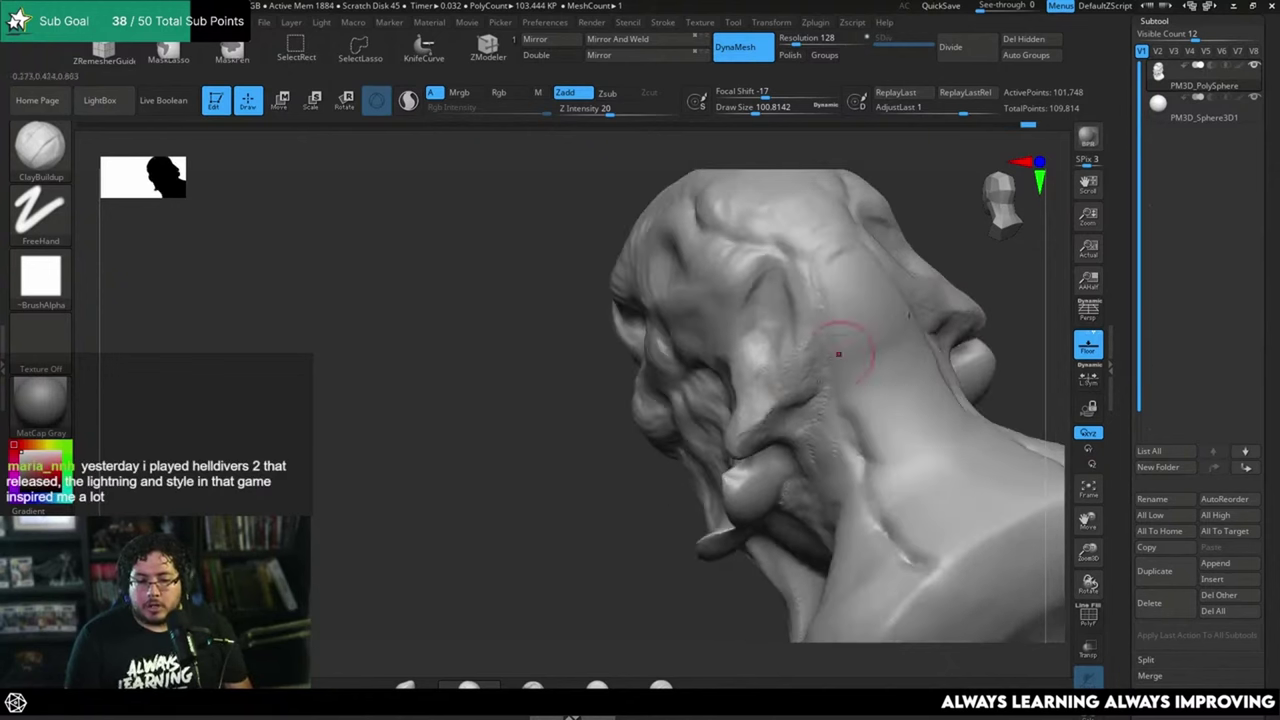
left_click_drag(805, 393, 833, 424)
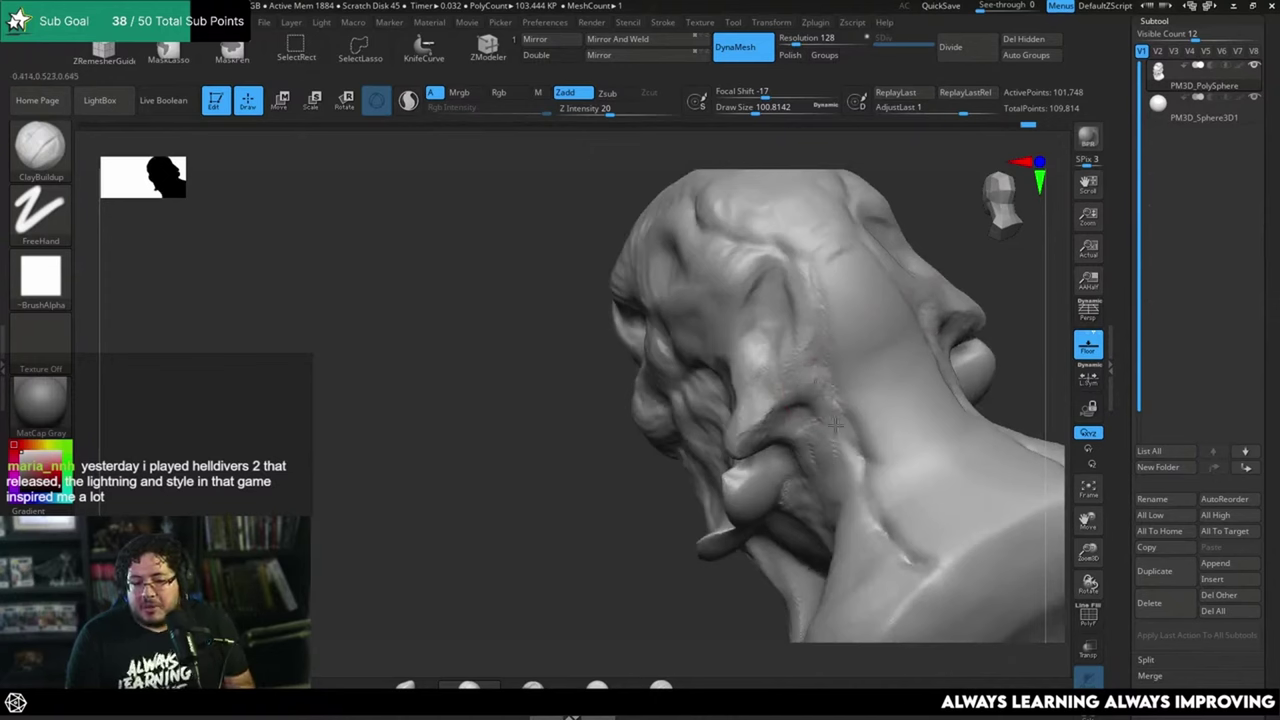
mouse_move(985, 351)
right_mouse_down()
mouse_move(1010, 300)
mouse_move(994, 343)
mouse_move(969, 306)
mouse_move(807, 465)
mouse_move(970, 420)
mouse_move(871, 420)
mouse_move(937, 428)
mouse_move(815, 272)
right_mouse_up()
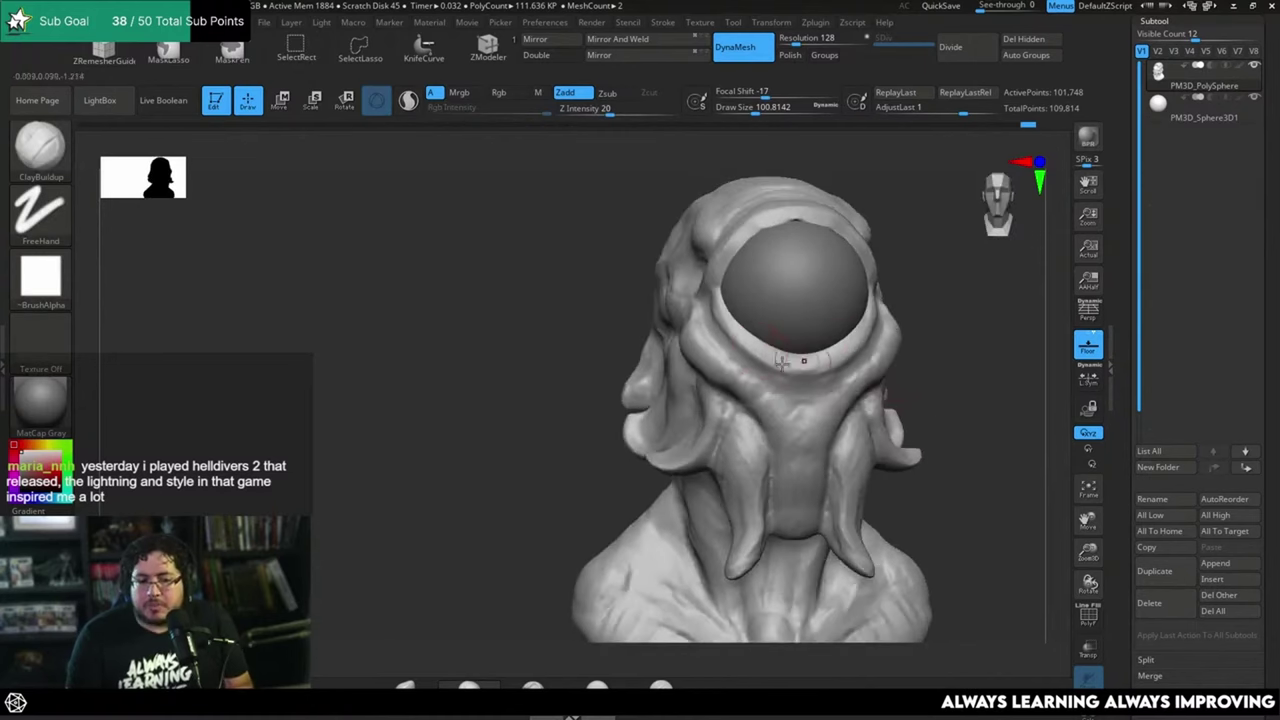
Step: Carve a crease below the lower eyelid rim with DamStandard at a draw size of about 62
key("b")
key("d")
key("s")
key("space")
left_click_drag(729, 343, 815, 413)
right_click_drag(881, 380, 822, 322)
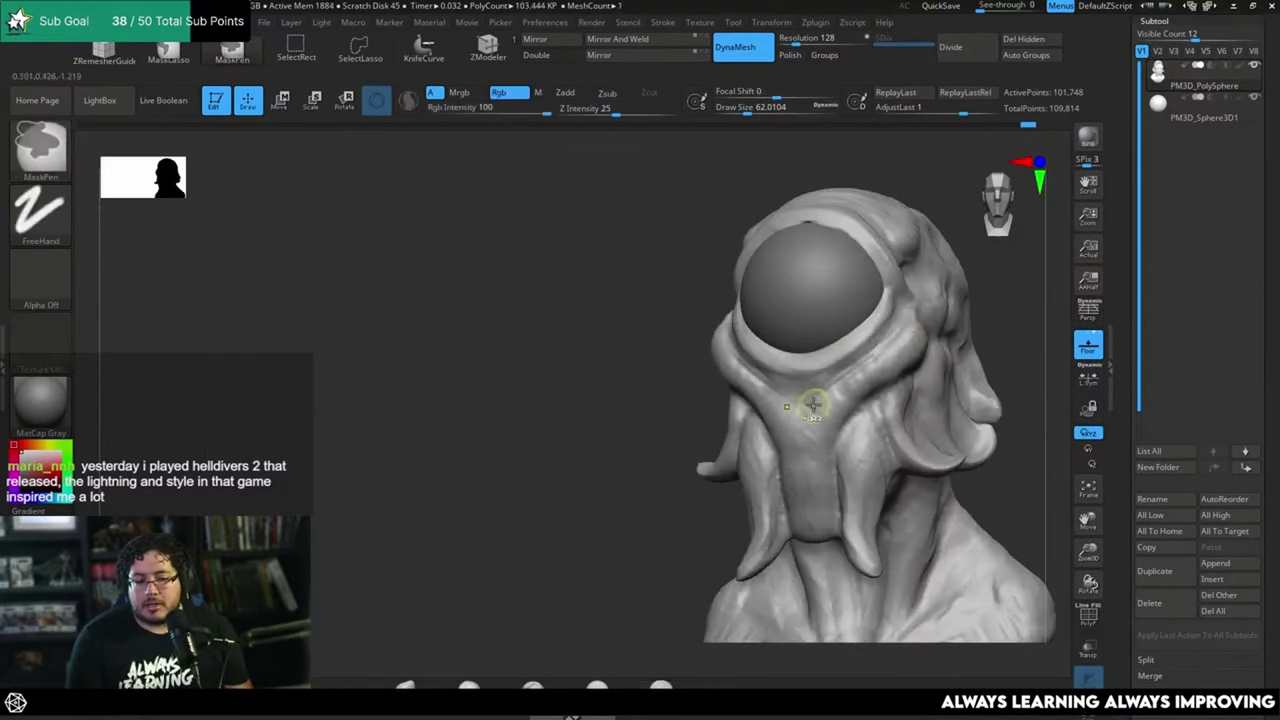
left_click_drag(840, 382, 800, 384)
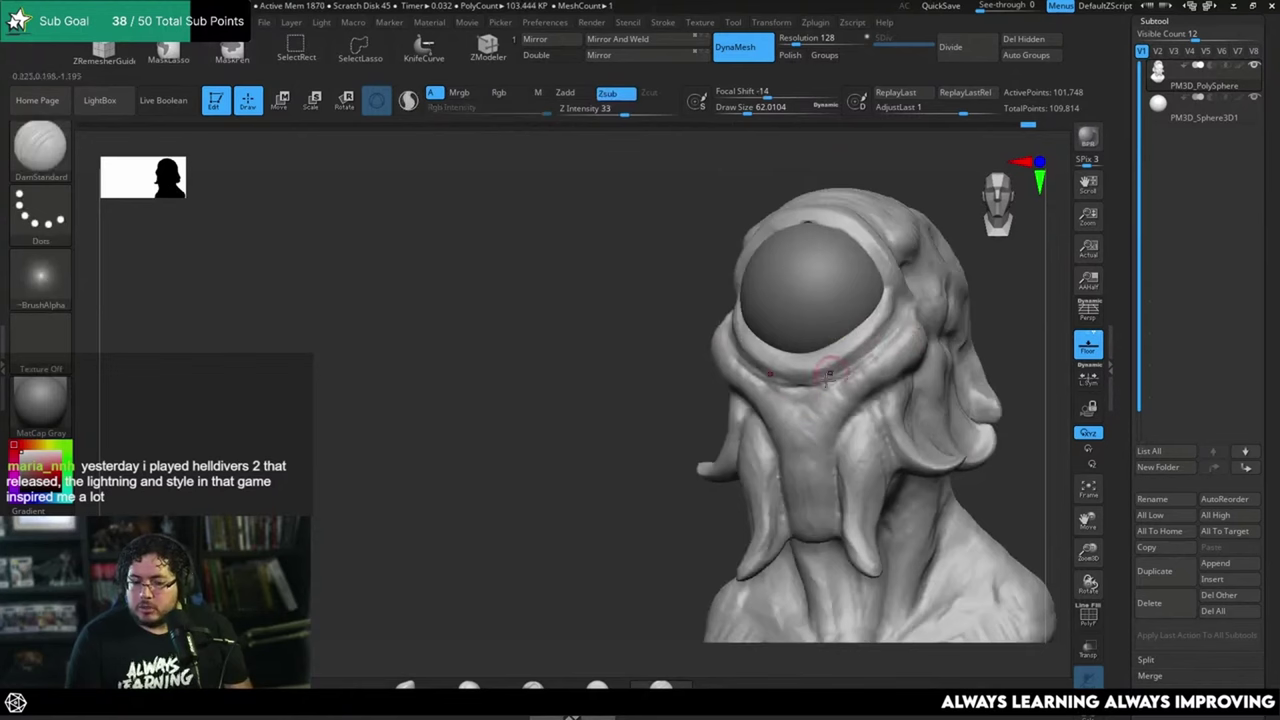
right_click_drag(931, 303, 1000, 274)
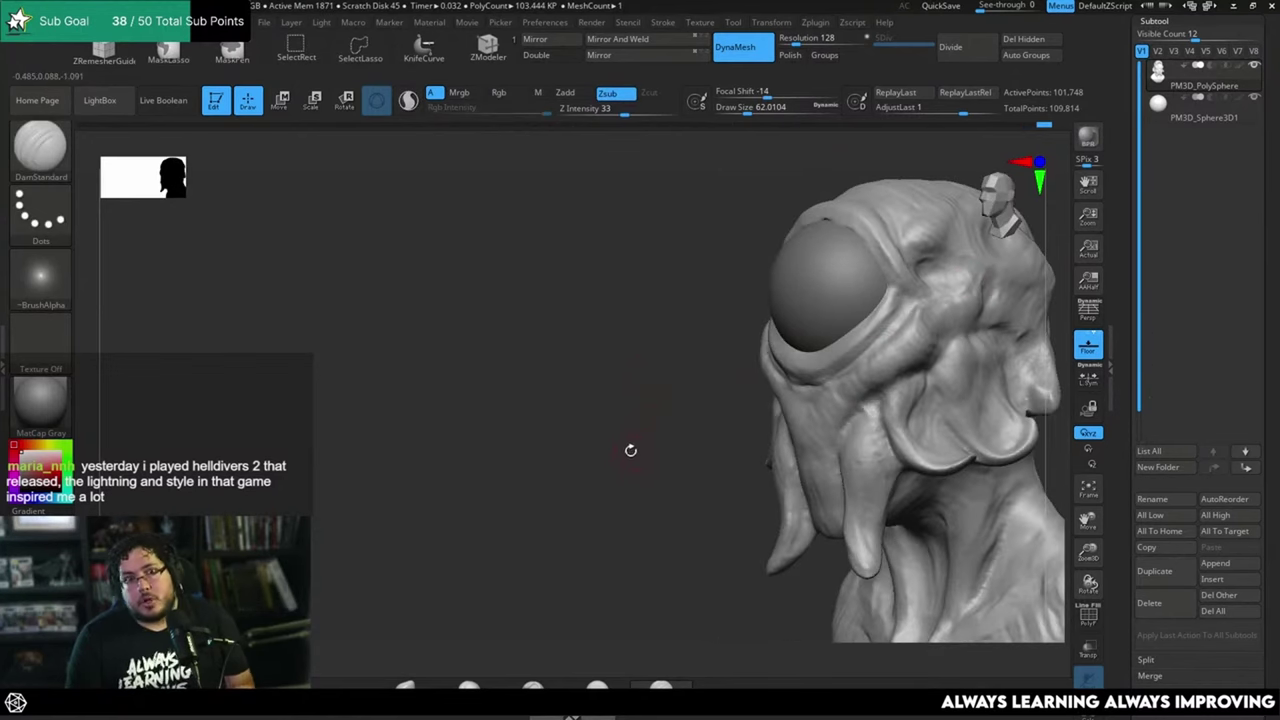
Step: Smooth the centre of the upper eyelid rim, switching to ClayBuildup at a draw size of about 62
mouse_move(630, 450)
right_mouse_down()
mouse_move(826, 286)
mouse_move(871, 337)
right_mouse_up()
left_click_drag(800, 314, 782, 310, "shift")
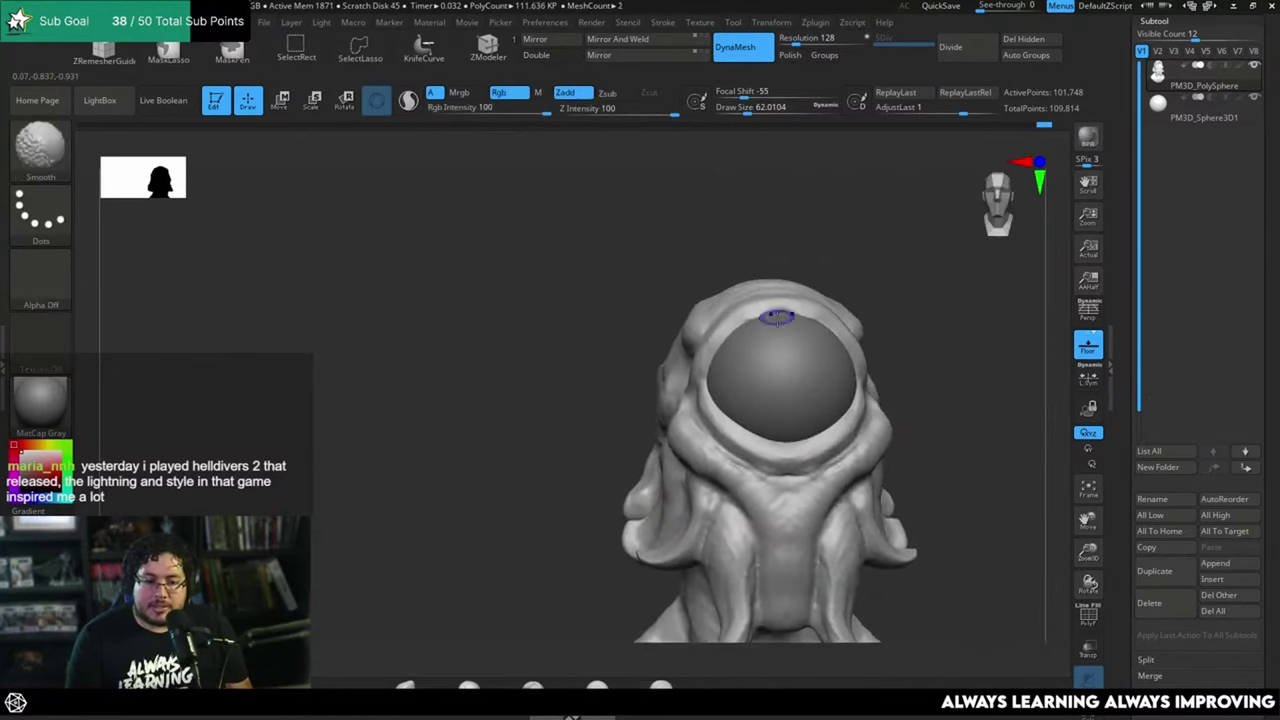
key("b")
key("c")
key("b")
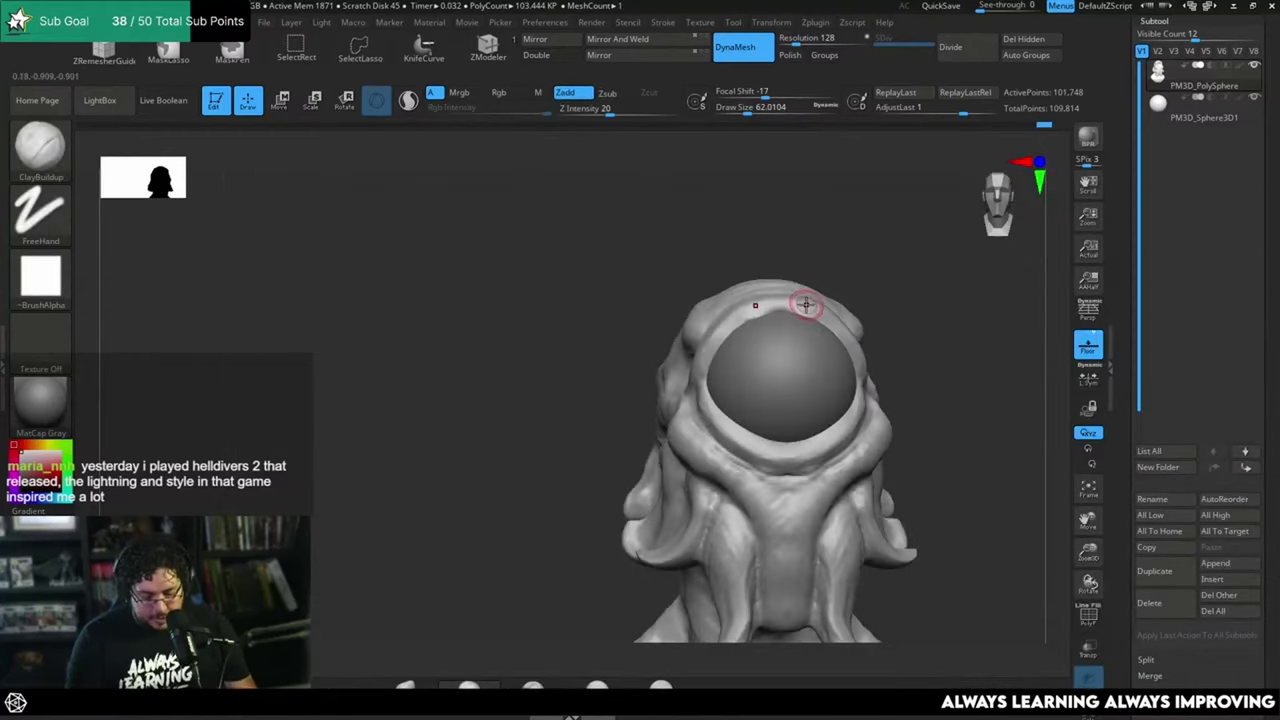
Step: Adjust the shape of the upper eyelid rim's centre with the Move brush at a draw size of about 116
key("b")
key("m")
key("v")
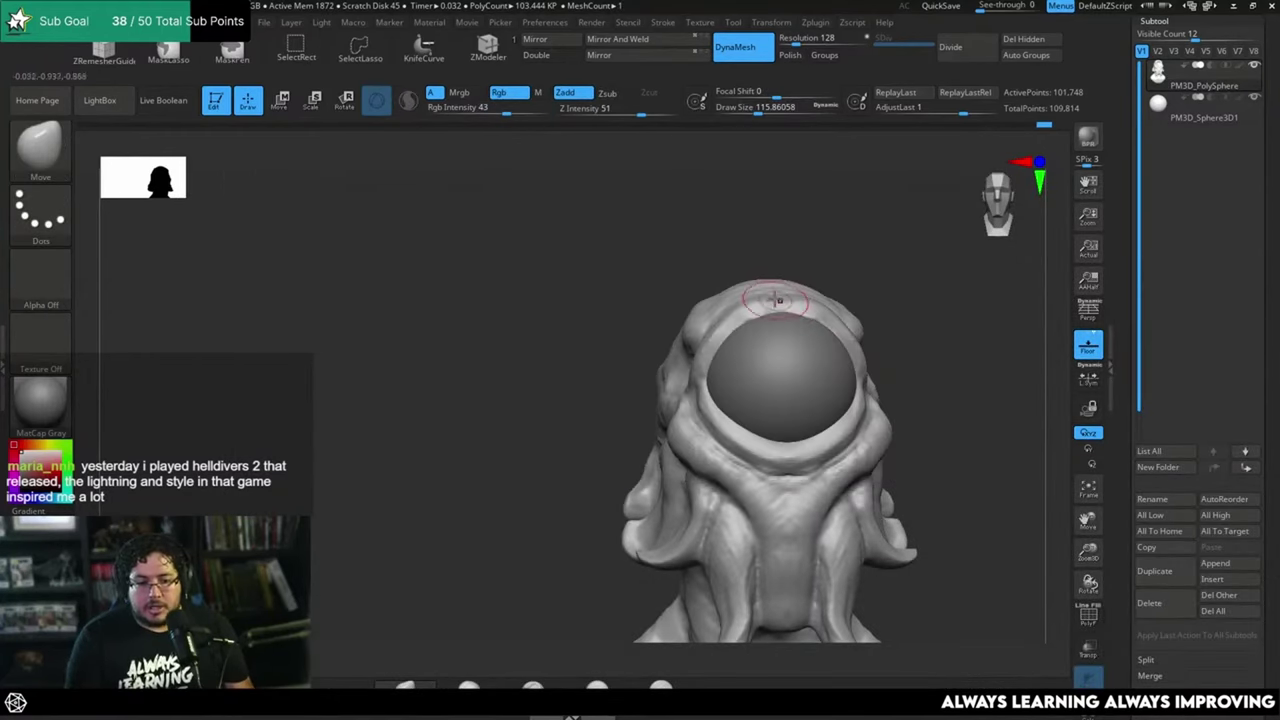
mouse_move(838, 245)
right_mouse_down()
mouse_move(825, 285)
mouse_move(849, 311)
mouse_move(780, 300)
mouse_move(808, 262)
right_mouse_up()
Step: Flatten the top and sides of the eyelid rim with TrimDynamic, reducing the draw size to about 120
key("b")
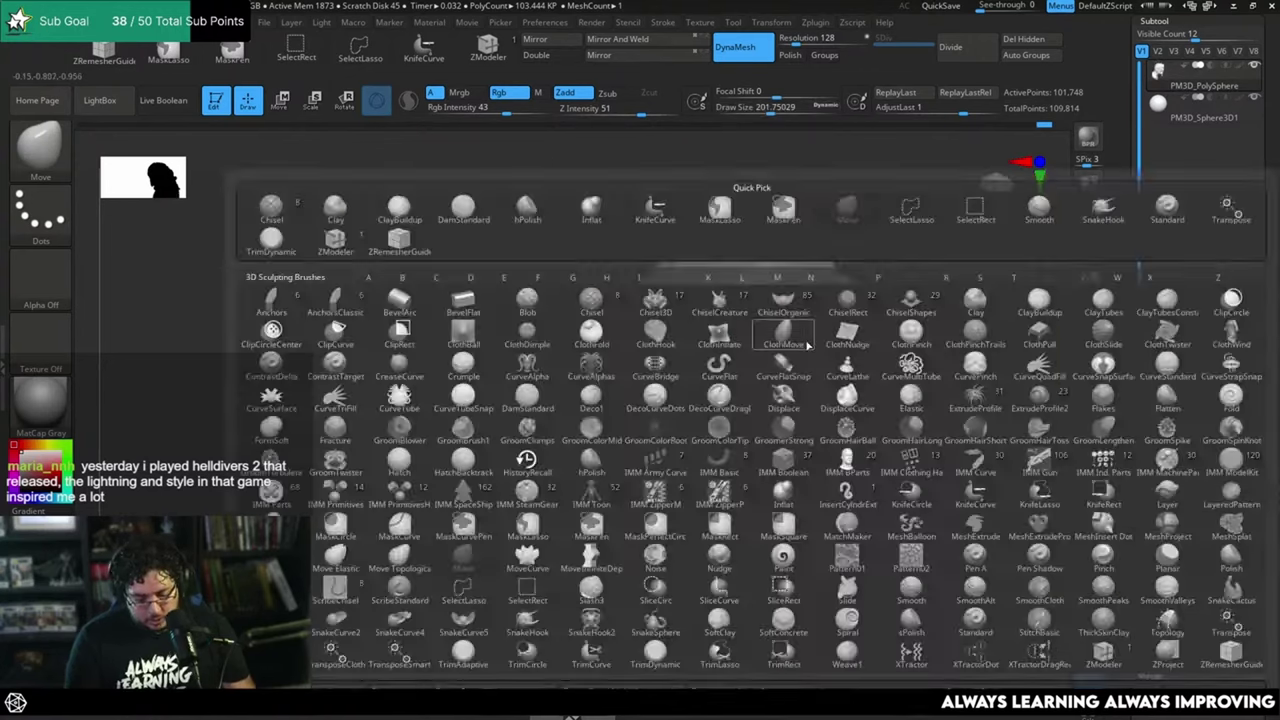
key("t")
key("d")
right_click(810, 314)
right_click_drag(810, 314, 844, 243)
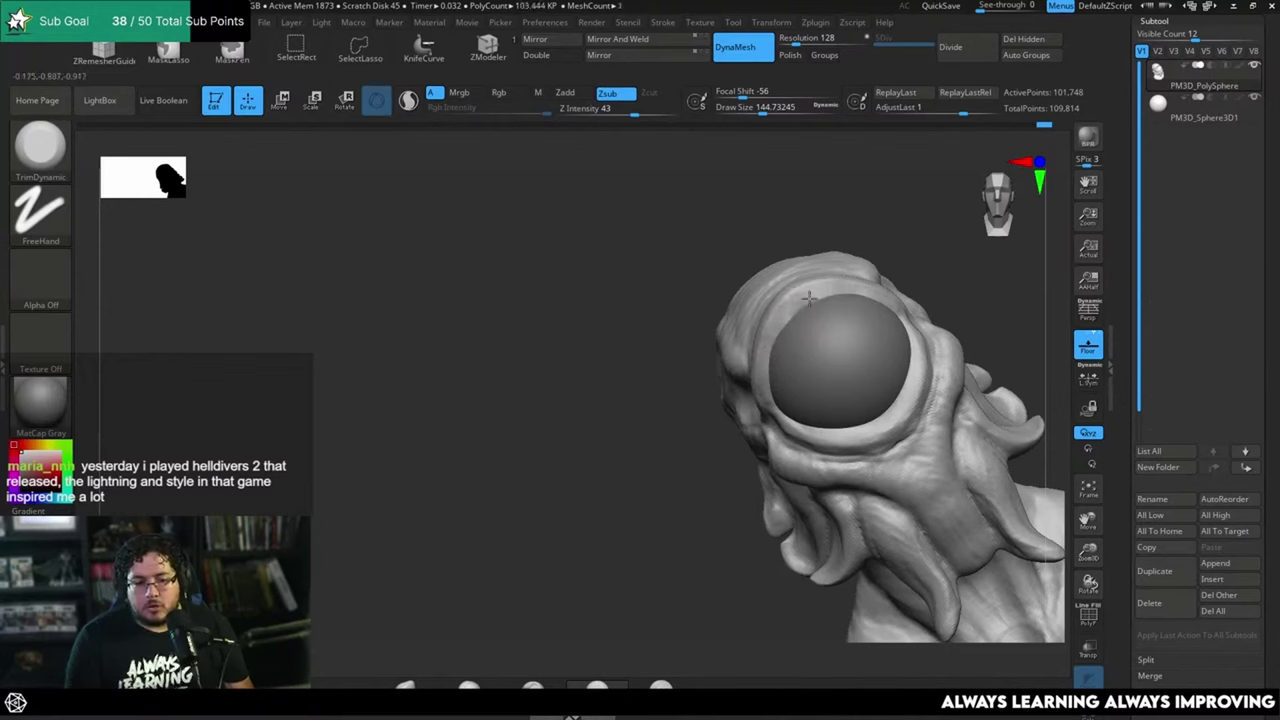
right_click_drag(711, 440, 778, 339)
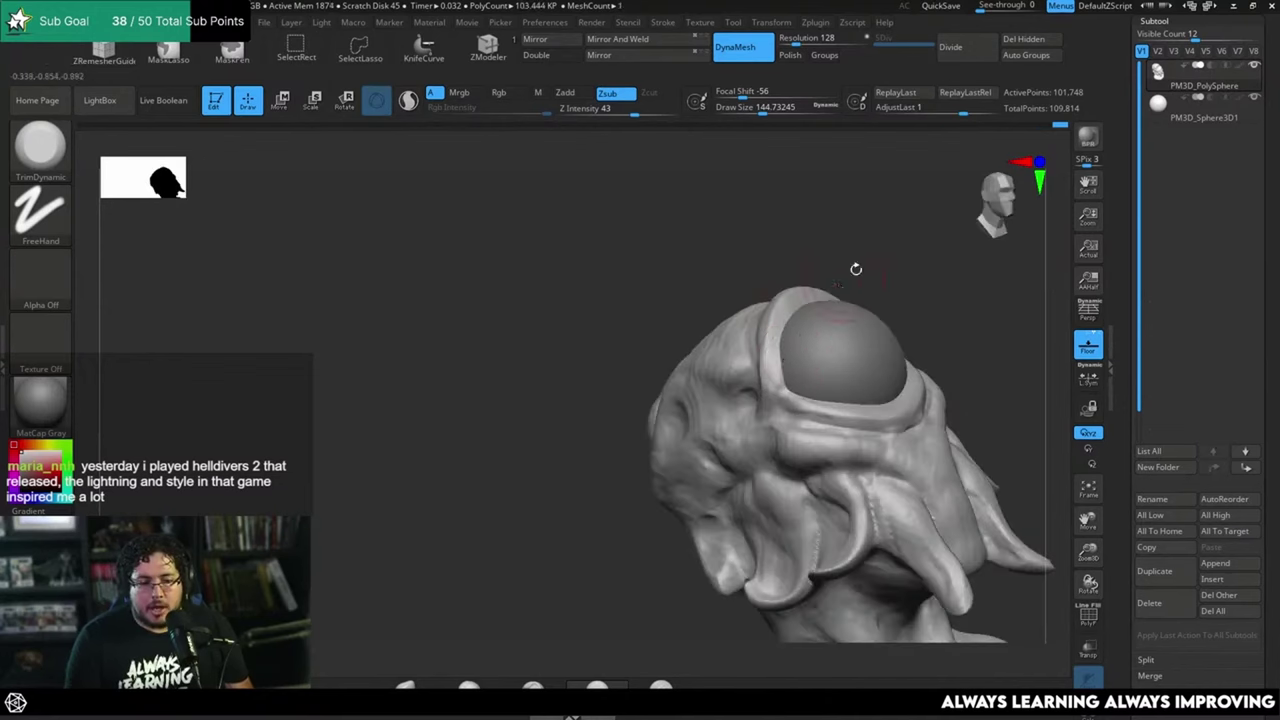
right_click_drag(856, 269, 906, 284)
key("space")
left_click_drag(768, 311, 758, 311)
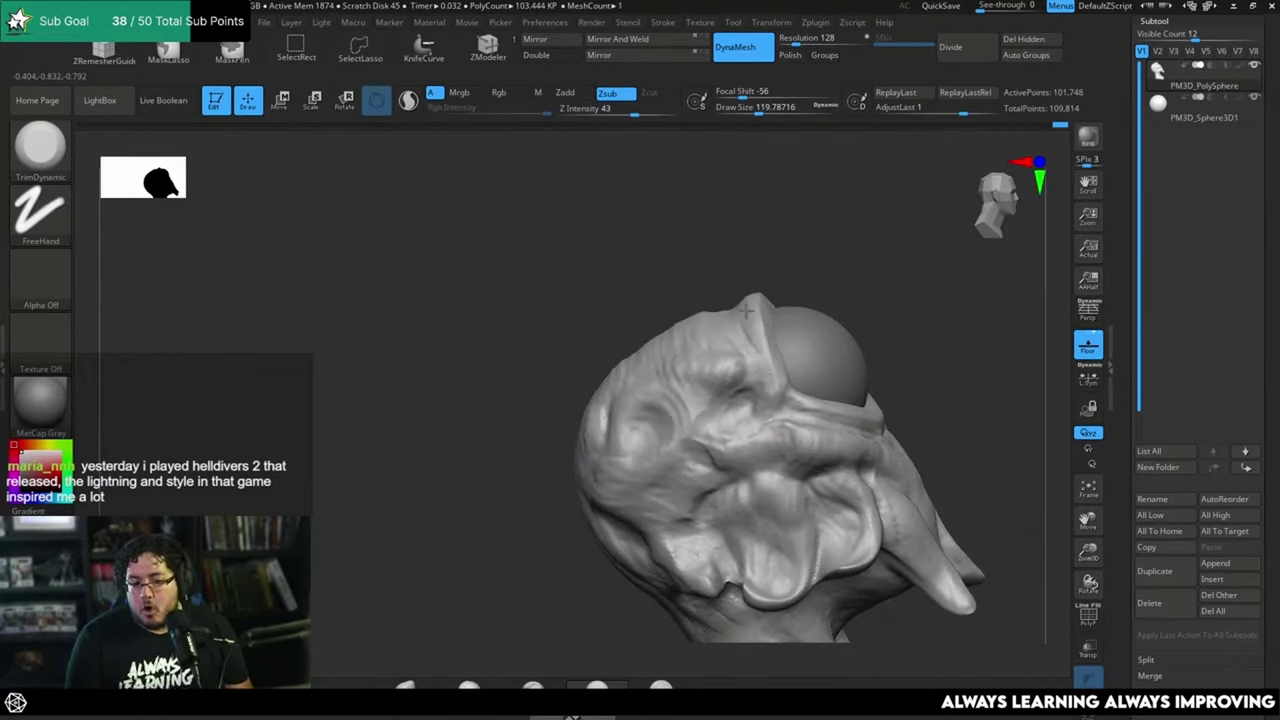
right_click_drag(762, 250, 771, 320)
left_click_drag(731, 284, 744, 310)
right_click_drag(735, 290, 757, 240)
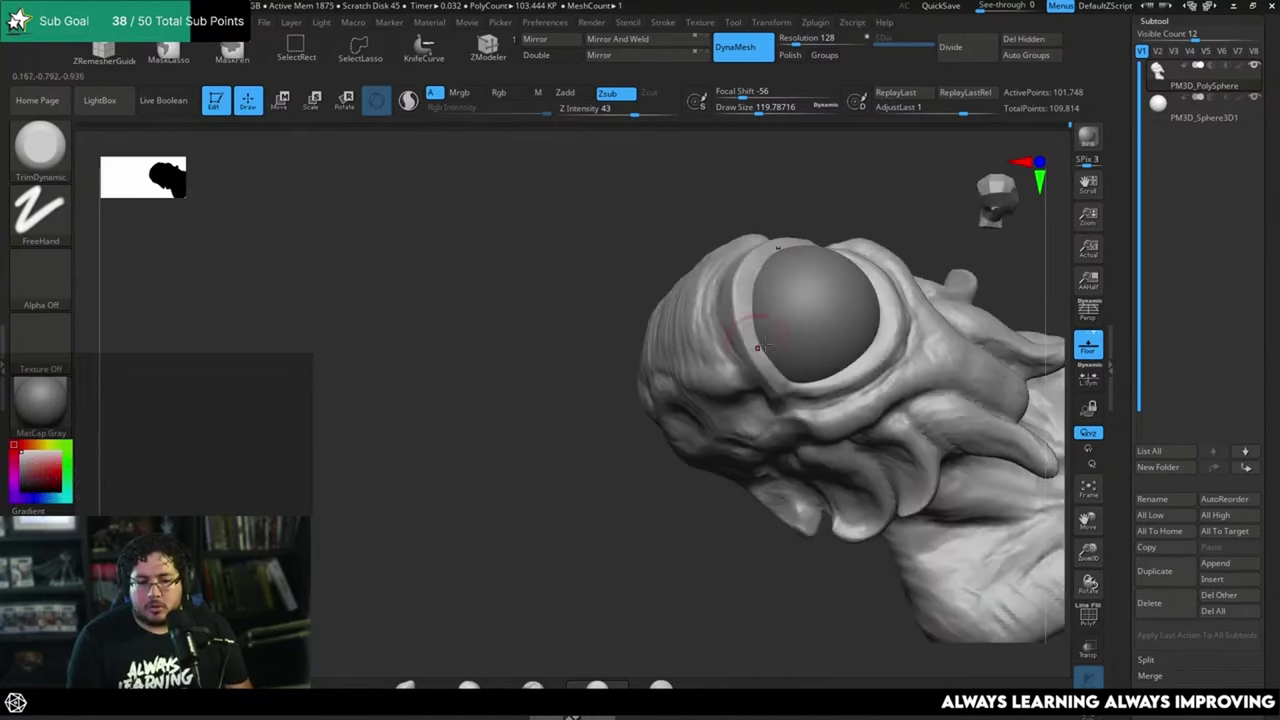
mouse_move(672, 551)
right_mouse_down()
mouse_move(677, 357)
mouse_move(871, 314)
mouse_move(834, 323)
mouse_move(861, 303)
mouse_move(856, 267)
right_mouse_up()
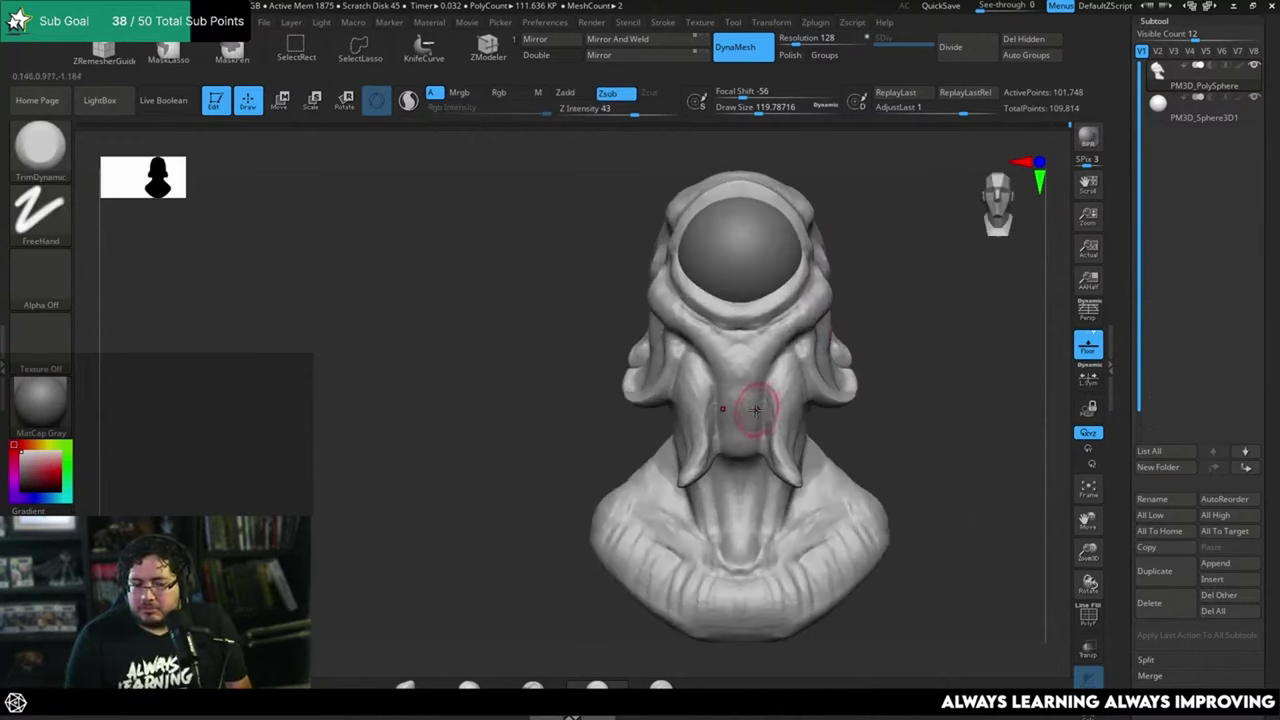
right_click_drag(895, 325, 897, 354)
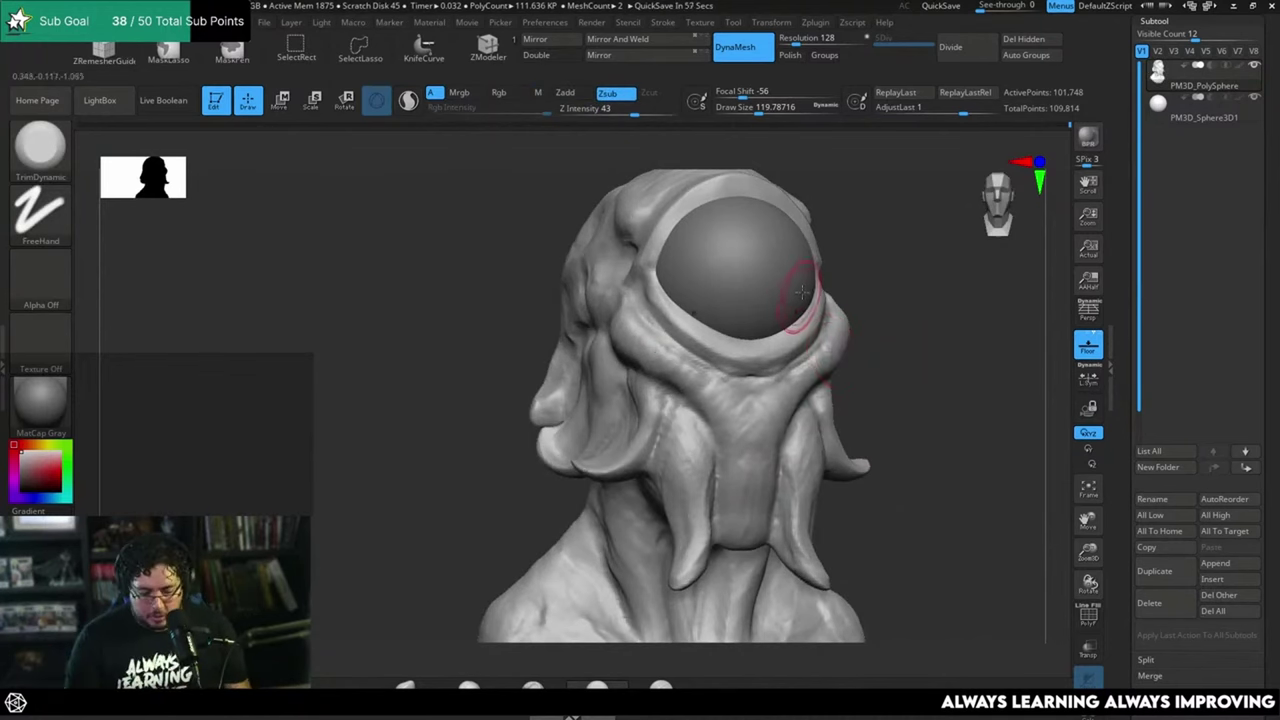
key("b")
key("c")
key("b")
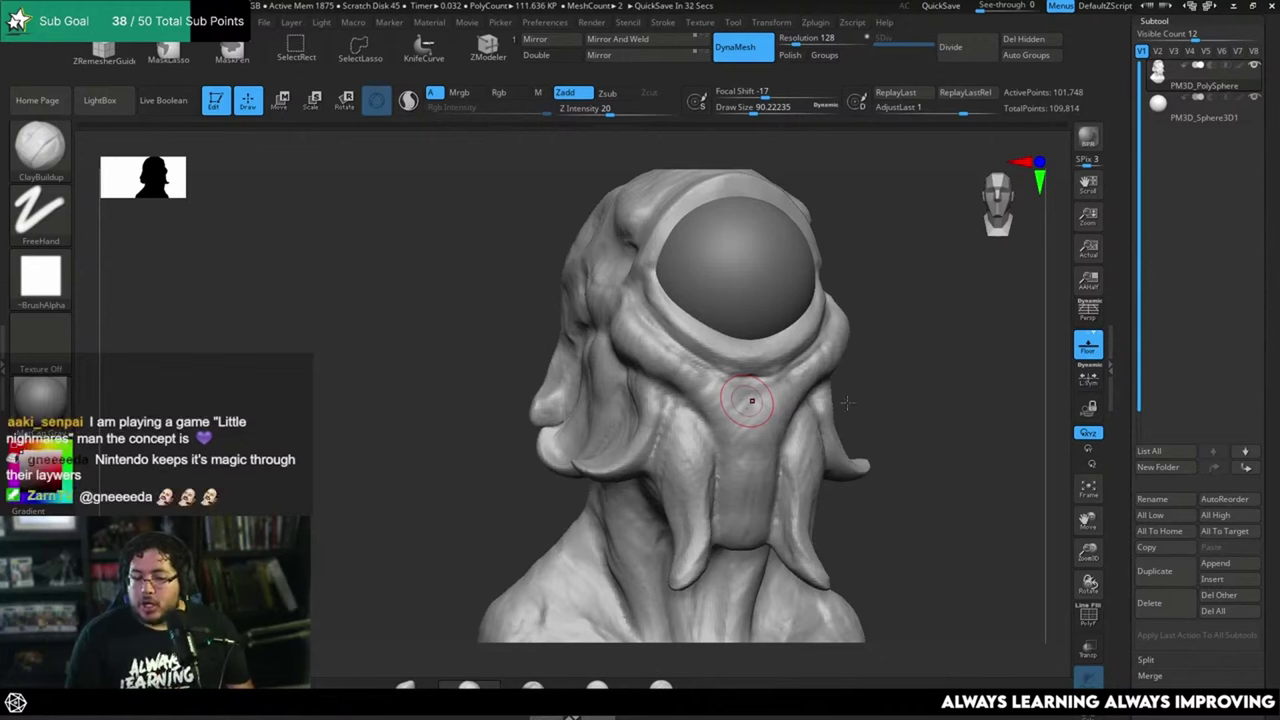
mouse_move(880, 418)
left_mouse_down()
mouse_move(891, 423)
mouse_move(837, 436)
left_mouse_up()
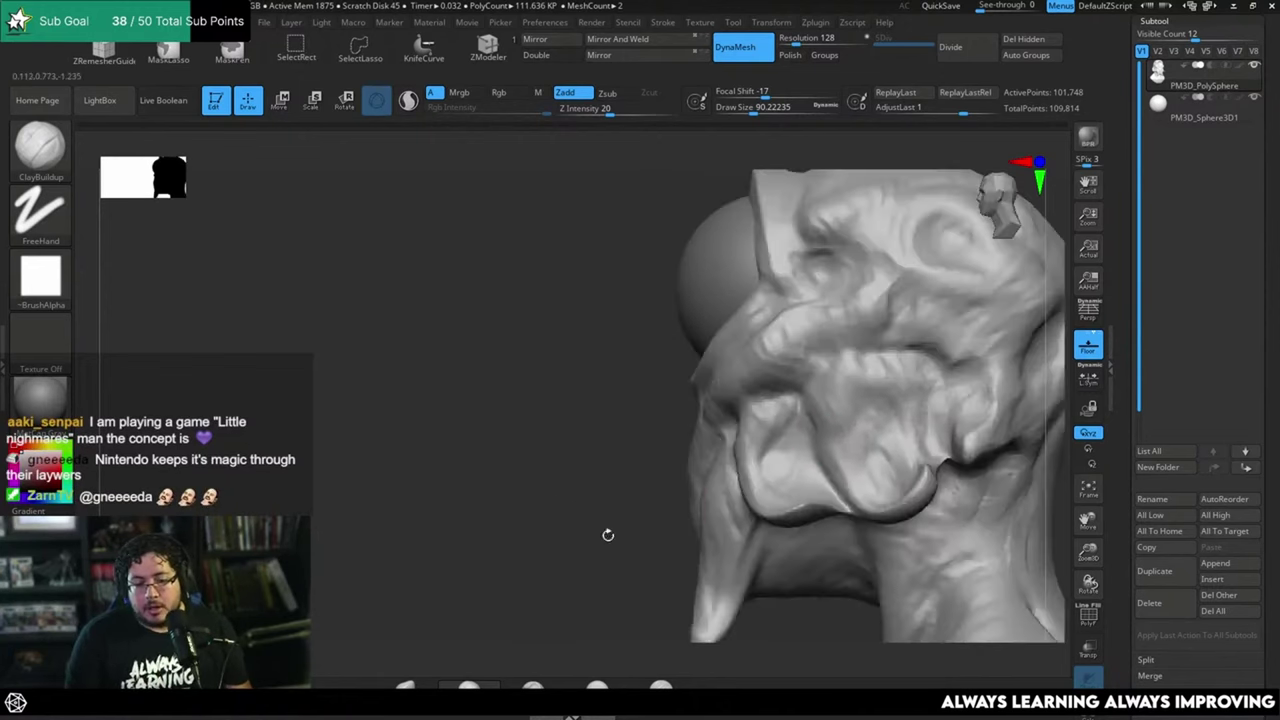
left_click_drag(606, 534, 606, 420, "alt")
mouse_move(880, 400)
left_mouse_down("shift")
mouse_move(943, 357)
mouse_move(919, 341)
mouse_move(880, 400)
left_mouse_up("shift")
left_click_drag(880, 400, 930, 328)
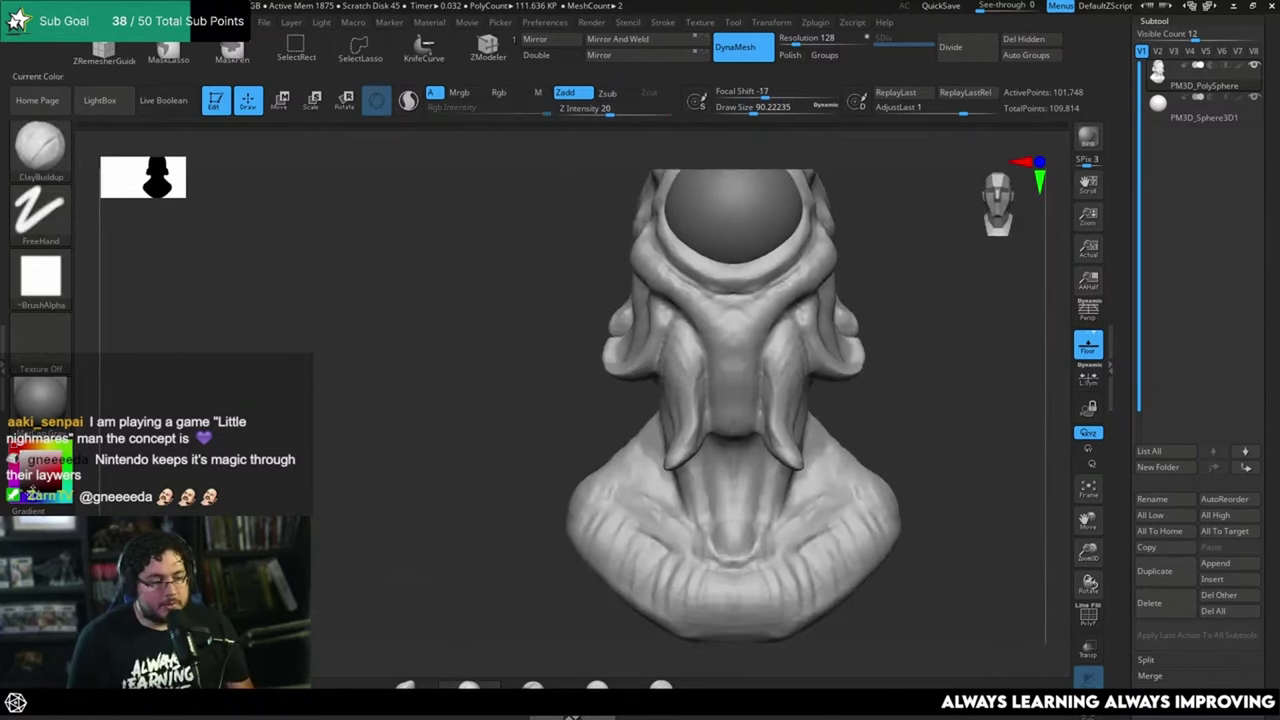
Step: Change the current colour to a muted blue-grey to tint the whole bust
left_click(33, 490)
left_click(27, 472)
left_click(30, 497)
left_click(37, 483)
mouse_move(35, 480)
left_mouse_down()
mouse_move(36, 456)
mouse_move(48, 497)
left_mouse_up()
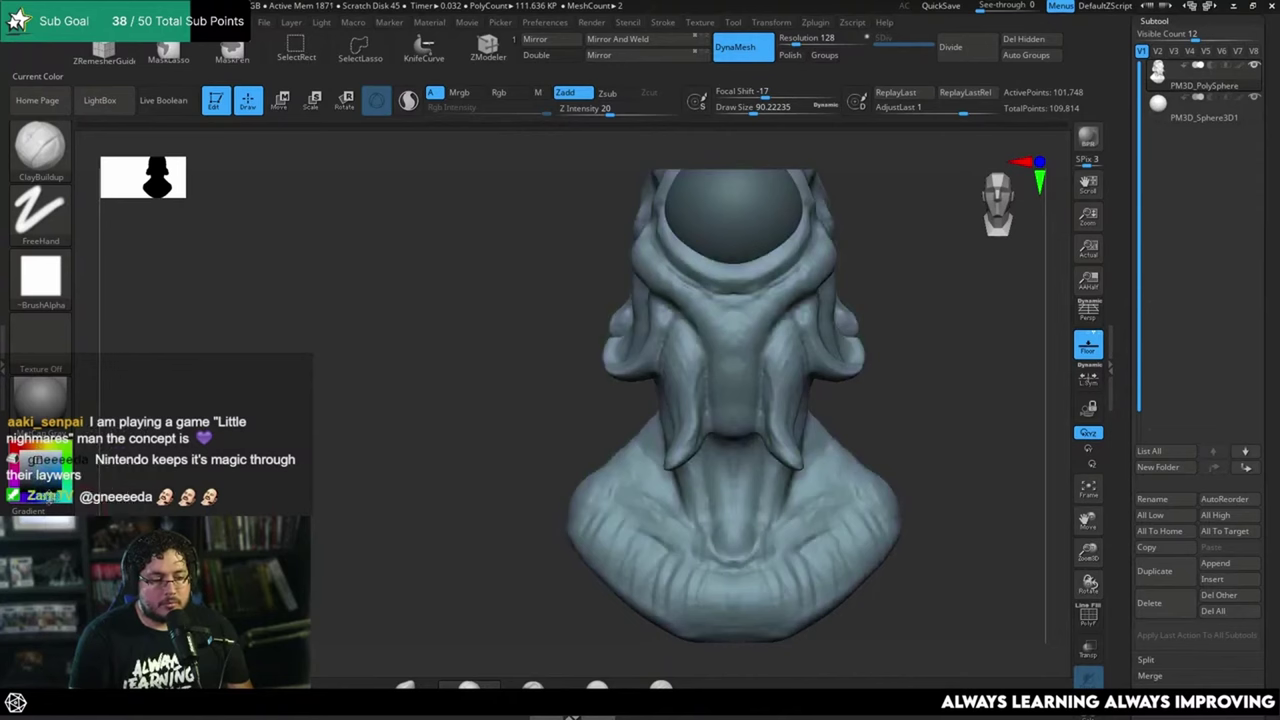
Step: Build up the side of the neck where it meets the shoulder with ClayBuildup at a draw size of about 124
mouse_move(474, 420)
left_mouse_down()
mouse_move(935, 353)
mouse_move(938, 388)
mouse_move(880, 345)
mouse_move(961, 407)
mouse_move(966, 320)
mouse_move(946, 314)
mouse_move(883, 423)
left_mouse_up()
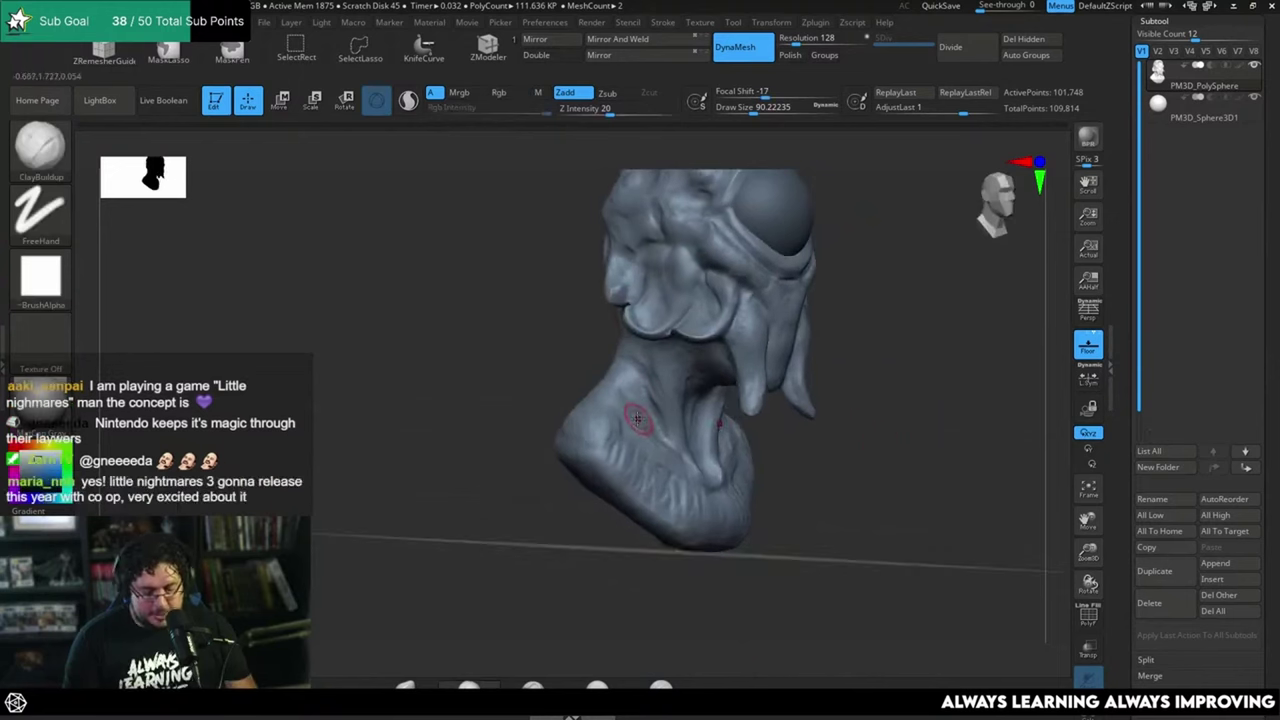
key("b")
key("c")
key("b")
key("space")
left_click_drag(633, 404, 640, 400)
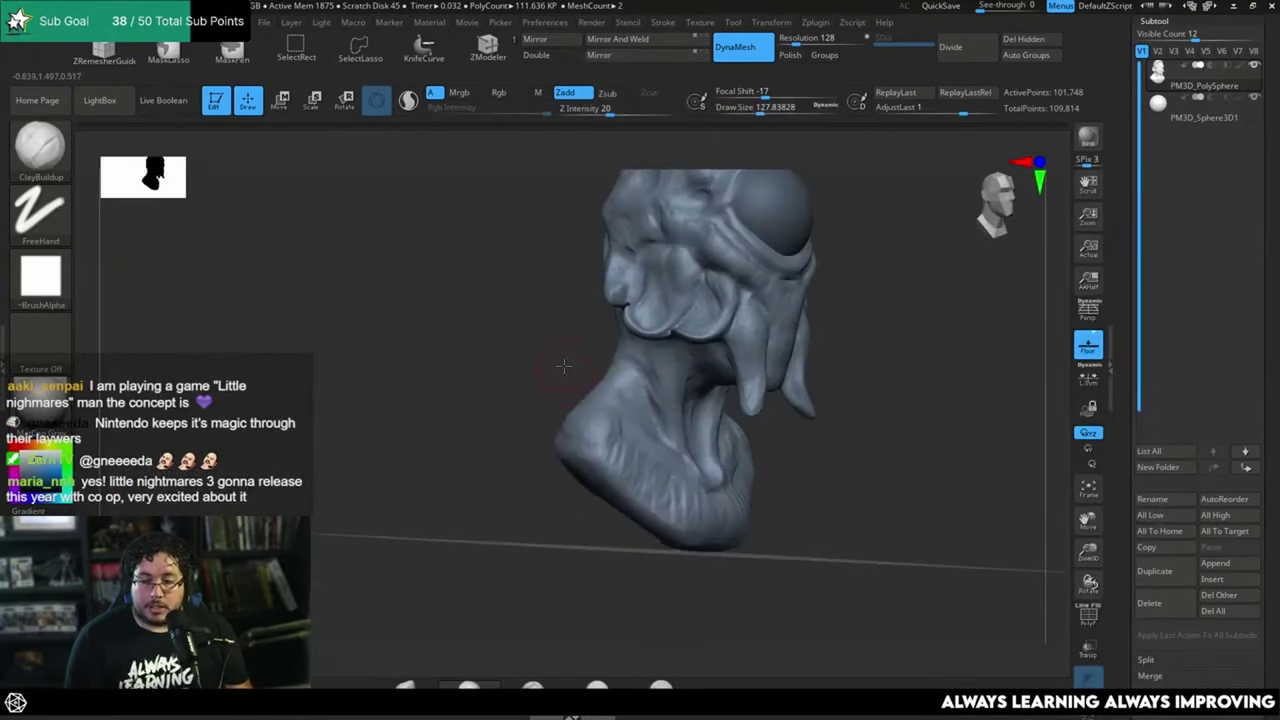
mouse_move(563, 366)
left_mouse_down()
mouse_move(606, 380)
mouse_move(614, 406)
mouse_move(623, 391)
left_mouse_up()
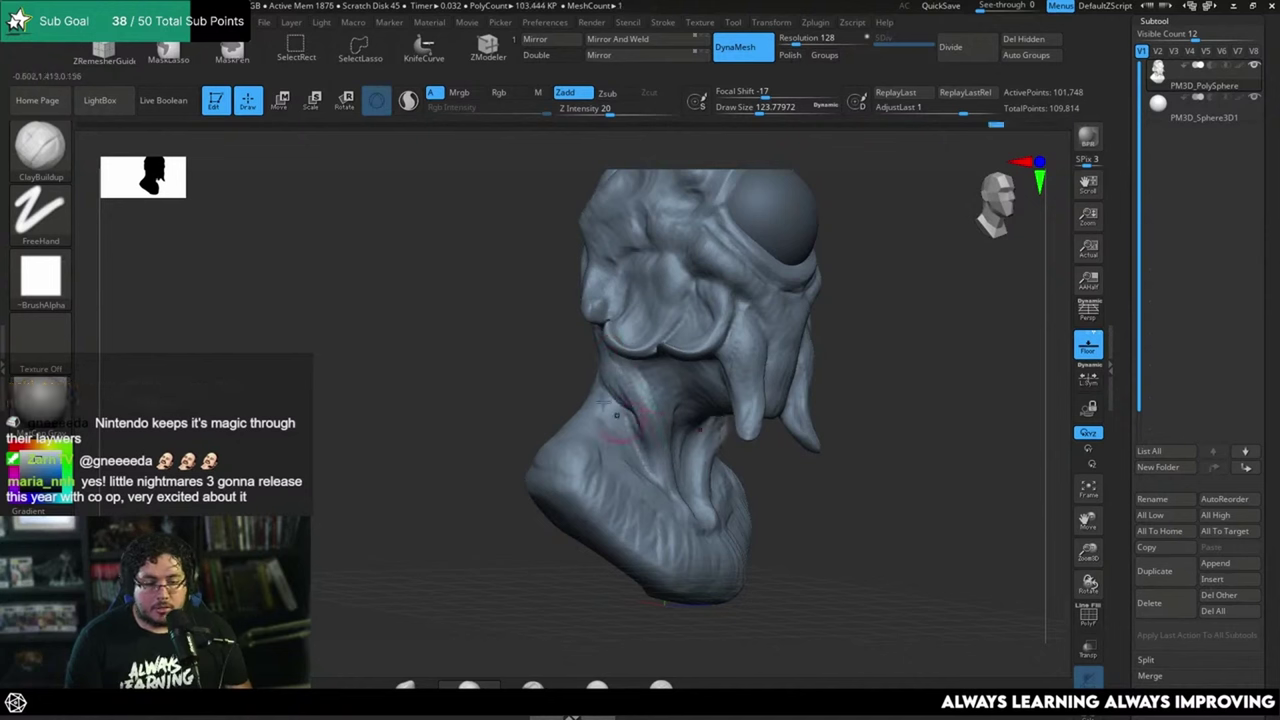
mouse_move(603, 402)
right_mouse_down()
mouse_move(632, 425)
mouse_move(600, 445)
mouse_move(627, 438)
right_mouse_up()
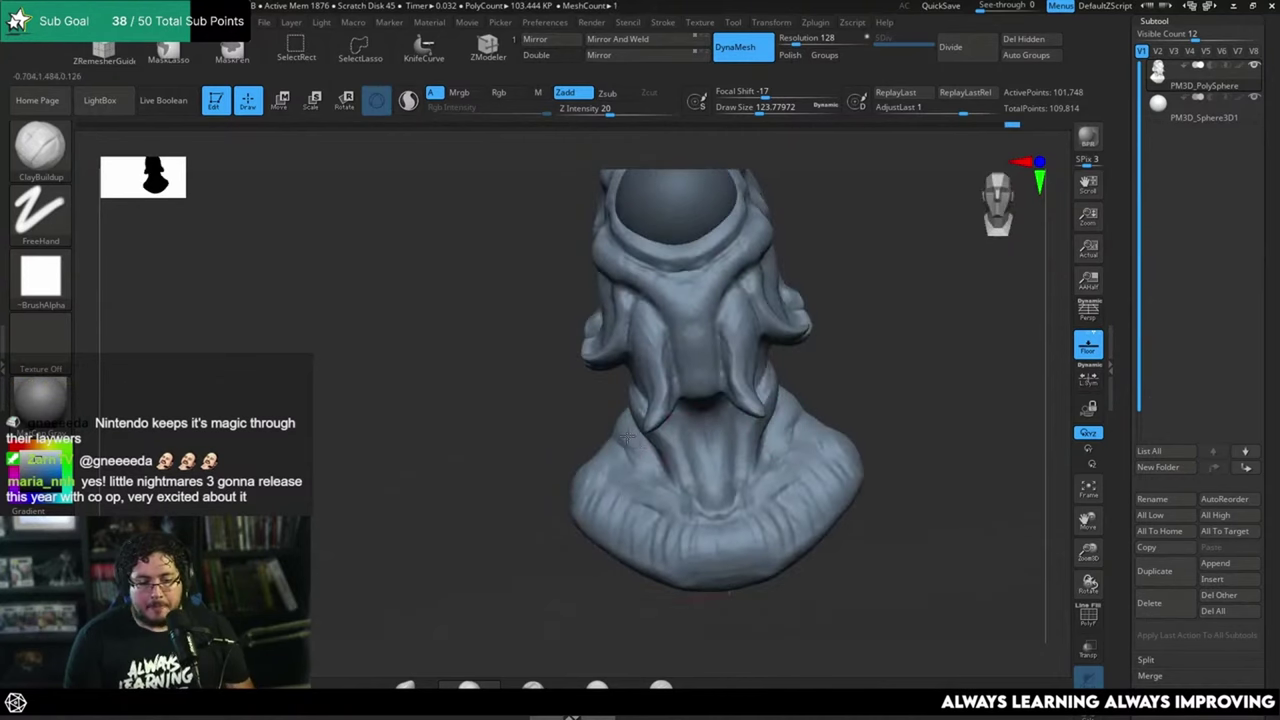
left_click_drag(627, 437, 664, 478)
left_click_drag(925, 345, 795, 374)
Step: Add skin folds to the neck beneath the side flaps with ClayBuildup at a draw size of about 80
key("bracketleft")
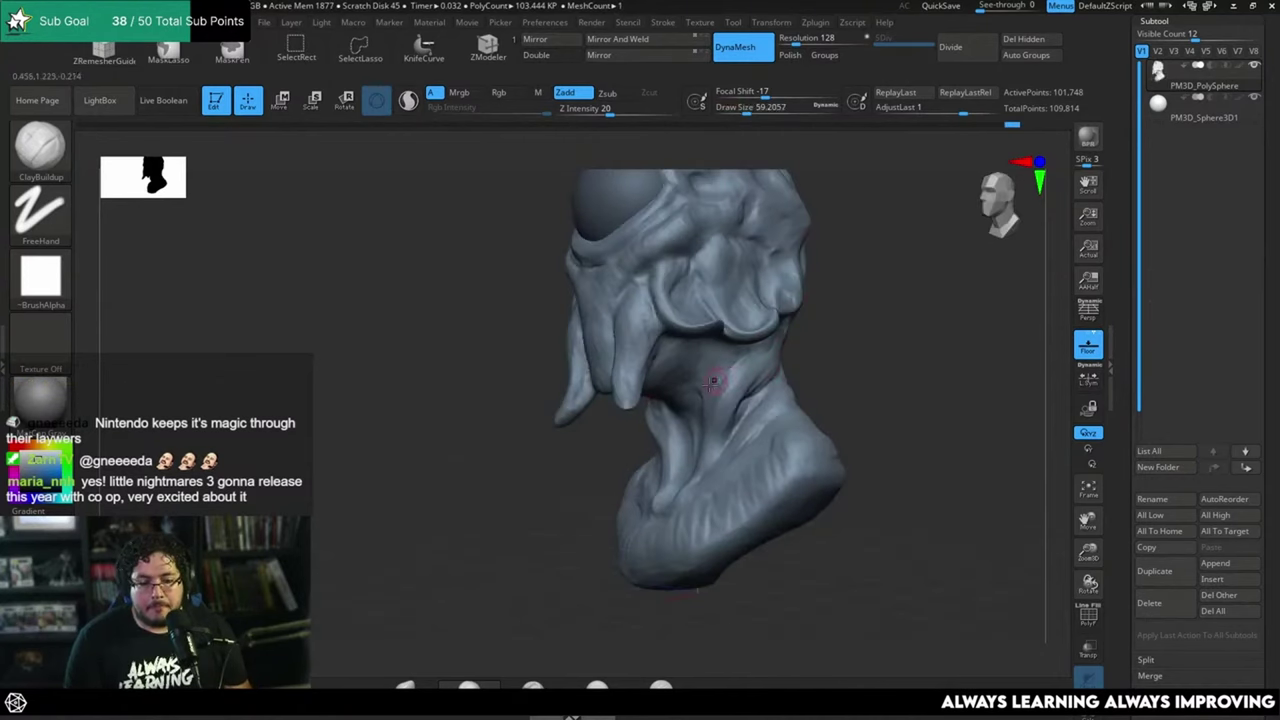
key("space")
left_click_drag(718, 362, 728, 361)
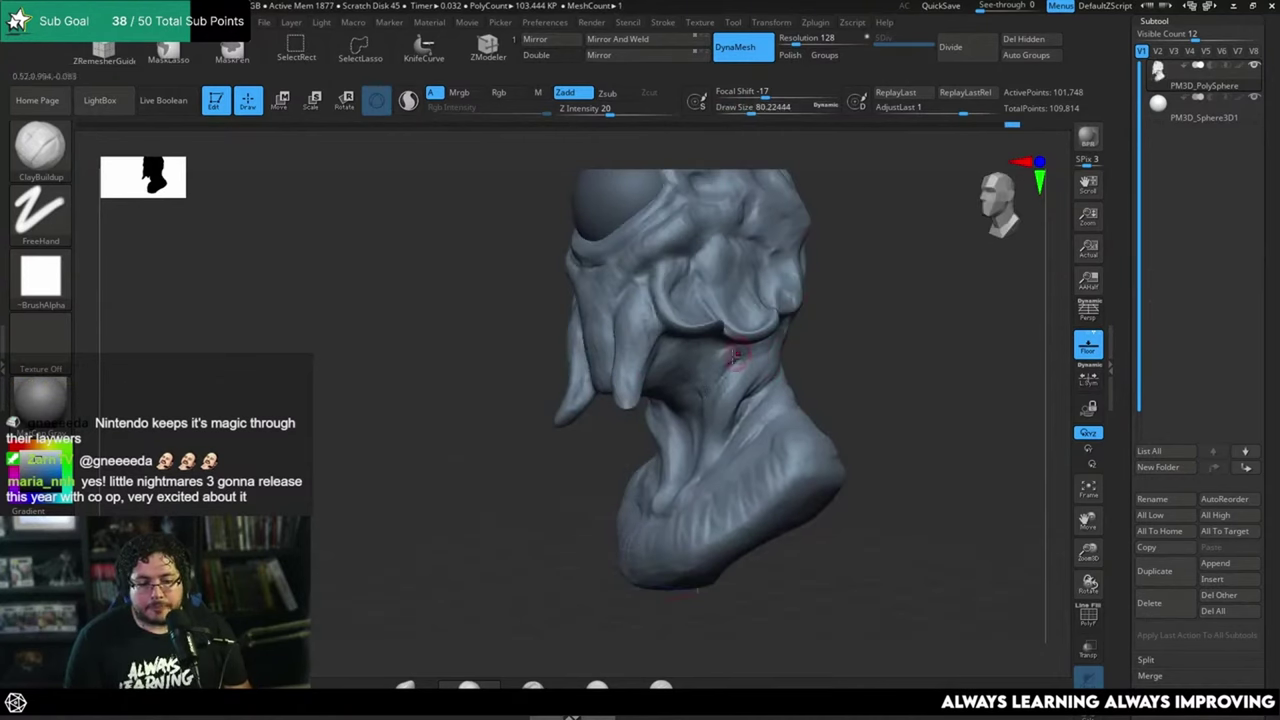
left_click_drag(846, 372, 881, 388)
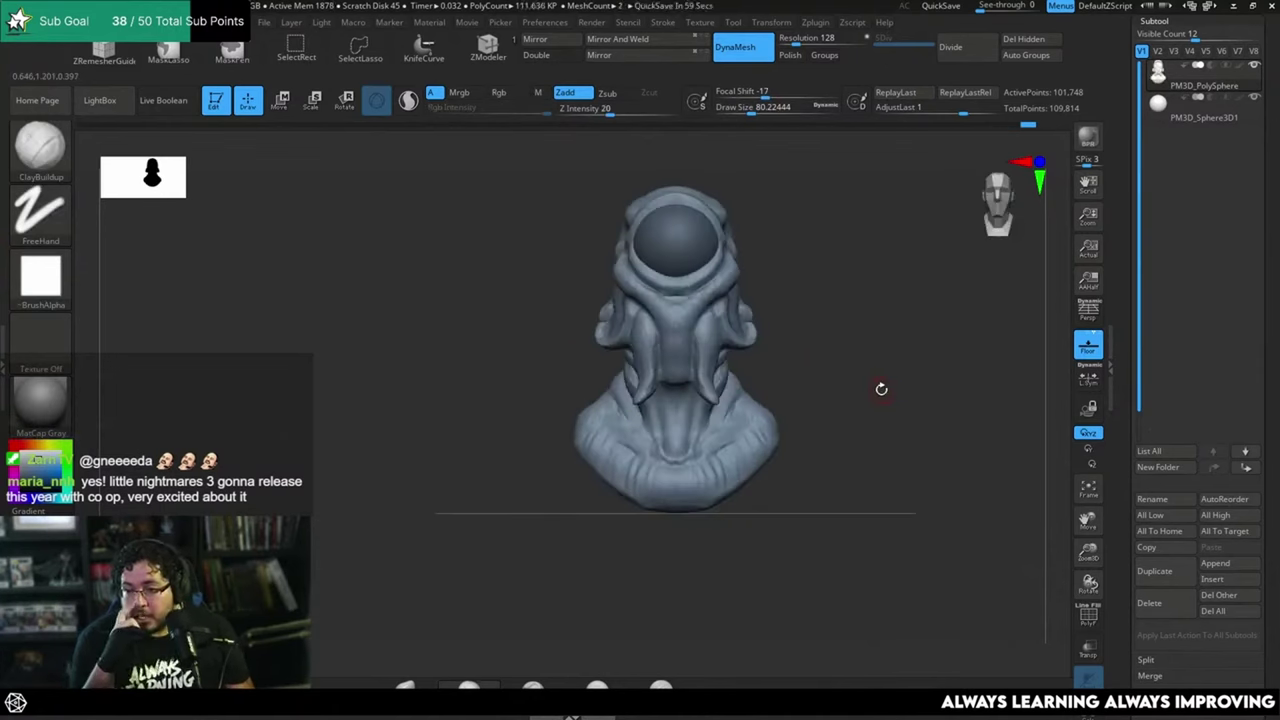
left_click_drag(863, 374, 818, 351)
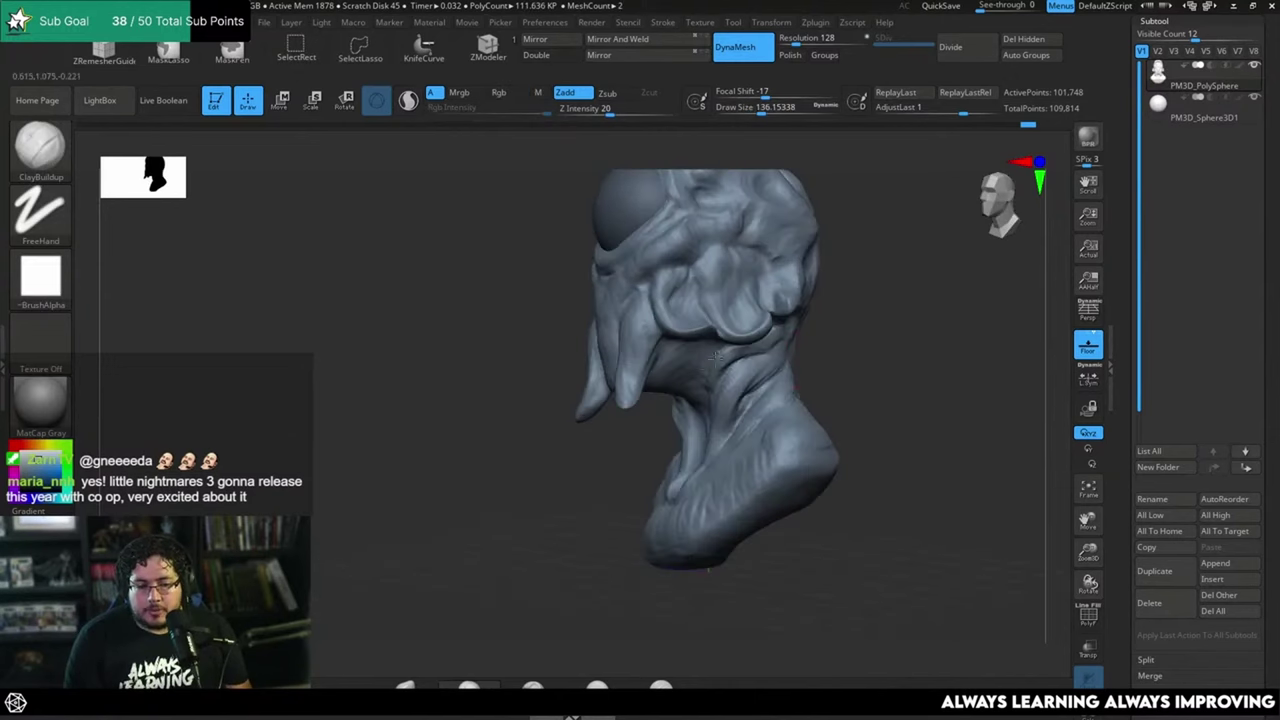
key("space")
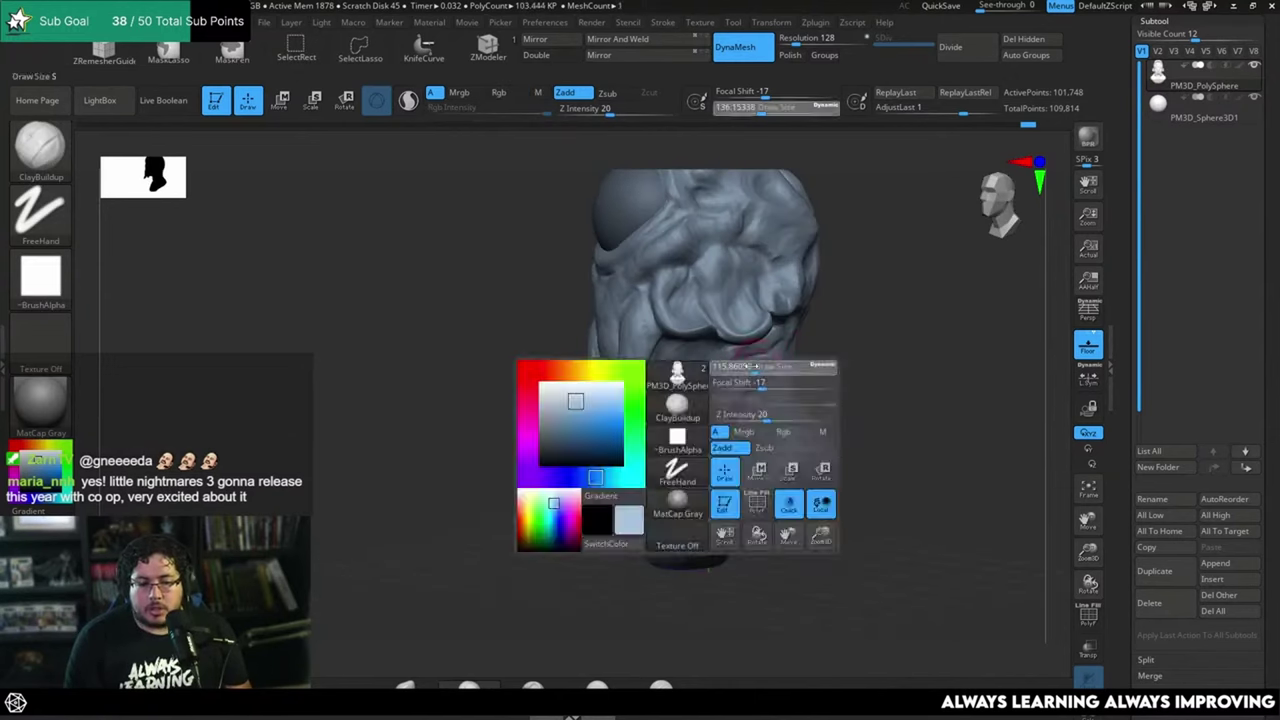
Step: Carve diagonal creases between the neck folds below the side flaps with DamStandard at a draw size of about 74
key("b")
key("d")
key("s")
key("space")
left_click_drag(752, 410, 736, 410)
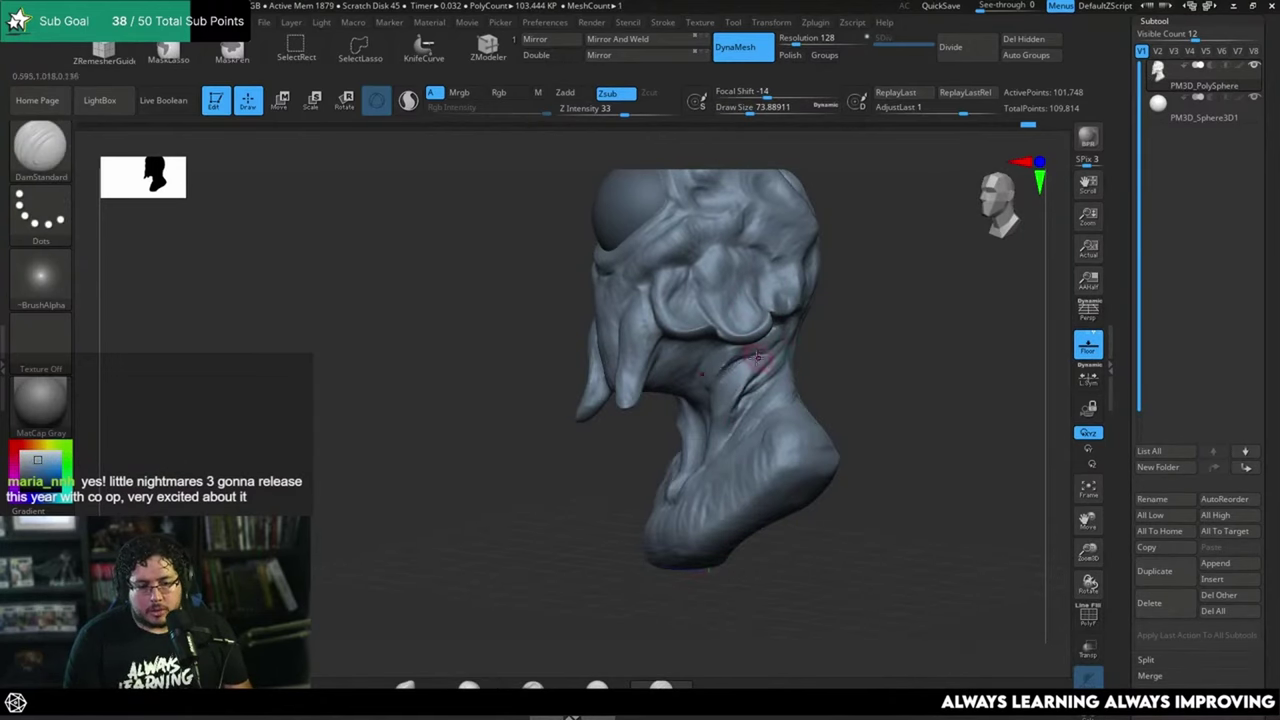
left_click_drag(806, 371, 755, 419)
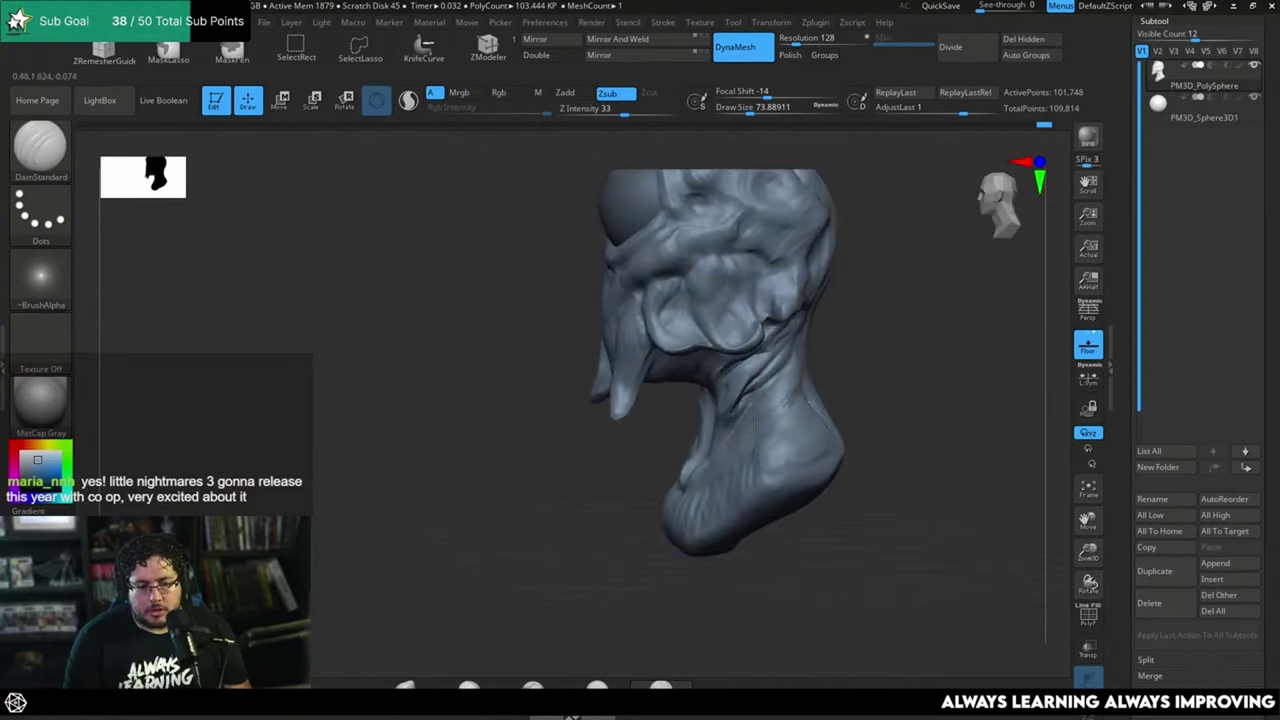
left_click_drag(807, 376, 771, 400)
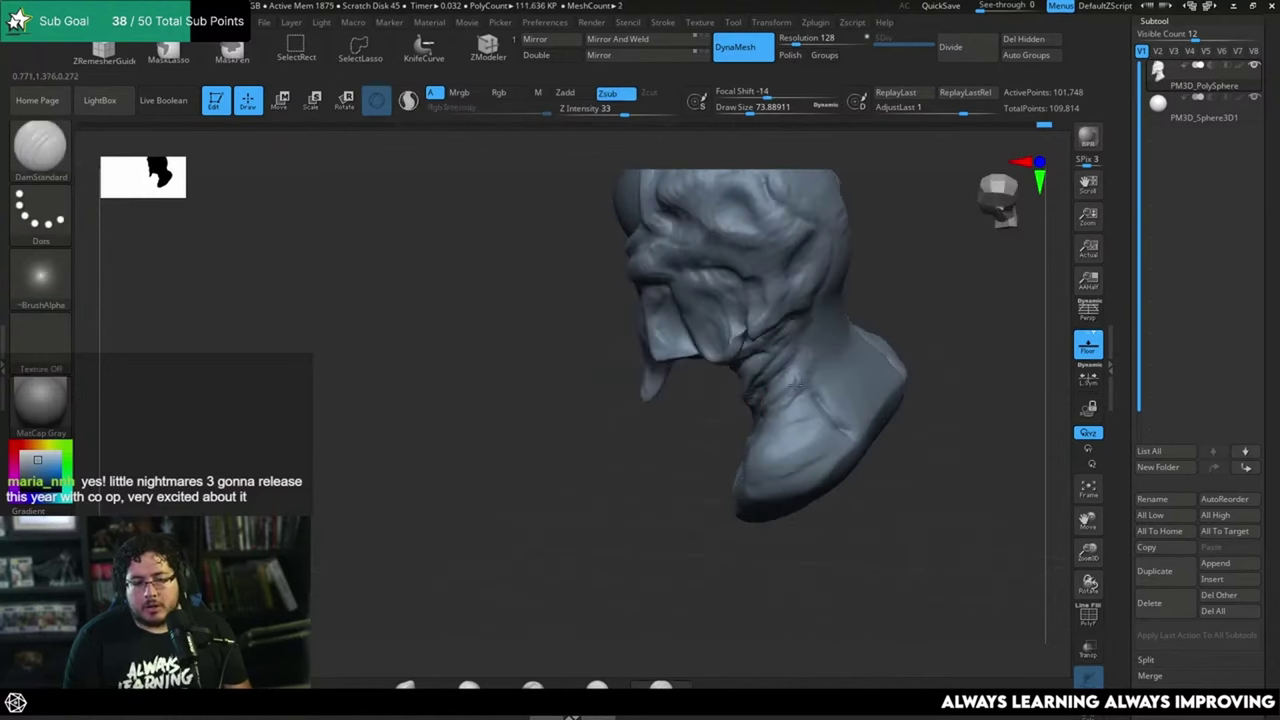
right_click_drag(792, 398, 920, 263)
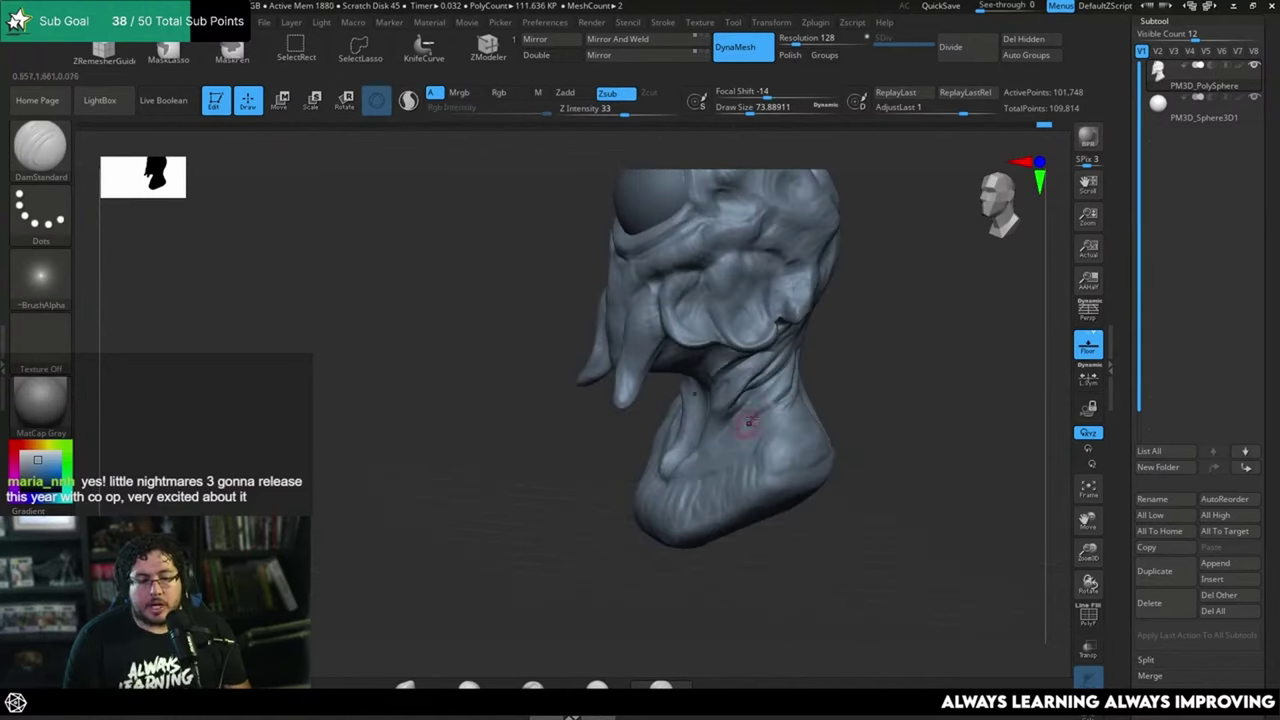
right_click_drag(749, 422, 803, 366)
left_click_drag(751, 425, 720, 449)
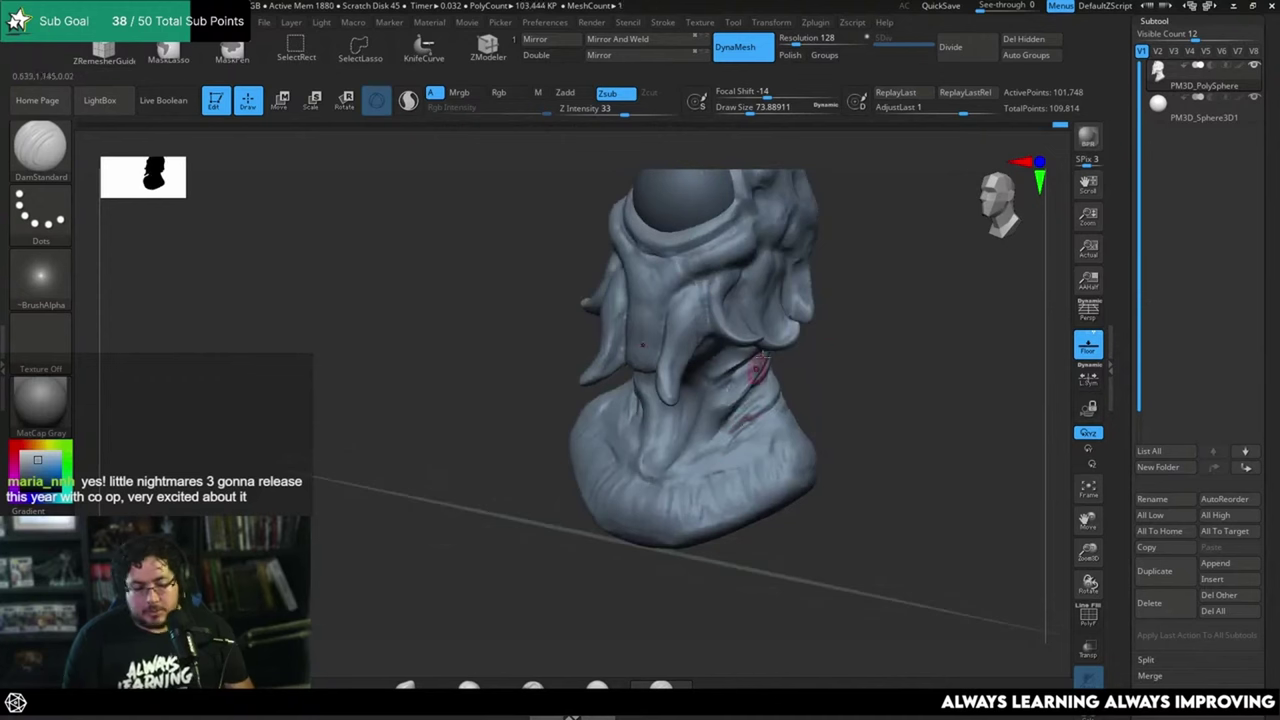
Step: Thicken the diagonal folds on the side of the neck with ClayBuildup at a draw size of about 83
key("b")
key("c")
key("b")
key("space")
left_click(716, 442)
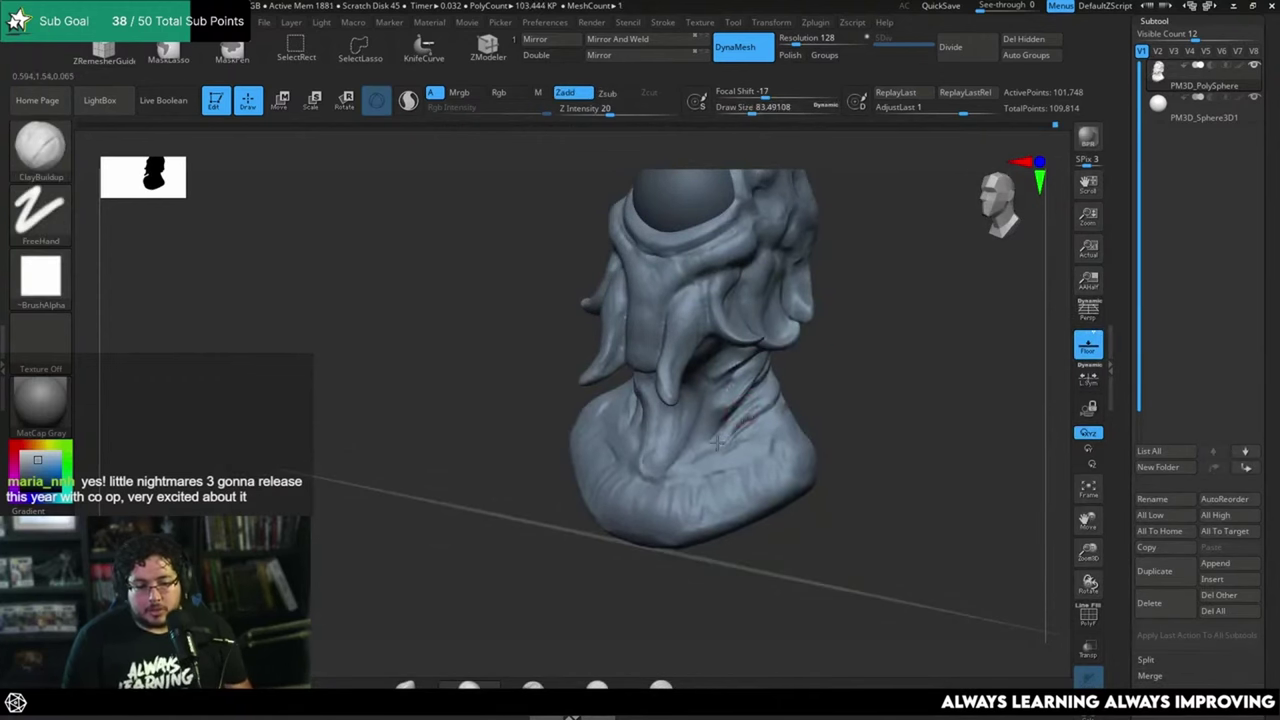
mouse_move(760, 405)
left_mouse_down()
mouse_move(803, 363)
mouse_move(752, 403)
left_mouse_up()
left_click_drag(857, 305, 887, 275)
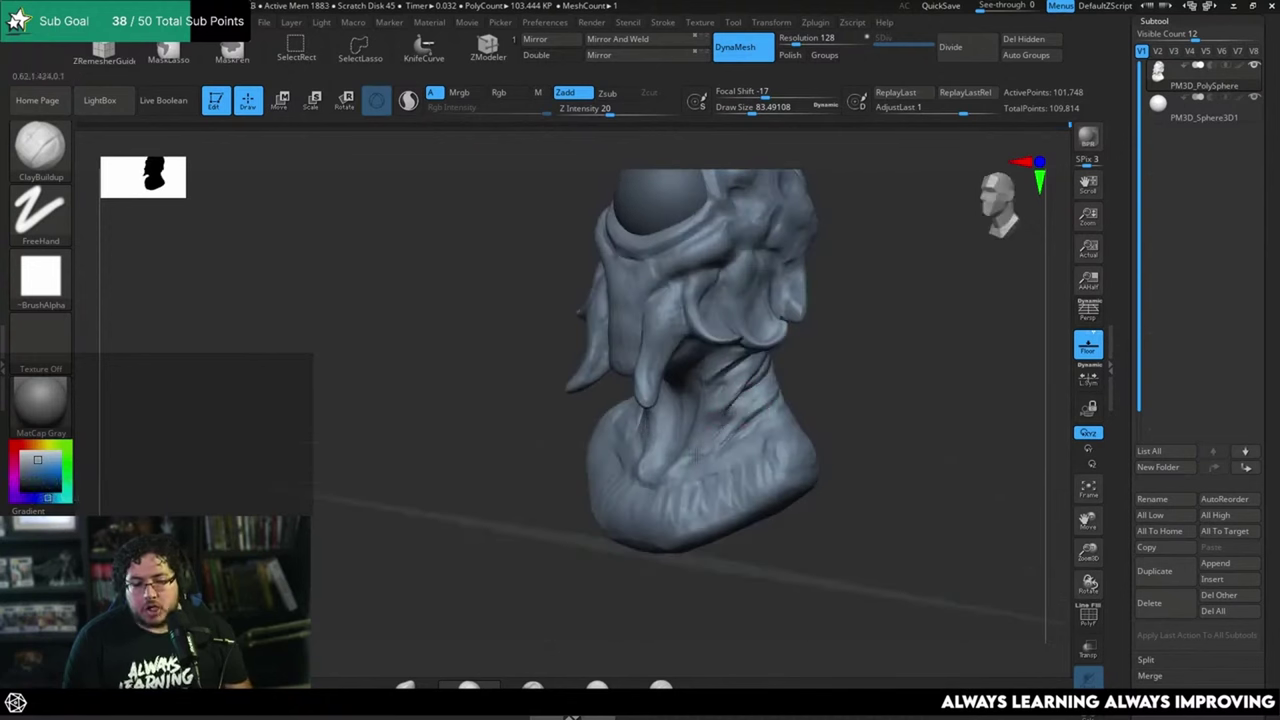
Step: Carve vertical creases down the front of the neck with DamStandard at a draw size of about 71
left_click_drag(820, 358, 832, 325)
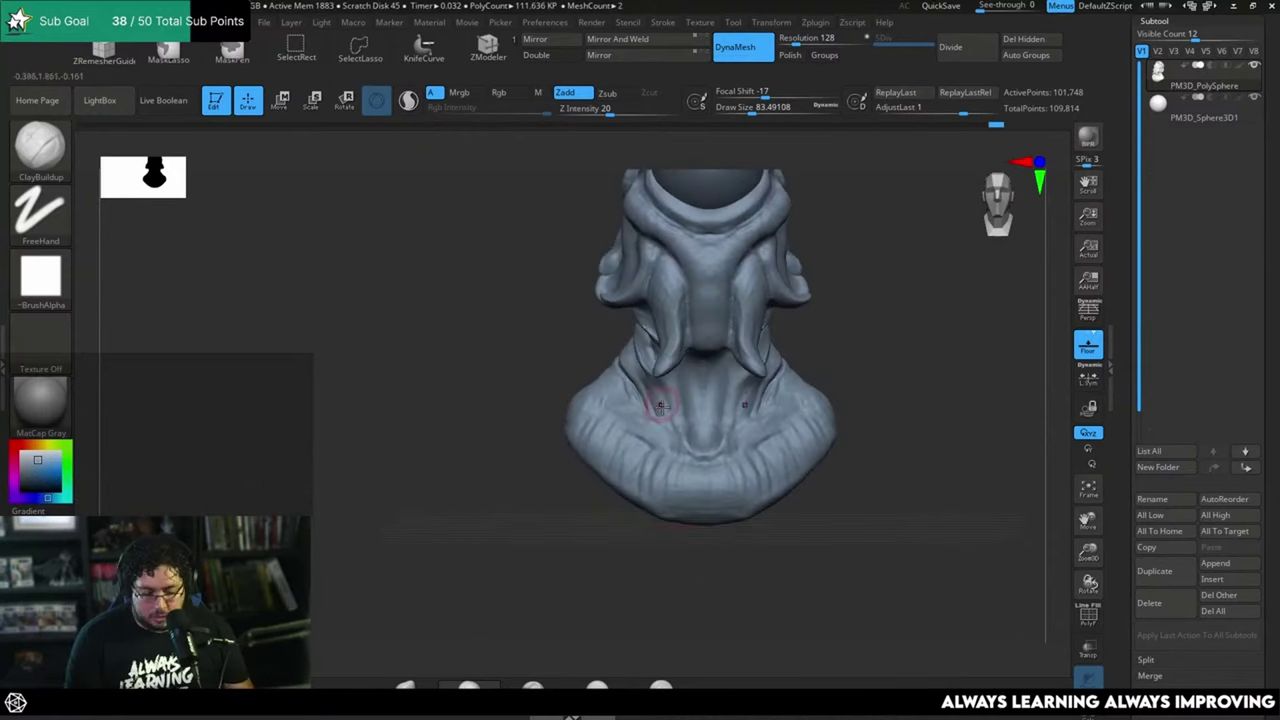
key("b")
key("d")
key("s")
left_click_drag(675, 406, 660, 398)
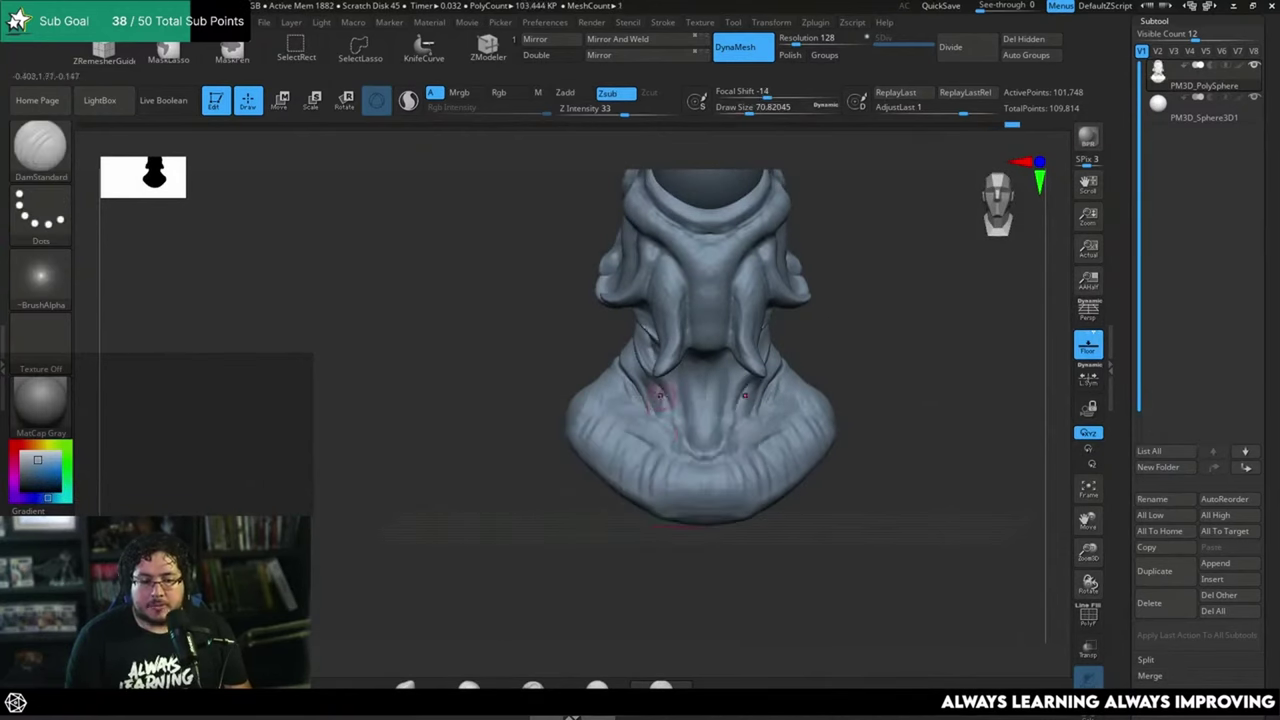
left_click_drag(832, 376, 794, 374)
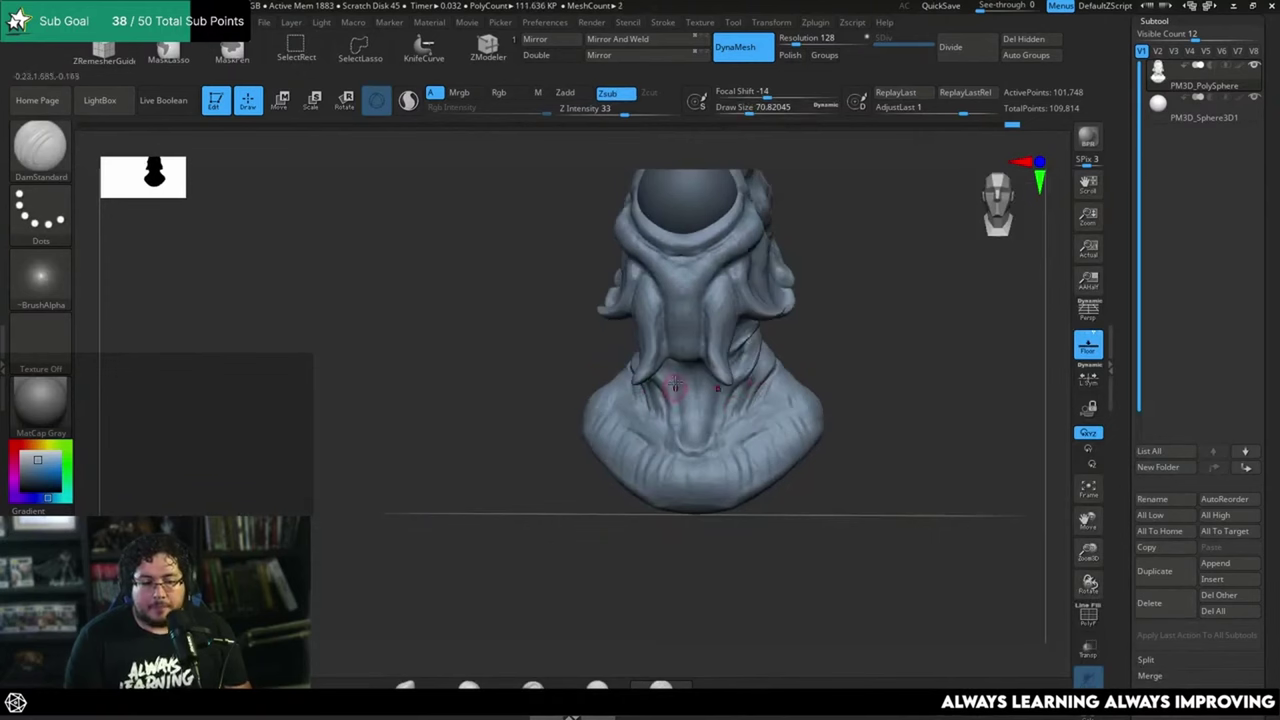
left_click_drag(873, 331, 854, 325, "shift")
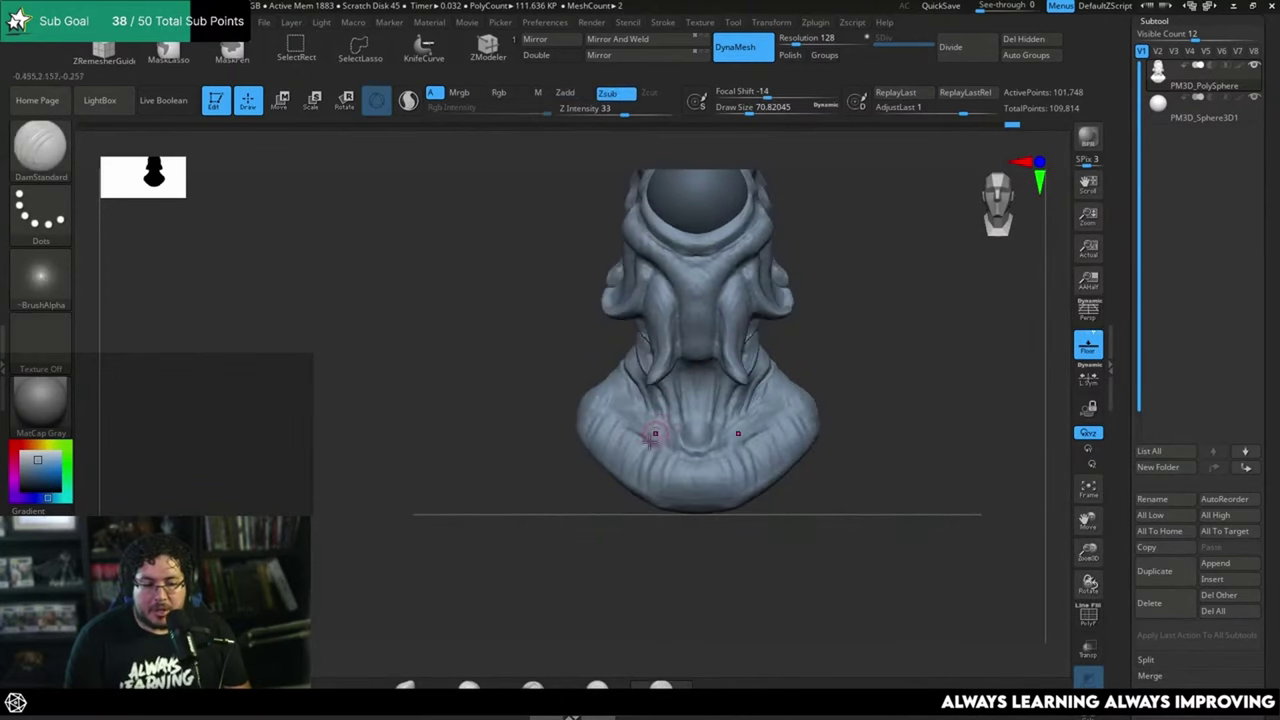
Step: Build up the base of the throat with ClayBuildup at a draw size of about 124 and undo the last stroke
key("b")
key("c")
key("b")
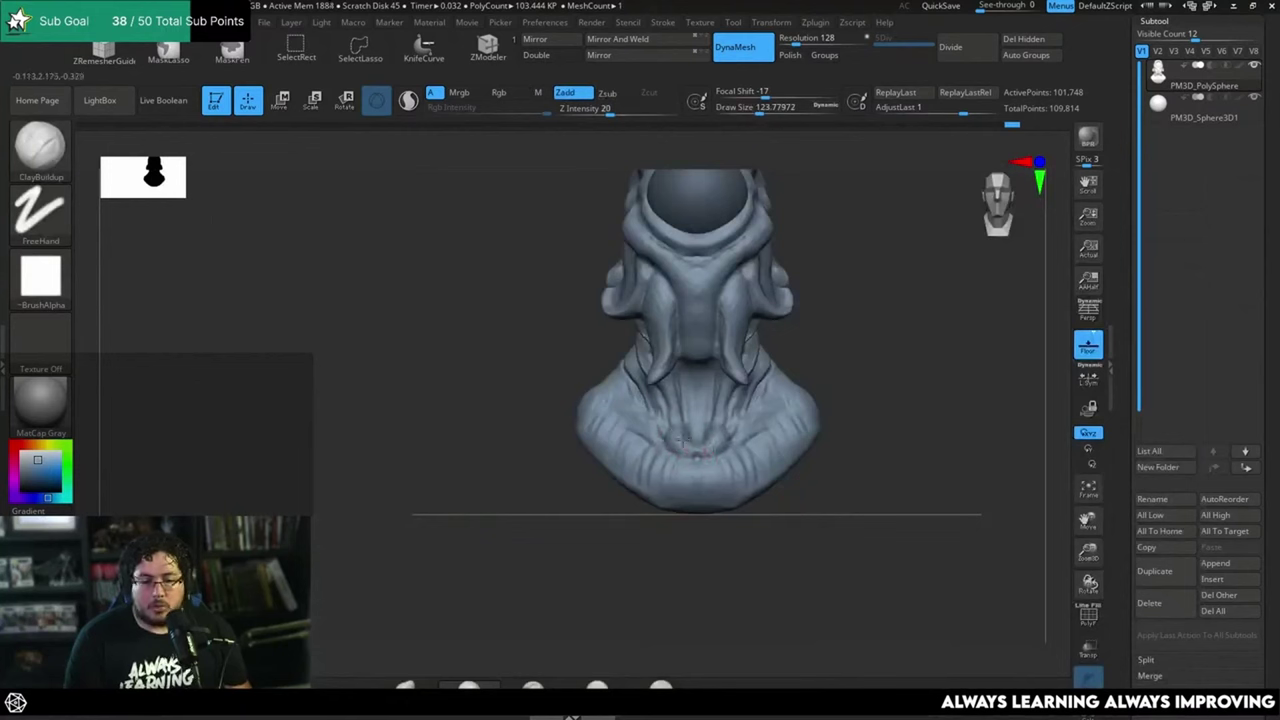
key("ctrl+z")
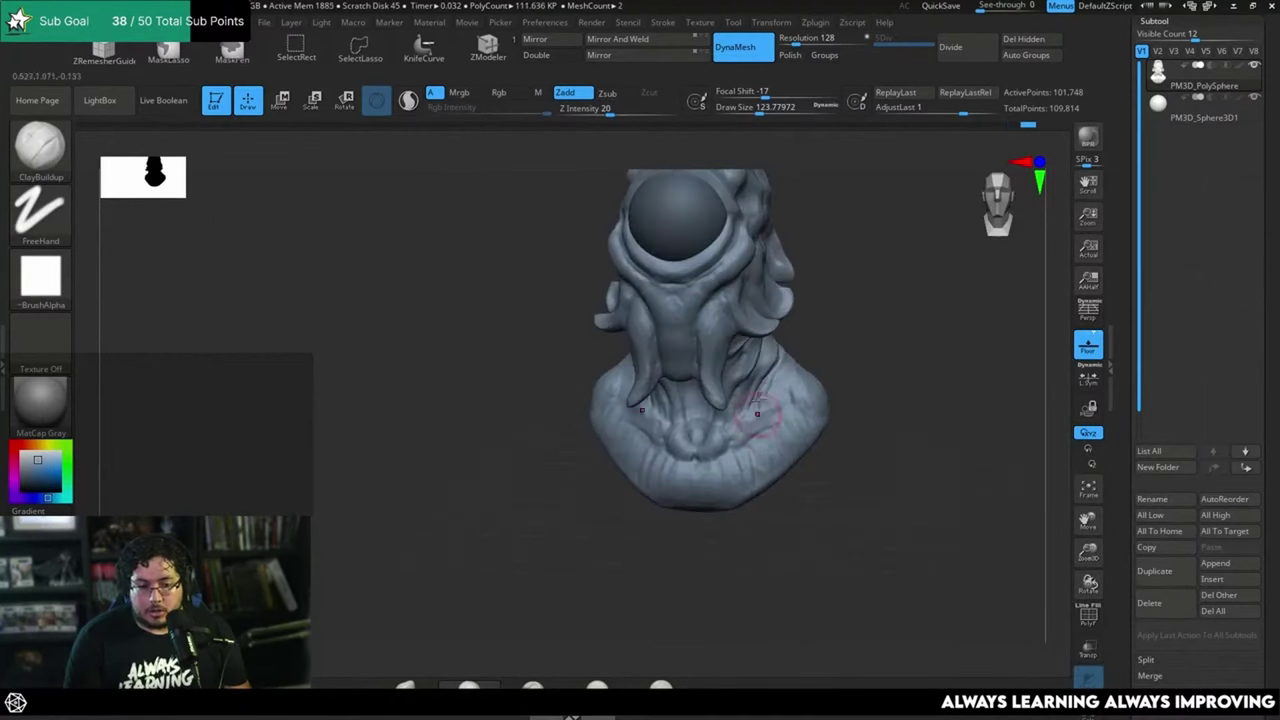
Step: Build up the collar folds beside the base of the throat with ClayBuildup at a draw size of about 167
left_click_drag(844, 323, 824, 321)
key("s")
left_click(716, 445)
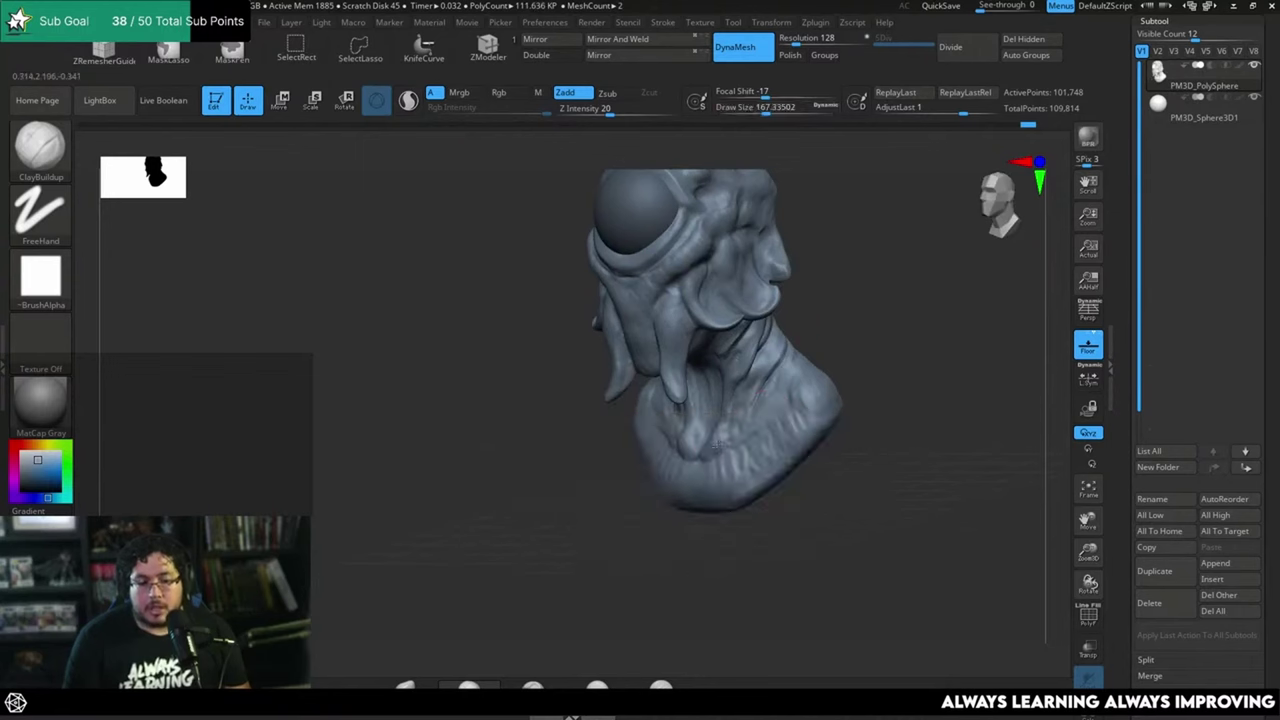
right_click_drag(771, 410, 787, 398, "shift")
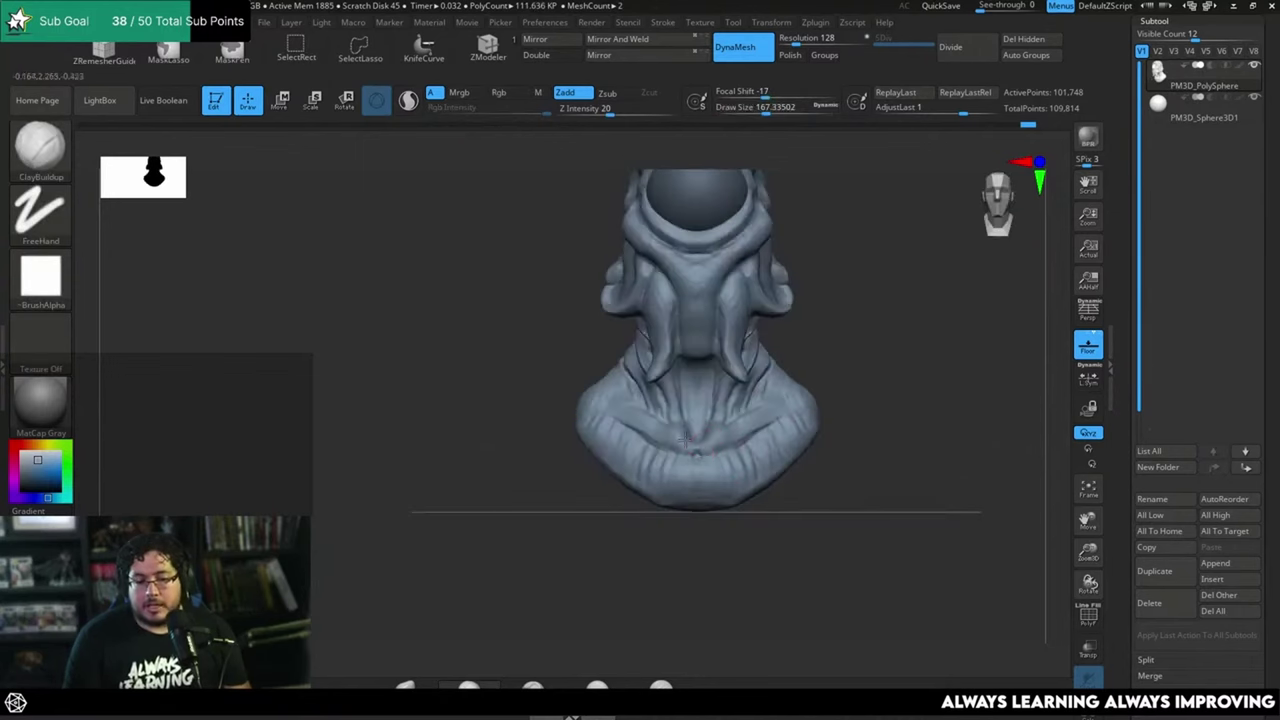
Step: Fill out the front of the throat beneath the snout with ClayBuildup at a draw size of about 145
mouse_move(814, 362)
left_mouse_down()
mouse_move(829, 349)
mouse_move(790, 330)
left_mouse_up()
key("space")
left_click(704, 375)
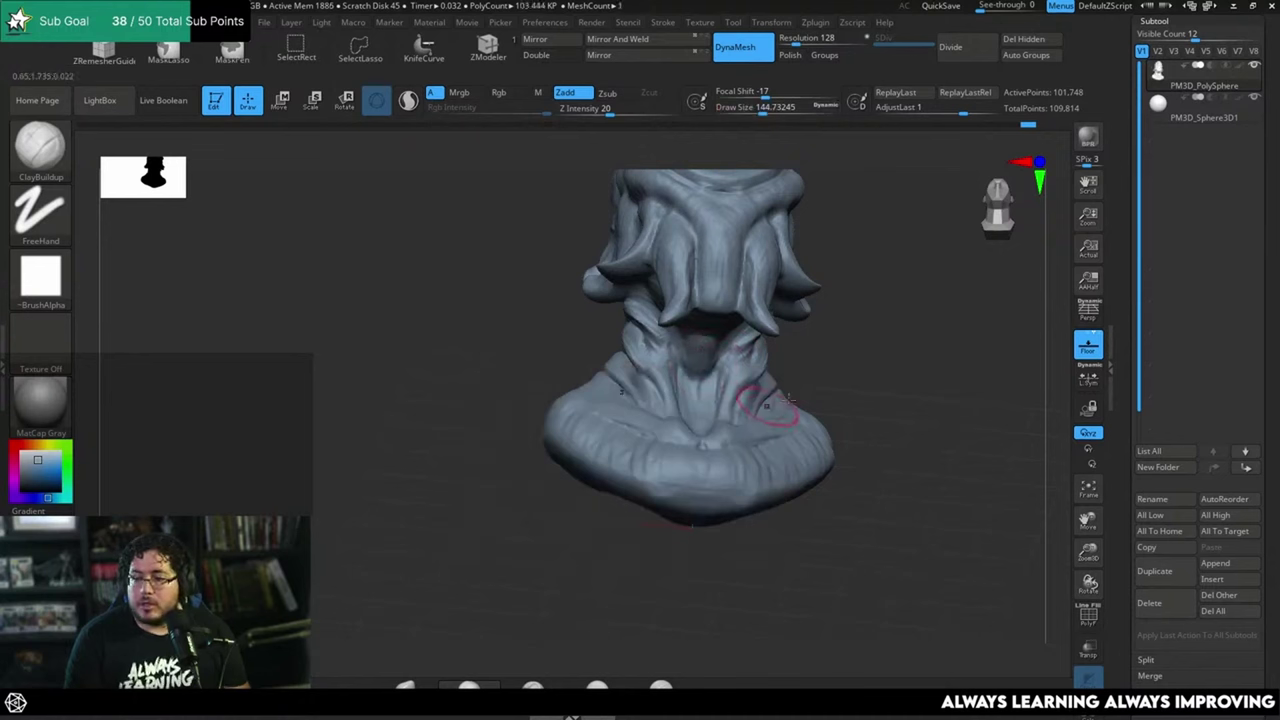
left_click_drag(911, 381, 905, 390)
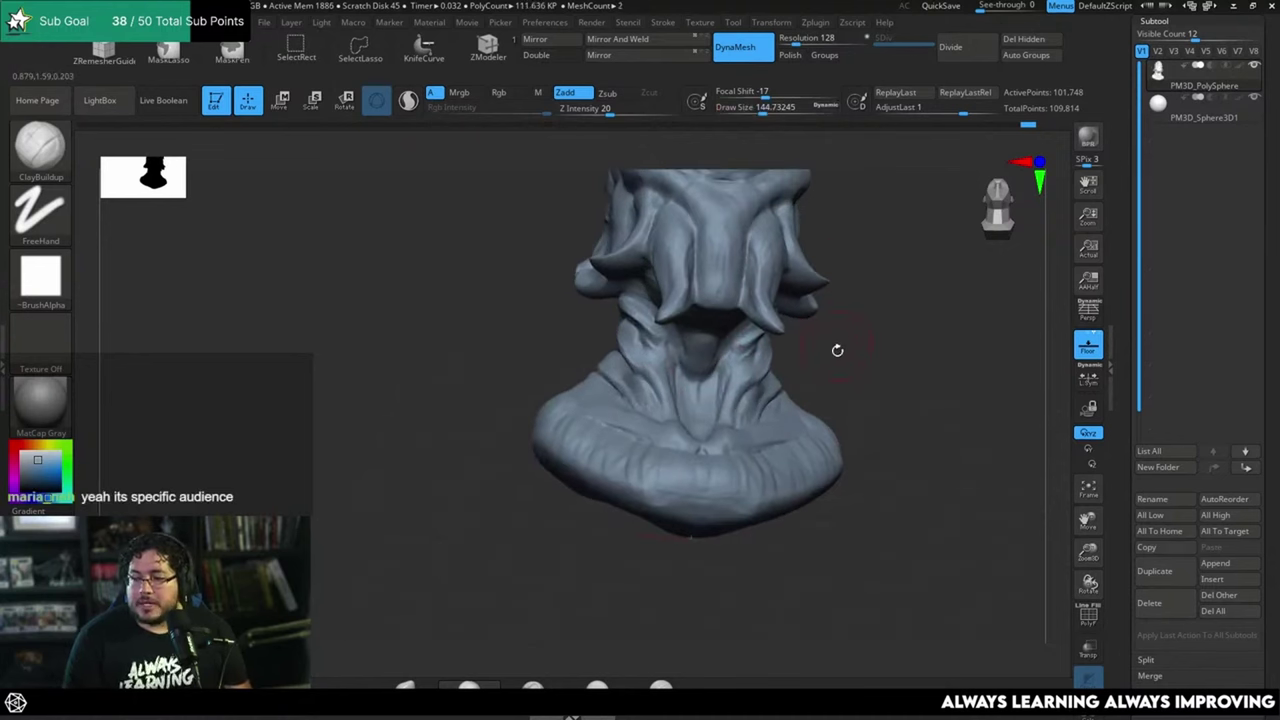
left_click_drag(851, 347, 743, 350)
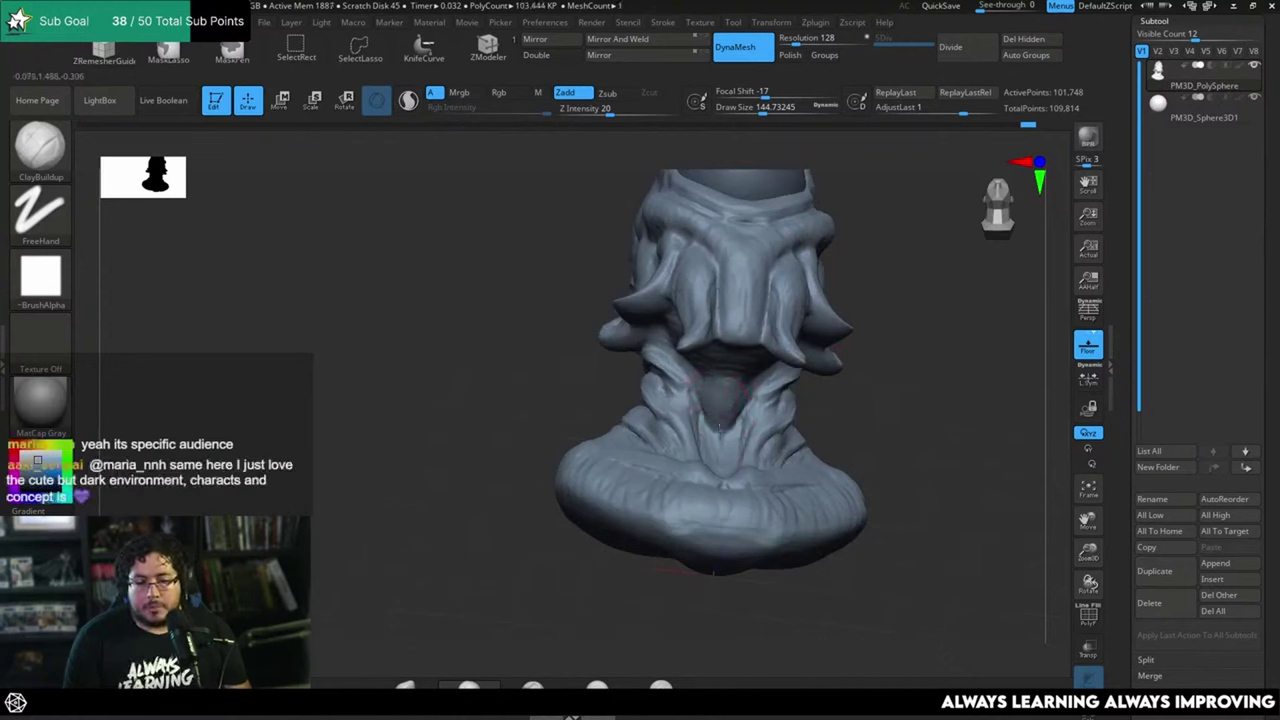
left_click_drag(719, 427, 709, 441)
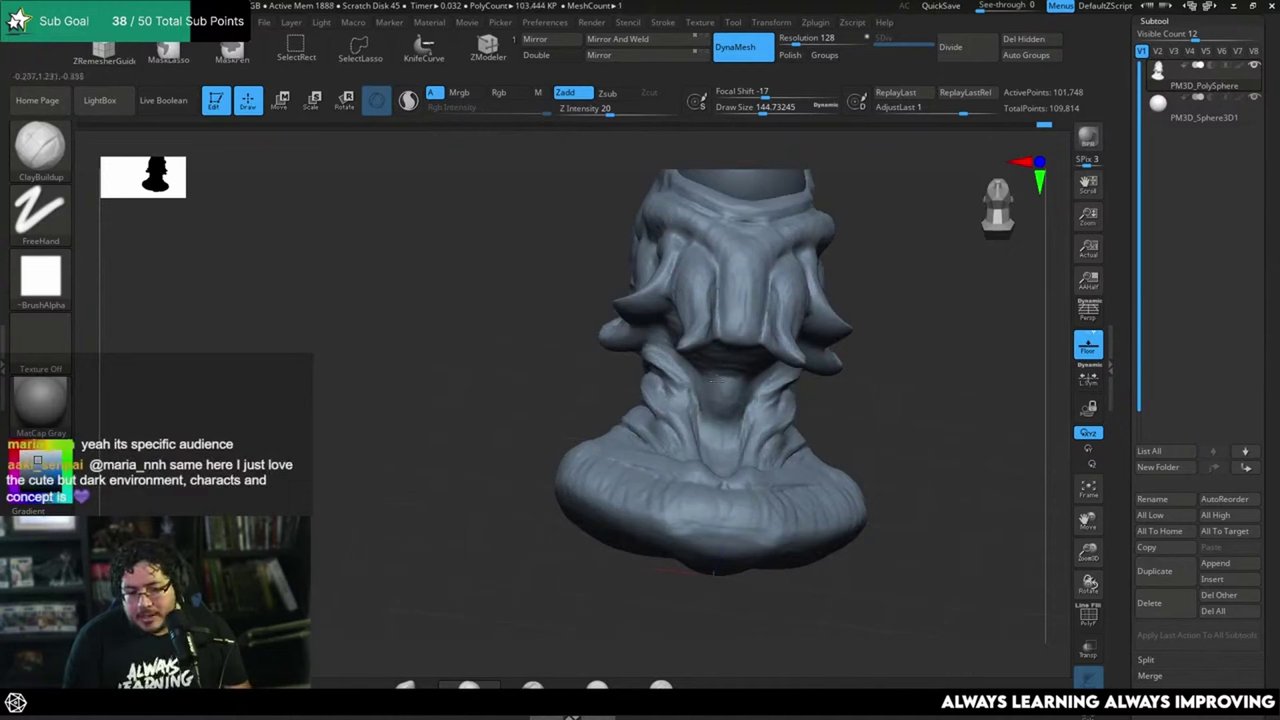
mouse_move(843, 414)
left_mouse_down()
mouse_move(711, 382)
mouse_move(826, 400)
mouse_move(745, 442)
left_mouse_up()
left_click_drag(748, 449, 690, 430)
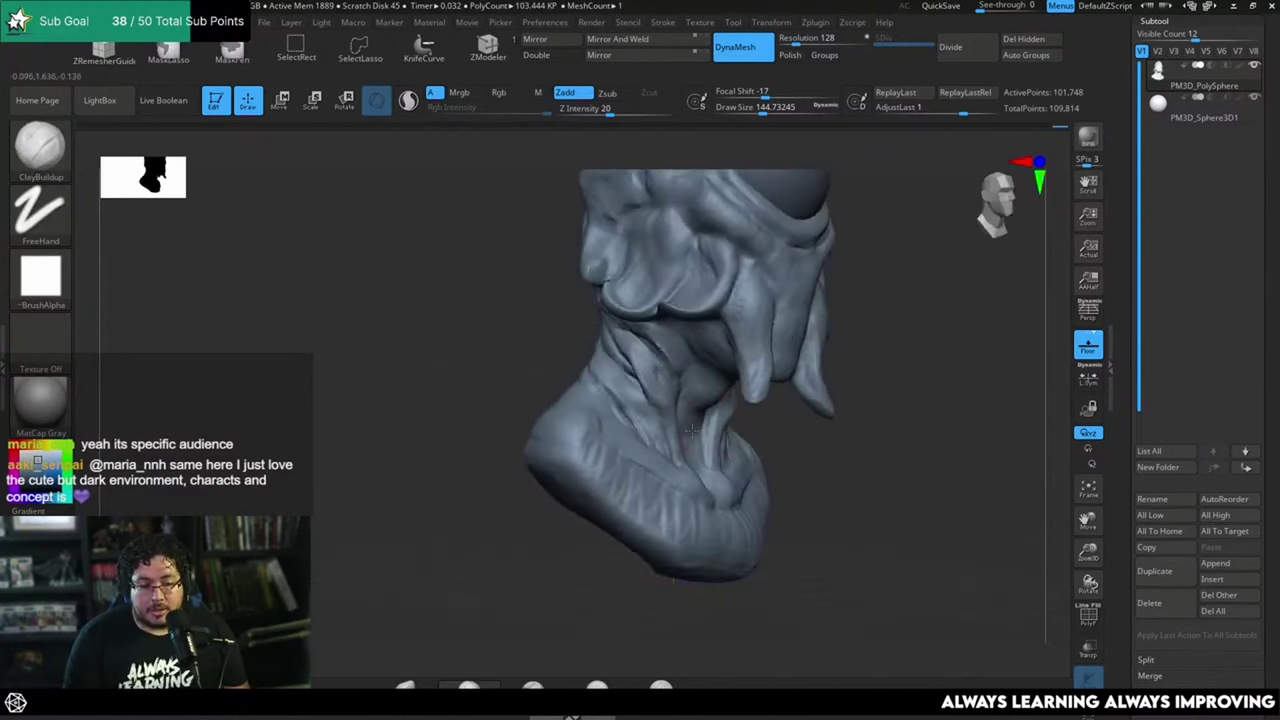
Step: Carve creases around the roots and edges of the face tentacles with DamStandard, reducing the draw size to about 54
mouse_move(778, 461)
left_mouse_down()
mouse_move(717, 396)
mouse_move(766, 457)
mouse_move(808, 312)
left_mouse_up()
key("b")
key("d")
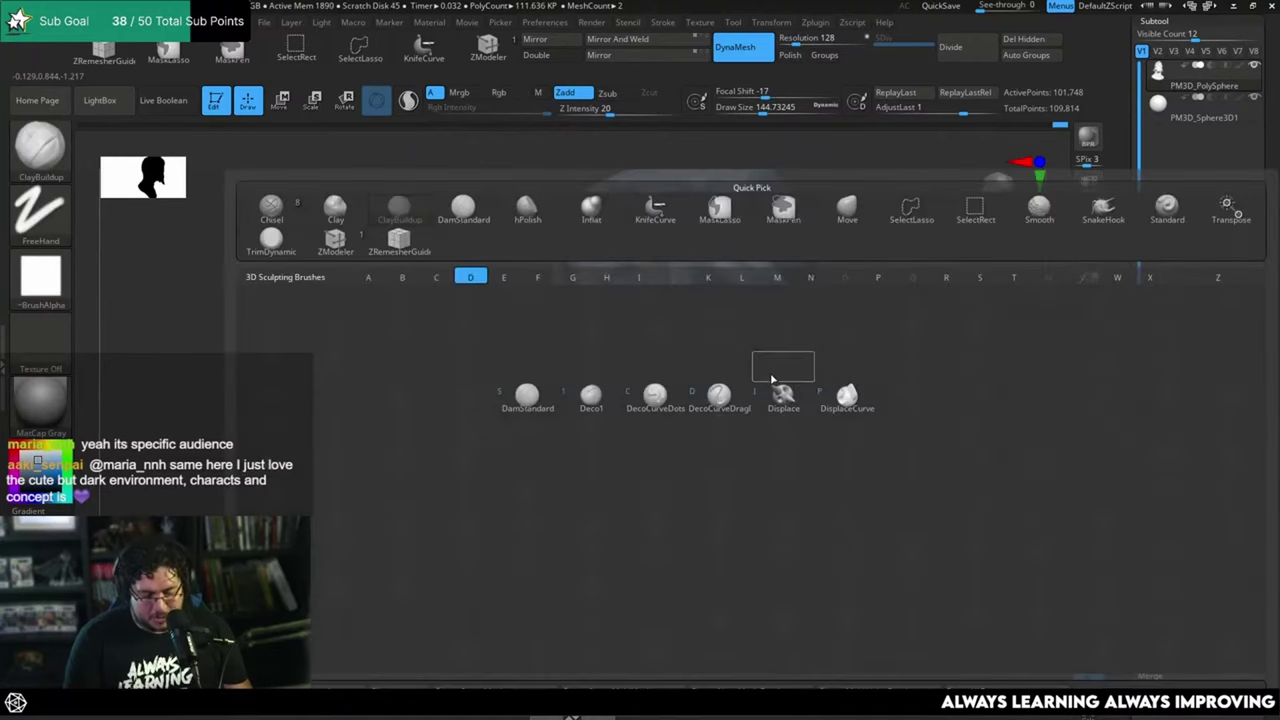
key("s")
left_click_drag(812, 360, 775, 425)
key("space")
key("space")
left_click_drag(727, 372, 723, 372)
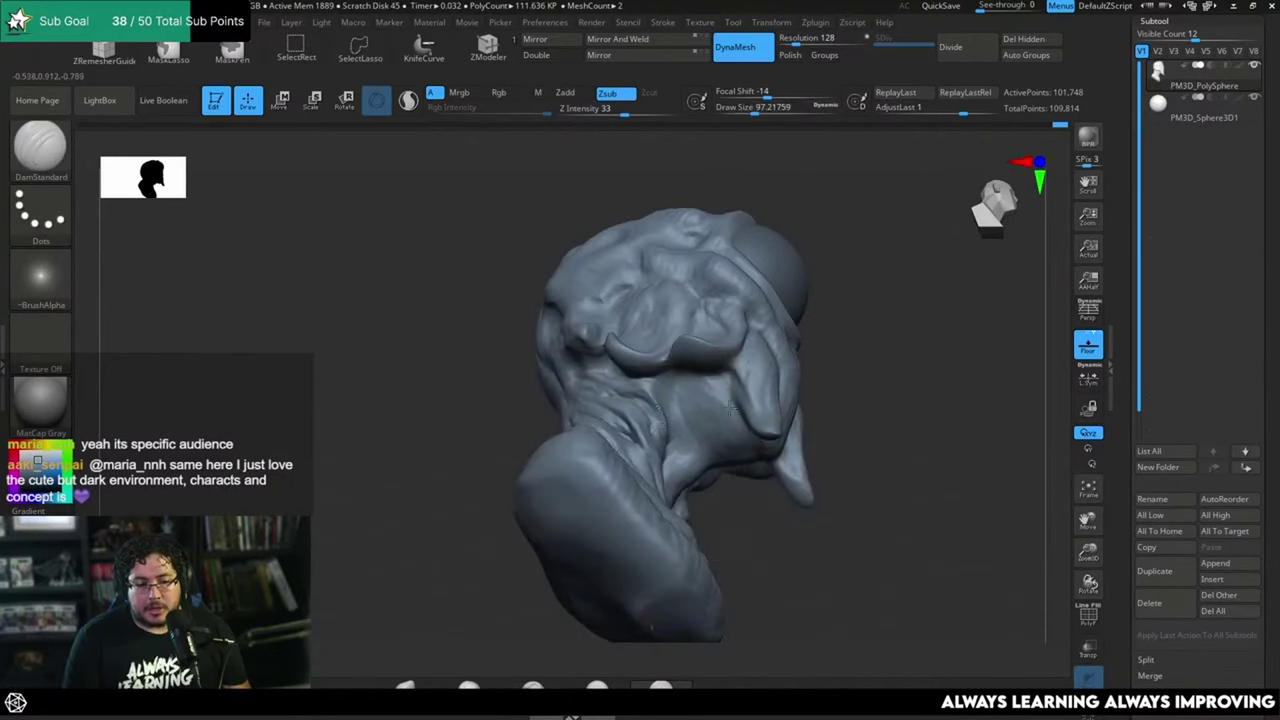
left_click_drag(880, 405, 757, 339)
key("space")
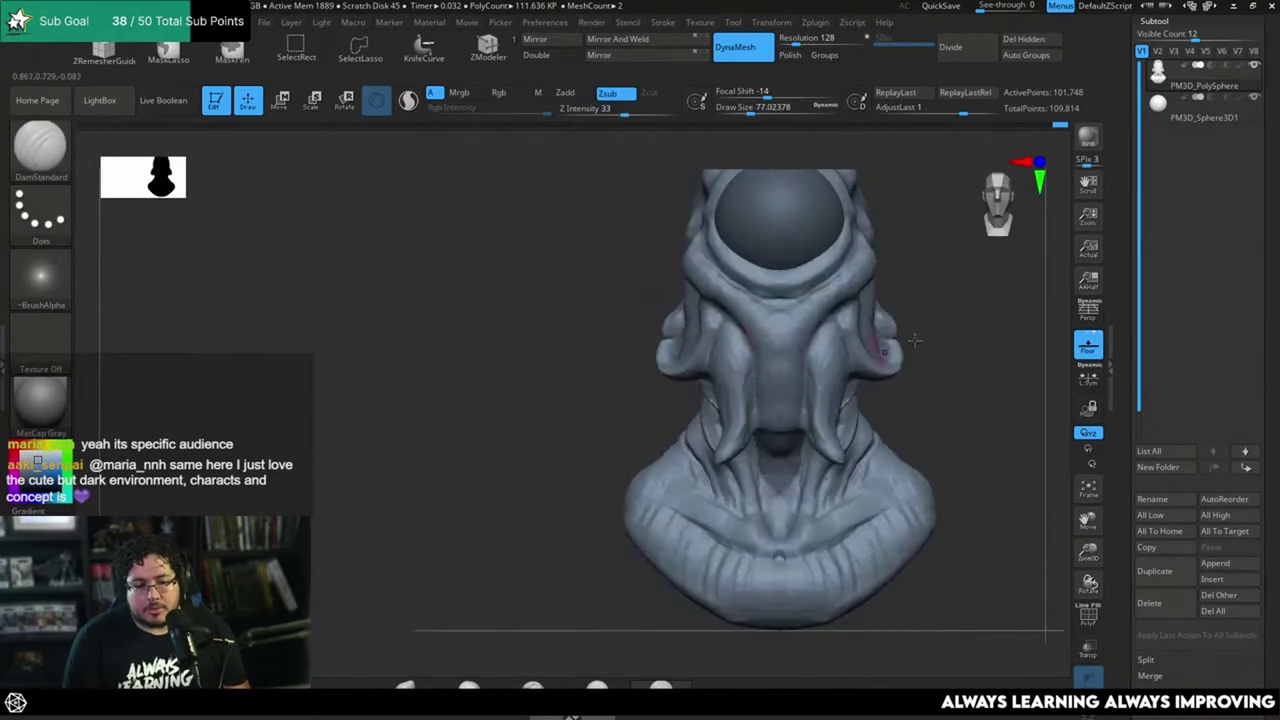
left_click_drag(914, 340, 949, 329)
mouse_move(825, 353)
left_mouse_down()
mouse_move(900, 331)
mouse_move(905, 305)
left_mouse_up()
key("bracketleft")
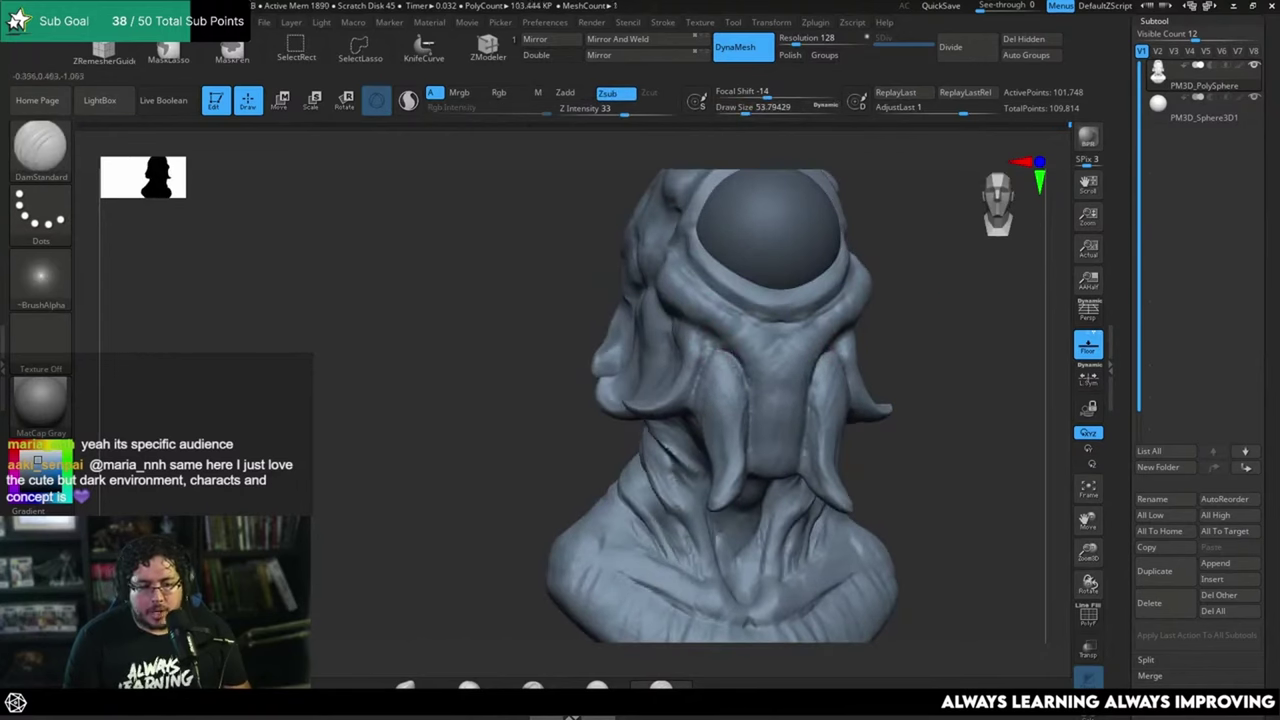
mouse_move(866, 372)
left_mouse_down()
mouse_move(908, 306)
mouse_move(890, 352)
mouse_move(800, 314)
left_mouse_up()
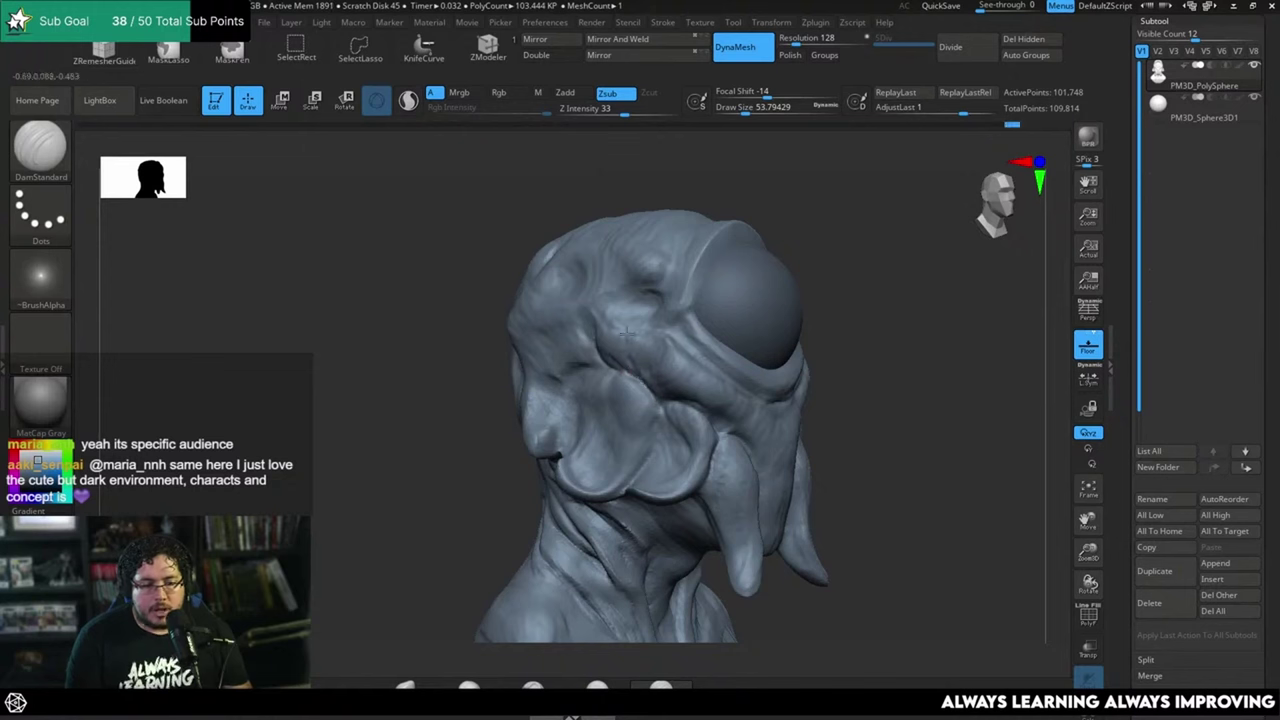
Step: Build up small folds between the snout and the roots of the face tentacles with ClayBuildup at a draw size of about 62
mouse_move(896, 437)
left_mouse_down("alt")
mouse_move(868, 394)
mouse_move(877, 400)
mouse_move(906, 351)
mouse_move(929, 357)
mouse_move(900, 380)
mouse_move(720, 420)
left_mouse_up("alt")
key("b")
key("b")
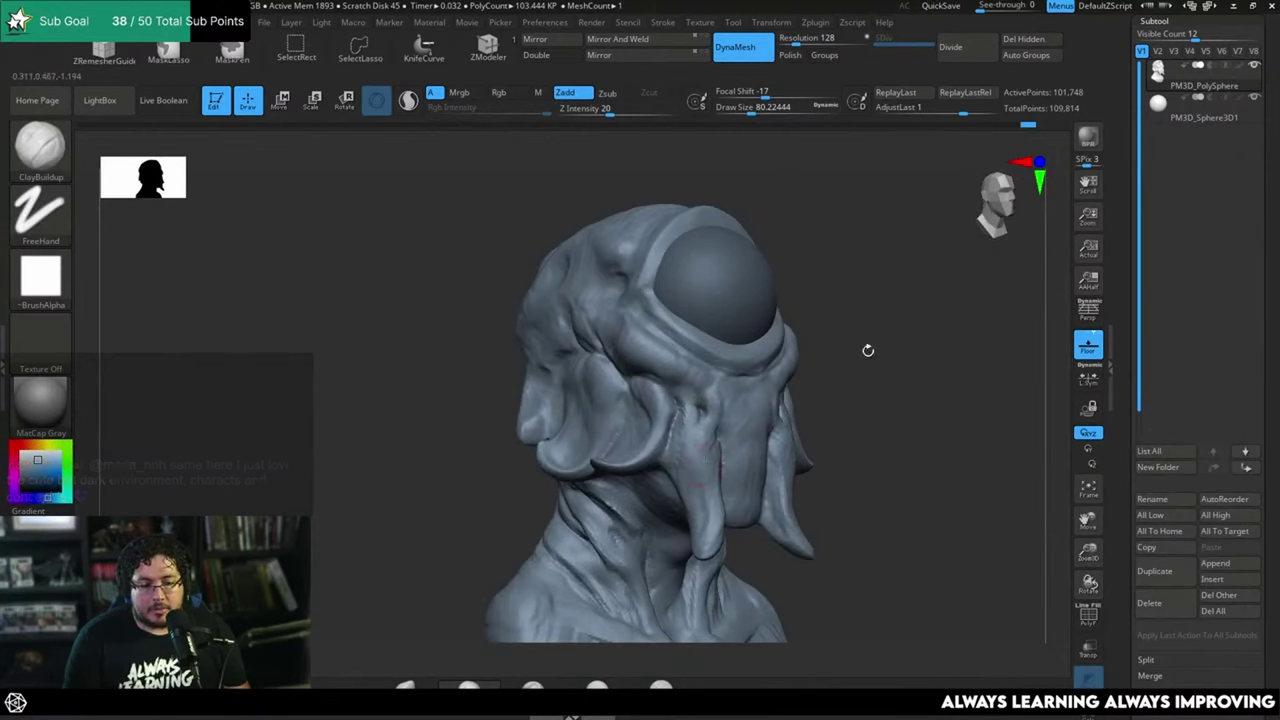
mouse_move(865, 349)
left_mouse_down("shift")
mouse_move(894, 326)
mouse_move(948, 375)
mouse_move(940, 346)
mouse_move(957, 350)
left_mouse_up("shift")
key("space")
mouse_move(697, 374)
left_mouse_down()
mouse_move(670, 350)
mouse_move(679, 390)
left_mouse_up()
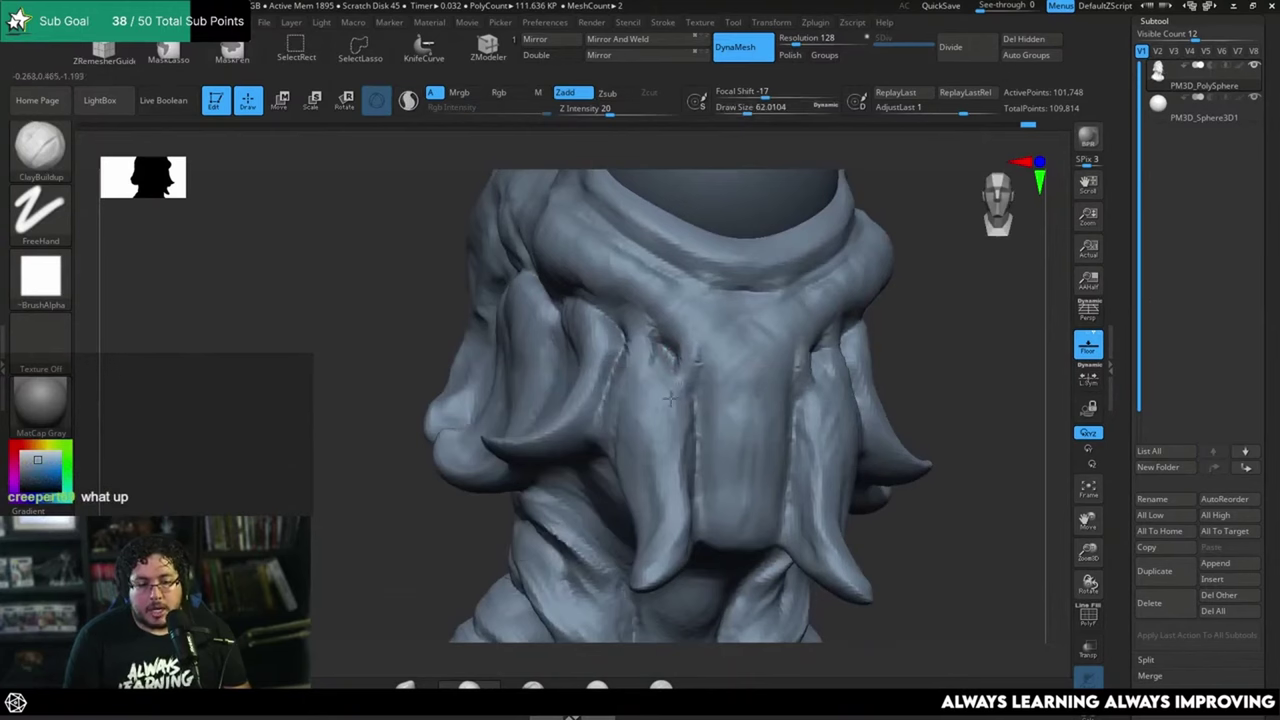
mouse_move(697, 342)
left_mouse_down()
mouse_move(675, 398)
mouse_move(697, 425)
left_mouse_up()
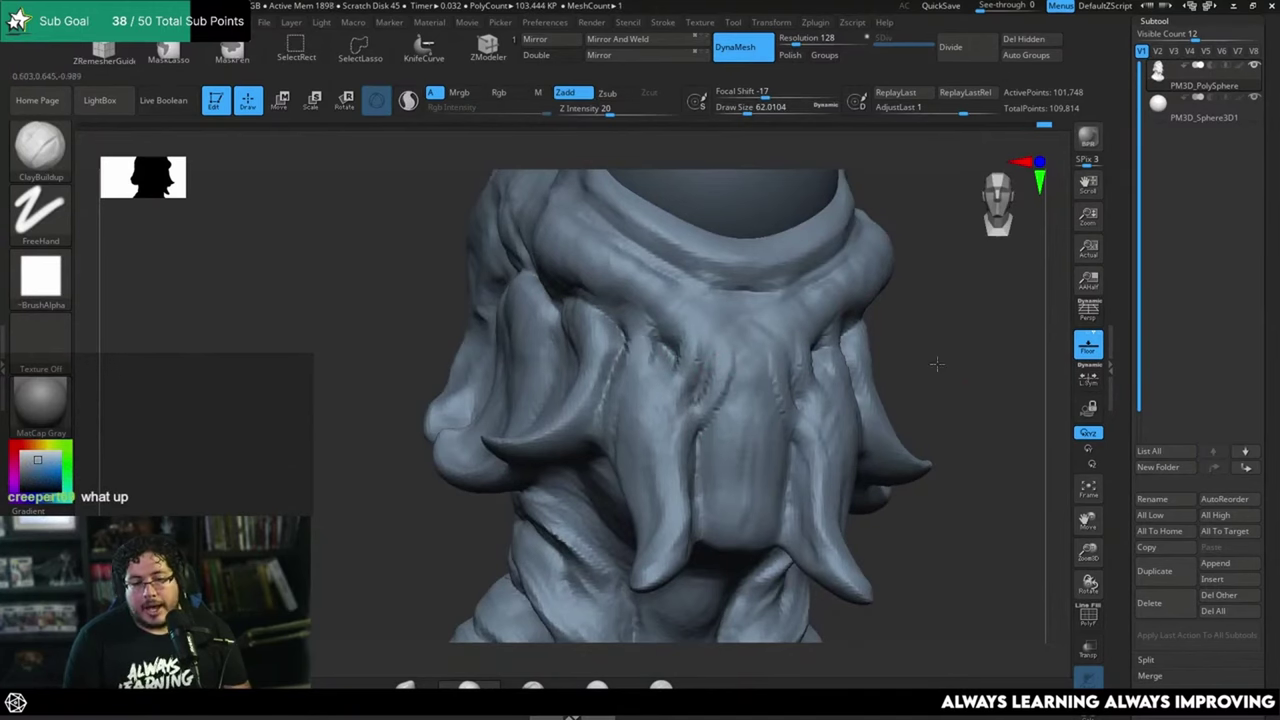
mouse_move(937, 363)
left_mouse_down()
mouse_move(914, 357)
mouse_move(923, 362)
left_mouse_up()
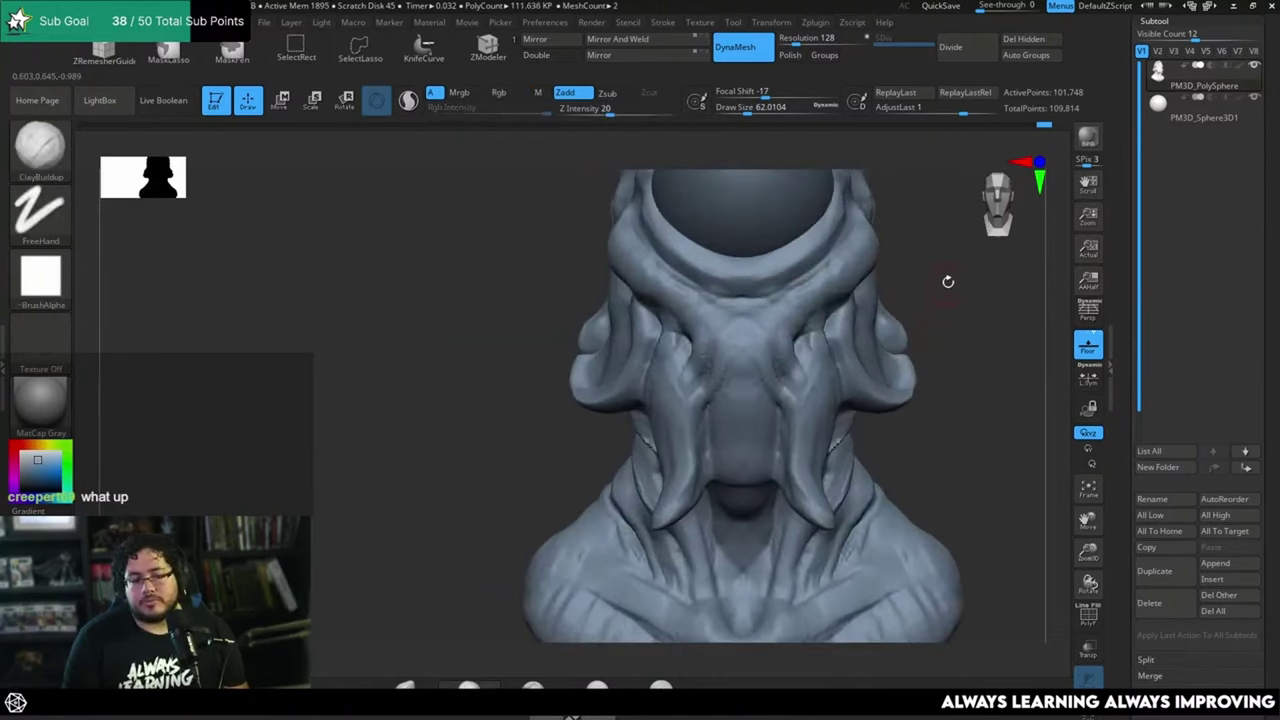
Step: Build up the cheek folds beneath the eye and above the face tentacles with ClayBuildup at draw sizes of about 62 and 87
mouse_move(949, 277)
left_mouse_down()
mouse_move(938, 338)
mouse_move(648, 428)
left_mouse_up()
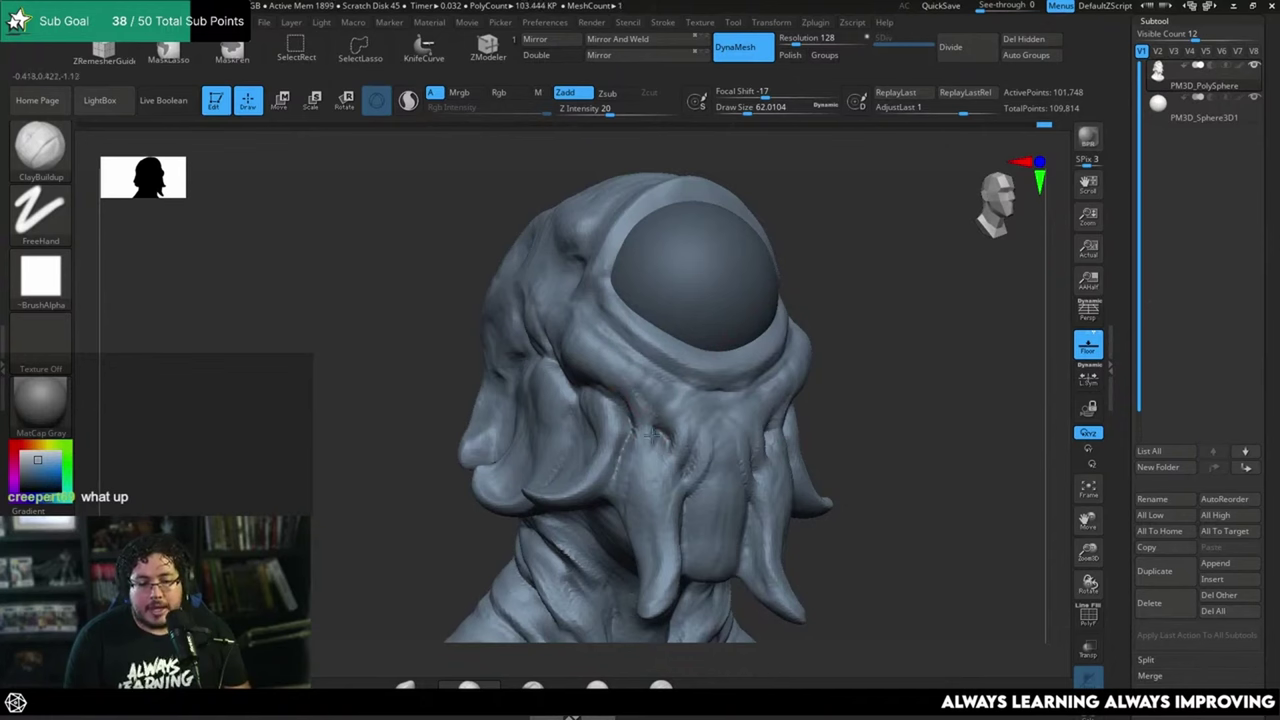
left_click_drag(897, 408, 787, 339)
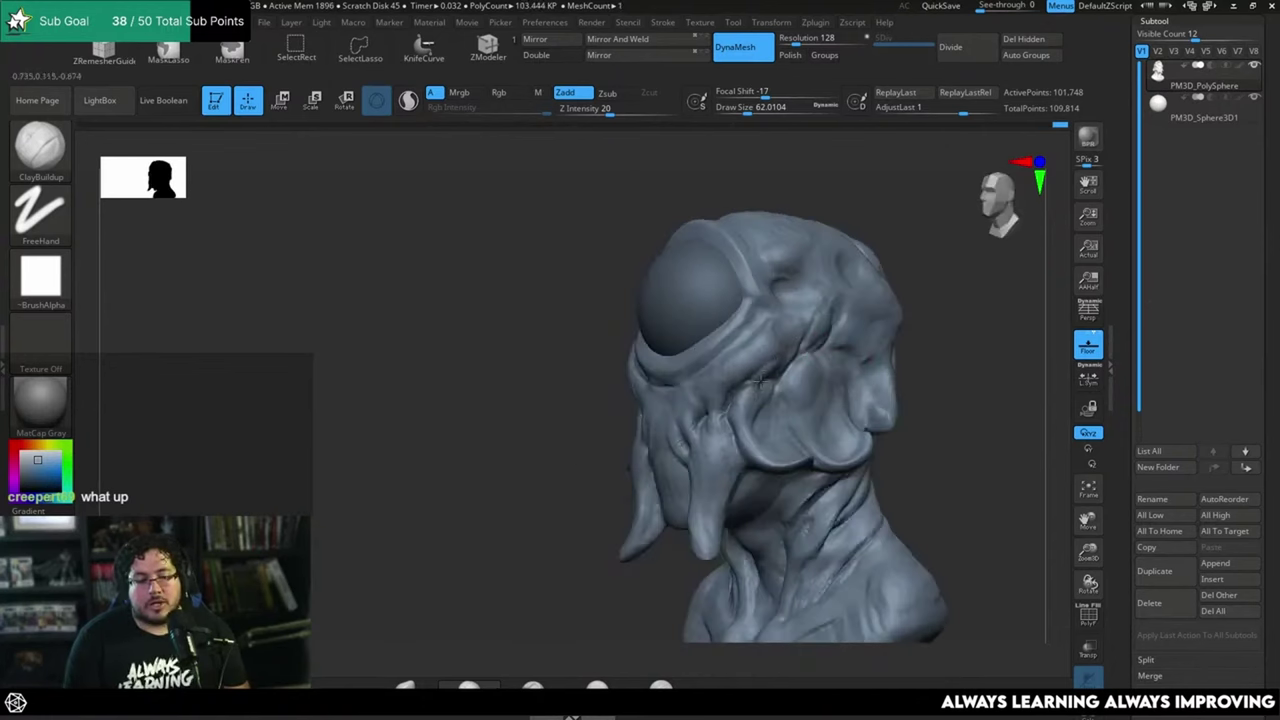
mouse_move(922, 381)
left_mouse_down()
mouse_move(926, 357)
mouse_move(903, 369)
mouse_move(917, 400)
mouse_move(877, 384)
mouse_move(934, 423)
mouse_move(923, 435)
mouse_move(860, 363)
left_mouse_up()
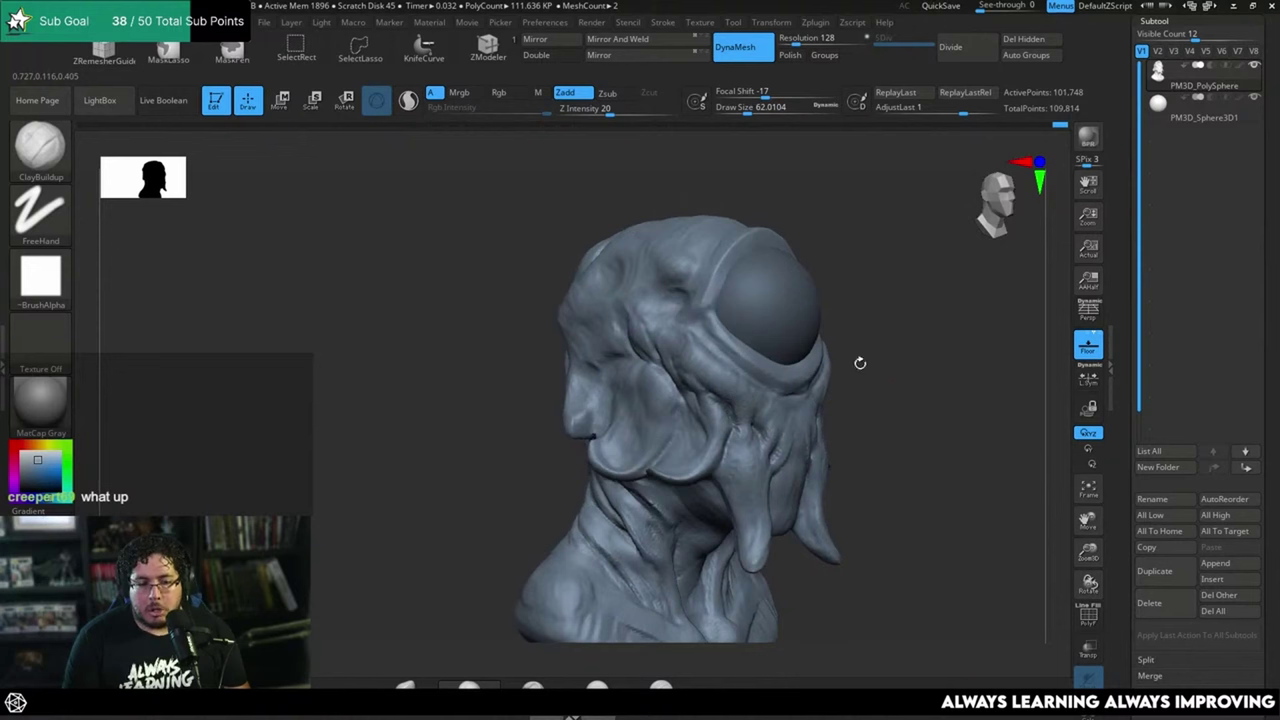
key("space")
left_click_drag(720, 340, 727, 341)
mouse_move(866, 372)
left_mouse_down()
mouse_move(880, 349)
mouse_move(923, 431)
mouse_move(931, 398)
mouse_move(906, 366)
mouse_move(911, 394)
mouse_move(817, 362)
mouse_move(860, 392)
left_mouse_up()
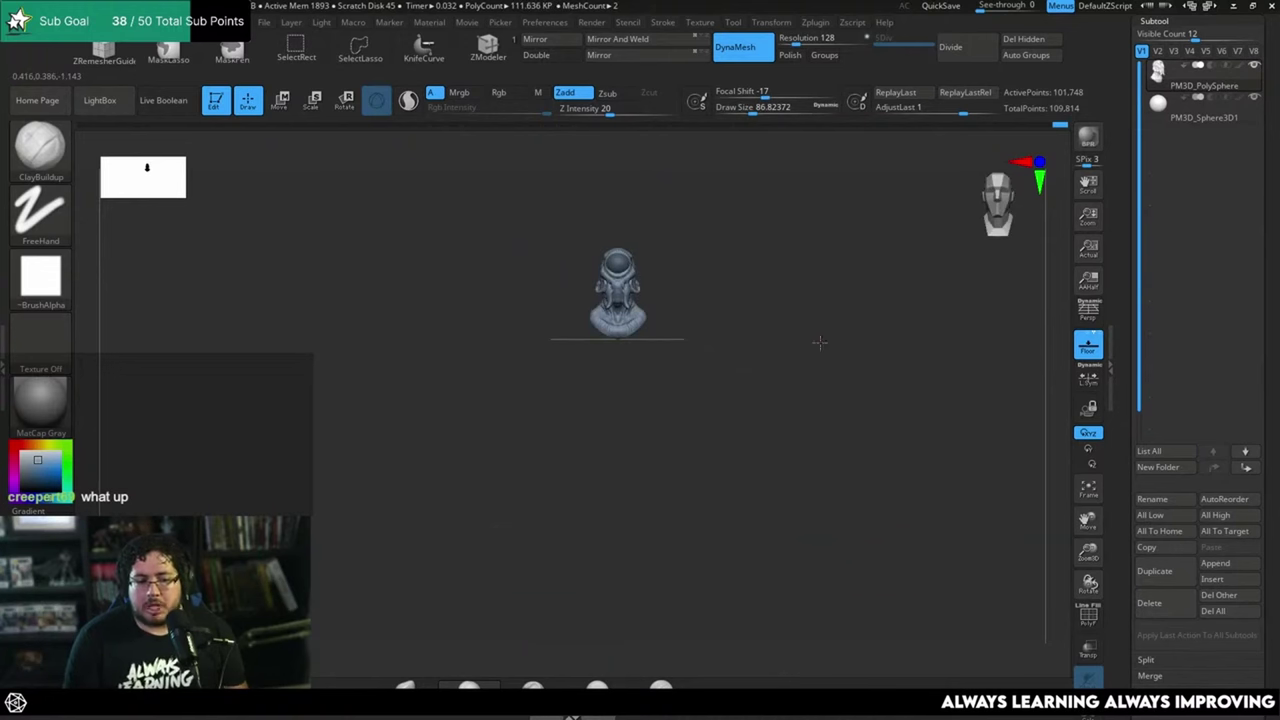
left_click_drag(820, 342, 880, 508, "alt")
left_click_drag(937, 345, 929, 311, "alt")
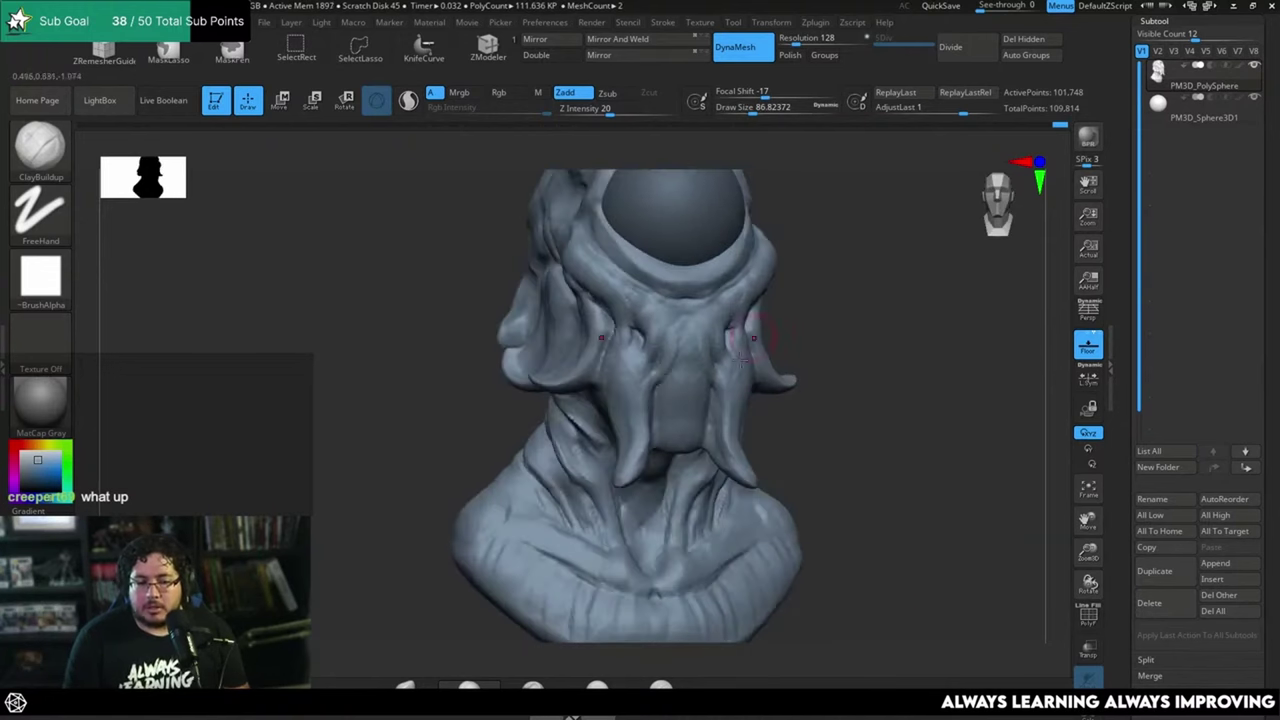
left_click_drag(753, 338, 834, 437, "shift")
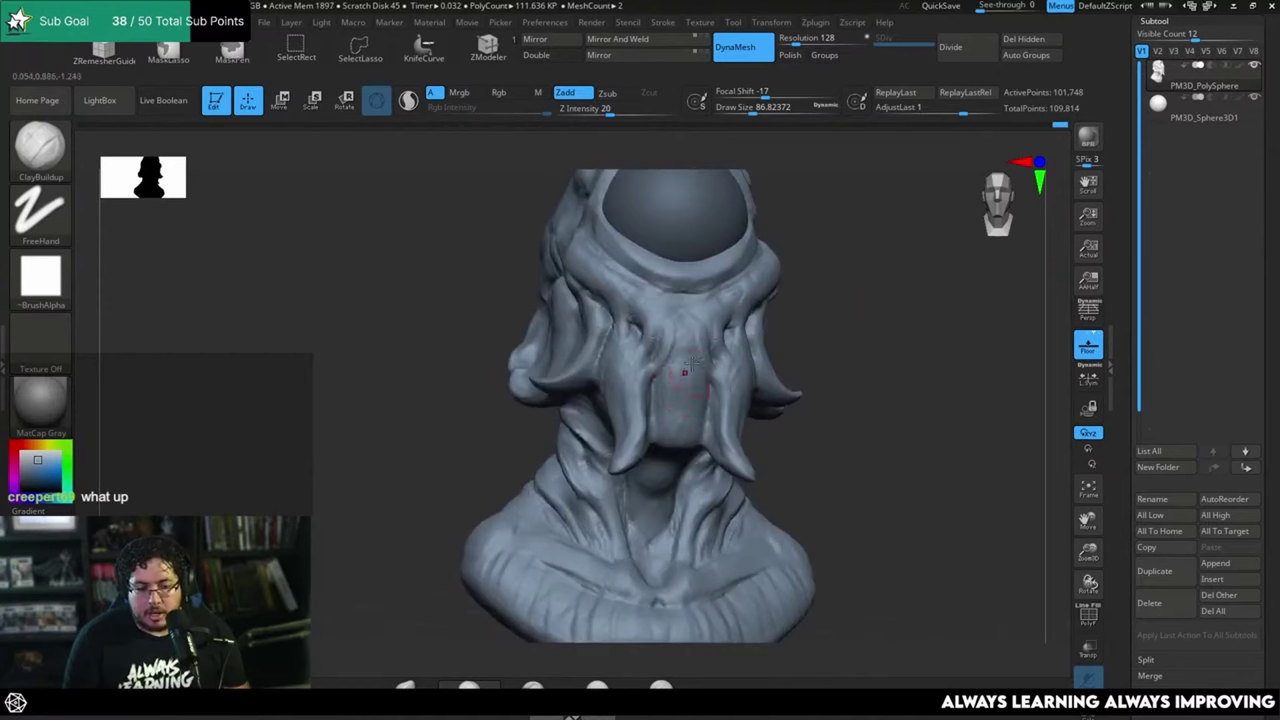
Step: Try an arched crease across the snout between the face tentacles with DamStandard at a draw size of about 71
key("b")
key("d")
key("s")
key("space")
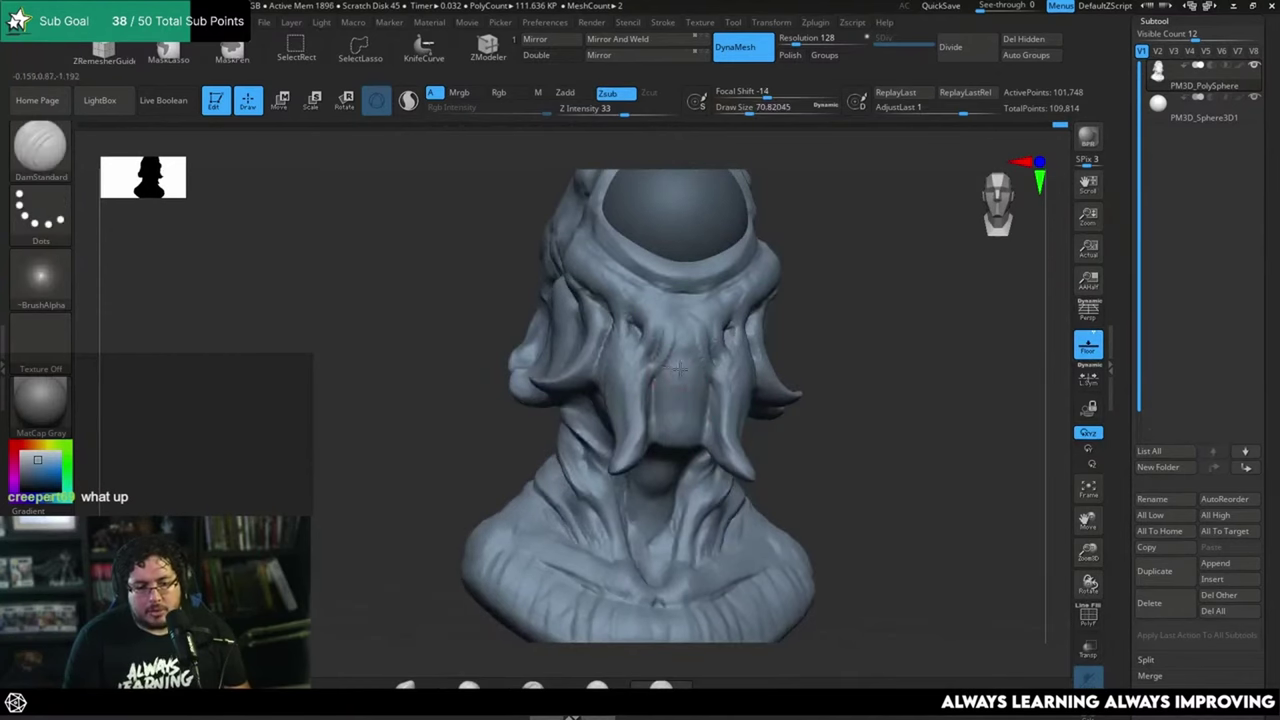
mouse_move(679, 369)
left_mouse_down()
mouse_move(697, 366)
mouse_move(706, 392)
left_mouse_up()
left_click_drag(816, 376, 850, 436)
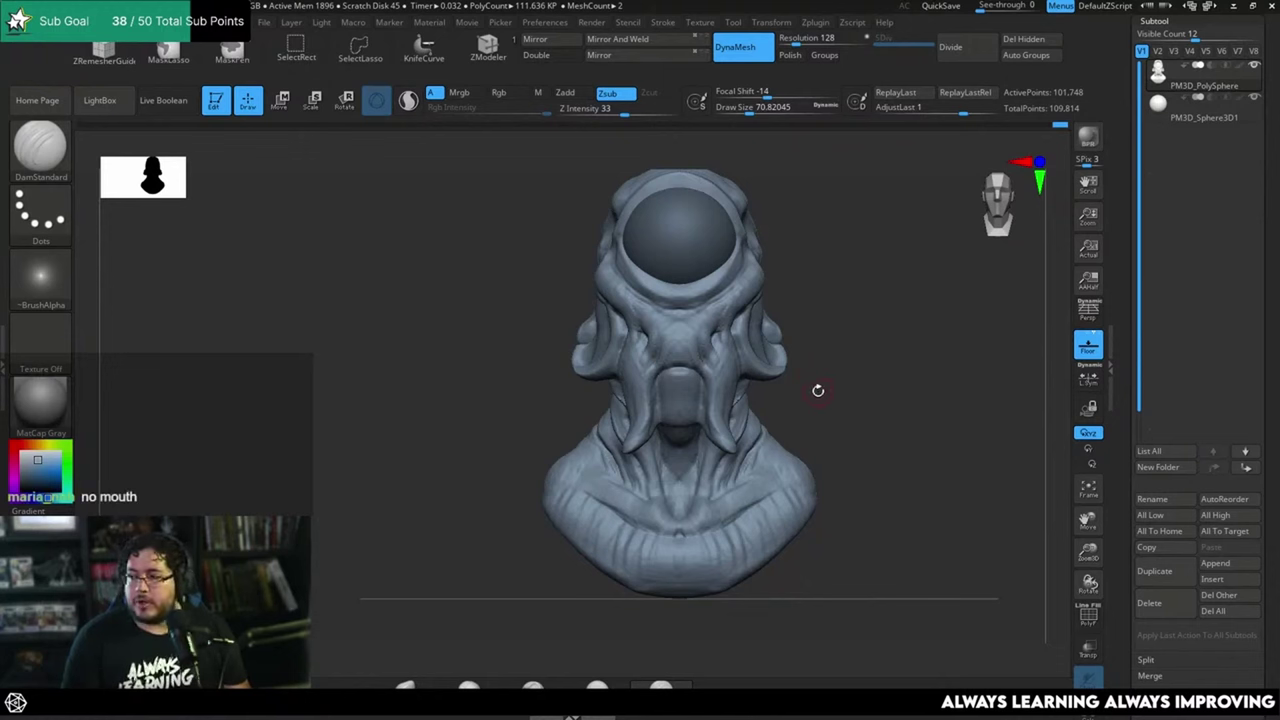
left_click_drag(817, 391, 831, 383)
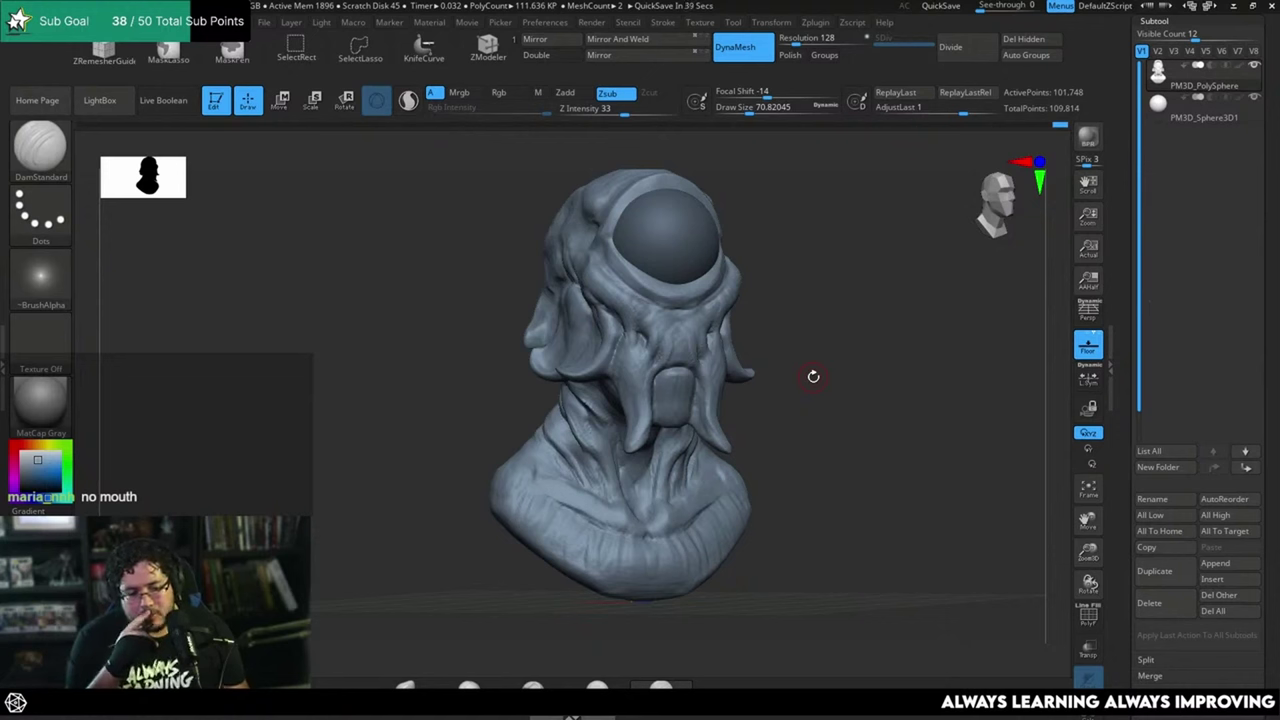
Step: Carve creases into the cheek folds beneath the eye with DamStandard at draw sizes between about 44 and 71
mouse_move(813, 376)
left_mouse_down()
mouse_move(823, 303)
mouse_move(866, 265)
mouse_move(858, 321)
left_mouse_up()
key("space")
left_click_drag(746, 354, 734, 354)
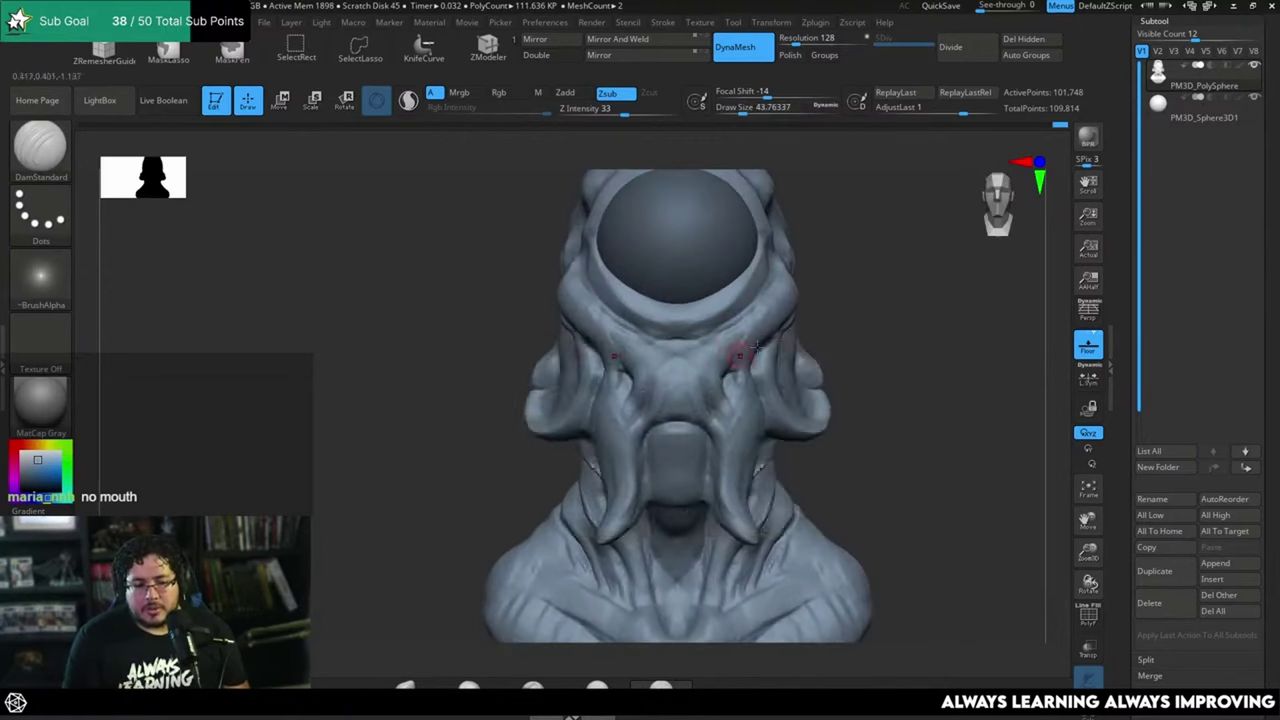
left_click_drag(677, 251, 737, 251)
key("]")
left_click_drag(614, 365, 608, 350)
left_click_drag(845, 220, 806, 246)
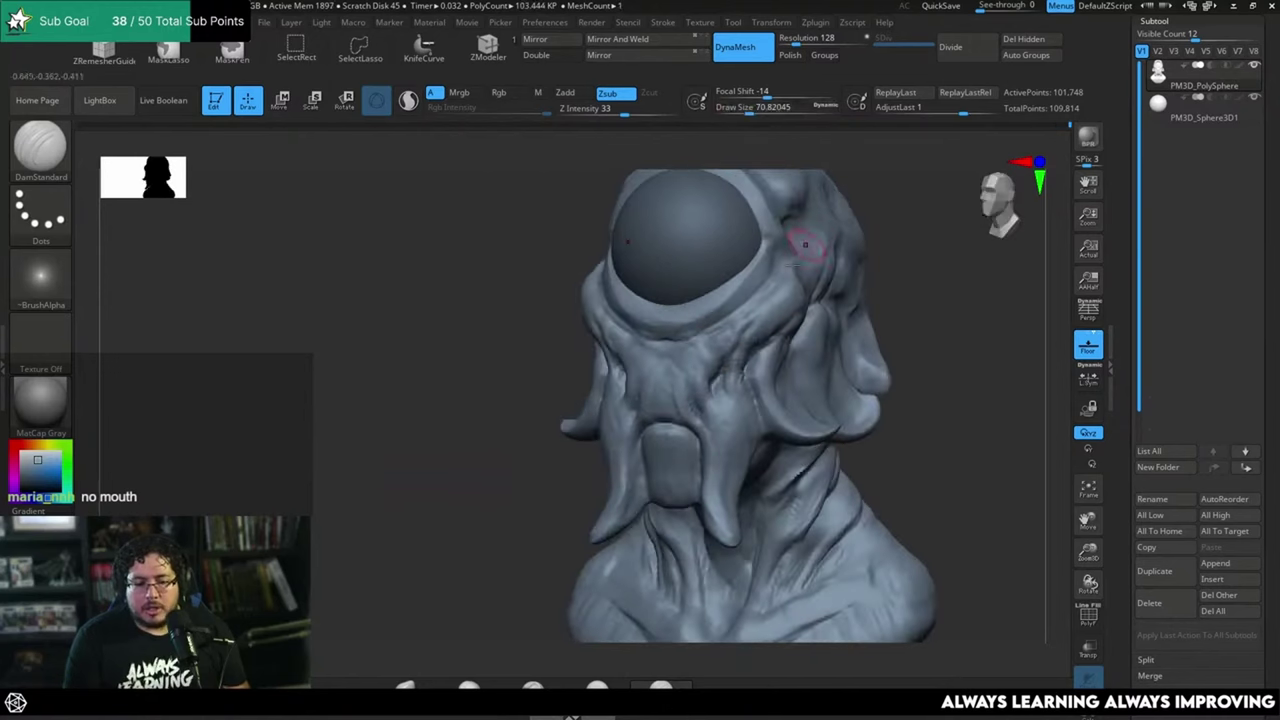
key("space")
left_click_drag(745, 350, 760, 309)
mouse_move(909, 300)
left_mouse_down("alt")
mouse_move(909, 286)
mouse_move(905, 341)
mouse_move(890, 321)
mouse_move(907, 344)
left_mouse_up("alt")
mouse_move(828, 293)
left_mouse_down()
mouse_move(889, 309)
mouse_move(863, 343)
mouse_move(857, 310)
mouse_move(837, 331)
mouse_move(846, 351)
mouse_move(848, 340)
mouse_move(874, 357)
mouse_move(866, 291)
mouse_move(866, 331)
left_mouse_up()
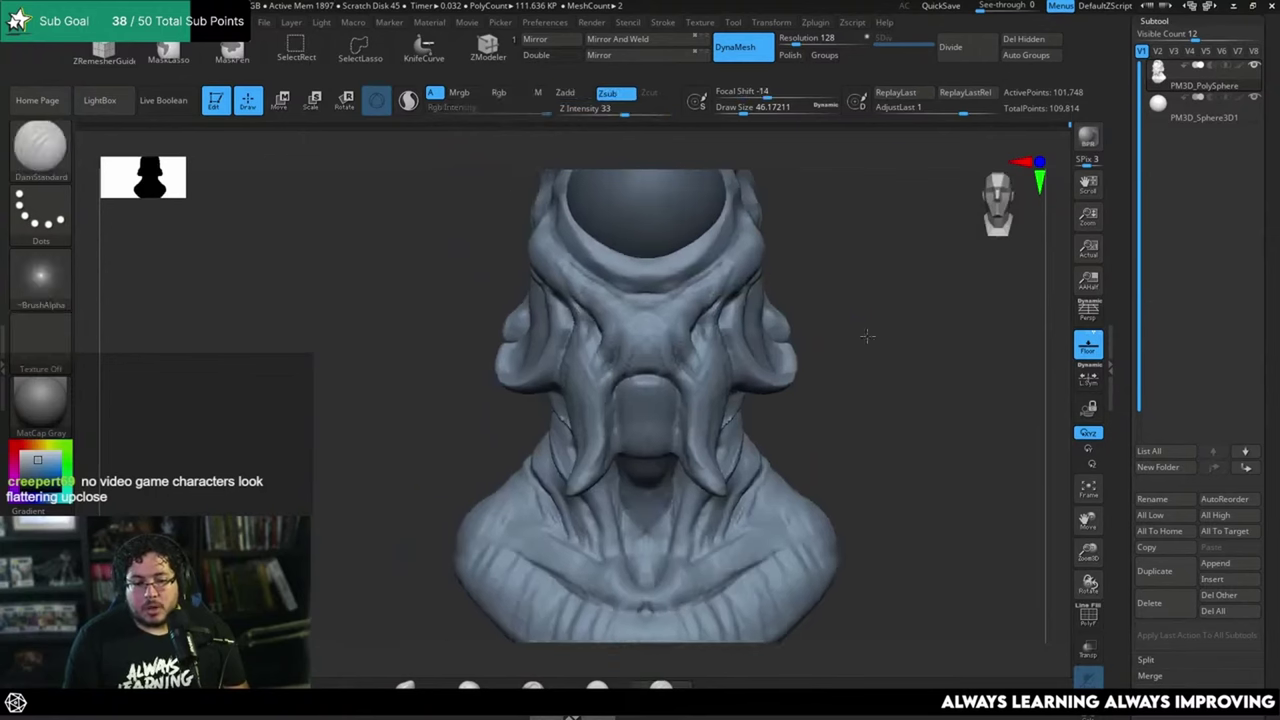
Step: Fill in the arched crease on the snout with ClayBuildup at a draw size of about 192
key("b")
key("c")
key("b")
key("space")
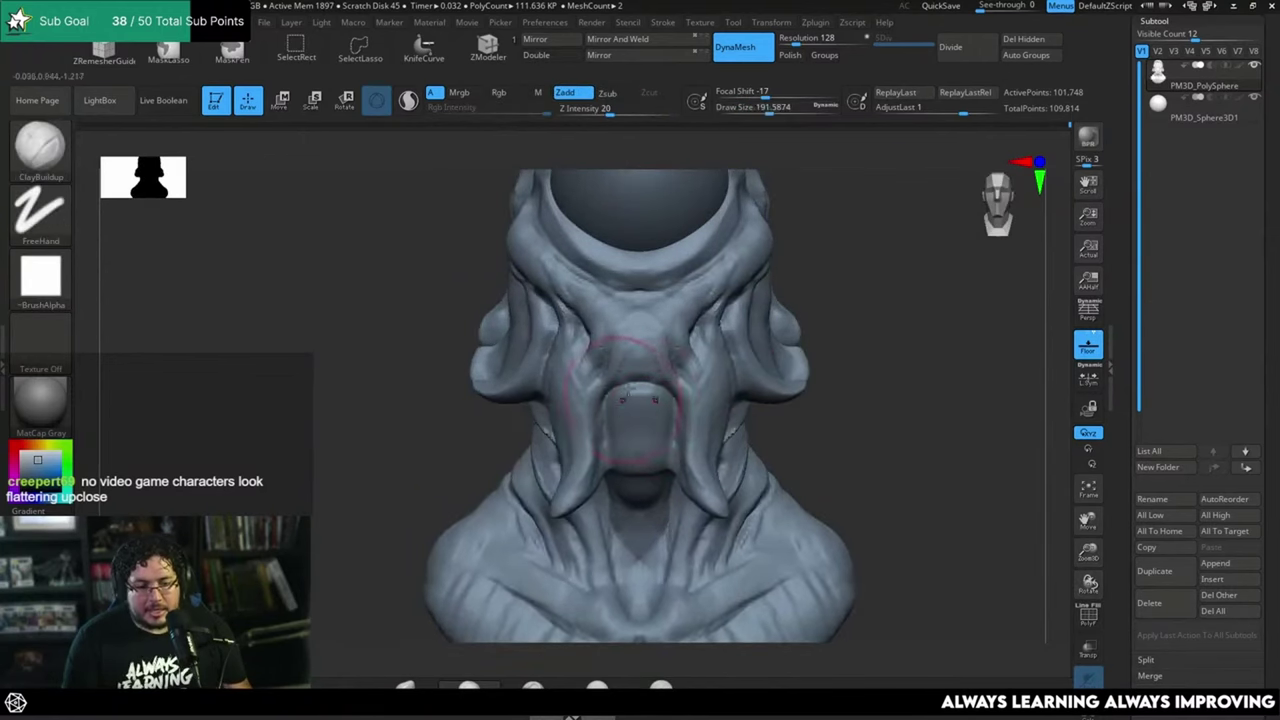
Step: Flatten the surface of the snout between the face tentacles with TrimDynamic at a draw size of about 120
key("b")
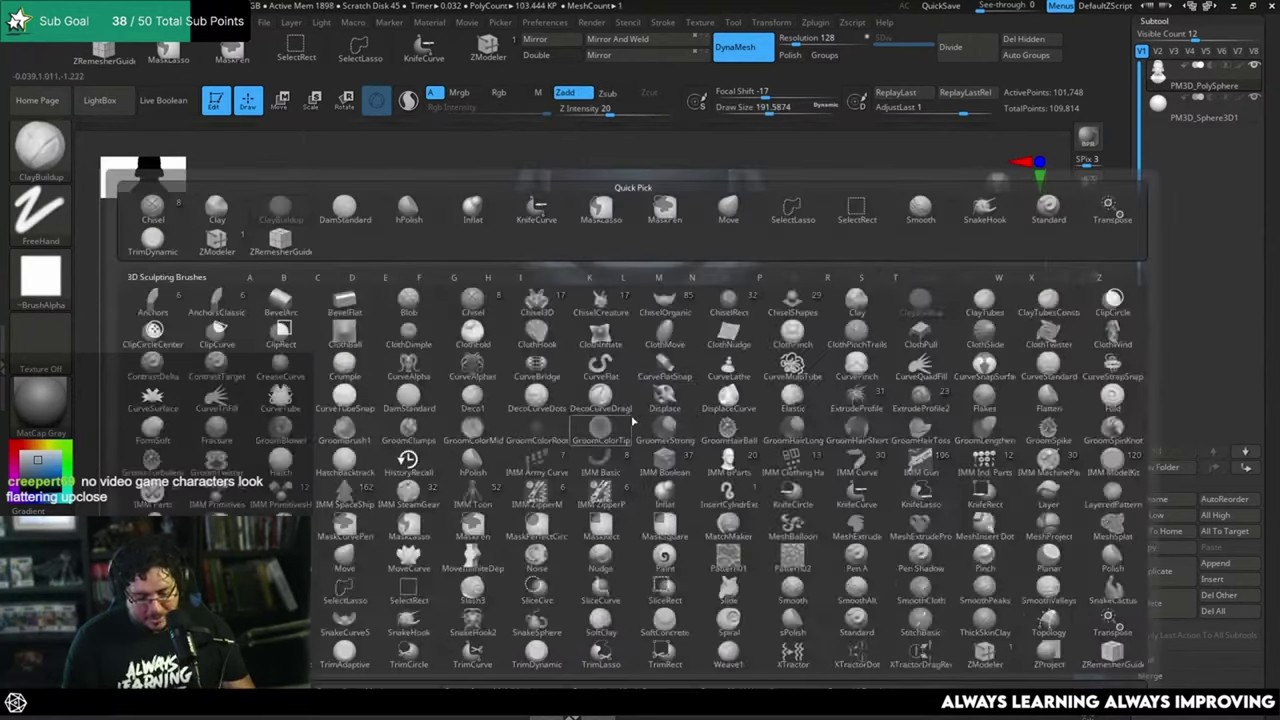
key("t")
key("d")
key("space")
left_click_drag(627, 404, 600, 404)
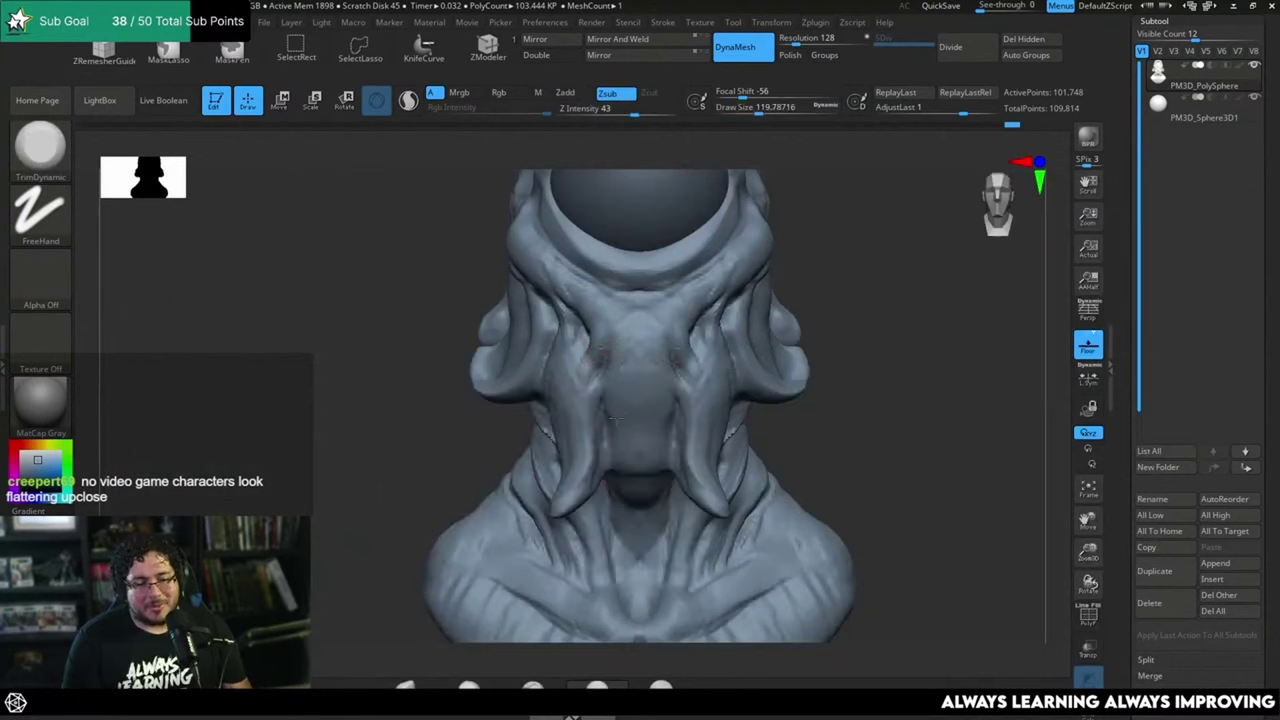
left_click_drag(862, 262, 866, 226)
Step: Build up the folds on the side of the neck and shoulder with ClayBuildup at a draw size of about 74
mouse_move(770, 300)
left_mouse_down()
mouse_move(809, 291)
mouse_move(820, 337)
mouse_move(843, 251)
mouse_move(867, 298)
mouse_move(840, 300)
mouse_move(854, 334)
mouse_move(791, 426)
mouse_move(525, 397)
left_mouse_up()
key("b")
key("c")
key("b")
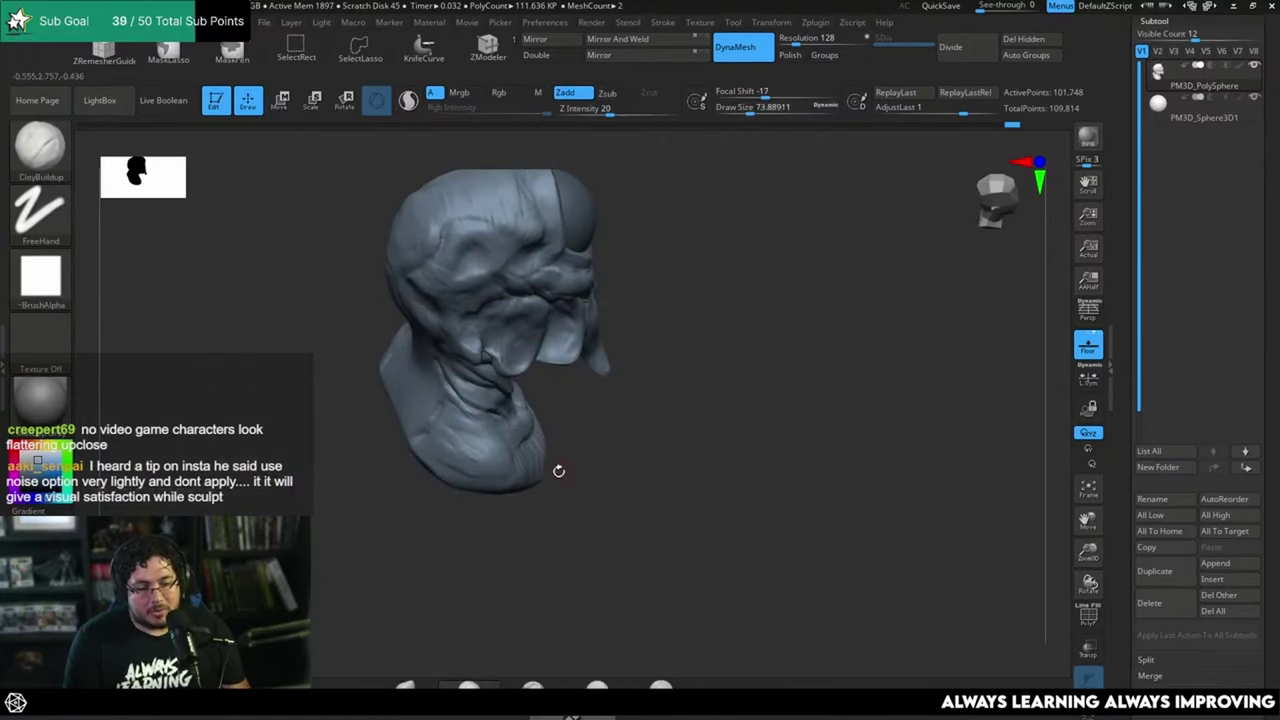
Step: Carve wrinkles into the side of the neck and the shoulder with DamStandard at a draw size of about 59
key("b")
key("d")
key("s")
key("space")
left_click_drag(558, 454, 631, 434)
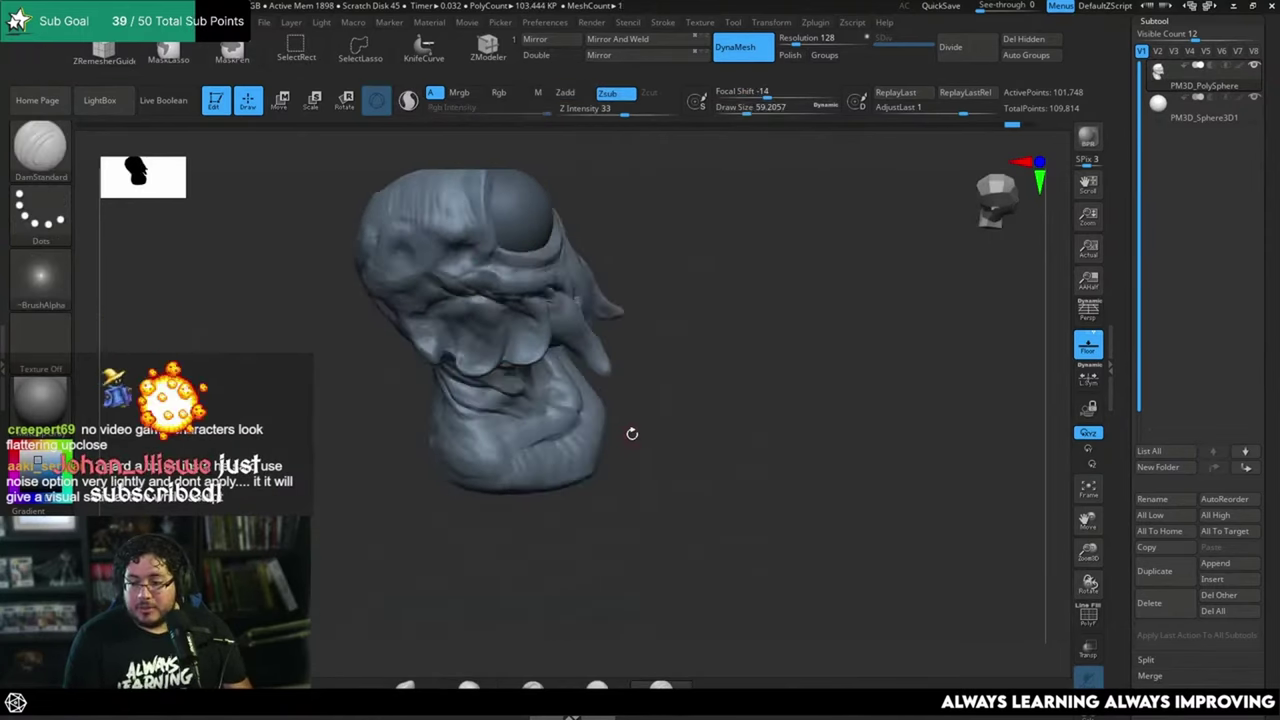
left_click_drag(640, 311, 657, 447)
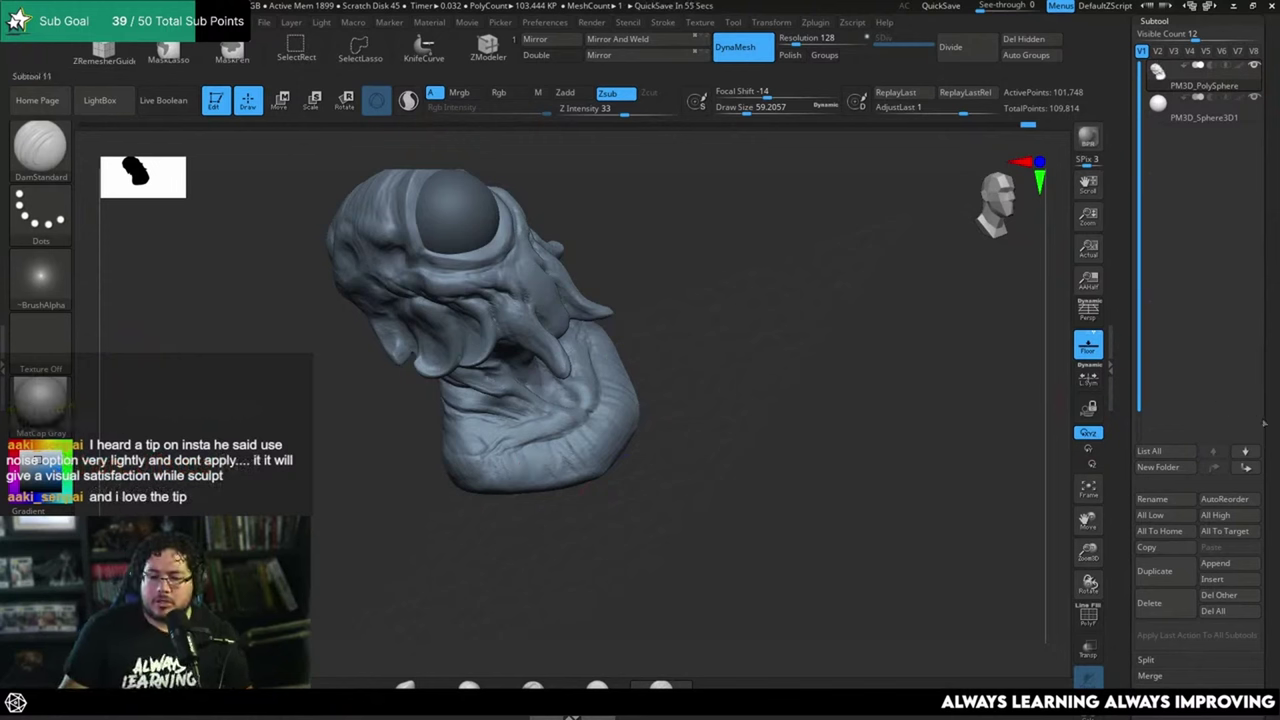
Step: Preview a fine surface noise on the whole bust with NoiseMaker at a noise scale of about 11
scroll(1263, 423, "down", 10)
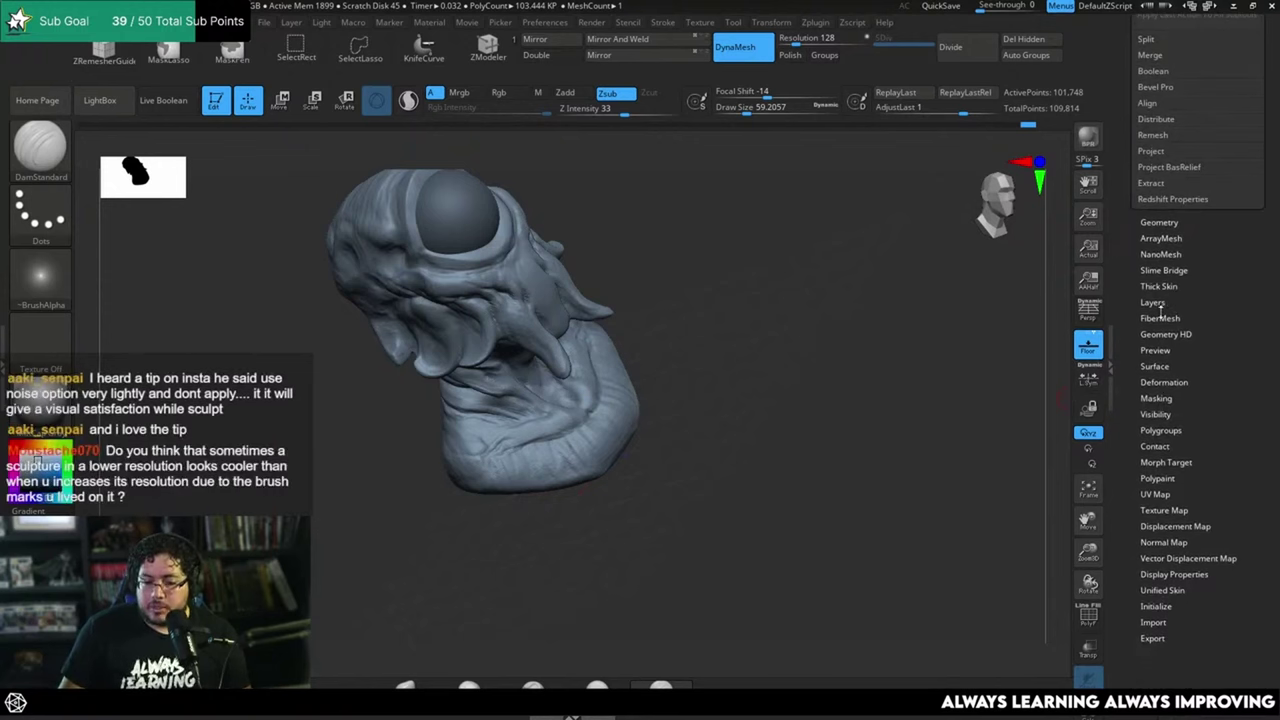
left_click(1155, 367)
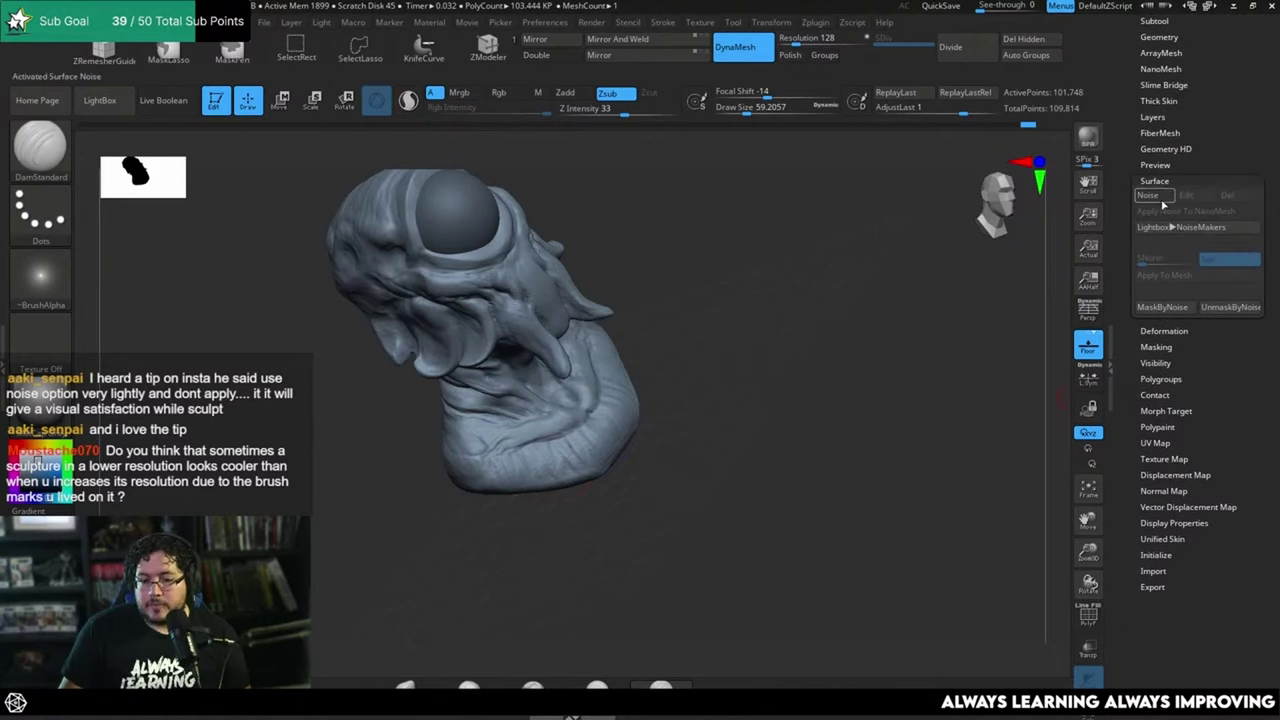
left_click(1162, 204)
right_click_drag(946, 367, 1004, 503, "ctrl")
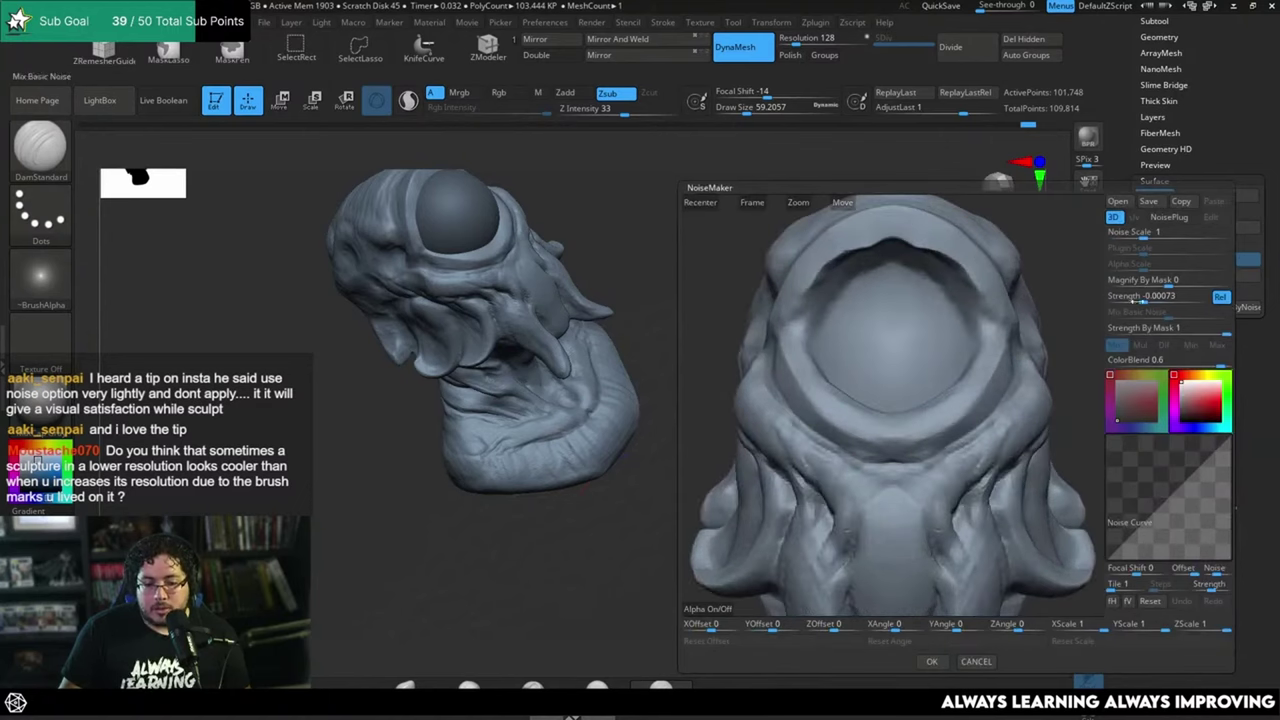
left_click_drag(1142, 234, 1166, 233)
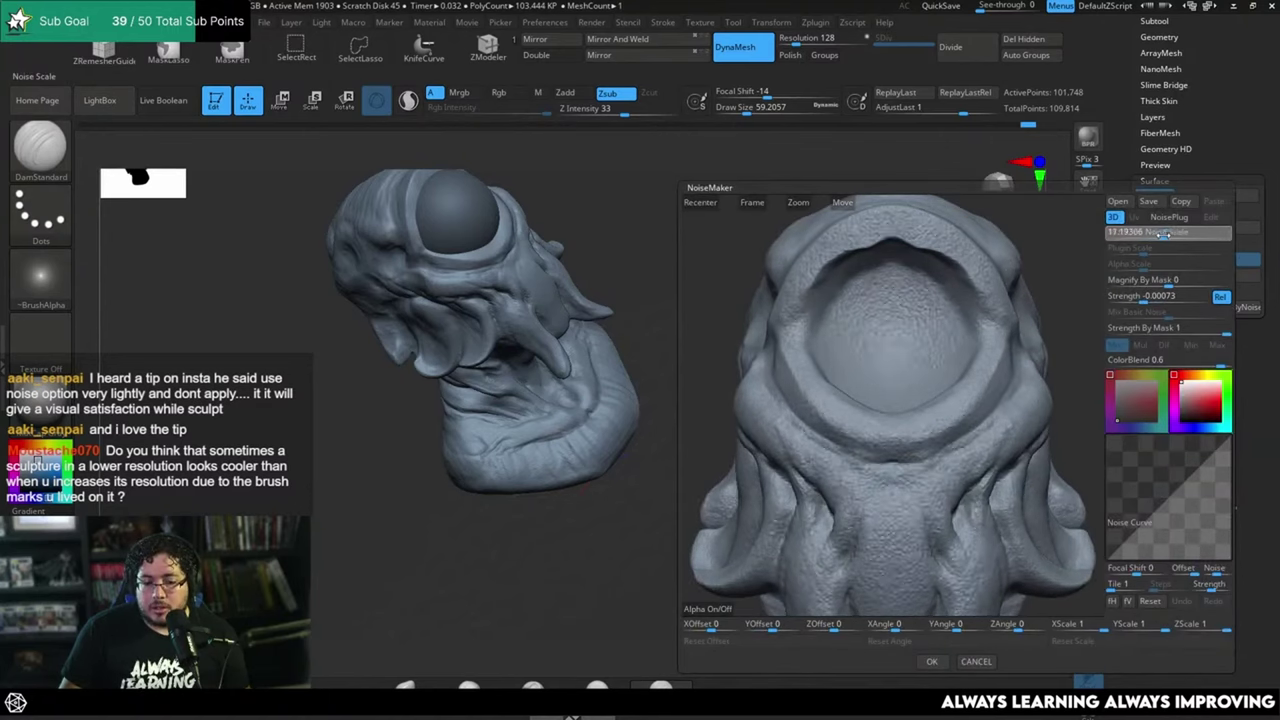
left_click(931, 662)
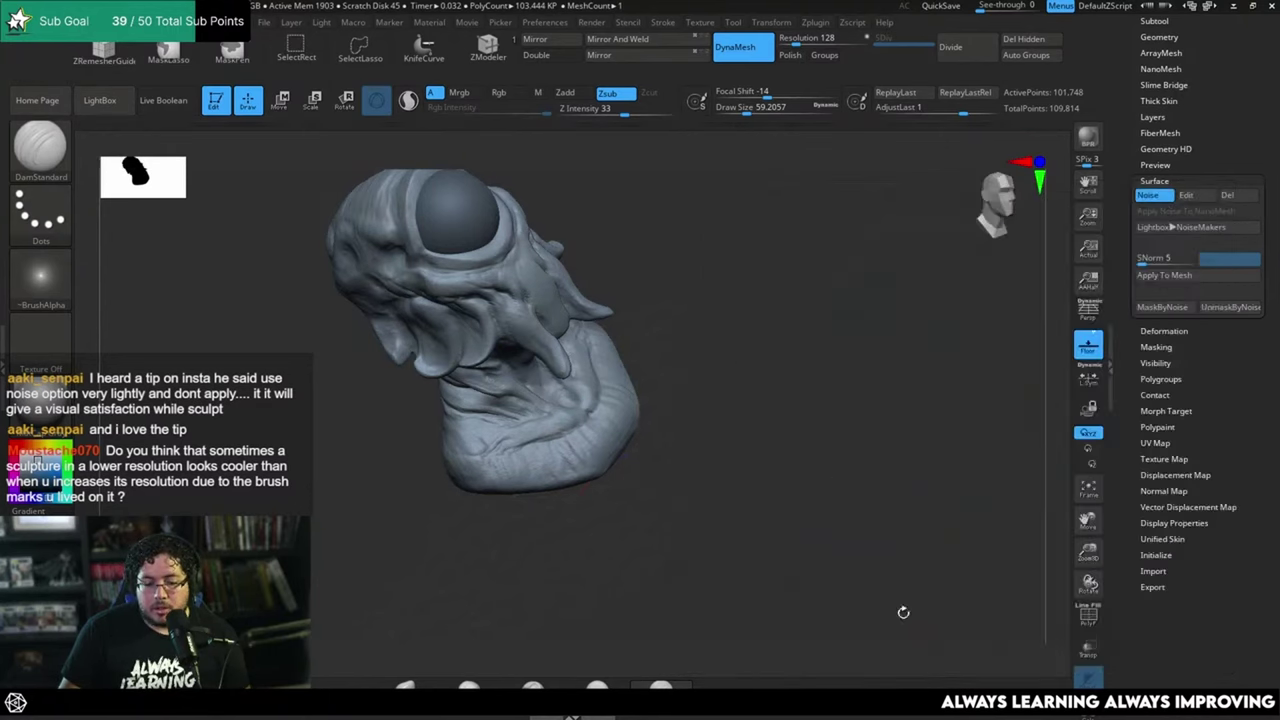
Step: Check the noise from the front of the face and switch the surface noise off
left_click_drag(797, 455, 920, 549)
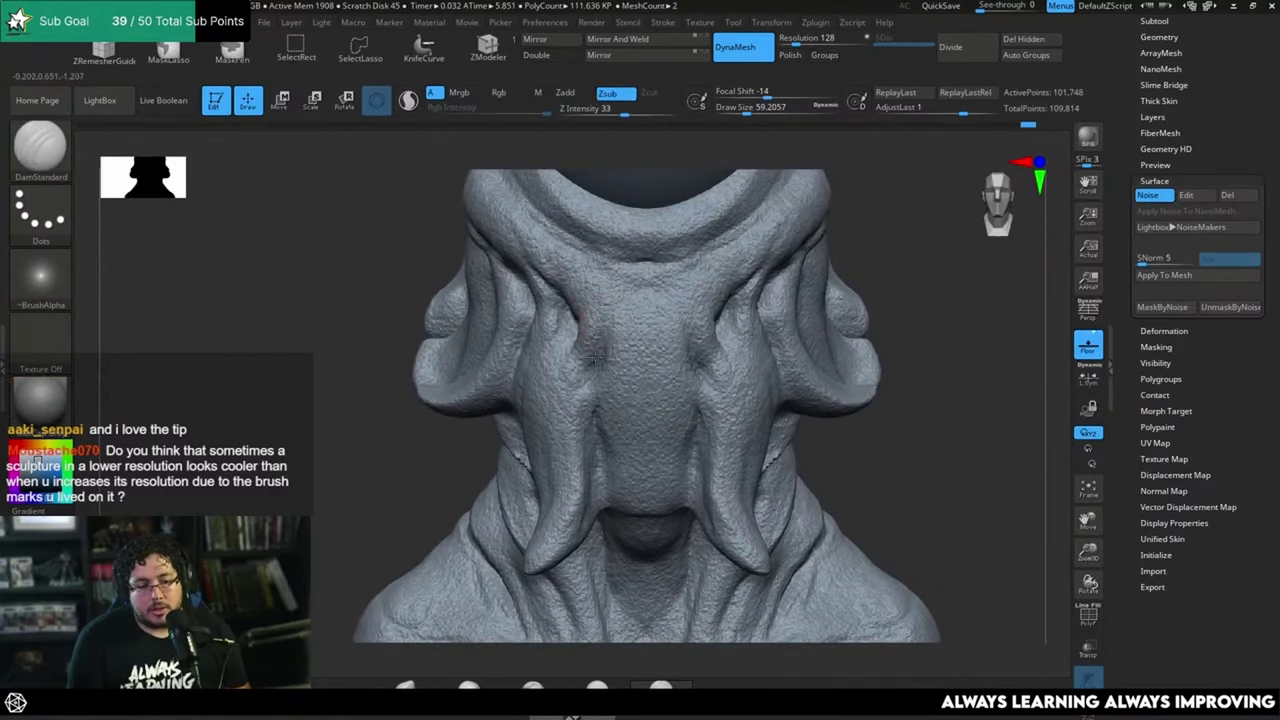
left_click(1160, 196)
left_click(1160, 196)
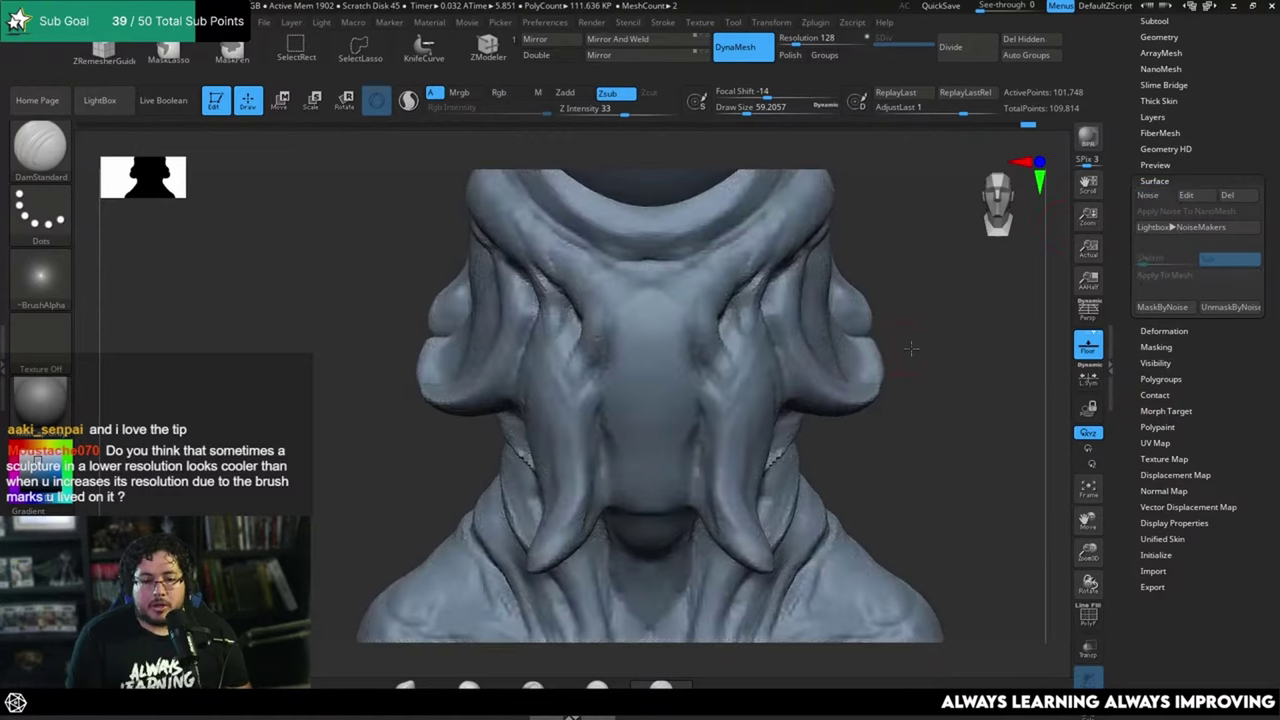
left_click_drag(930, 320, 883, 351)
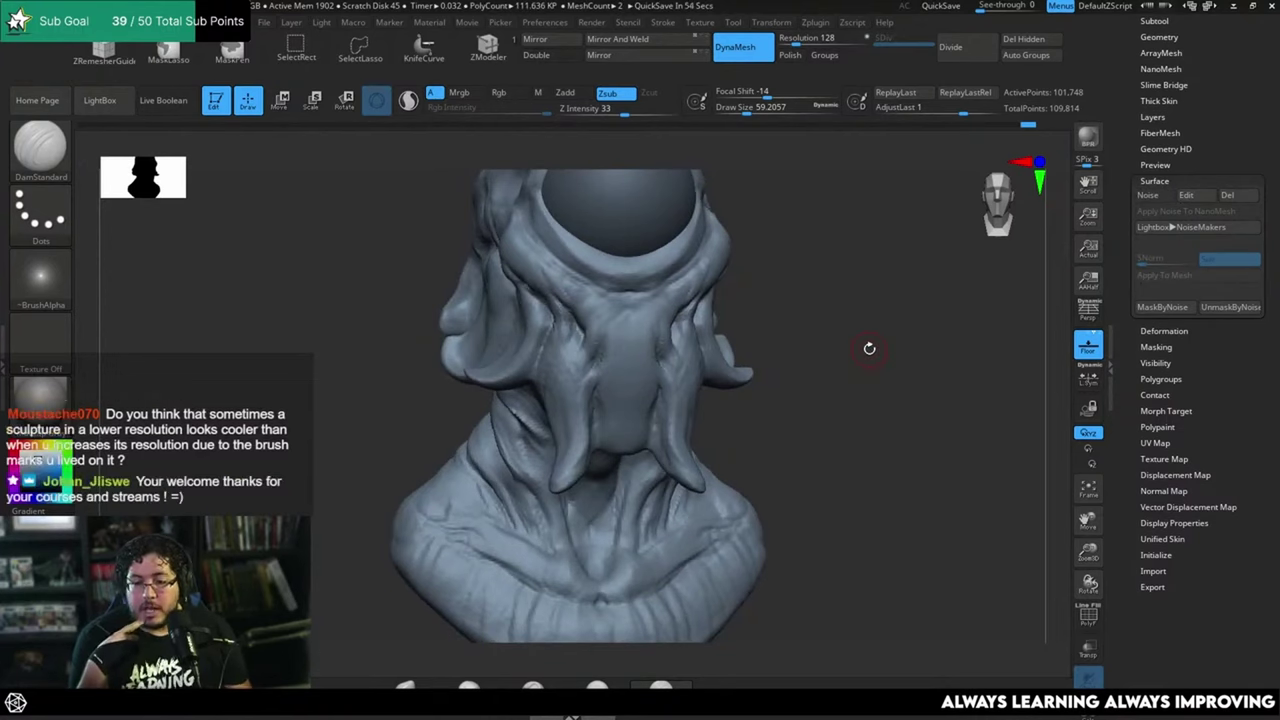
Step: Switch to Chrome, search Google Images for "draweing sketch vs lineart" and open the ART street by MediBang comparison
key("alt+Tab")
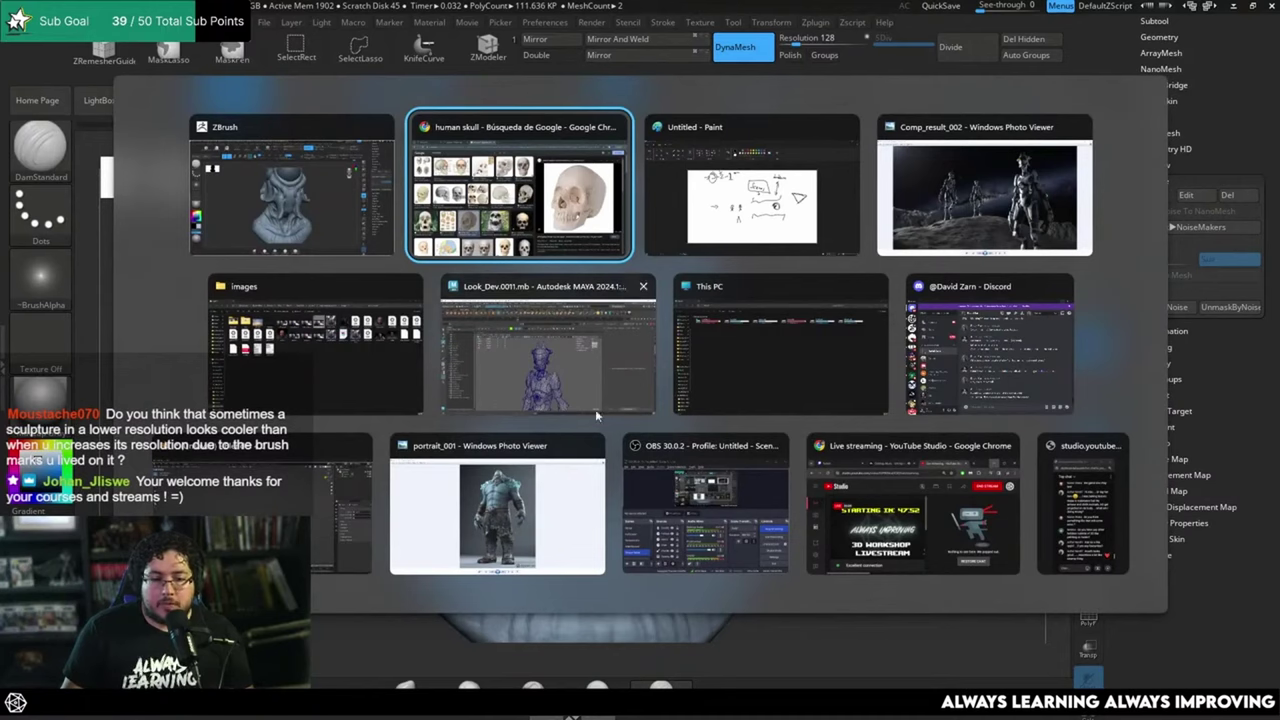
key("alt+Tab")
key("alt+Tab")
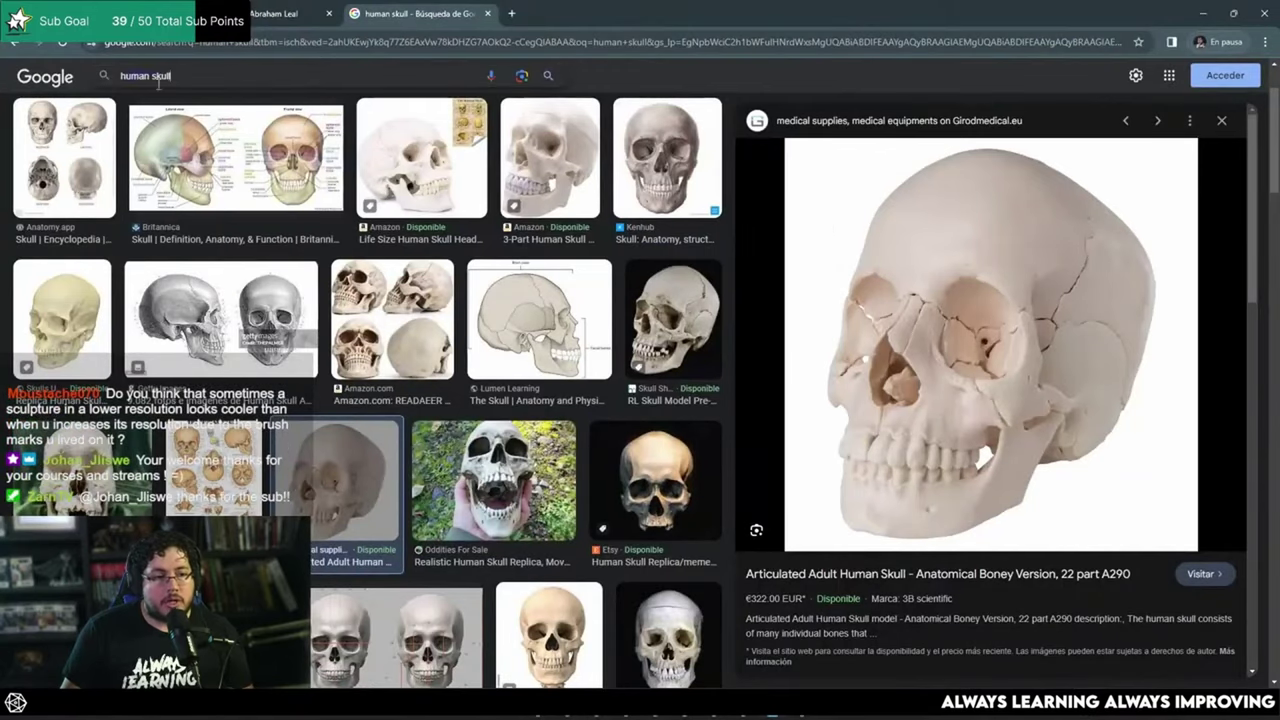
left_click(158, 84)
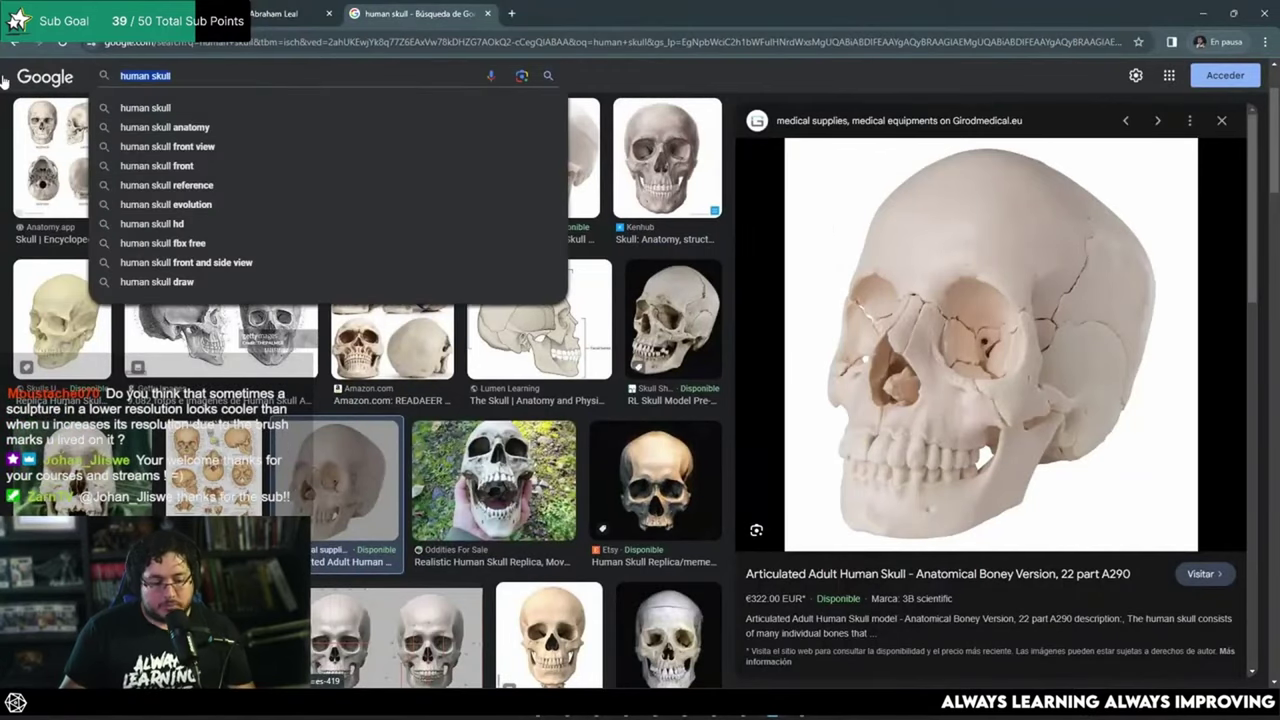
key("ctrl+a")
type("draweing ske")
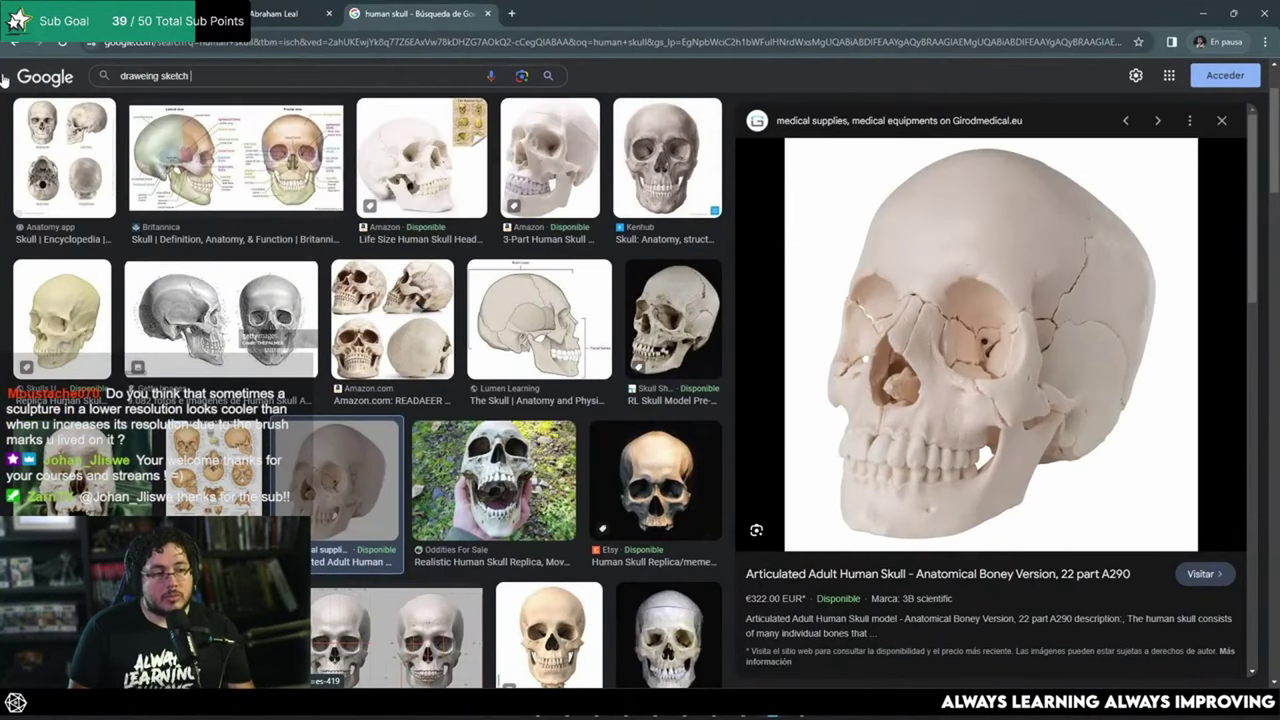
type("tch vs lineart")
key("Return")
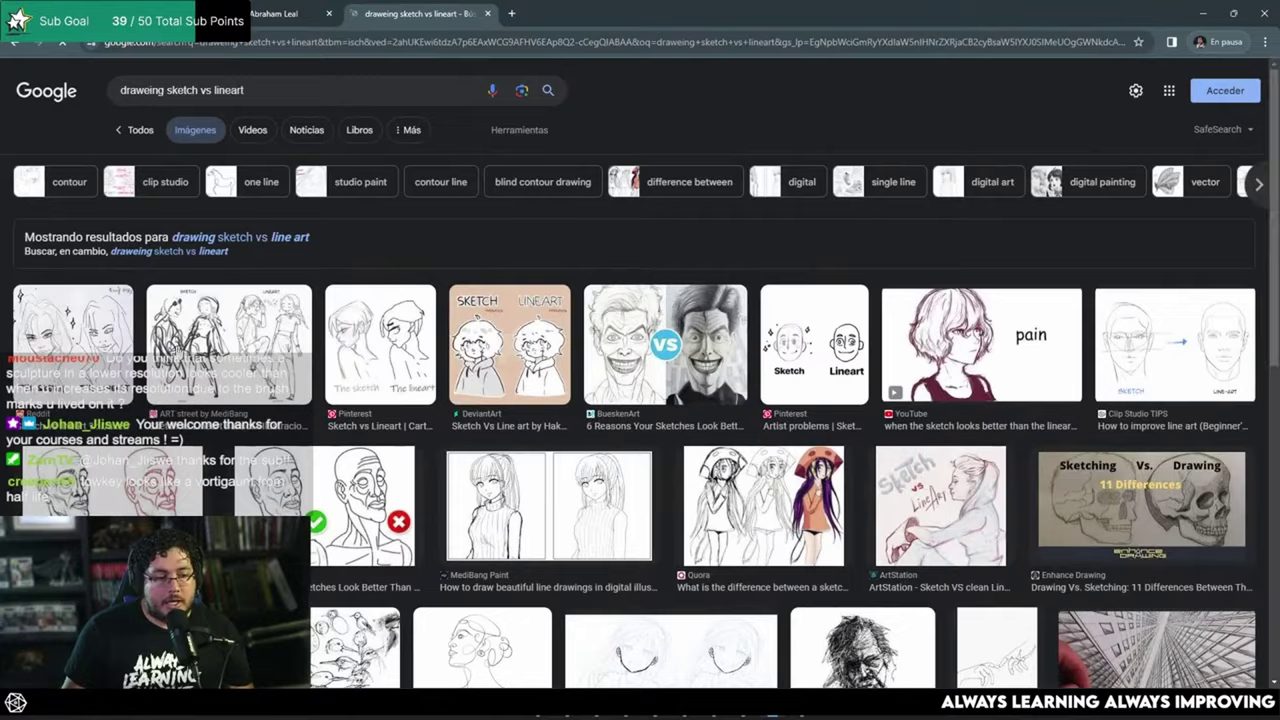
left_click(178, 350)
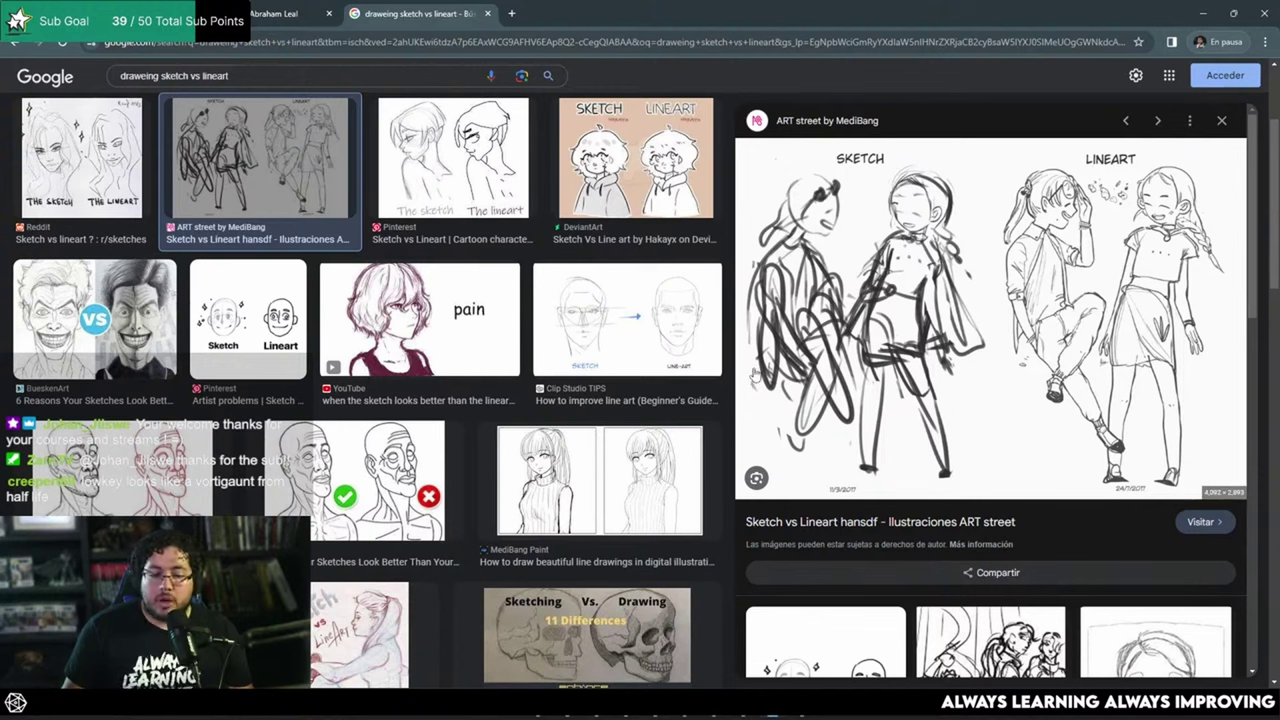
Step: Search Google Images for "101 dalmatinas film" and open the Disney Movies still of the Dalmatian family
left_click_drag(262, 78, 78, 96)
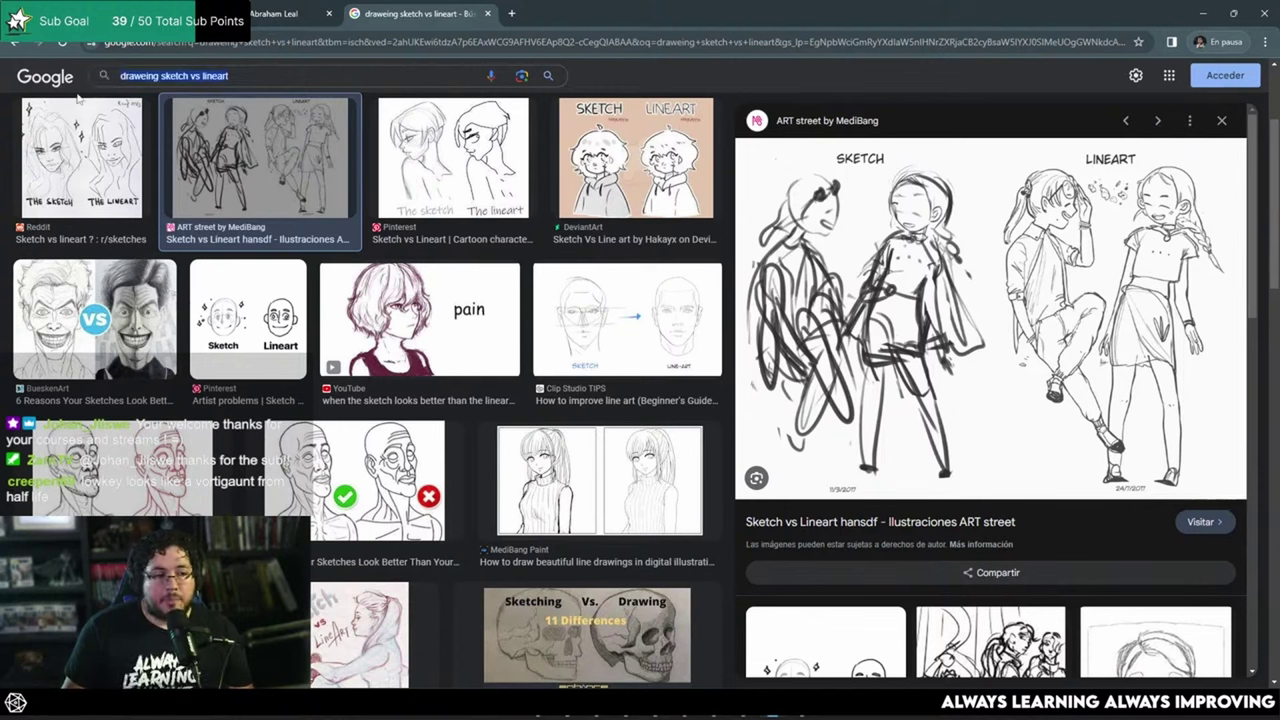
key("BackSpace")
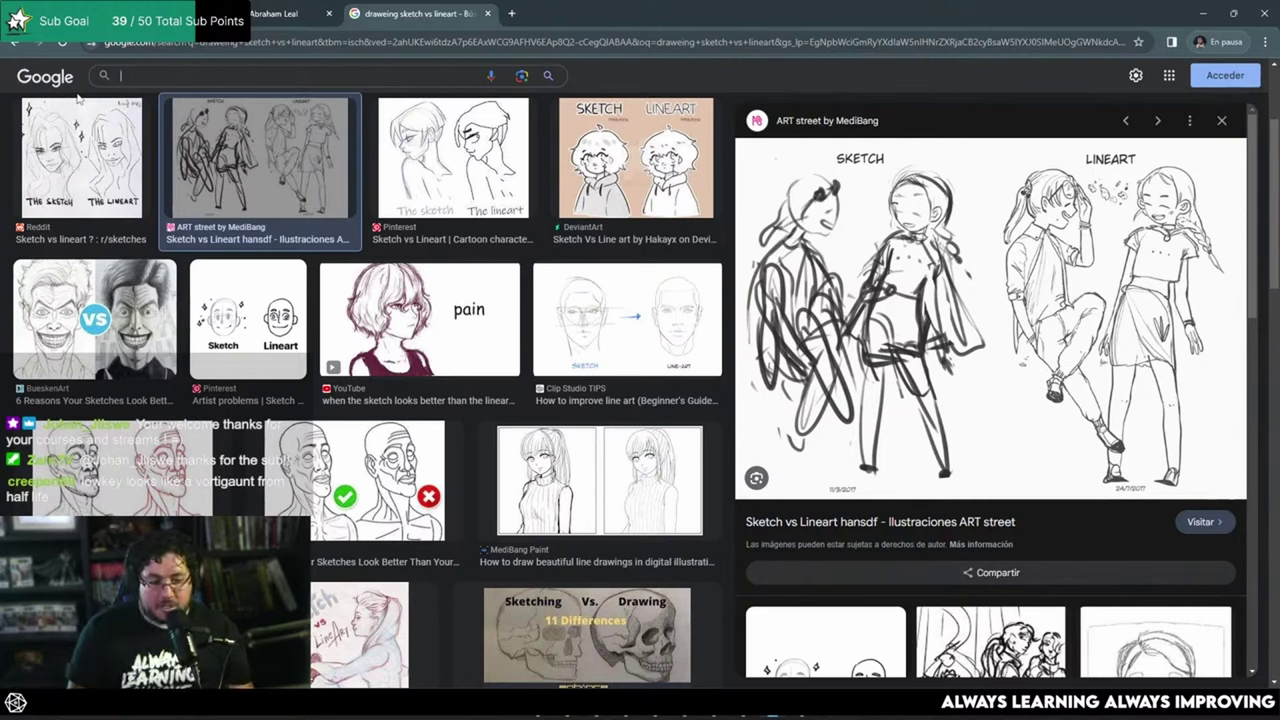
type("10")
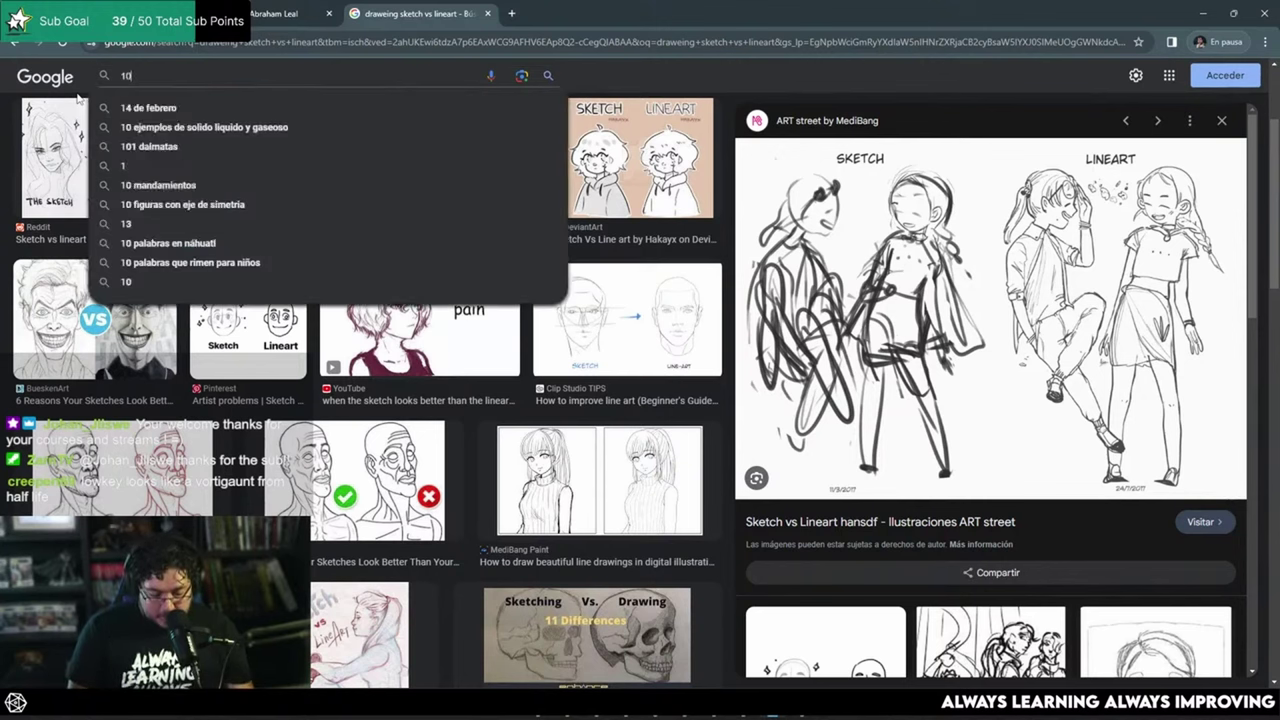
type("1 dalmatinas")
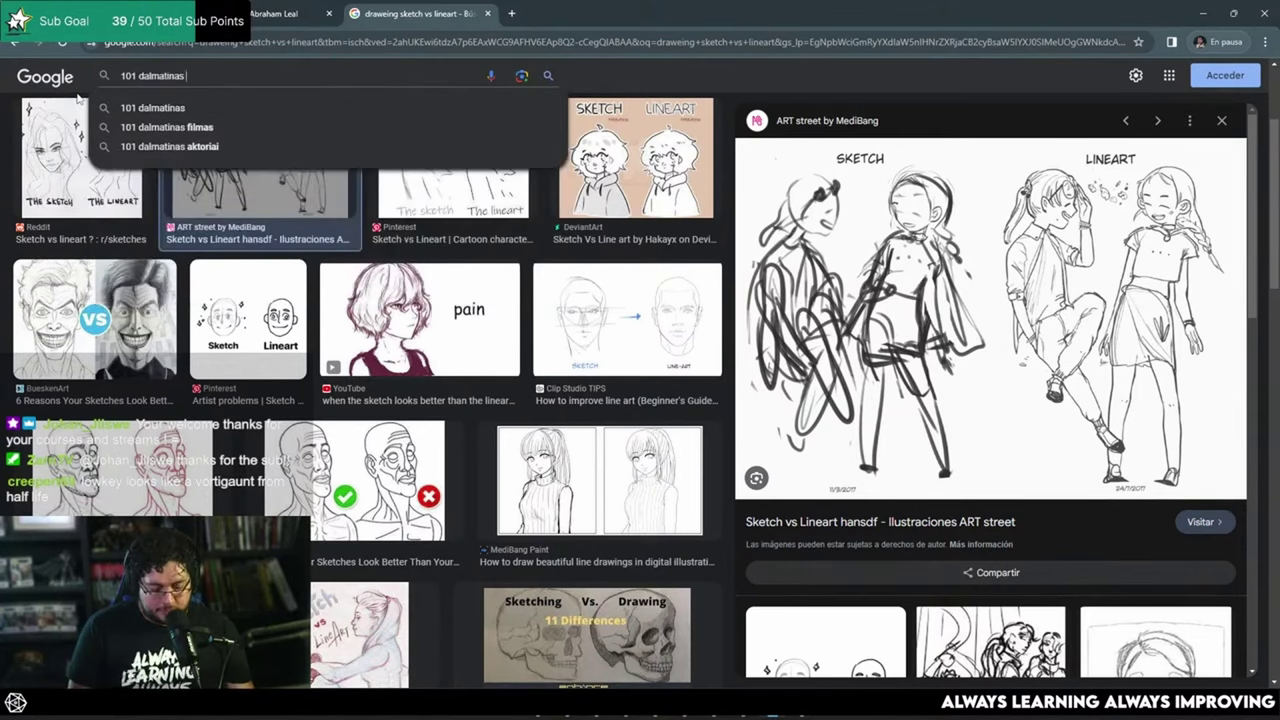
type(" film")
key("Return")
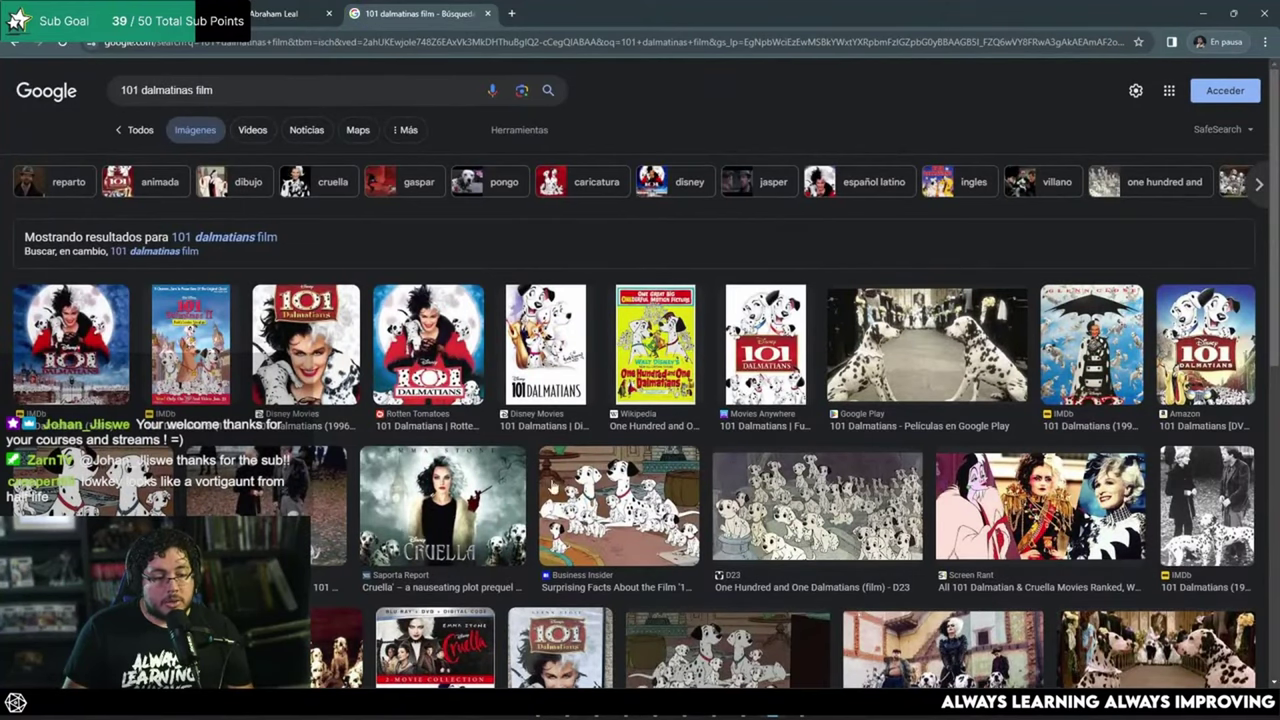
left_click(92, 490)
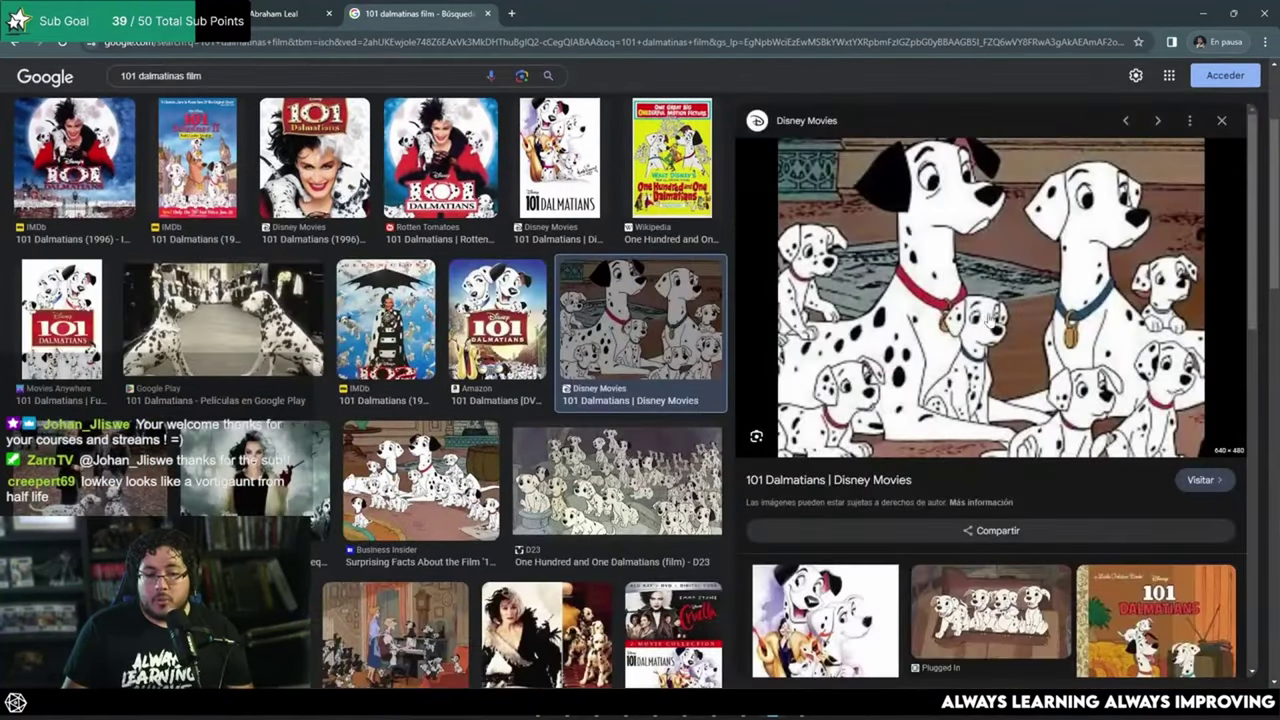
Step: Examine the line work in several stills from the animated 101 Dalmatians film and return to ZBrush
scroll(988, 340, "down", 3)
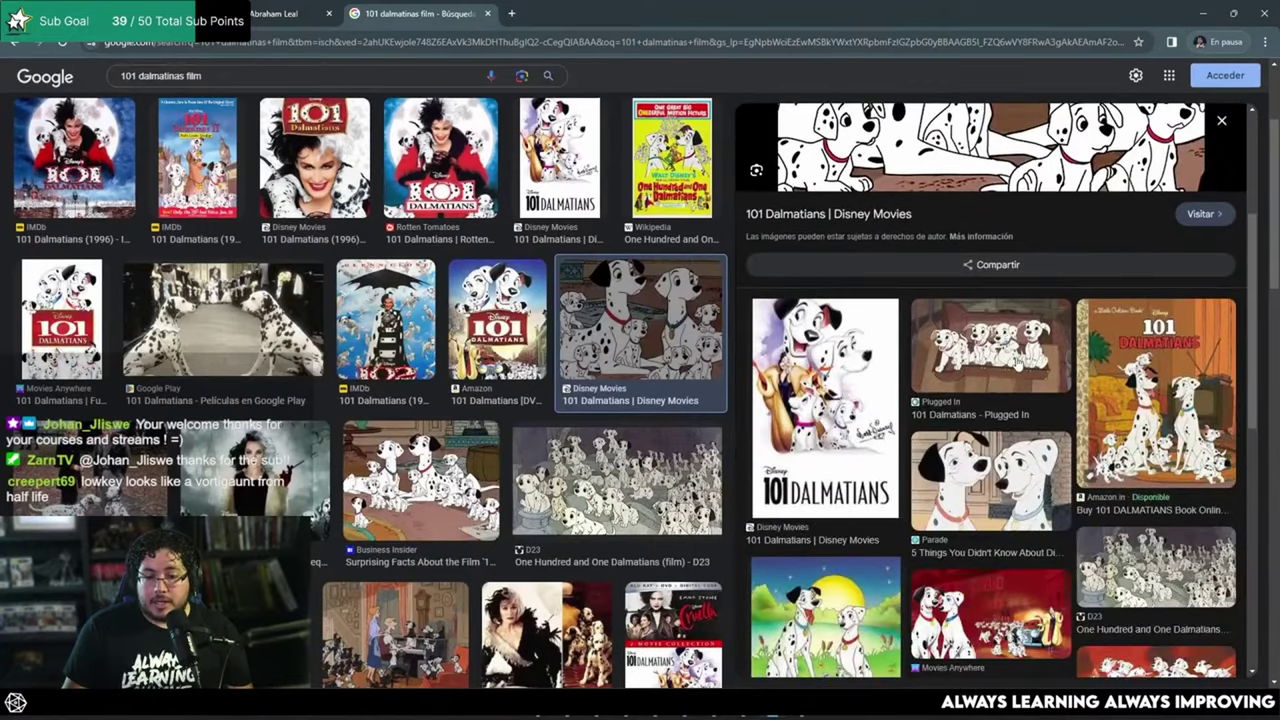
left_click(1165, 580)
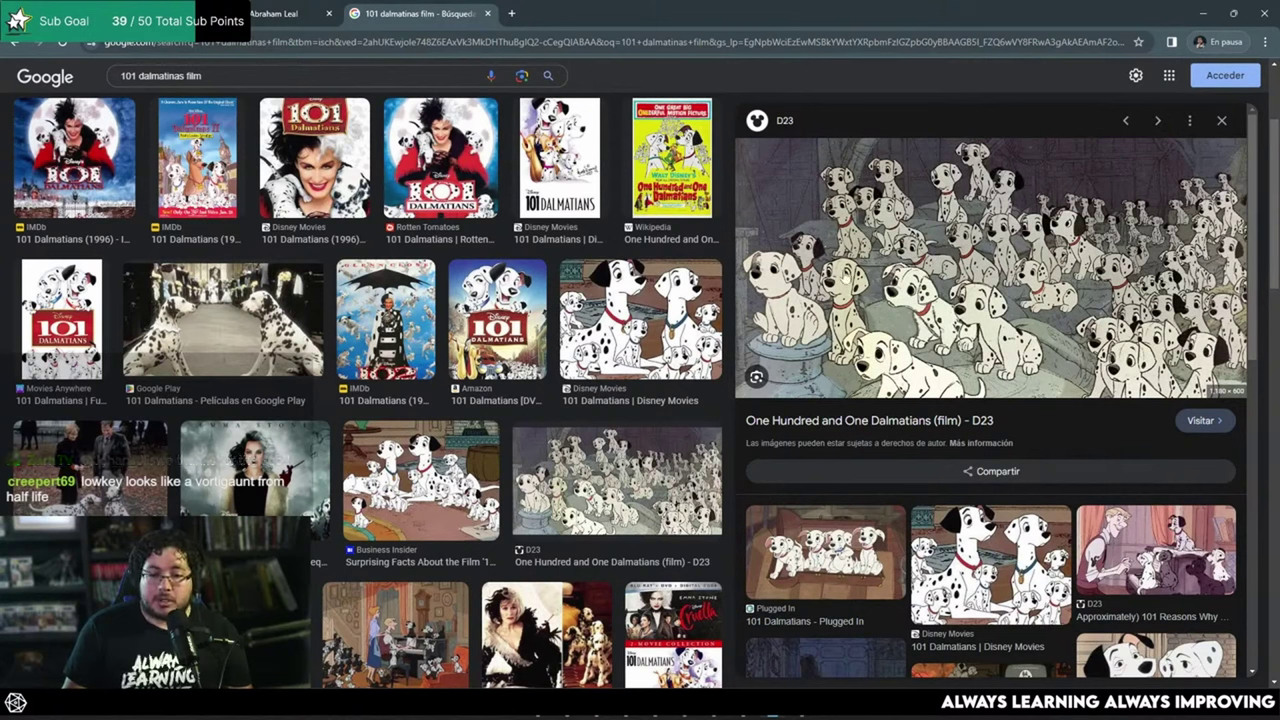
left_click(1155, 548)
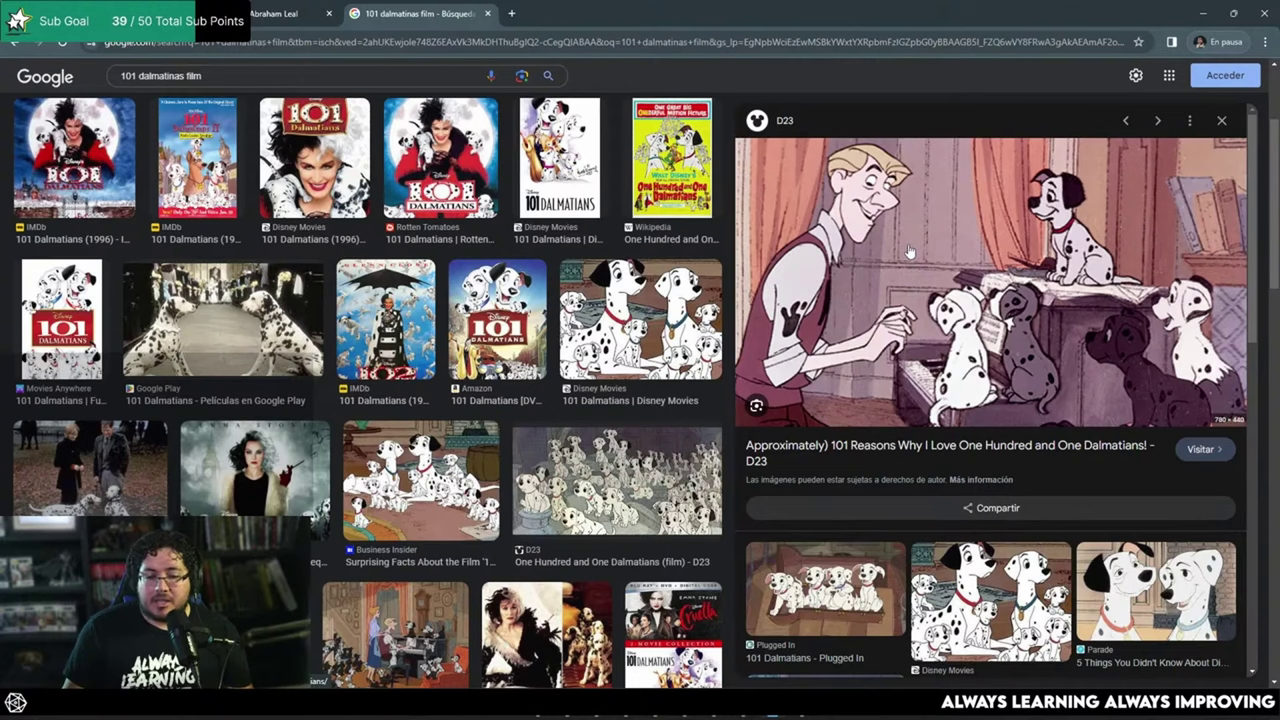
left_click(395, 625)
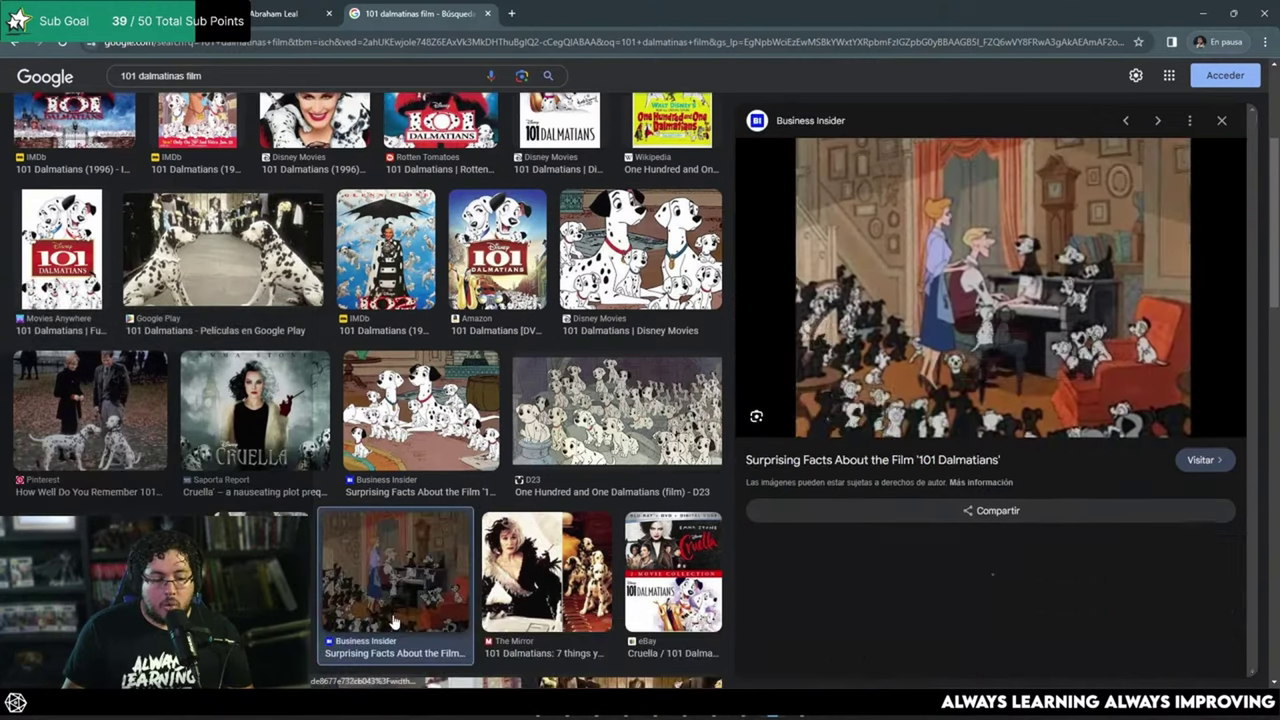
scroll(1028, 292, "down", 2)
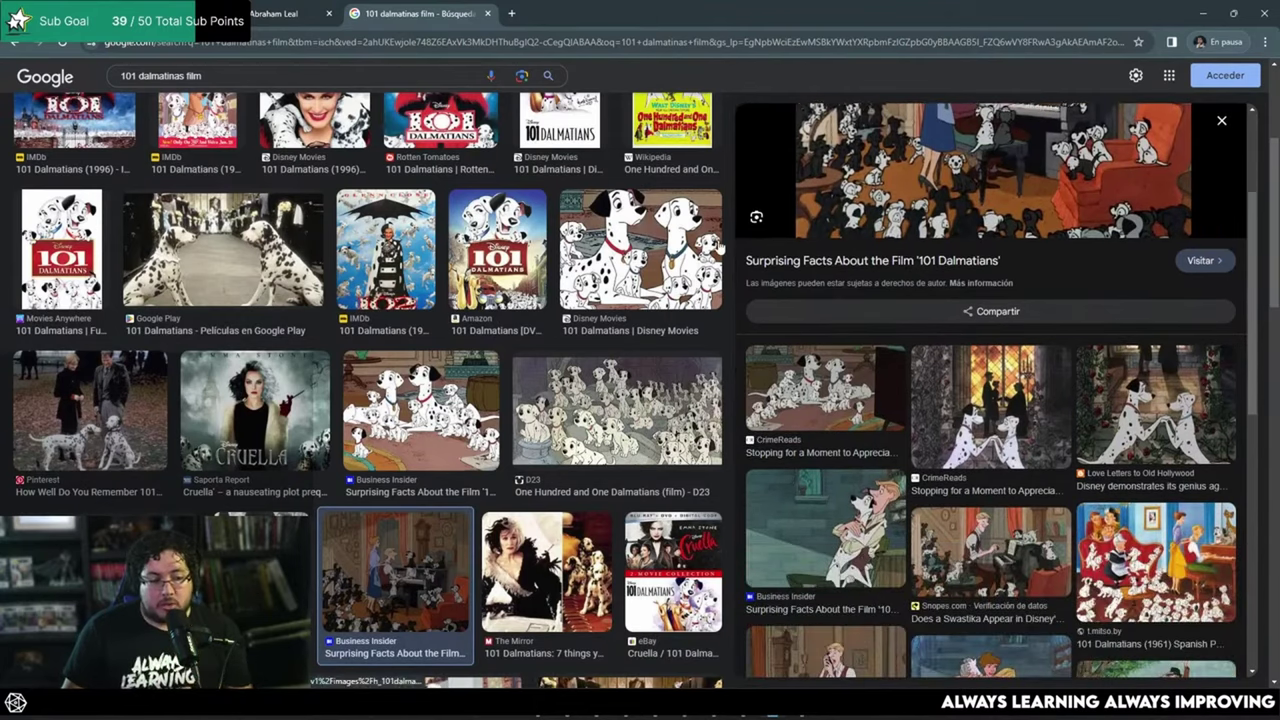
scroll(700, 260, "down", 3)
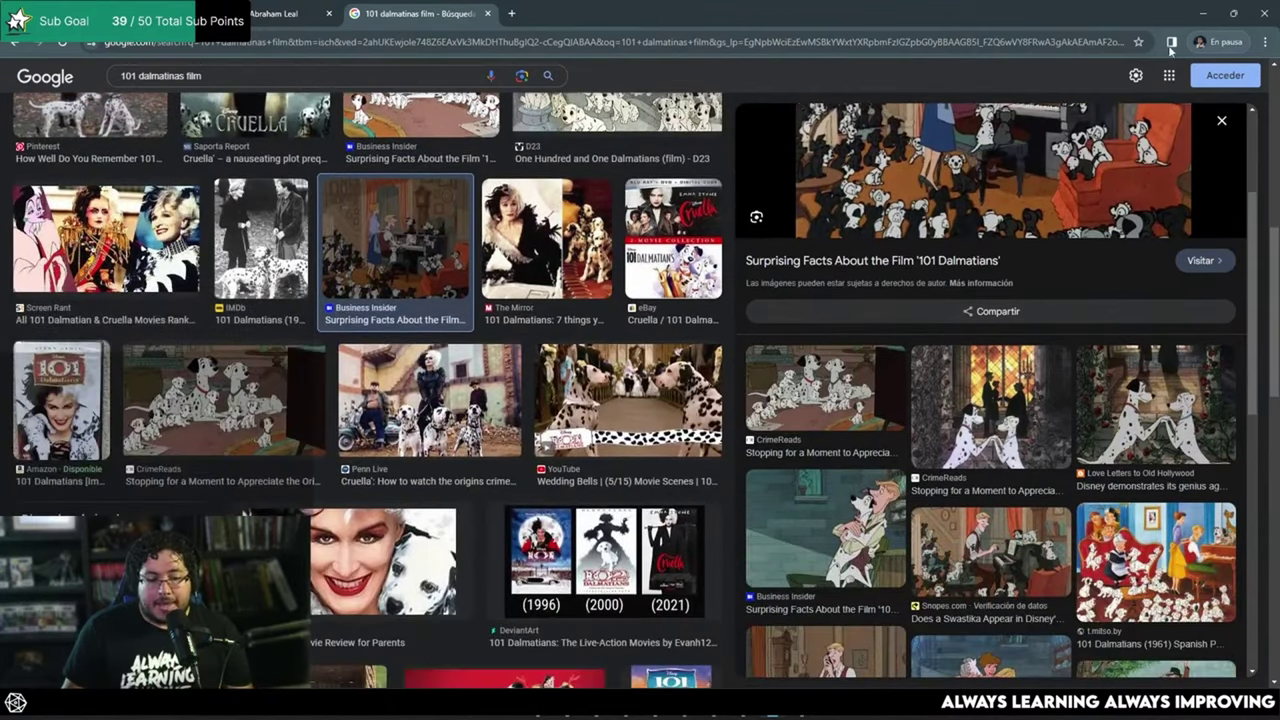
left_click(1203, 13)
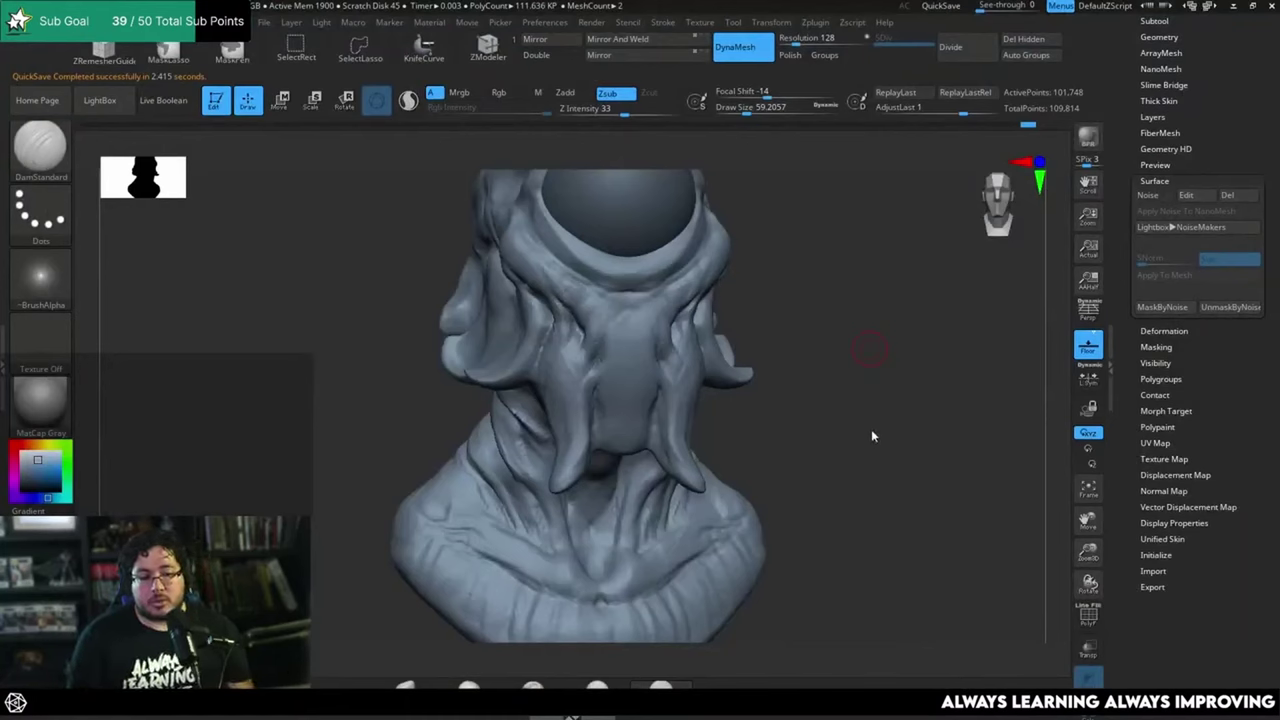
Step: Nudge the eyelid rim around the eye with the Move brush at a draw size of about 223, undoing the rejected strokes
mouse_move(872, 436)
left_mouse_down()
mouse_move(857, 363)
mouse_move(831, 357)
mouse_move(838, 372)
mouse_move(806, 413)
left_mouse_up()
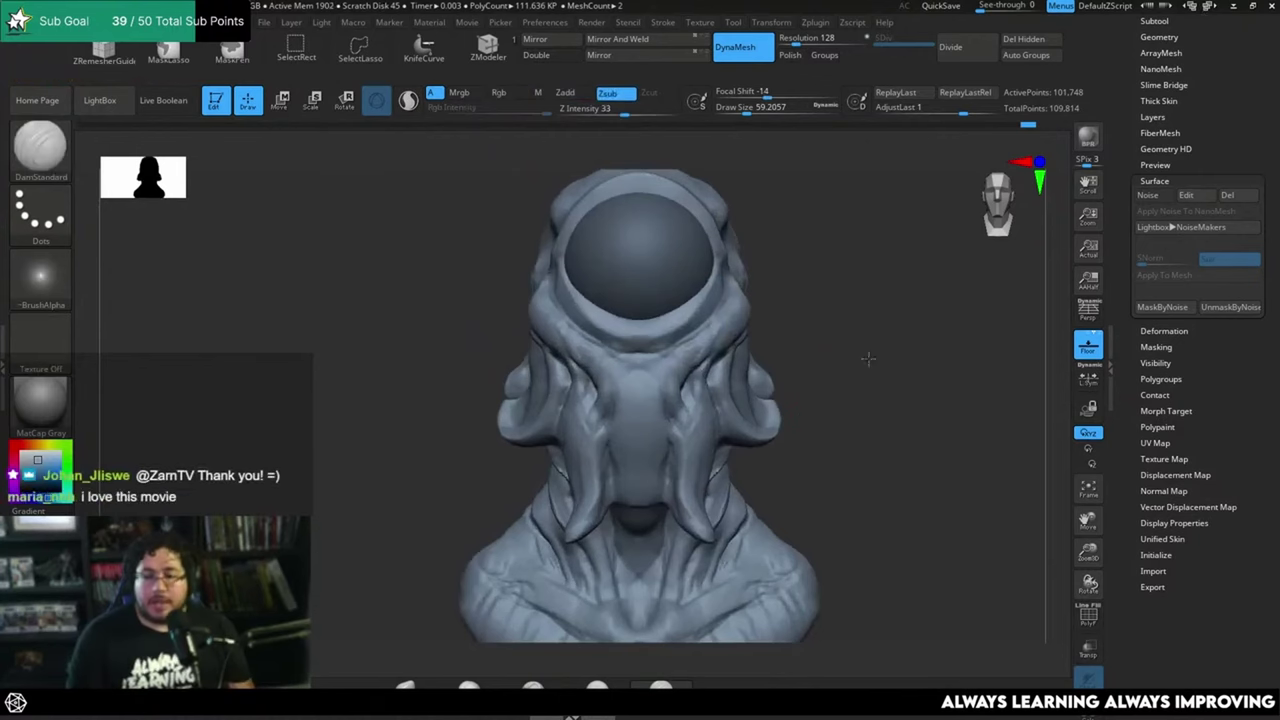
mouse_move(868, 358)
left_mouse_down()
mouse_move(886, 400)
mouse_move(860, 391)
mouse_move(841, 410)
mouse_move(820, 395)
left_mouse_up()
key("b")
key("m")
key("v")
key("space")
key("space")
left_click(740, 290)
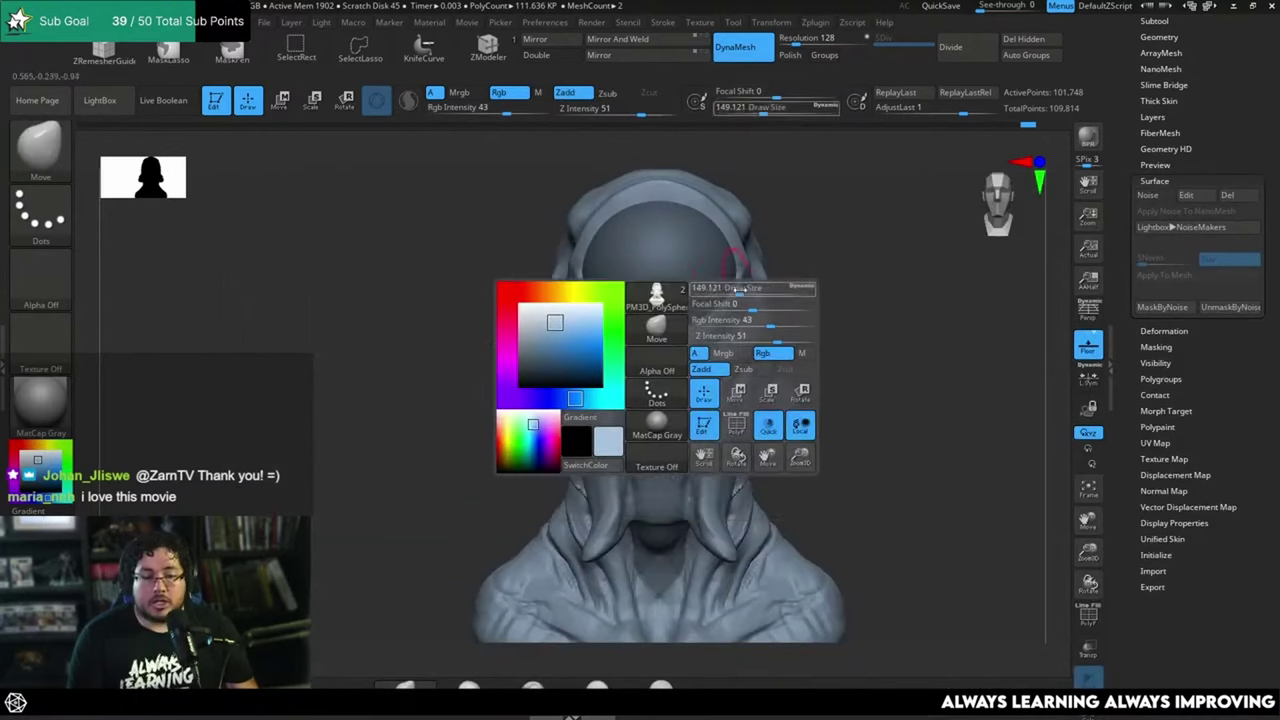
key("space")
left_click_drag(742, 291, 748, 285)
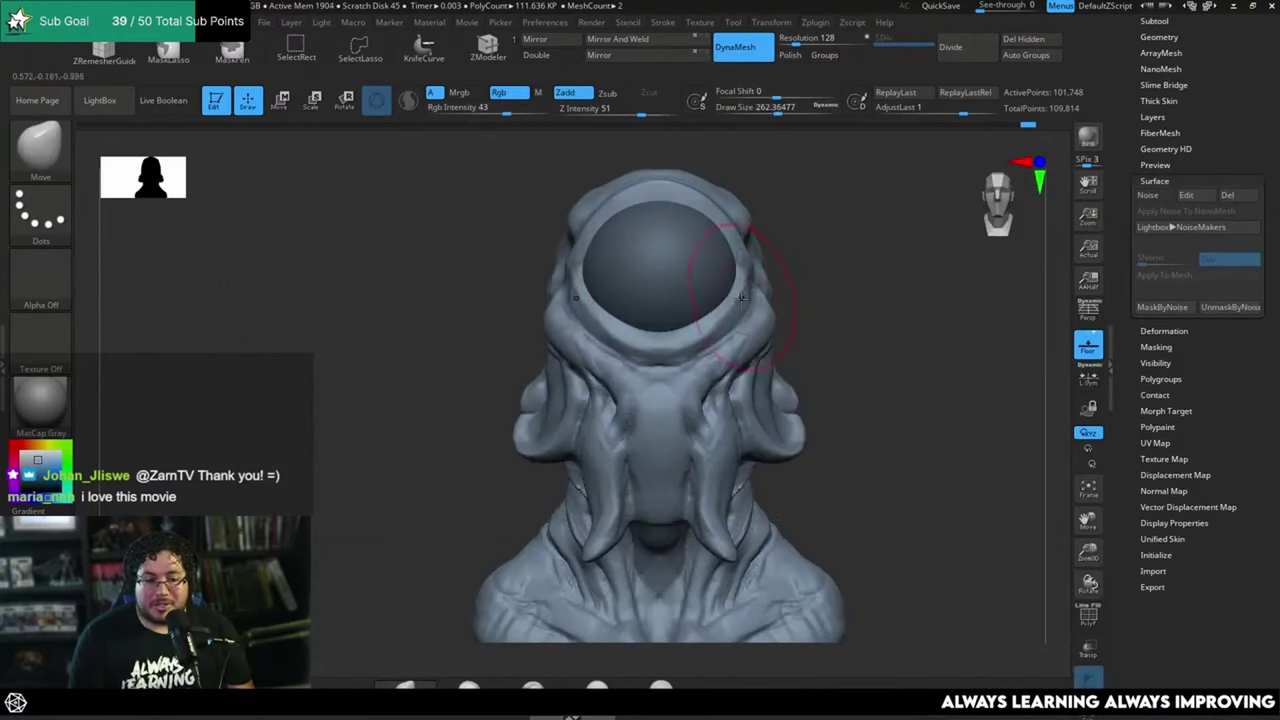
key("bracketleft")
left_click_drag(688, 356, 680, 342)
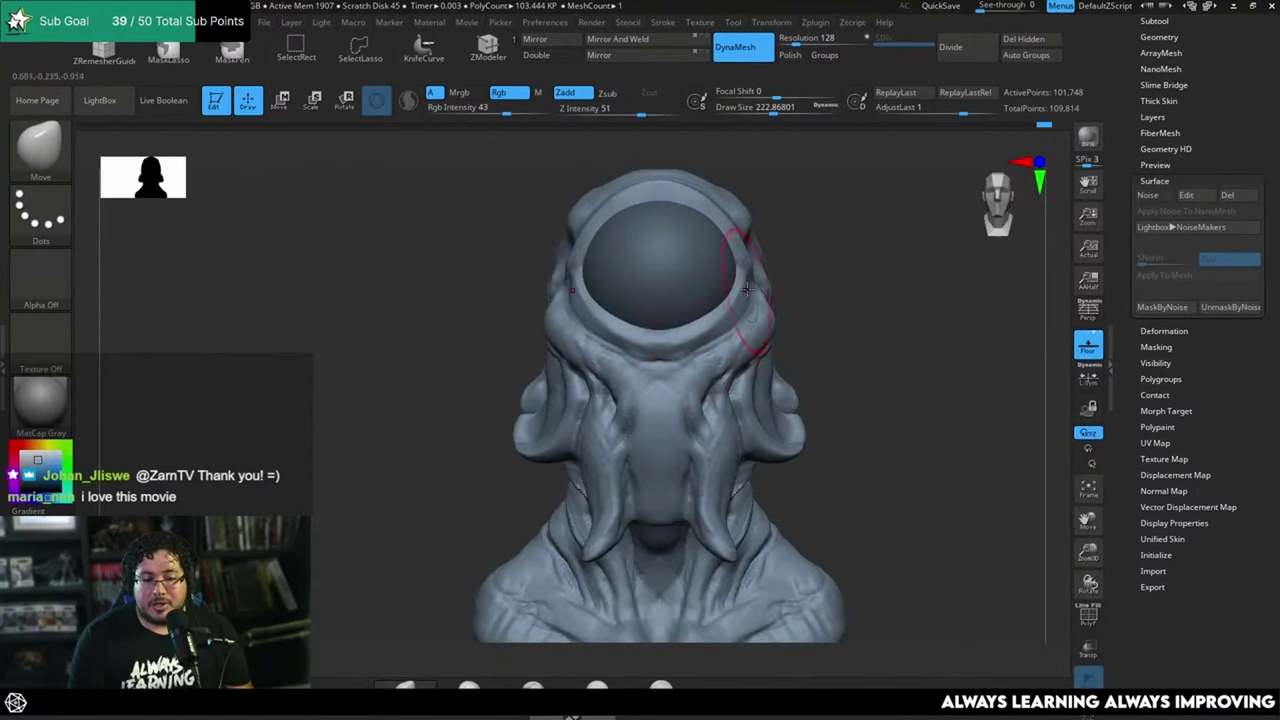
key("ctrl+z")
key("ctrl+z")
key("ctrl+z")
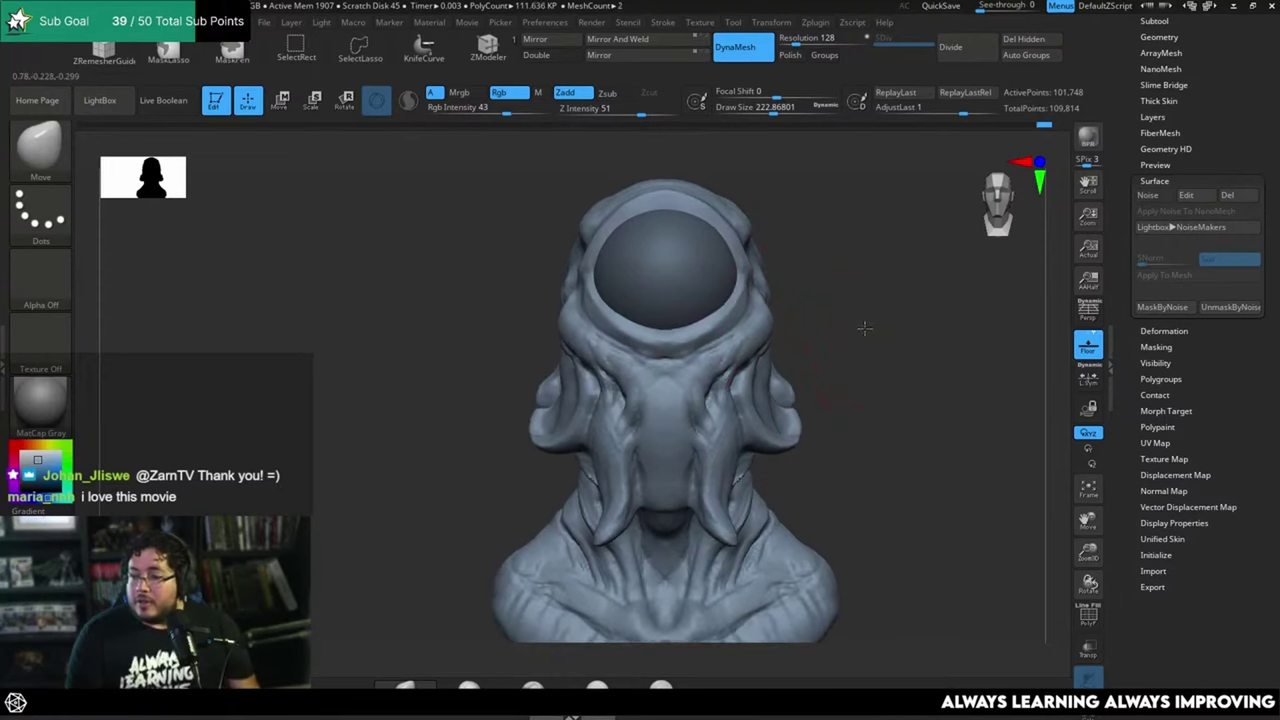
Step: Remesh the bust with DynaMesh at a resolution of 320
mouse_move(864, 328)
left_mouse_down()
mouse_move(888, 330)
mouse_move(871, 363)
mouse_move(876, 318)
left_mouse_up()
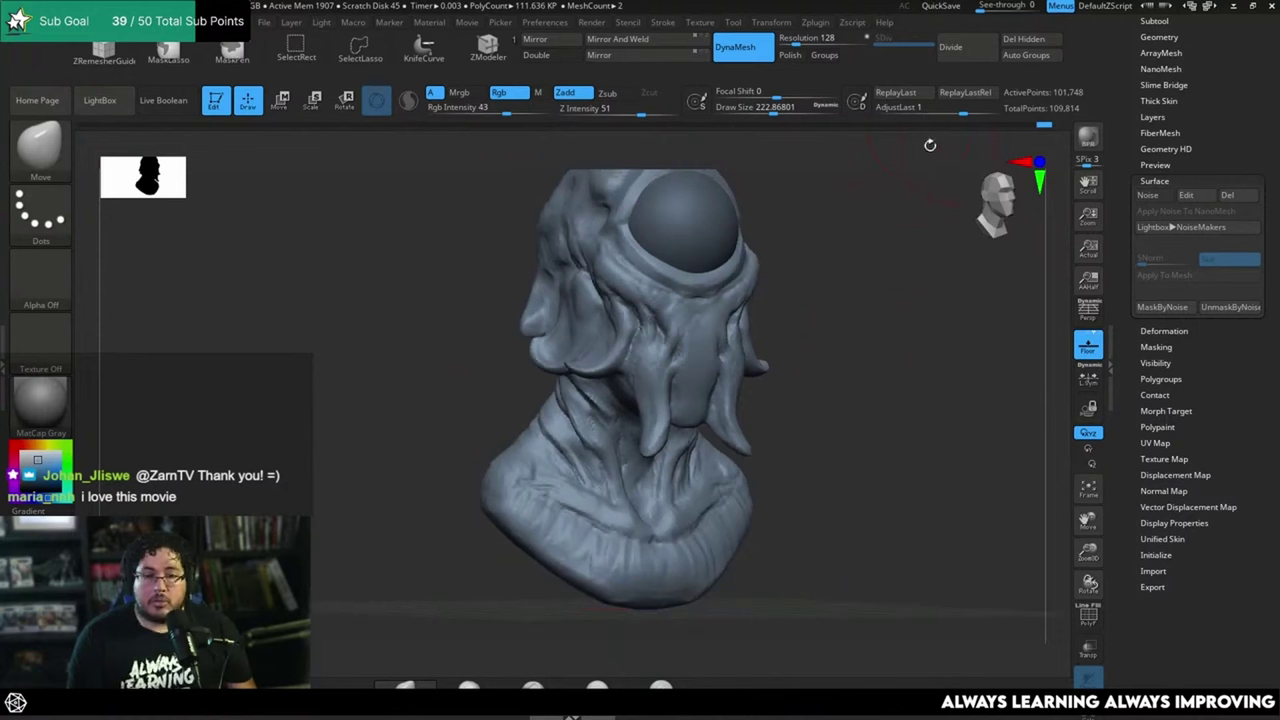
left_click(803, 44)
mouse_move(824, 278)
left_mouse_down("ctrl")
mouse_move(840, 399)
mouse_move(834, 369)
mouse_move(815, 372)
left_mouse_up("ctrl")
Step: Select the DamStandard brush with a reduced draw size for carving finer details on the bust
key("space")
left_click_drag(818, 351, 804, 351)
key("b")
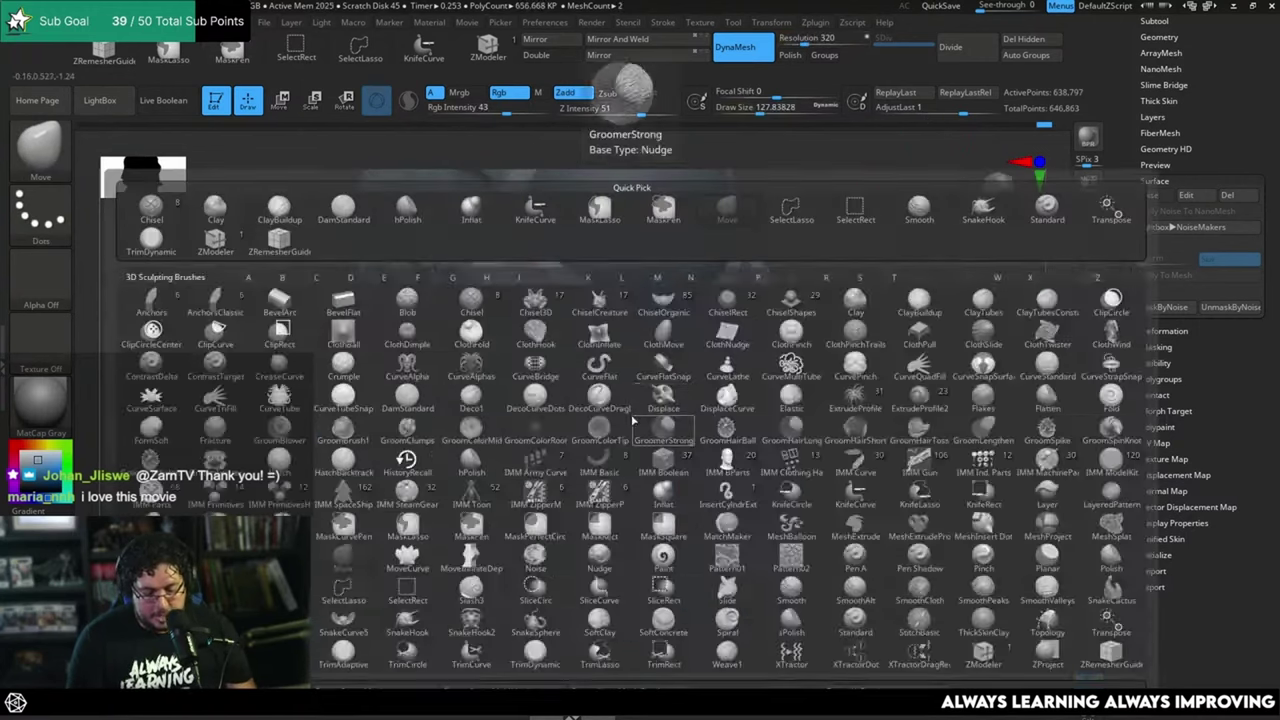
key("d")
key("s")
key("space")
left_click_drag(627, 399, 615, 399)
left_click_drag(868, 310, 877, 349, "alt")
Step: Switch to the browser, go back to the weird animals image results, view the blue sea slug photo, and return to ZBrush
key("alt+Tab")
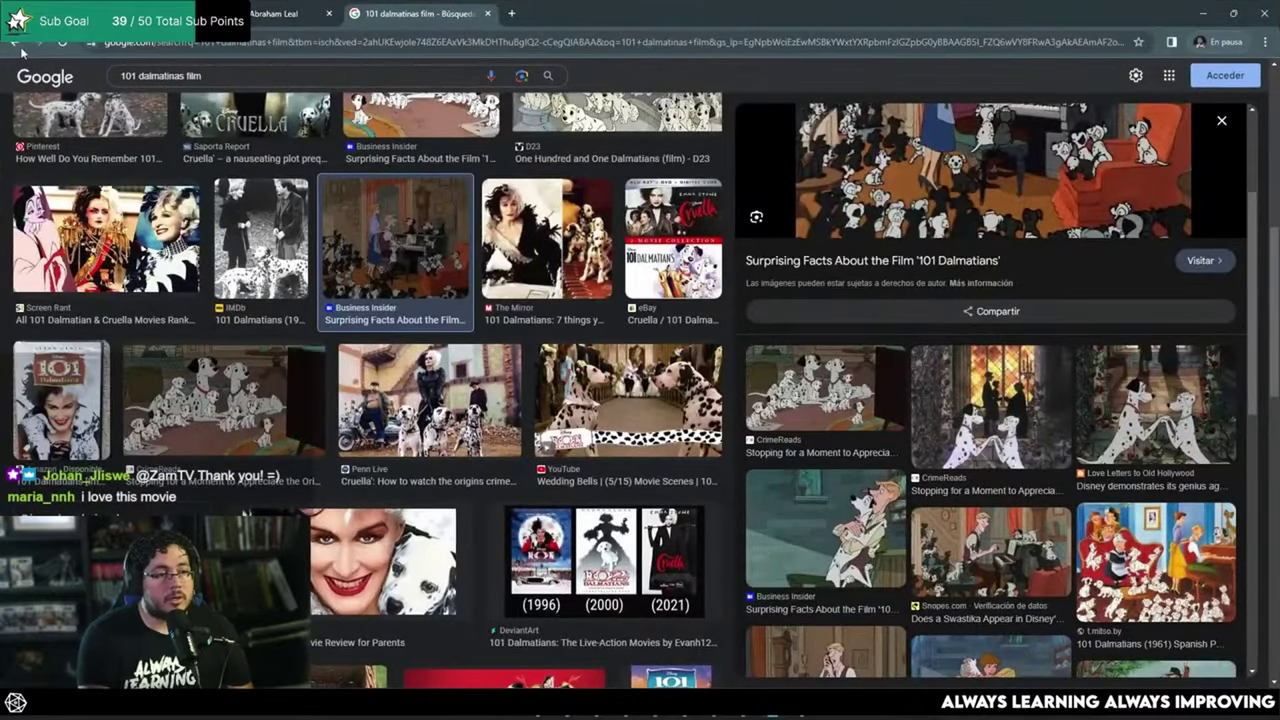
left_click(14, 43)
left_click(14, 43)
left_click(14, 43)
left_click(14, 43)
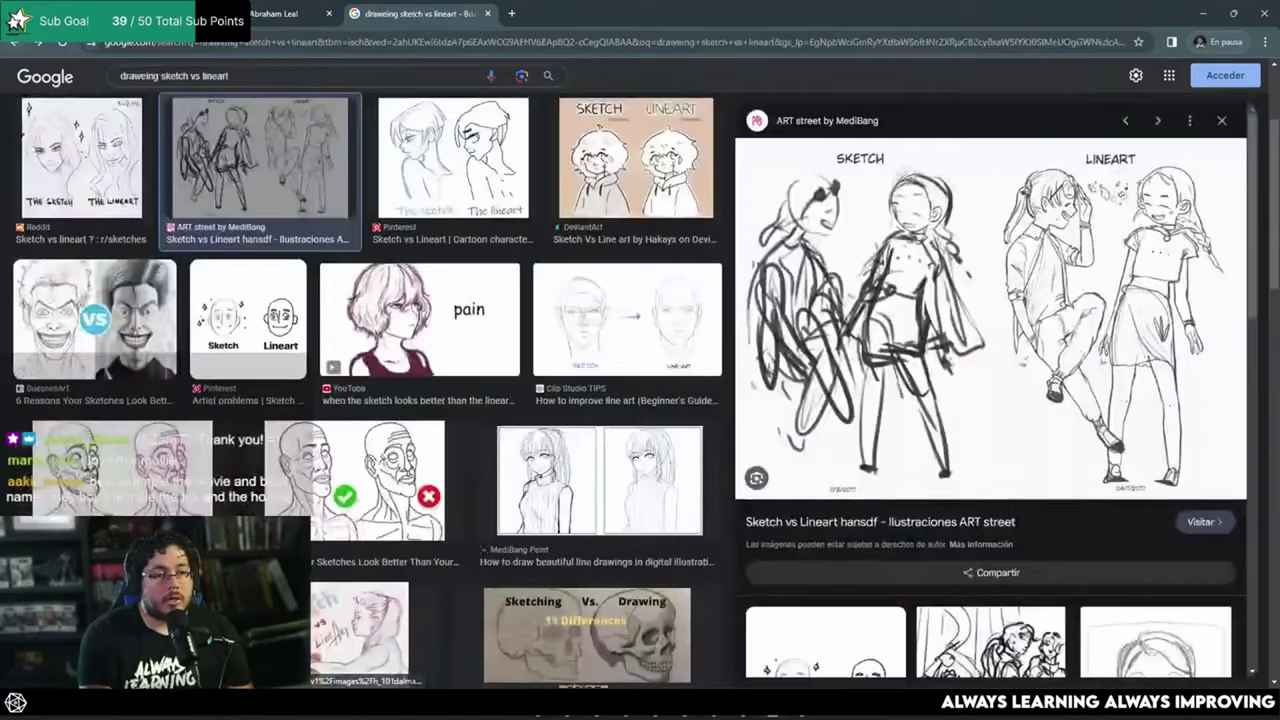
left_click(14, 43)
left_click(14, 43)
left_click(14, 43)
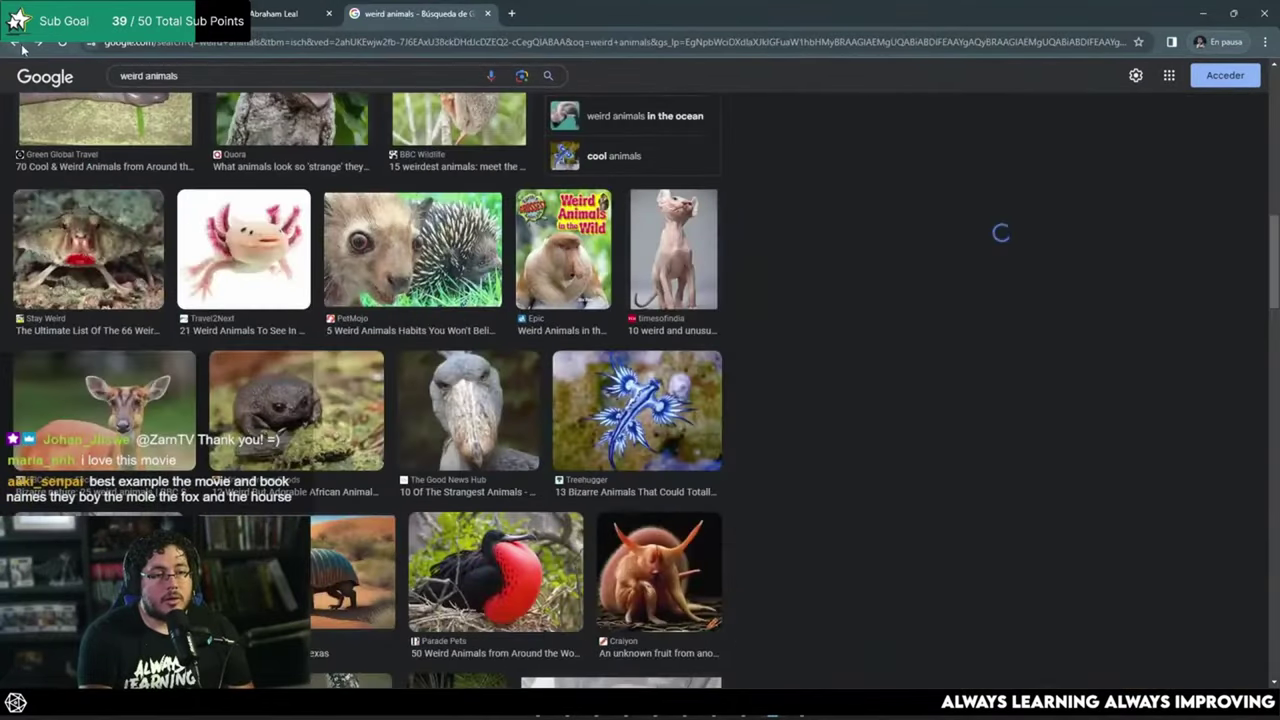
left_click(688, 458)
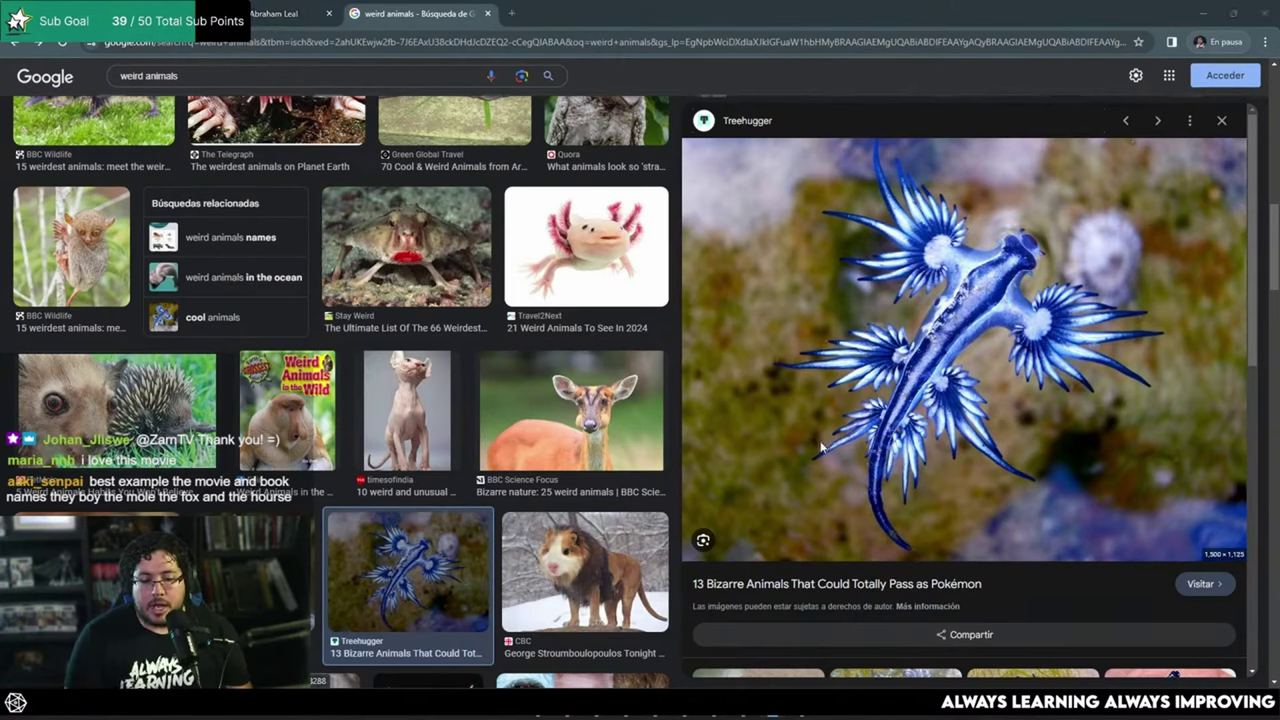
key("alt+Tab")
Step: Carve the grooves on the cheek below the eye with the DamStandard brush at a draw size of about 46
mouse_move(891, 374)
left_mouse_down()
mouse_move(888, 426)
mouse_move(891, 340)
left_mouse_up()
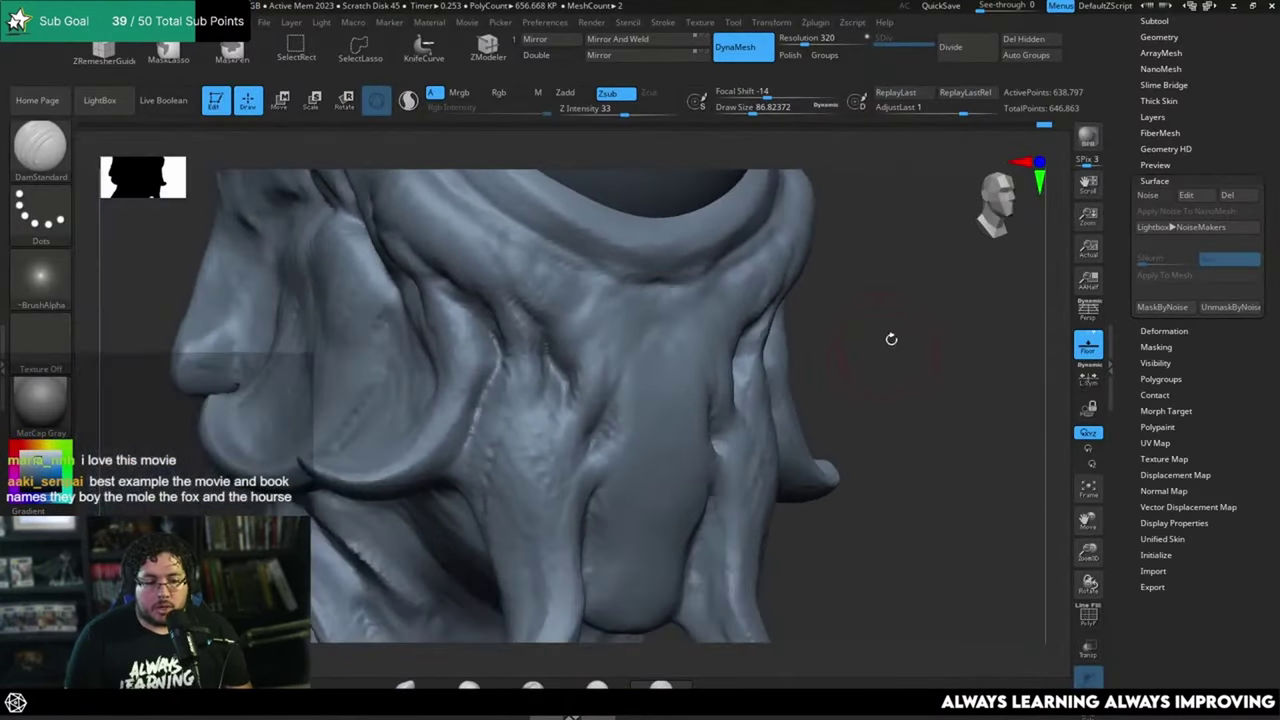
key("b")
key("d")
key("s")
key("s")
left_click_drag(626, 337, 588, 331)
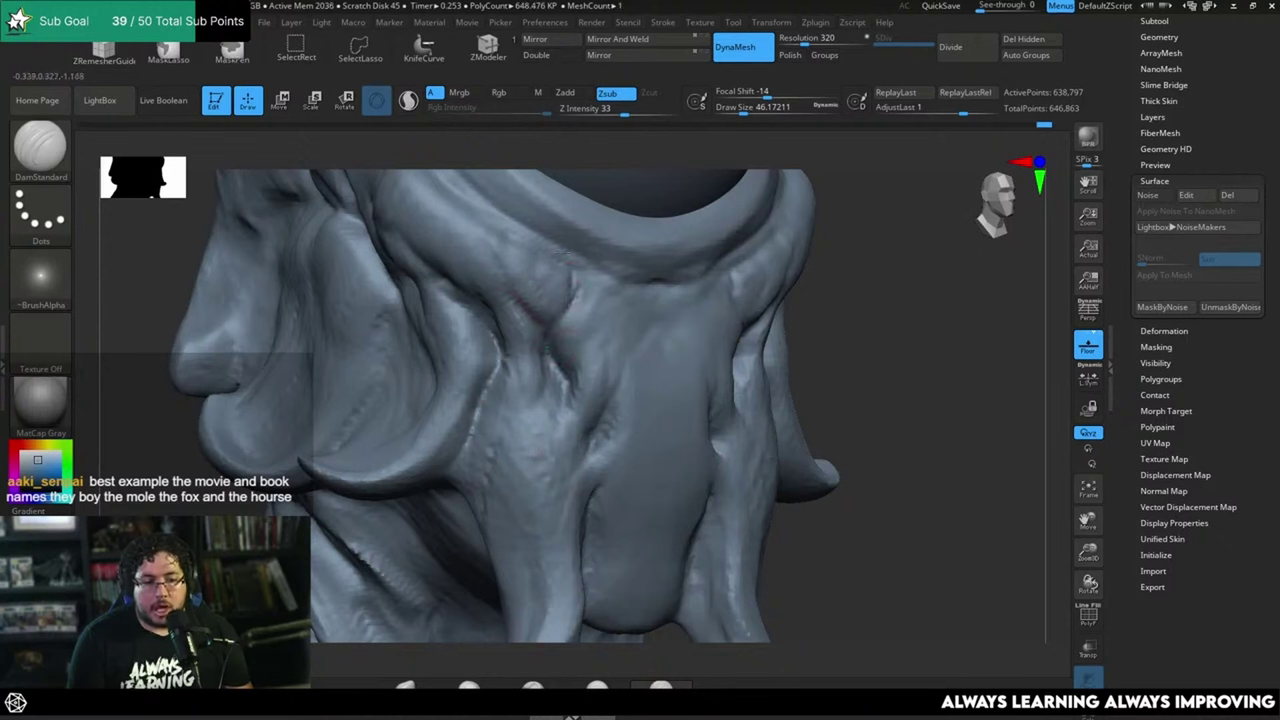
Step: Carve finer creases down the sides of the muzzle with DamStandard at a draw size of about 31
key("space")
left_click_drag(570, 262, 560, 262)
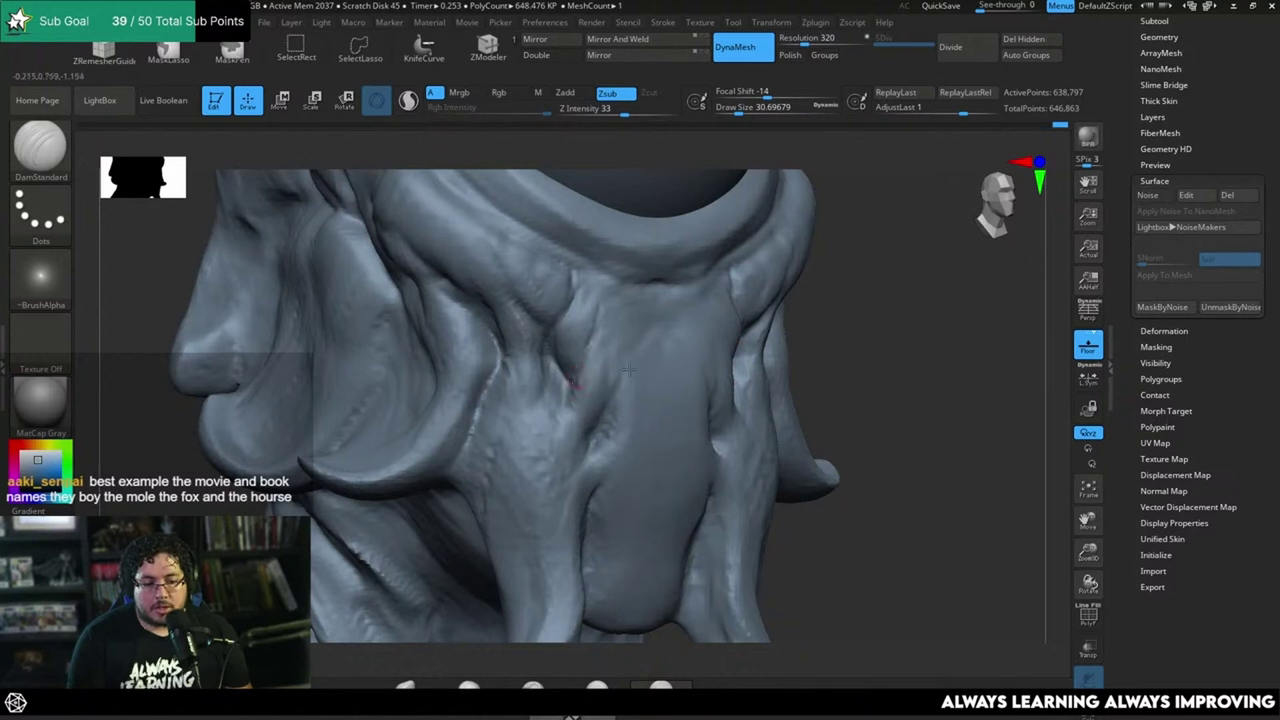
left_click_drag(610, 398, 638, 362)
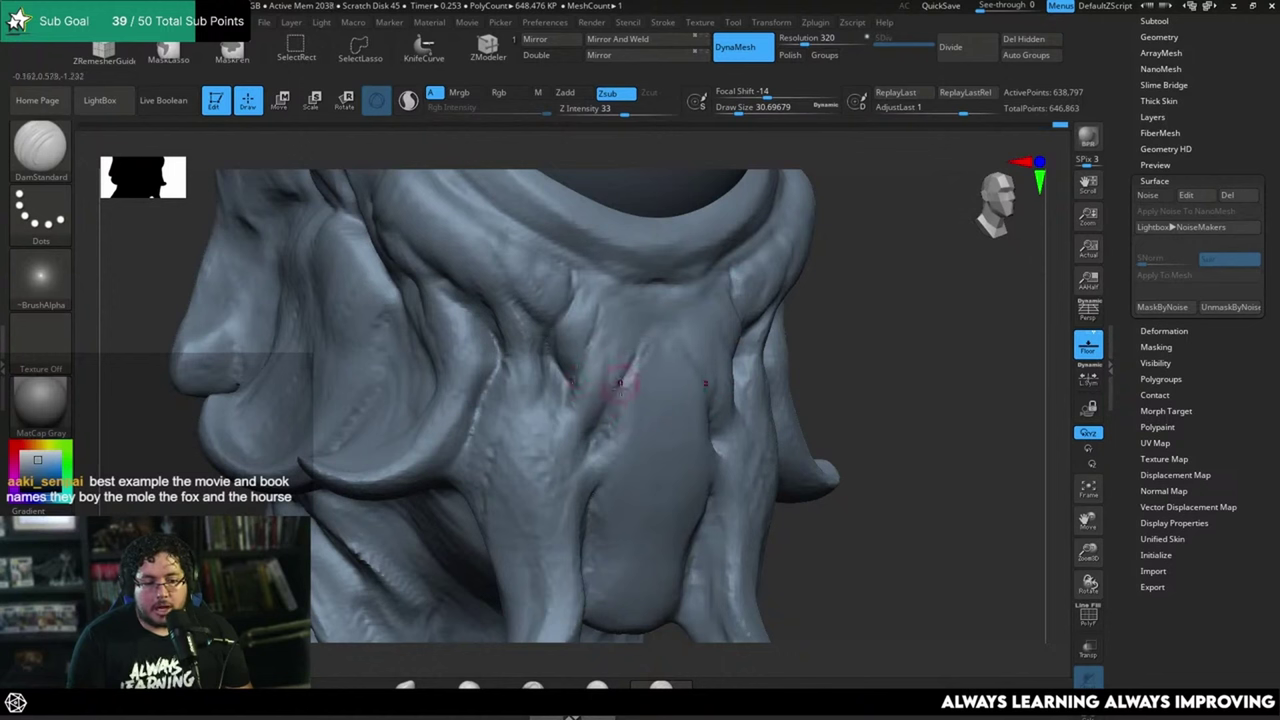
left_click_drag(888, 342, 708, 286)
key("space")
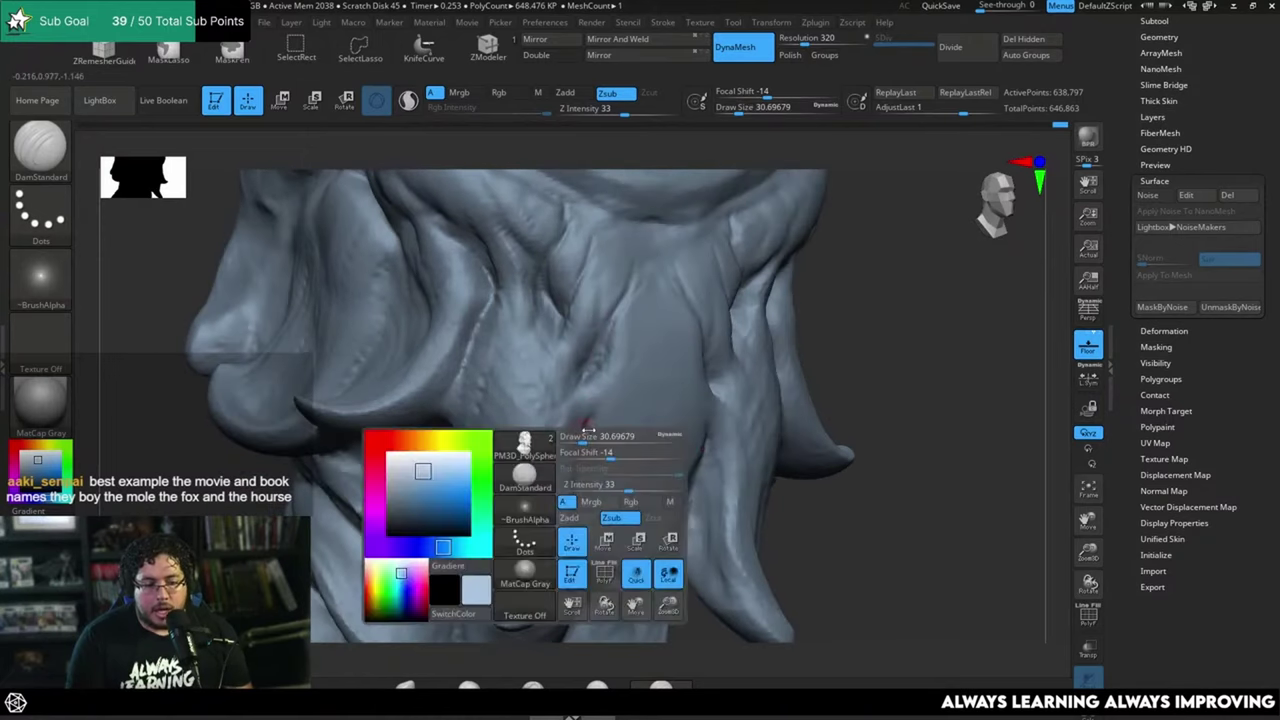
mouse_move(593, 423)
left_mouse_down()
mouse_move(626, 406)
mouse_move(612, 382)
left_mouse_up()
Step: Build up the muzzle surface with ClayBuildup at a draw size of about 49, undoing the rejected stroke and smoothing the creases
key("b")
key("c")
key("b")
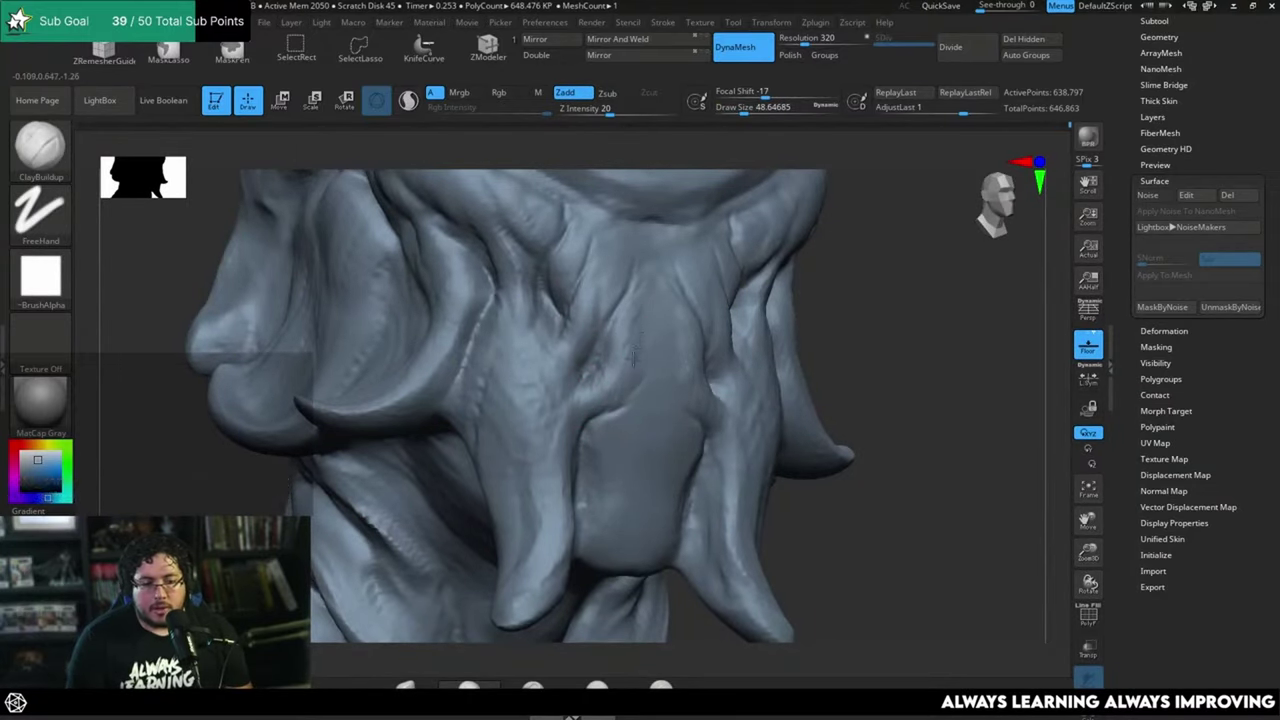
key("ctrl+z")
left_click_drag(634, 365, 647, 343, "shift")
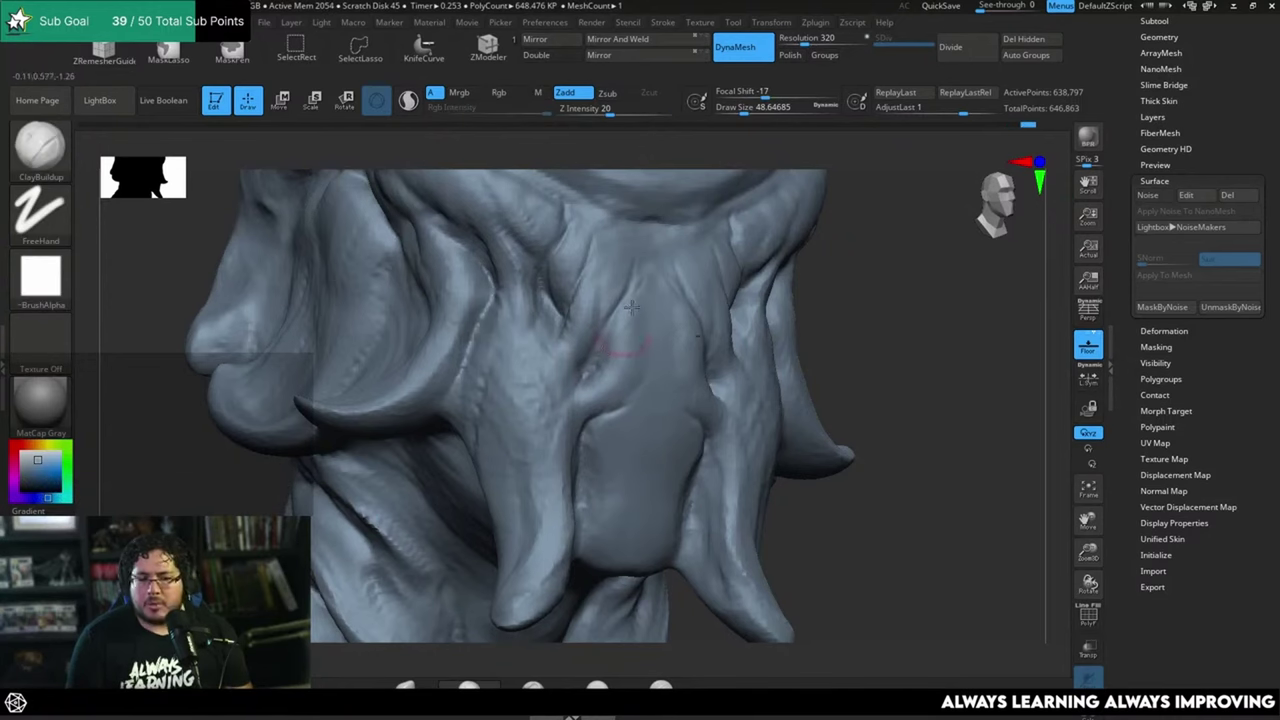
left_click_drag(887, 278, 730, 300)
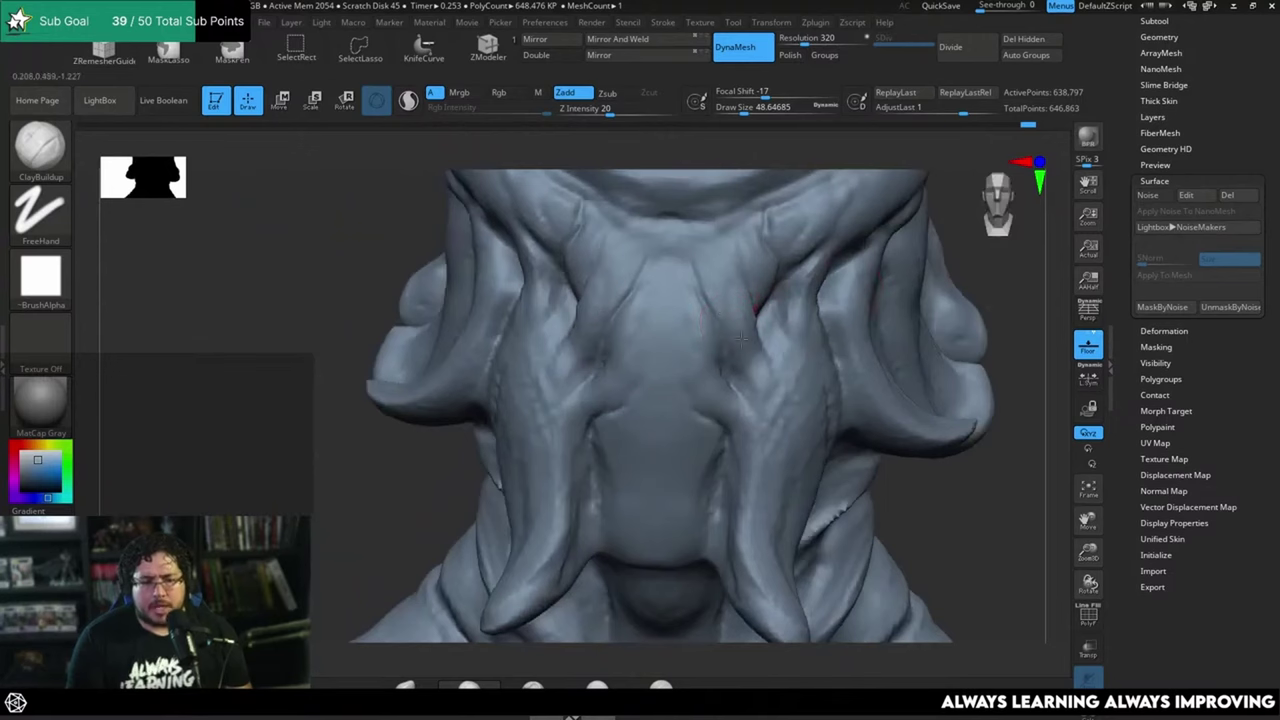
Step: Rework the hollow below the eye with ClayBuildup at a draw size of about 56, undoing the rejected stroke
left_click_drag(421, 471, 853, 384)
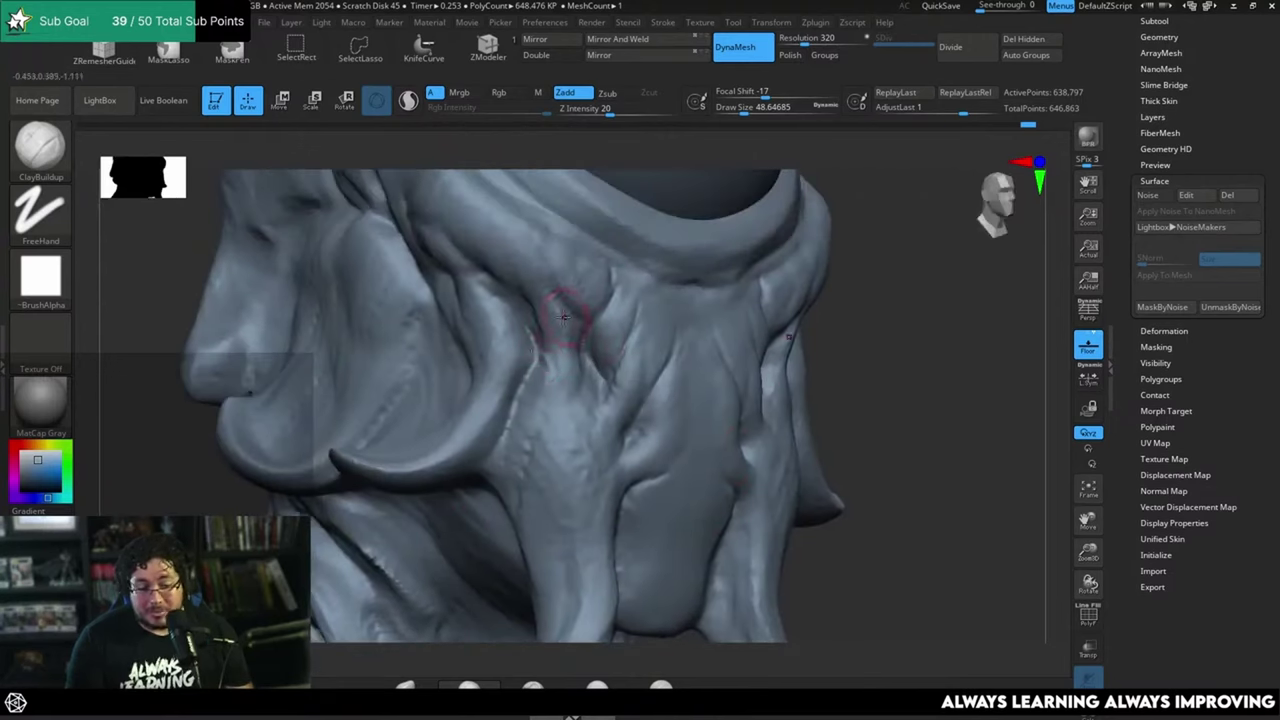
key("space")
left_click_drag(565, 317, 570, 317)
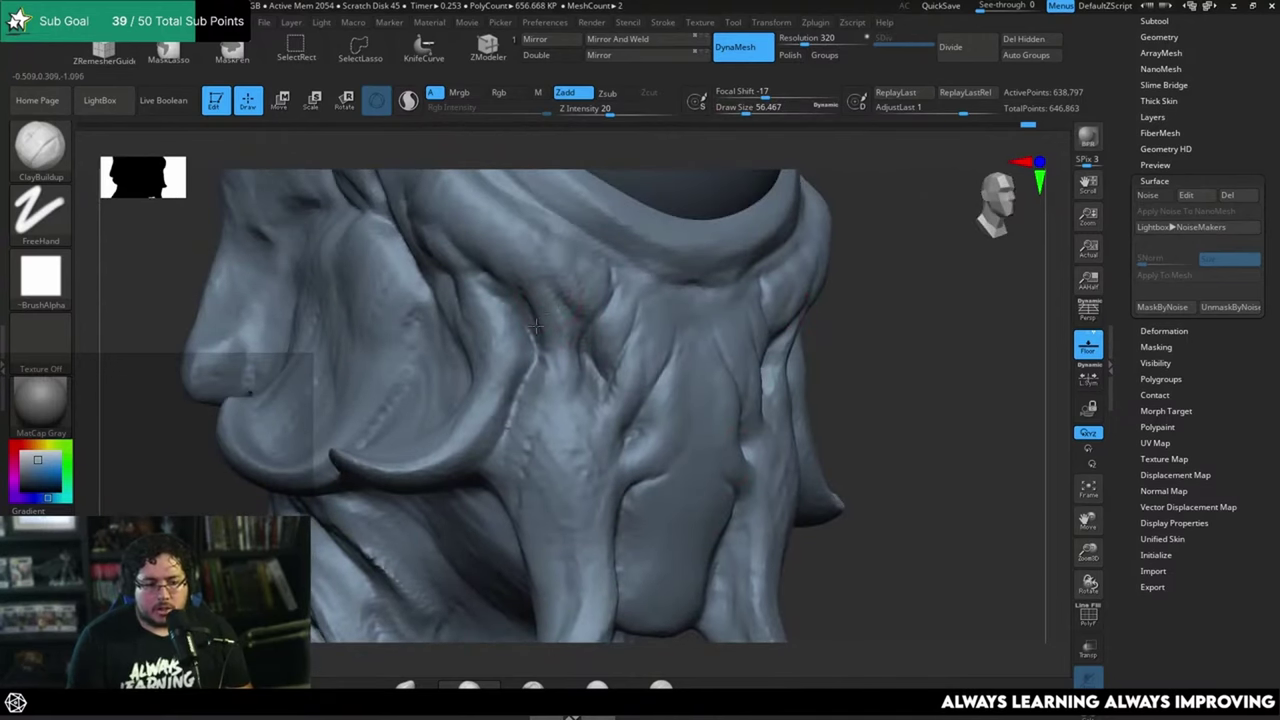
key("ctrl+z")
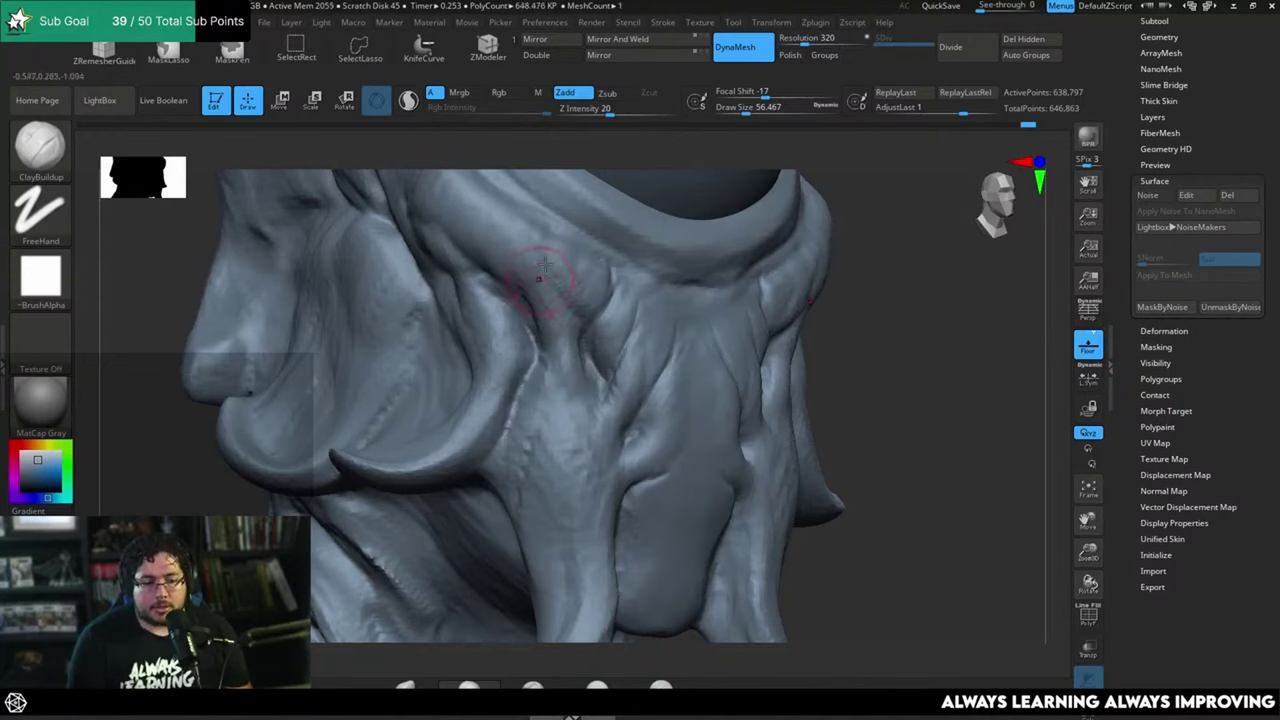
Step: Carve sharp folds below the eye rim and along the cheek flap's edge with DamStandard at a draw size of about 31
key("b")
key("d")
key("s")
key("space")
left_click_drag(529, 310, 515, 310)
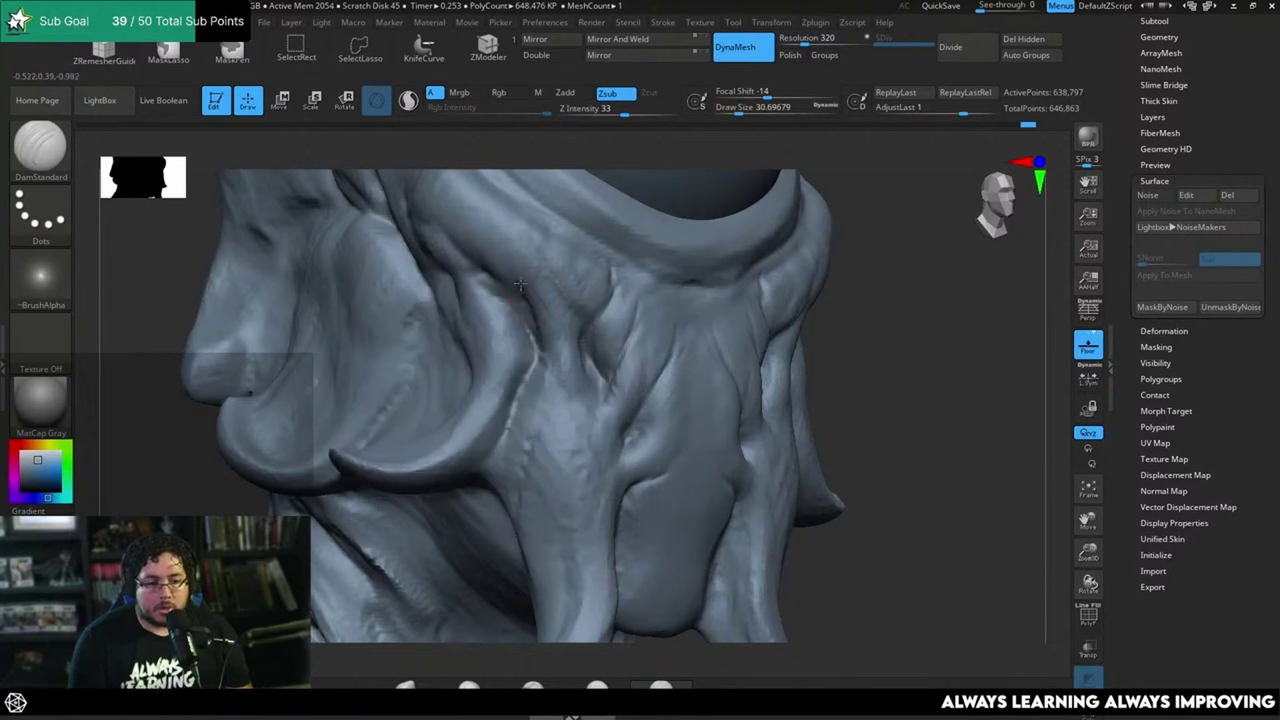
left_click_drag(487, 202, 526, 297)
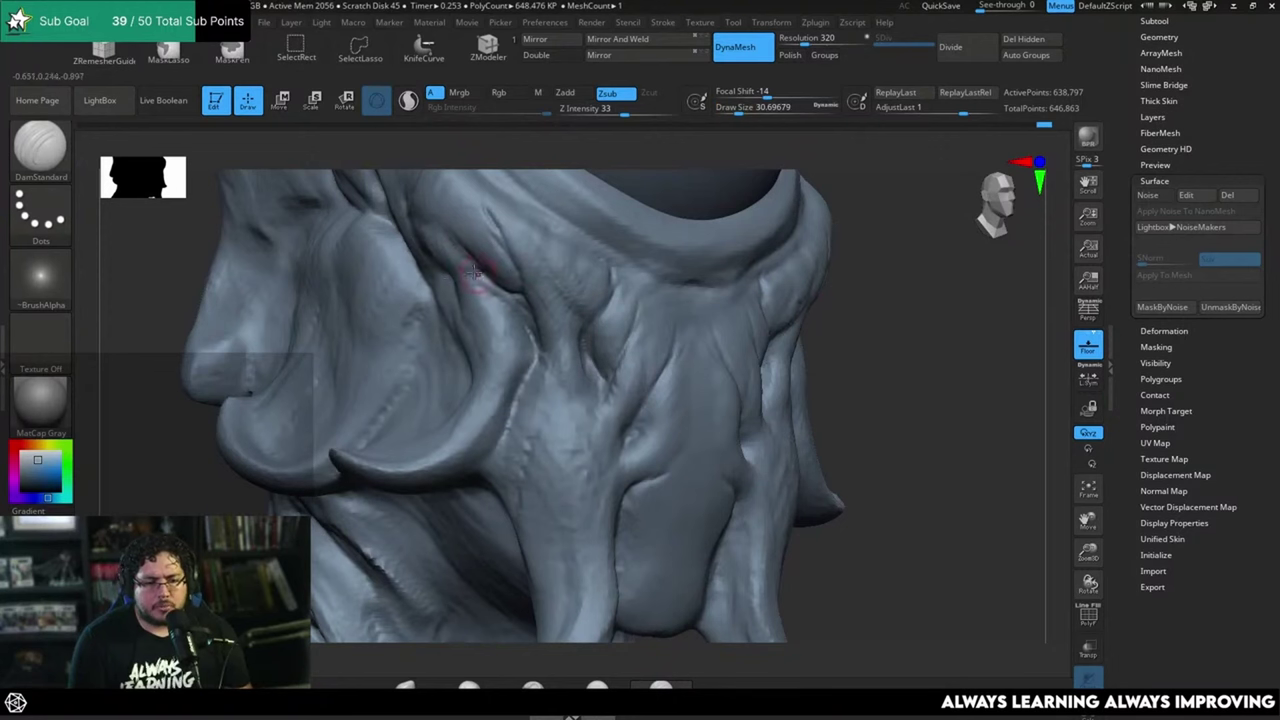
left_click_drag(452, 276, 472, 281)
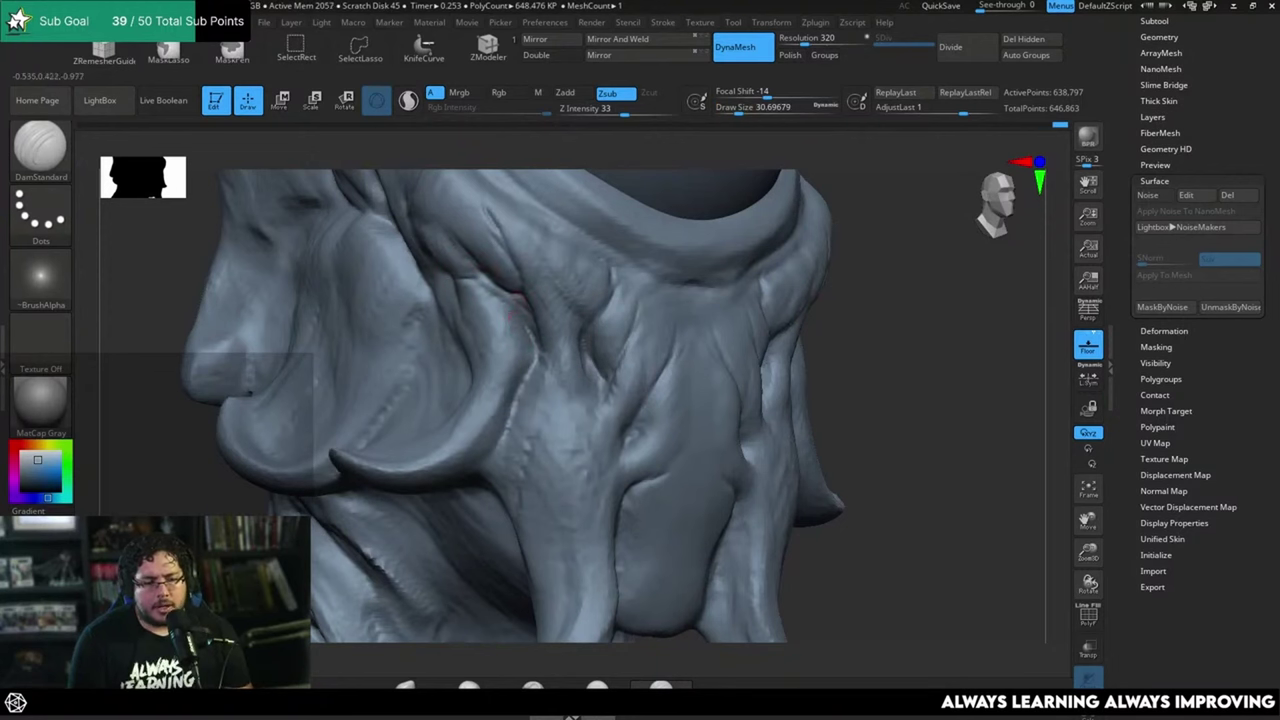
right_click_drag(634, 357, 632, 285, "alt")
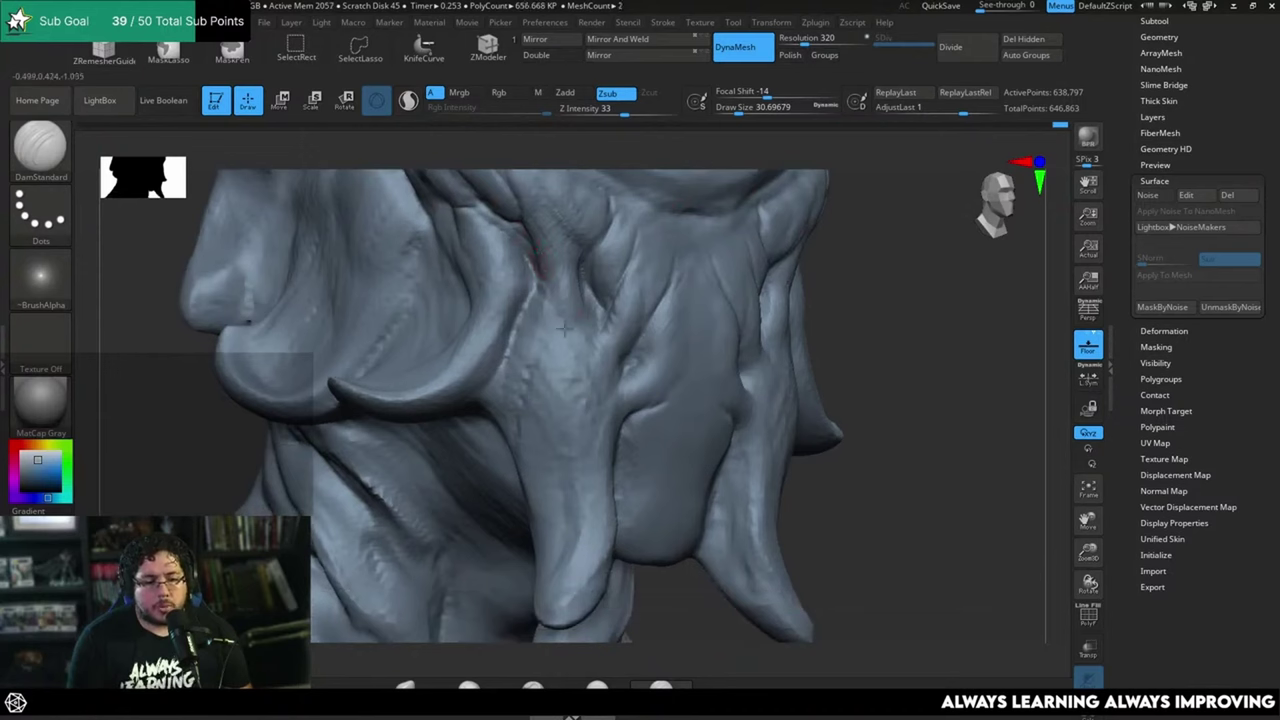
left_click_drag(535, 268, 510, 359)
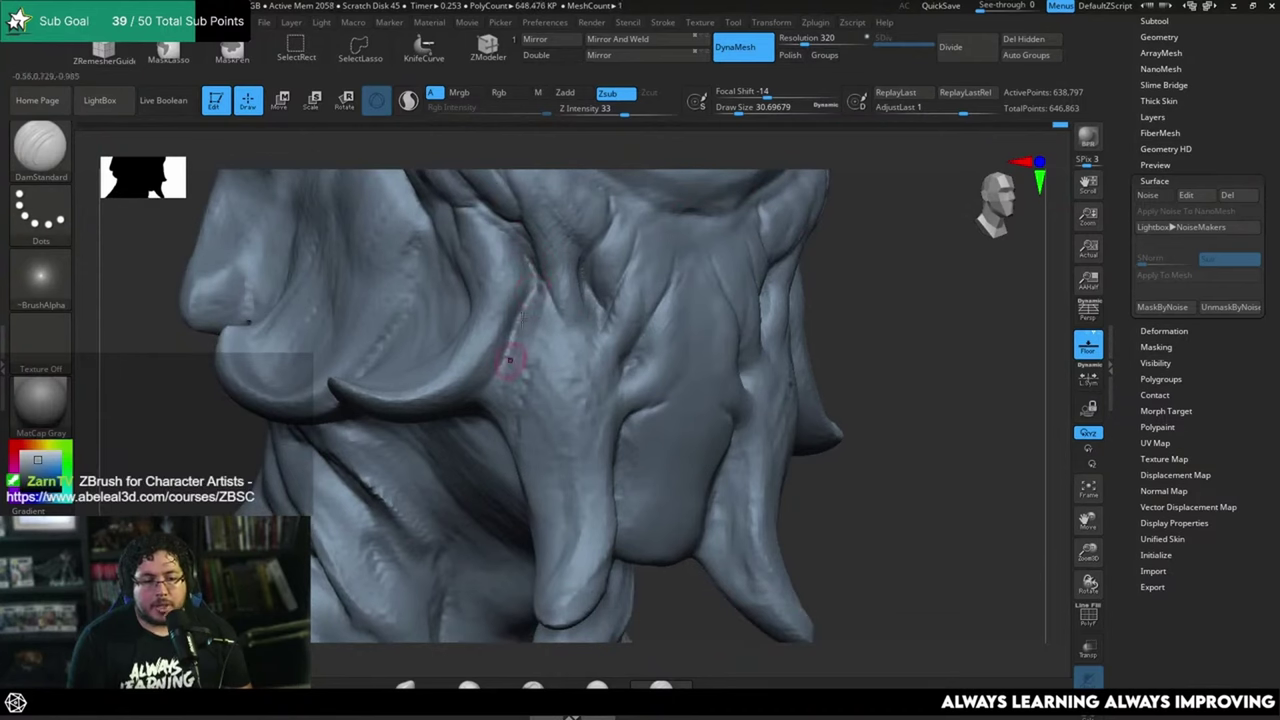
Step: Build up the cheek above the tendril and the tendril's inner edge with ClayBuildup at a draw size of about 56
key("b")
key("c")
key("b")
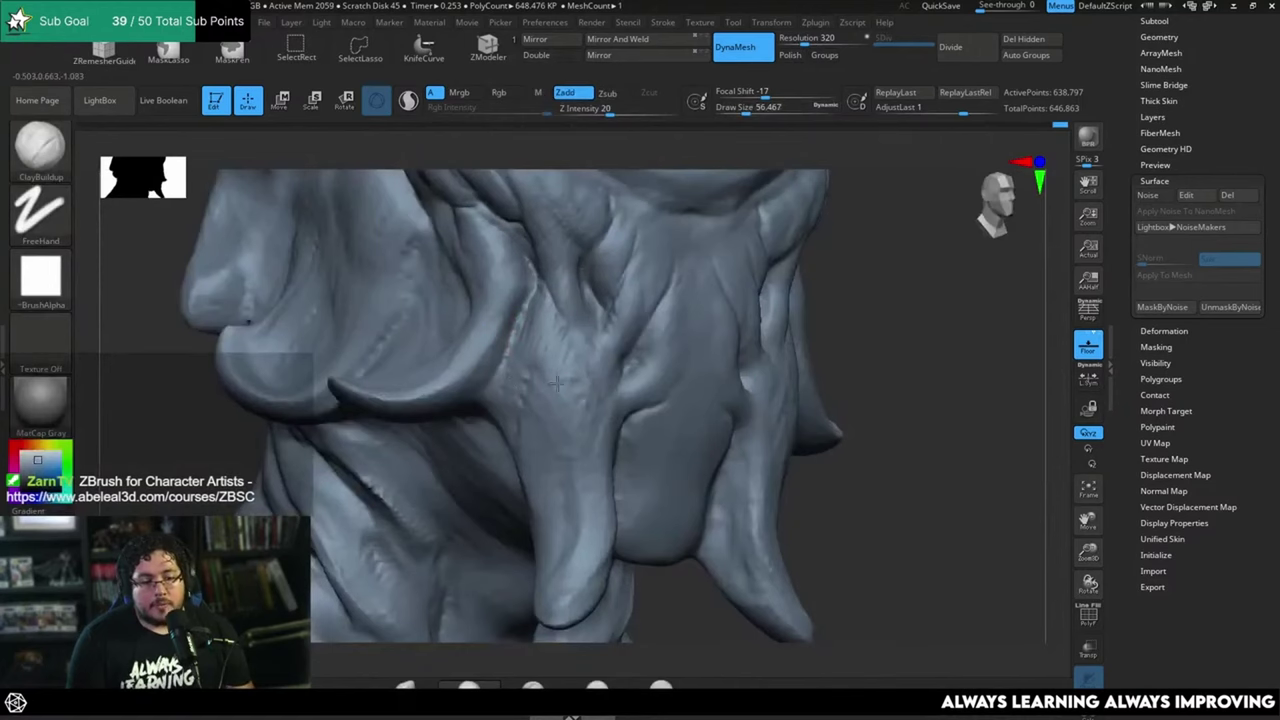
mouse_move(560, 310)
left_mouse_down()
mouse_move(577, 374)
mouse_move(554, 360)
left_mouse_up()
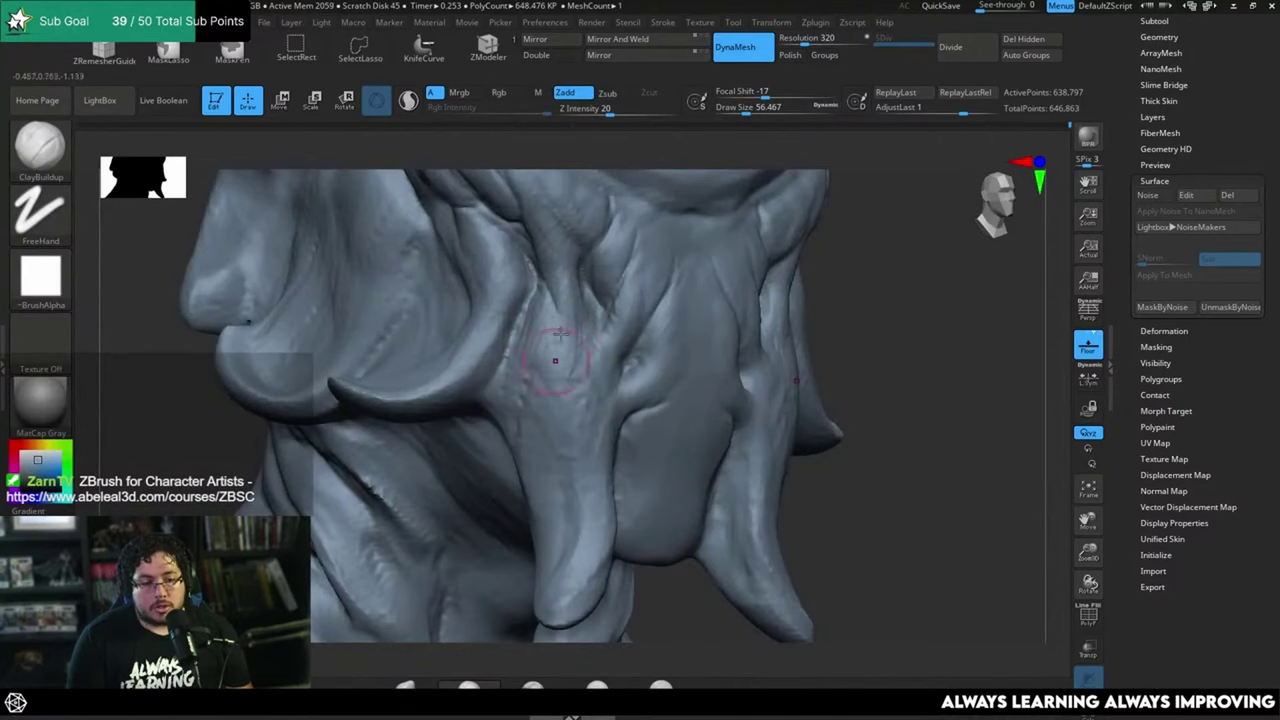
left_click_drag(569, 306, 586, 397)
mouse_move(887, 297)
left_mouse_down()
mouse_move(880, 269)
mouse_move(916, 273)
mouse_move(850, 235)
left_mouse_up()
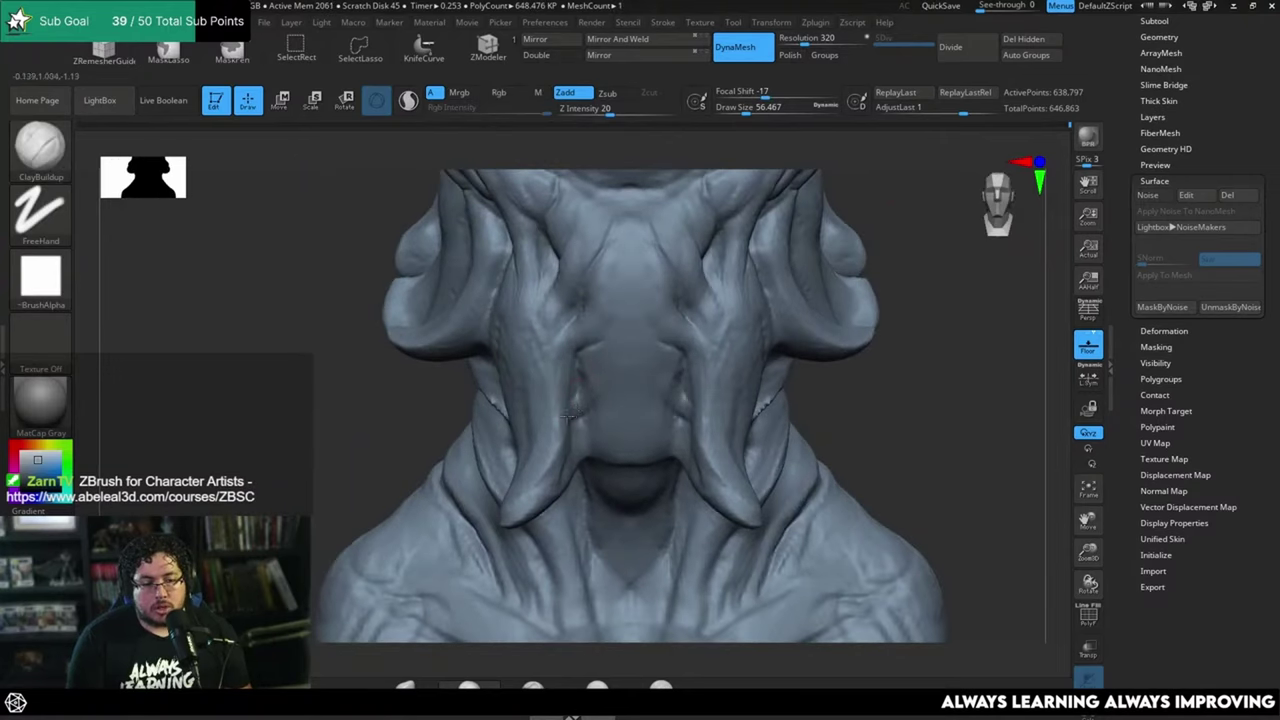
left_click_drag(576, 416, 563, 430)
Step: Shape the nostril-like folds beside the muzzle with ClayBuildup, reducing the draw size to about 37 and 29
left_click_drag(892, 383, 891, 303)
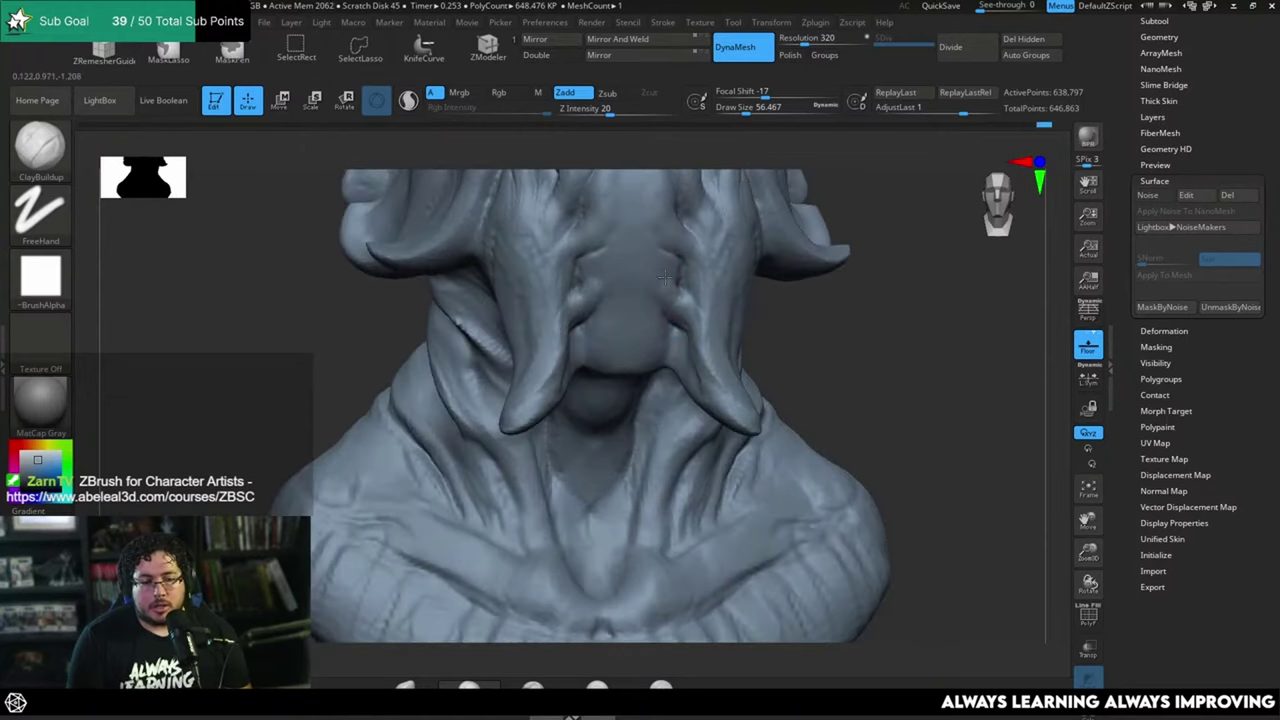
key("space")
left_click_drag(684, 273, 674, 273)
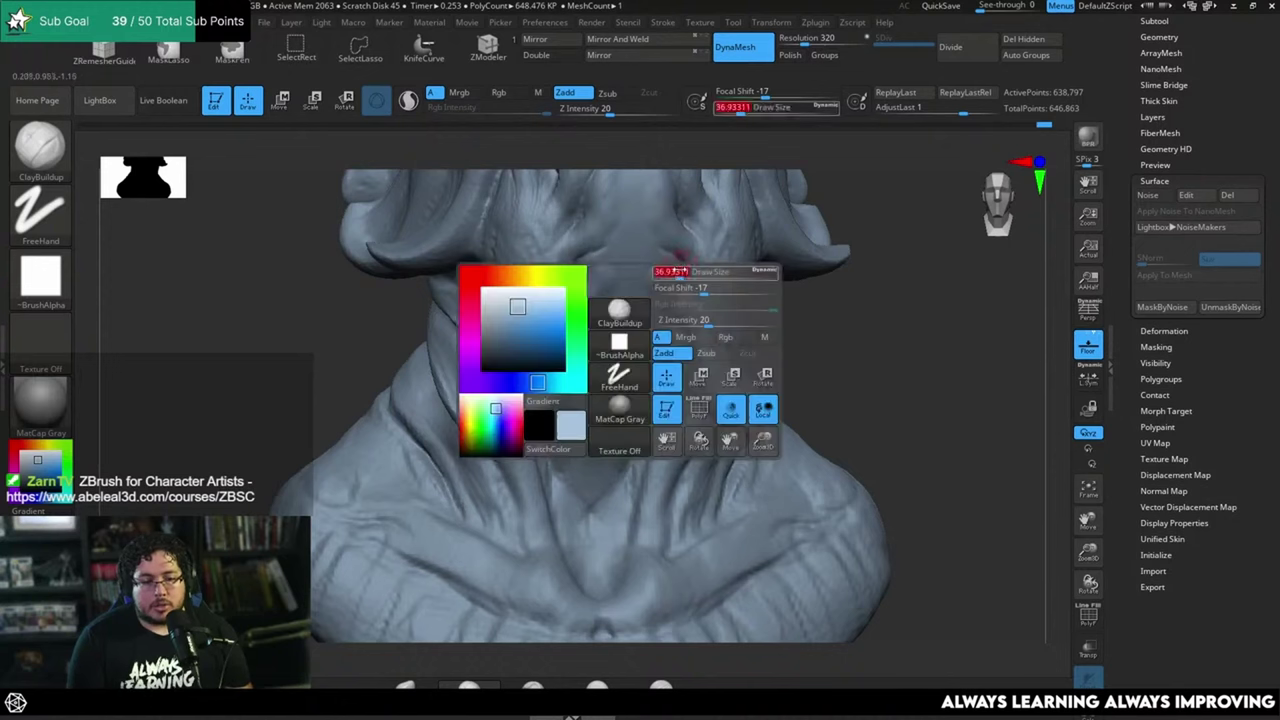
left_click_drag(822, 305, 826, 358, "alt")
key("space")
left_click_drag(705, 293, 692, 293)
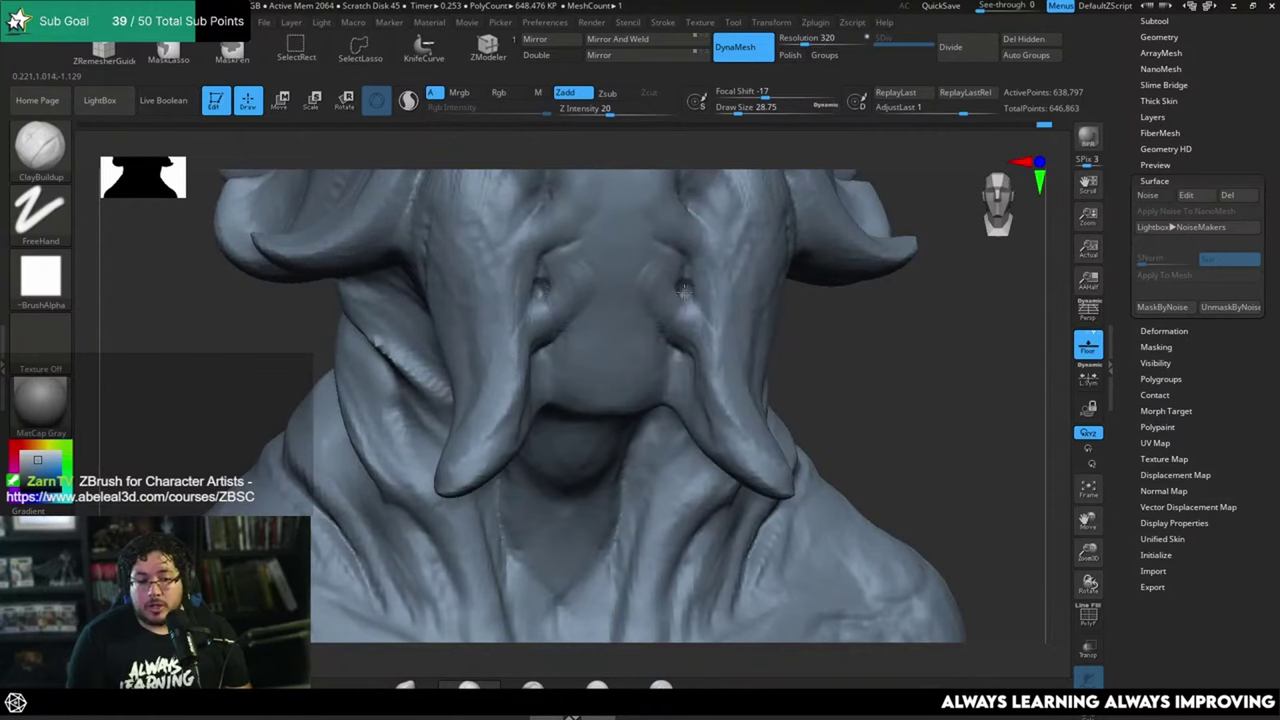
Step: Crease the nostril folds with DamStandard at a draw size of about 41 and remesh the bust with DynaMesh at resolution 320
key("b")
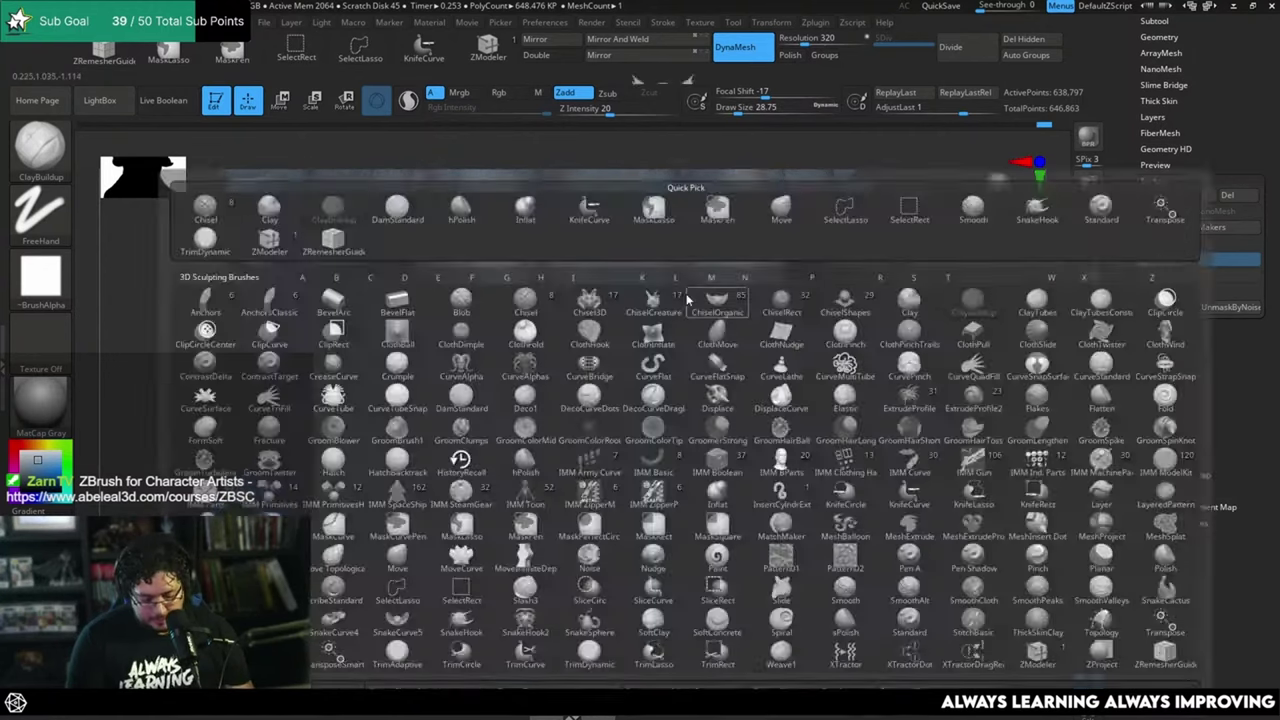
key("d")
key("s")
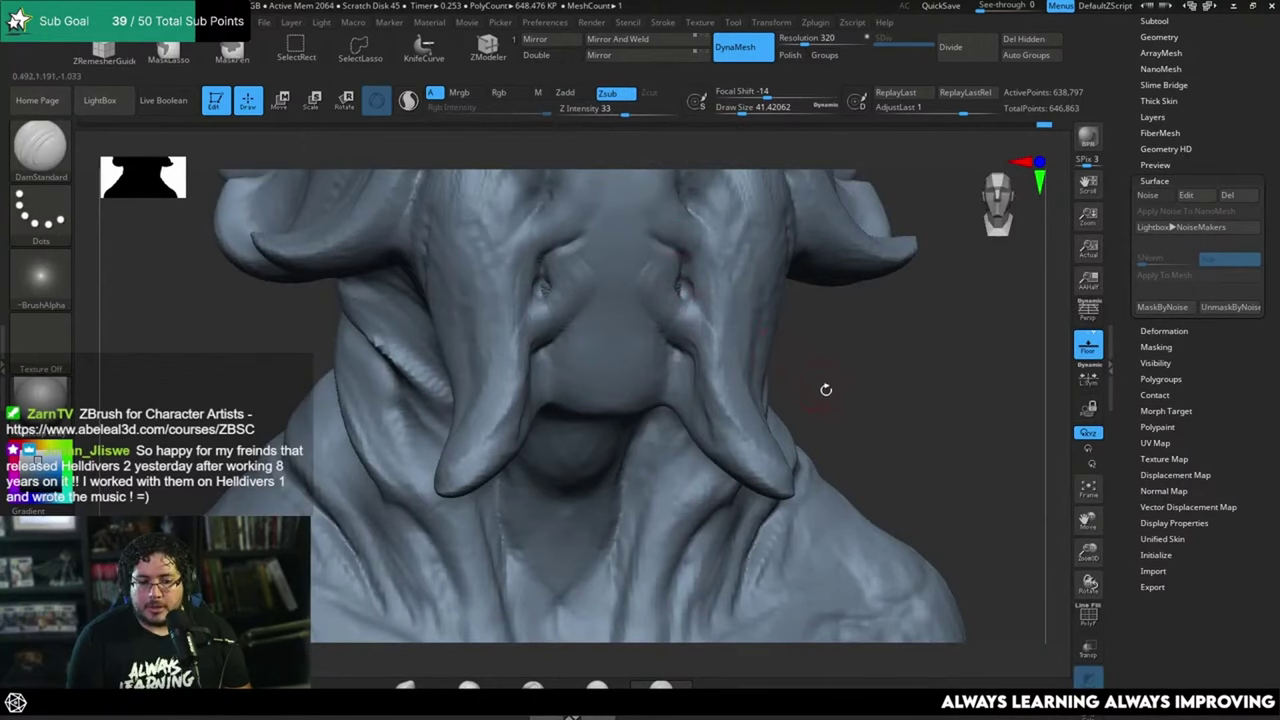
left_click_drag(826, 390, 856, 420, "ctrl")
Step: Build up the forms around the nostril folds and upper tendrils with ClayBuildup at a draw size of about 51
key("b")
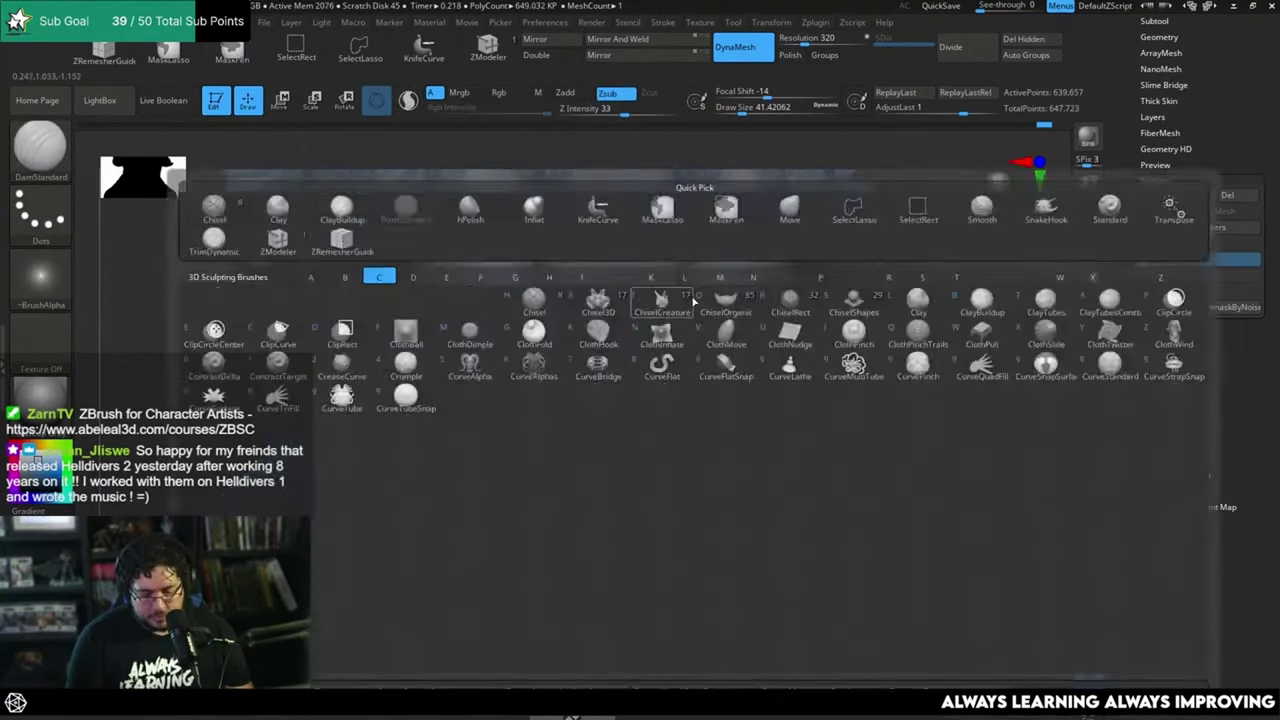
key("c")
key("b")
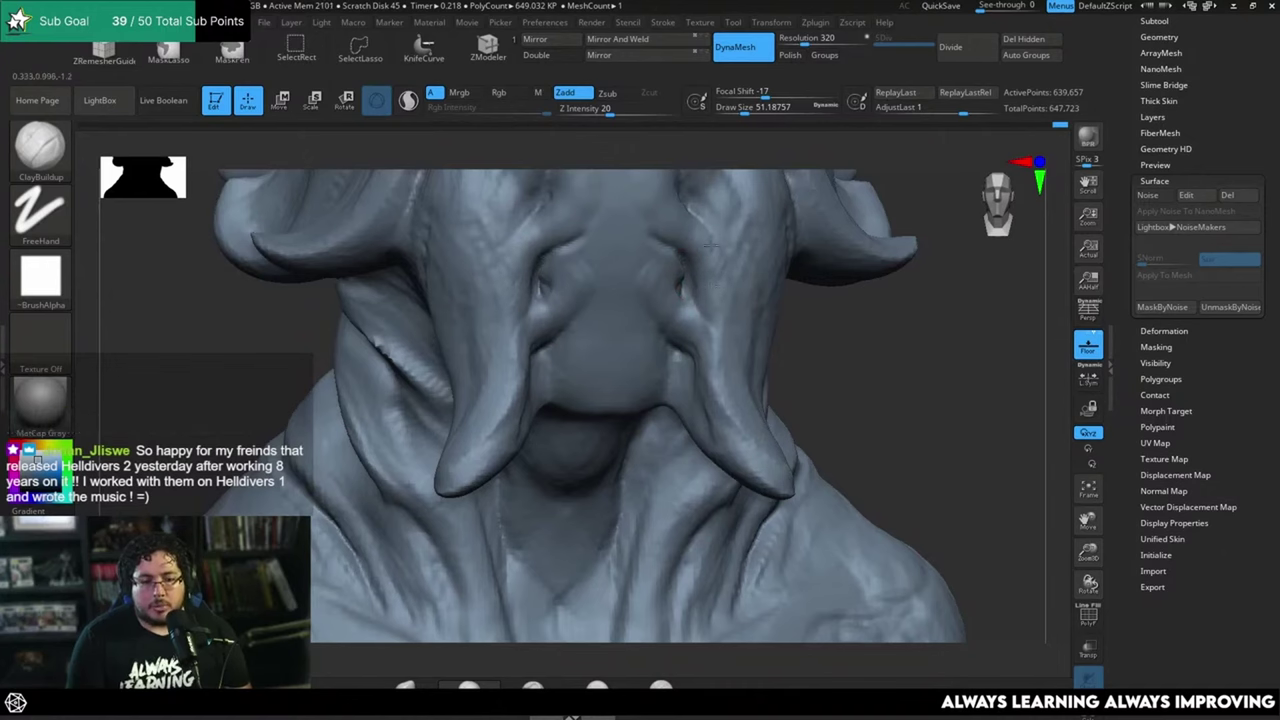
left_click_drag(849, 375, 826, 322, "shift")
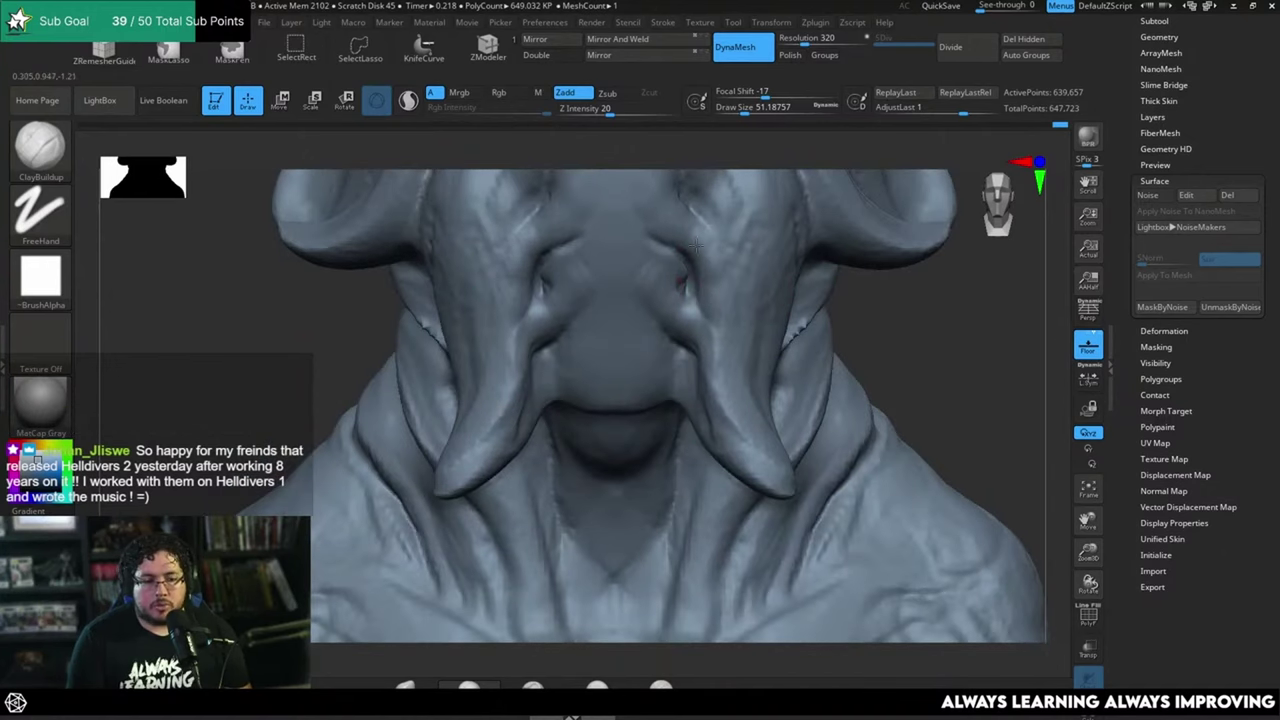
Step: Refine the creases along the muzzle's upper ridge and sides with DamStandard at a draw size of about 31
mouse_move(697, 245)
right_mouse_down()
mouse_move(730, 248)
mouse_move(857, 397)
mouse_move(866, 374)
mouse_move(745, 273)
right_mouse_up()
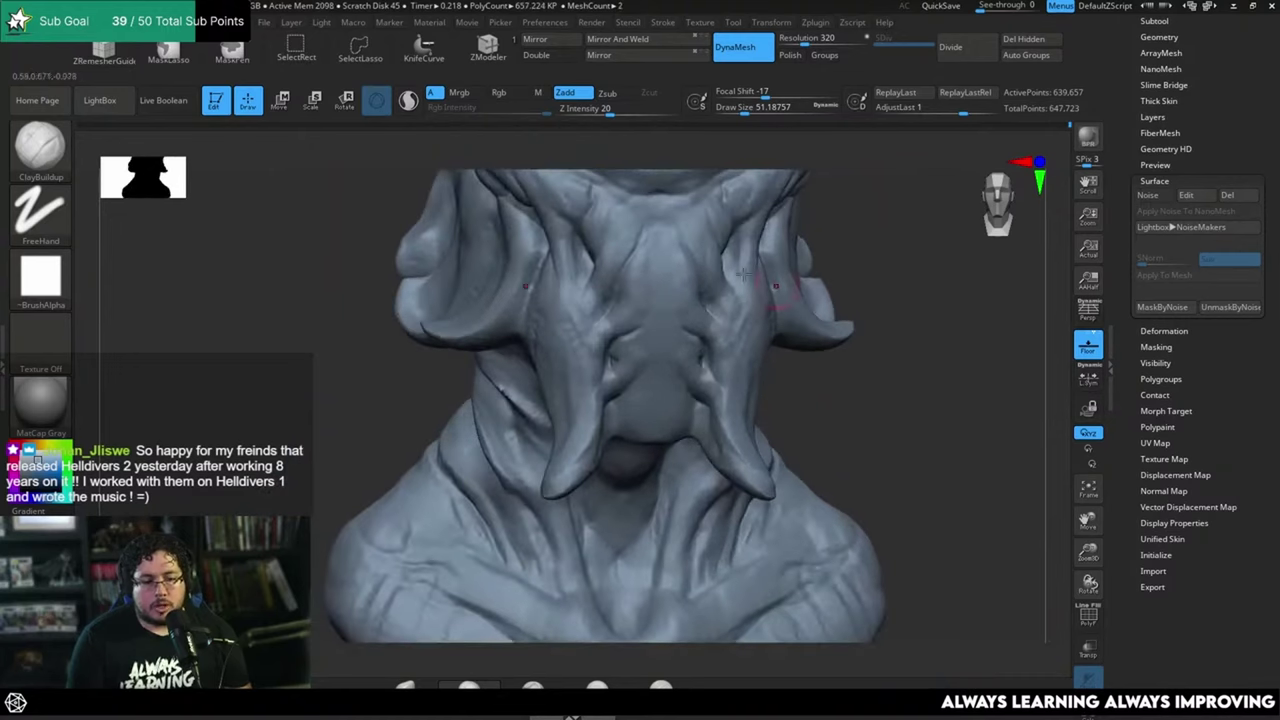
key("b")
key("d")
key("s")
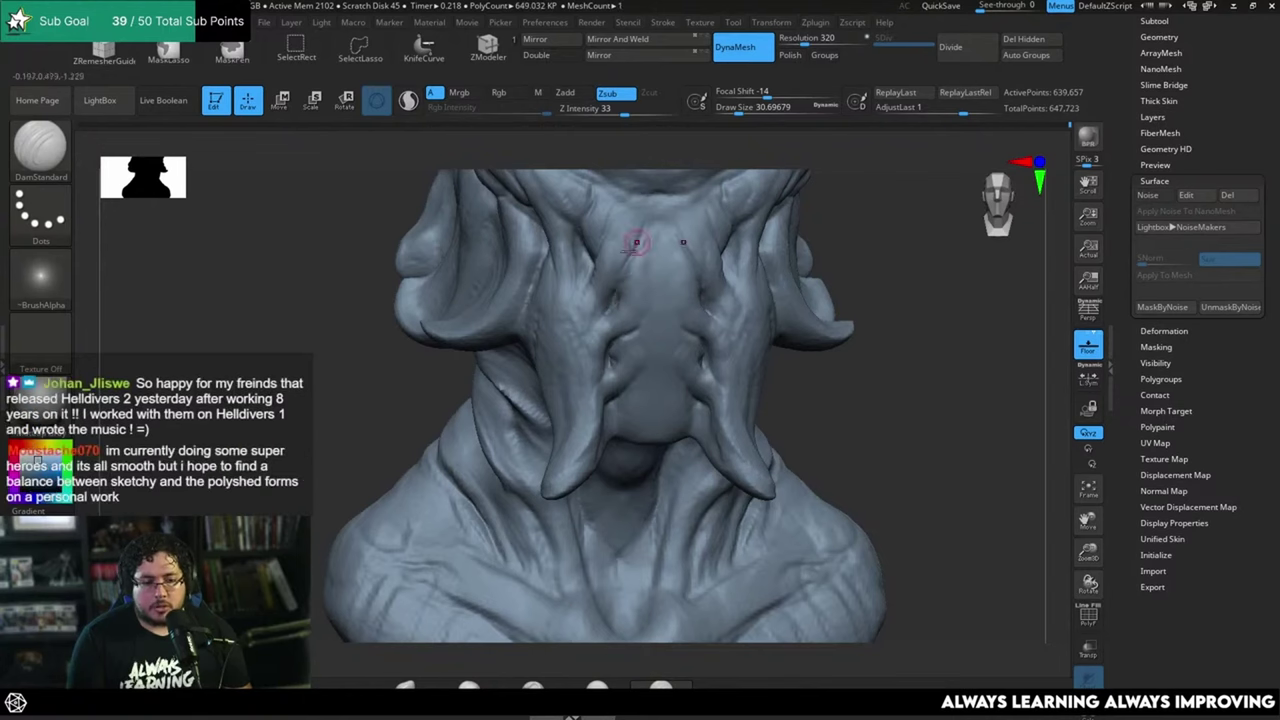
mouse_move(866, 342)
right_mouse_down()
mouse_move(860, 291)
mouse_move(700, 264)
right_mouse_up()
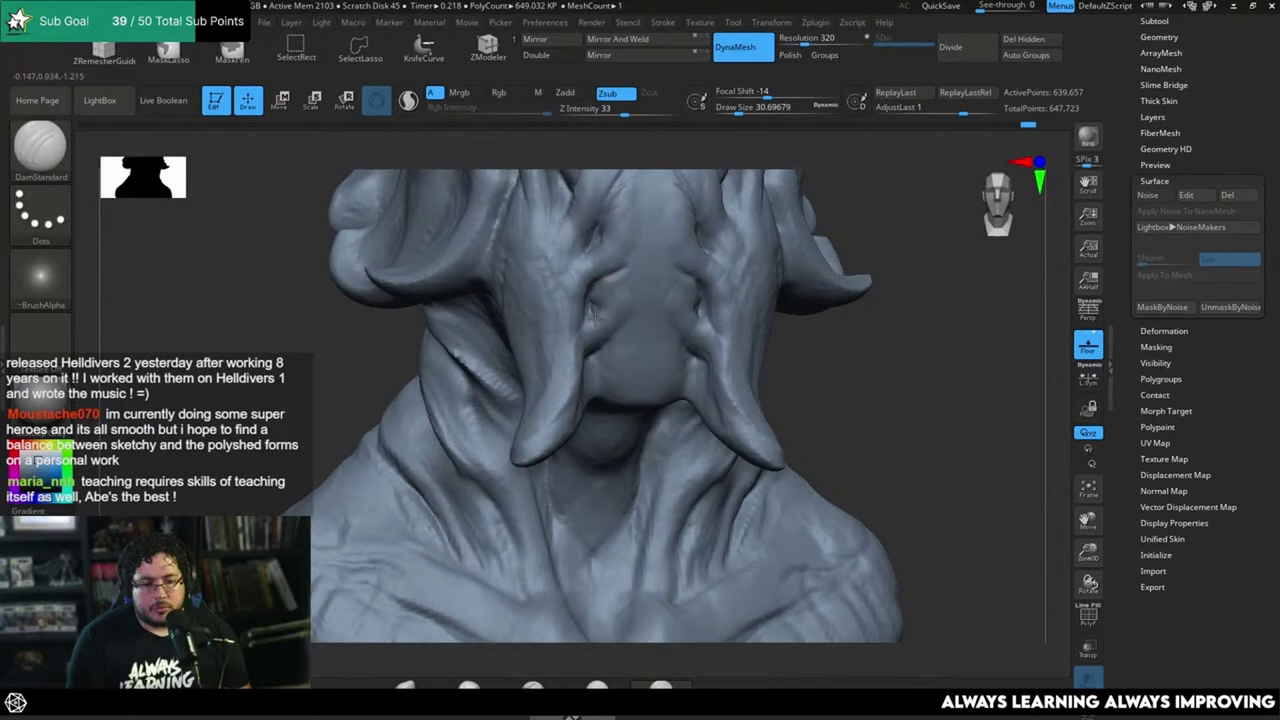
right_click_drag(834, 356, 709, 286)
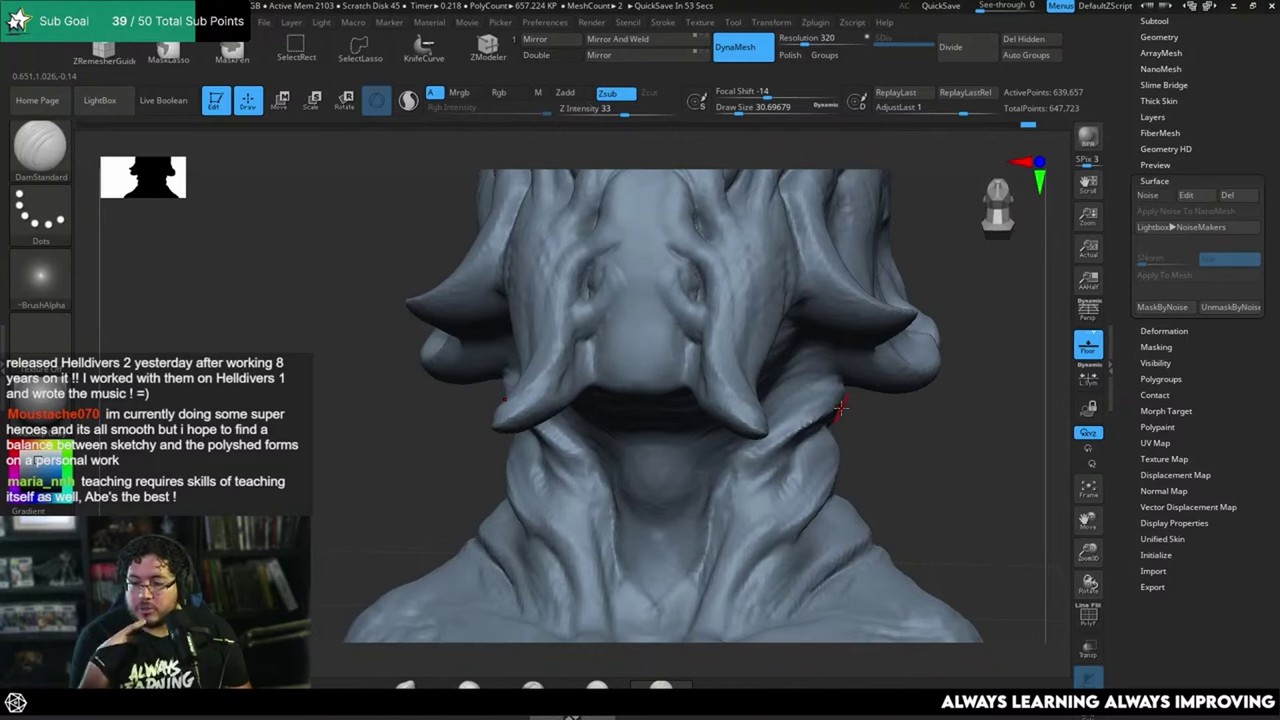
Step: Build up and soften the front of the muzzle with ClayBuildup at draw sizes of about 54 and 74
mouse_move(895, 421)
left_mouse_down()
mouse_move(897, 440)
mouse_move(890, 320)
left_mouse_up()
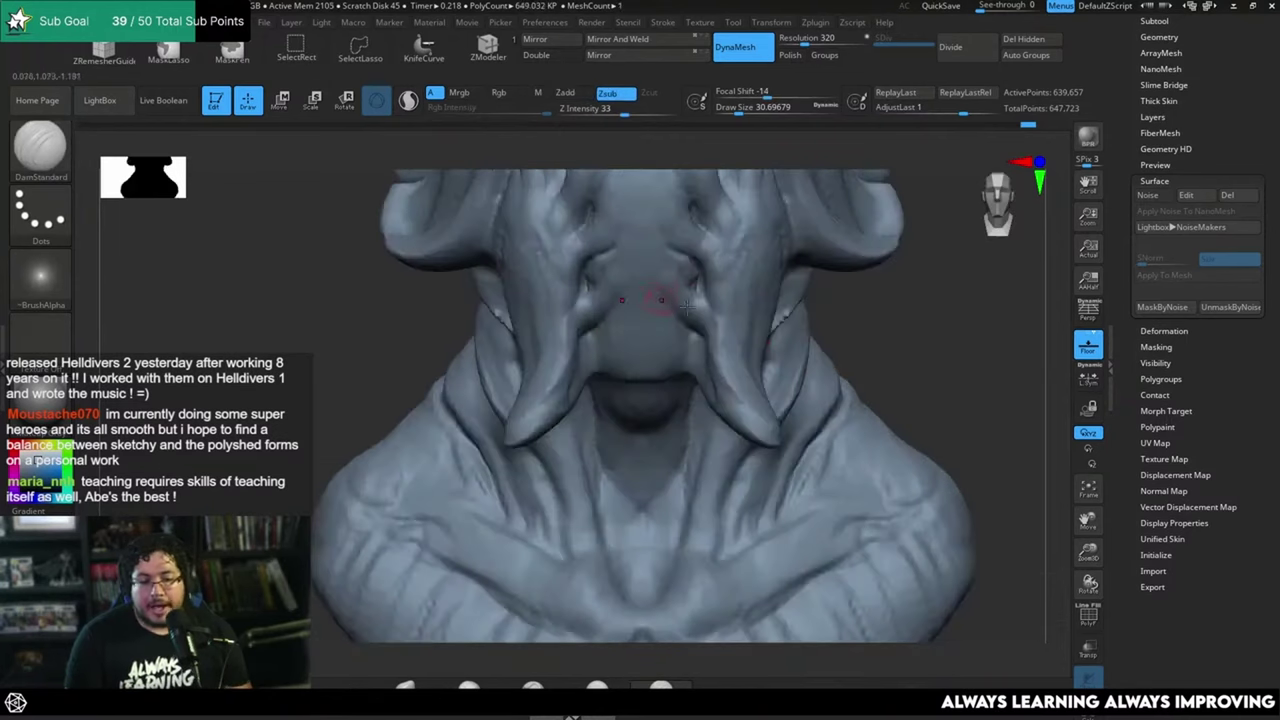
key("b")
key("c")
key("b")
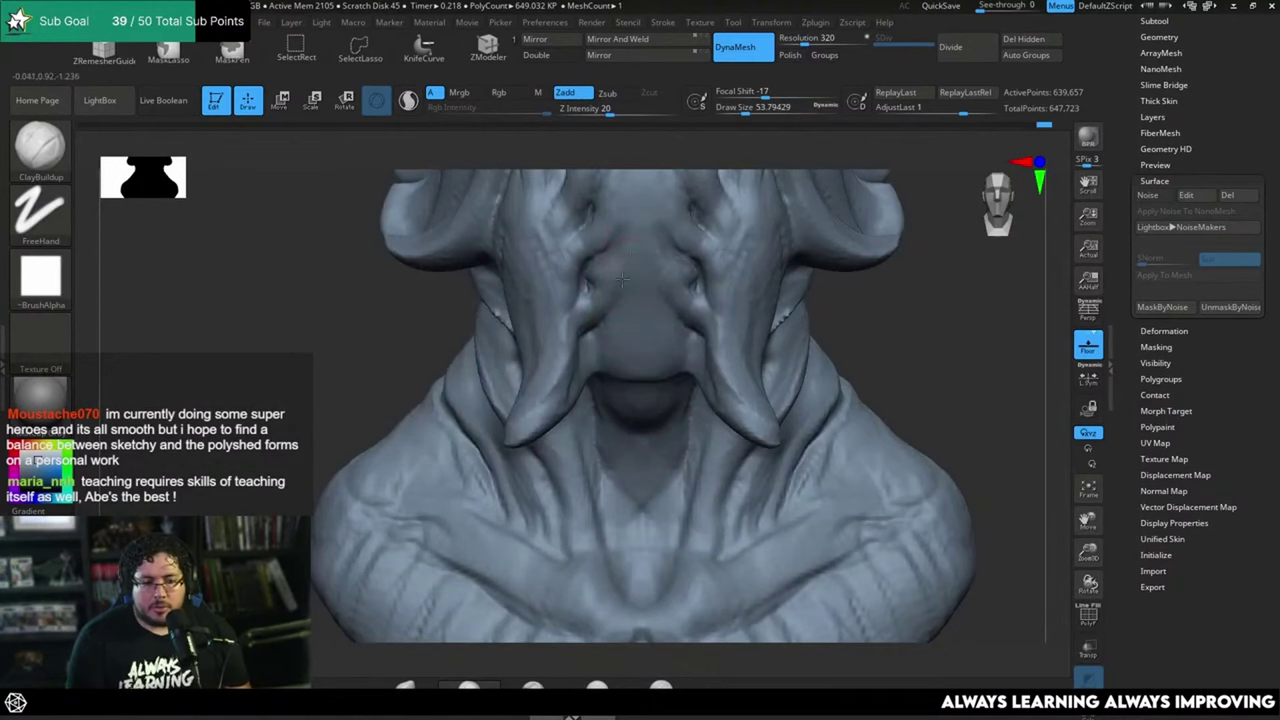
key("space")
left_click_drag(640, 278, 648, 278)
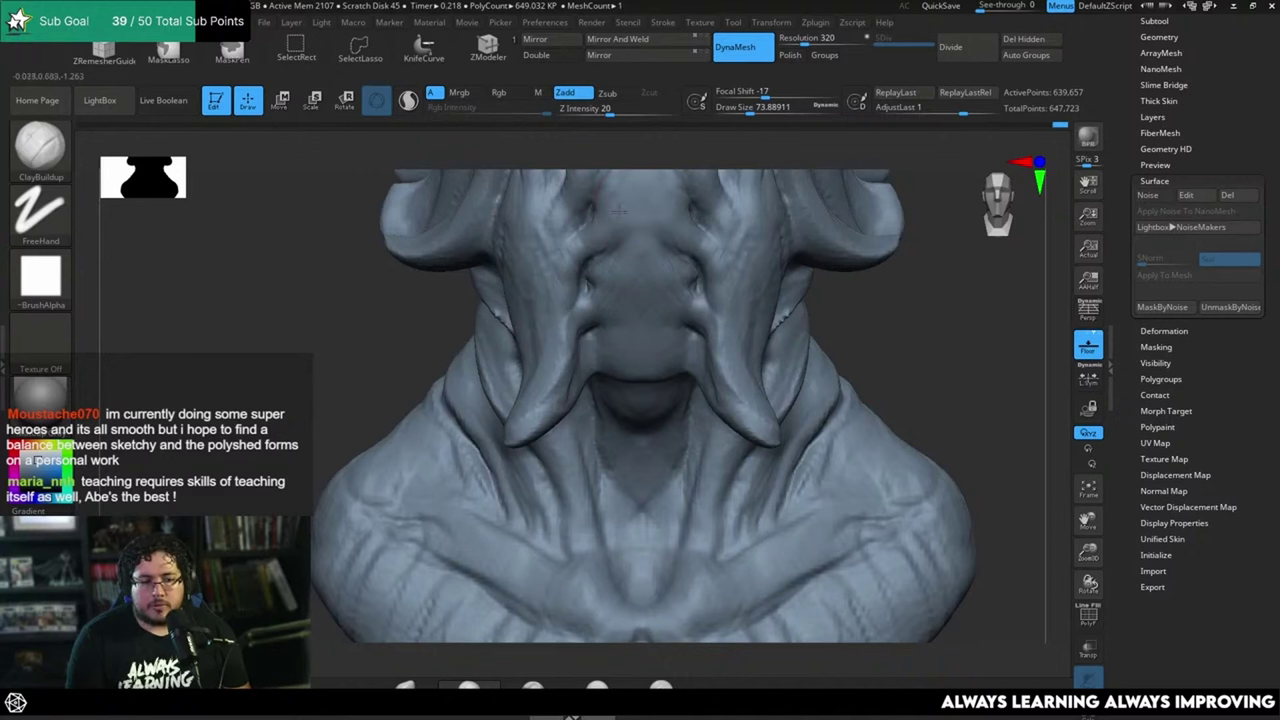
mouse_move(896, 332)
left_mouse_down()
mouse_move(641, 331)
mouse_move(628, 295)
left_mouse_up()
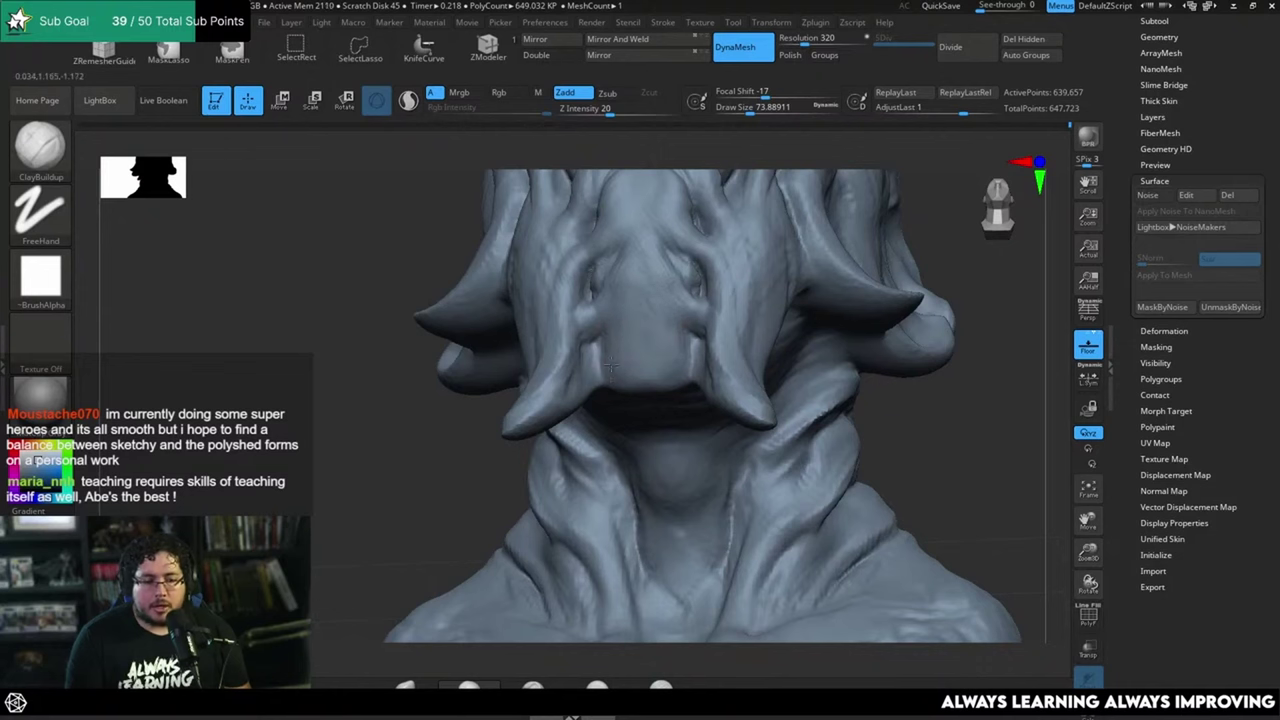
Step: Round the muzzle's lower edge and underside with ClayBuildup at a draw size of about 94
left_click_drag(919, 409, 931, 309)
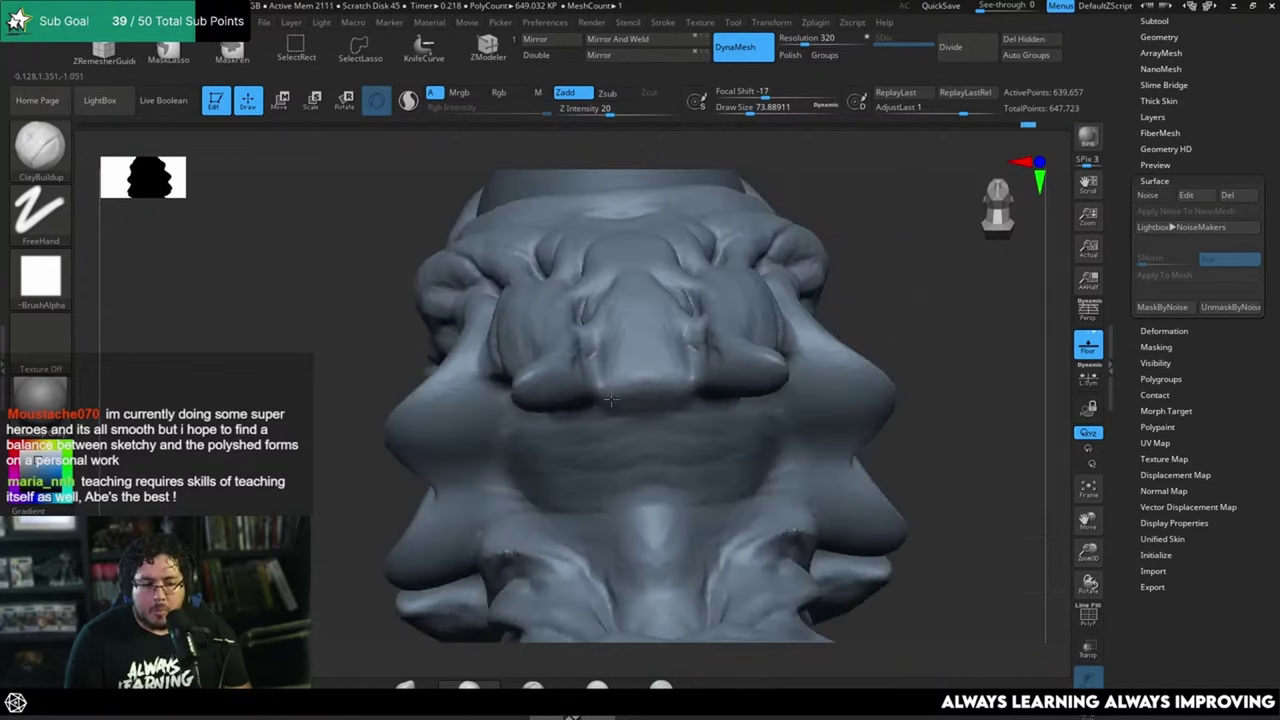
key("space")
left_click_drag(619, 382, 627, 382)
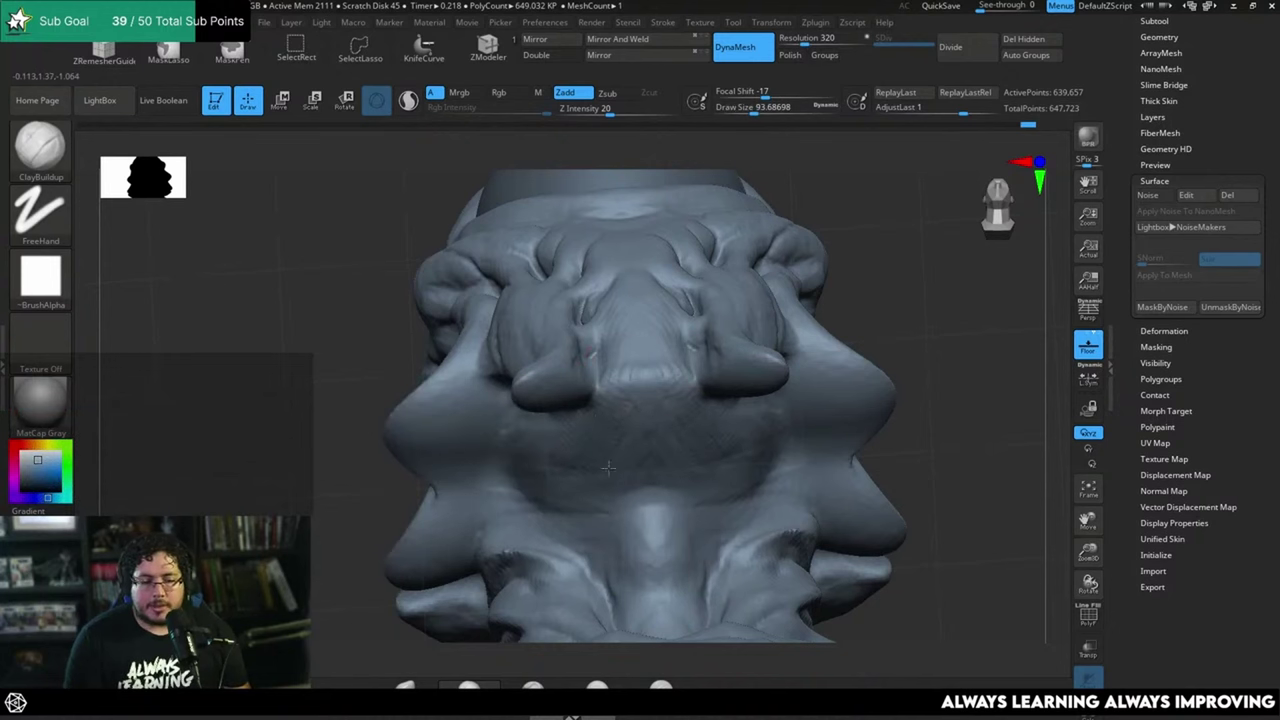
left_click_drag(846, 287, 730, 340)
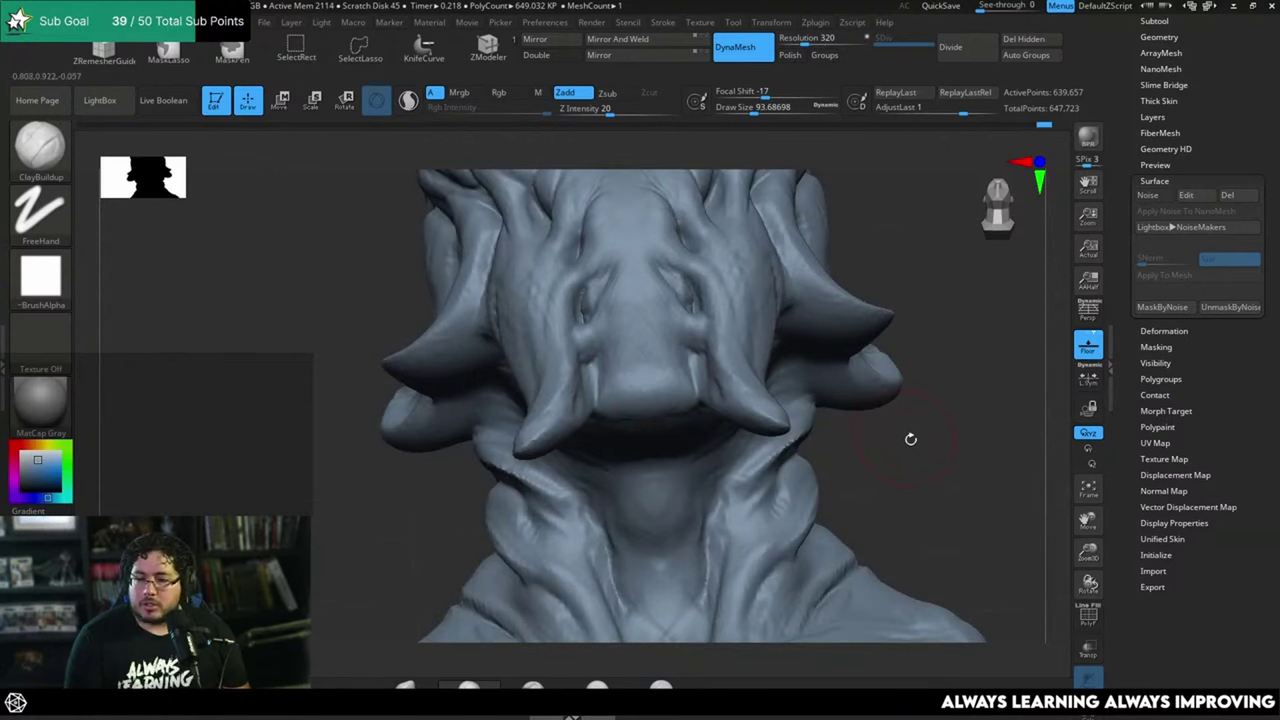
Step: Build up the folds along the nose bridge with ClayBuildup, using draw sizes of about 74 and 49
mouse_move(910, 438)
left_mouse_down()
mouse_move(903, 414)
mouse_move(883, 419)
left_mouse_up()
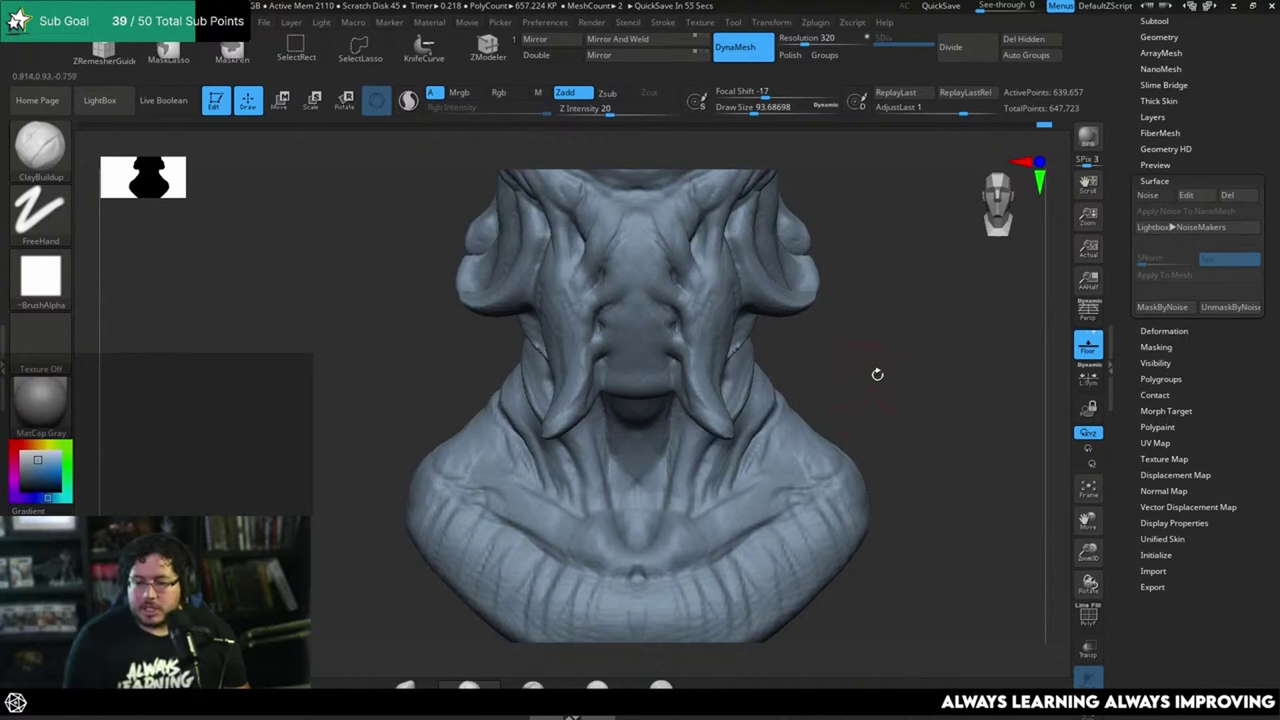
left_click_drag(906, 371, 923, 402)
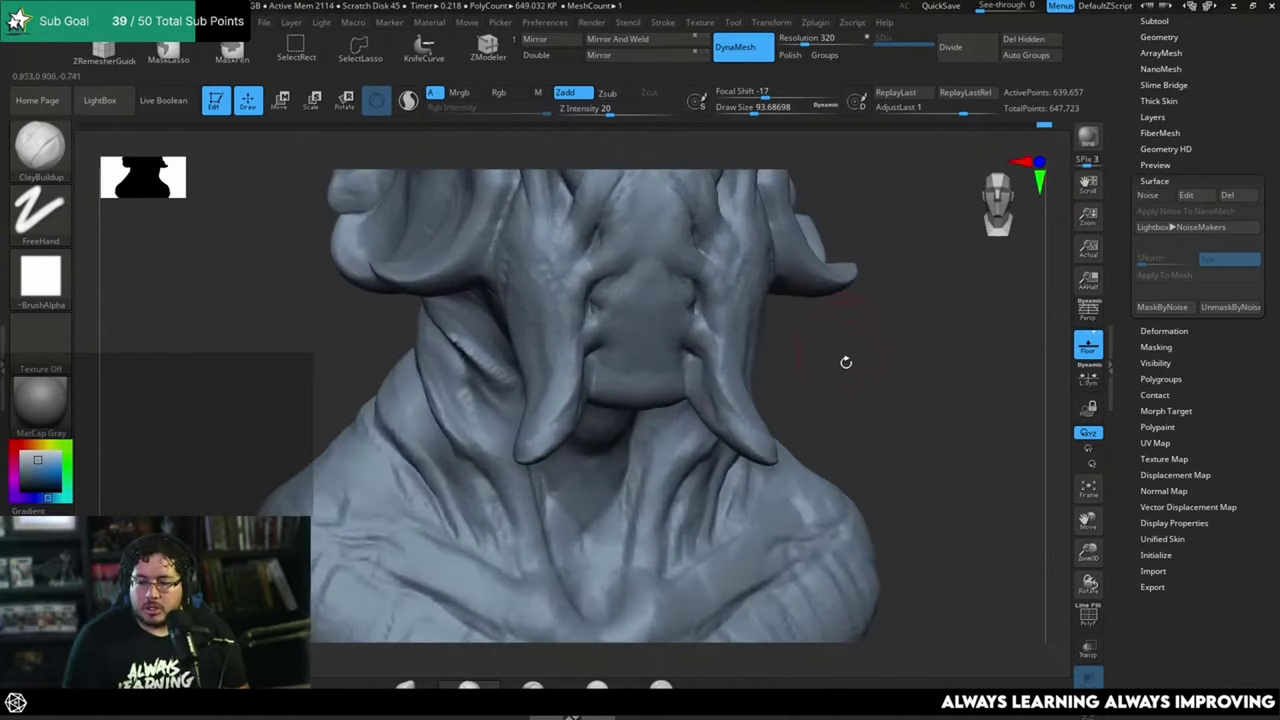
left_click_drag(846, 363, 840, 400)
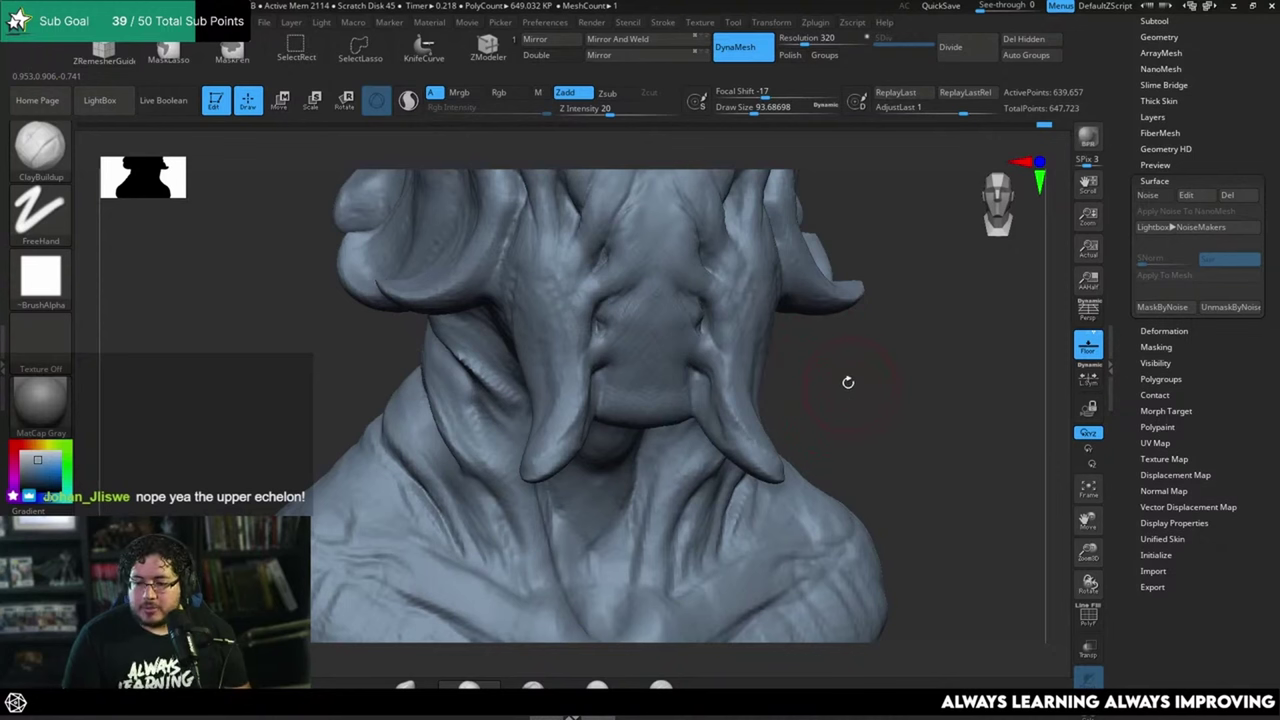
left_click_drag(848, 382, 896, 426, "alt")
key("space")
left_click_drag(700, 305, 690, 305)
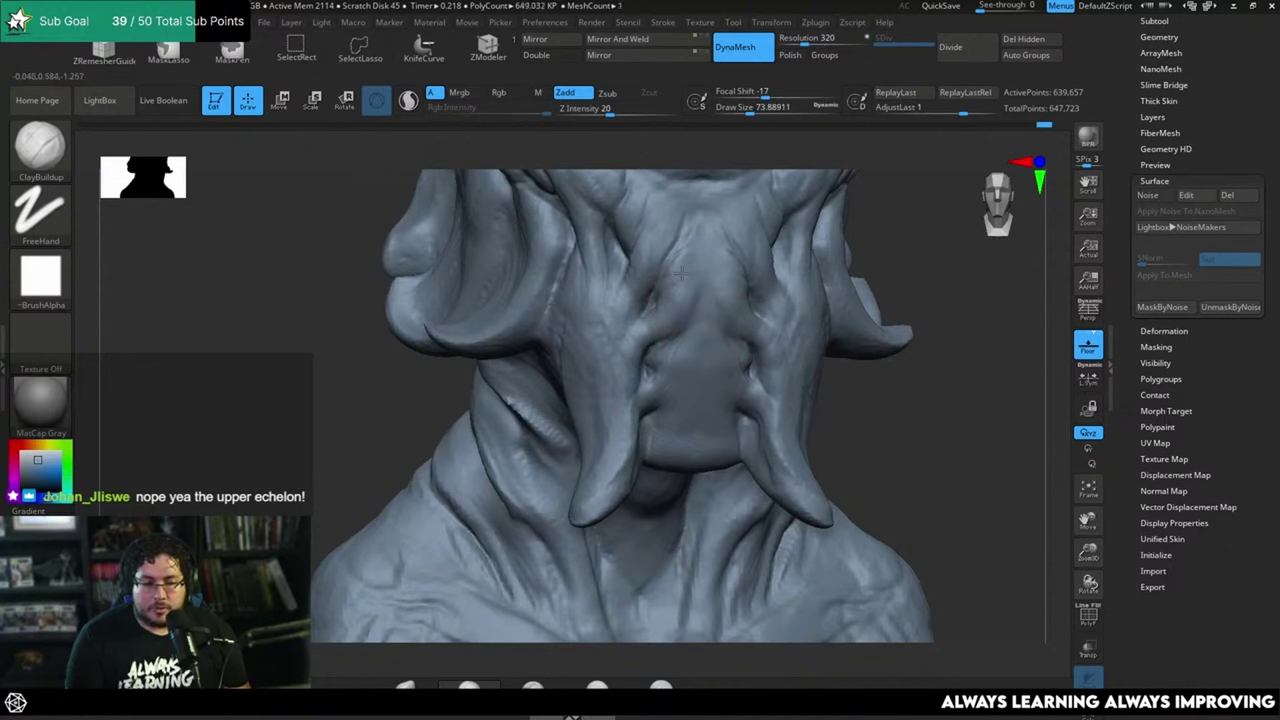
left_click_drag(692, 259, 675, 350)
key("bracketleft")
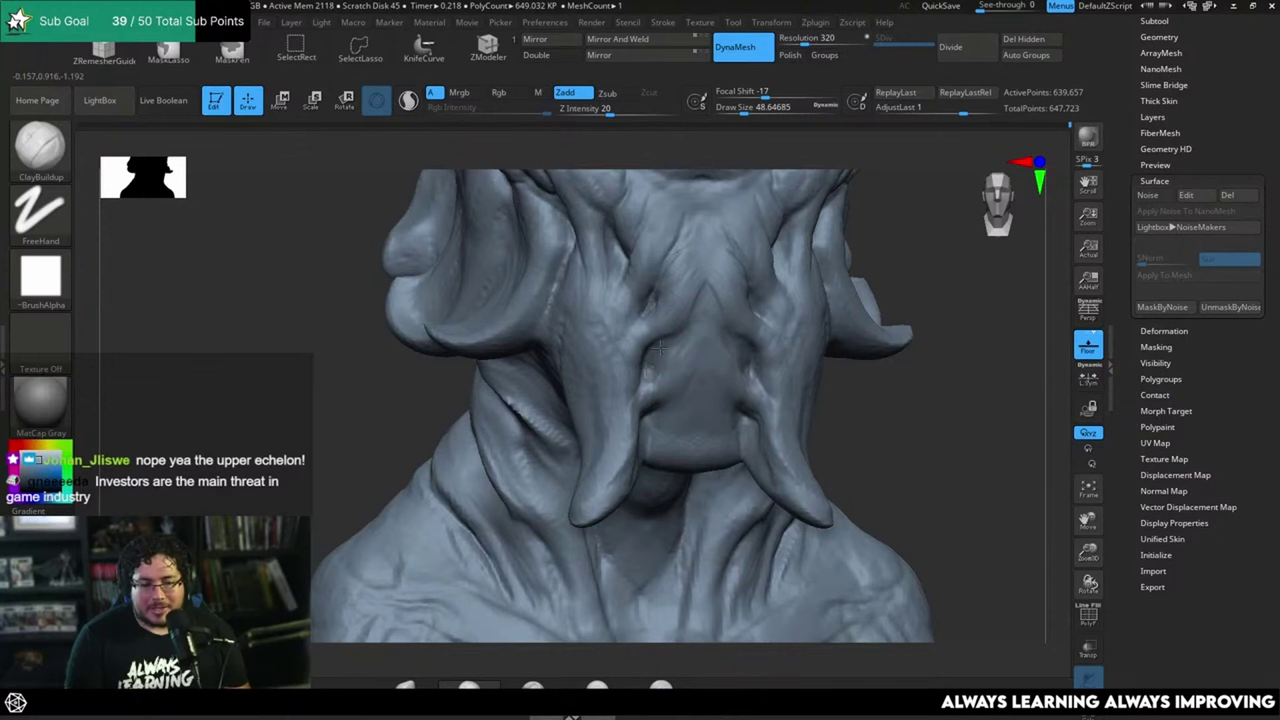
Step: Reshape the face's front profile below the eye with the Move brush at draw sizes of about 372 and 338
mouse_move(883, 377)
left_mouse_down("alt")
mouse_move(866, 371)
mouse_move(874, 428)
mouse_move(867, 381)
mouse_move(926, 405)
mouse_move(730, 403)
mouse_move(929, 399)
mouse_move(932, 440)
left_mouse_up("alt")
scroll(681, 336, "up", 4)
left_click_drag(932, 440, 949, 303)
mouse_move(914, 363)
left_mouse_down("alt")
mouse_move(917, 391)
mouse_move(951, 391)
mouse_move(886, 397)
mouse_move(866, 374)
mouse_move(1020, 351)
mouse_move(797, 323)
left_mouse_up("alt")
key("b")
key("m")
key("v")
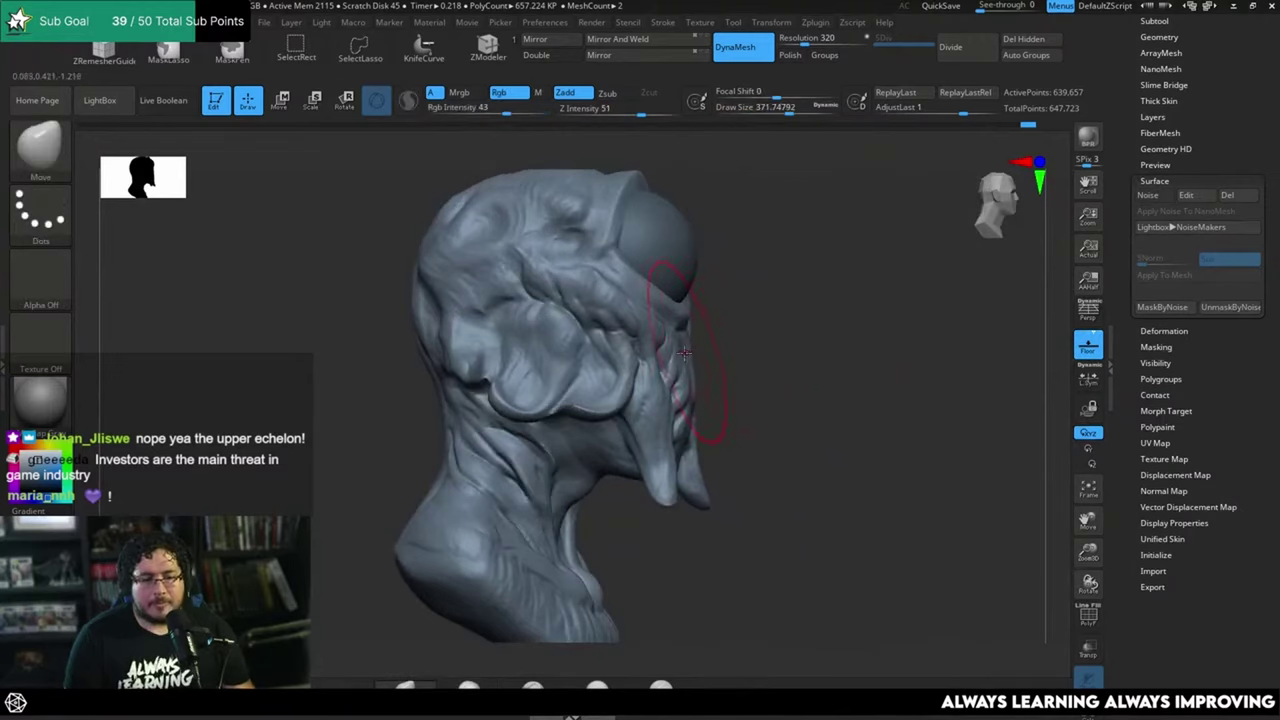
mouse_move(915, 345)
left_mouse_down()
mouse_move(672, 356)
mouse_move(688, 379)
left_mouse_up()
key("space")
key("space")
mouse_move(780, 300)
left_mouse_down()
mouse_move(848, 292)
mouse_move(850, 305)
left_mouse_up()
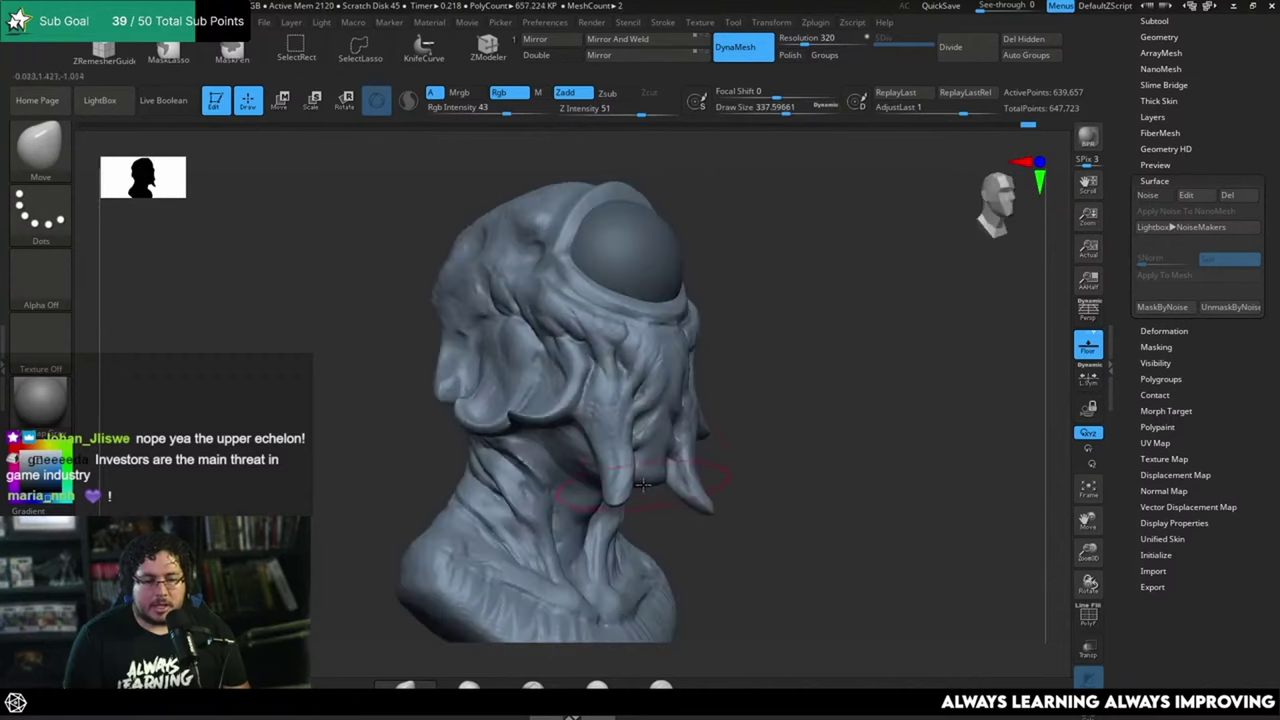
Step: Adjust the lower muzzle between the tendrils with the Move brush at a draw size of about 217
right_click_drag(659, 472, 631, 509, "shift")
key("space")
left_click_drag(631, 509, 610, 509)
left_click_drag(831, 334, 866, 374, "alt")
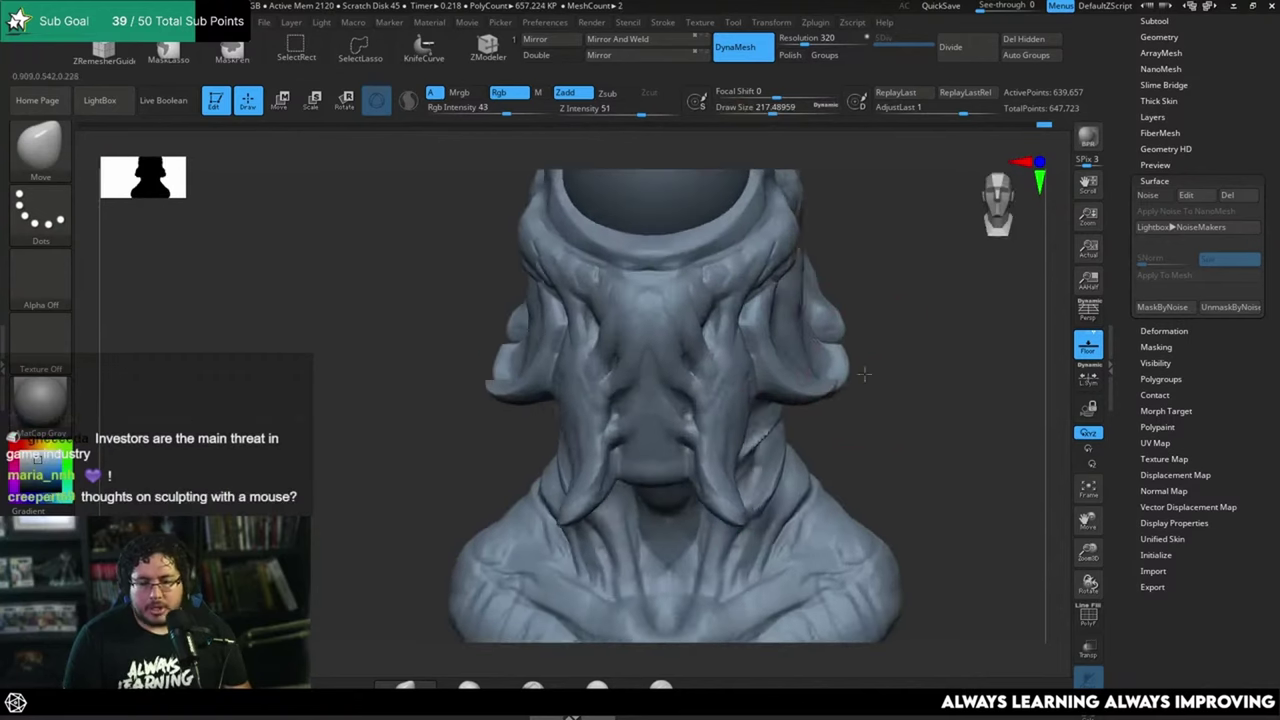
mouse_move(1005, 368)
left_mouse_down()
mouse_move(950, 368)
mouse_move(963, 374)
mouse_move(946, 383)
mouse_move(926, 354)
left_mouse_up()
key("space")
Step: Build up the inner surfaces of the cheek flaps with ClayBuildup at a draw size of about 83
key("b")
key("c")
key("b")
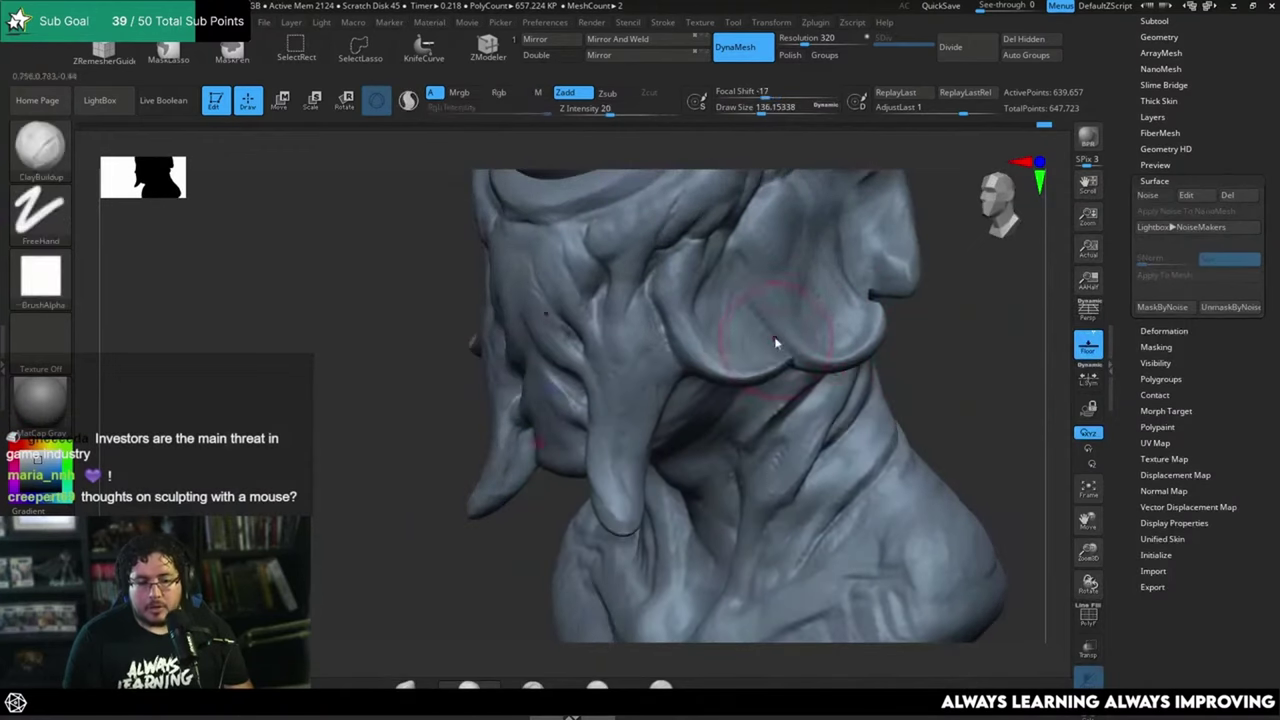
key("space")
left_click_drag(774, 343, 762, 343)
left_click_drag(955, 358, 760, 294)
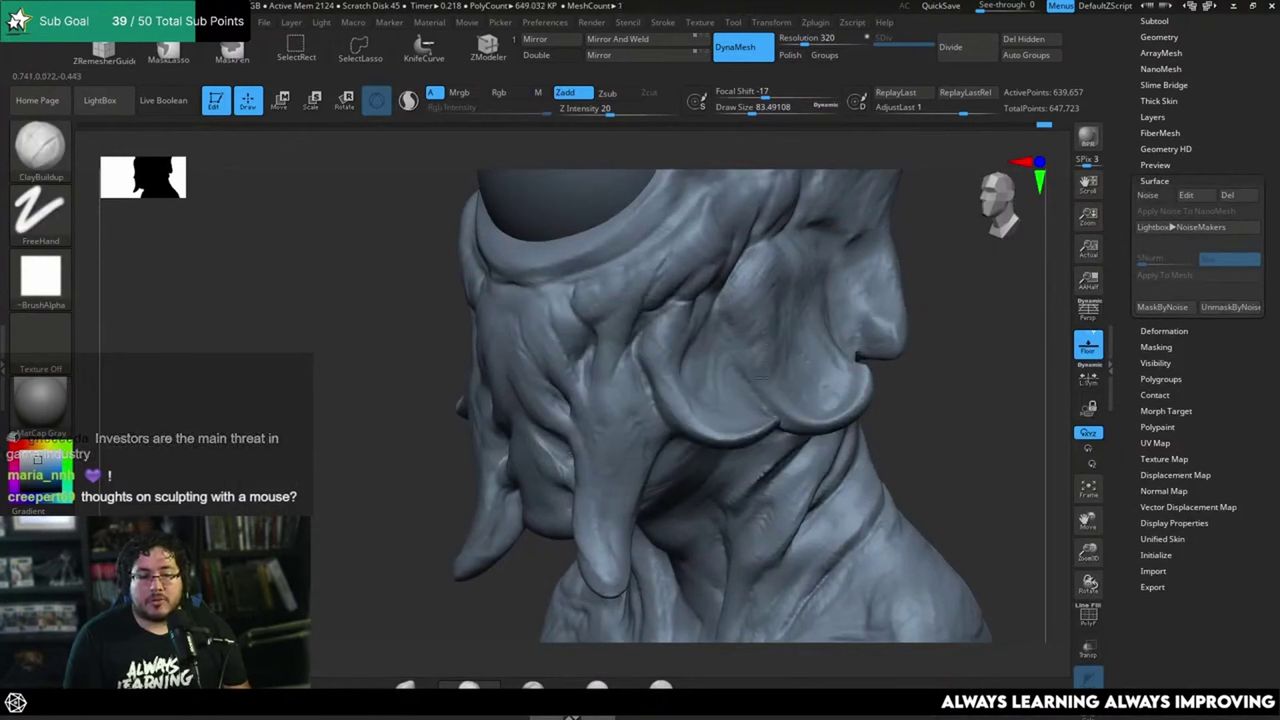
left_click_drag(900, 395, 864, 345)
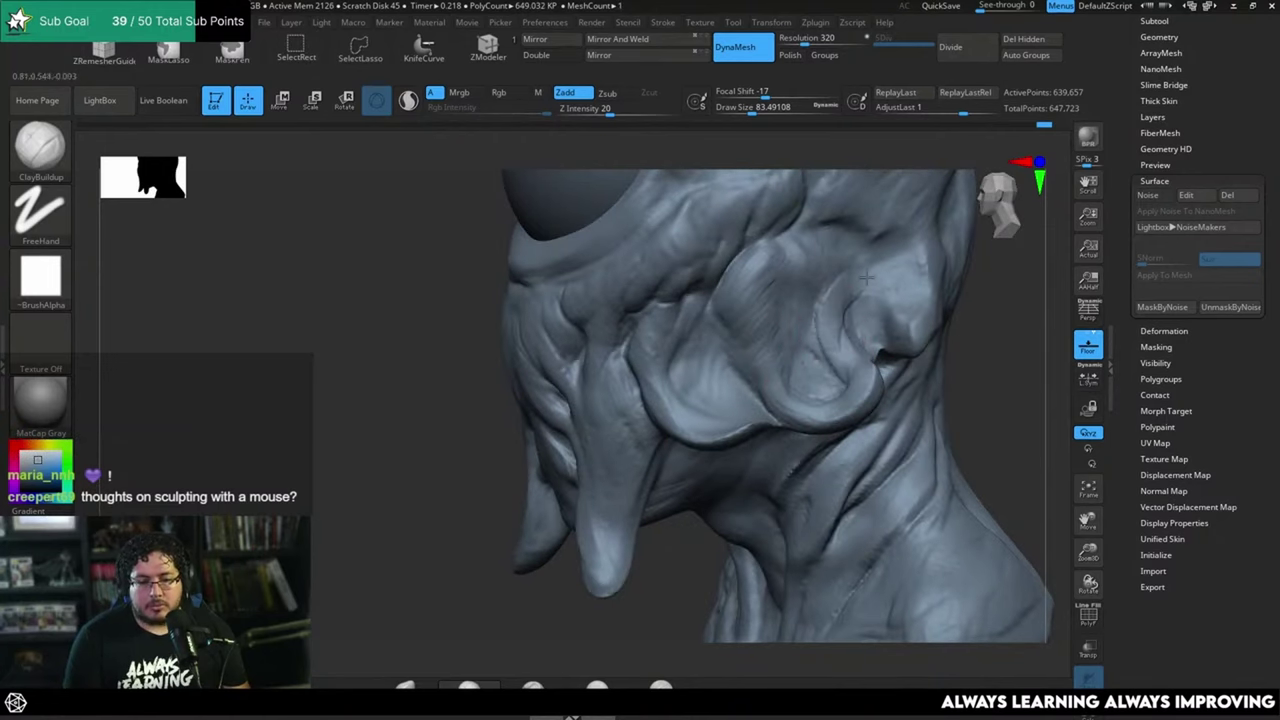
Step: Refine the folds inside the rear cheek flap with ClayBuildup at a draw size of about 44
mouse_move(871, 366)
left_mouse_down("shift")
mouse_move(851, 346)
mouse_move(854, 362)
left_mouse_up("shift")
key("space")
mouse_move(849, 343)
left_mouse_down()
mouse_move(834, 343)
mouse_move(854, 374)
mouse_move(858, 332)
left_mouse_up()
key("space")
left_click_drag(849, 358, 851, 344)
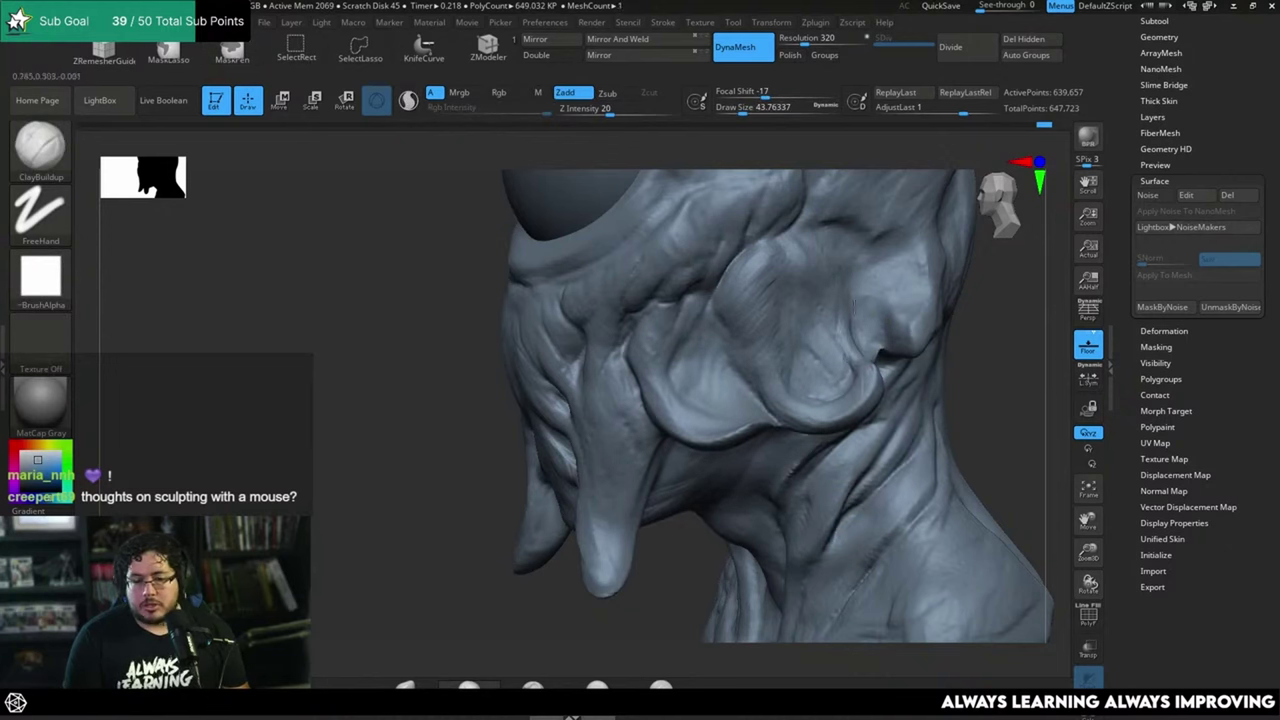
Step: Fill out the hollow between the two cheek flaps with ClayBuildup at draw sizes of about 80 and 97
mouse_move(981, 411)
left_mouse_down()
mouse_move(997, 374)
mouse_move(987, 301)
mouse_move(975, 408)
left_mouse_up()
key("space")
left_click_drag(800, 337, 811, 337)
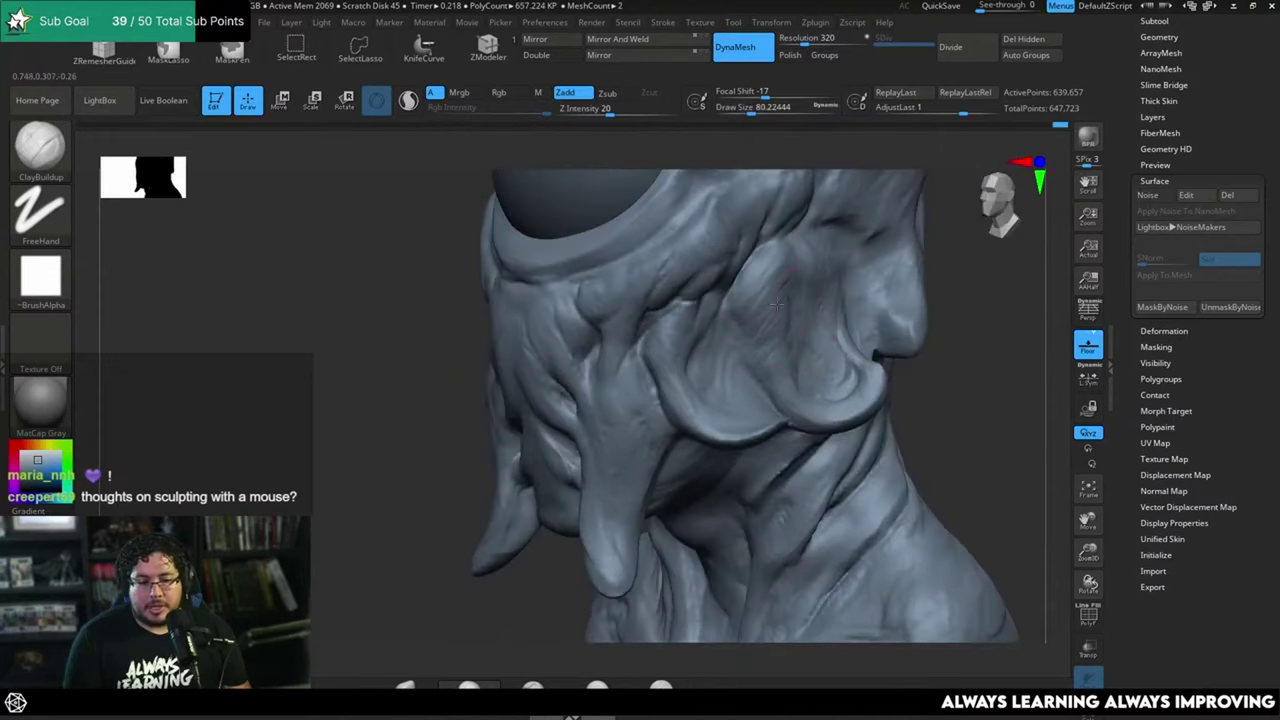
key("space")
left_click_drag(783, 283, 766, 294)
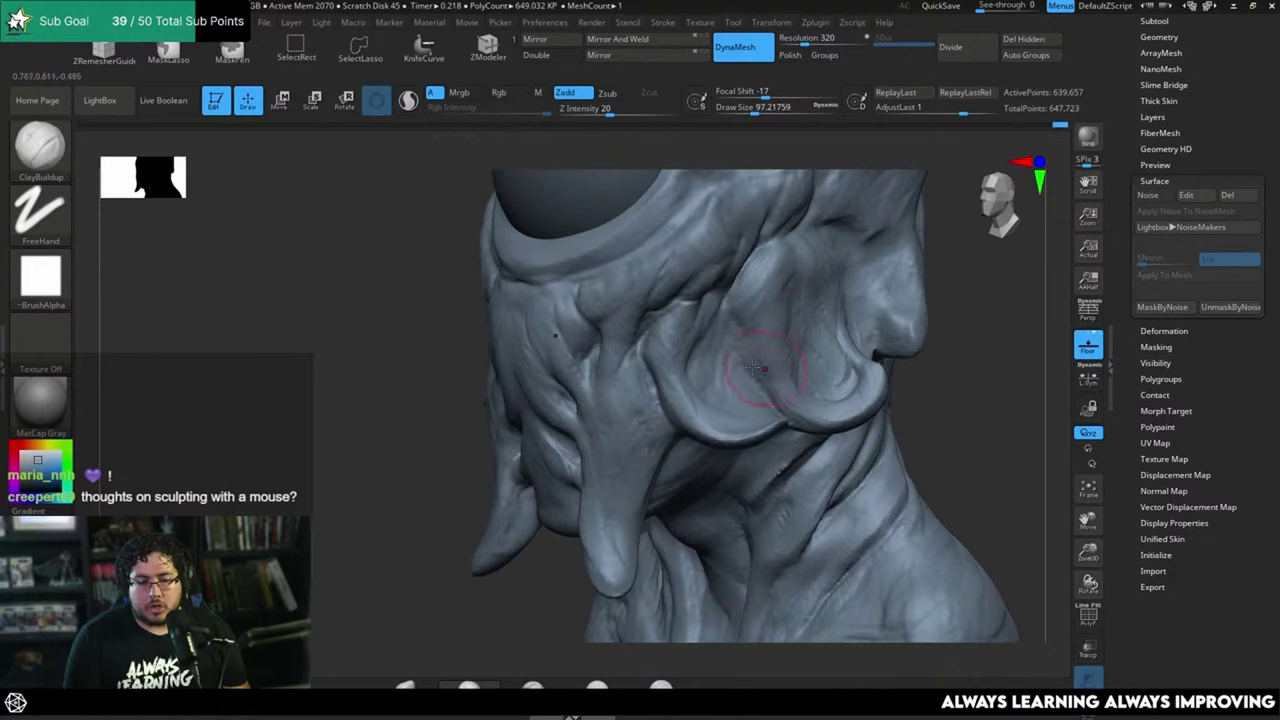
Step: Refine the upper folds of the cheek flaps with ClayBuildup at draw sizes of about 62 and 71
left_click_drag(966, 371, 920, 371)
key("bracketleft")
key("bracketleft")
key("bracketleft")
key("bracketleft")
key("bracketleft")
key("space")
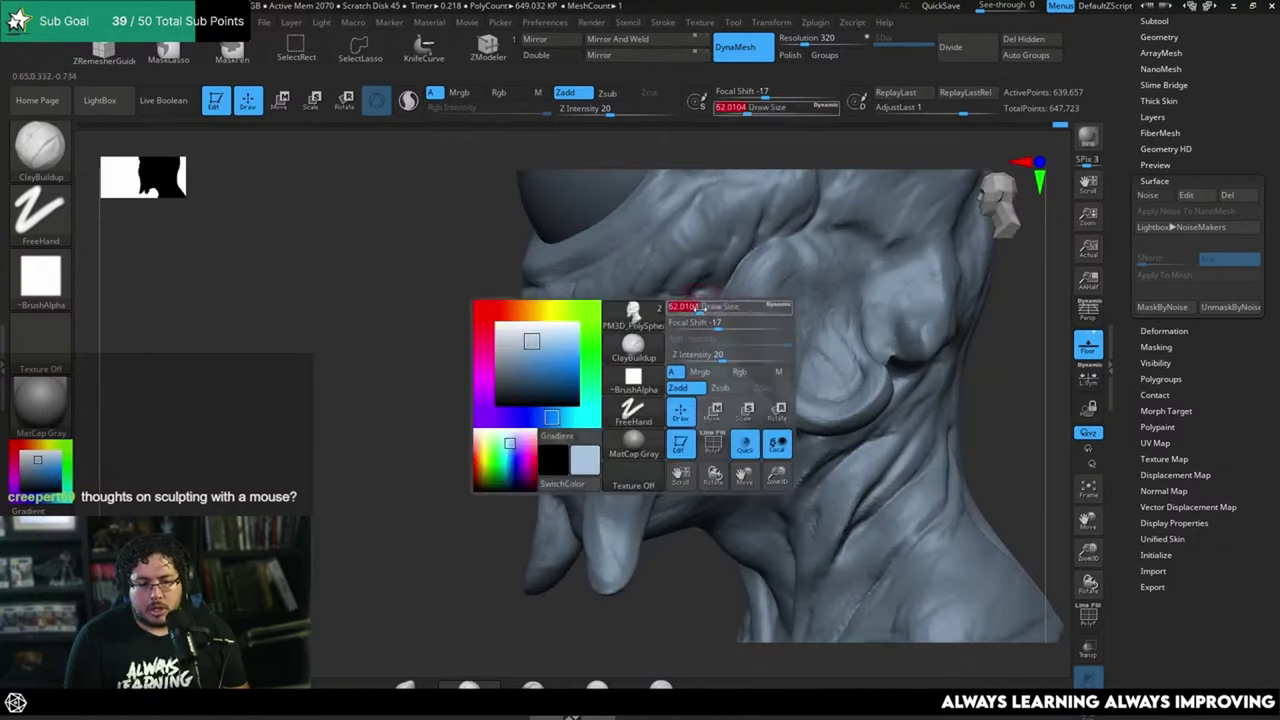
mouse_move(697, 323)
left_mouse_down()
mouse_move(706, 312)
mouse_move(688, 317)
left_mouse_up()
key("space")
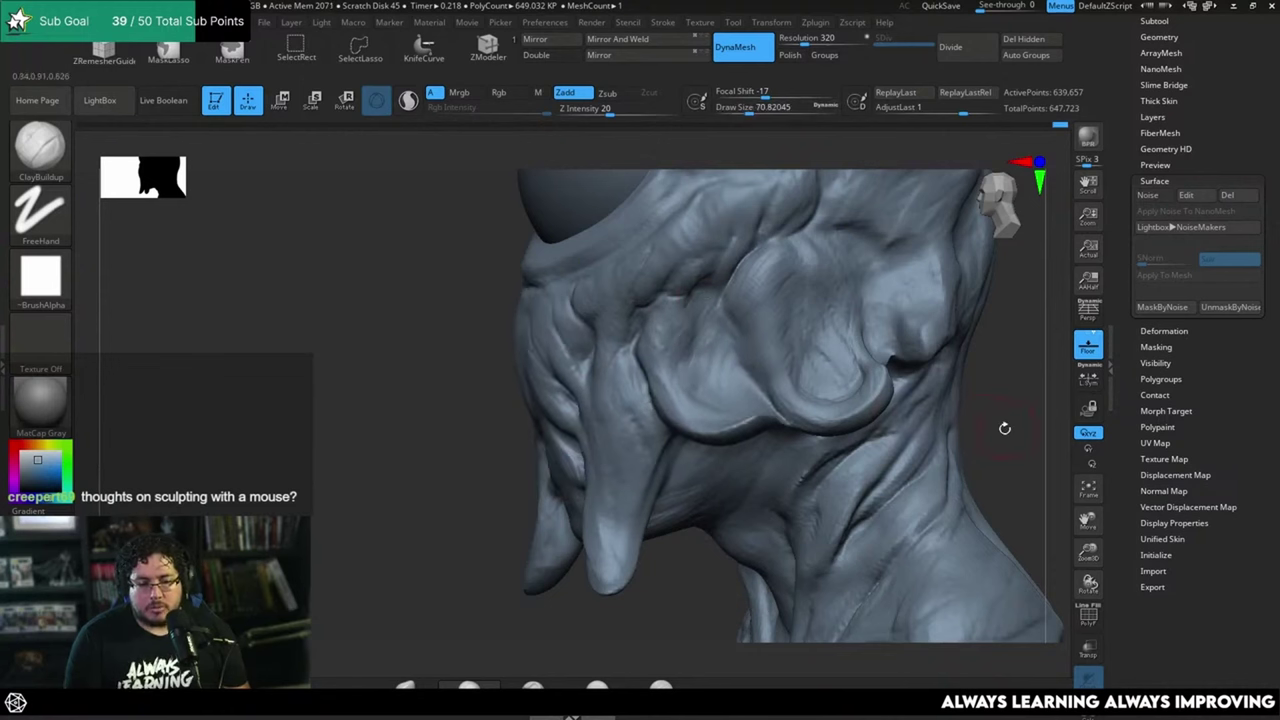
Step: Shape the surface and lower lip of the front cheek flap with ClayBuildup at a draw size of about 62
mouse_move(1005, 428)
left_mouse_down()
mouse_move(905, 400)
mouse_move(906, 434)
left_mouse_up()
key("space")
left_click_drag(698, 394, 682, 365)
key("space")
left_click_drag(996, 404, 906, 392)
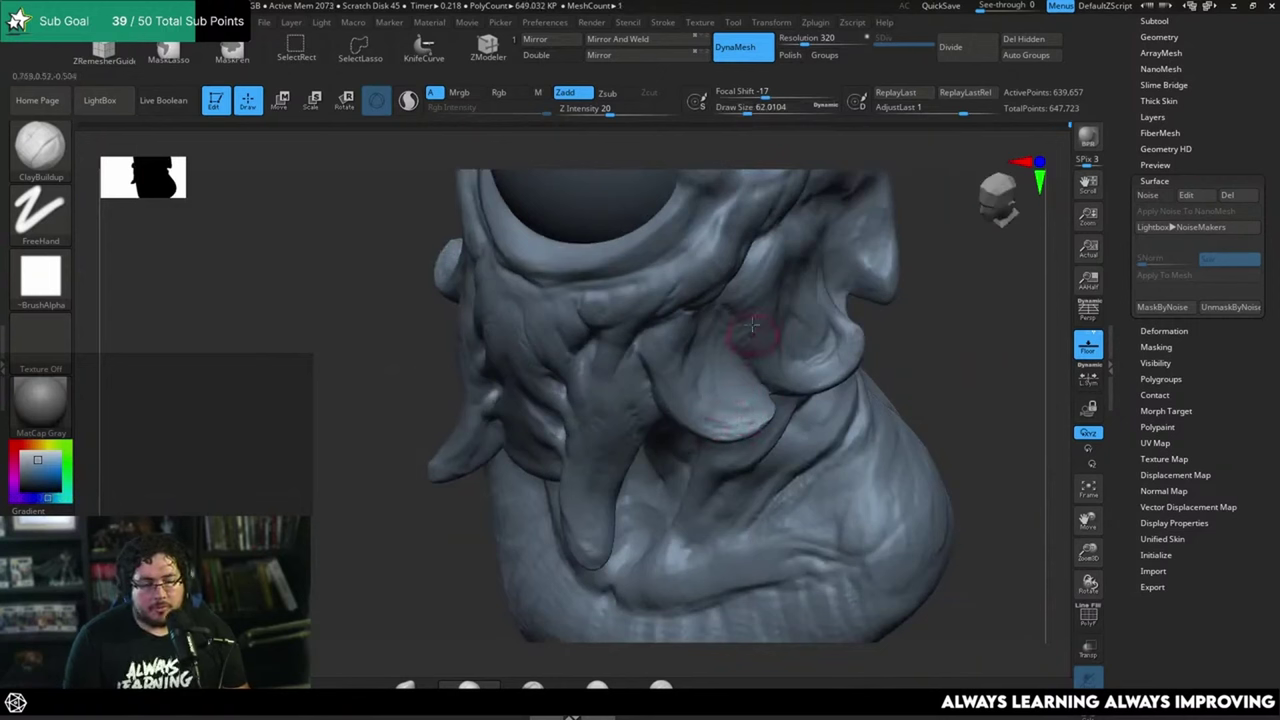
left_click_drag(975, 357, 712, 405)
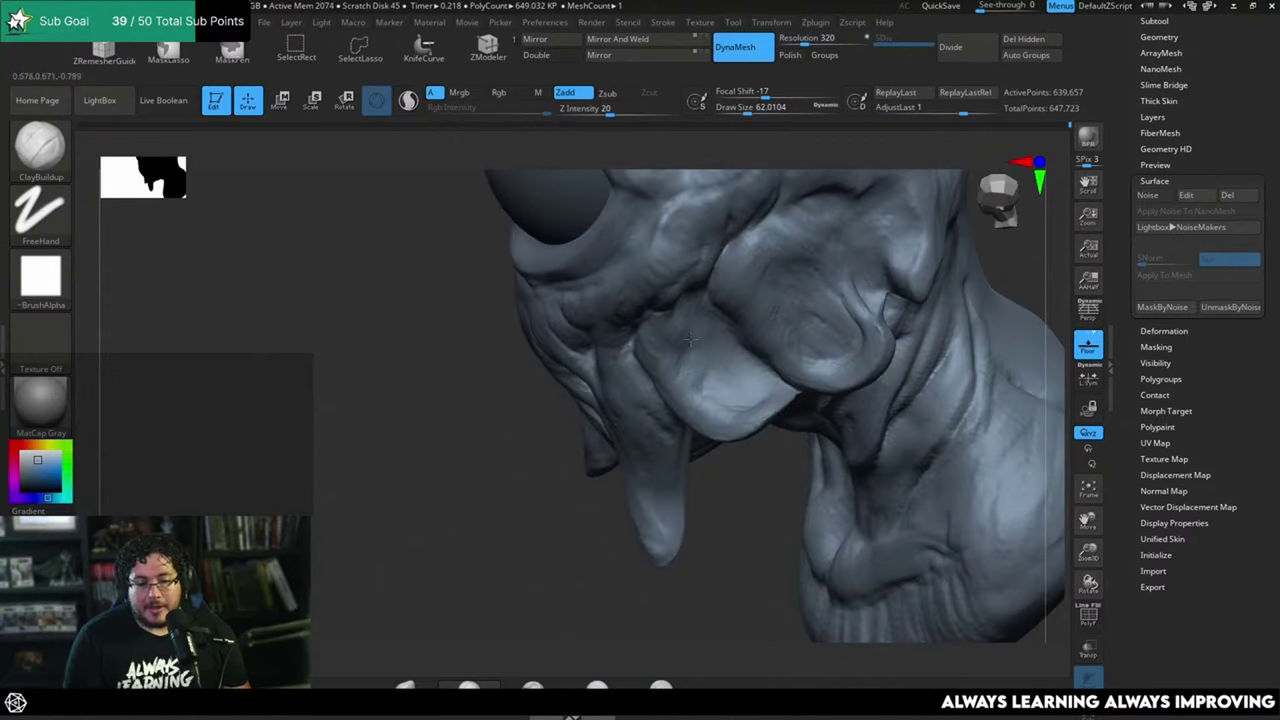
Step: Carve creases below the eye rim and at its side corner with DamStandard at a draw size of about 56
left_click_drag(1069, 304, 940, 405)
left_click_drag(832, 350, 850, 456, "alt")
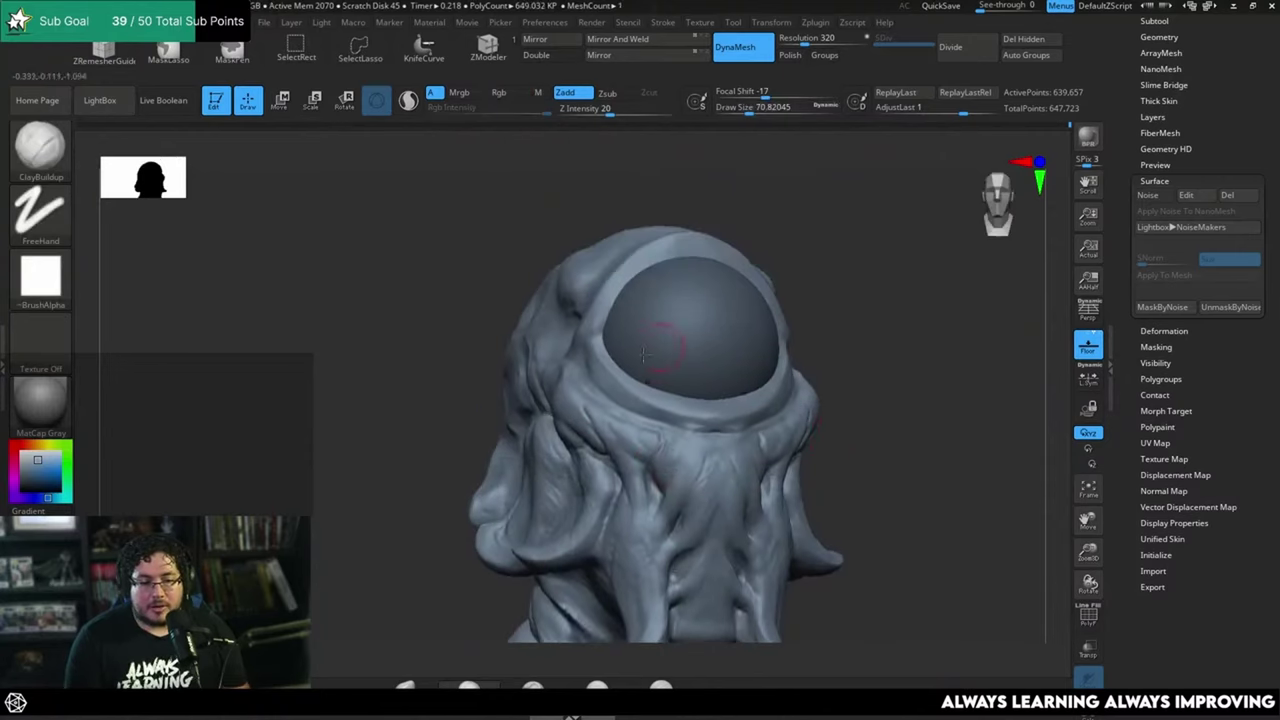
key("ctrl+shift+z")
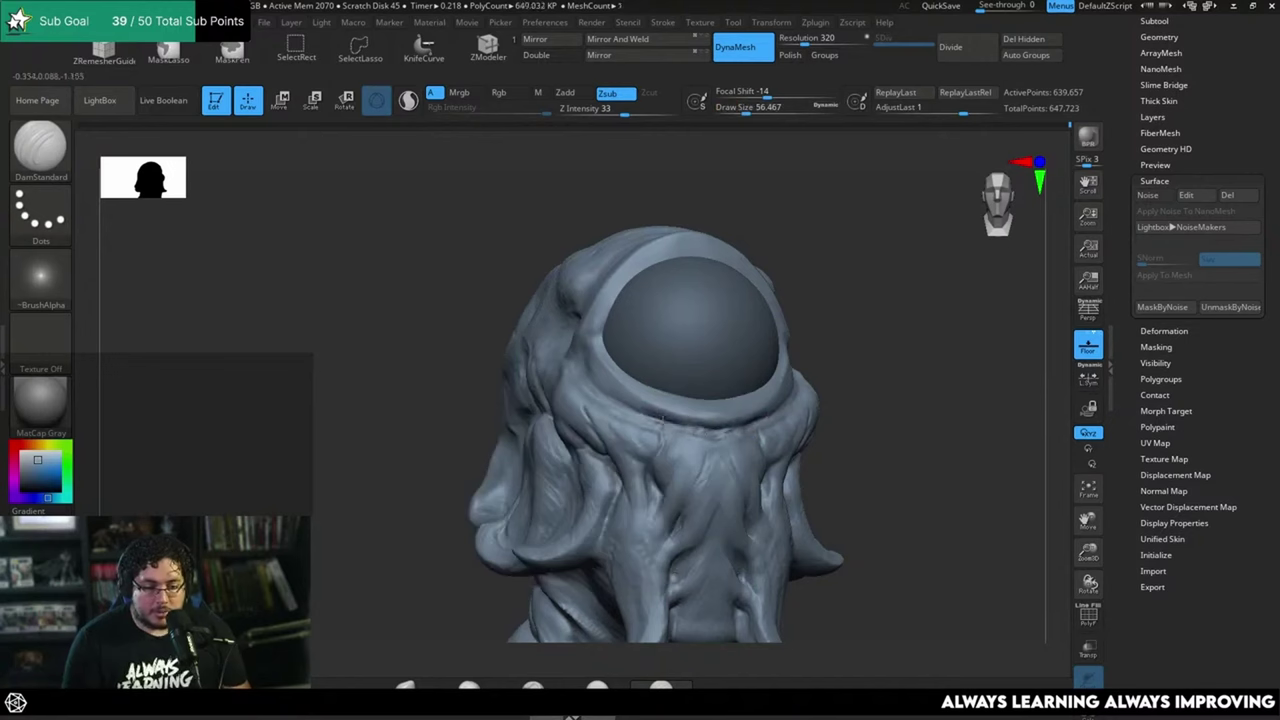
key("ctrl+z")
right_click_drag(818, 383, 608, 360)
left_click_drag(576, 447, 760, 374)
mouse_move(589, 360)
left_mouse_down()
mouse_move(560, 342)
mouse_move(603, 329)
left_mouse_up()
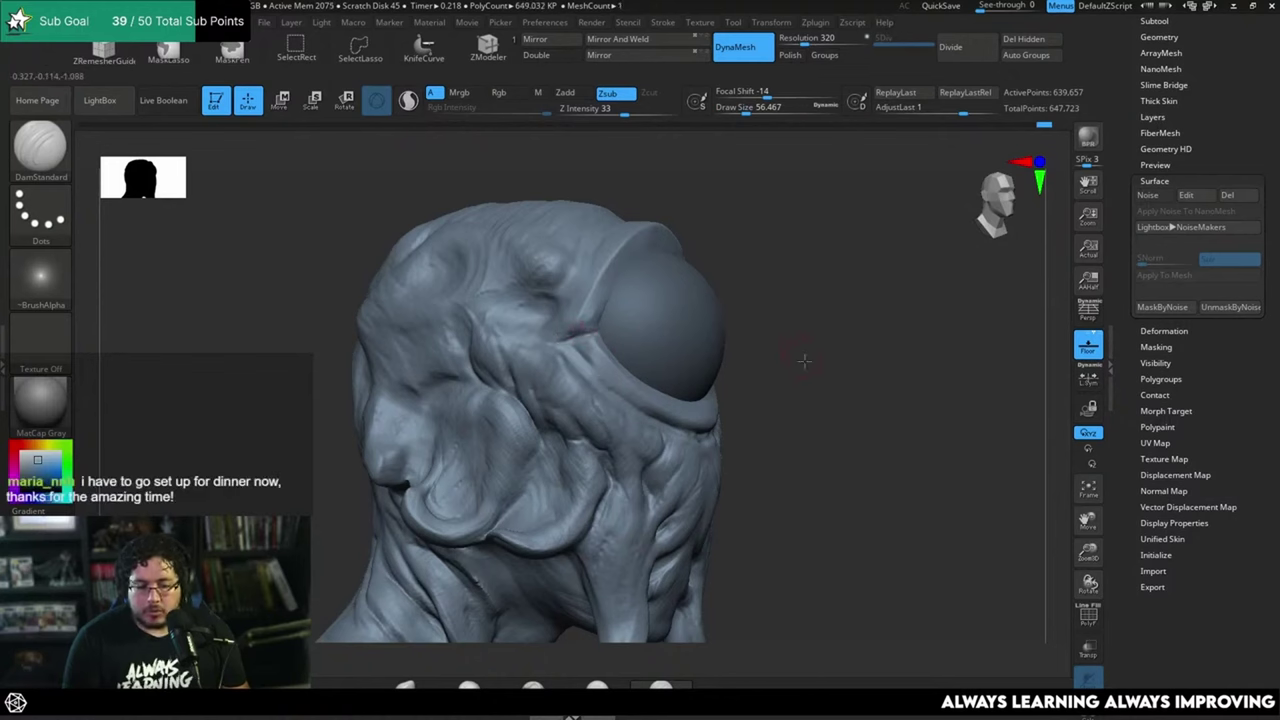
key("ctrl+z")
key("ctrl+shift+z")
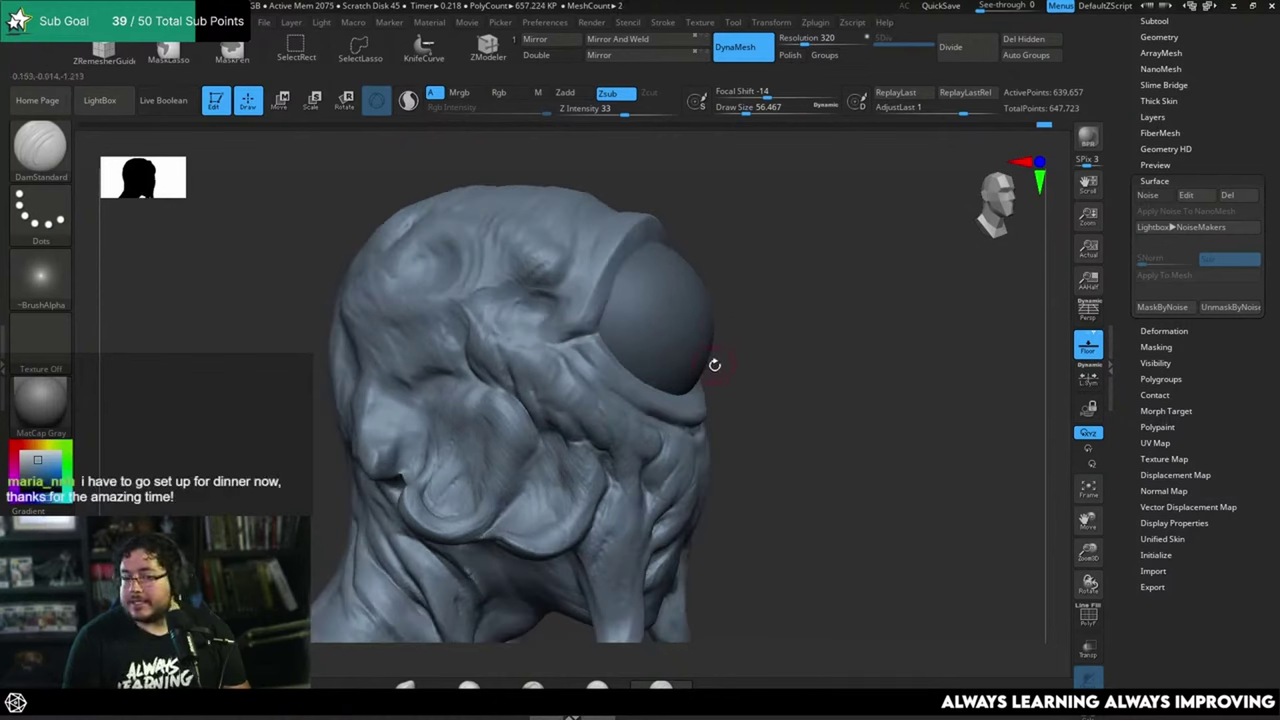
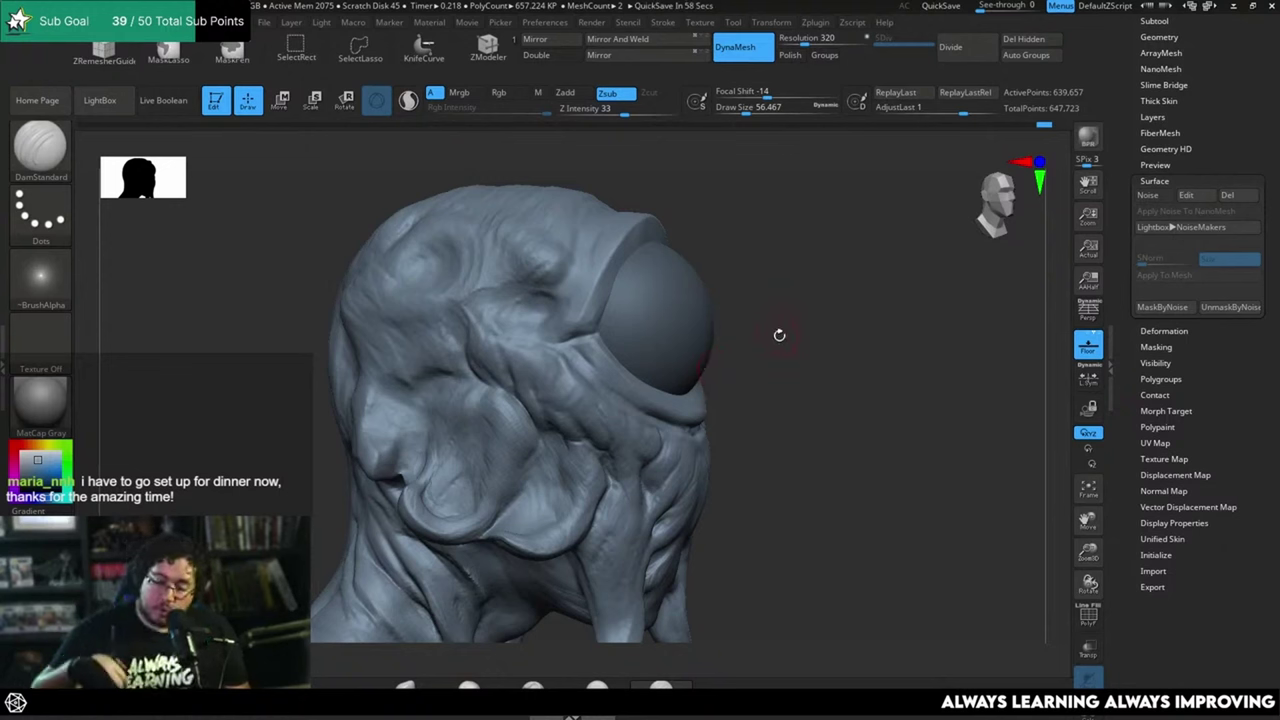
Step: Mask the head so that only the upper part of the eye rim stays unmasked
left_click_drag(779, 335, 674, 309)
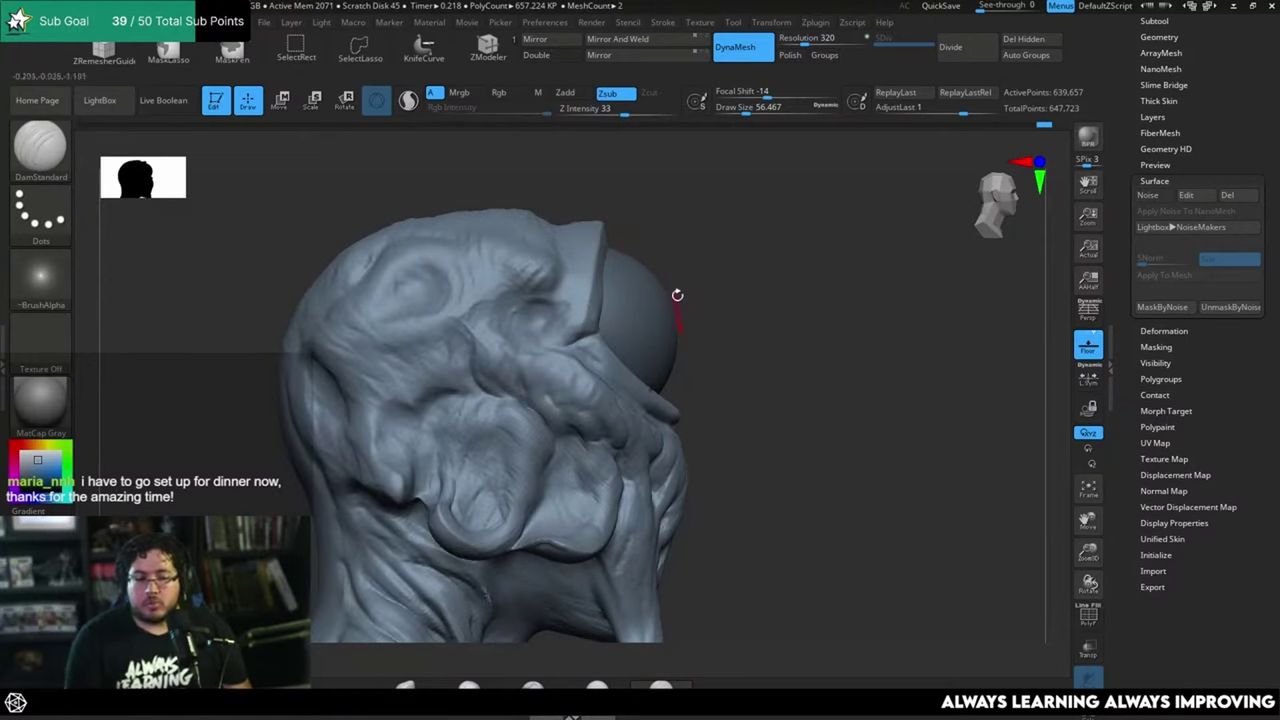
left_click_drag(688, 256, 762, 308, "alt")
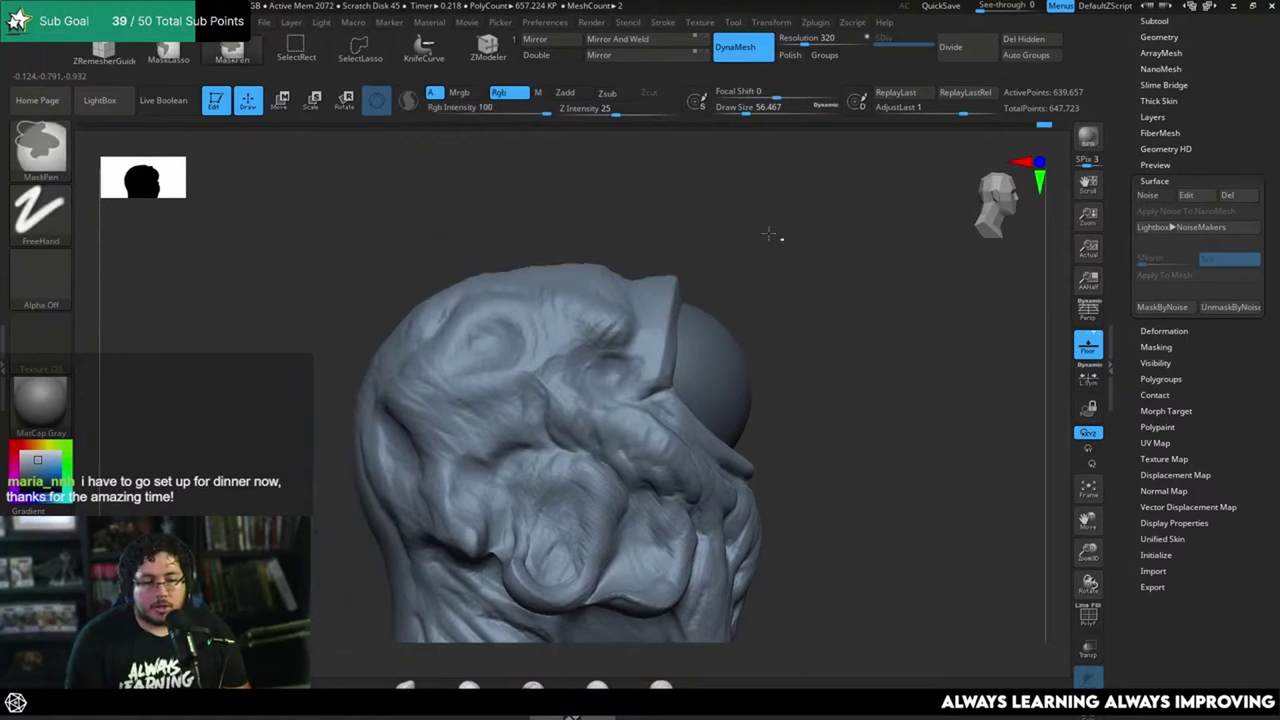
key("s")
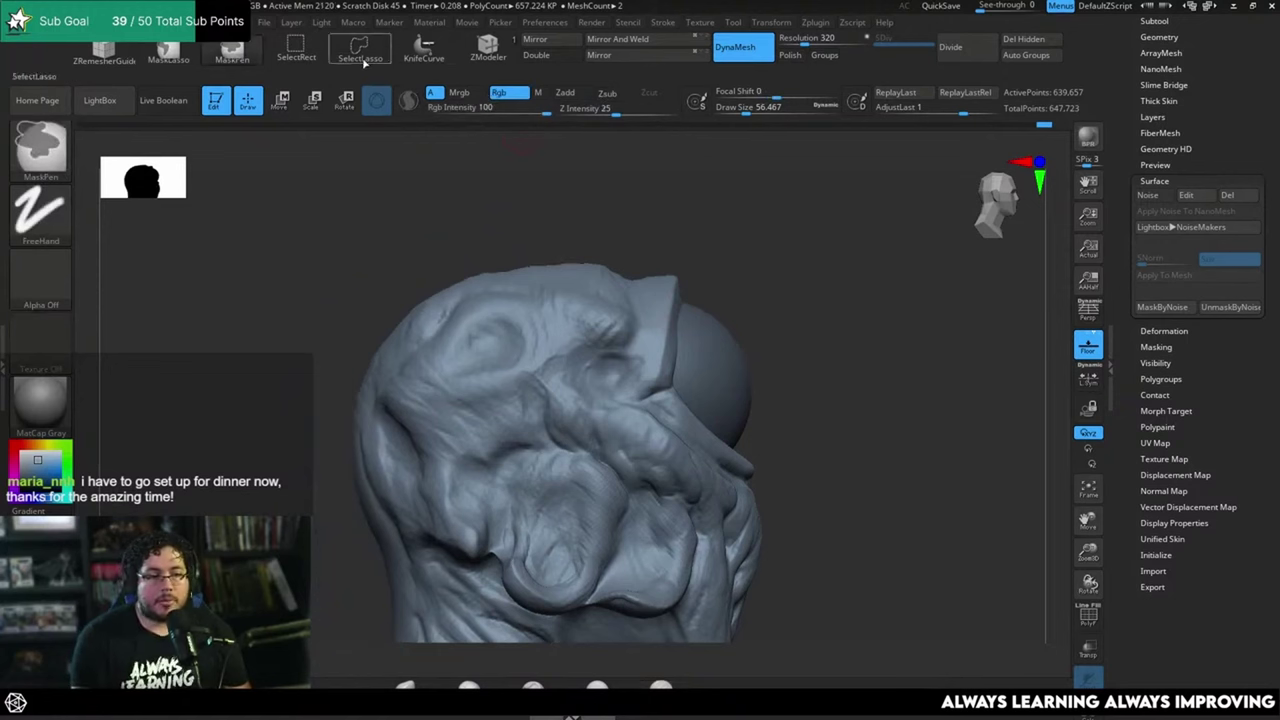
key("b")
key("d")
key("s")
mouse_move(762, 258)
left_mouse_down("ctrl")
mouse_move(716, 236)
mouse_move(640, 284)
mouse_move(630, 406)
mouse_move(685, 361)
left_mouse_up("ctrl")
mouse_move(703, 245)
left_mouse_down("ctrl")
mouse_move(666, 241)
mouse_move(628, 322)
mouse_move(691, 346)
left_mouse_up("ctrl")
left_click(769, 308, "ctrl")
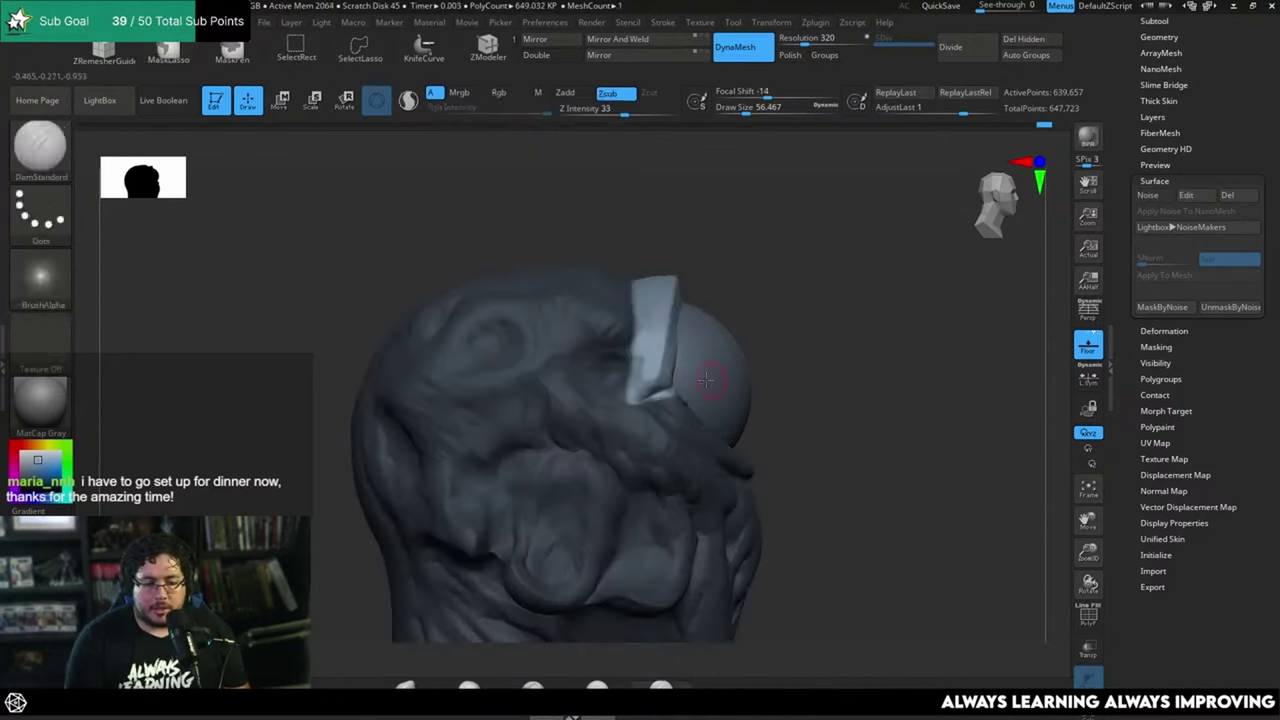
Step: Rotate the unmasked upper eye rim forward over the eyeball with transparency on, and mask the head except the lower rim
key("w")
left_click_drag(602, 456, 725, 388, "alt")
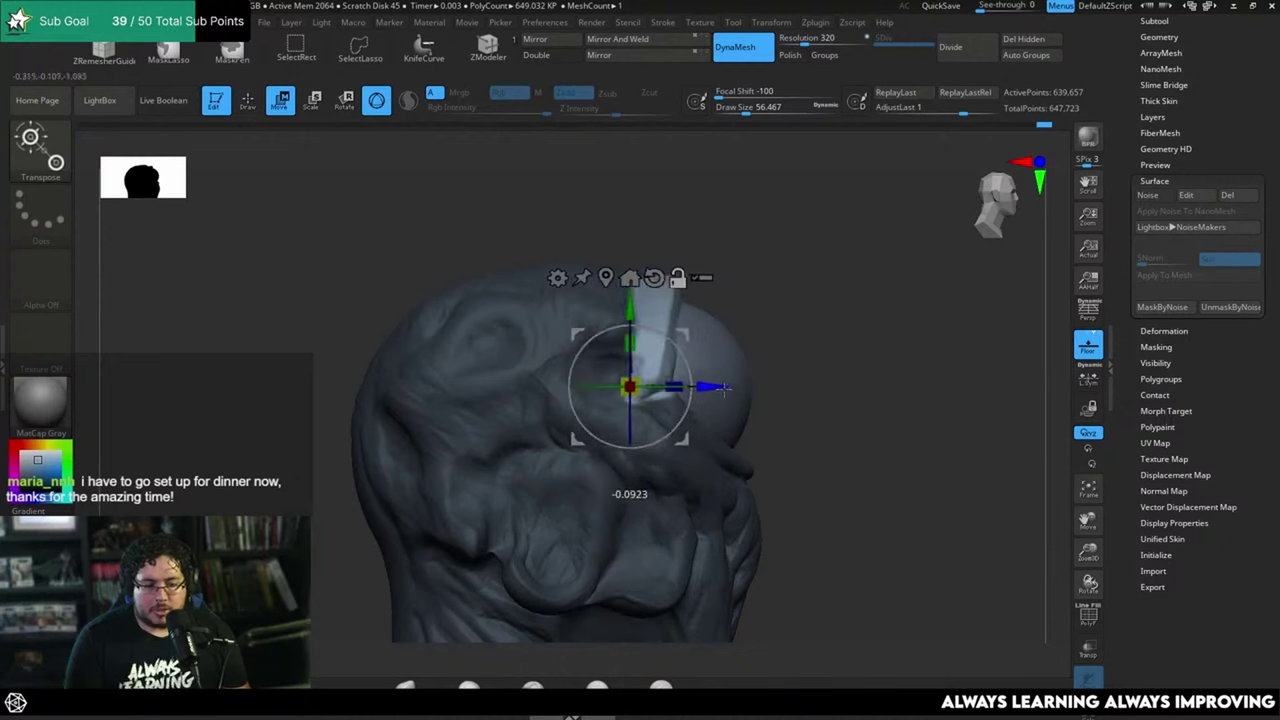
left_click(1088, 648)
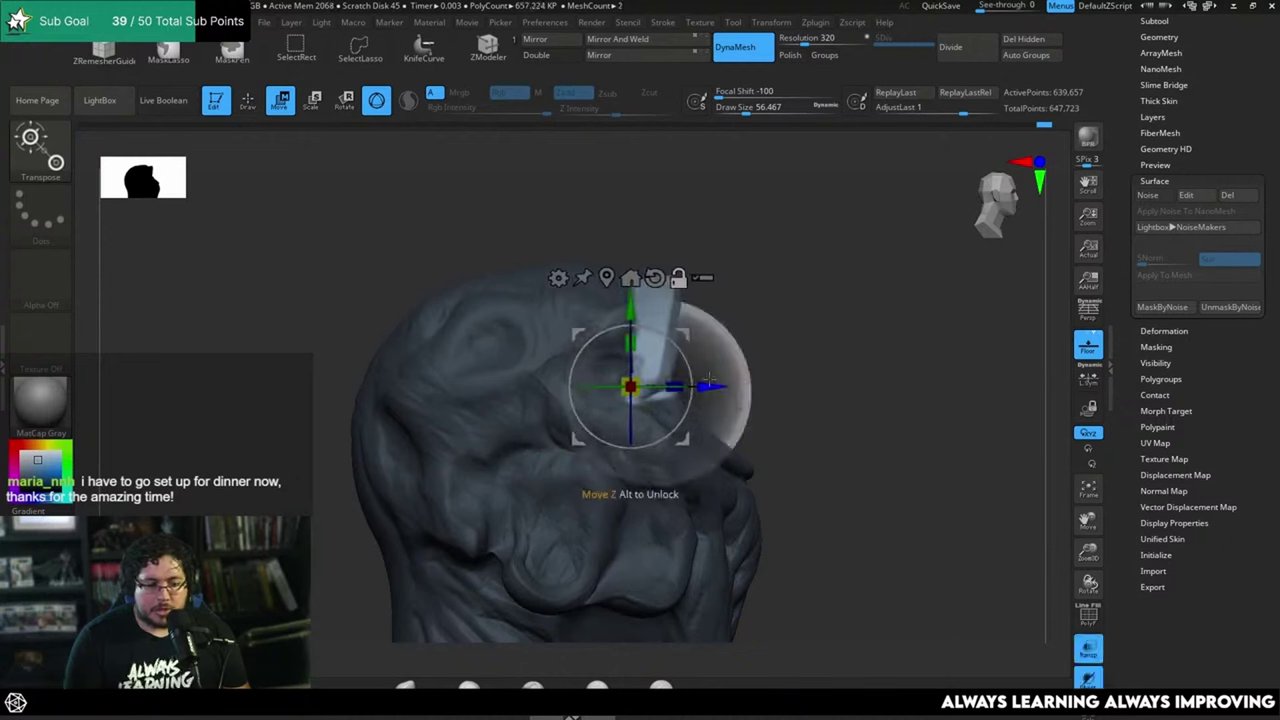
mouse_move(706, 381)
left_mouse_down()
mouse_move(731, 382)
mouse_move(722, 353)
mouse_move(754, 404)
left_mouse_up()
key("q")
mouse_move(802, 357)
left_mouse_down()
mouse_move(750, 386)
mouse_move(840, 303)
mouse_move(863, 311)
mouse_move(837, 341)
mouse_move(837, 386)
mouse_move(857, 371)
mouse_move(814, 426)
mouse_move(700, 312)
mouse_move(660, 315)
mouse_move(695, 375)
mouse_move(760, 416)
left_mouse_up()
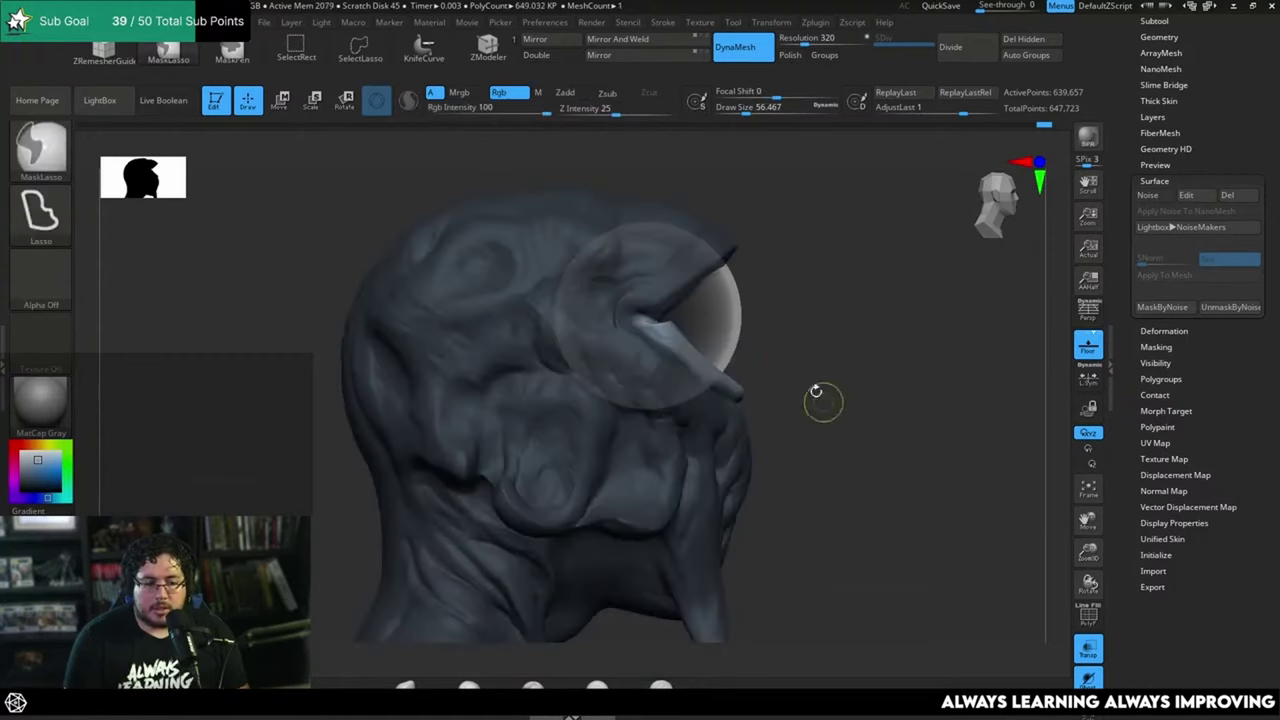
Step: Rotate the unmasked lower eye rim upward over the eyeball to form a lower eyelid
key("w")
left_click_drag(706, 320, 699, 283)
key("ctrl+z")
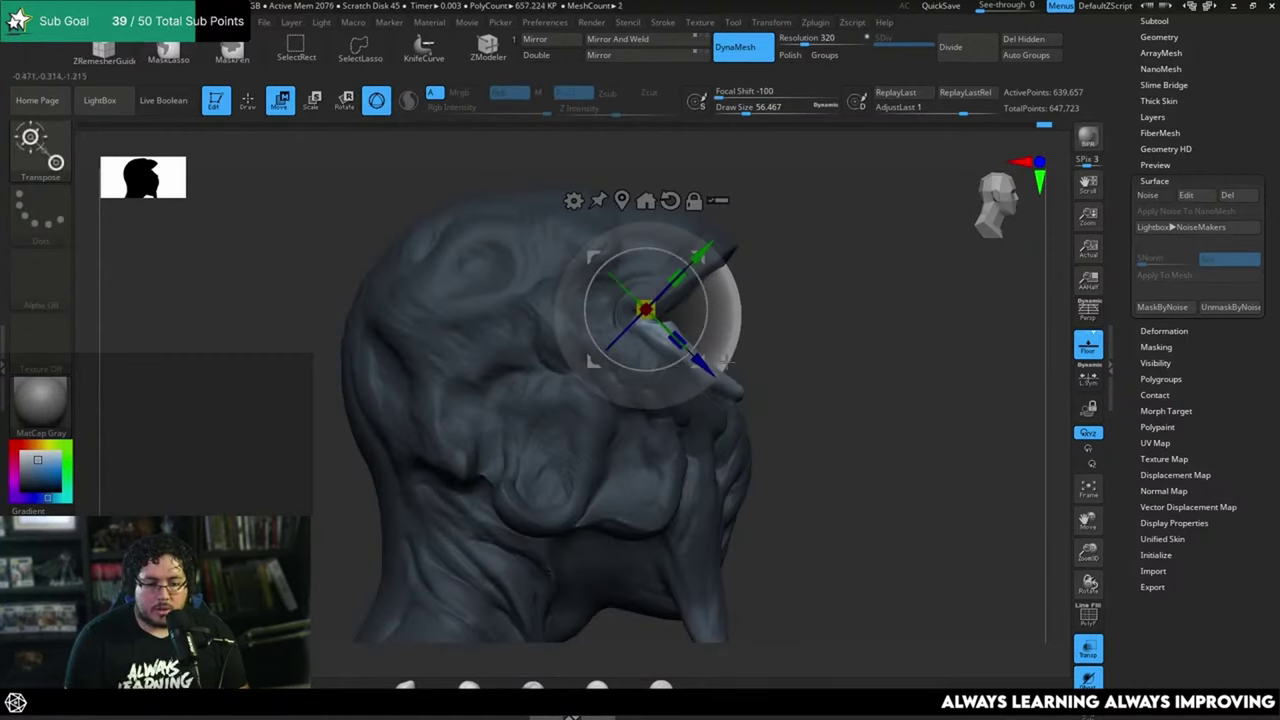
mouse_move(700, 363)
left_mouse_down("alt")
mouse_move(683, 348)
mouse_move(691, 295)
mouse_move(730, 354)
mouse_move(688, 282)
left_mouse_up("alt")
key("q")
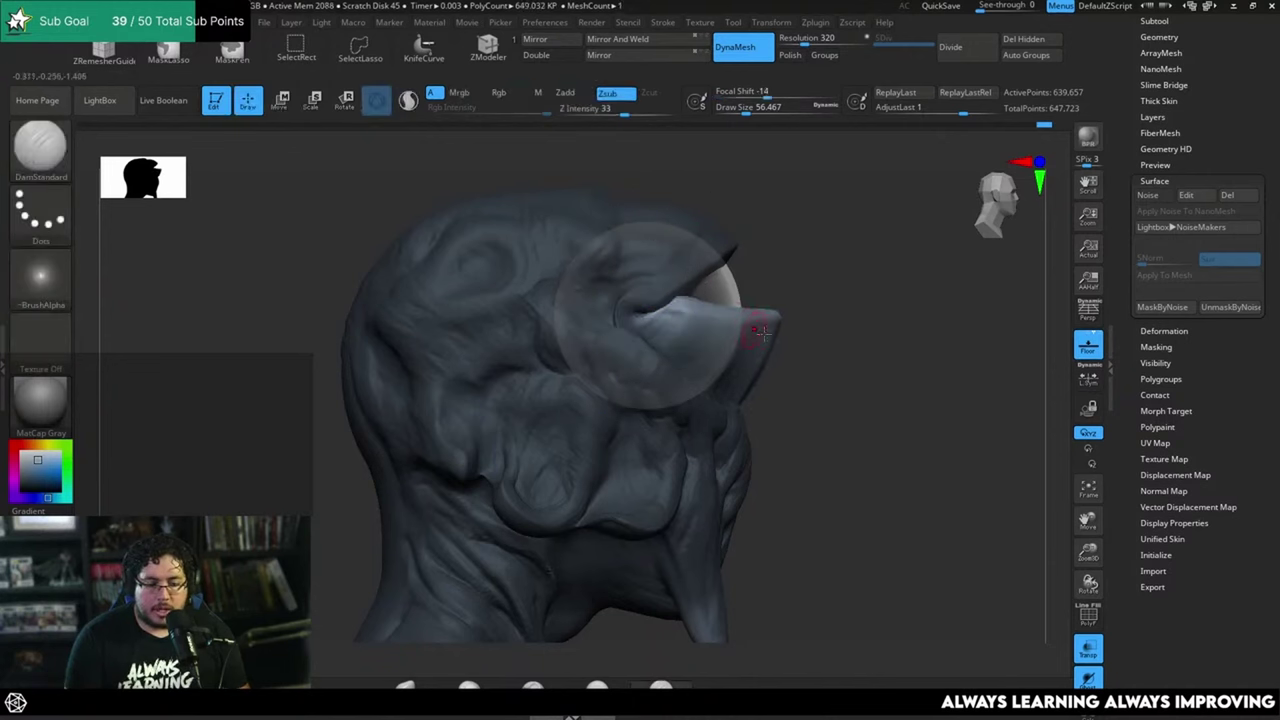
Step: Clear the mask and adjust the front of the lower eyelid with the Move brush at draw sizes of about 234 and 187
left_click_drag(788, 330, 802, 337, "ctrl")
key("b")
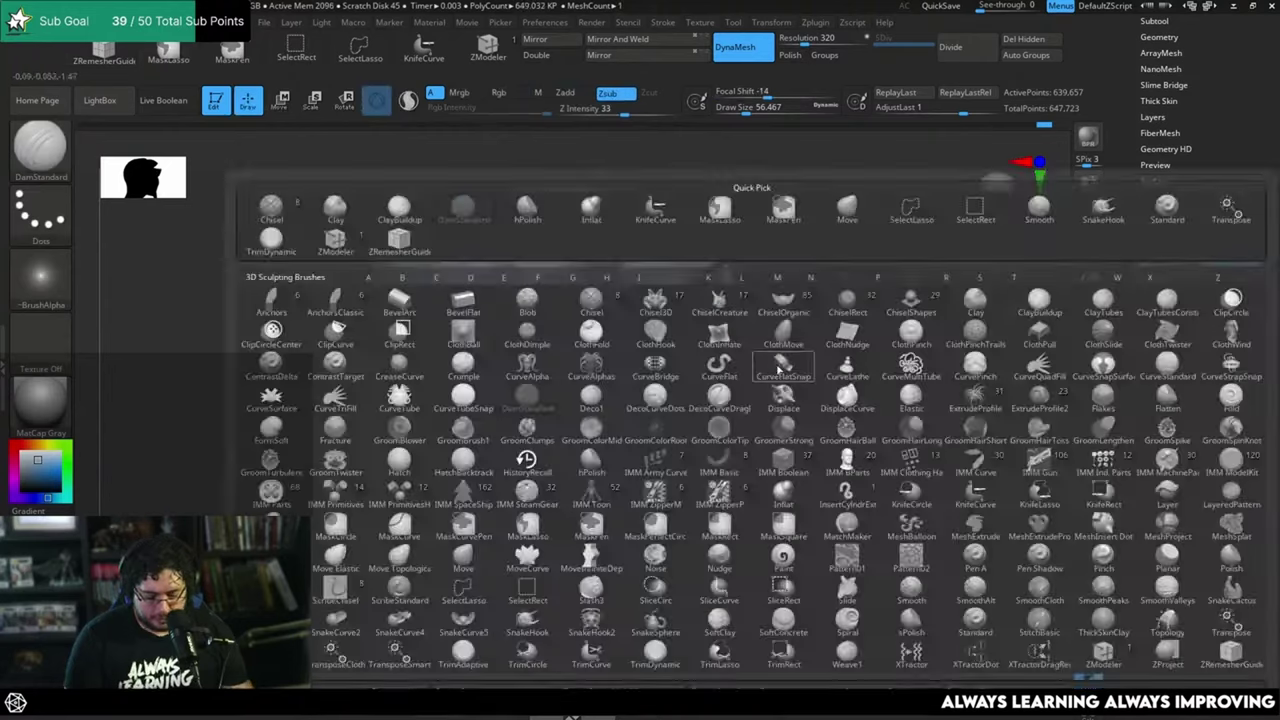
key("m")
key("v")
key("space")
mouse_move(752, 355)
left_mouse_down()
mouse_move(742, 362)
mouse_move(756, 360)
left_mouse_up()
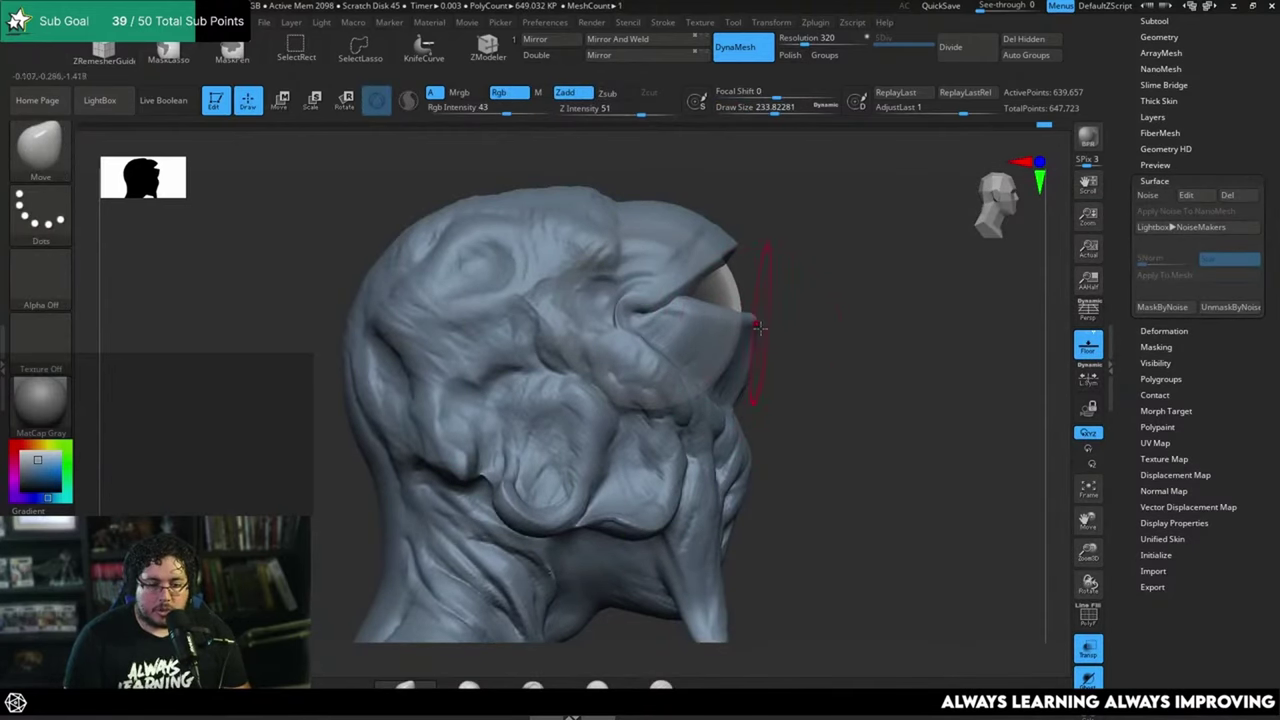
key("bracketleft")
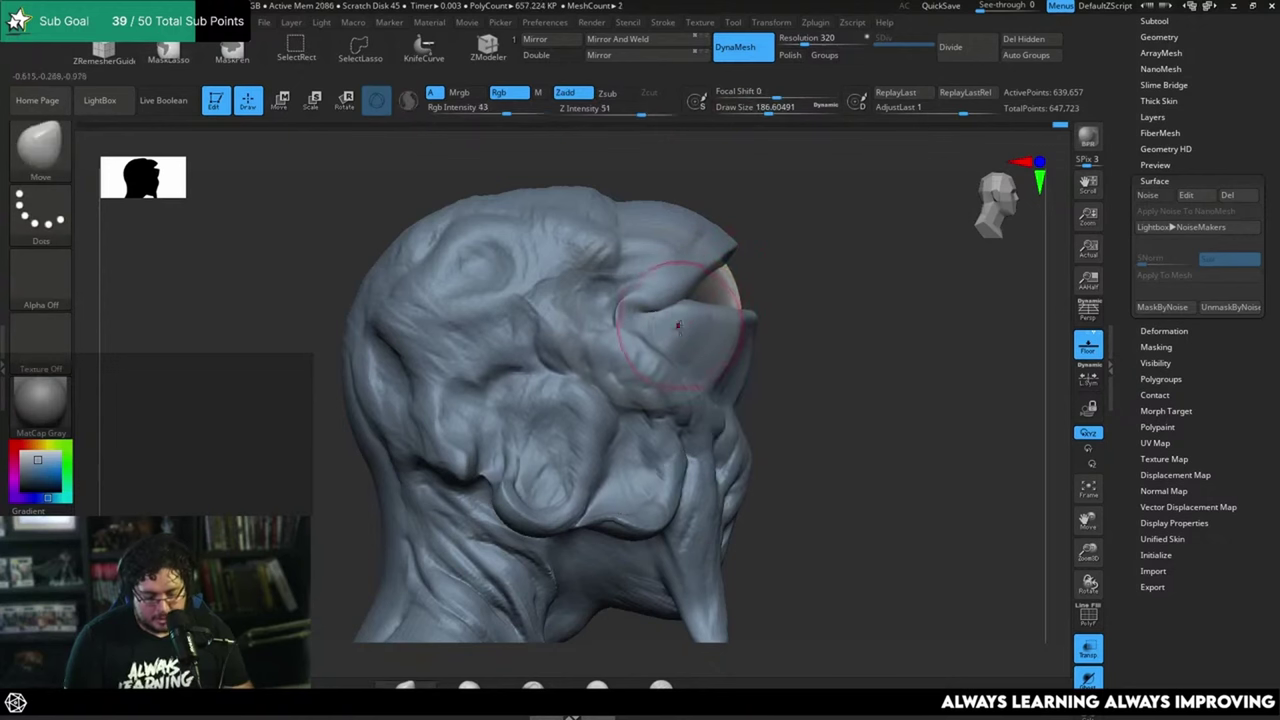
Step: Build up the side of the lower eyelid near the eye corner with ClayBuildup at a draw size of about 101
key("b")
key("c")
key("b")
key("space")
mouse_move(676, 310)
left_mouse_down()
mouse_move(646, 318)
mouse_move(668, 314)
left_mouse_up()
left_click_drag(790, 259, 740, 266)
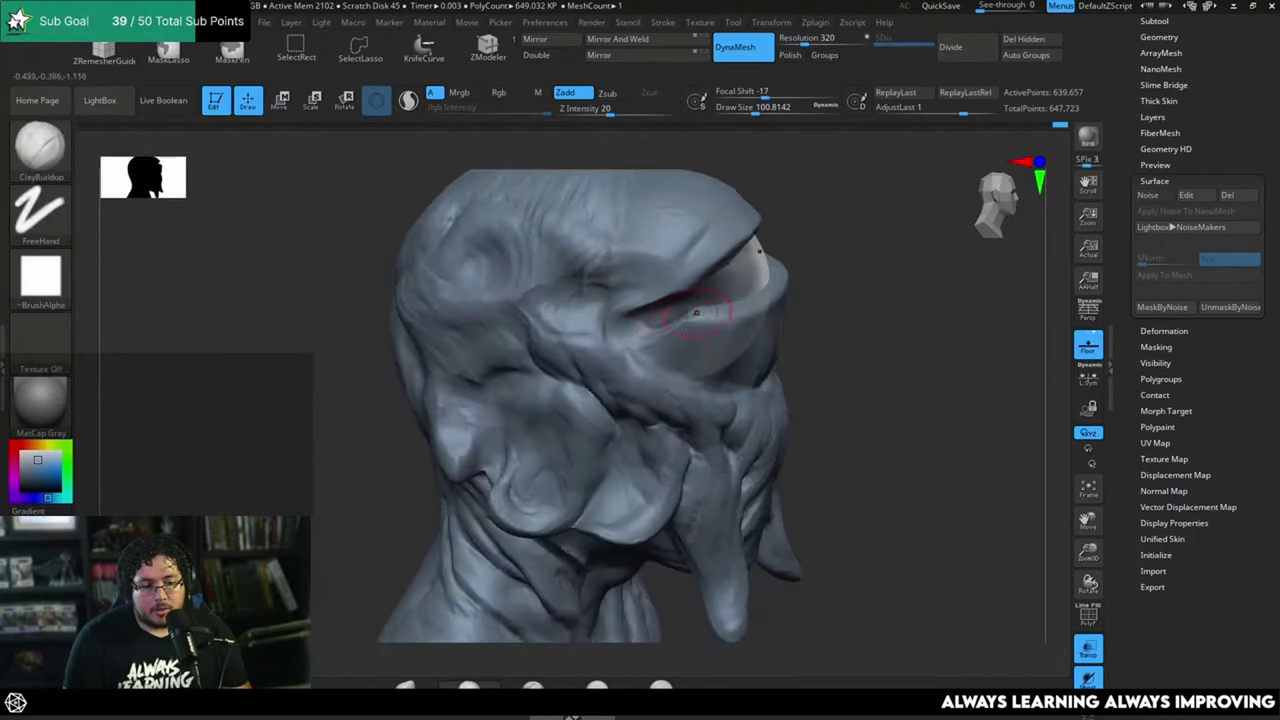
key("space")
mouse_move(694, 309)
left_mouse_down()
mouse_move(640, 326)
mouse_move(700, 306)
left_mouse_up()
Step: Add clay along the surface and edge of the lower eyelid with ClayBuildup at a draw size of 112
mouse_move(870, 261)
left_mouse_down()
mouse_move(827, 261)
mouse_move(926, 340)
mouse_move(963, 477)
mouse_move(967, 454)
mouse_move(826, 396)
left_mouse_up()
mouse_move(546, 383)
left_mouse_down()
mouse_move(623, 414)
mouse_move(658, 407)
mouse_move(651, 397)
mouse_move(699, 416)
left_mouse_up()
key("space")
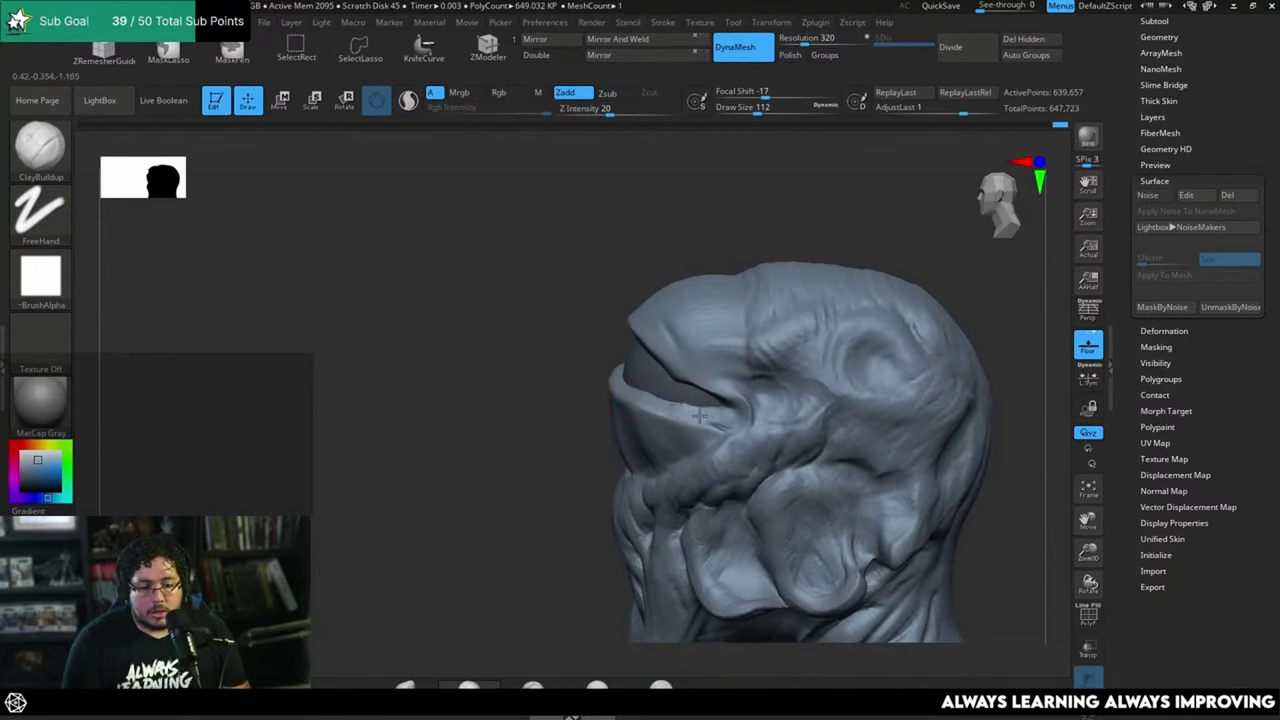
left_click_drag(585, 425, 582, 415)
left_click_drag(777, 259, 840, 266)
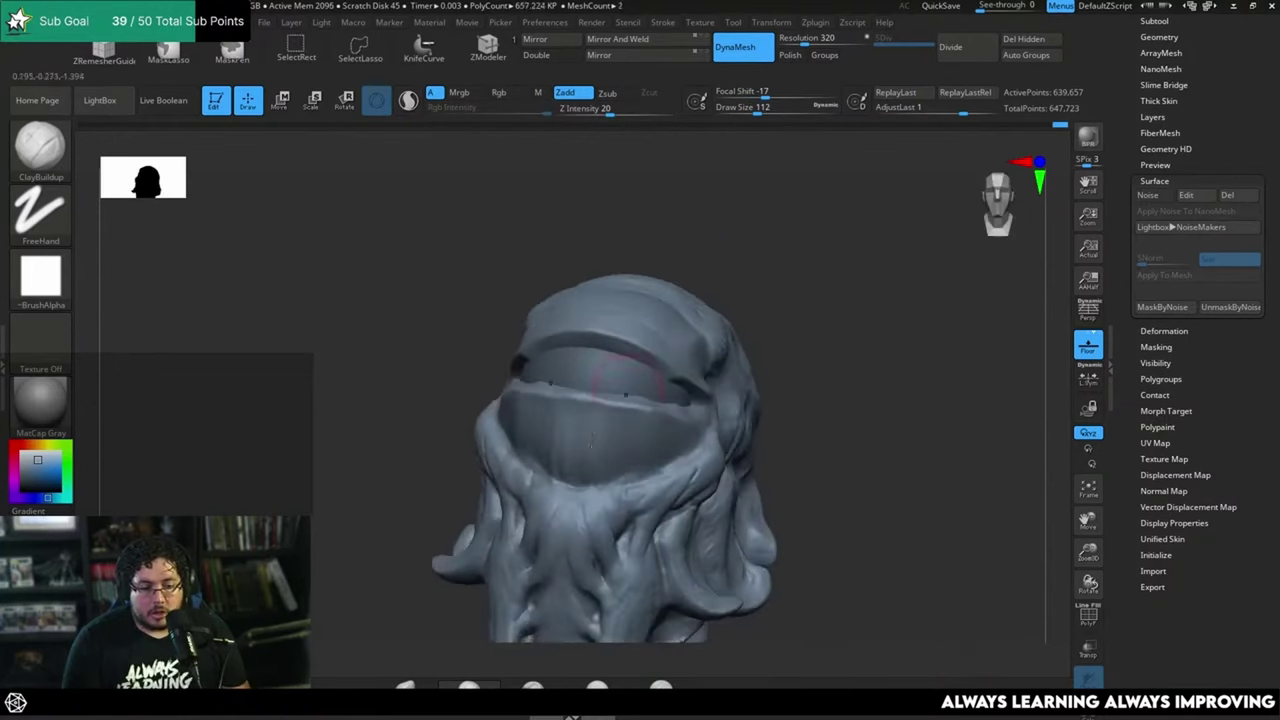
Step: Smooth the lower eyelid's surface and remesh the head with DynaMesh at resolution 320
mouse_move(600, 440)
left_mouse_down("shift")
mouse_move(585, 471)
mouse_move(507, 427)
left_mouse_up("shift")
mouse_move(771, 343)
left_mouse_down()
mouse_move(769, 408)
mouse_move(729, 494)
mouse_move(563, 468)
left_mouse_up()
mouse_move(500, 420)
left_mouse_down("shift")
mouse_move(558, 465)
mouse_move(465, 422)
left_mouse_up("shift")
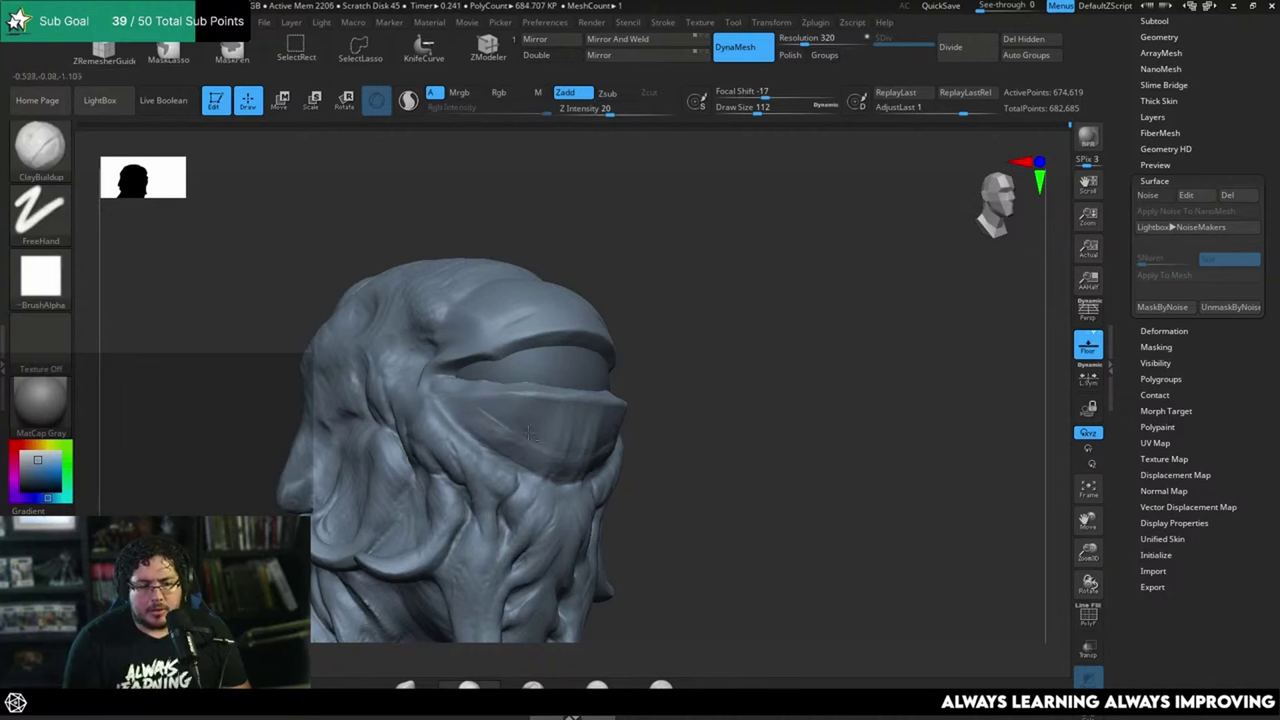
Step: Refine the eyelid edges around the eye opening with ClayBuildup at draw sizes of about 74 and 87
left_click_drag(680, 403, 521, 395)
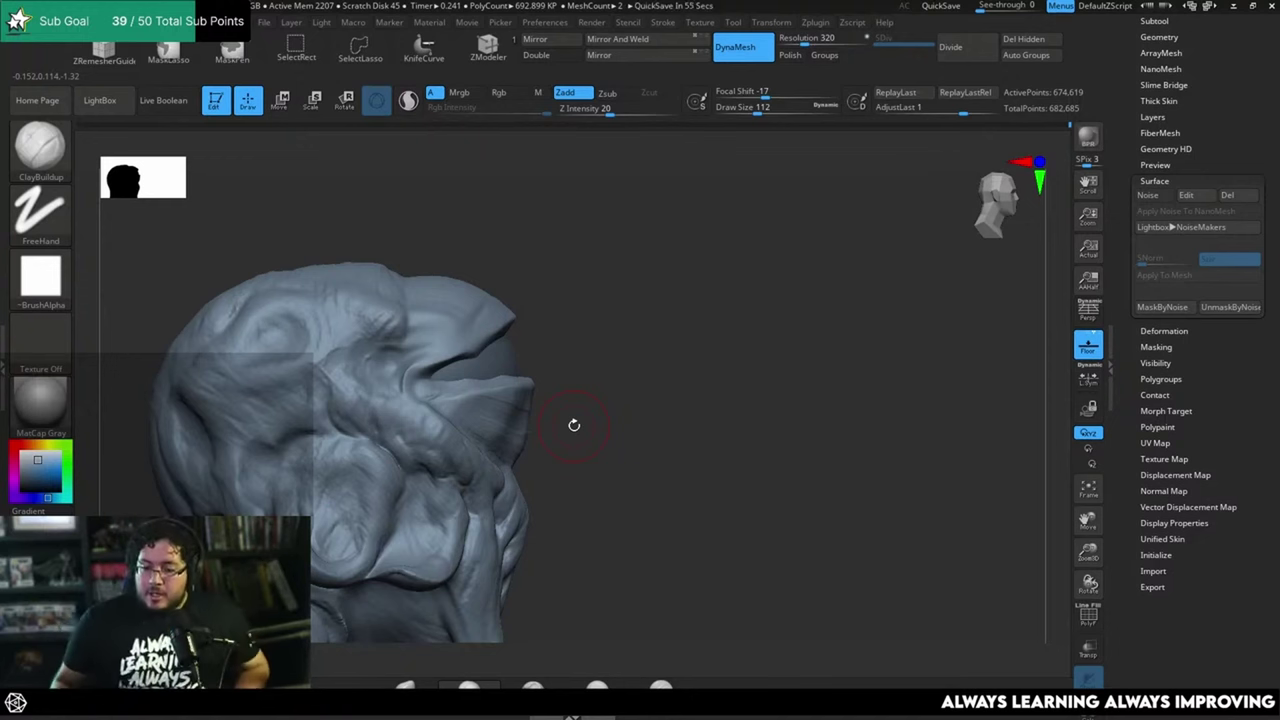
mouse_move(769, 445)
left_mouse_down("alt")
mouse_move(788, 480)
mouse_move(729, 434)
left_mouse_up("alt")
key("s")
left_click_drag(568, 512, 560, 512)
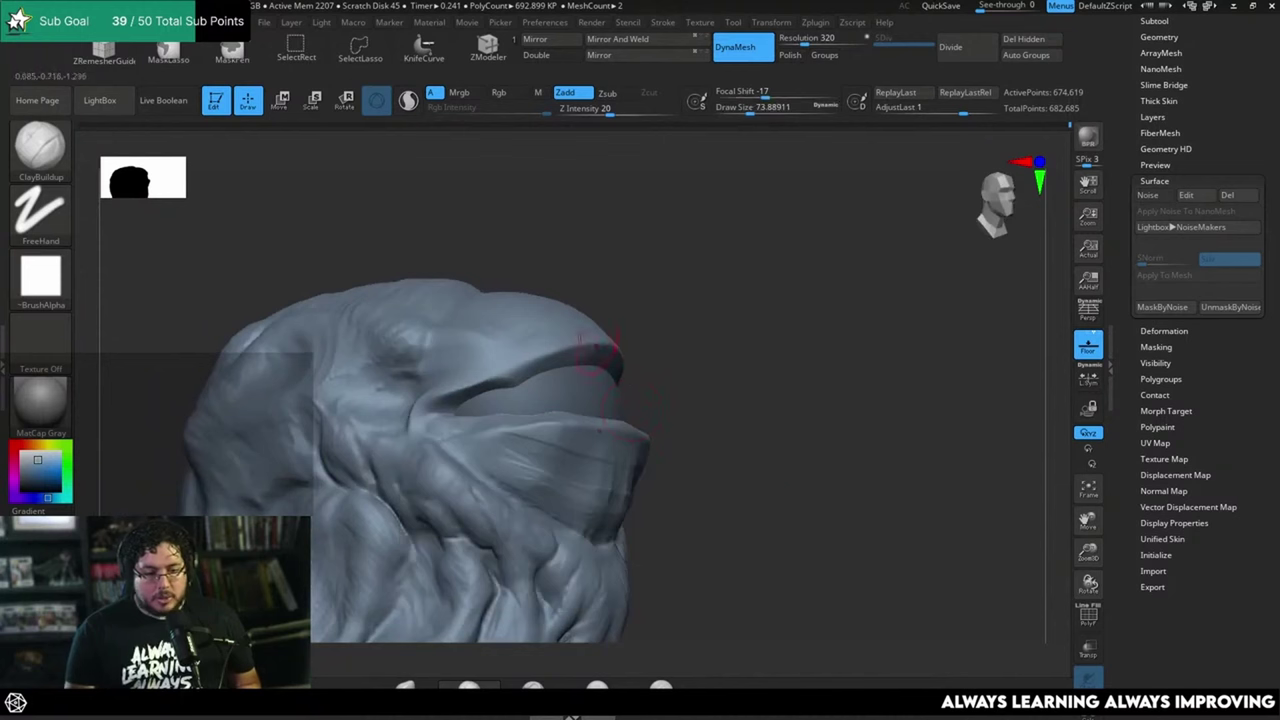
key("s")
left_click_drag(506, 387, 509, 387)
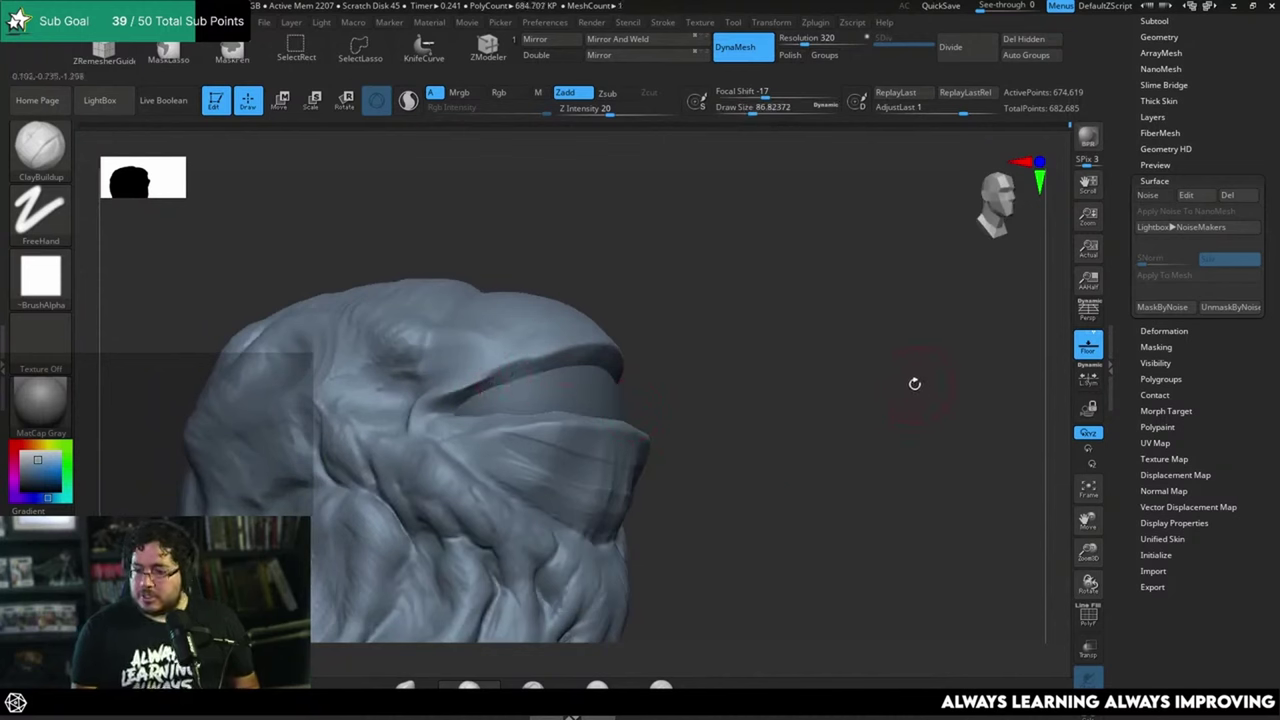
left_click_drag(916, 393, 900, 422)
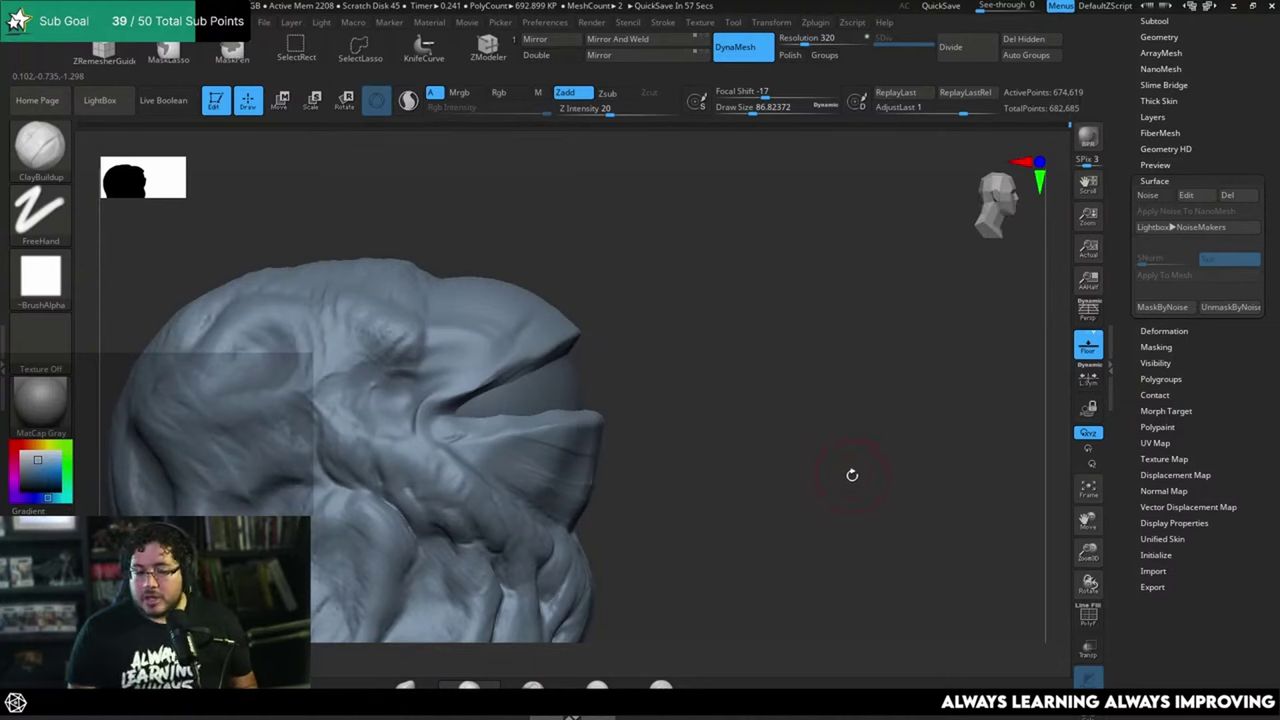
Step: Examine the whole bust's silhouette and the new eyelids from side and three-quarter views
key("f")
key("w")
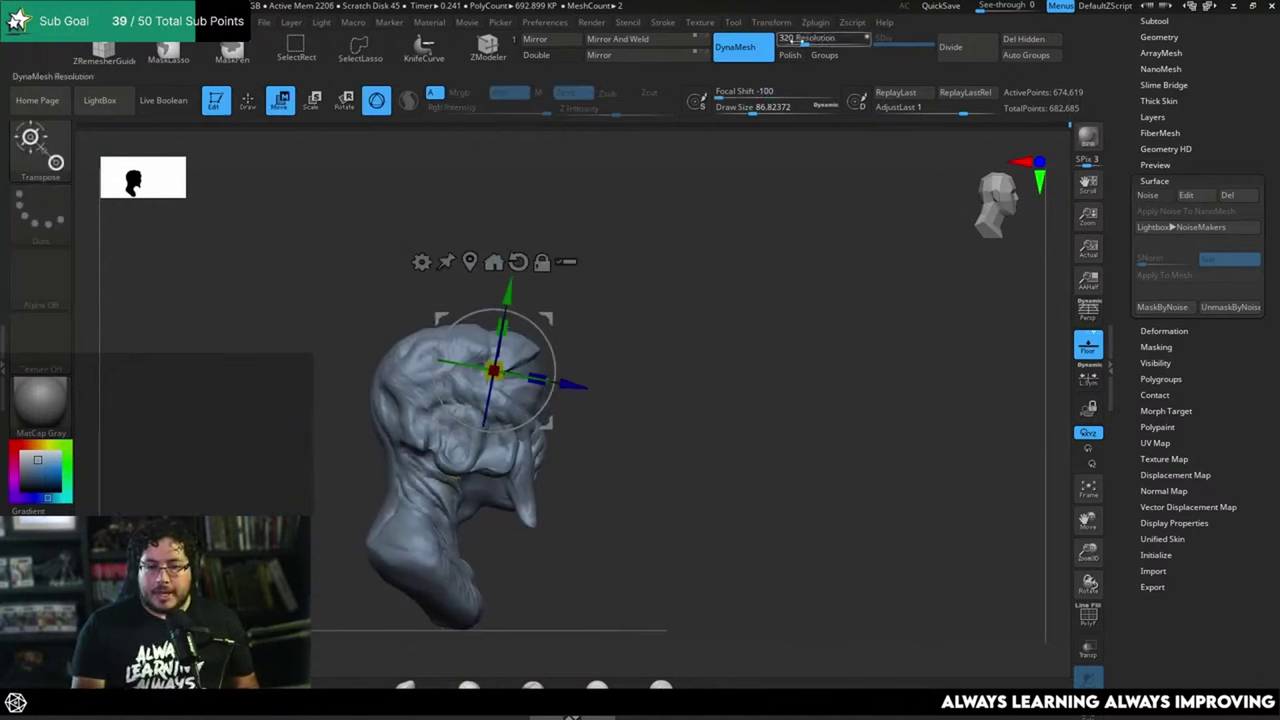
mouse_move(746, 351)
left_mouse_down()
mouse_move(774, 394)
mouse_move(748, 367)
left_mouse_up()
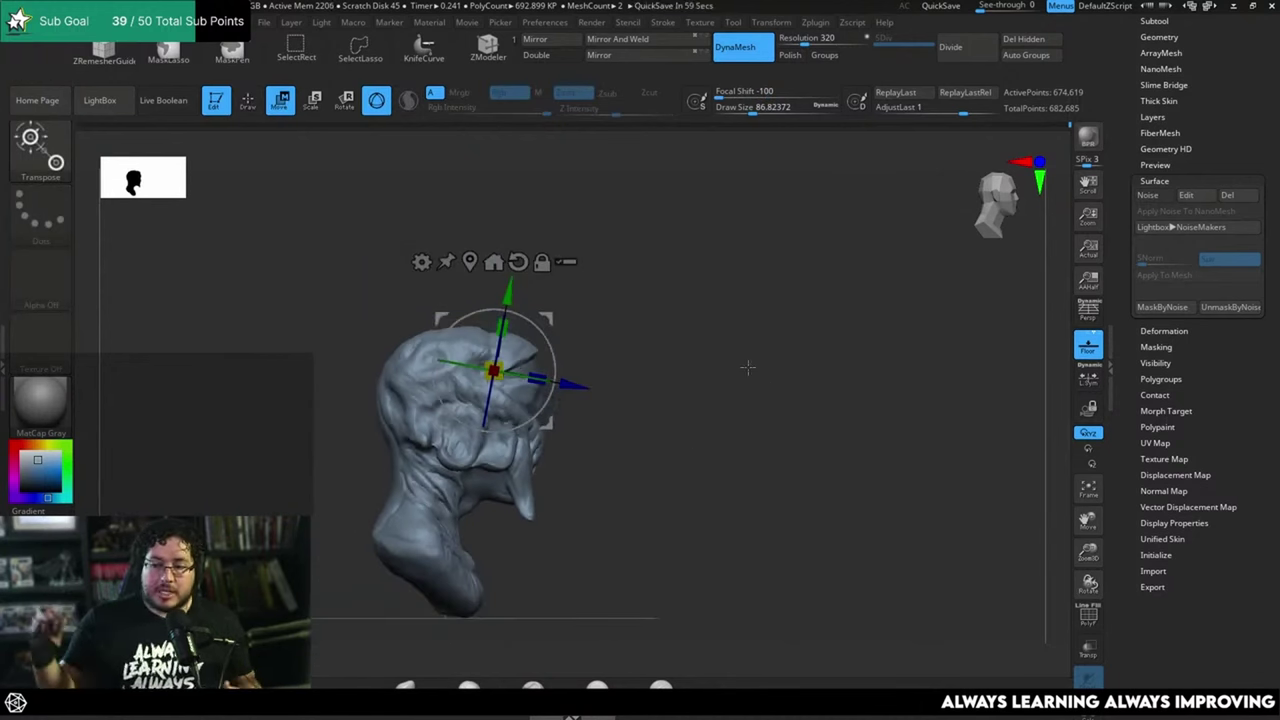
left_click_drag(816, 382, 789, 429)
key("q")
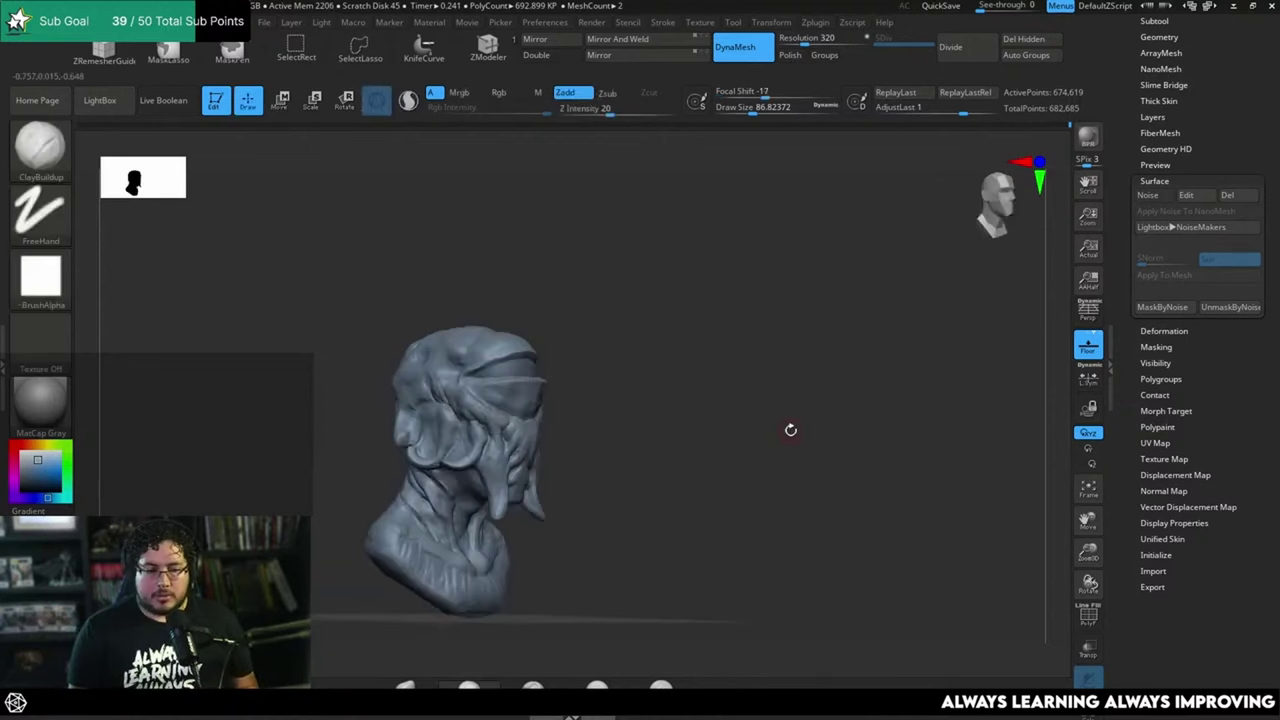
right_click_drag(789, 429, 797, 453, "ctrl")
left_click_drag(797, 453, 800, 479)
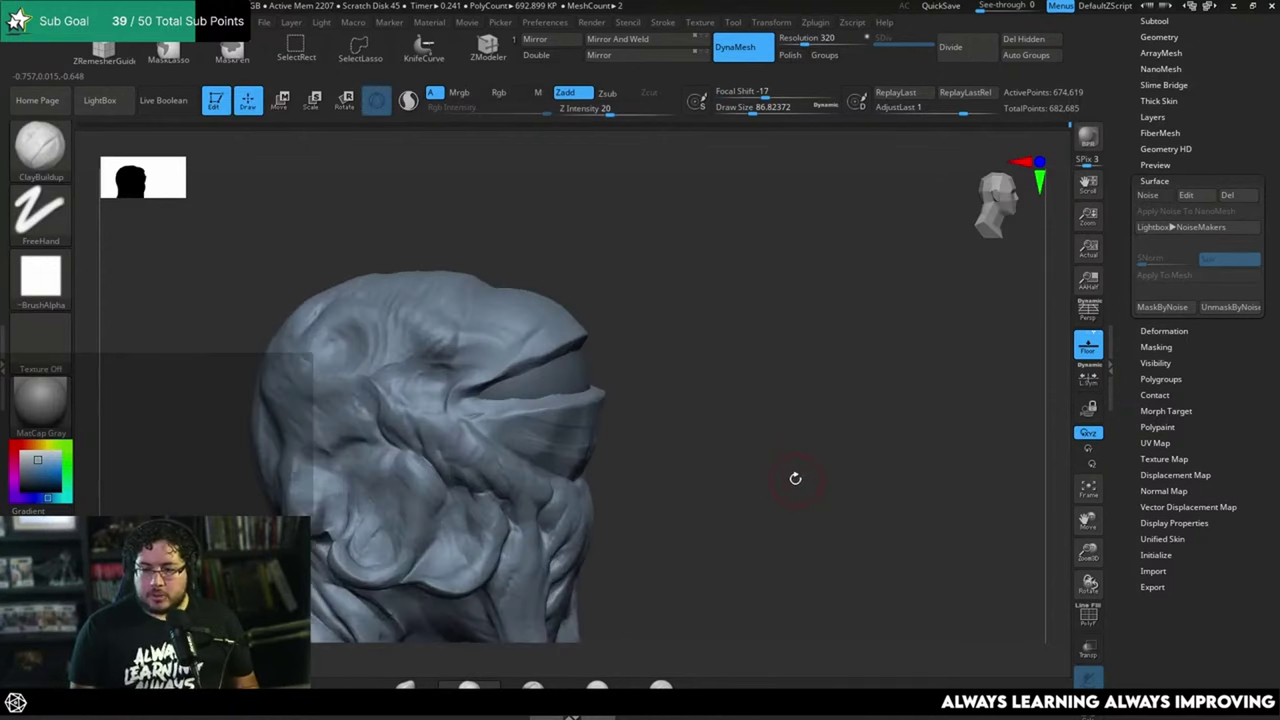
Step: Build up and smooth the surface around the outer corner of the eye with ClayBuildup, reducing the brush size to about 74
left_click_drag(637, 391, 600, 391)
key("b")
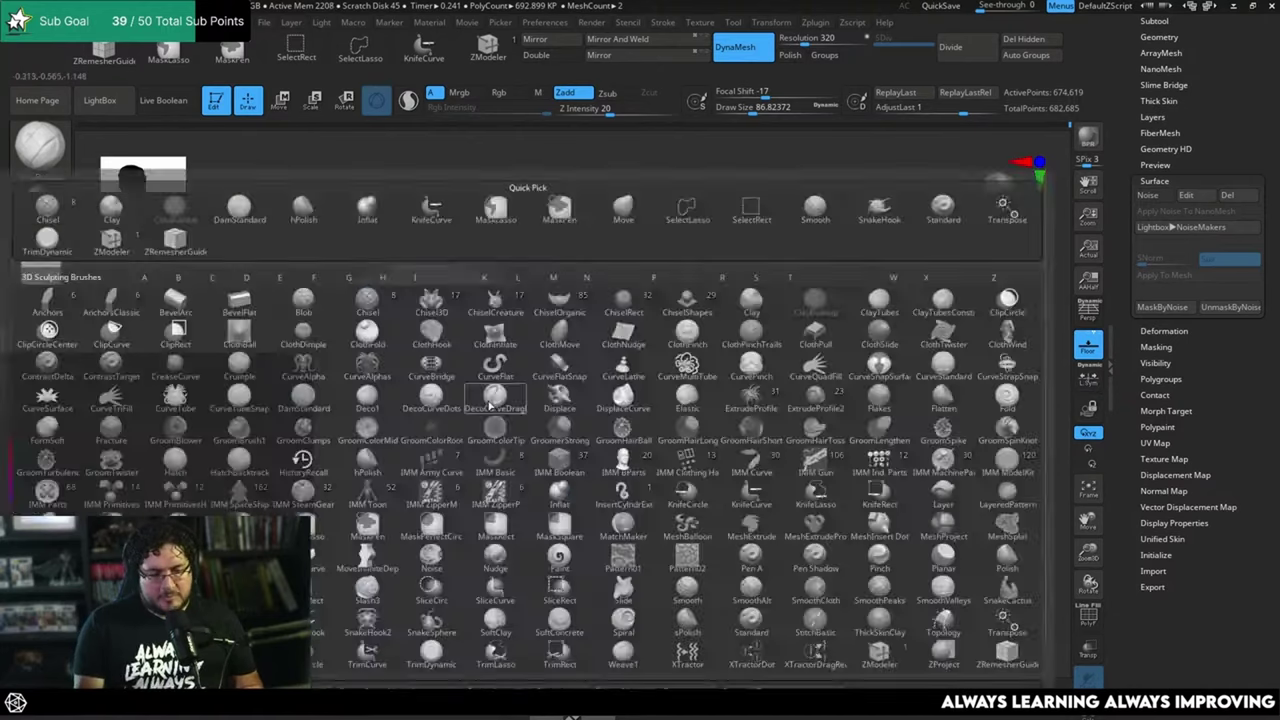
key("Escape")
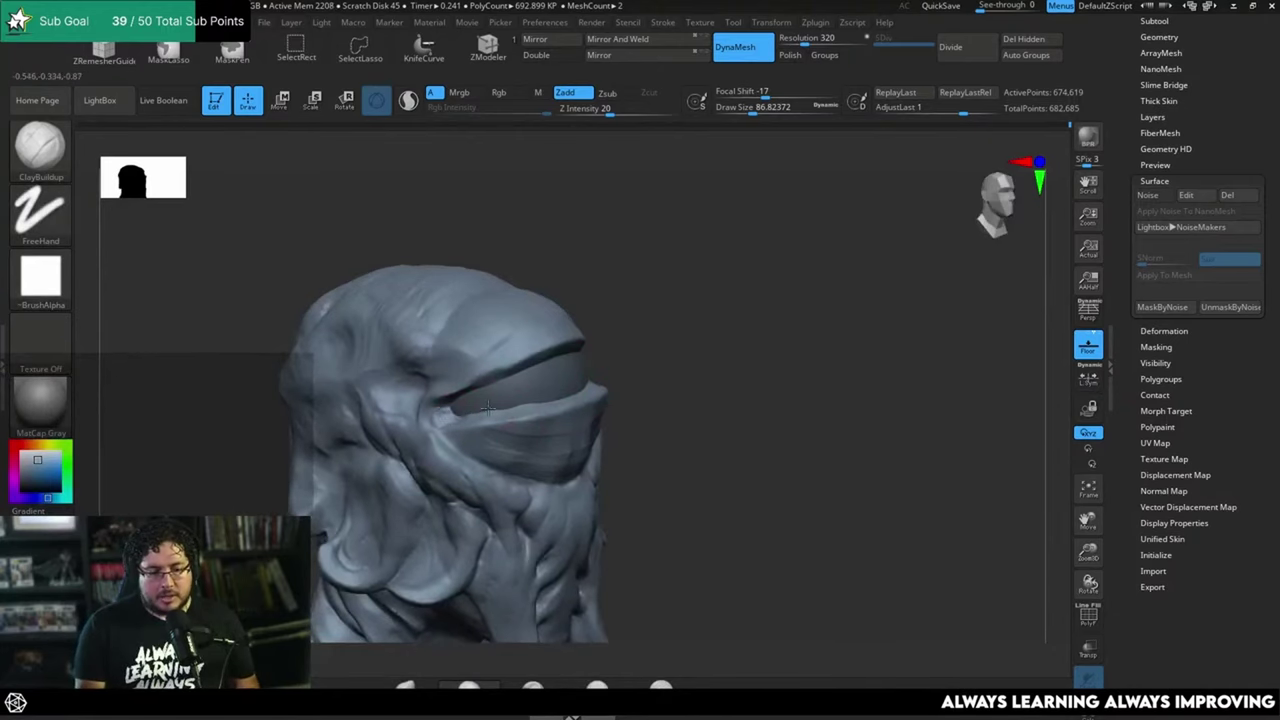
left_click_drag(657, 354, 640, 368, "shift")
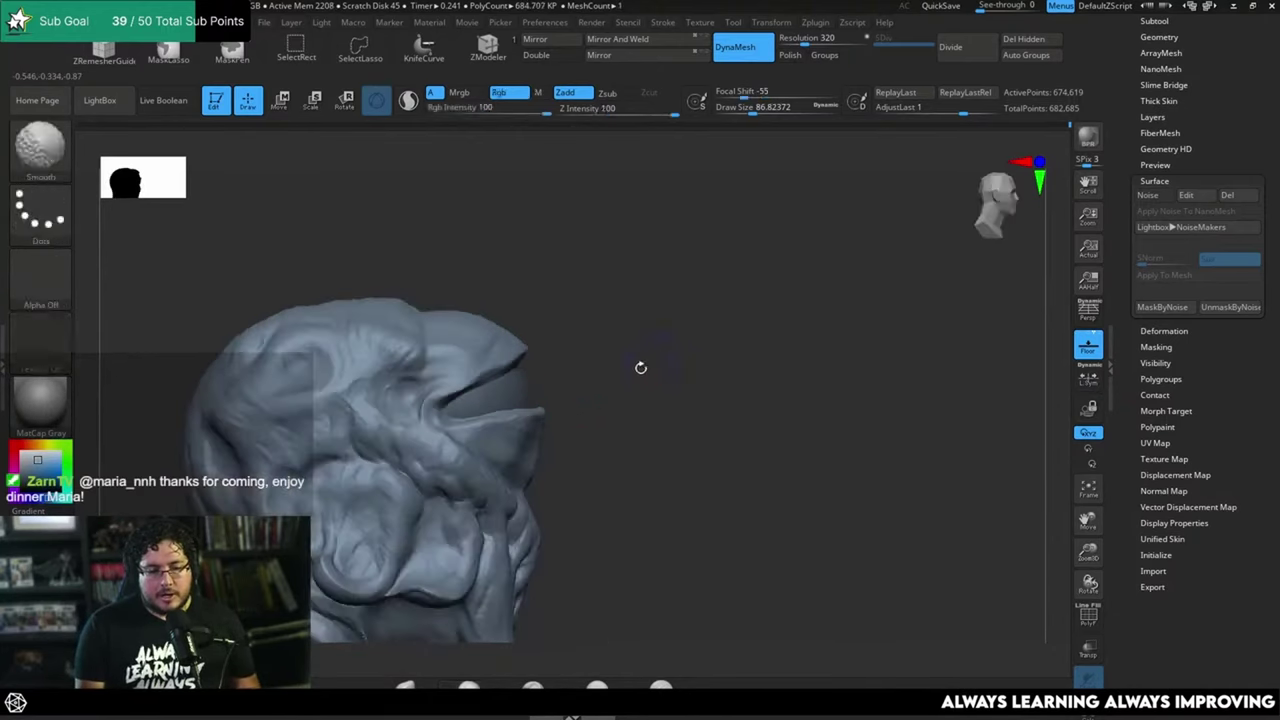
key("space")
left_click_drag(459, 425, 450, 425)
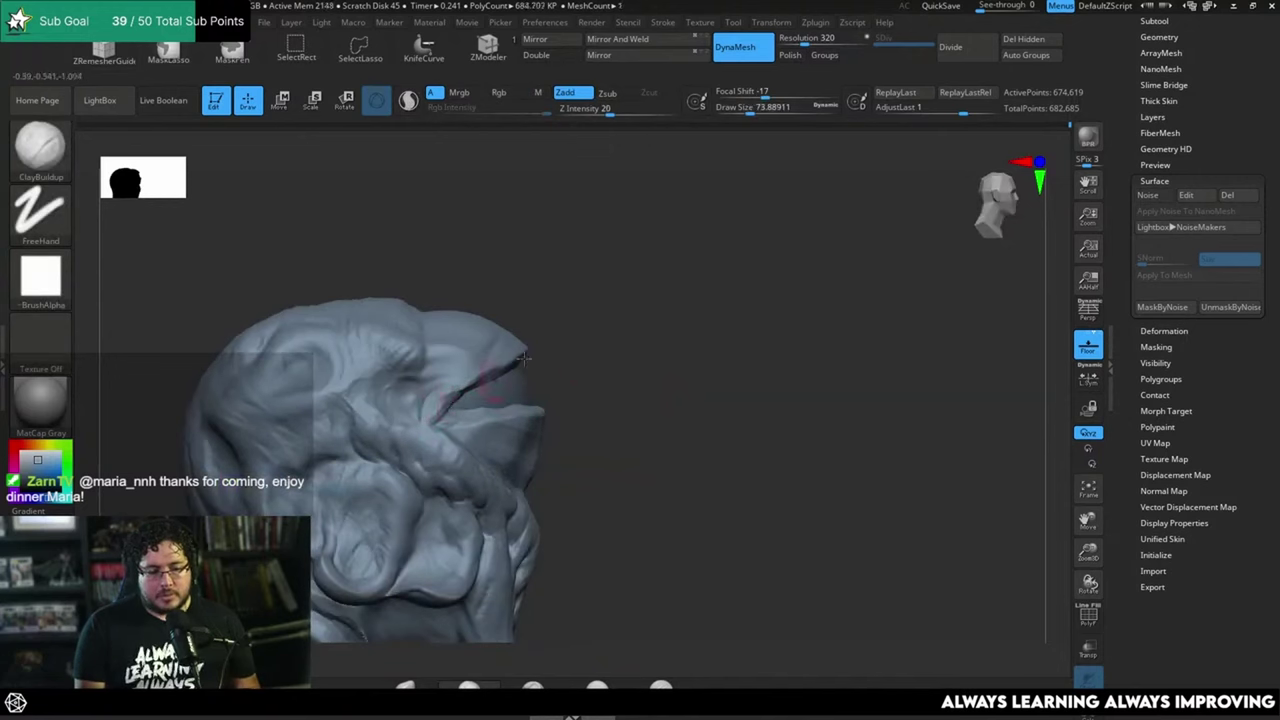
Step: Build up the brow and temple beside the eye with ClayBuildup at a brush size of about 104
left_click_drag(570, 320, 480, 291)
key("space")
left_click_drag(404, 378, 423, 378)
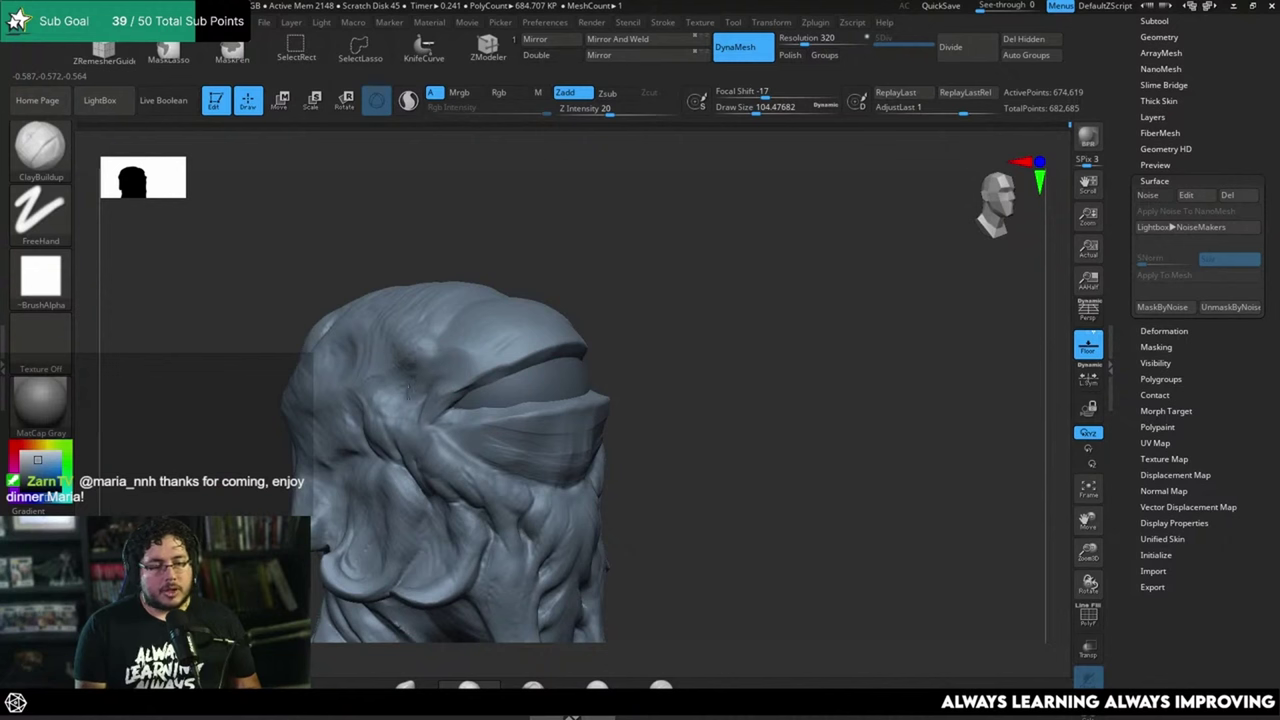
right_click_drag(424, 388, 517, 289)
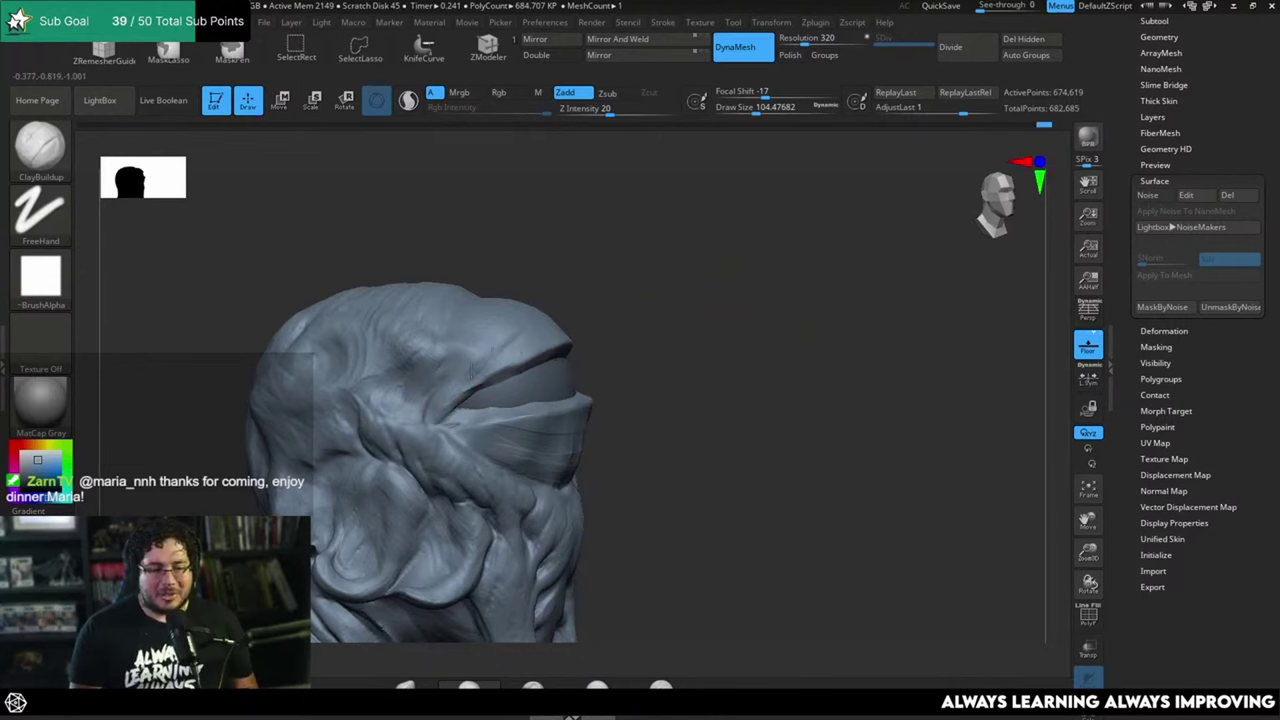
mouse_move(580, 289)
left_mouse_down()
mouse_move(557, 300)
mouse_move(603, 309)
mouse_move(623, 289)
left_mouse_up()
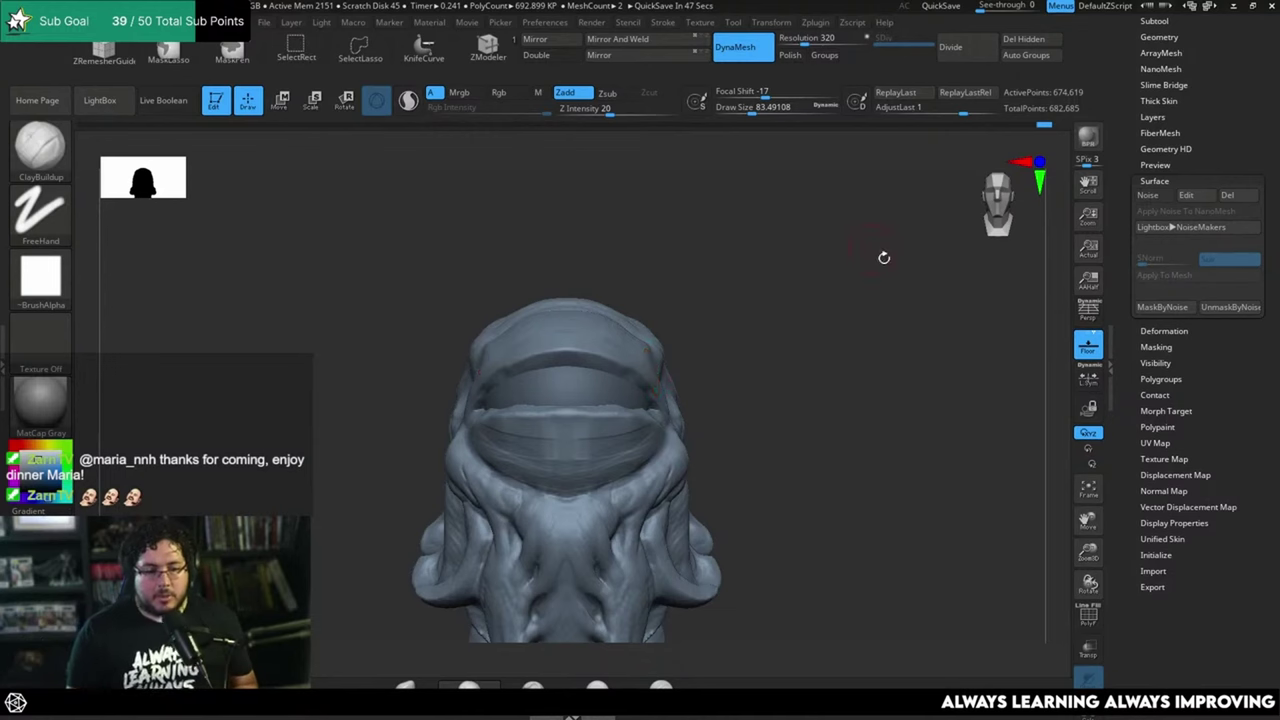
Step: Flatten the upper eyelid and the side of the forehead with the TrimDynamic brush at a size of about 177
left_click_drag(884, 257, 760, 249)
key("b")
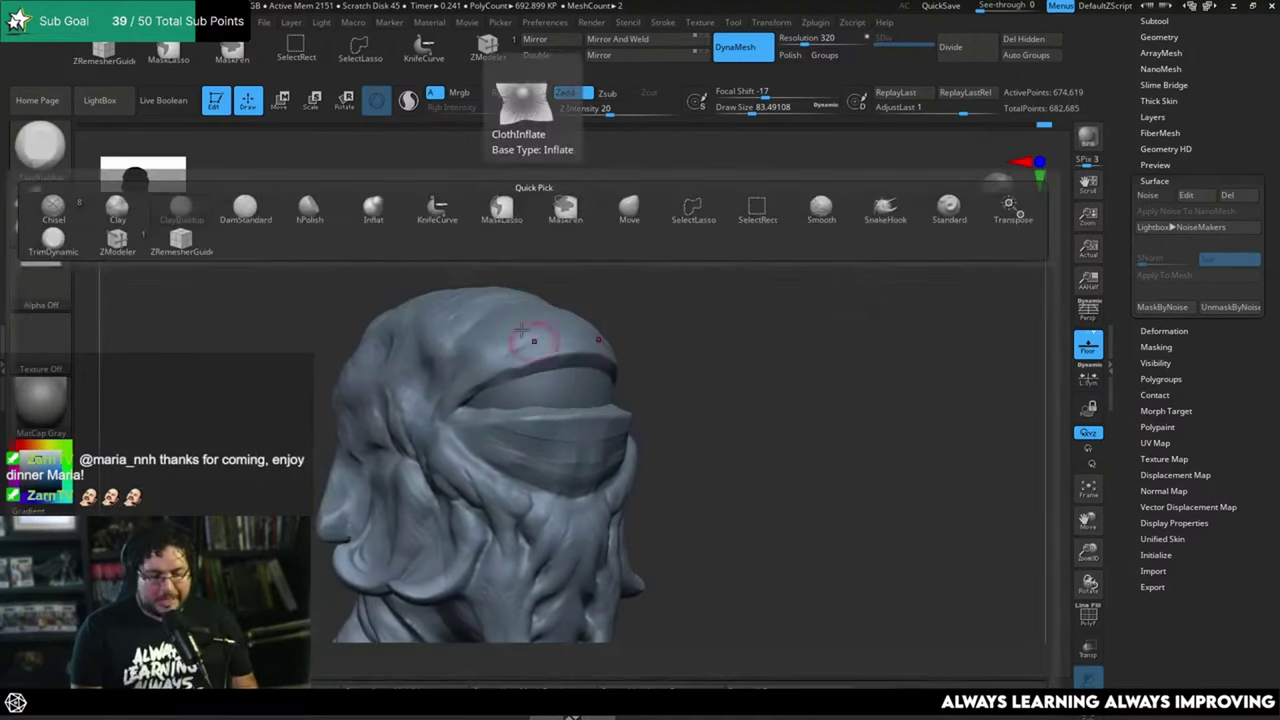
key("t")
key("d")
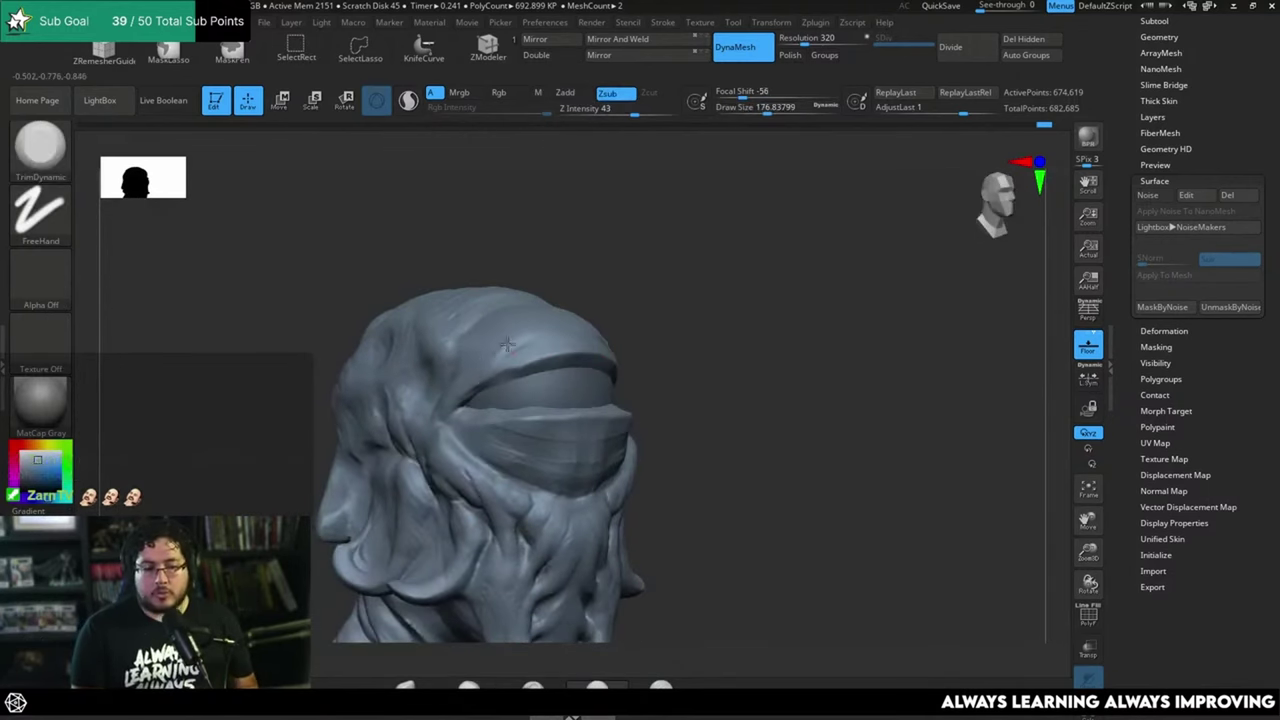
mouse_move(560, 270)
left_mouse_down()
mouse_move(571, 257)
mouse_move(474, 361)
left_mouse_up()
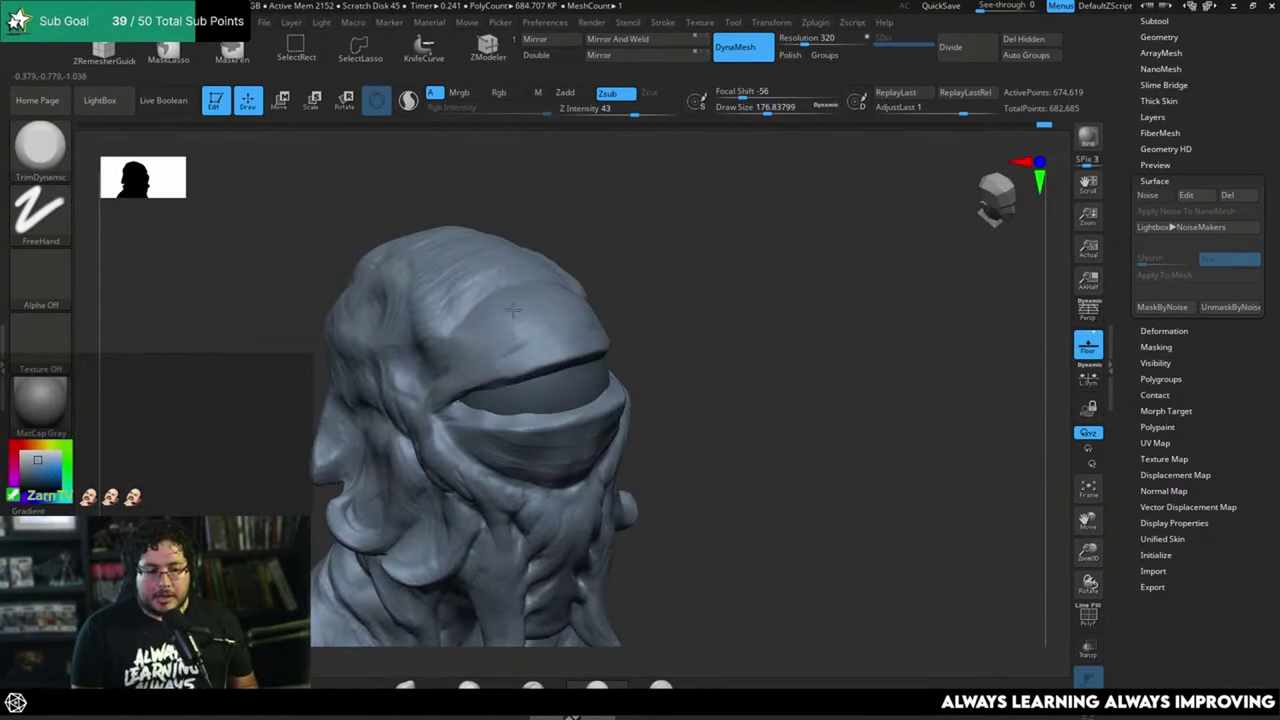
left_click_drag(600, 246, 432, 333)
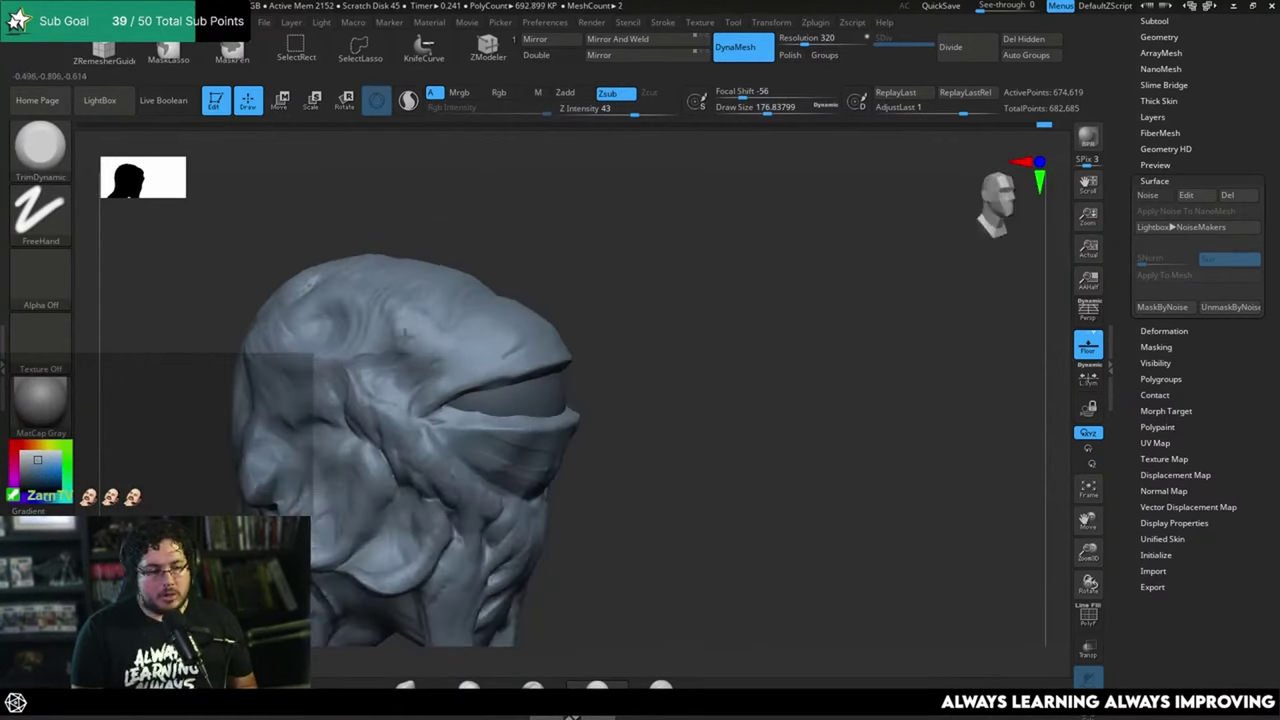
left_click_drag(432, 240, 459, 284)
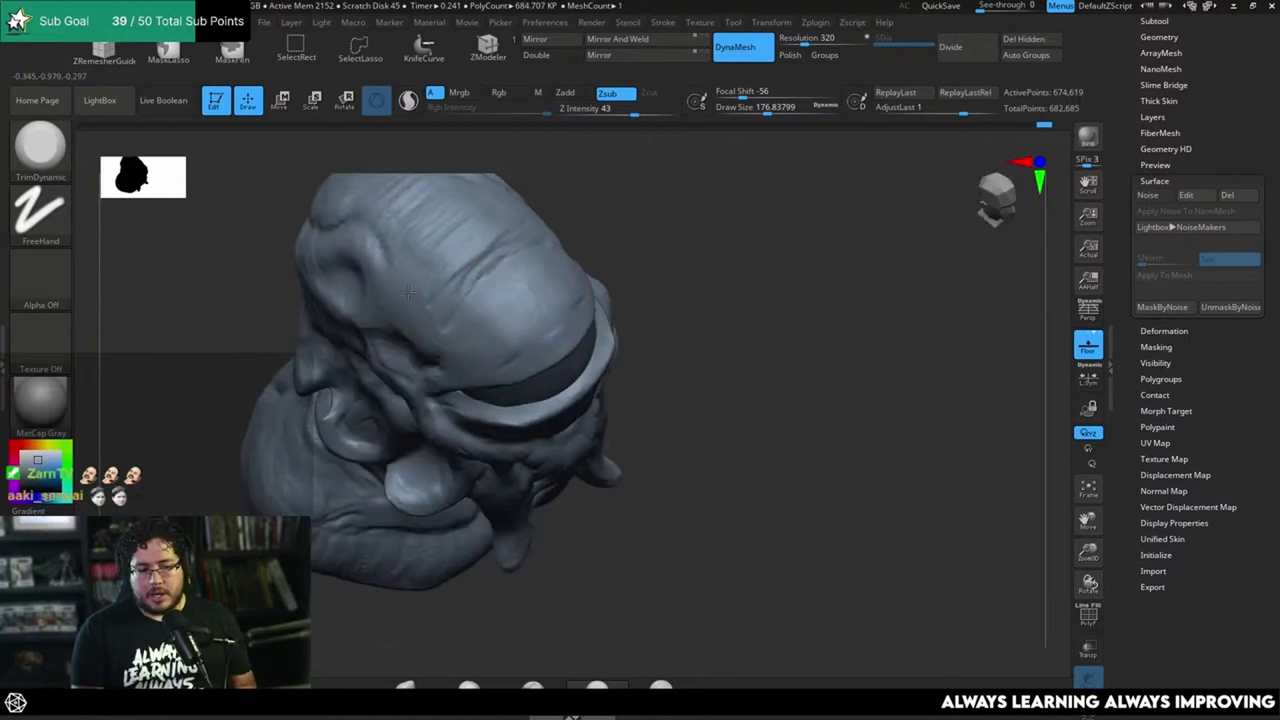
left_click_drag(631, 268, 600, 180)
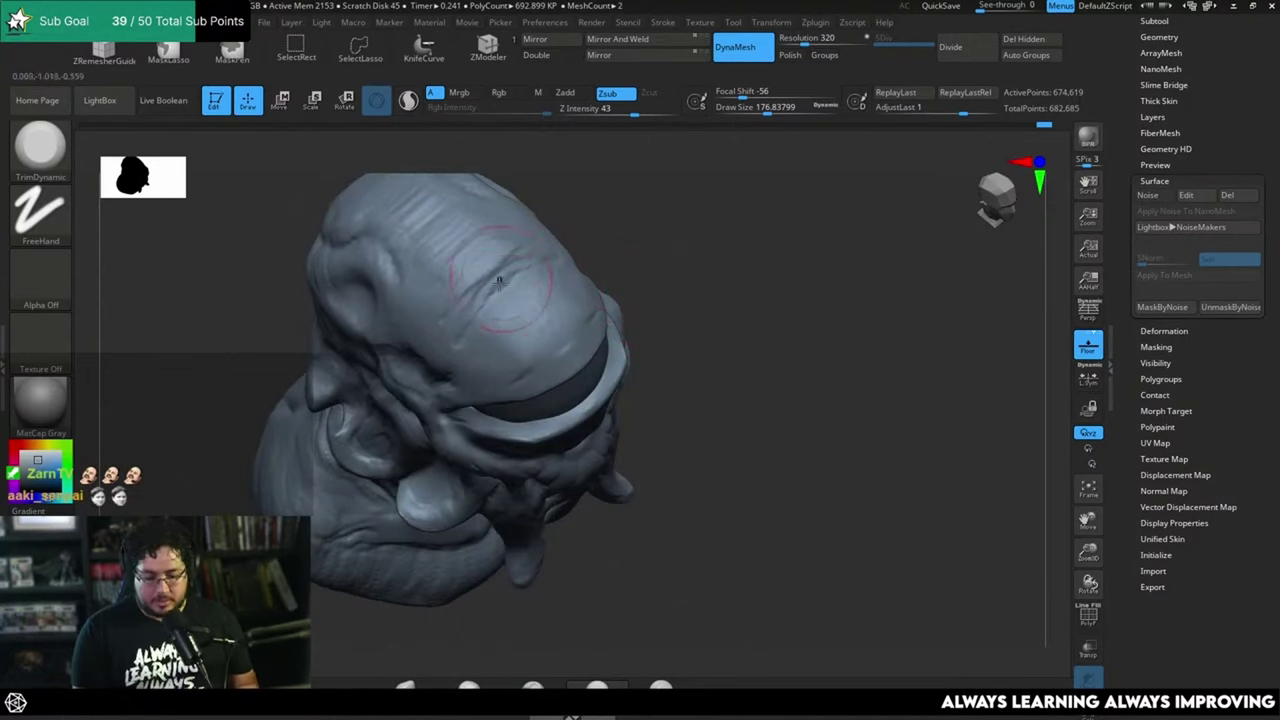
Step: Carve crease lines into the side of the forehead above the upper eyelid with DamStandard at a brush size of about 49
key("b")
key("d")
key("s")
key("space")
left_click_drag(468, 275, 450, 277)
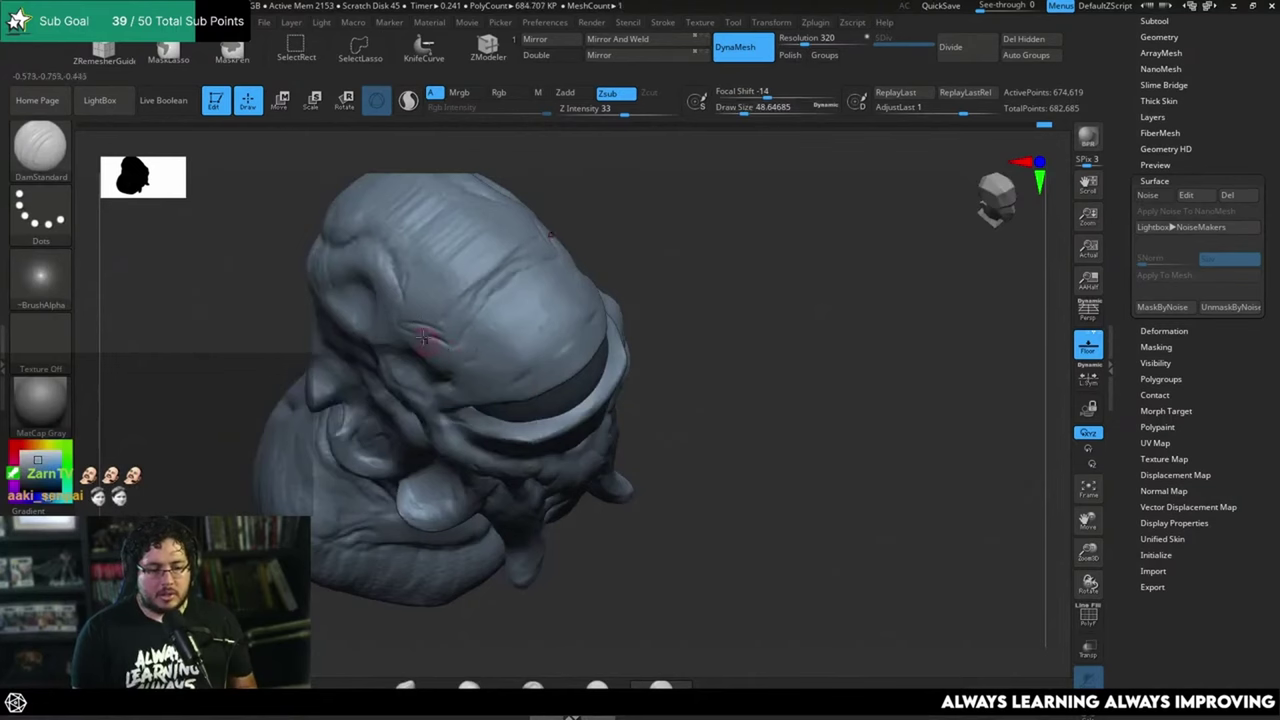
left_click_drag(640, 310, 600, 190)
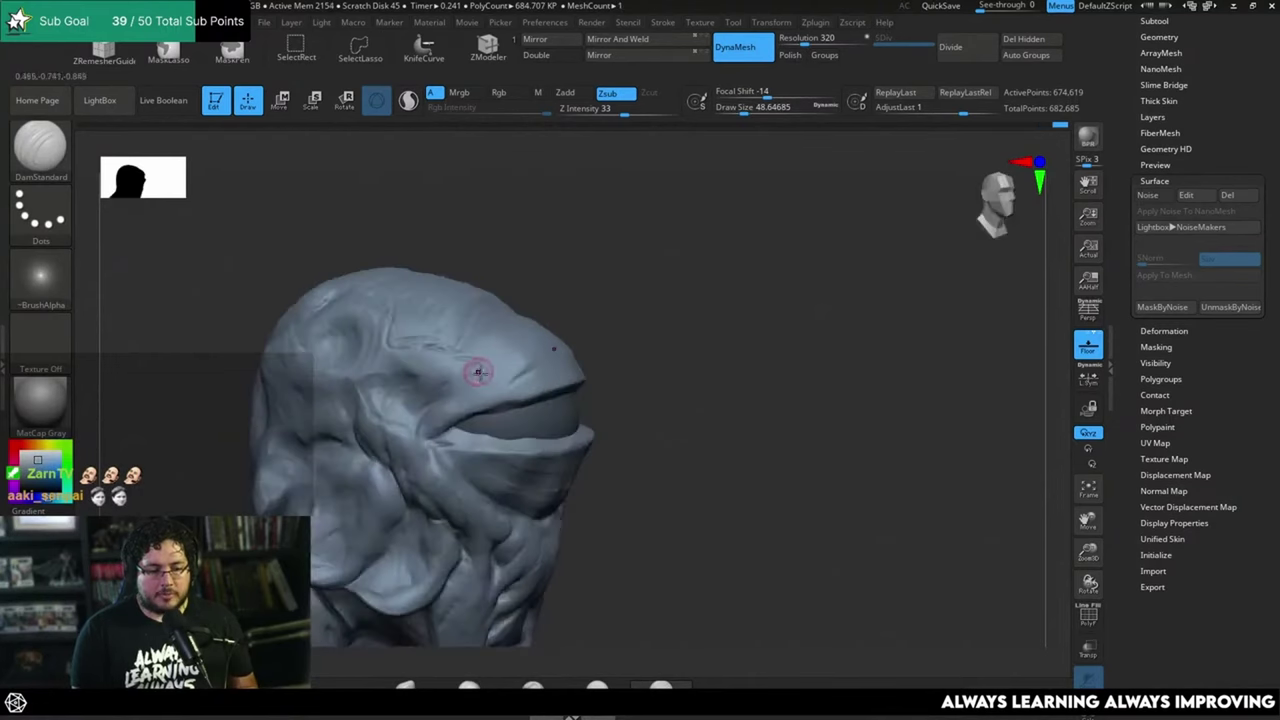
left_click_drag(477, 371, 494, 397)
left_click_drag(671, 363, 517, 318)
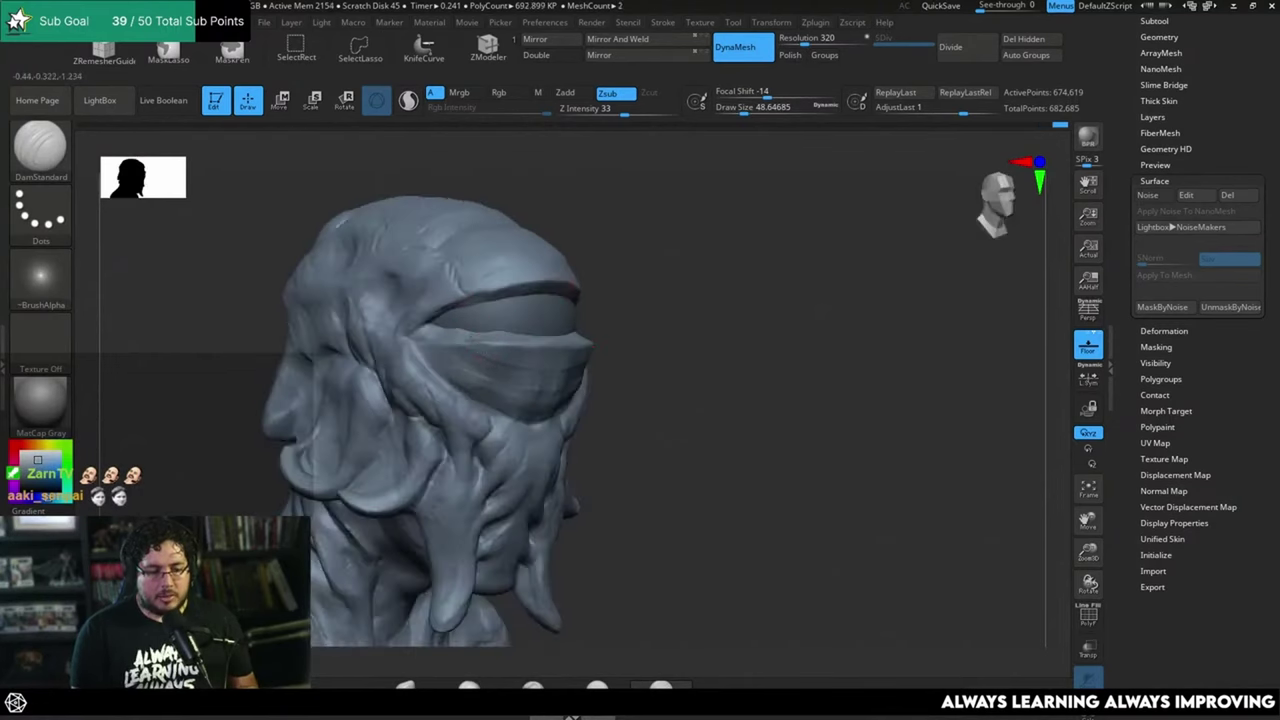
Step: Carve creases under the lower eyelid and add more wrinkles on the forehead beside the brow with DamStandard
left_click_drag(597, 399, 495, 407)
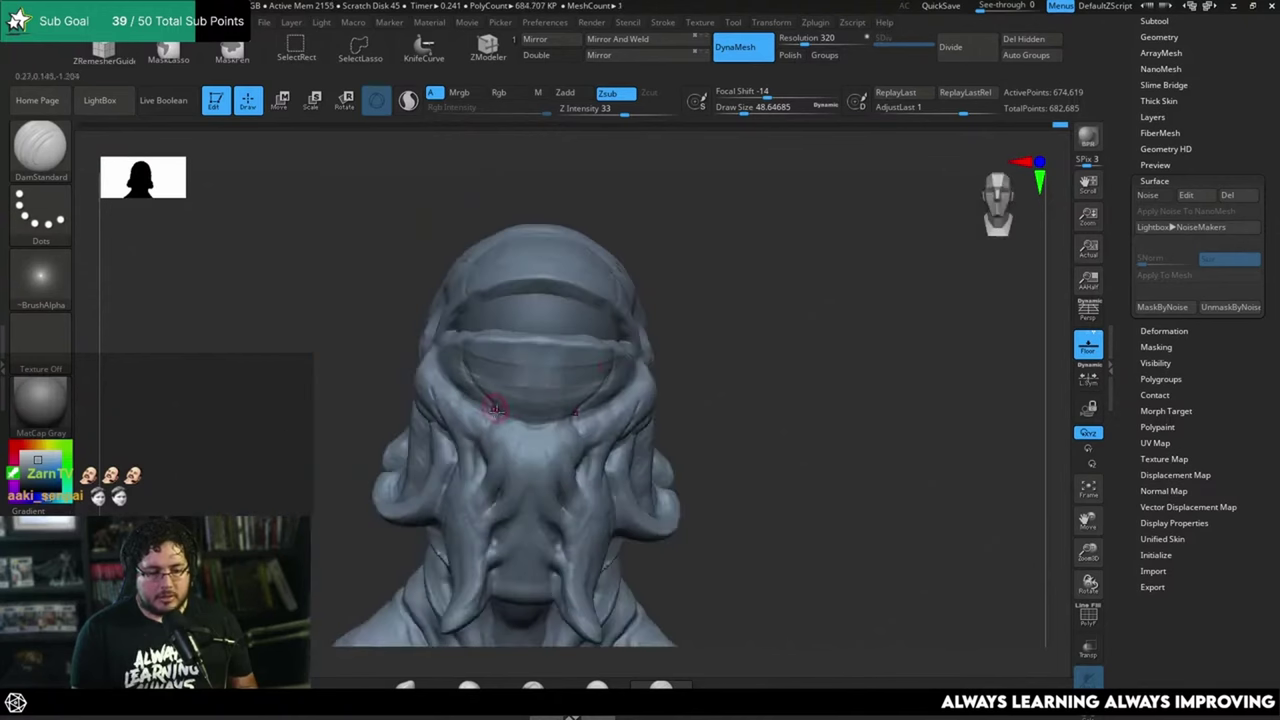
left_click_drag(700, 315, 734, 370)
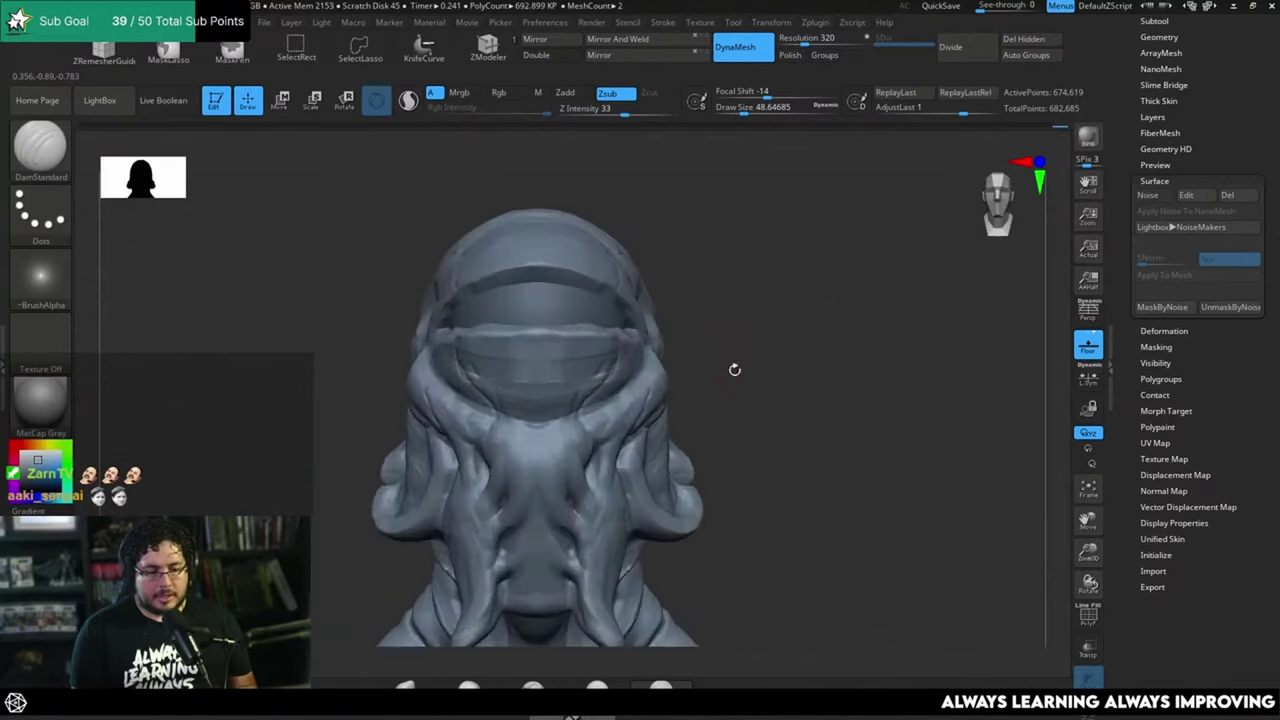
left_click_drag(603, 242, 466, 329)
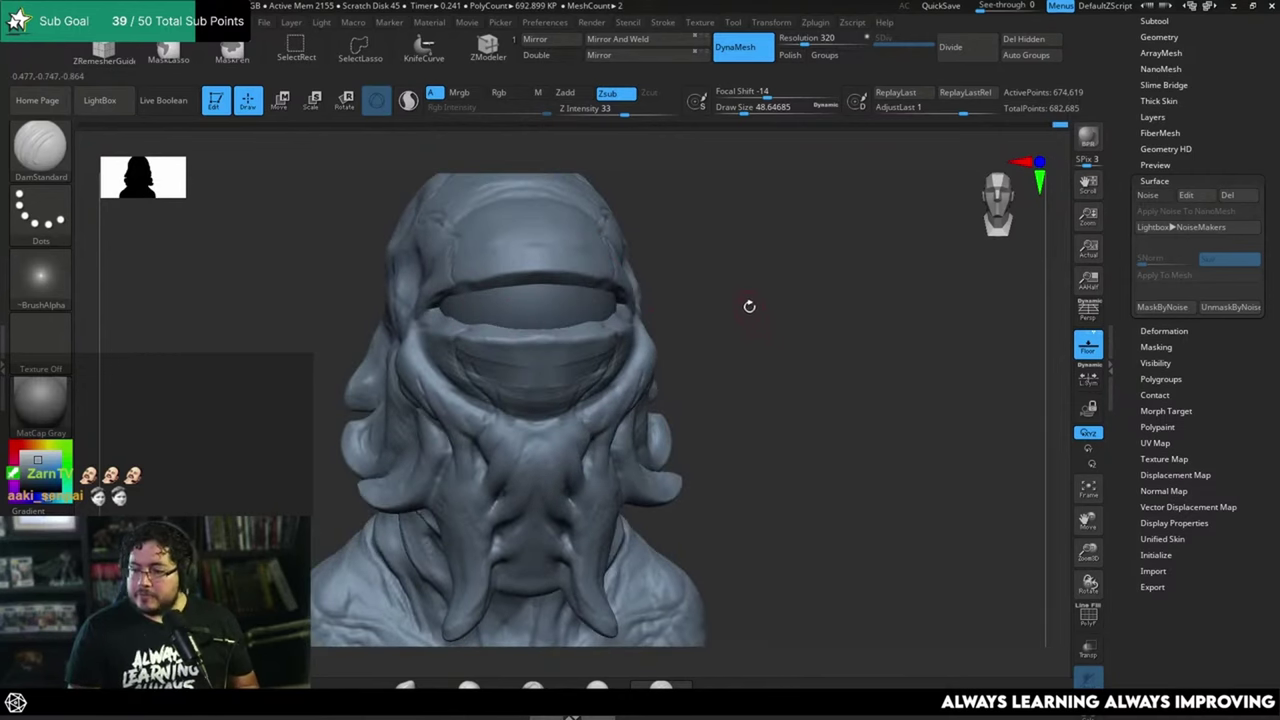
mouse_move(749, 306)
left_mouse_down()
mouse_move(775, 335)
mouse_move(766, 231)
mouse_move(757, 357)
mouse_move(634, 294)
left_mouse_up()
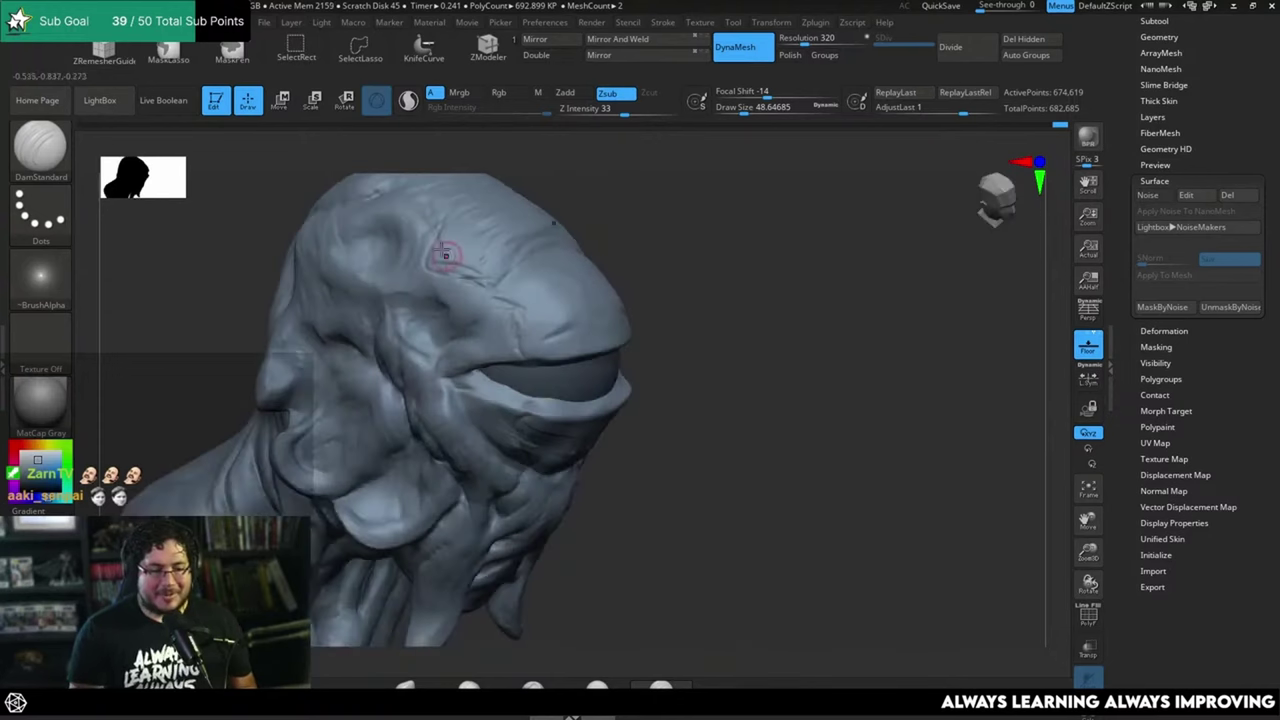
Step: Build up the brow and upper eyelid with ClayBuildup, enlarging the brush size to about 132
key("b")
key("c")
key("b")
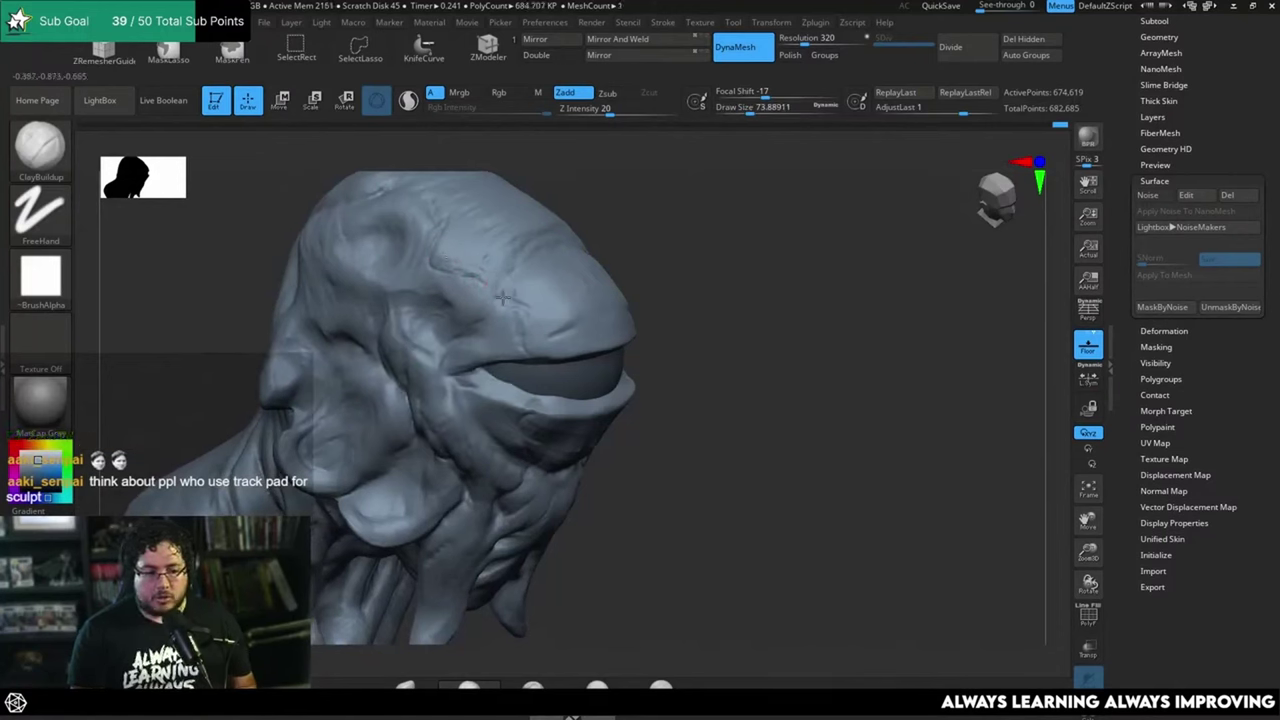
left_click_drag(651, 257, 715, 262)
key("space")
left_click(604, 299)
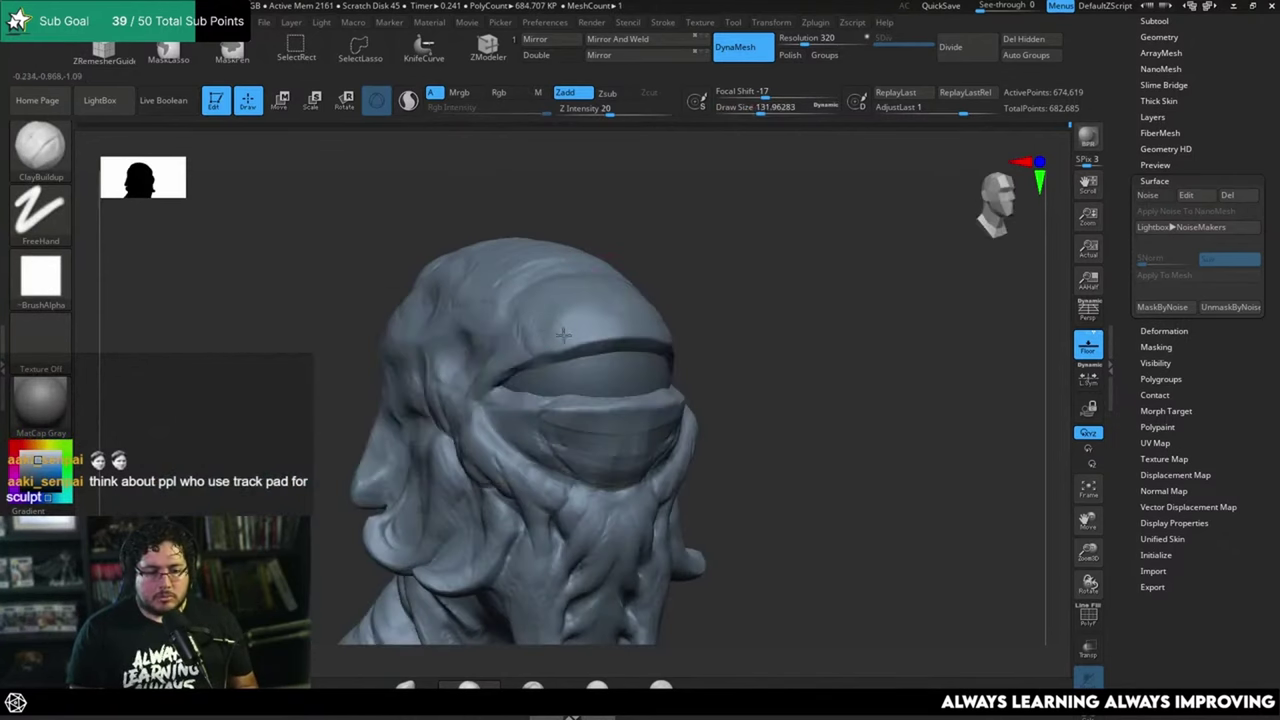
Step: Flatten and refine the upper eyelid's surface with TrimDynamic at a brush size of about 132
key("b")
key("t")
key("d")
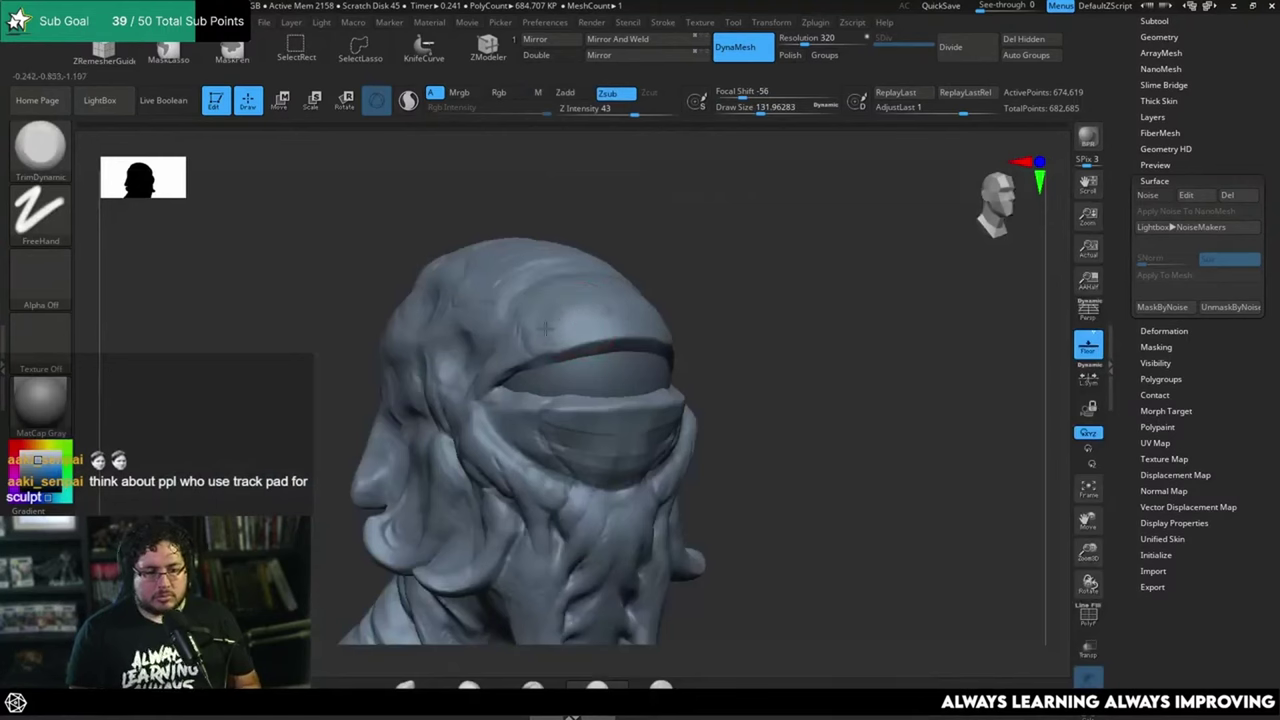
left_click_drag(620, 289, 726, 240)
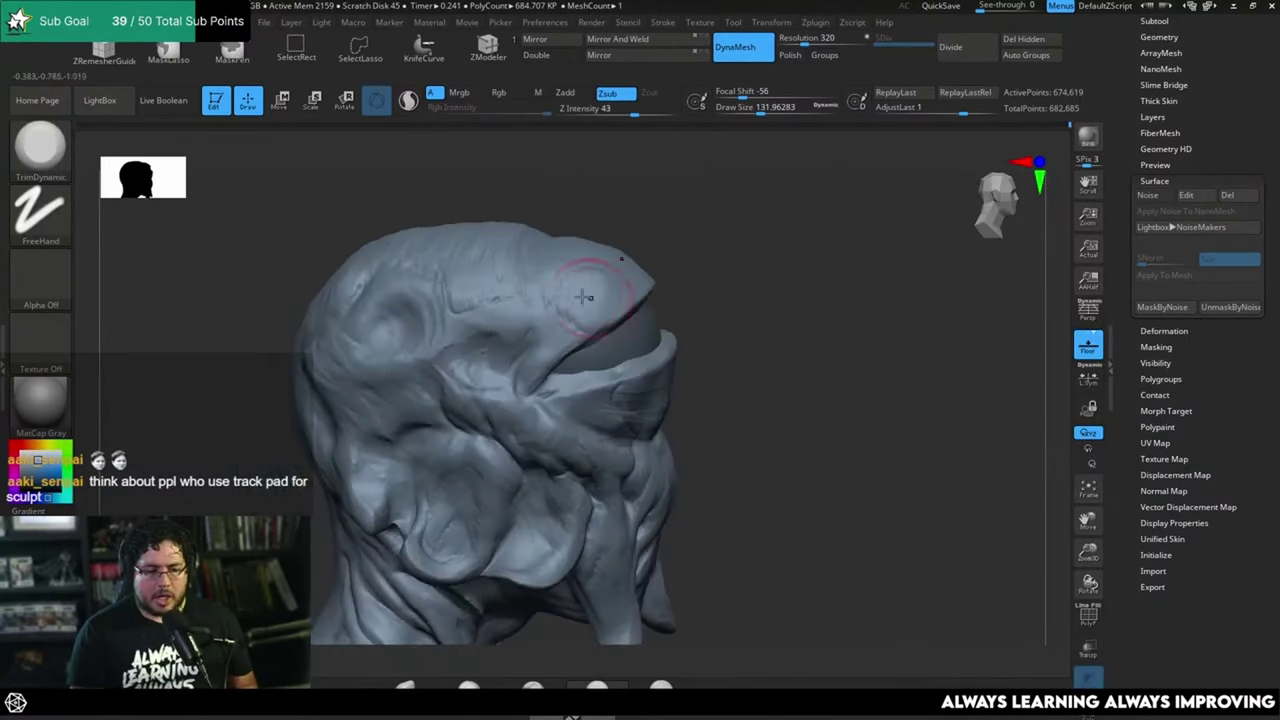
right_click_drag(610, 292, 632, 271)
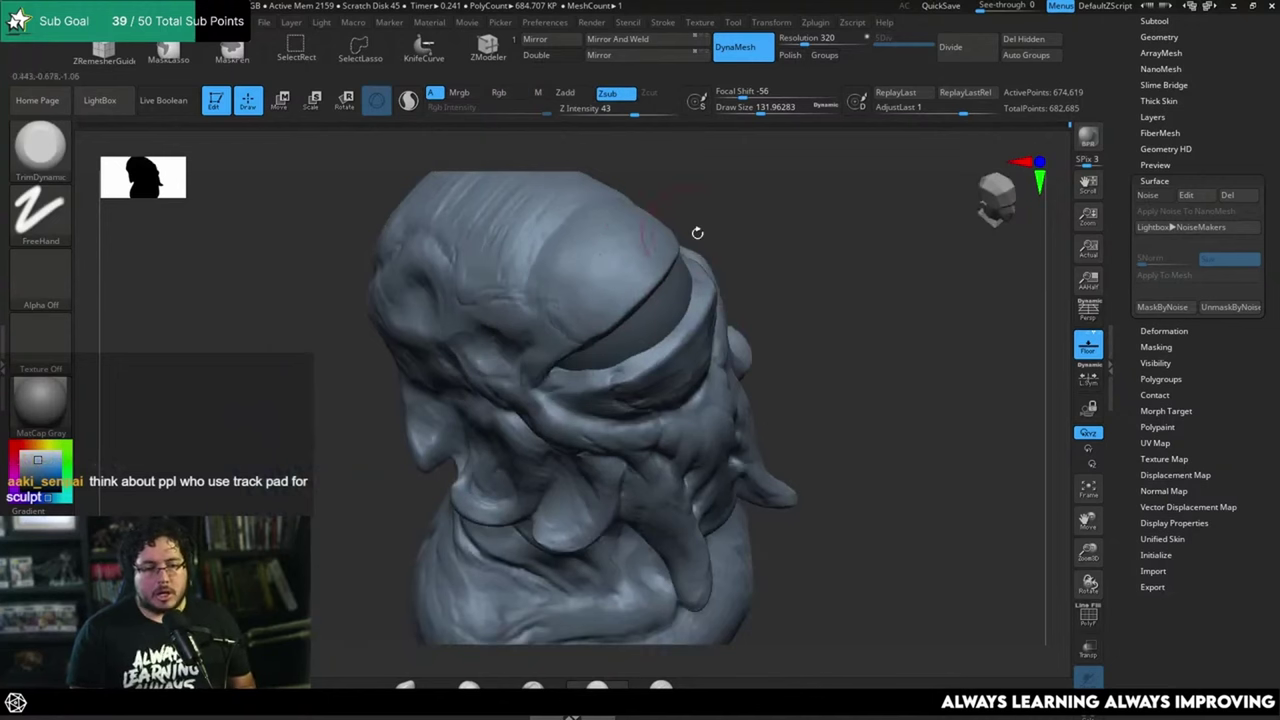
Step: Flatten the lower eyelid's rim toward its outer corner with TrimDynamic at brush sizes of about 101 and 74
mouse_move(694, 234)
right_mouse_down()
mouse_move(714, 249)
mouse_move(578, 288)
mouse_move(509, 357)
mouse_move(520, 414)
mouse_move(536, 372)
right_mouse_up()
right_click_drag(536, 372, 551, 334, "ctrl")
key("space")
left_click_drag(551, 334, 535, 334)
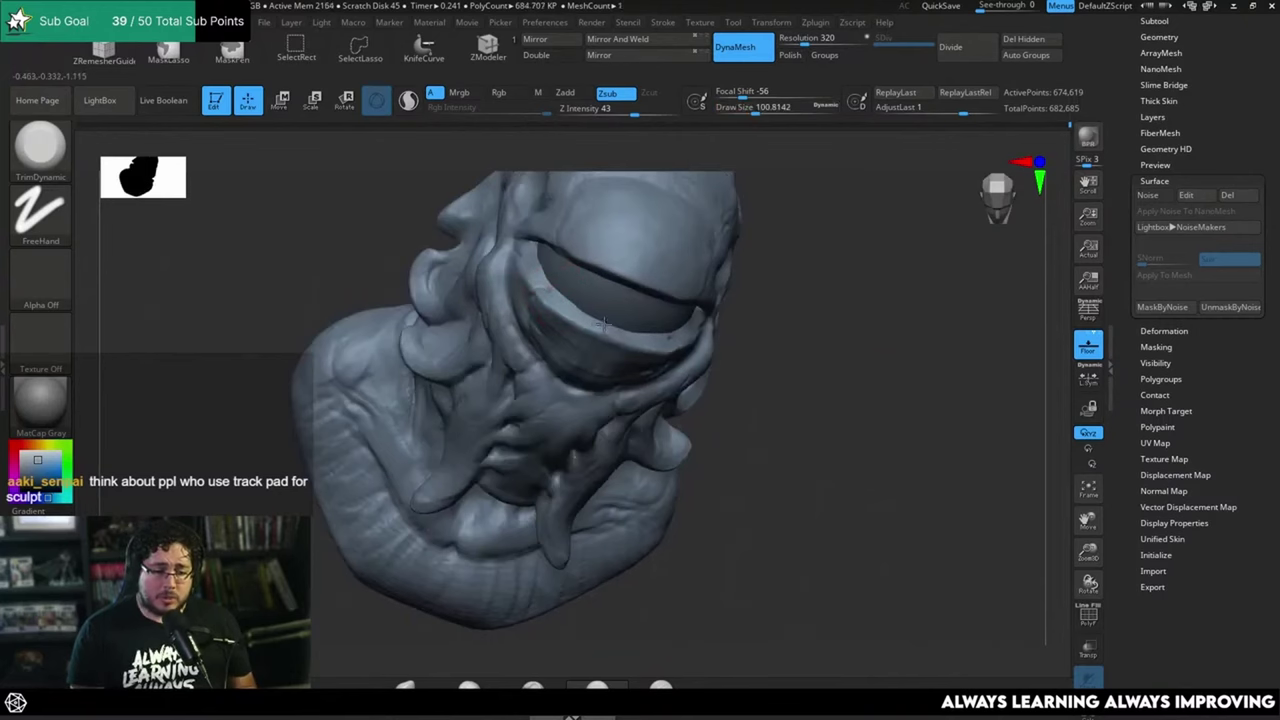
left_click_drag(822, 307, 749, 310)
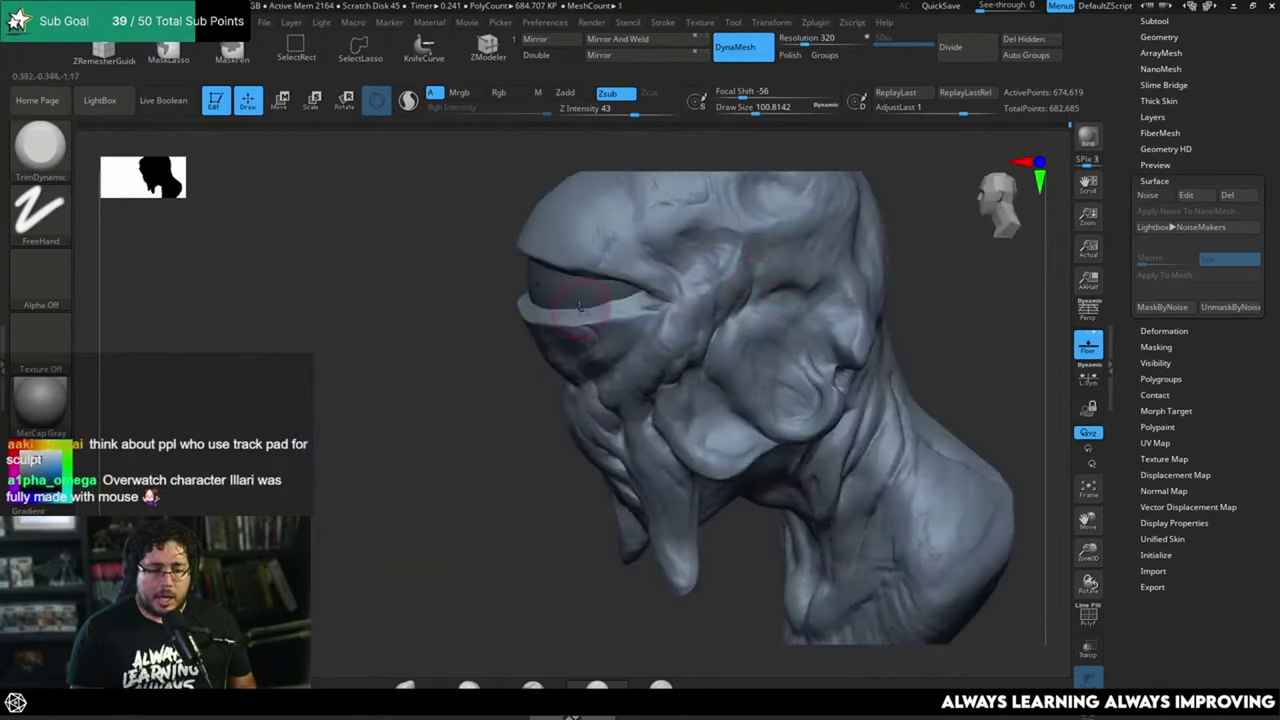
key("space")
left_click_drag(620, 305, 612, 305)
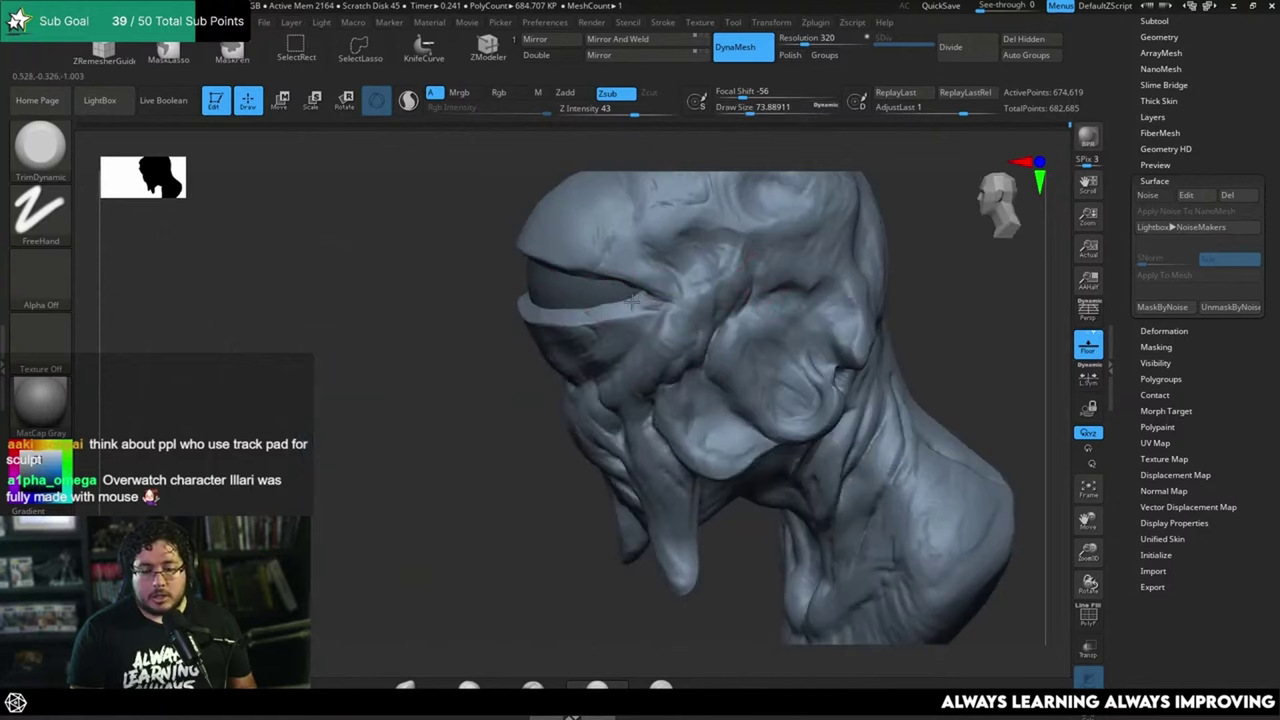
mouse_move(480, 366)
left_mouse_down()
mouse_move(763, 297)
mouse_move(734, 320)
mouse_move(716, 290)
mouse_move(663, 291)
left_mouse_up()
Step: Plane the lower eyelid's edge and front face from several sides with TrimDynamic at a brush size of about 90
key("space")
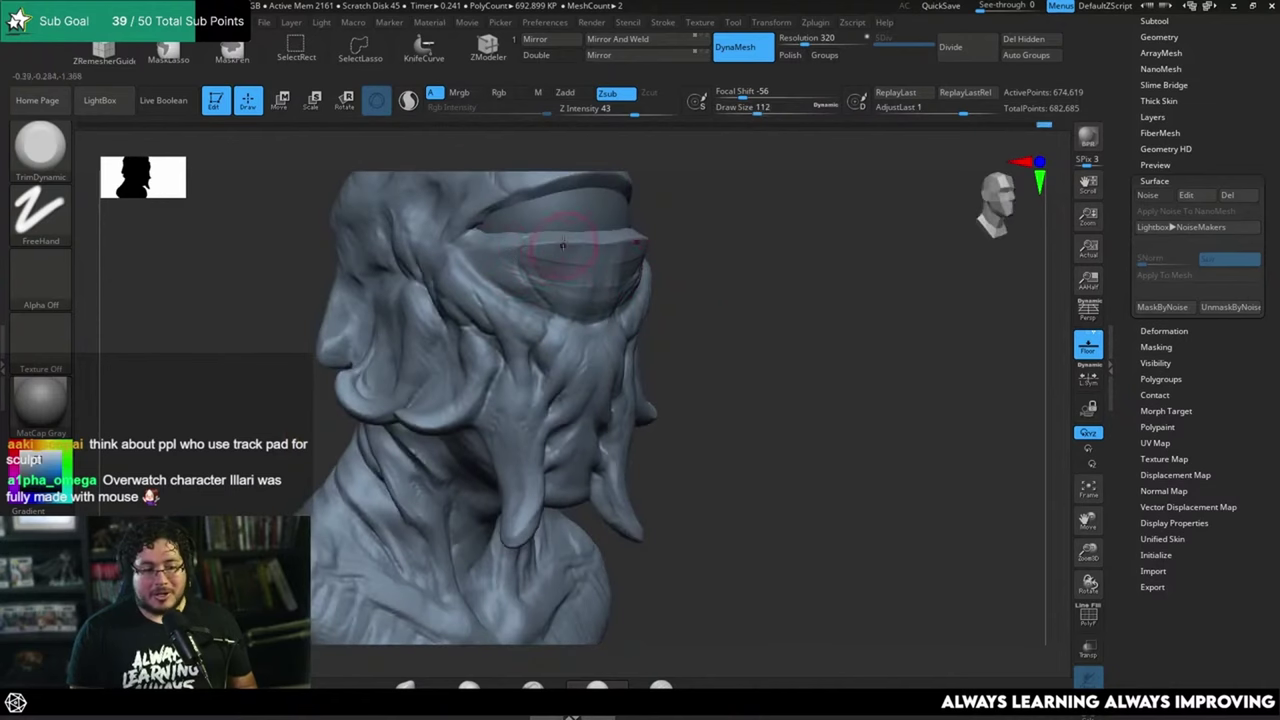
key("space")
left_click_drag(563, 245, 553, 245)
left_click_drag(666, 208, 572, 236)
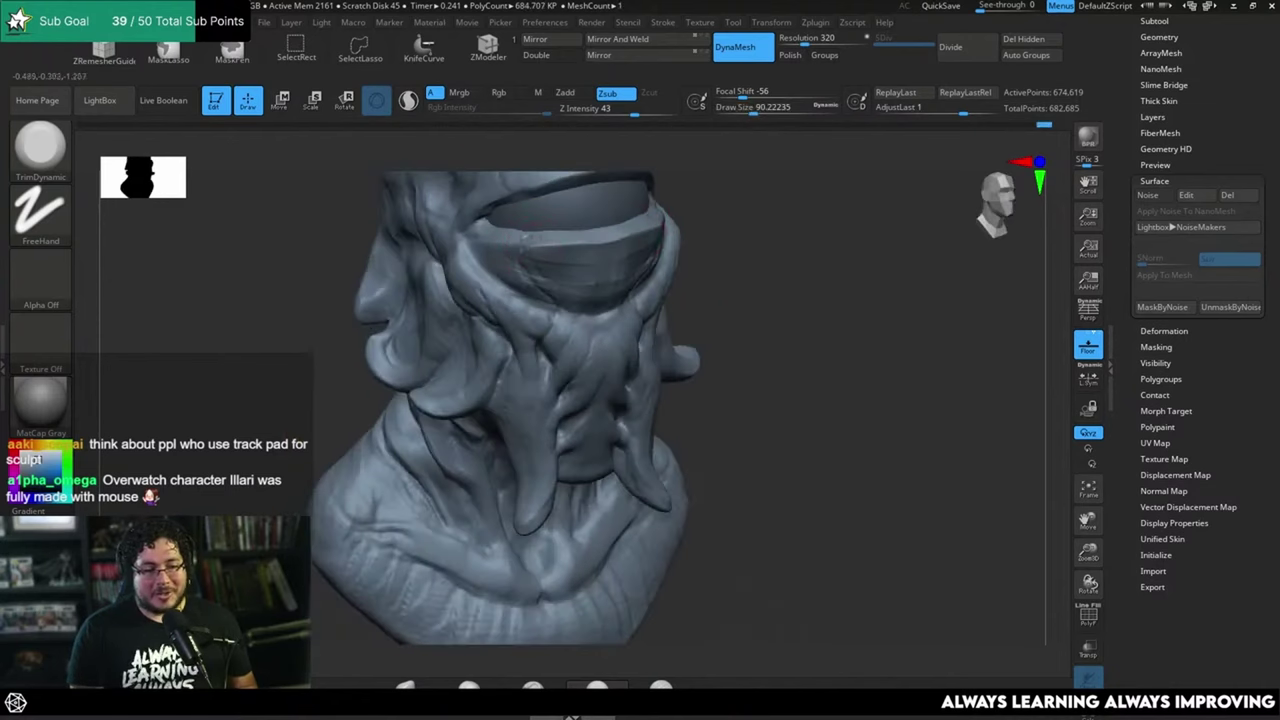
right_click_drag(703, 203, 669, 222)
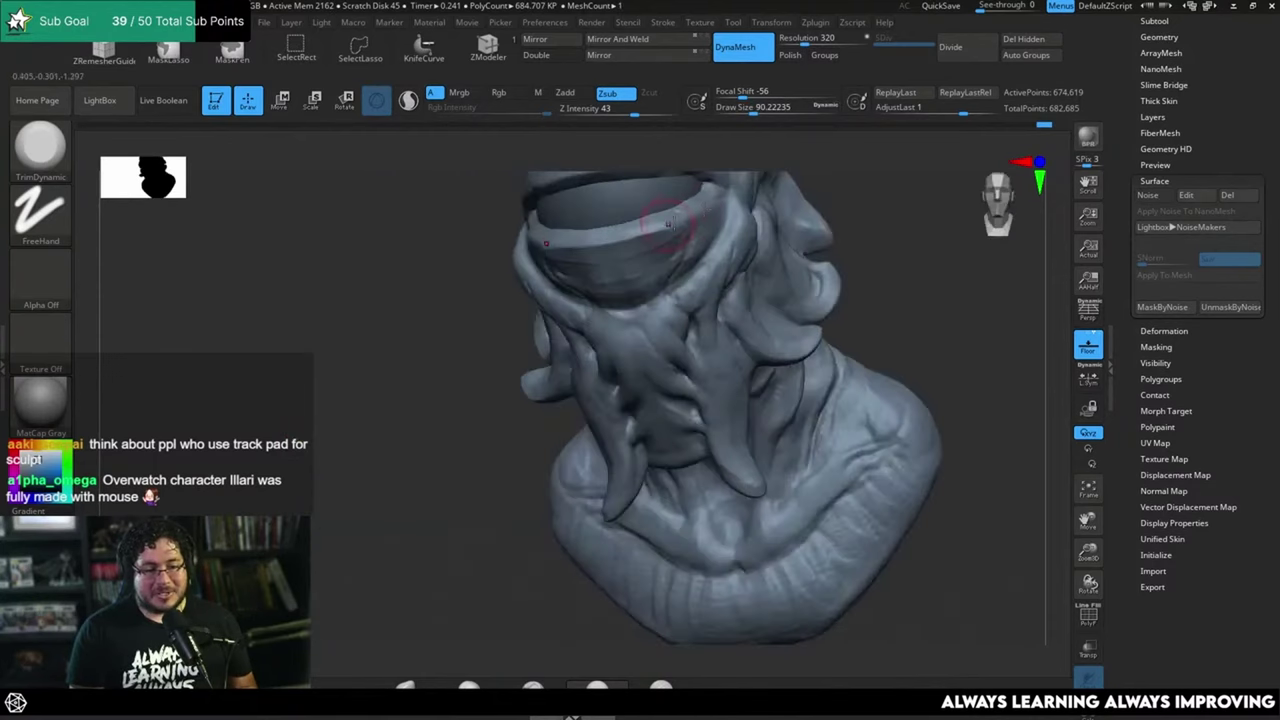
mouse_move(843, 180)
left_mouse_down()
mouse_move(840, 206)
mouse_move(624, 323)
left_mouse_up()
key("space")
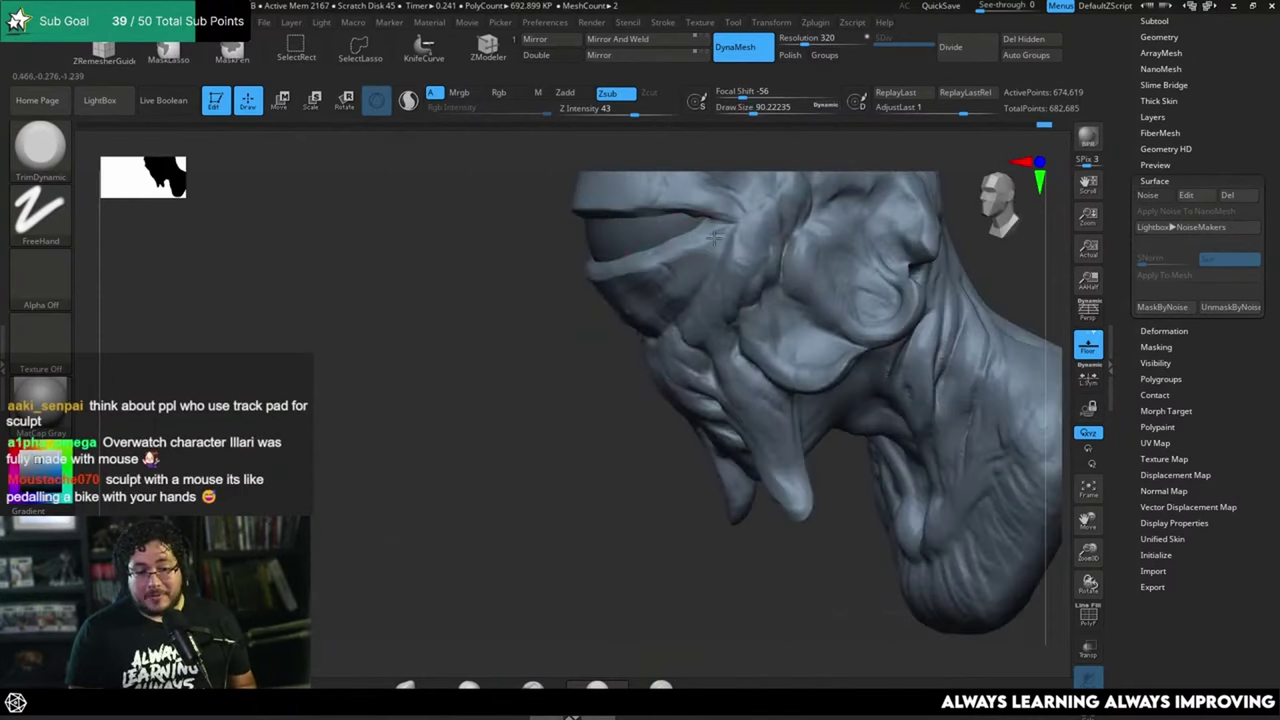
right_click_drag(500, 354, 612, 187)
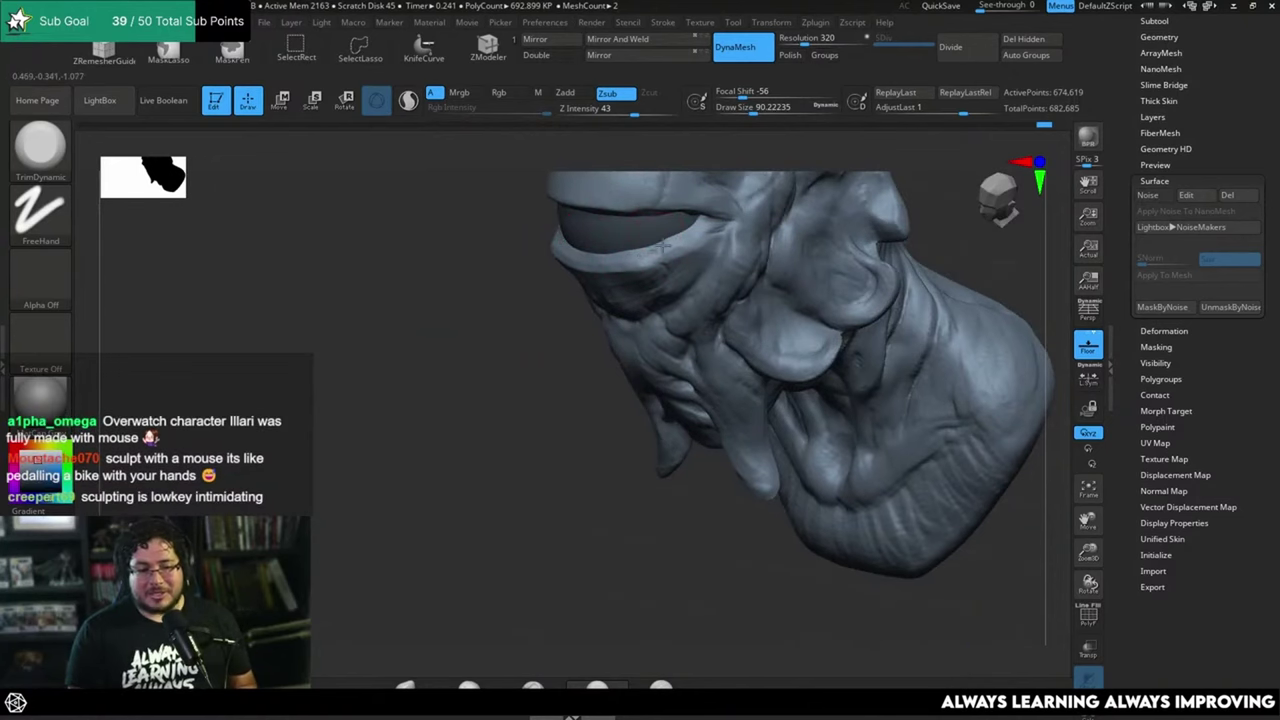
right_click_drag(577, 354, 601, 297)
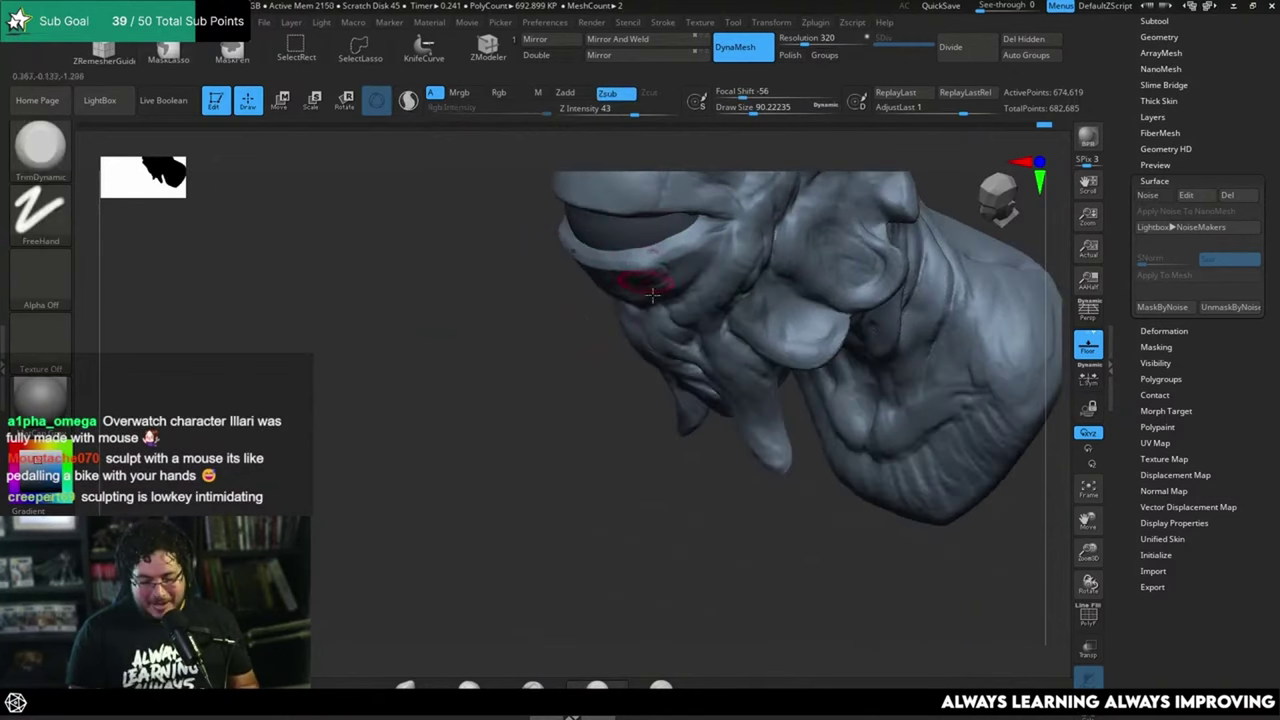
Step: Touch up the lower eyelid's rim with ClayBuildup and flatten it with TrimDynamic at a brush size of about 90
key("b")
key("c")
key("b")
right_click_drag(650, 253, 776, 274, "shift")
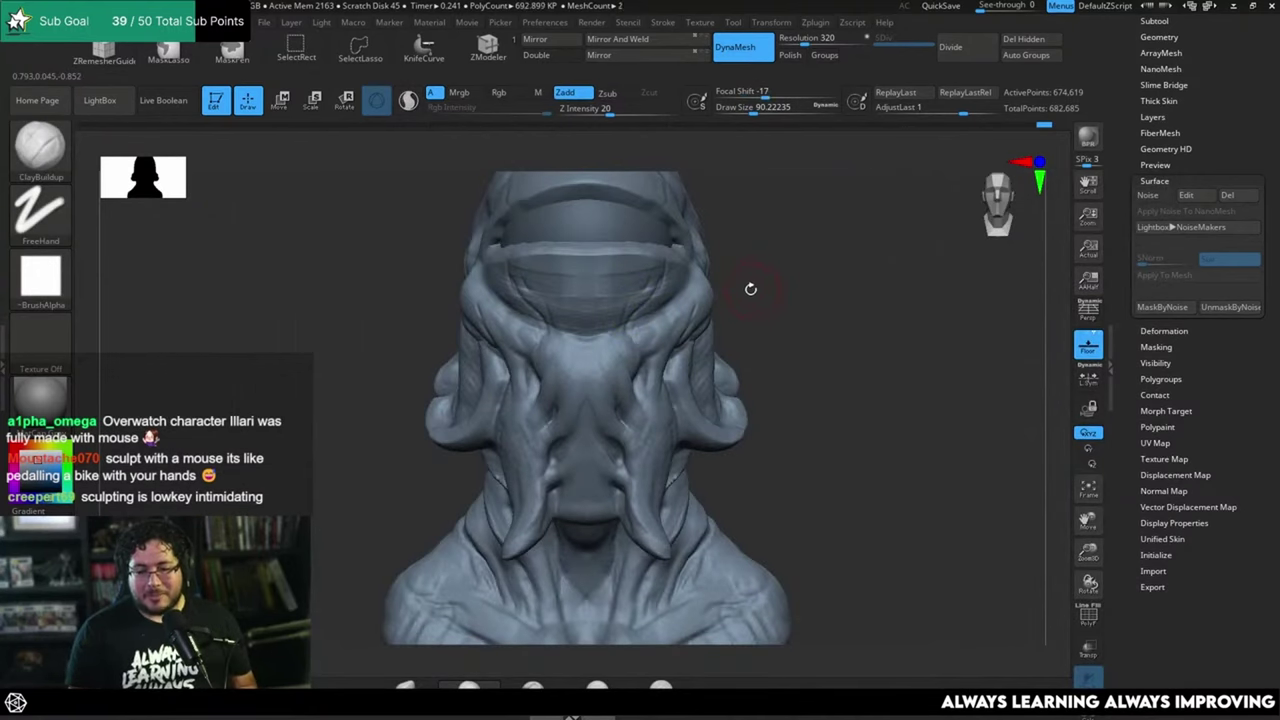
right_click_drag(753, 270, 596, 240)
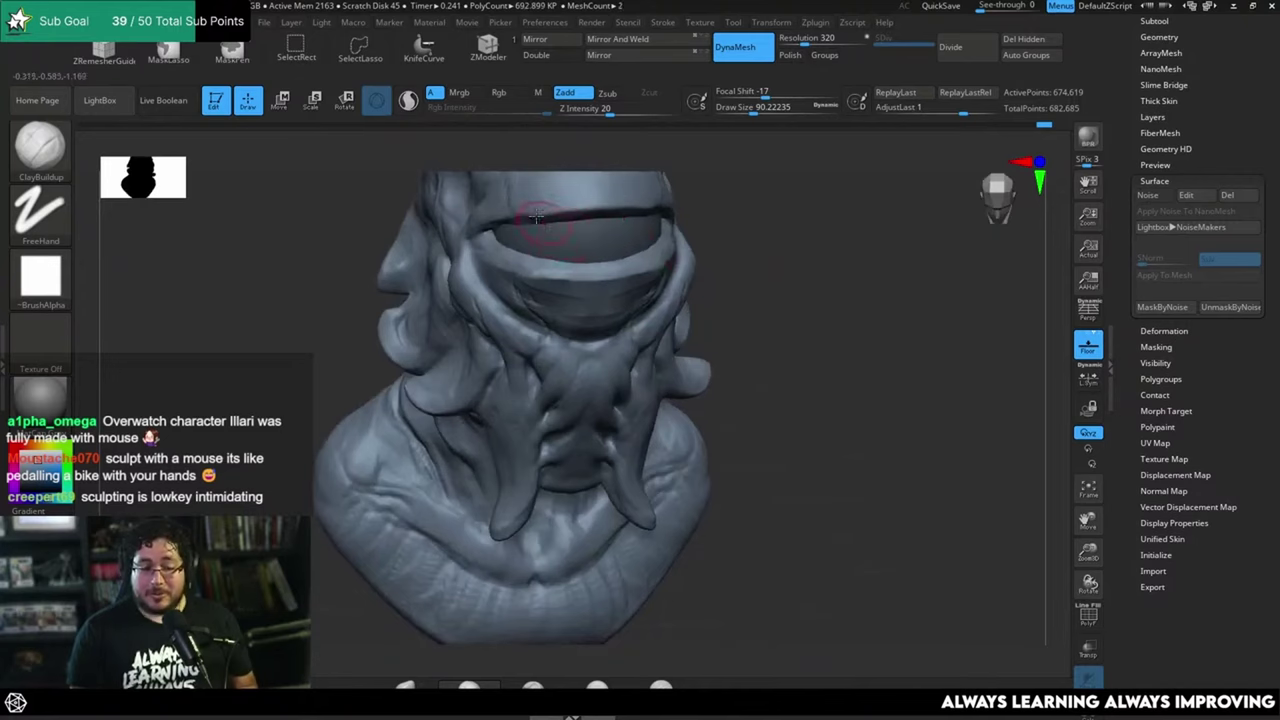
key("b")
key("t")
key("d")
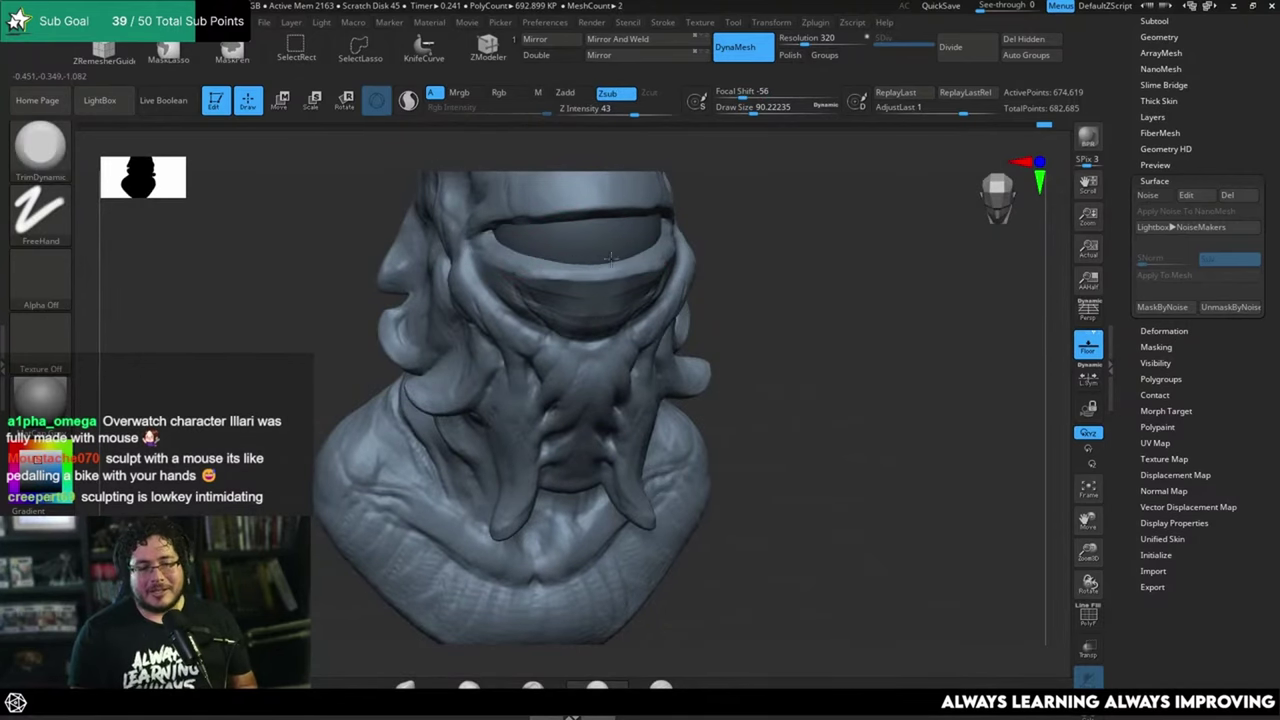
right_click_drag(731, 224, 640, 260)
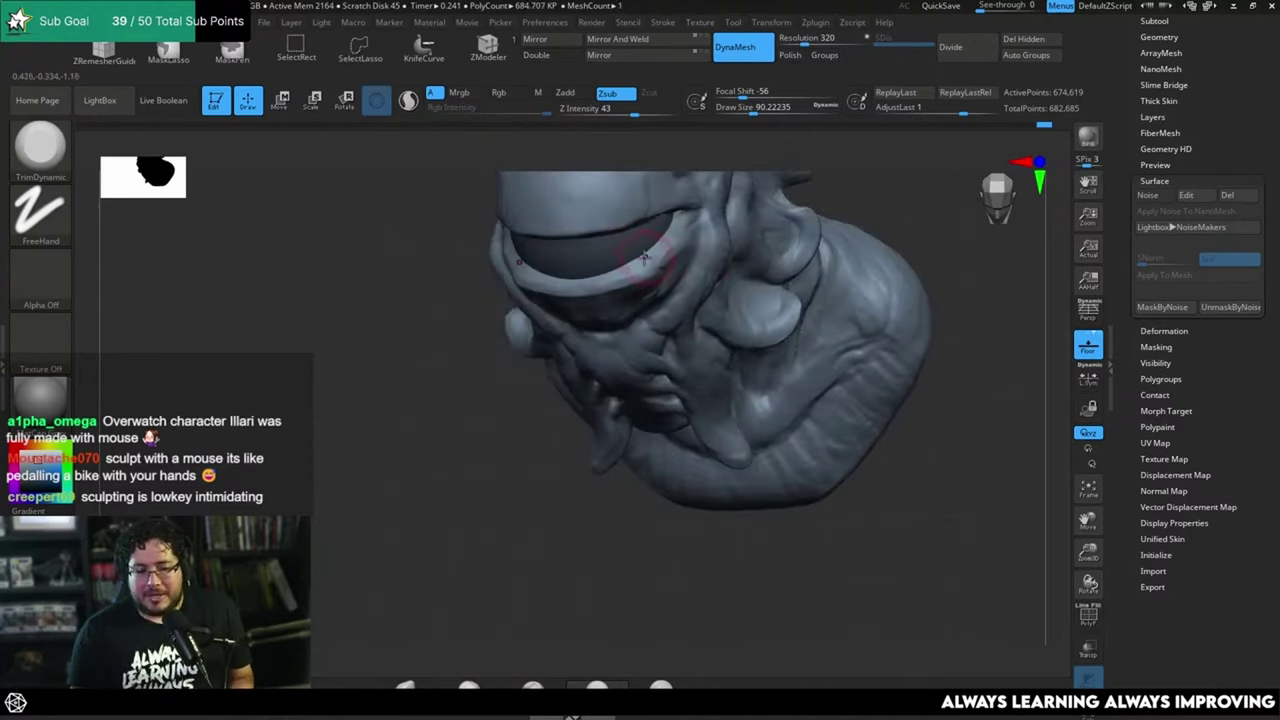
key("alt+Tab")
left_click(982, 190)
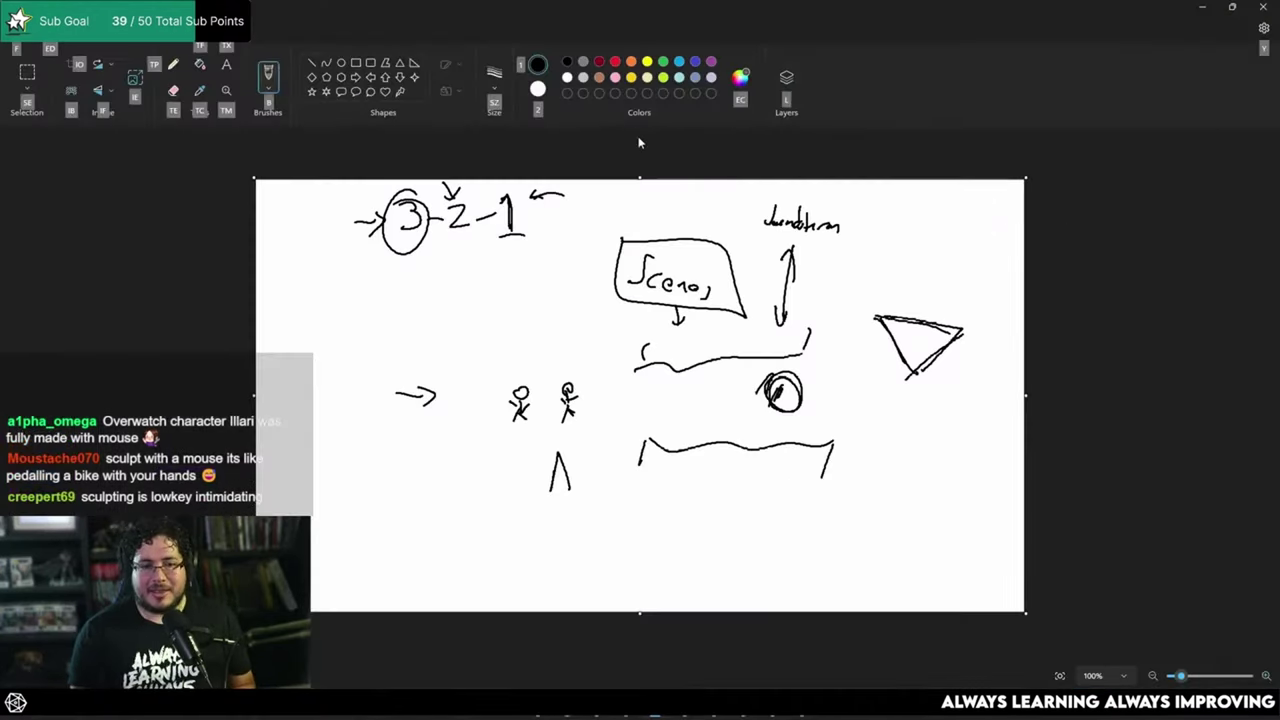
key("alt+Tab")
Step: Flatten the lower eyelid's front face and underside from both sides with TrimDynamic at a brush size of about 132
mouse_move(848, 189)
left_mouse_down()
mouse_move(661, 292)
mouse_move(646, 272)
mouse_move(629, 290)
left_mouse_up()
key("space")
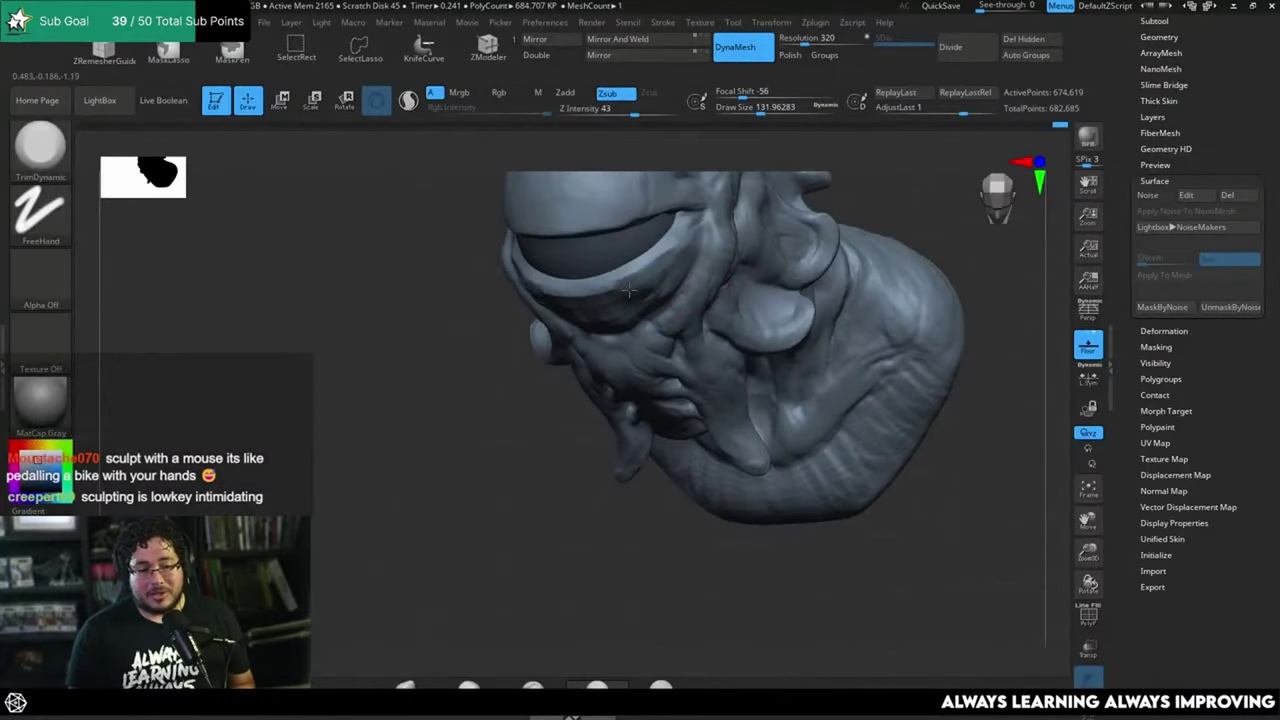
right_click_drag(640, 297, 520, 262)
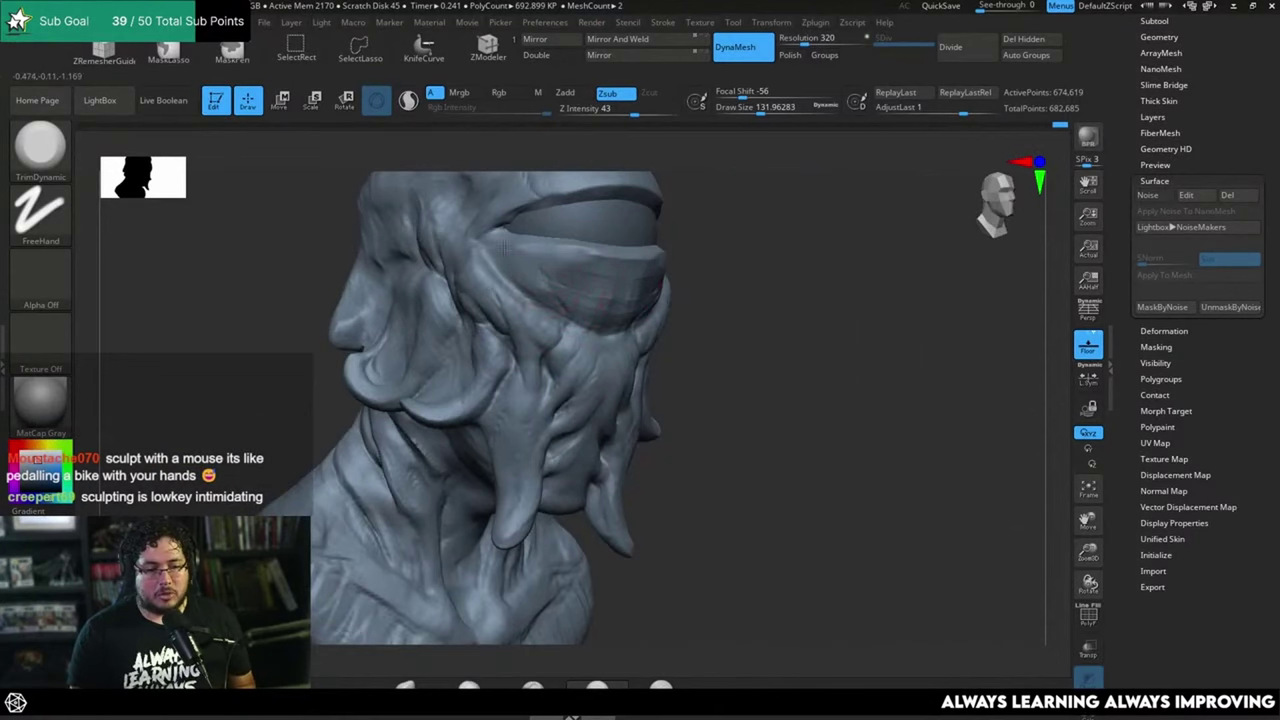
right_click_drag(783, 291, 698, 272)
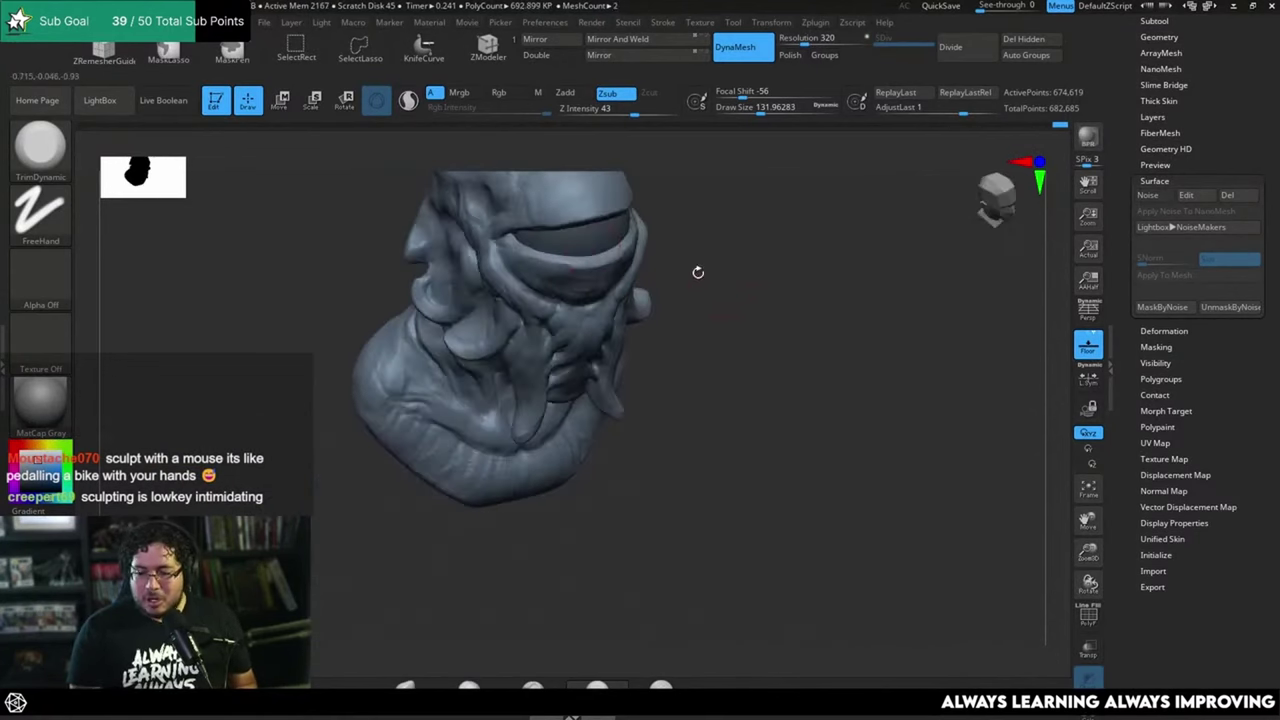
Step: Trim the lower eyelid toward its outer corners with TrimDynamic at a brush size of about 116, undoing a stray stroke
key("space")
left_click(526, 250)
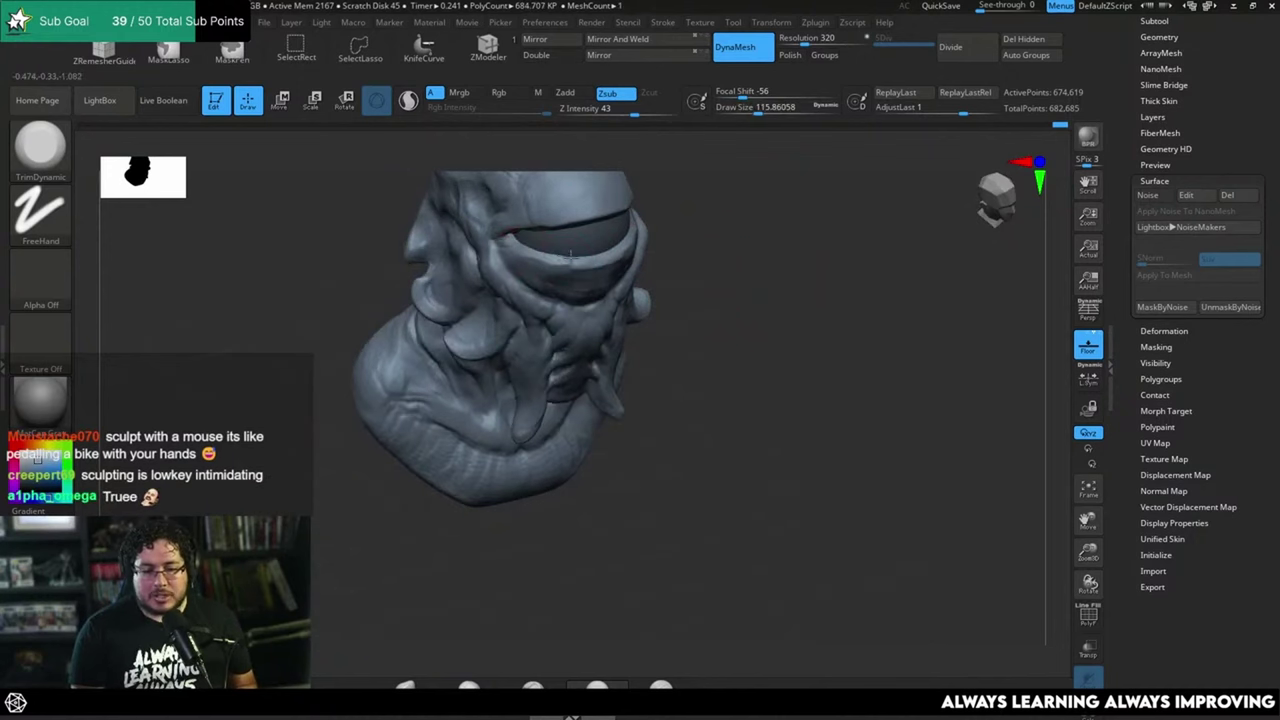
key("ctrl+z")
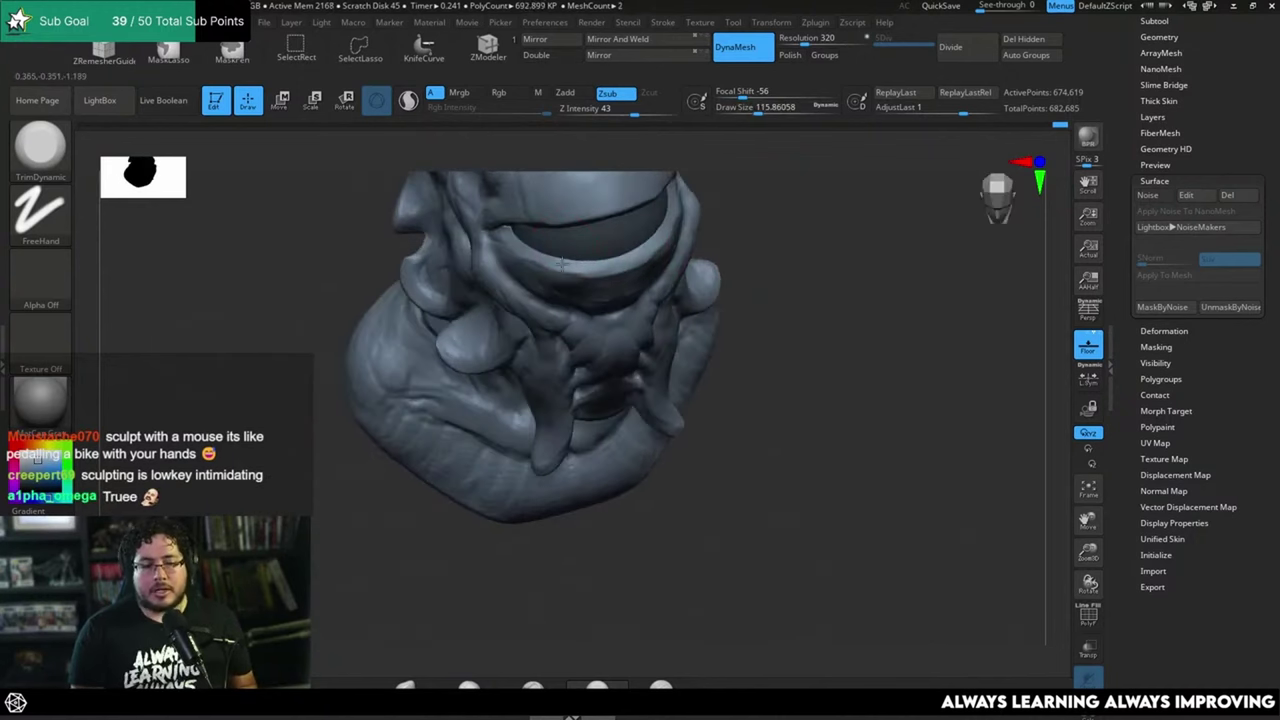
right_click_drag(786, 260, 546, 288)
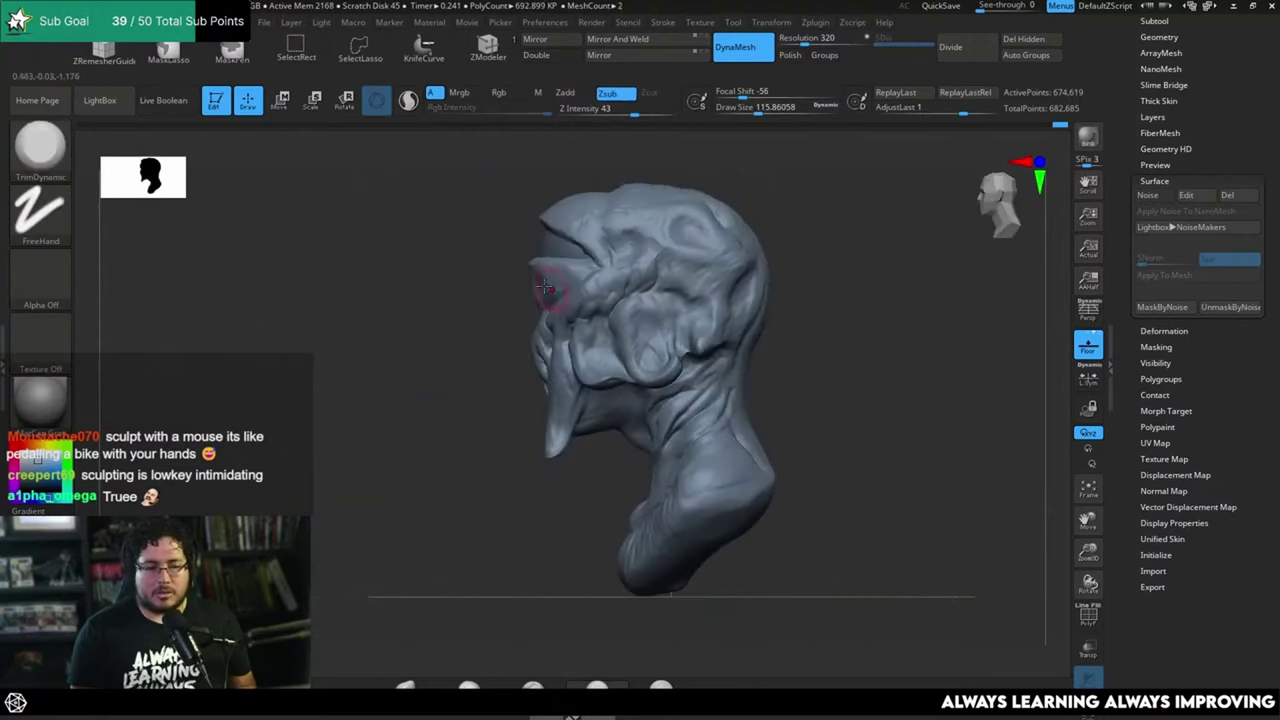
left_click_drag(489, 312, 546, 273)
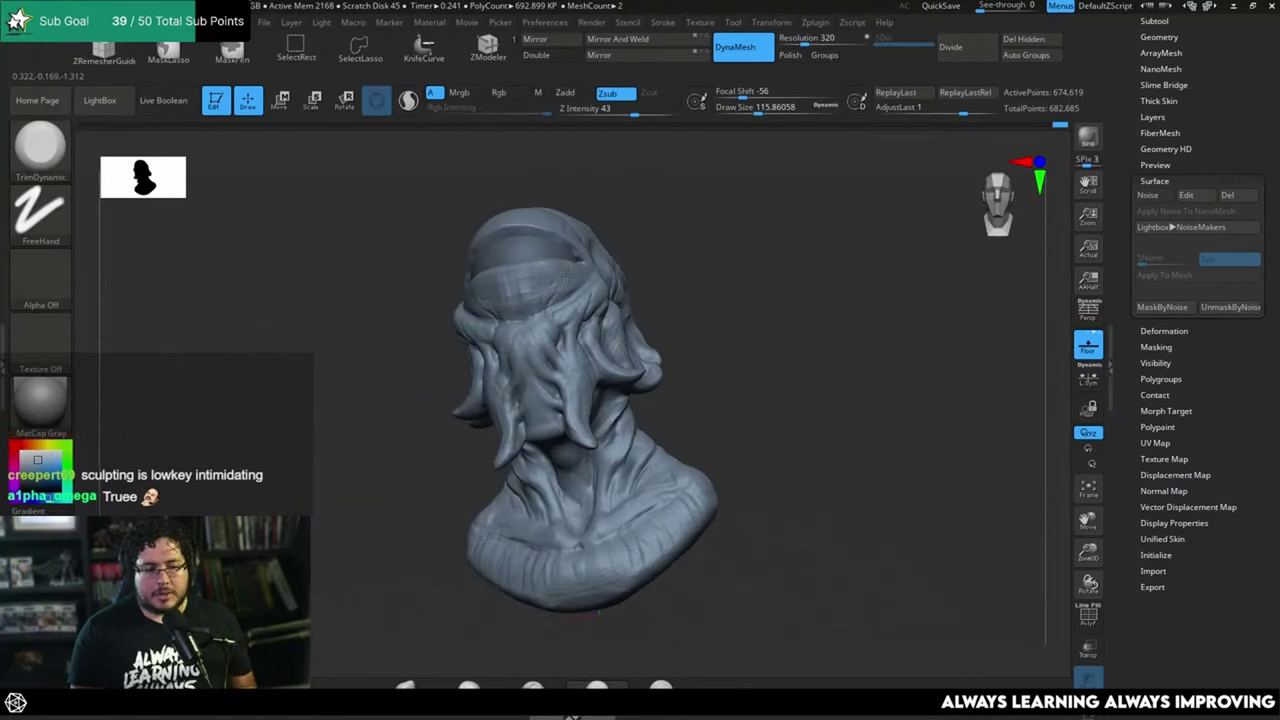
mouse_move(639, 229)
left_mouse_down("shift")
mouse_move(680, 289)
mouse_move(534, 277)
left_mouse_up("shift")
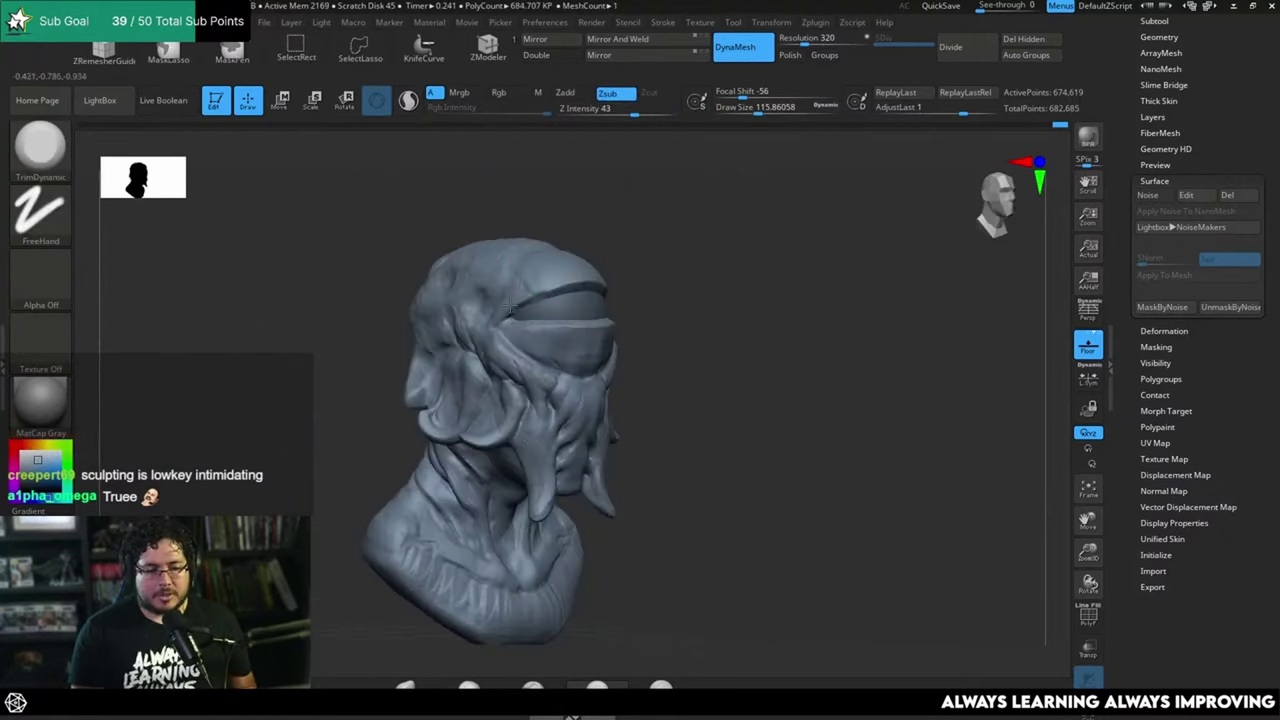
Step: Reshape the eyelids around the eye's outer corner with the Move brush at a size of about 245
mouse_move(498, 318)
right_mouse_down()
mouse_move(634, 217)
mouse_move(700, 321)
mouse_move(572, 430)
right_mouse_up()
key("b")
key("m")
key("v")
key("space")
left_click_drag(572, 430, 600, 430)
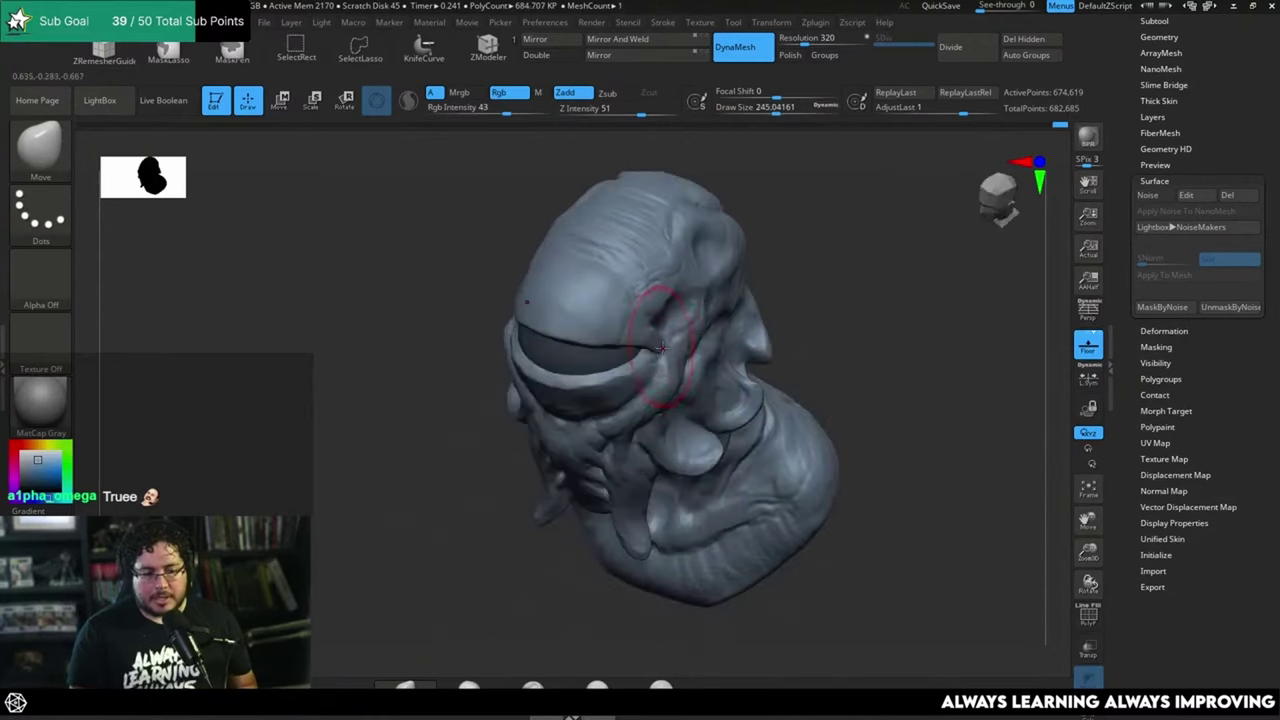
right_click(580, 410)
right_click_drag(680, 324, 548, 424)
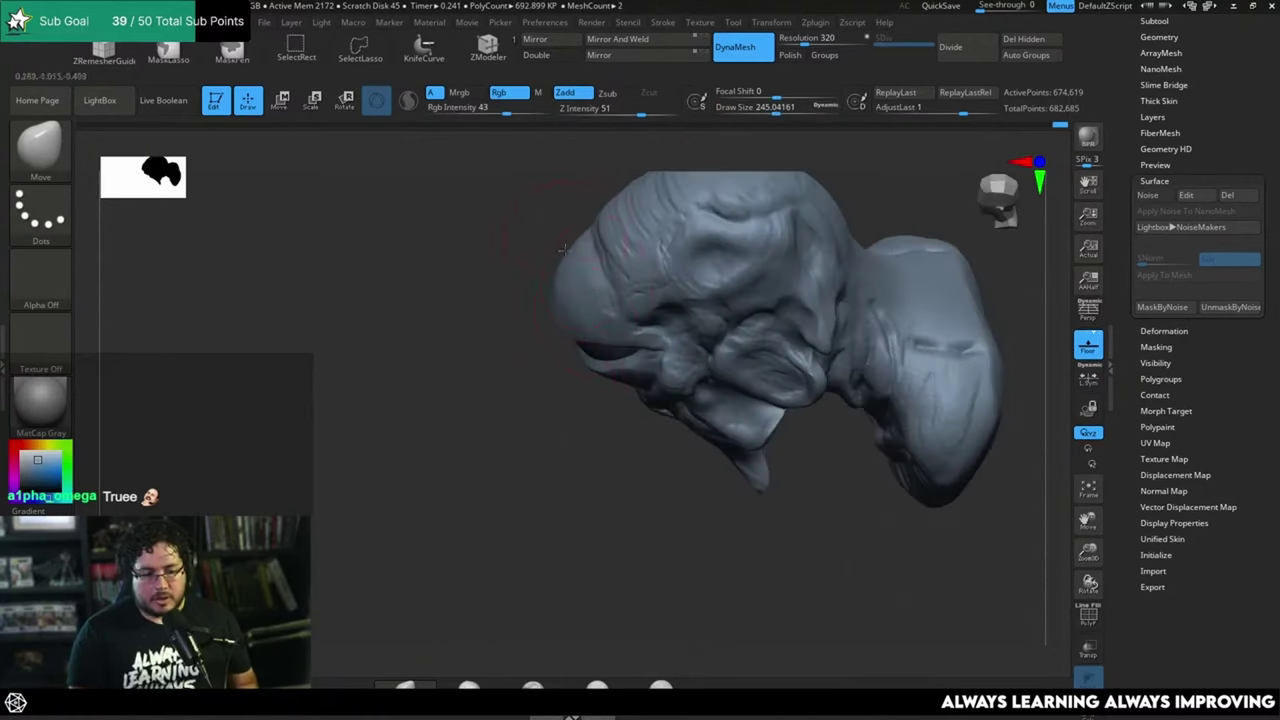
Step: Build up the fold along the side of the brow above the upper eyelid with ClayBuildup at a brush size of about 177
key("b")
key("c")
key("b")
key("space")
left_click_drag(602, 288, 590, 288)
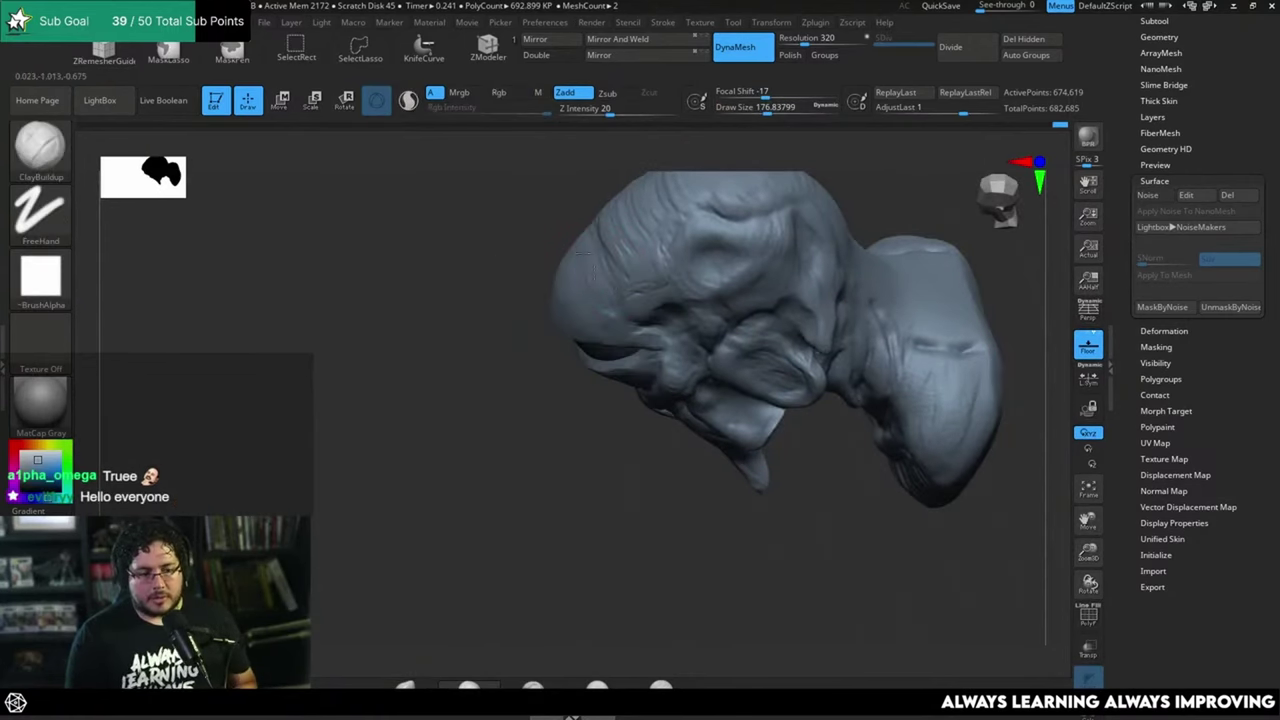
mouse_move(588, 236)
left_mouse_down()
mouse_move(626, 298)
mouse_move(677, 338)
mouse_move(612, 292)
mouse_move(622, 320)
left_mouse_up()
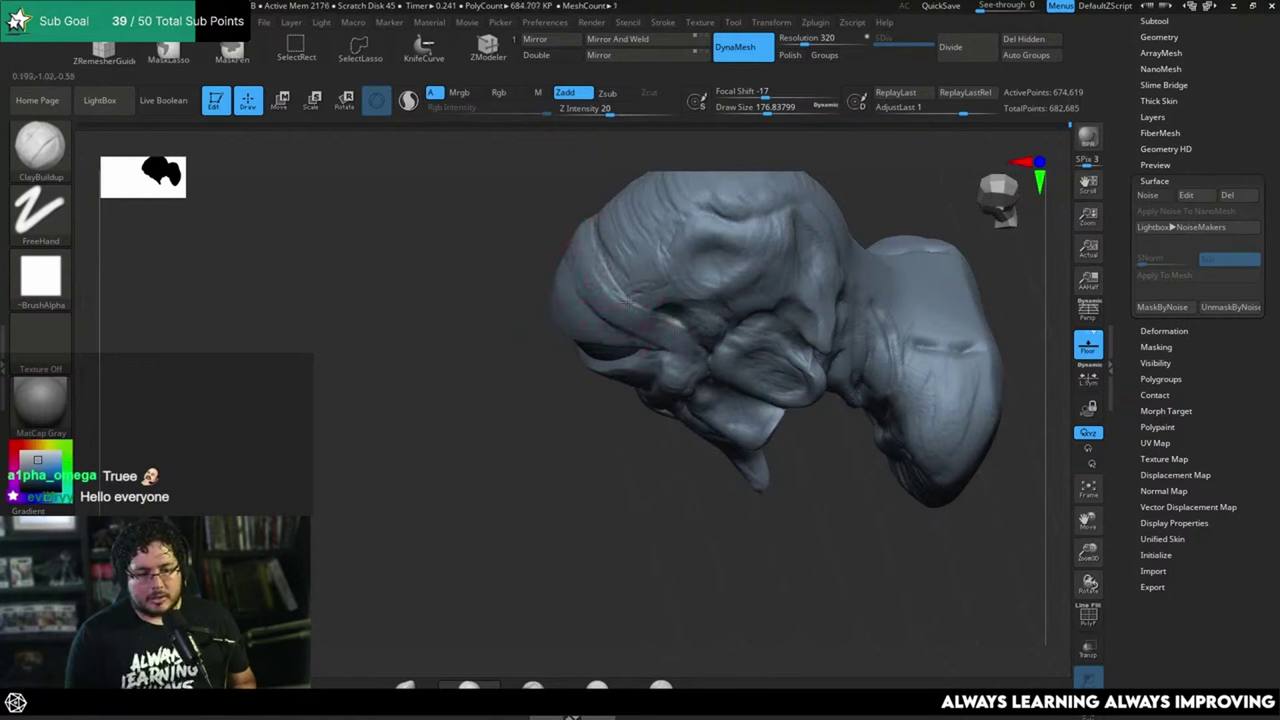
Step: Build up the temple and side of the forehead behind the brow with ClayBuildup at a brush size of about 120
mouse_move(627, 301)
right_mouse_down()
mouse_move(763, 277)
mouse_move(900, 277)
right_mouse_up()
key("space")
left_click_drag(566, 313, 541, 313)
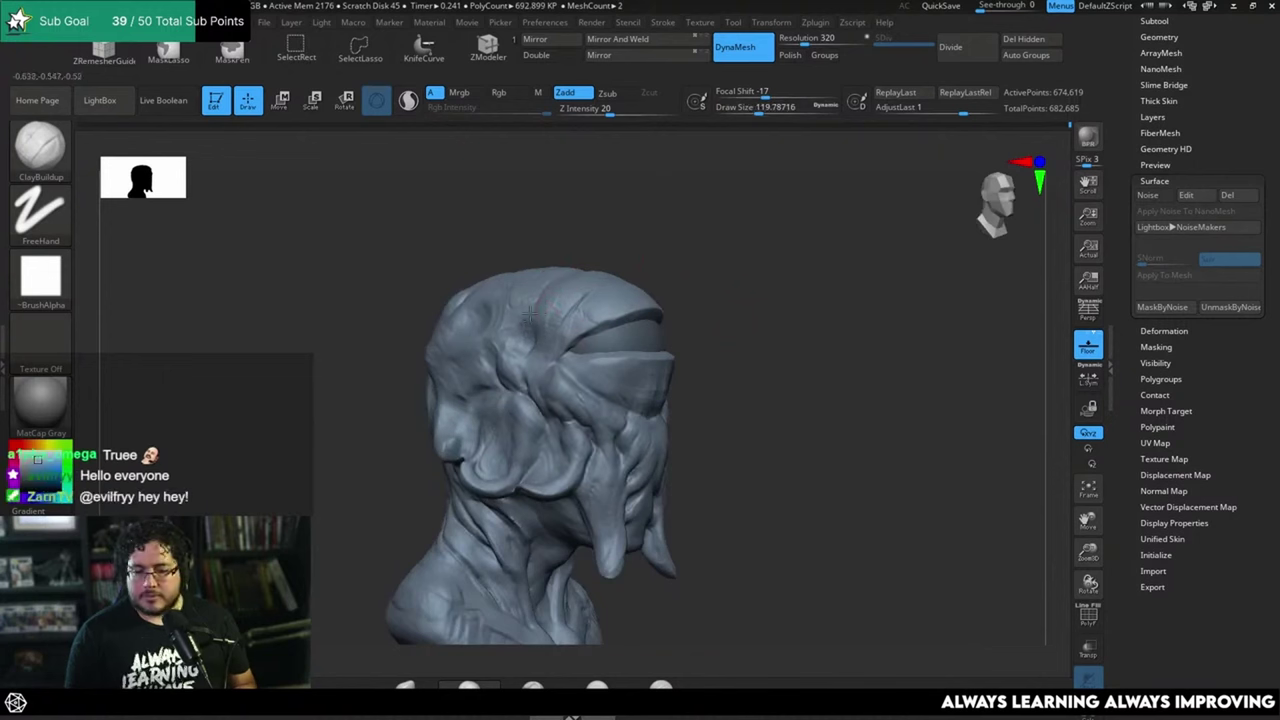
right_click_drag(529, 314, 591, 298, "alt")
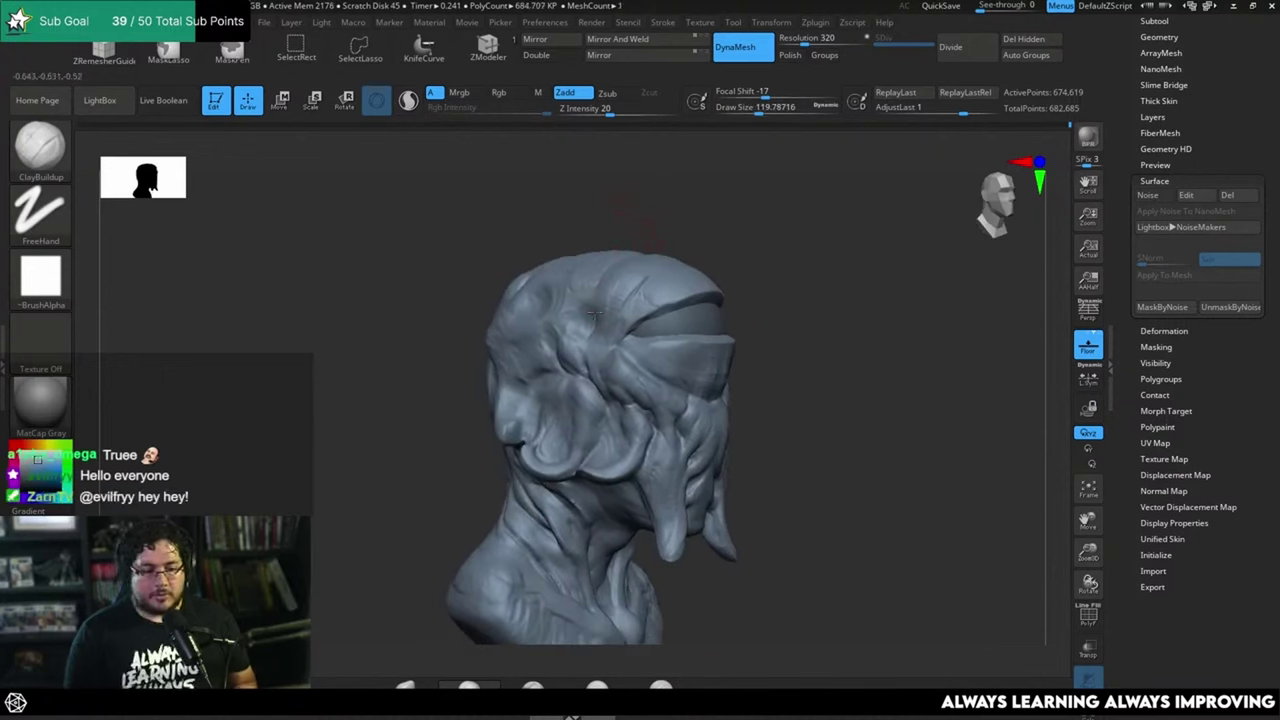
mouse_move(657, 243)
right_mouse_down("alt")
mouse_move(649, 207)
mouse_move(662, 218)
mouse_move(650, 226)
right_mouse_up("alt")
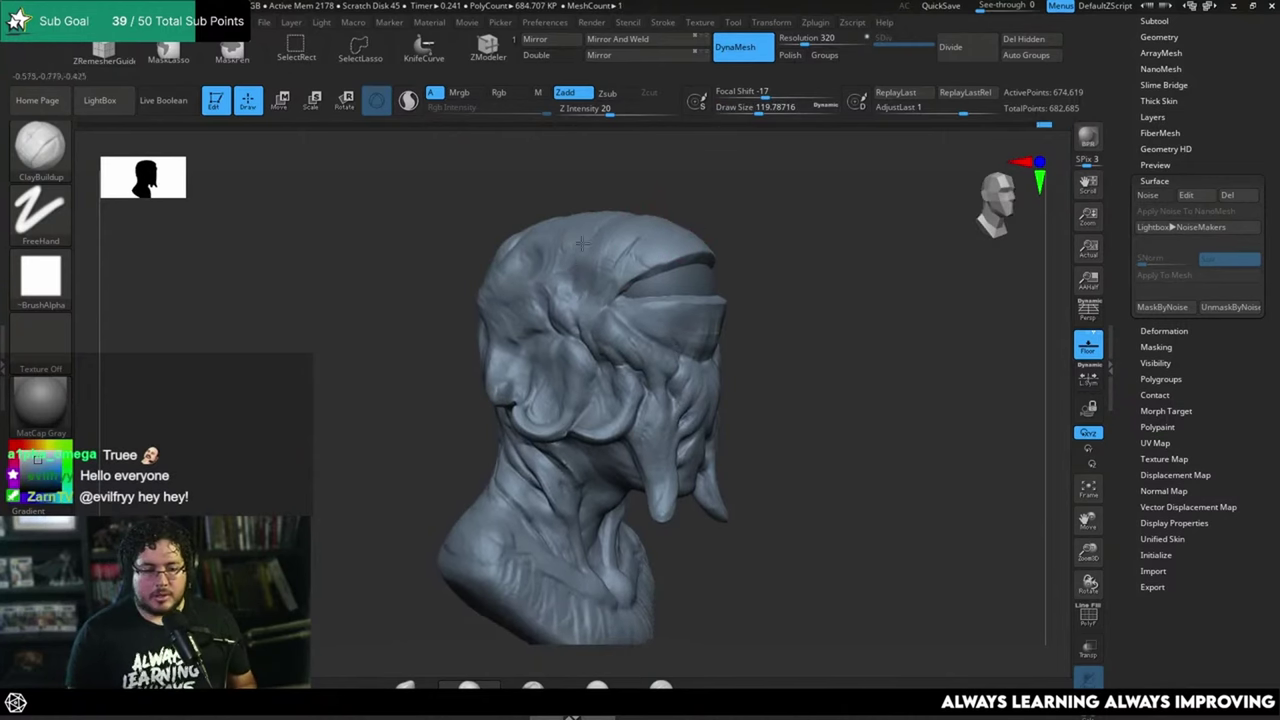
left_click_drag(581, 243, 780, 209)
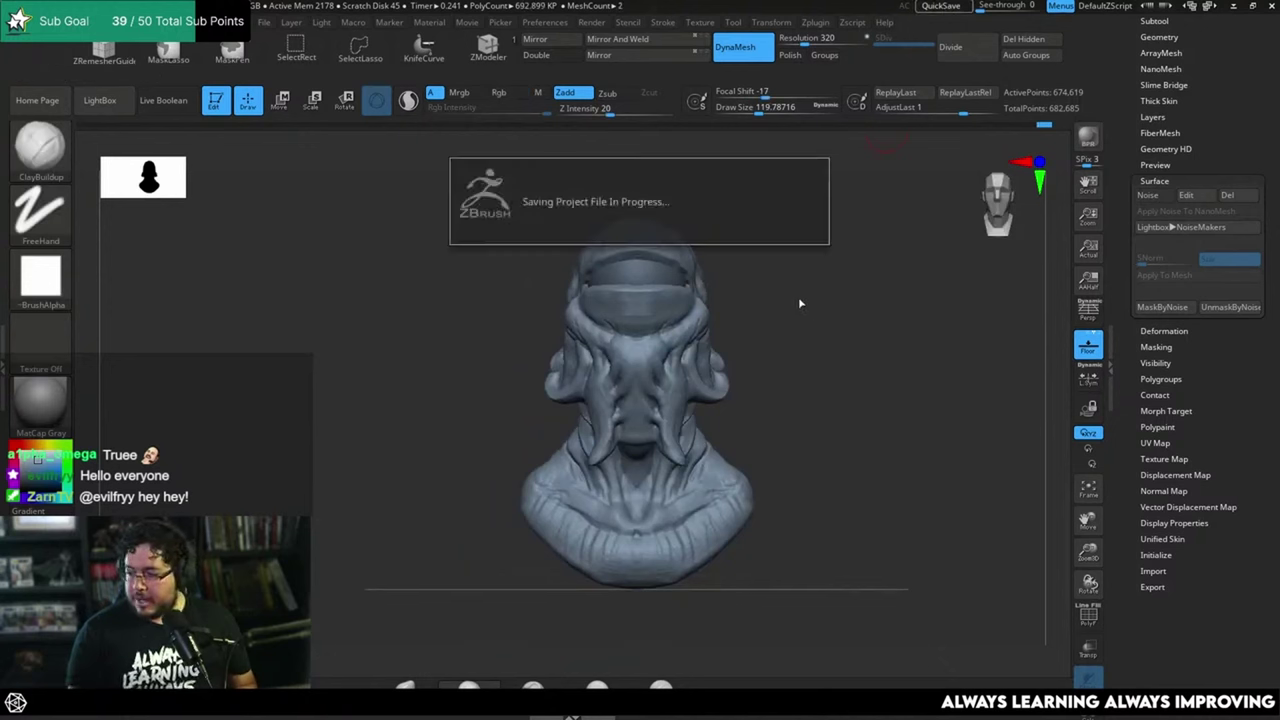
Step: Refine the lower eyelid and the cheek folds beneath it with ClayBuildup at a brush size of about 80
mouse_move(846, 323)
left_mouse_down()
mouse_move(874, 320)
mouse_move(845, 320)
mouse_move(829, 349)
left_mouse_up()
key("space")
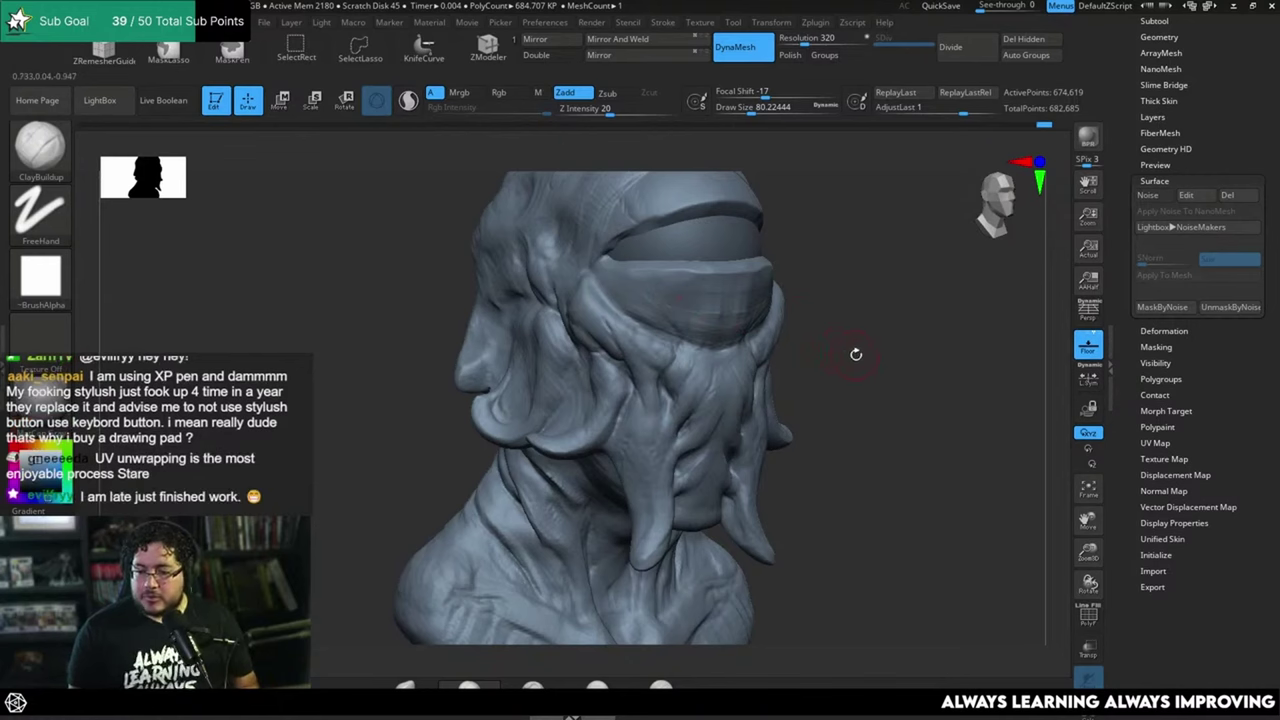
left_click_drag(869, 354, 828, 356)
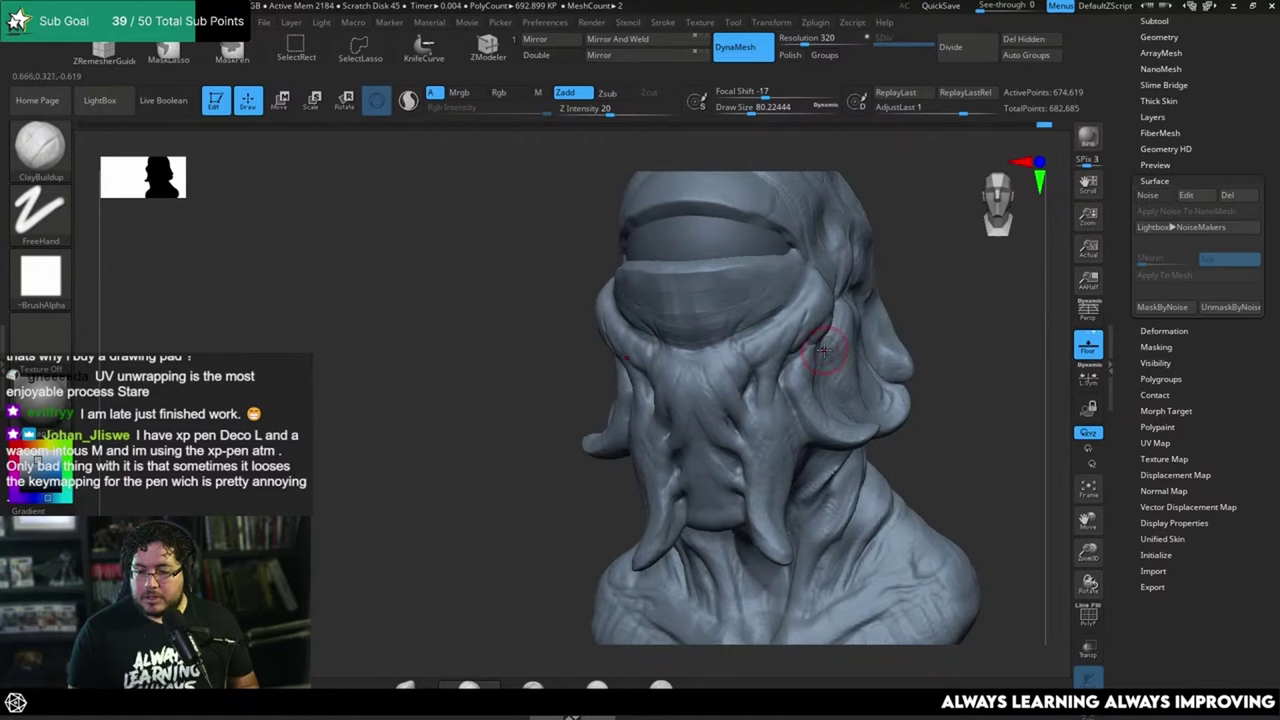
left_click_drag(973, 241, 752, 285)
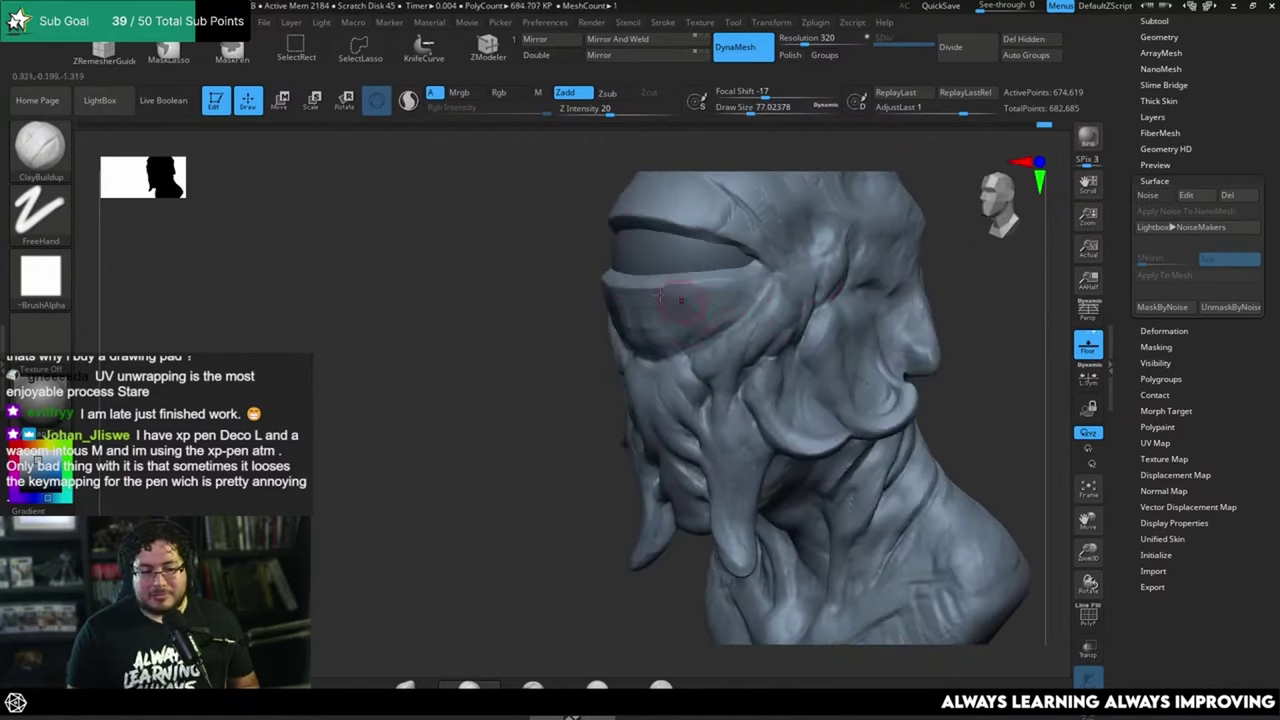
Step: Build up the lower eyelid's rim toward its outer corner with ClayBuildup at a brush size of about 77
right_click_drag(660, 295, 673, 285)
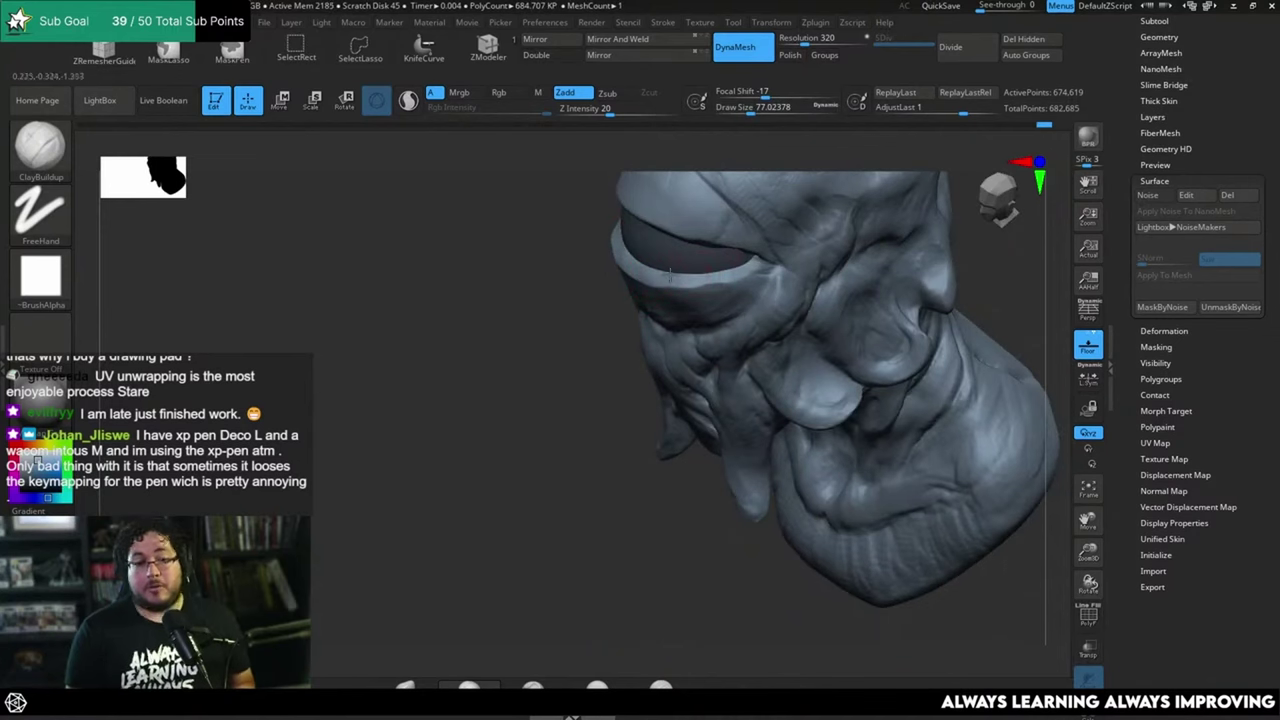
left_click_drag(662, 280, 690, 279)
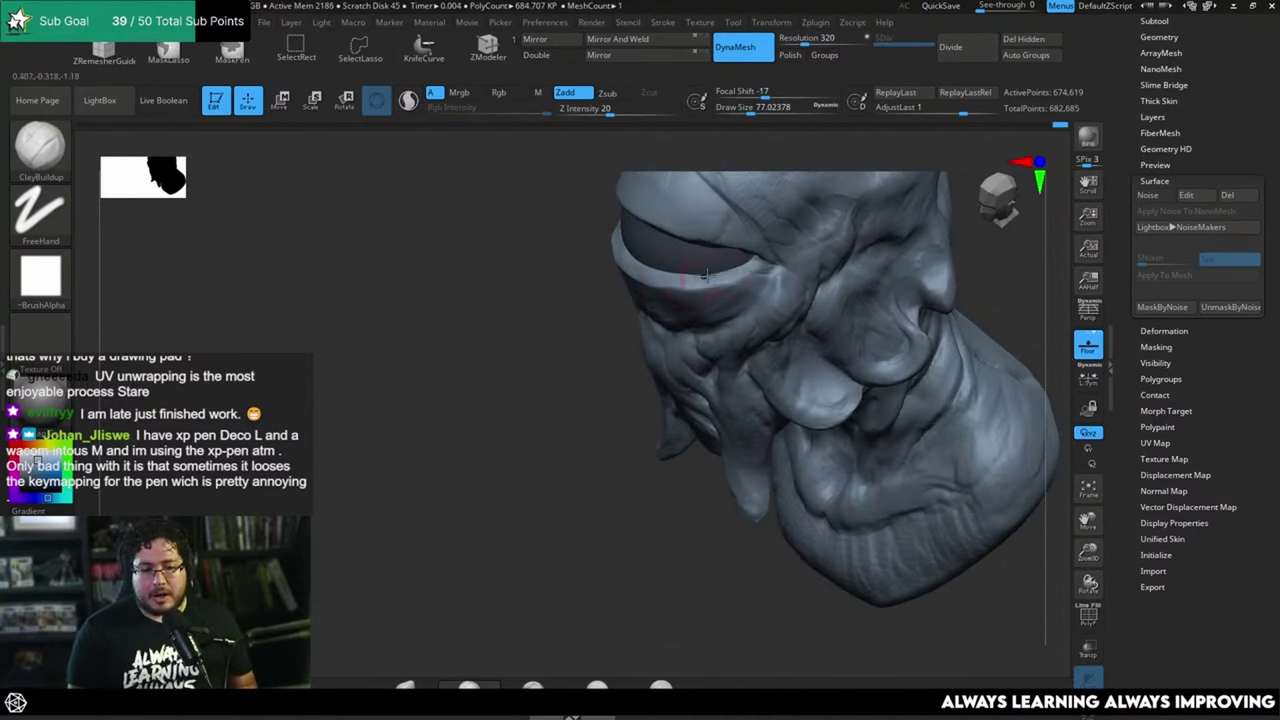
left_click_drag(605, 317, 647, 294)
right_click_drag(647, 294, 737, 286, "shift")
left_click_drag(818, 239, 806, 214)
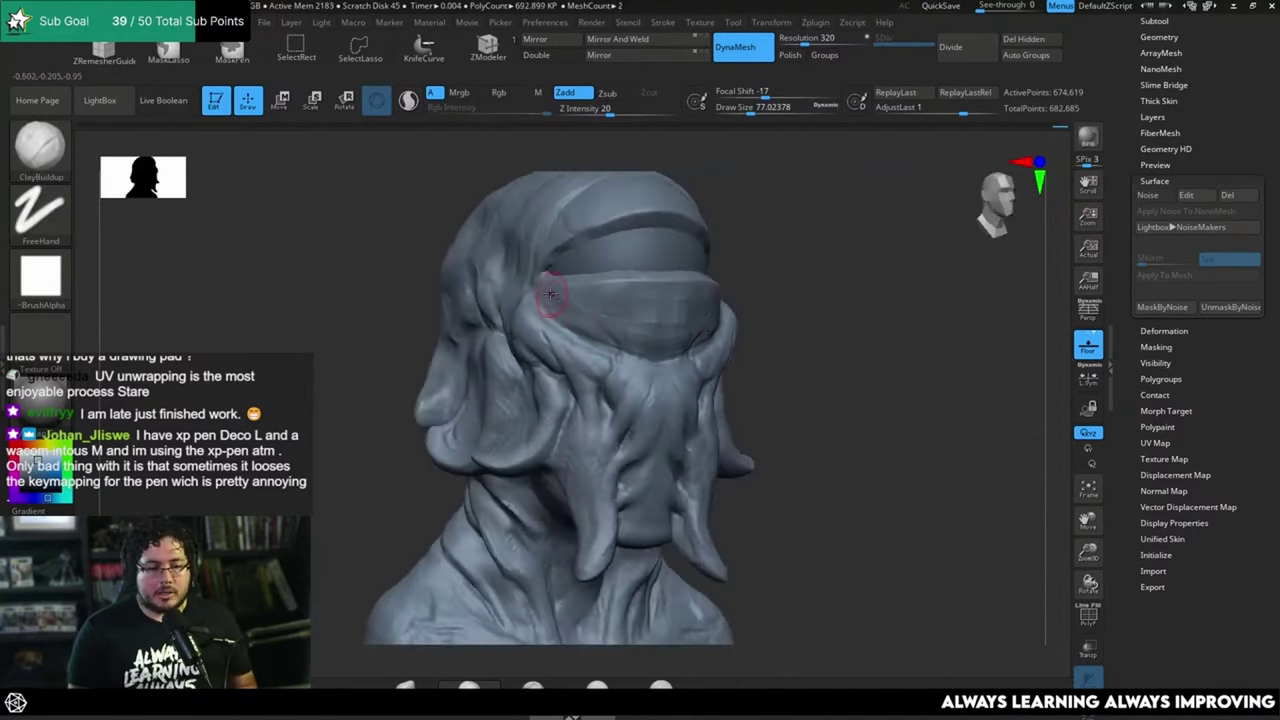
Step: Carve the crease under the upper eyelid toward the eye's outer corner with DamStandard at a brush size of about 56
right_click_drag(640, 282, 706, 206)
key("space")
left_click_drag(548, 268, 530, 268)
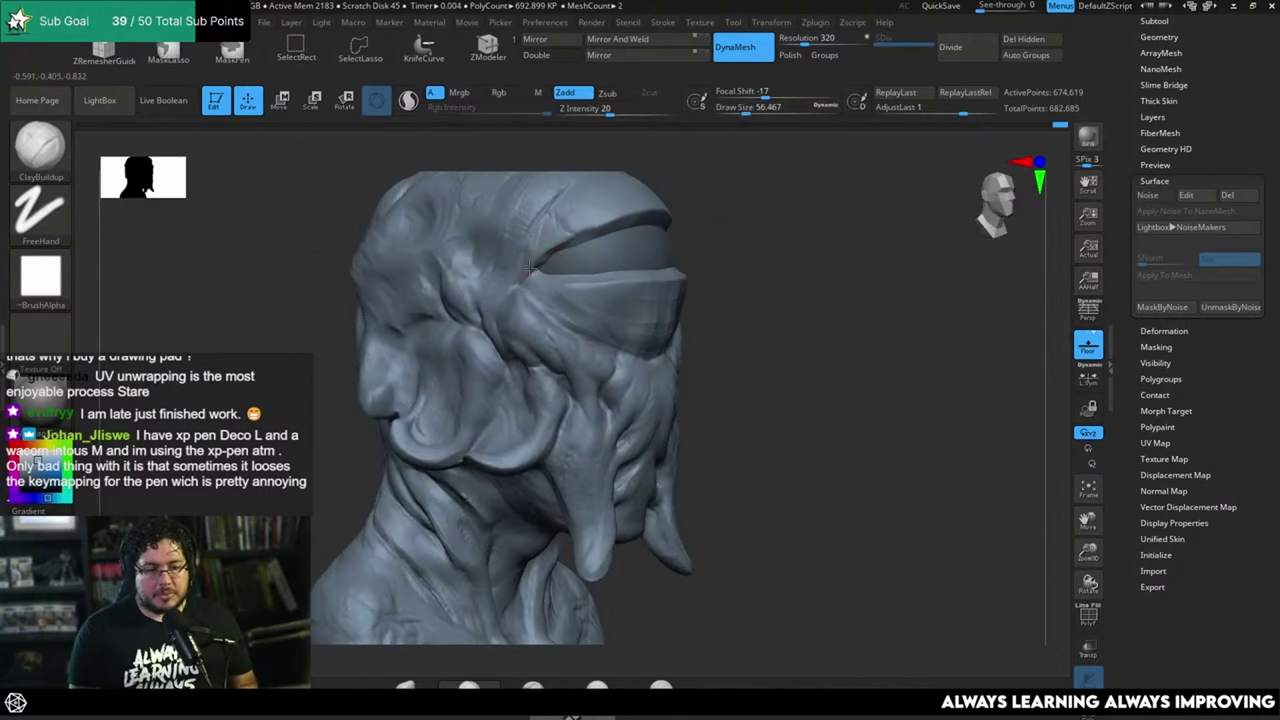
key("b")
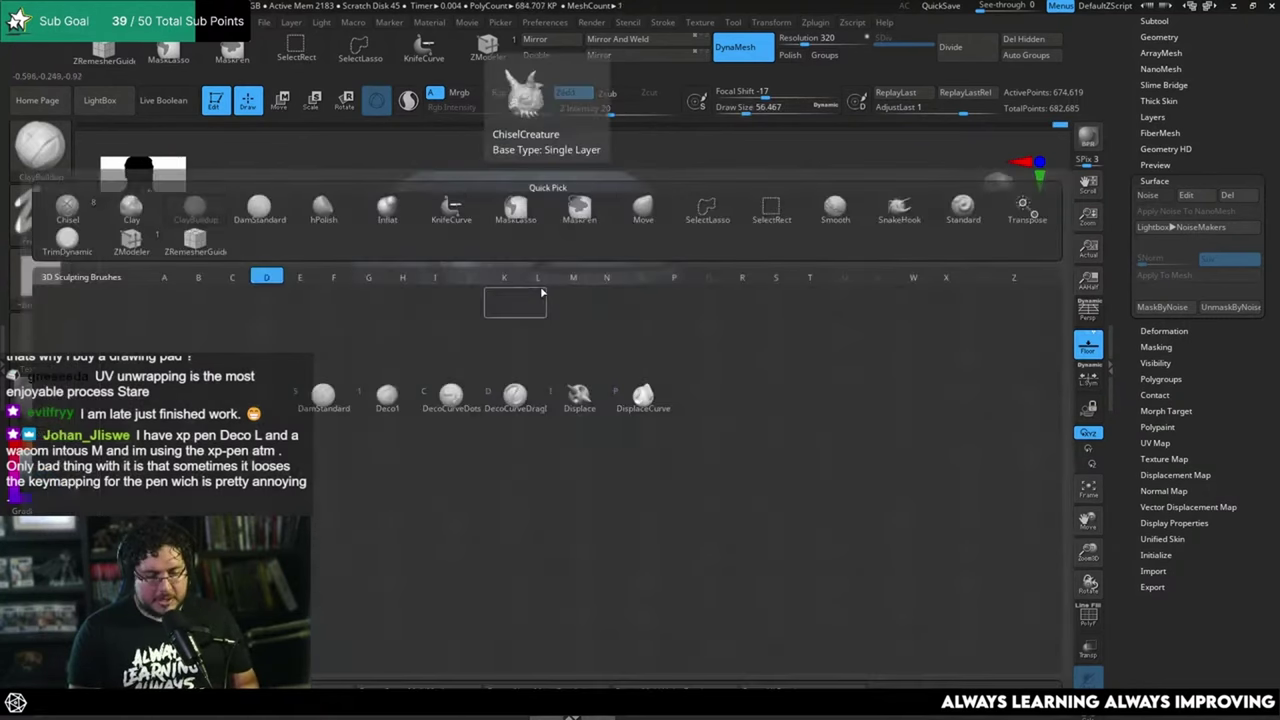
key("d")
key("s")
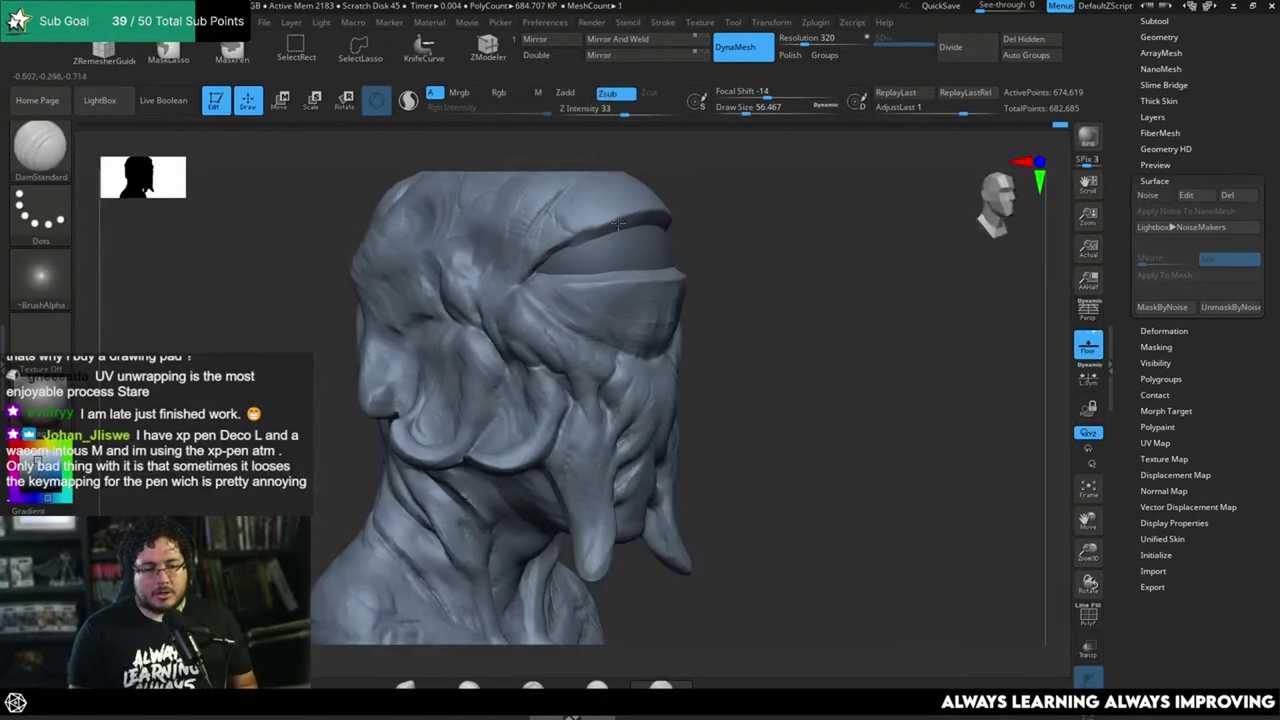
mouse_move(705, 206)
right_mouse_down()
mouse_move(697, 229)
mouse_move(587, 201)
right_mouse_up()
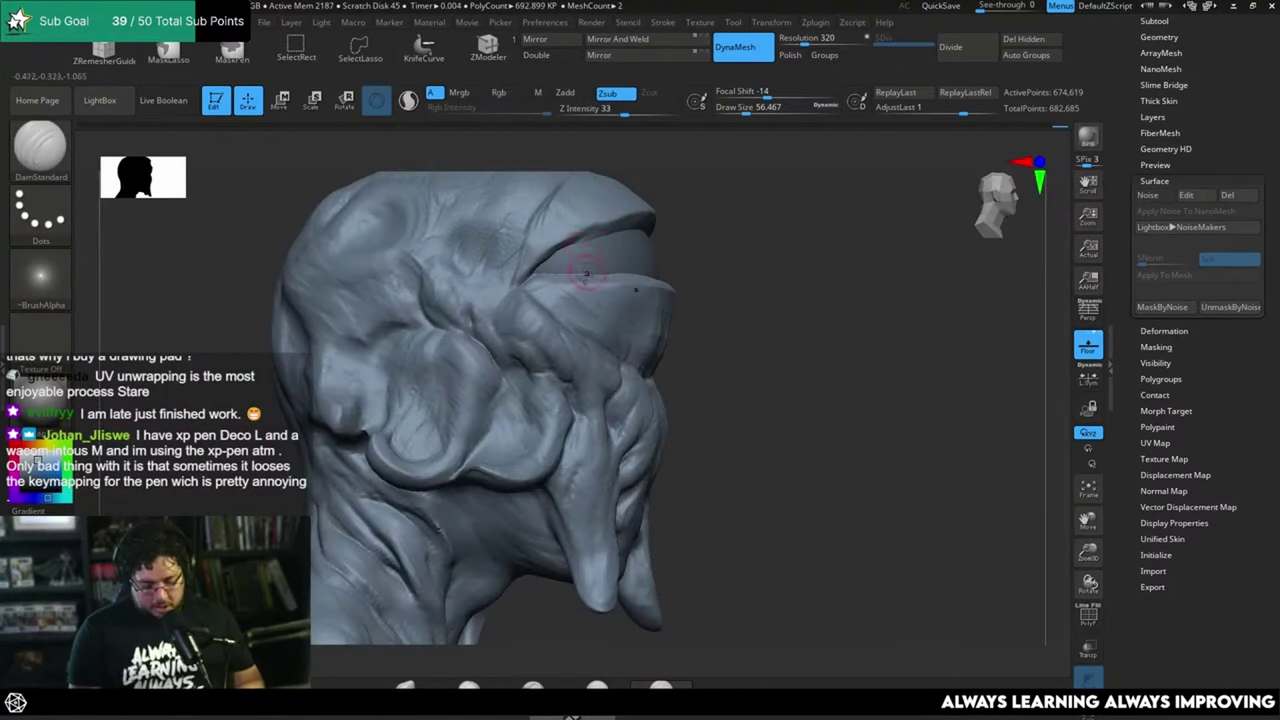
Step: Build up the upper eyelid's edge and the eye's outer corner with ClayBuildup at a brush size of about 56
key("b")
key("c")
key("b")
right_click_drag(684, 229, 574, 244)
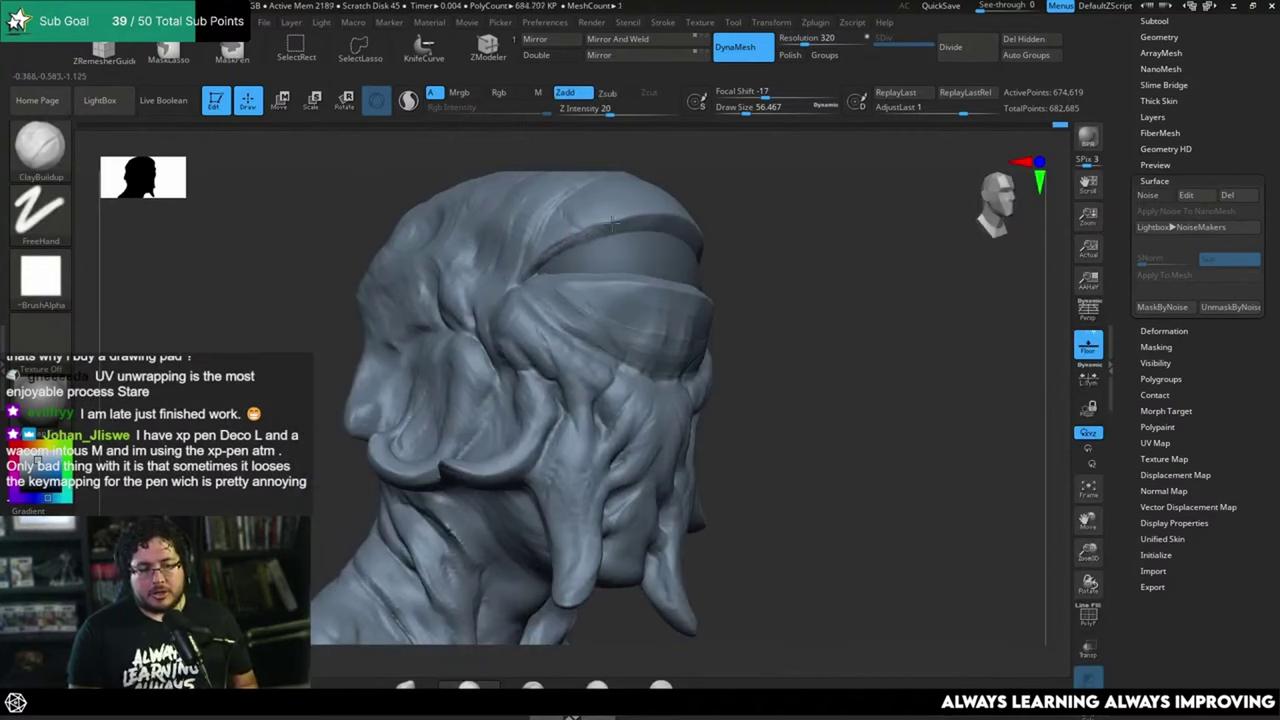
right_click_drag(612, 224, 548, 268)
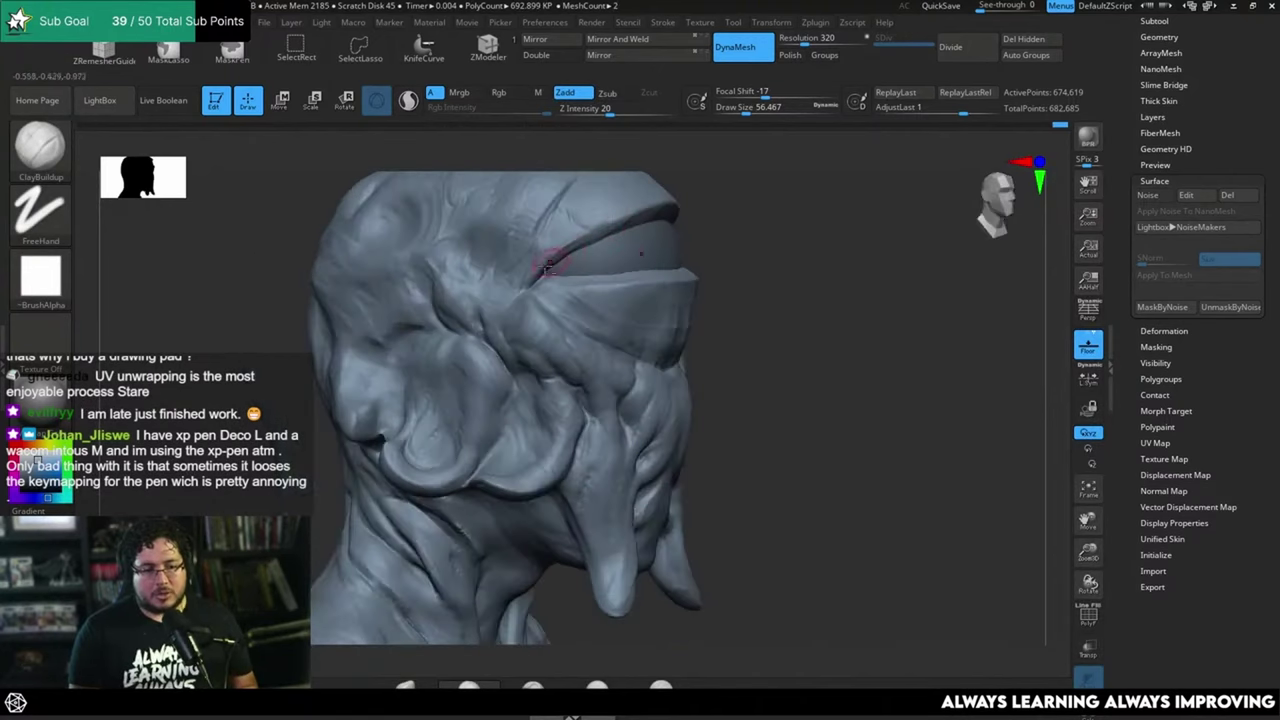
mouse_move(726, 191)
right_mouse_down()
mouse_move(786, 254)
mouse_move(769, 249)
mouse_move(782, 277)
mouse_move(771, 314)
mouse_move(848, 318)
right_mouse_up()
Step: Add skin folds at the back of the head behind the side flap with ClayBuildup at a brush size of about 62
right_click_drag(317, 474, 334, 457)
key("space")
mouse_move(365, 336)
left_mouse_down()
mouse_move(357, 344)
mouse_move(284, 306)
left_mouse_up()
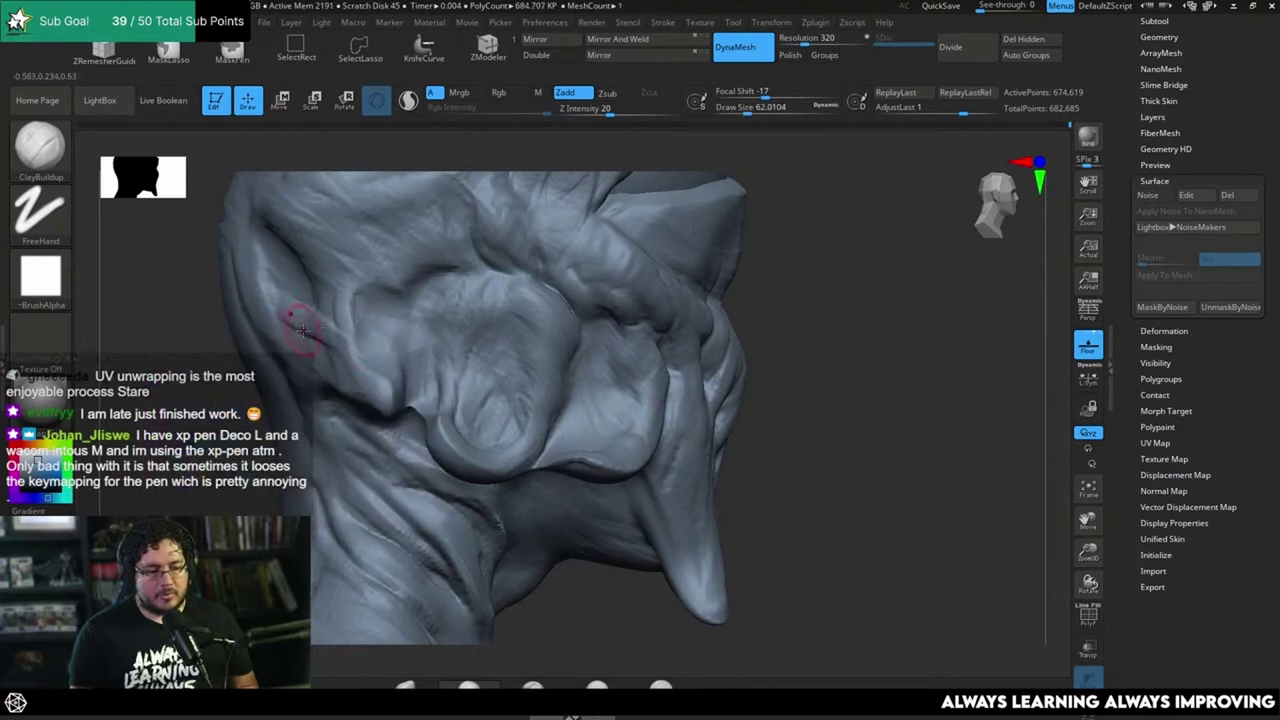
left_click_drag(320, 347, 278, 300)
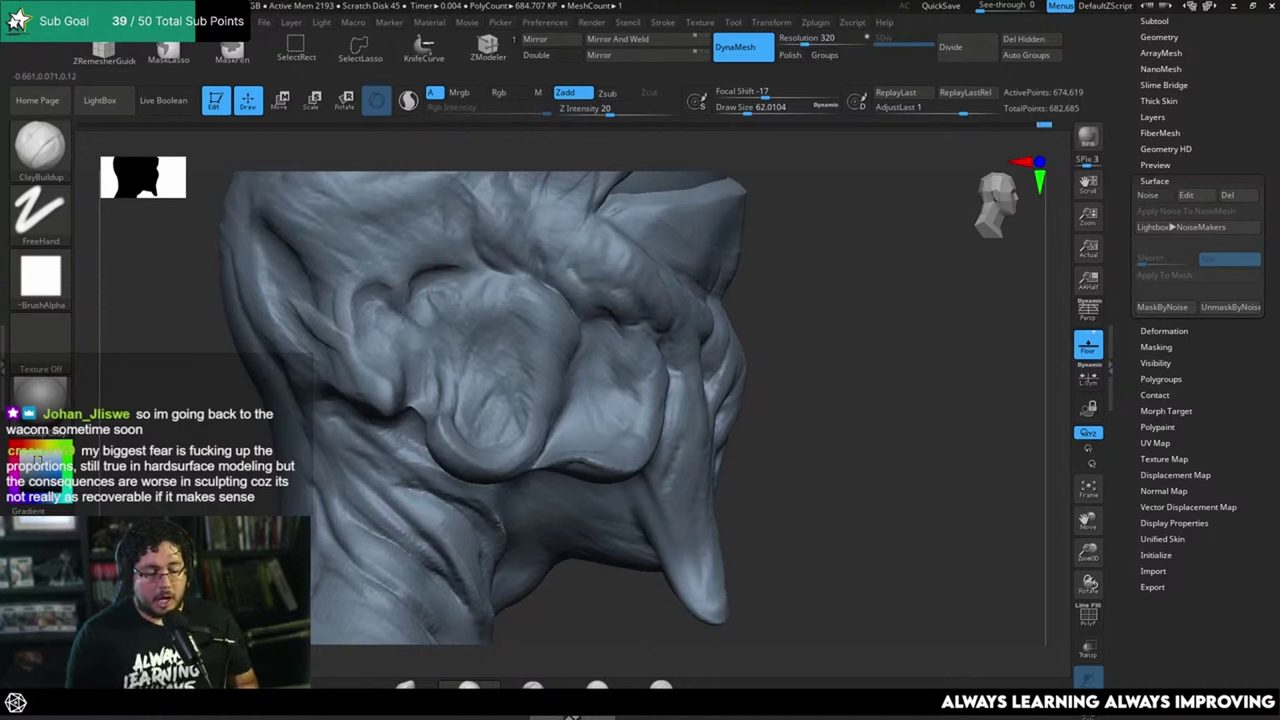
Step: Build up the skin folds on the side of the head above the side flap with ClayBuildup at a brush size of about 62
left_click_drag(826, 285, 848, 382, "alt")
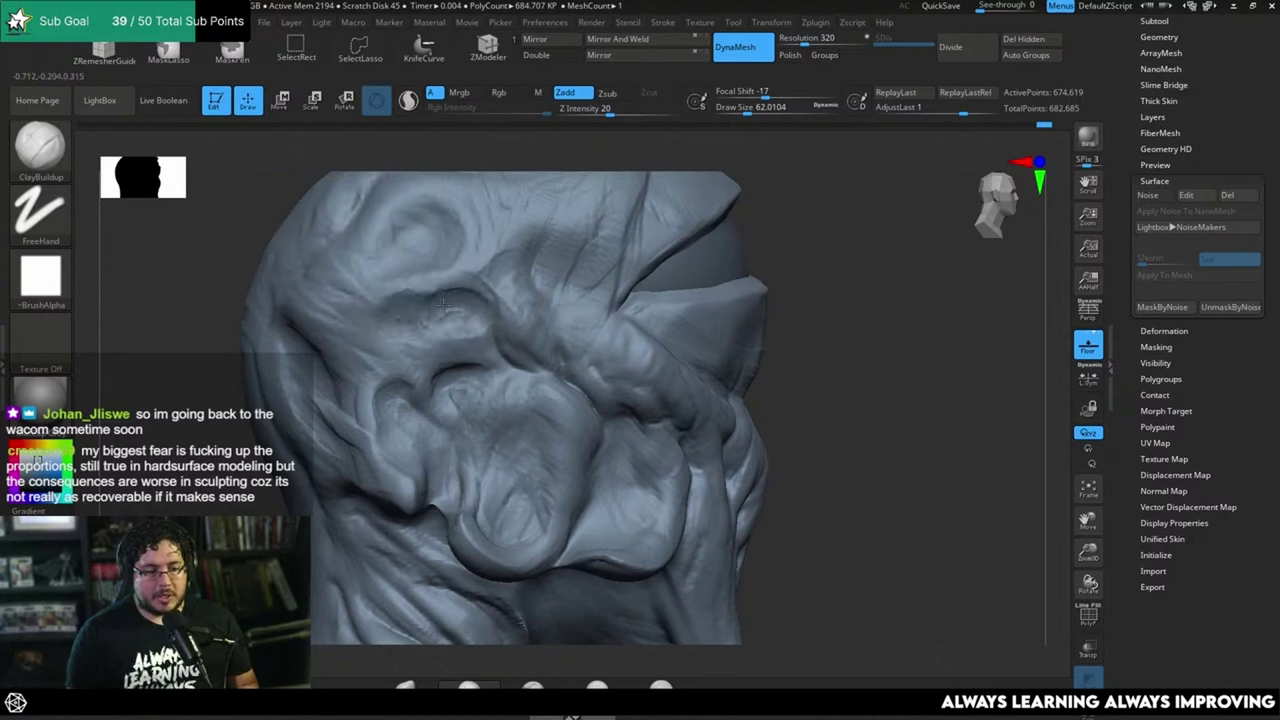
mouse_move(443, 305)
left_mouse_down()
mouse_move(382, 316)
mouse_move(458, 329)
mouse_move(397, 341)
left_mouse_up()
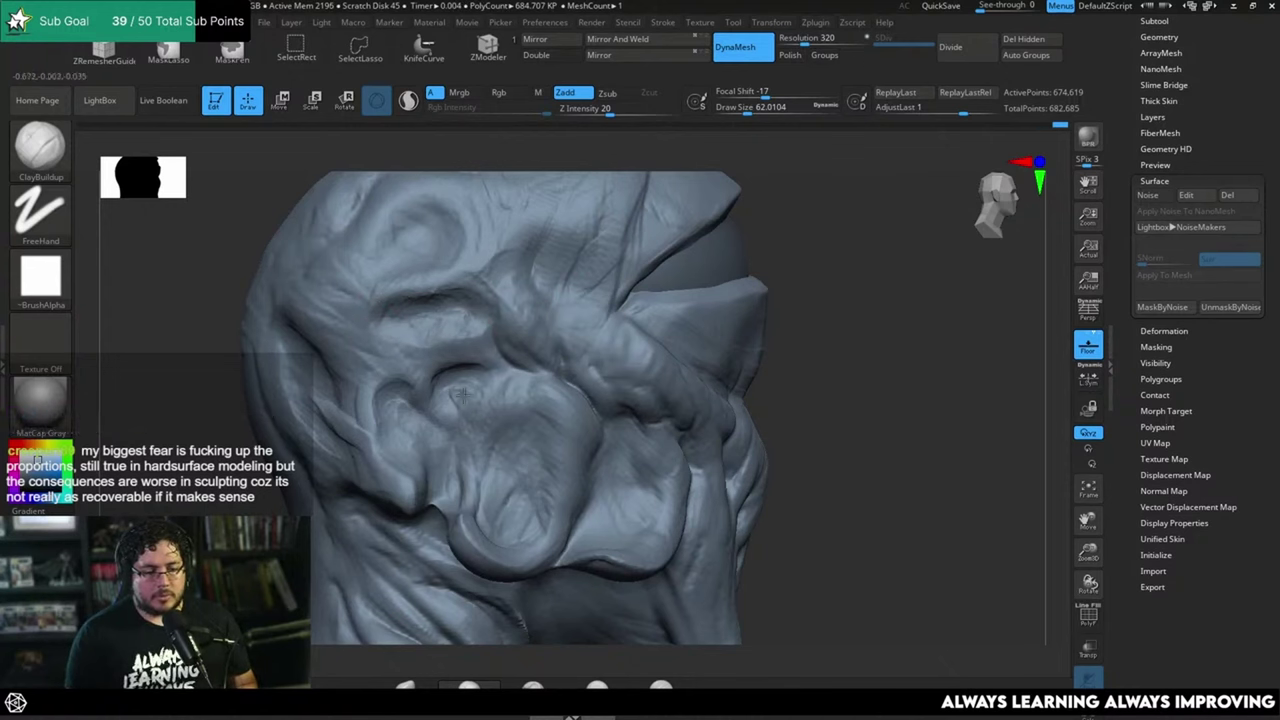
mouse_move(817, 373)
left_mouse_down()
mouse_move(813, 259)
mouse_move(769, 291)
mouse_move(797, 314)
mouse_move(800, 370)
left_mouse_up()
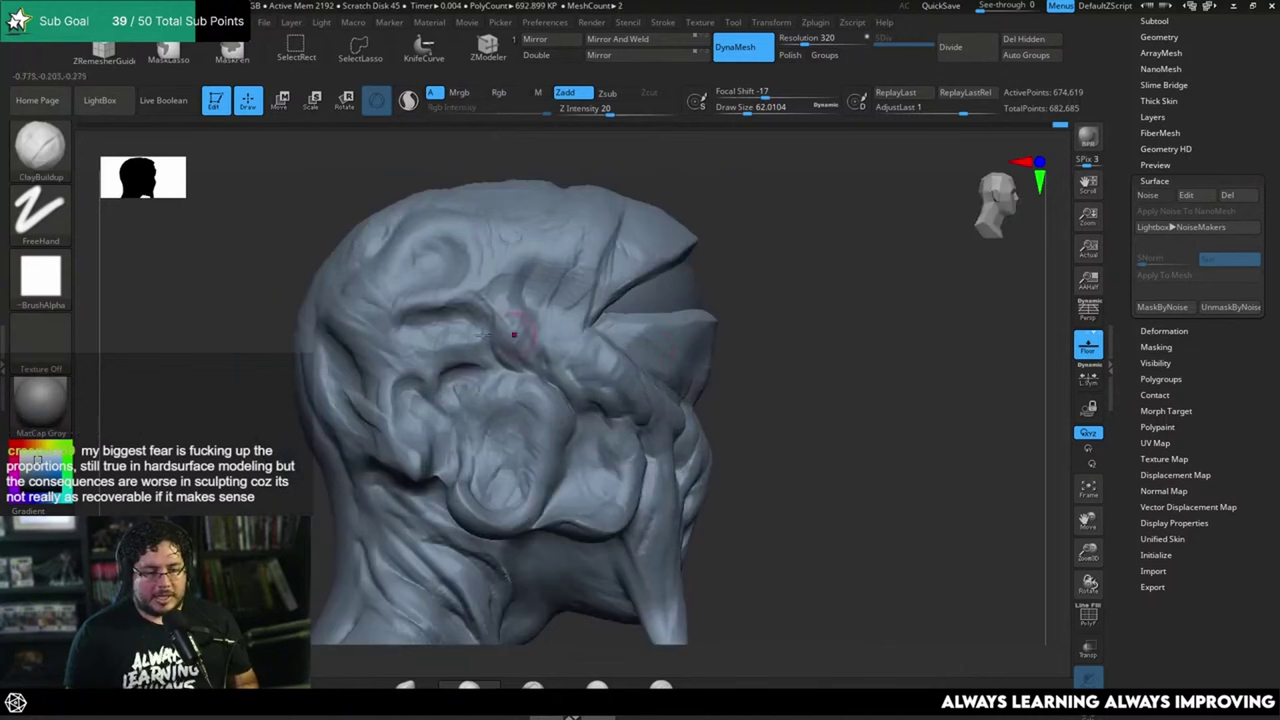
key("space")
left_click_drag(396, 318, 402, 318)
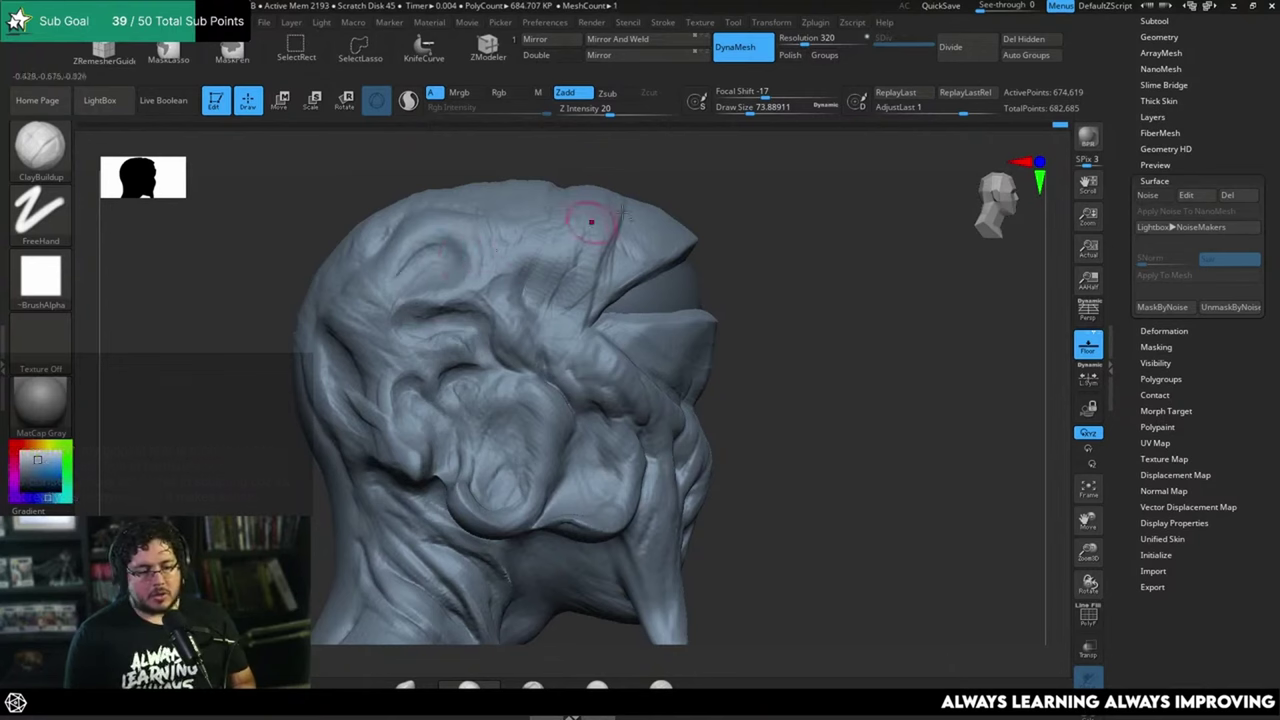
Step: Check the whole bust's silhouette from the side and front with the Flat Color material
left_click_drag(652, 200, 492, 149, "alt")
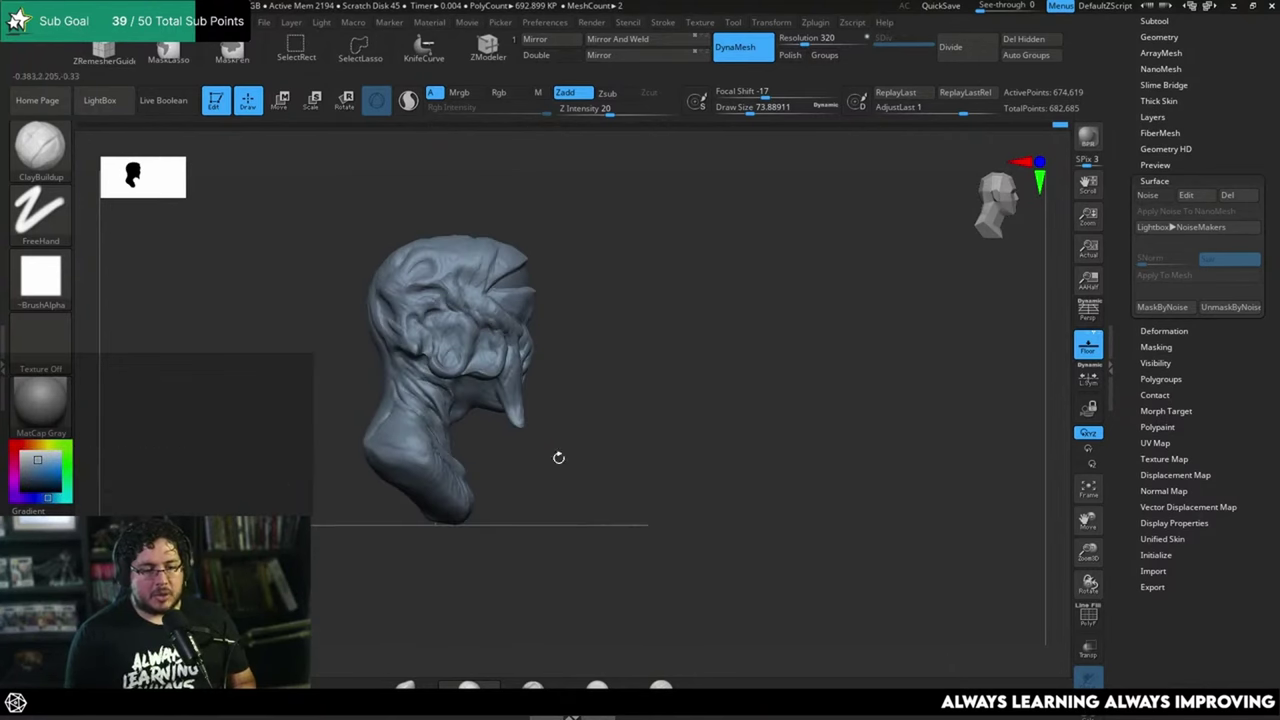
mouse_move(558, 457)
right_mouse_down()
mouse_move(590, 305)
mouse_move(577, 289)
mouse_move(520, 268)
mouse_move(214, 319)
right_mouse_up()
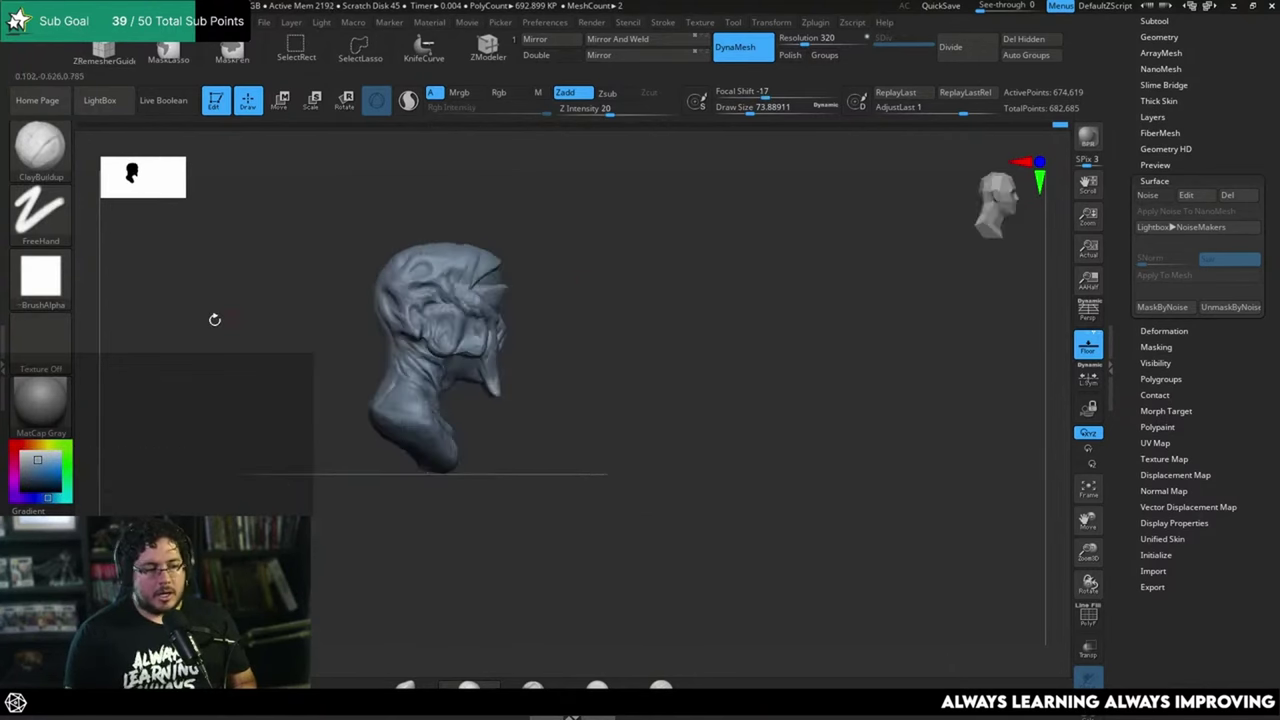
key("f")
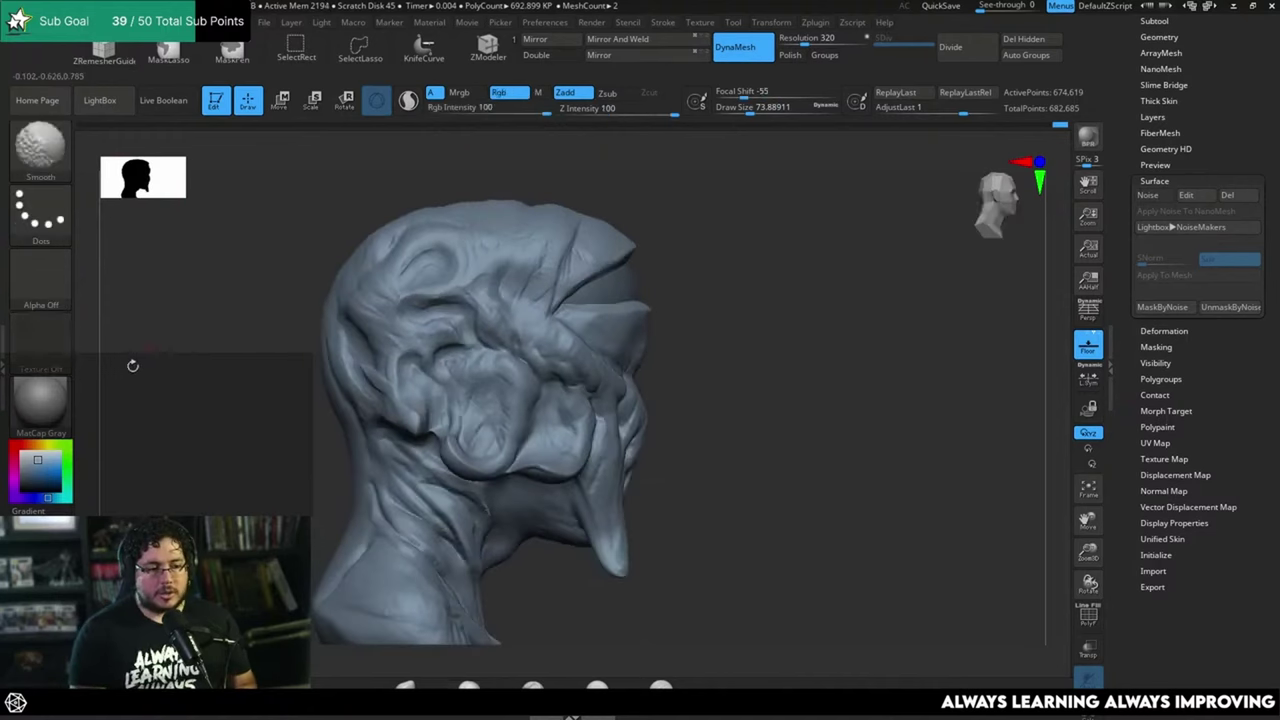
left_click(40, 400)
left_click(178, 431)
mouse_move(178, 431)
right_mouse_down()
mouse_move(226, 457)
mouse_move(473, 372)
mouse_move(450, 262)
right_mouse_up()
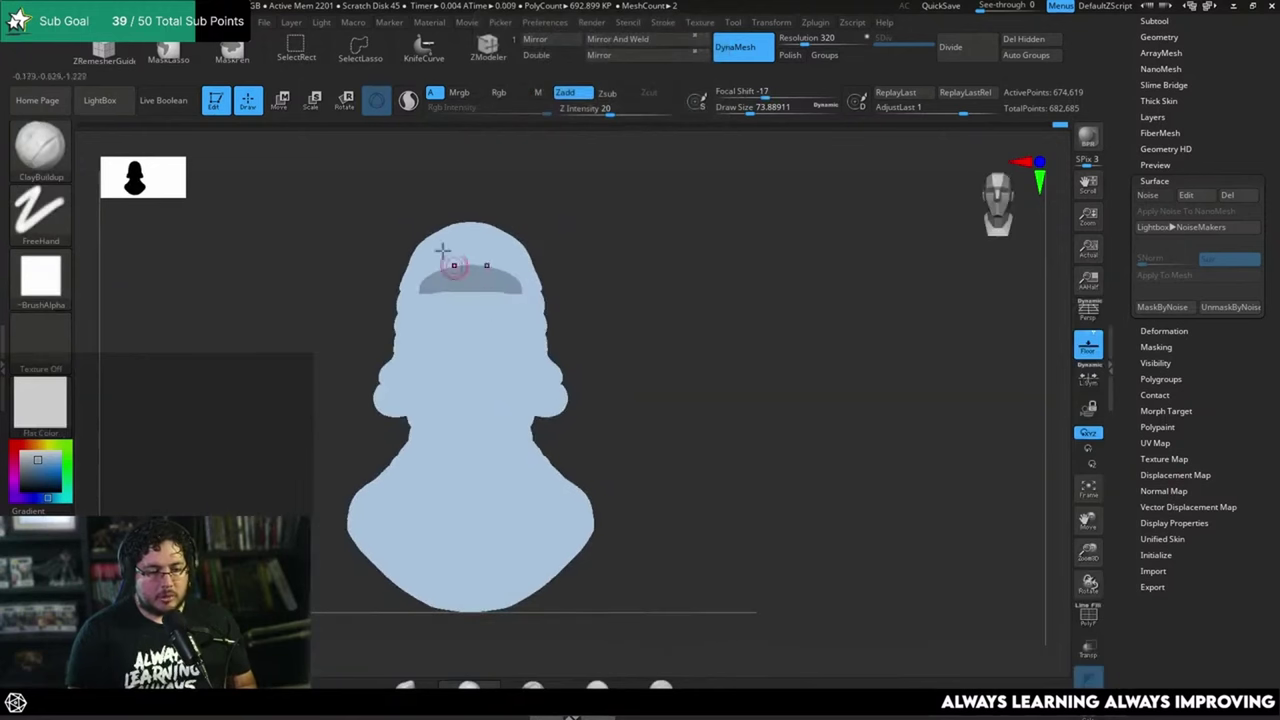
Step: Apply the BasicMaterial shading to the bust
left_click(40, 275)
left_click(45, 410)
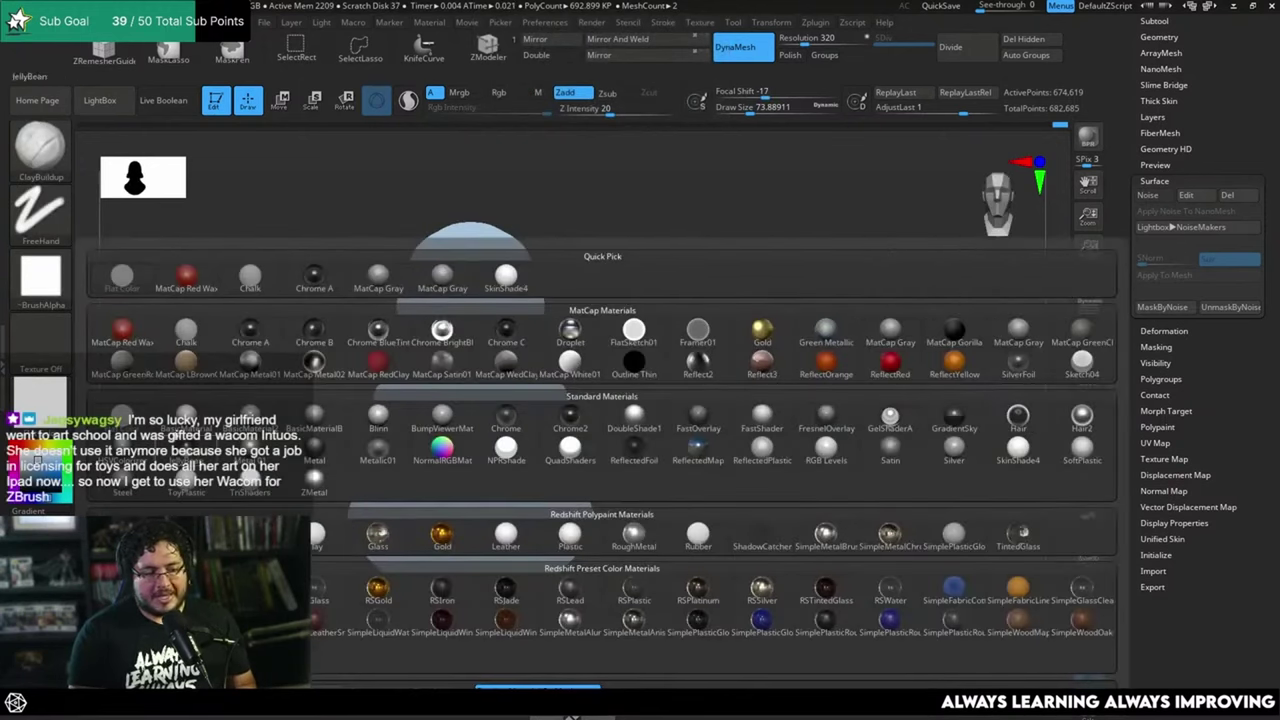
left_click(186, 420)
mouse_move(275, 425)
right_mouse_down()
mouse_move(625, 299)
mouse_move(480, 308)
mouse_move(686, 297)
mouse_move(590, 235)
mouse_move(600, 225)
right_mouse_up()
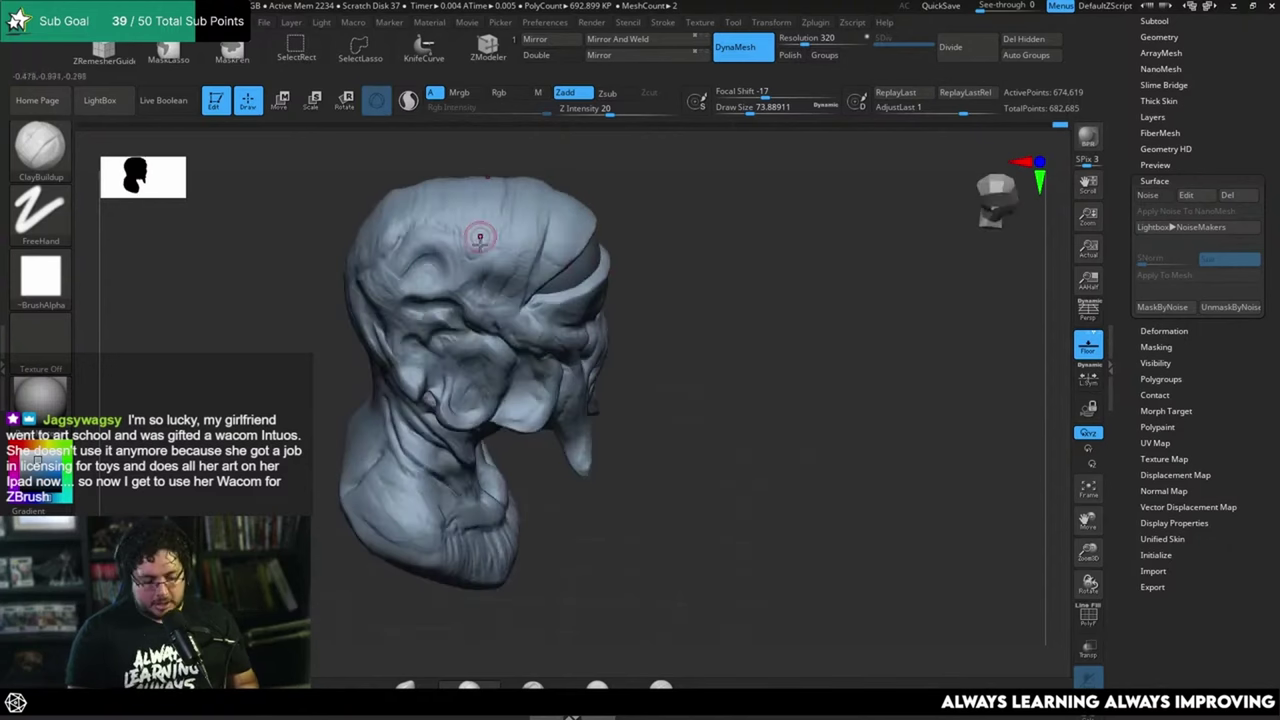
Step: Carve creases between the folds on the upper side of the head with DamStandard at a brush size of about 97
key("b")
key("d")
key("s")
key("space")
left_click_drag(457, 263, 462, 263)
right_click_drag(530, 205, 496, 224)
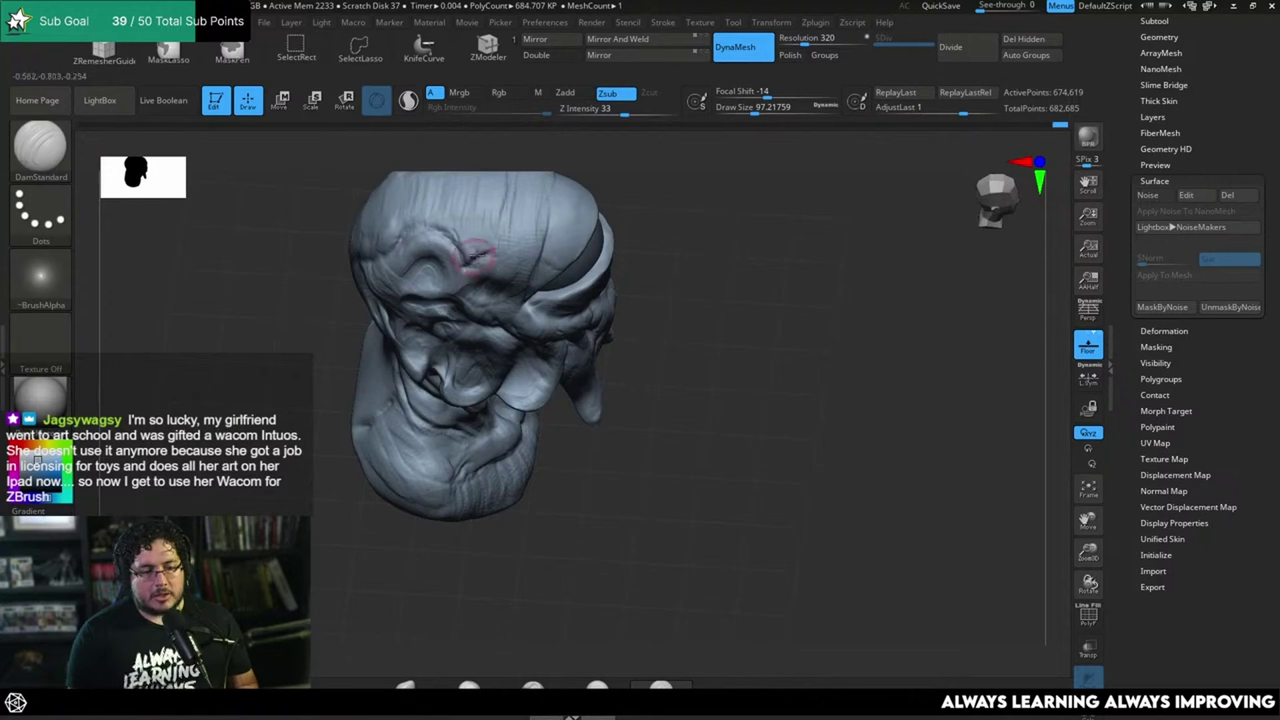
right_click_drag(613, 238, 512, 255)
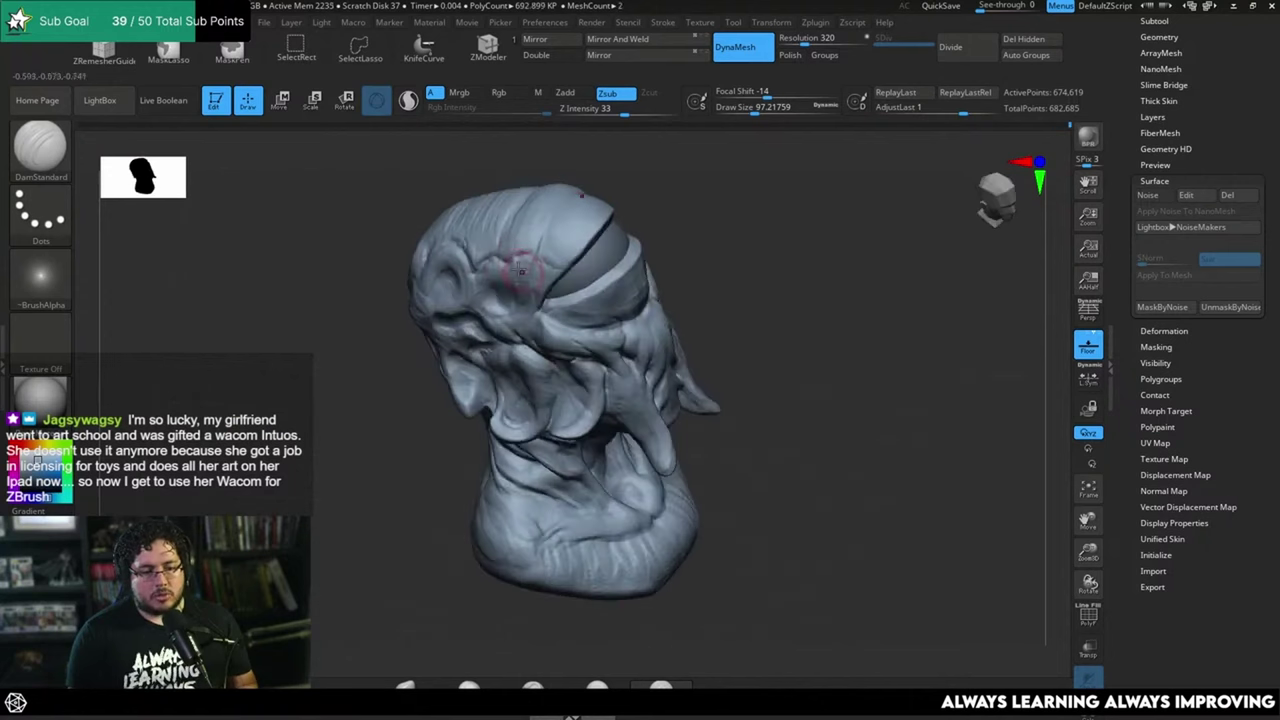
mouse_move(685, 257)
right_mouse_down()
mouse_move(572, 250)
mouse_move(700, 226)
mouse_move(682, 260)
right_mouse_up()
Step: Smooth the underside of the side flap at a brush size of about 37
key("bracketleft")
key("bracketleft")
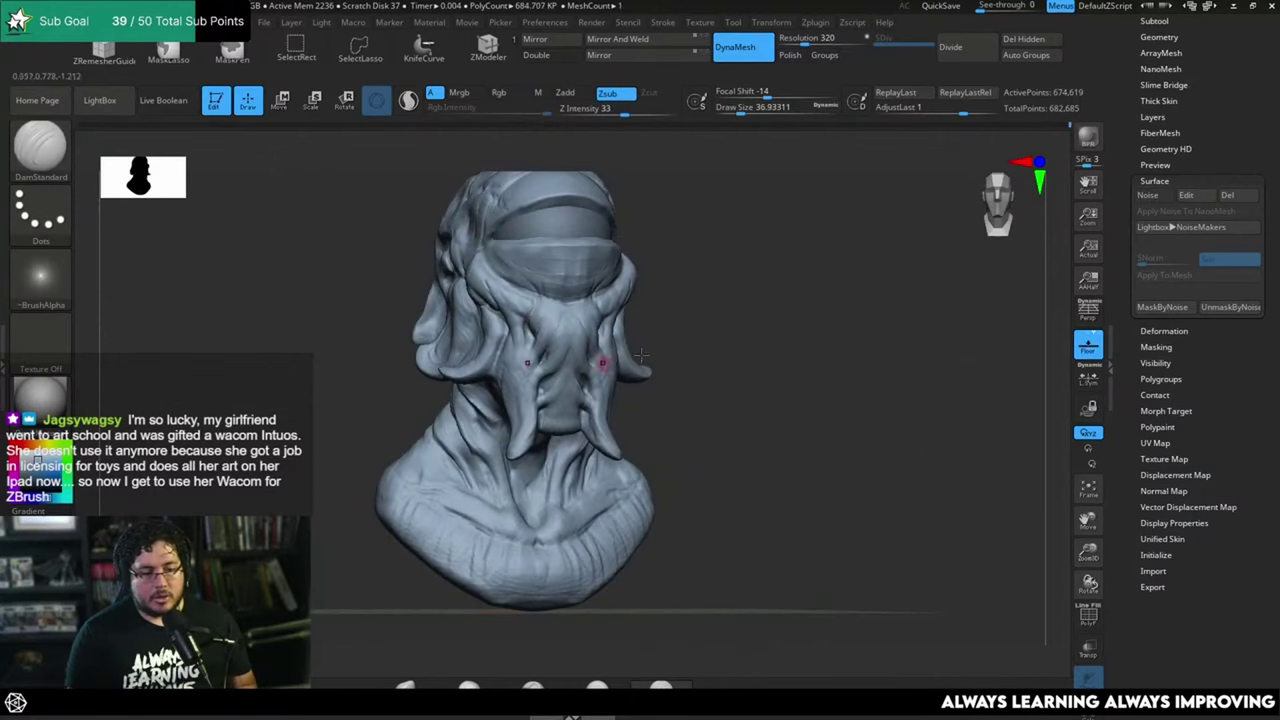
mouse_move(640, 354)
right_mouse_down()
mouse_move(677, 291)
mouse_move(860, 217)
mouse_move(600, 280)
right_mouse_up()
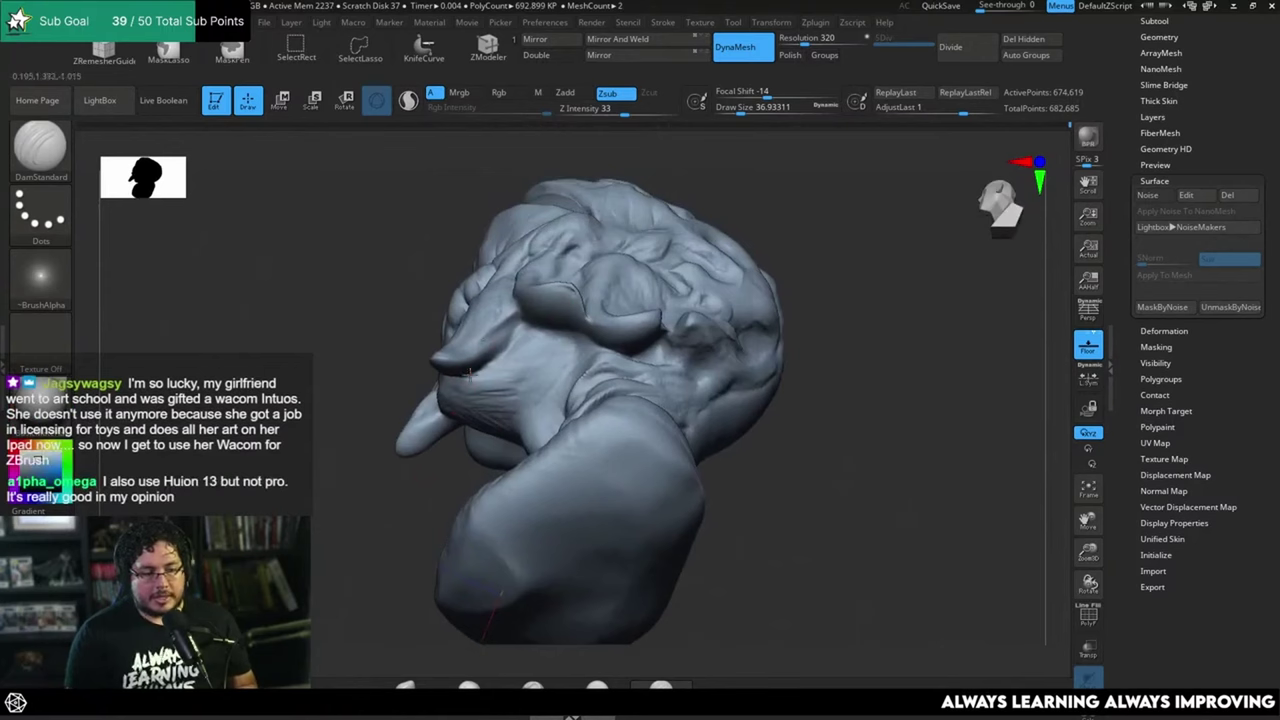
mouse_move(487, 316)
right_mouse_down()
mouse_move(590, 335)
mouse_move(650, 325)
mouse_move(731, 389)
mouse_move(716, 388)
mouse_move(729, 317)
mouse_move(600, 270)
right_mouse_up()
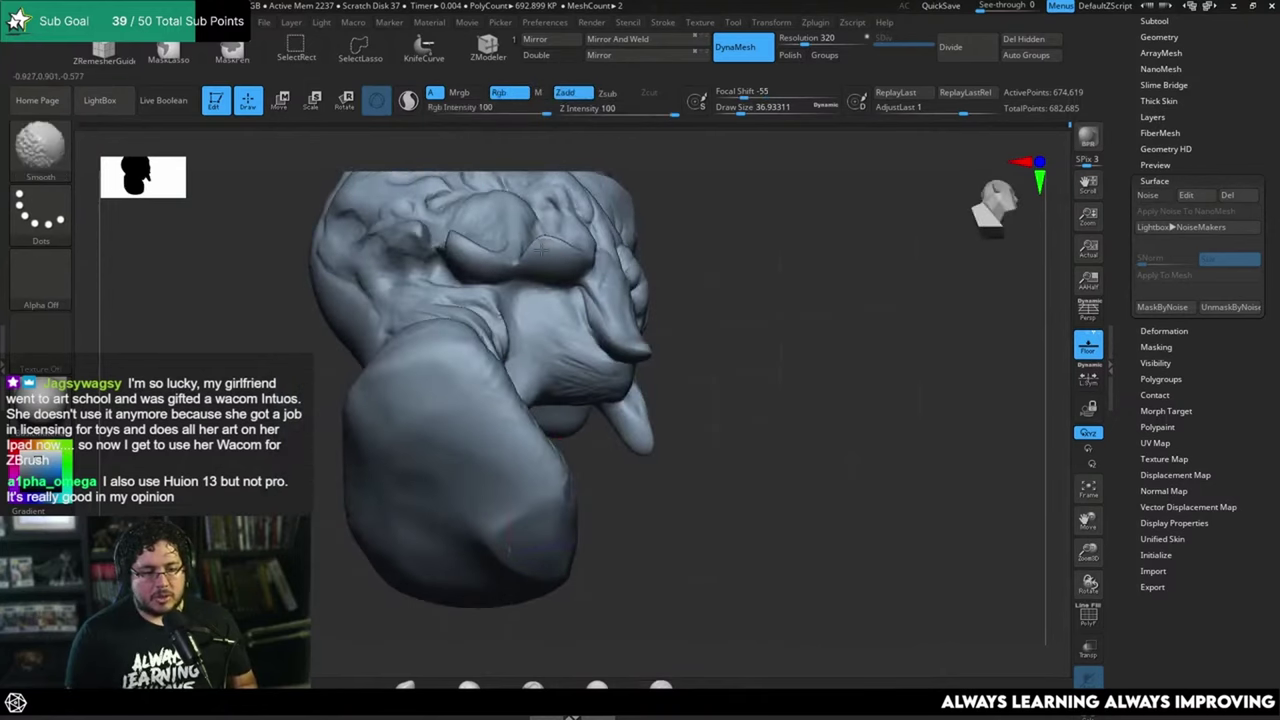
left_click_drag(542, 251, 556, 244, "shift")
right_click_drag(739, 323, 663, 332)
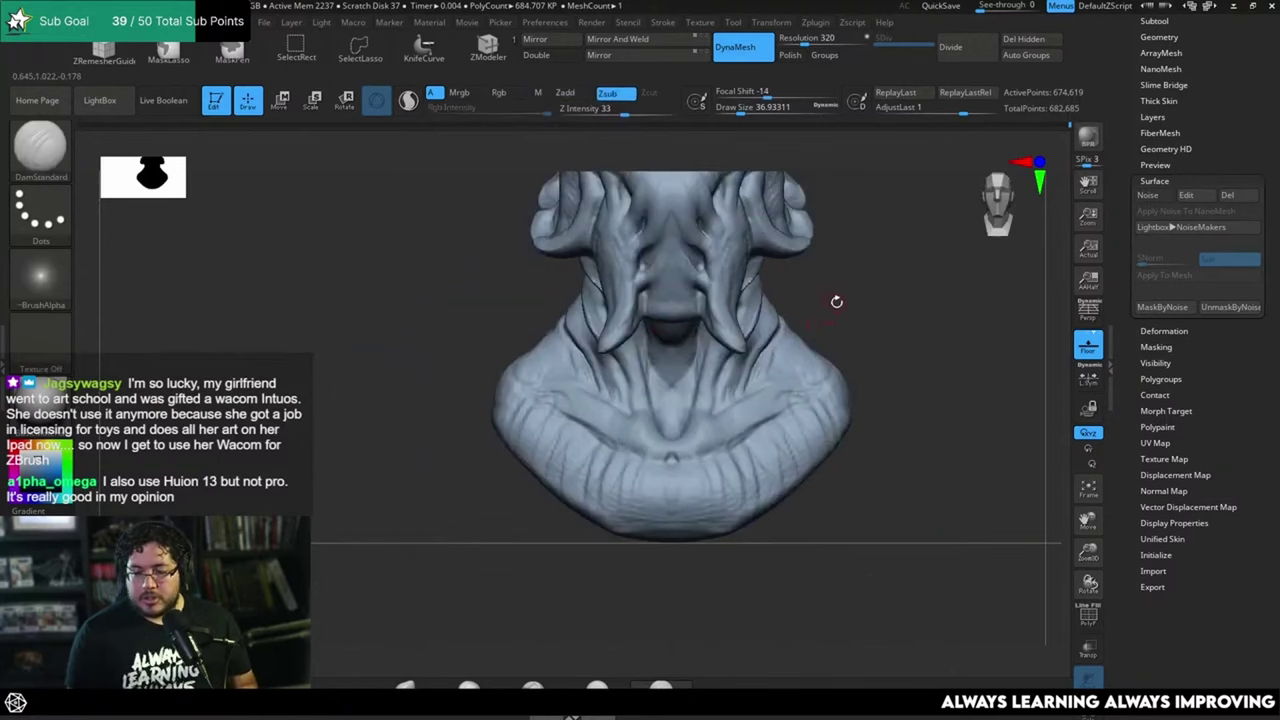
Step: Pull the cheek horns' tips outward and reshape their curve with the Move brush at a brush size of about 172
mouse_move(837, 302)
right_mouse_down("ctrl")
mouse_move(854, 294)
mouse_move(822, 334)
right_mouse_up("ctrl")
key("b")
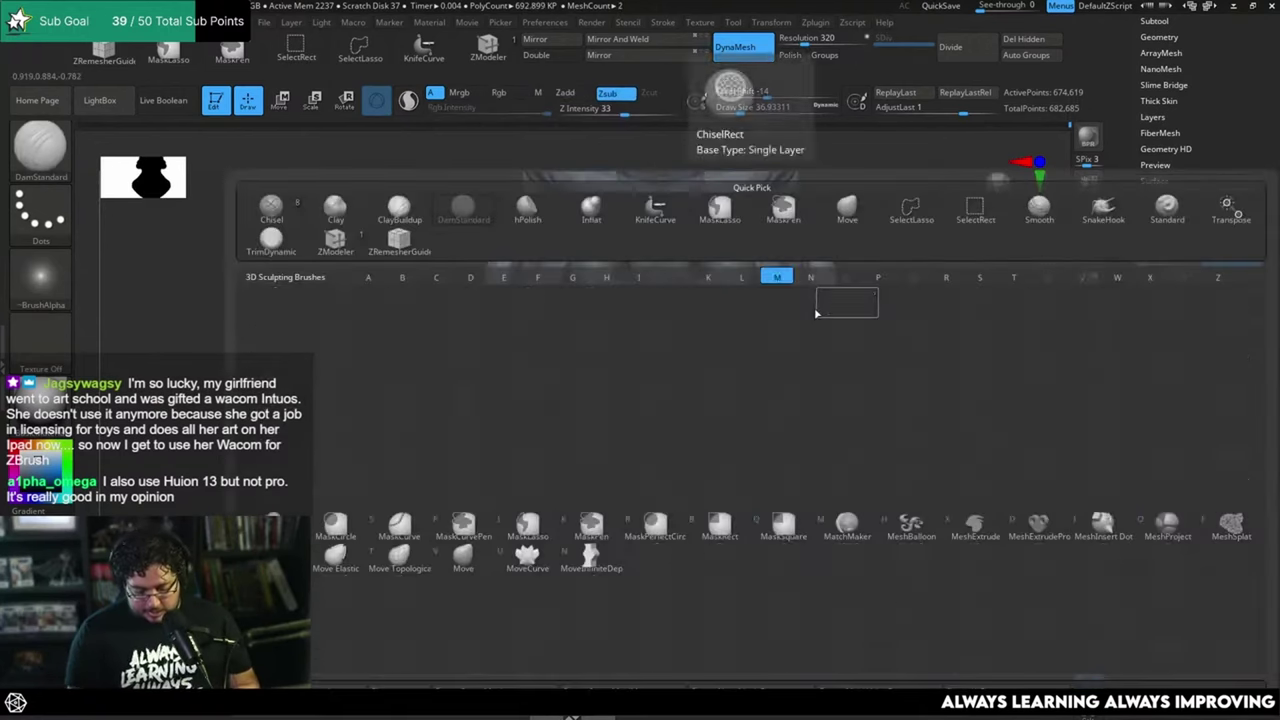
key("m")
key("v")
left_click_drag(826, 301, 834, 297)
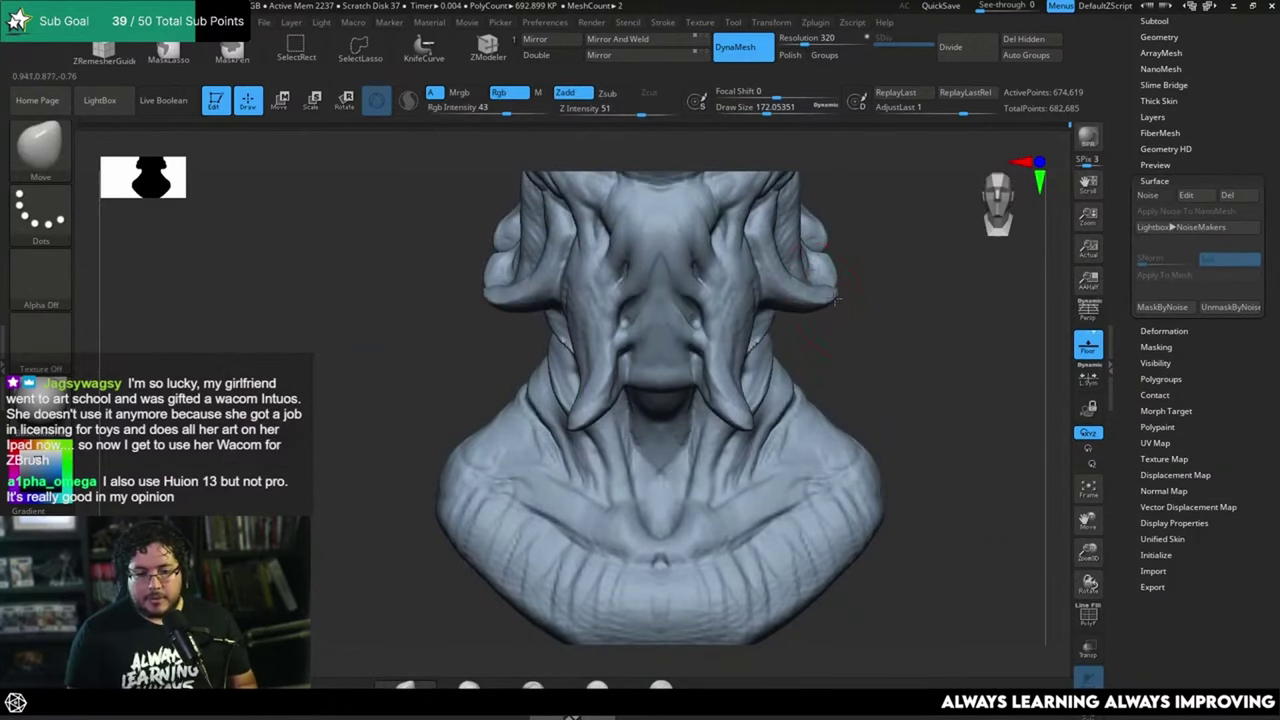
right_click_drag(842, 288, 844, 340)
left_click_drag(830, 296, 844, 286)
right_click_drag(844, 286, 914, 257)
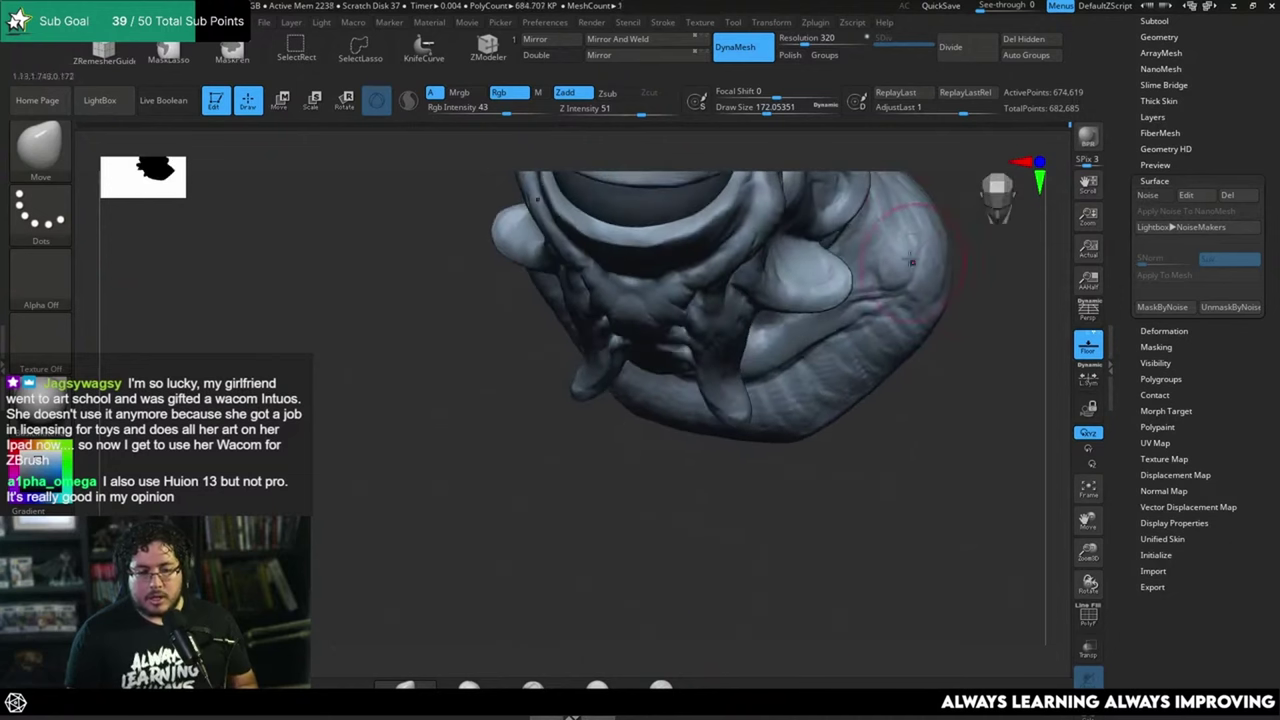
left_click_drag(905, 255, 890, 232)
right_click_drag(980, 283, 905, 383)
mouse_move(799, 309)
left_mouse_down()
mouse_move(812, 308)
mouse_move(798, 298)
left_mouse_up()
left_click_drag(778, 413, 798, 402)
right_click_drag(922, 291, 924, 247, "shift")
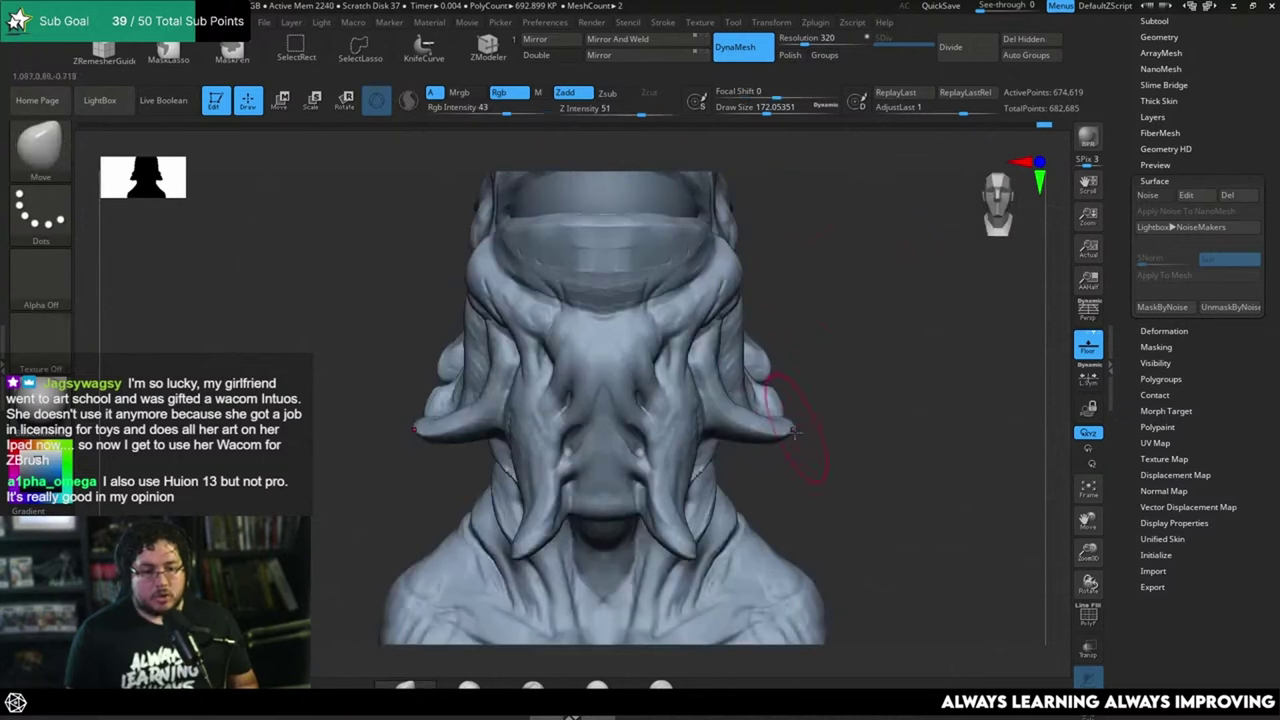
Step: Adjust the shape of the side flaps and cheek horns with the Move brush, reducing the brush size to about 120
mouse_move(742, 357)
right_mouse_down()
mouse_move(792, 339)
mouse_move(871, 451)
mouse_move(710, 380)
mouse_move(672, 497)
mouse_move(757, 400)
right_mouse_up()
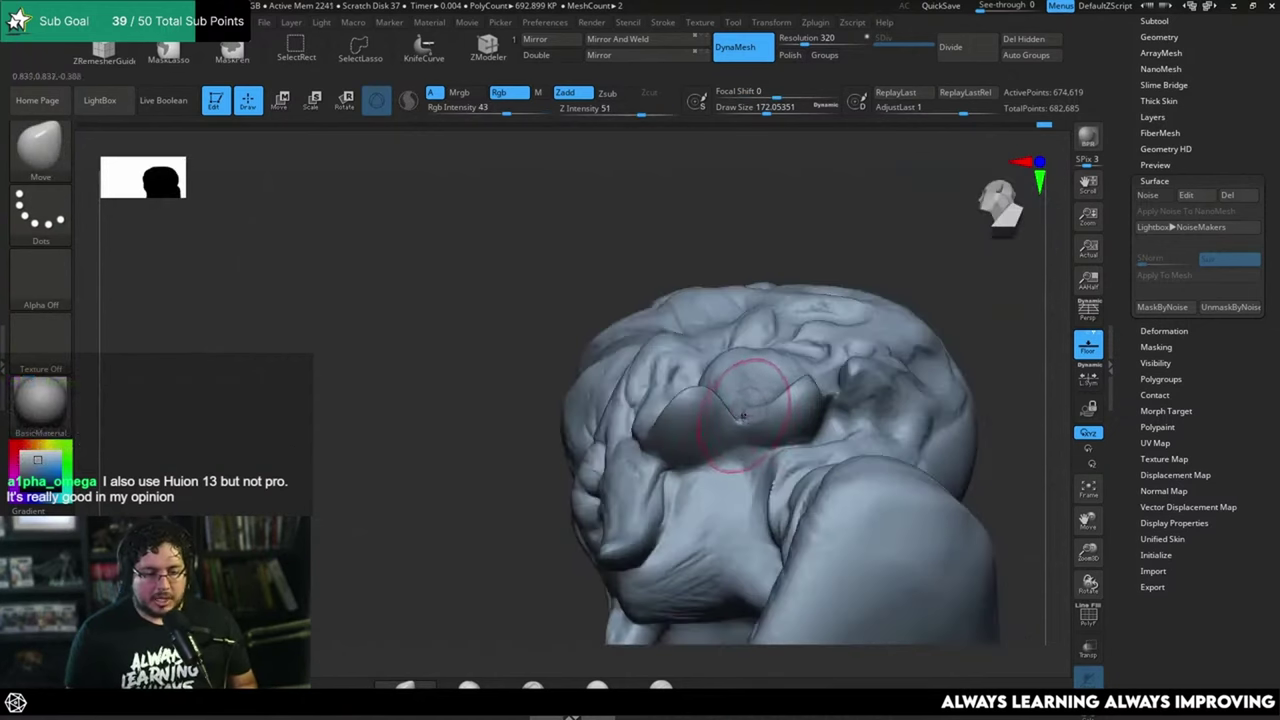
right_click_drag(826, 249, 832, 320, "shift")
right_click_drag(836, 381, 762, 325)
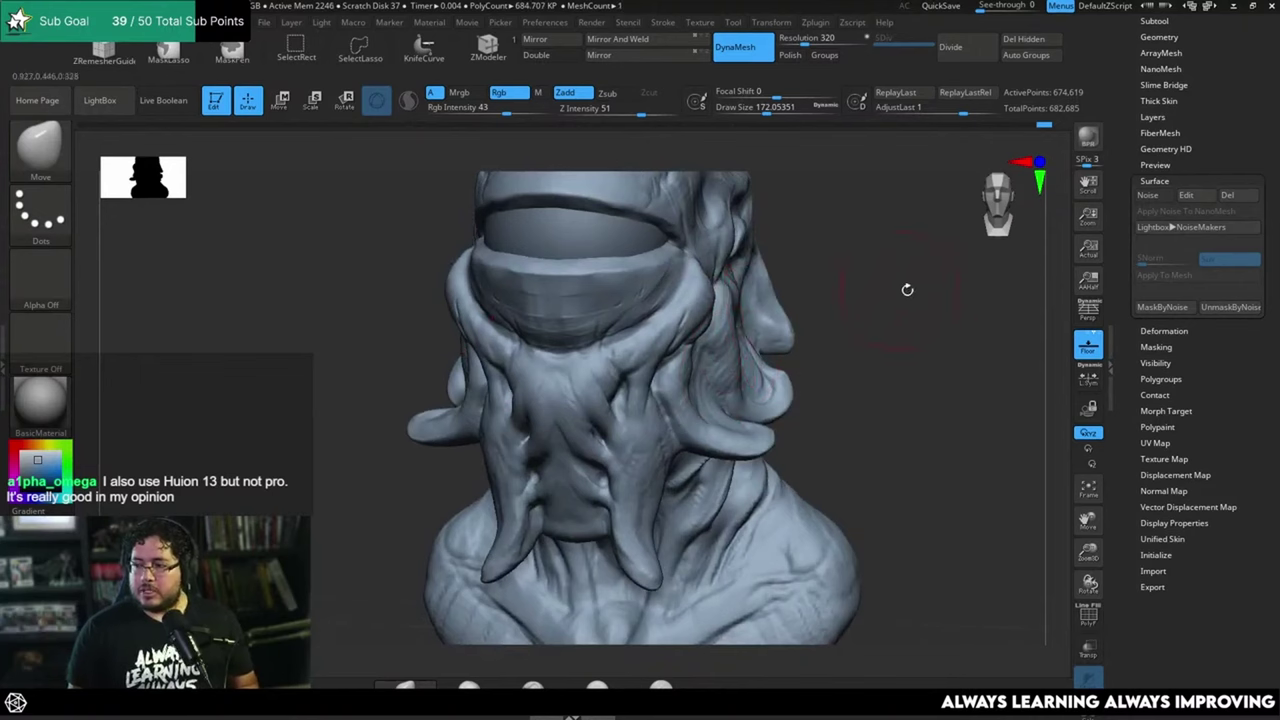
right_click_drag(924, 380, 937, 331)
key("space")
left_click_drag(731, 349, 724, 349)
left_click_drag(915, 318, 928, 372)
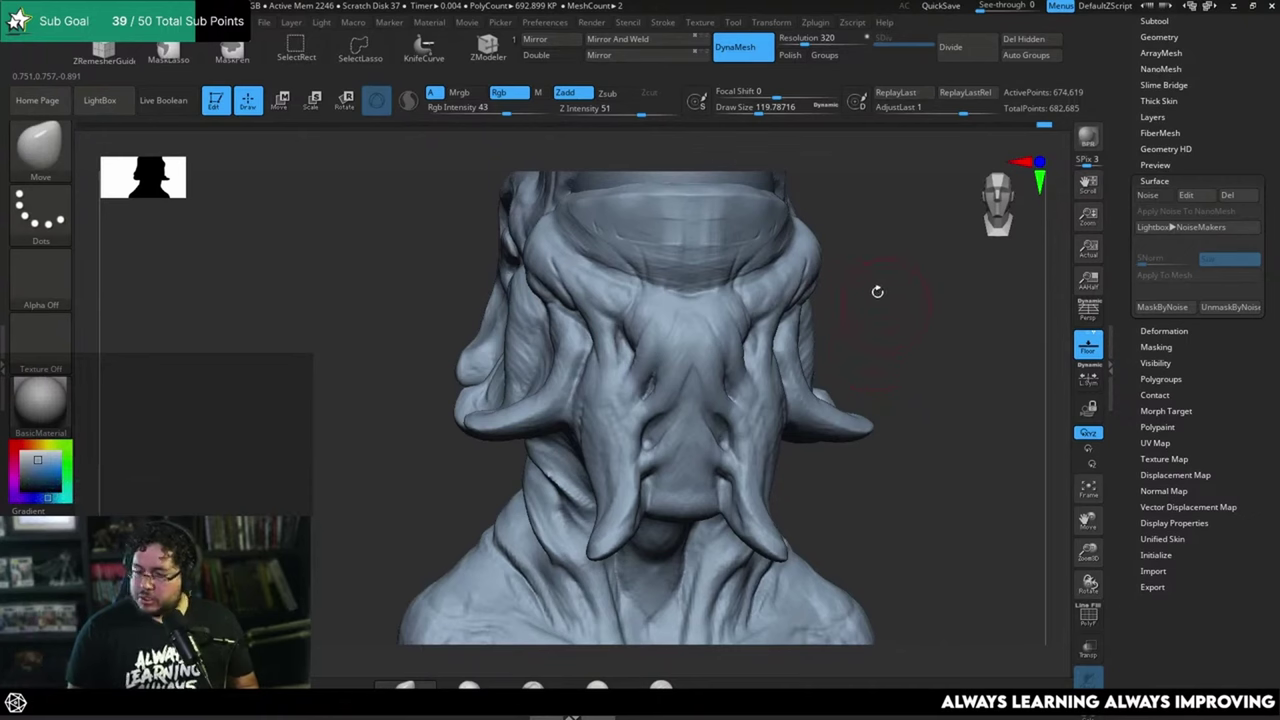
Step: Build up the folds between the lower eyelid and the muzzle with ClayBuildup at brush sizes of about 56 and 80
key("b")
key("c")
key("b")
key("space")
left_click_drag(803, 350, 788, 350)
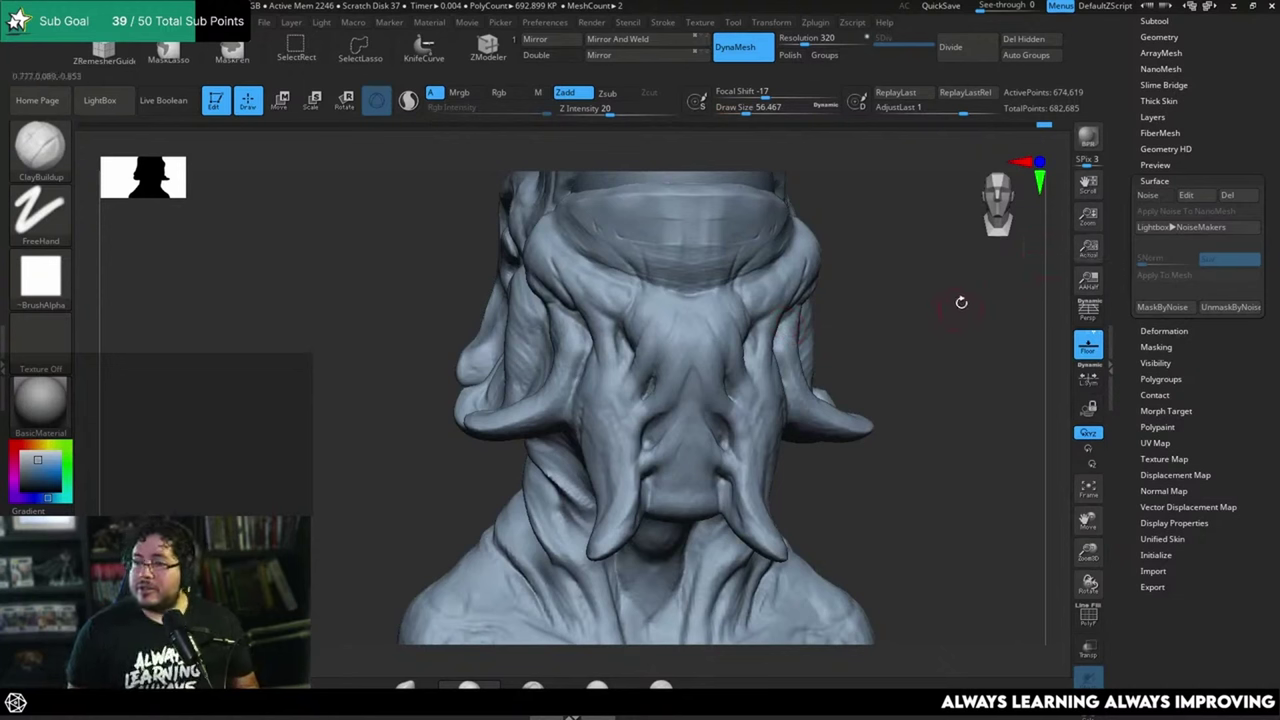
mouse_move(961, 302)
left_mouse_down()
mouse_move(960, 340)
mouse_move(950, 335)
left_mouse_up()
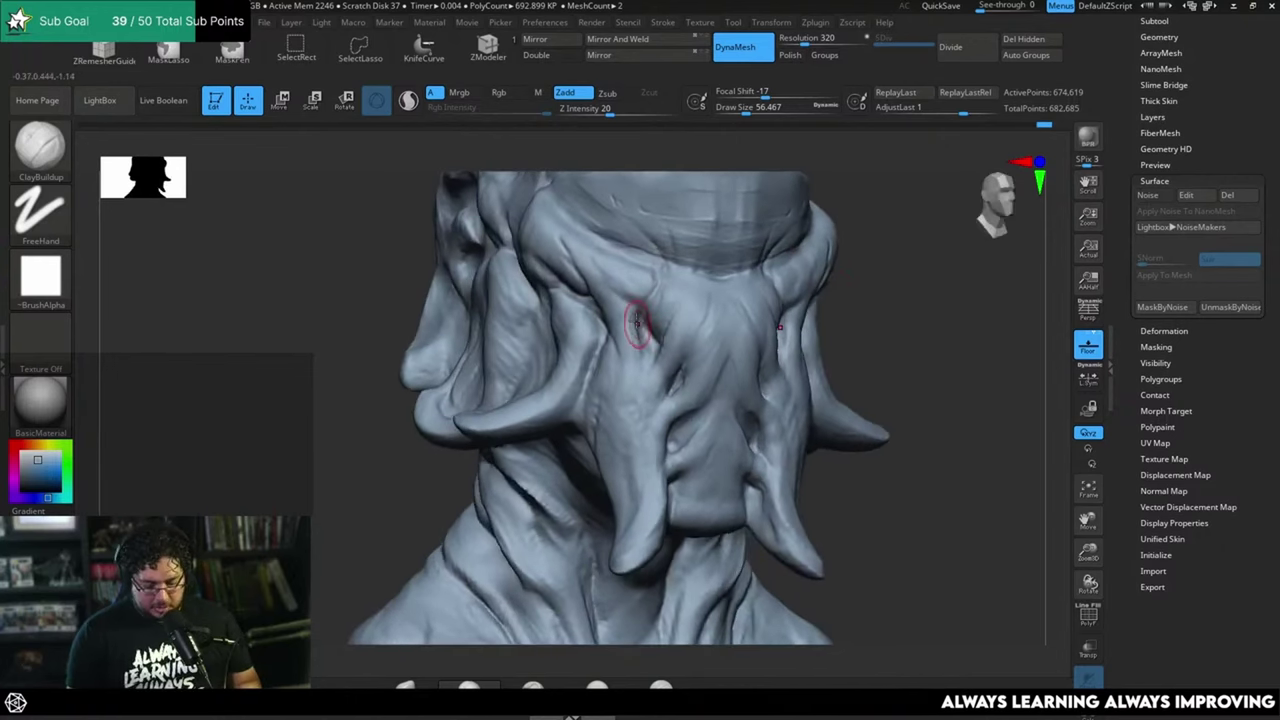
key("space")
left_click_drag(622, 325, 606, 263)
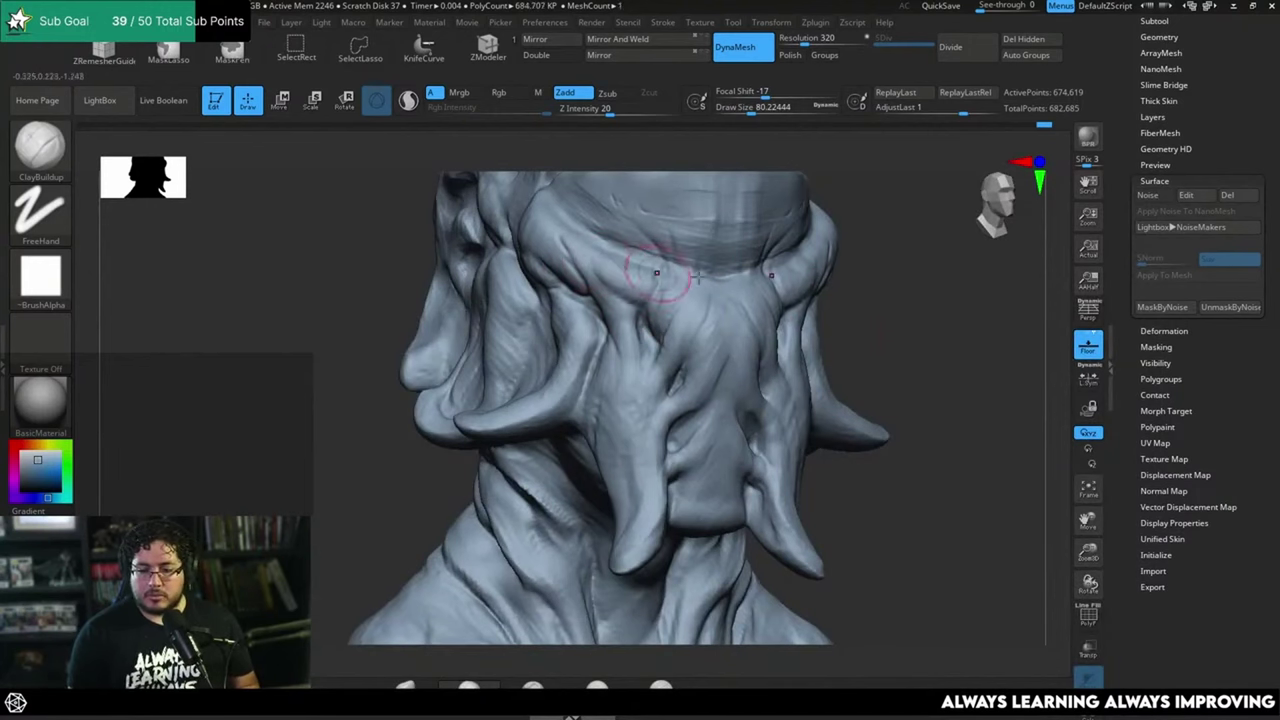
mouse_move(905, 333)
left_mouse_down("alt")
mouse_move(899, 271)
mouse_move(920, 294)
mouse_move(941, 220)
left_mouse_up("alt")
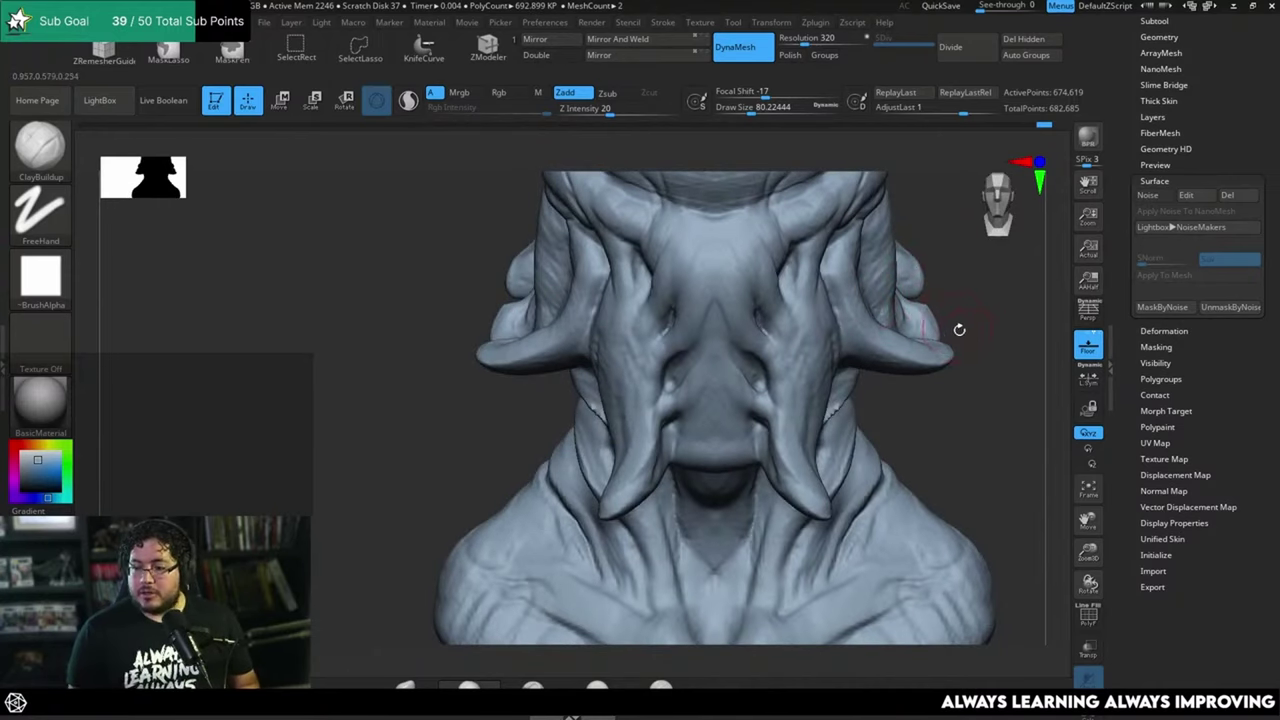
Step: Fill the pointed crease in the middle of the muzzle with ClayBuildup at brush sizes of about 29 and 68
left_click_drag(958, 329, 934, 303)
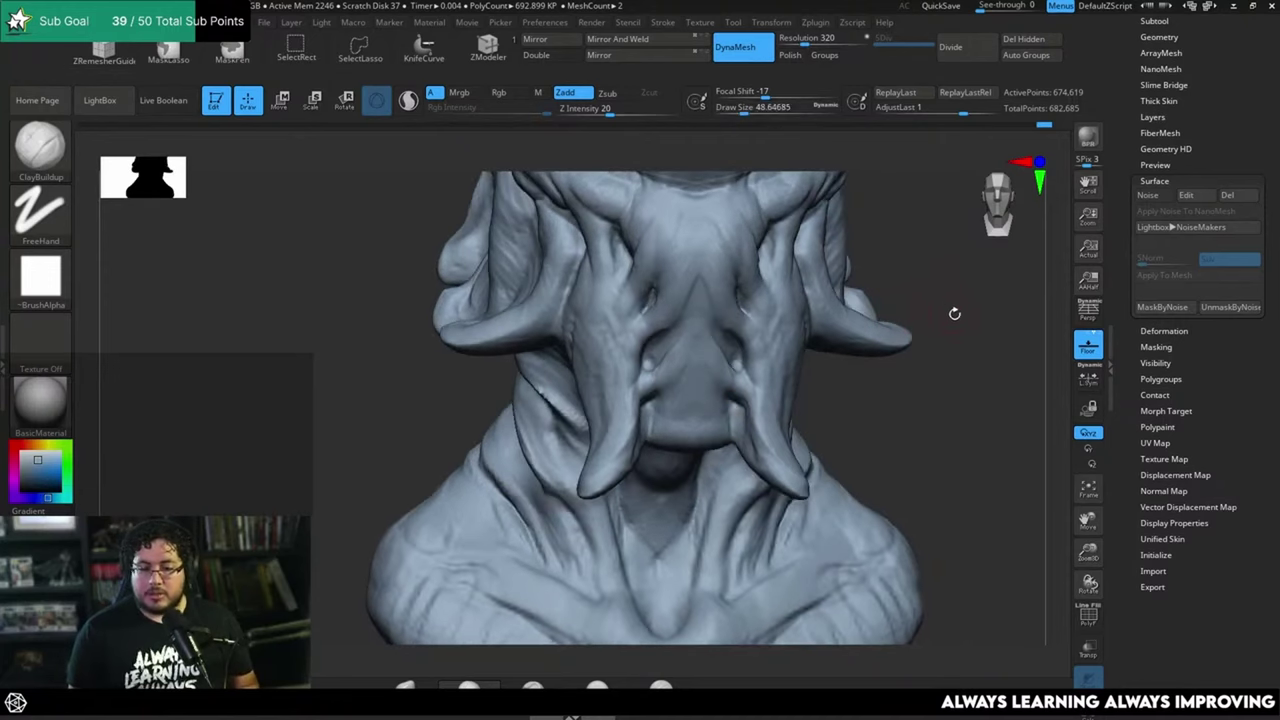
key("space")
left_click_drag(670, 330, 662, 329)
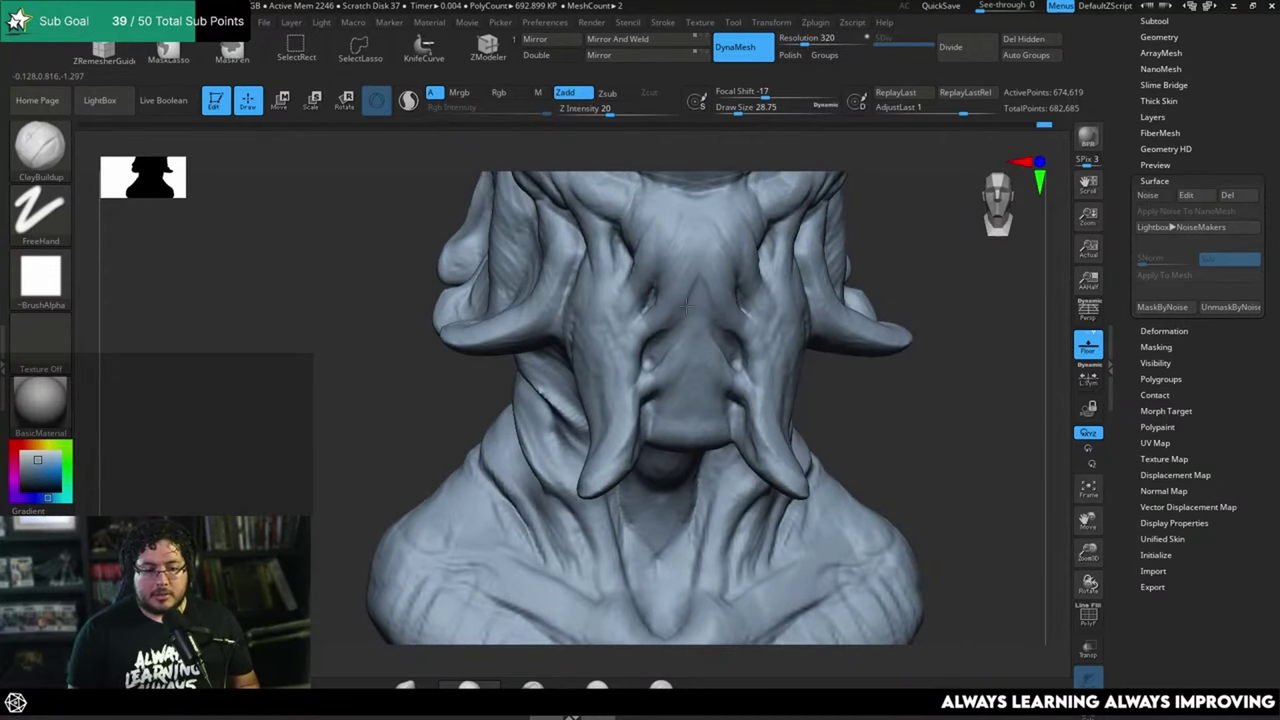
key("space")
key("space")
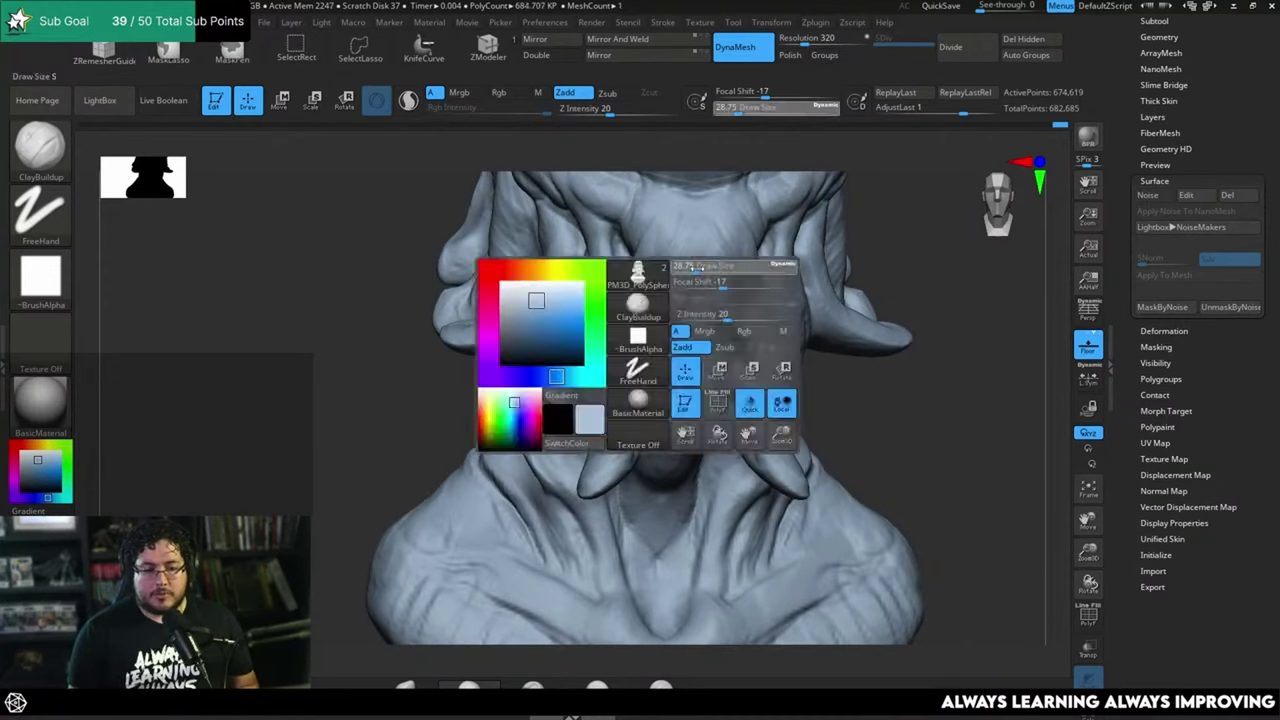
left_click_drag(694, 263, 704, 263)
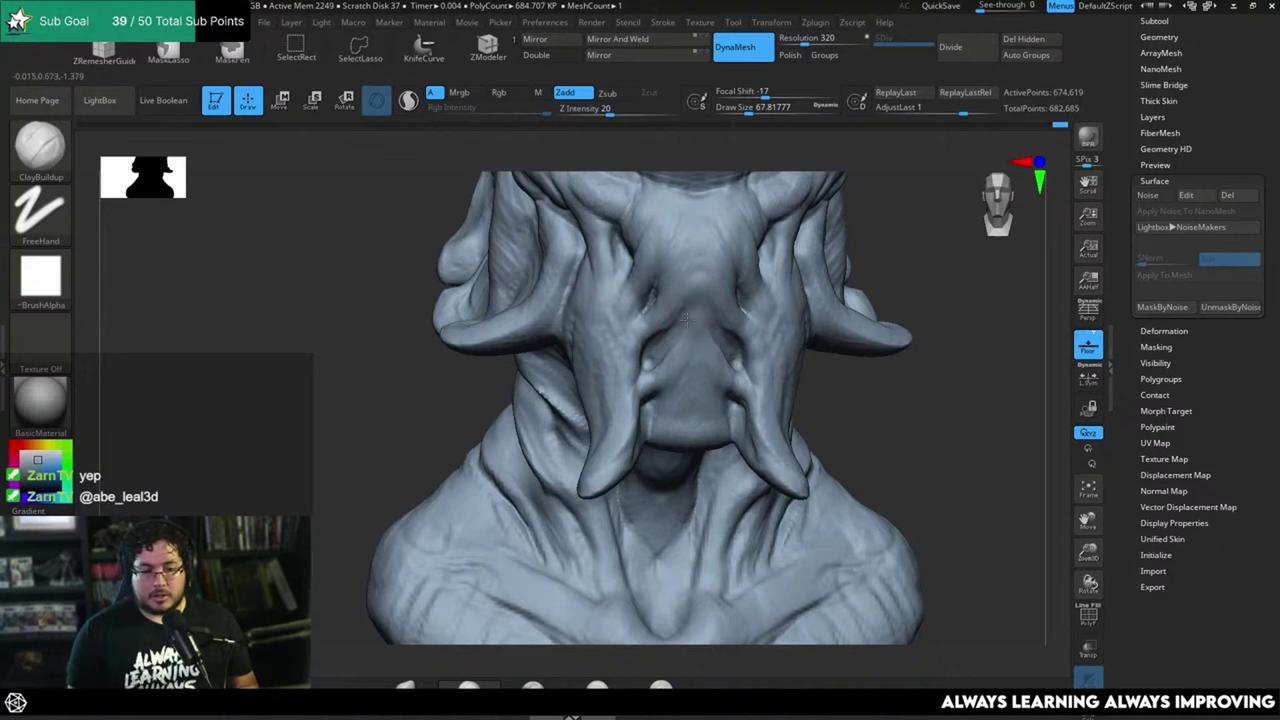
Step: Carve fine horizontal wrinkles across the lower eyelid toward its outer corner with DamStandard at a brush size of about 54
left_click_drag(940, 365, 840, 325, "alt")
left_click_drag(836, 408, 853, 383, "alt")
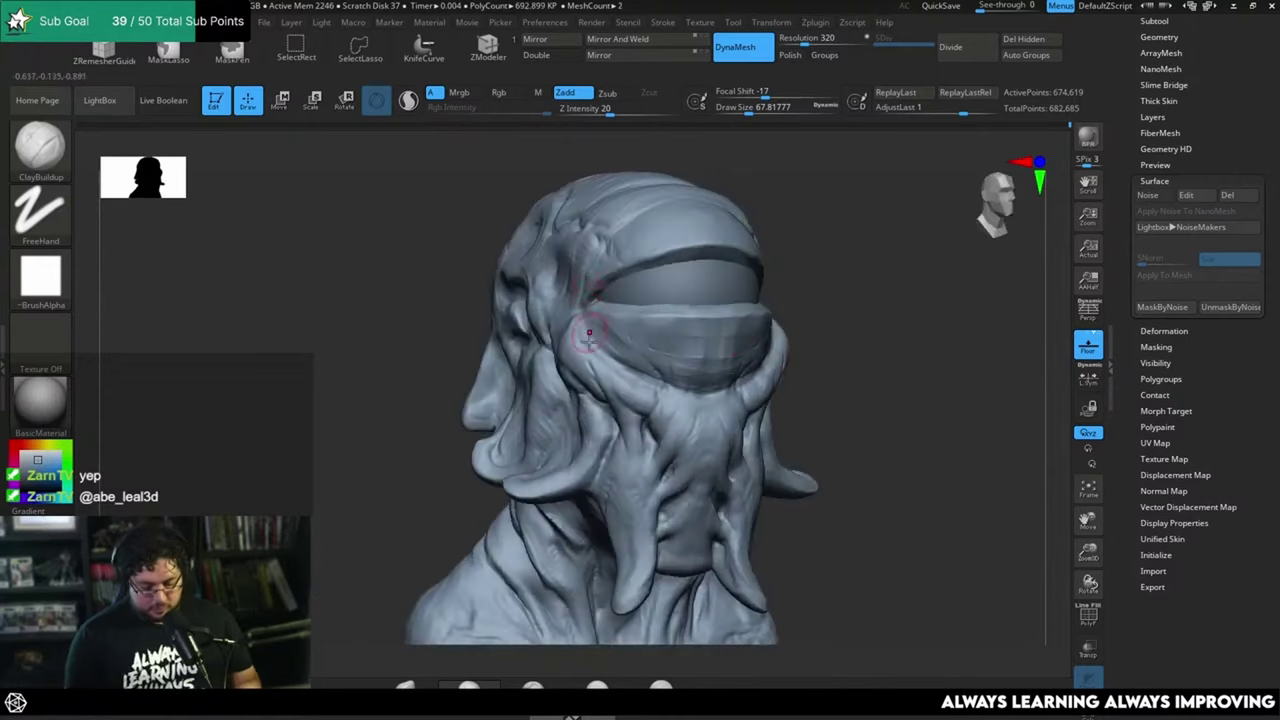
key("b")
key("d")
key("s")
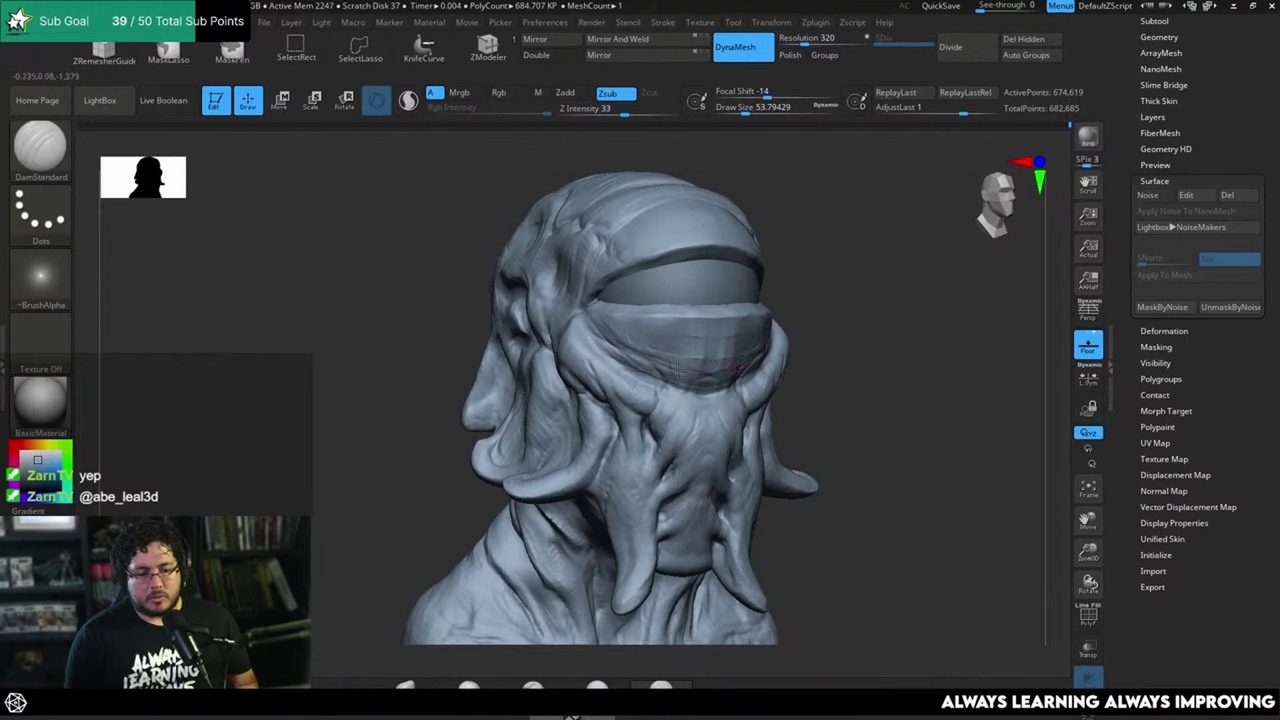
left_click_drag(940, 340, 811, 317)
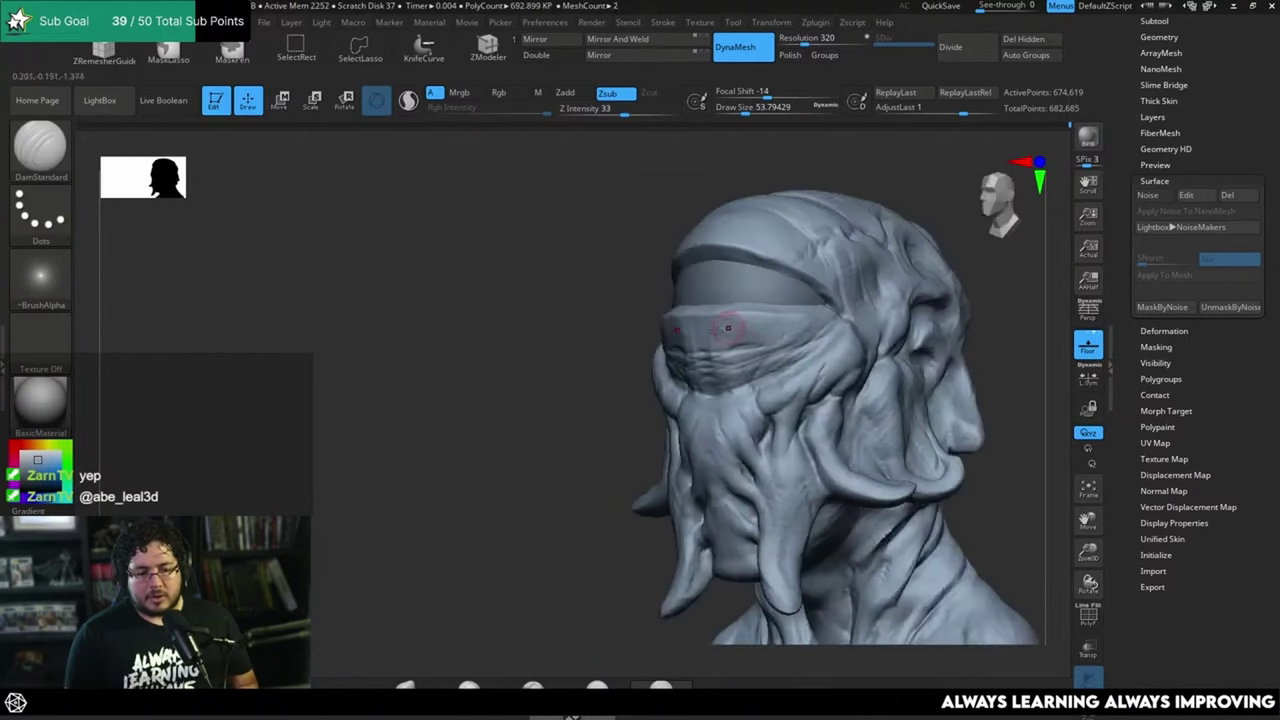
left_click_drag(703, 347, 818, 322)
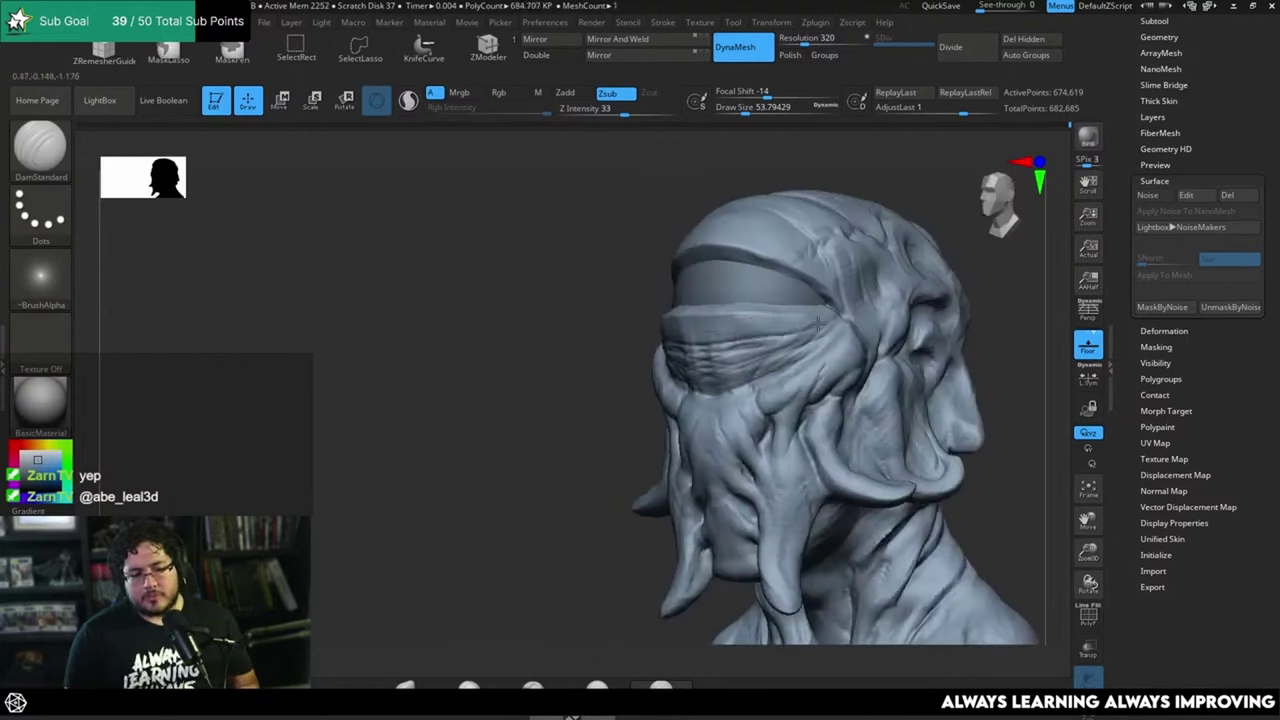
Step: Extend the fine wrinkles along the outer part of the lower eyelid with DamStandard at a brush size of about 54
right_click_drag(816, 342, 745, 341)
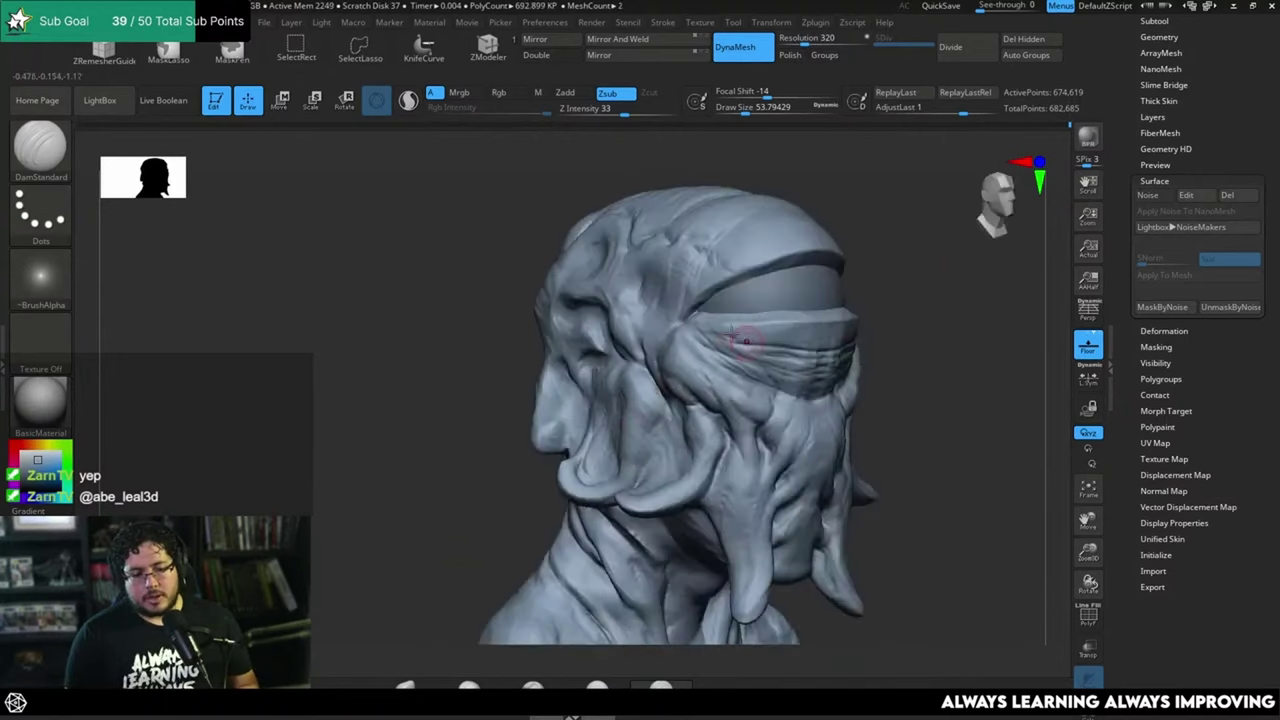
left_click_drag(768, 332, 845, 335)
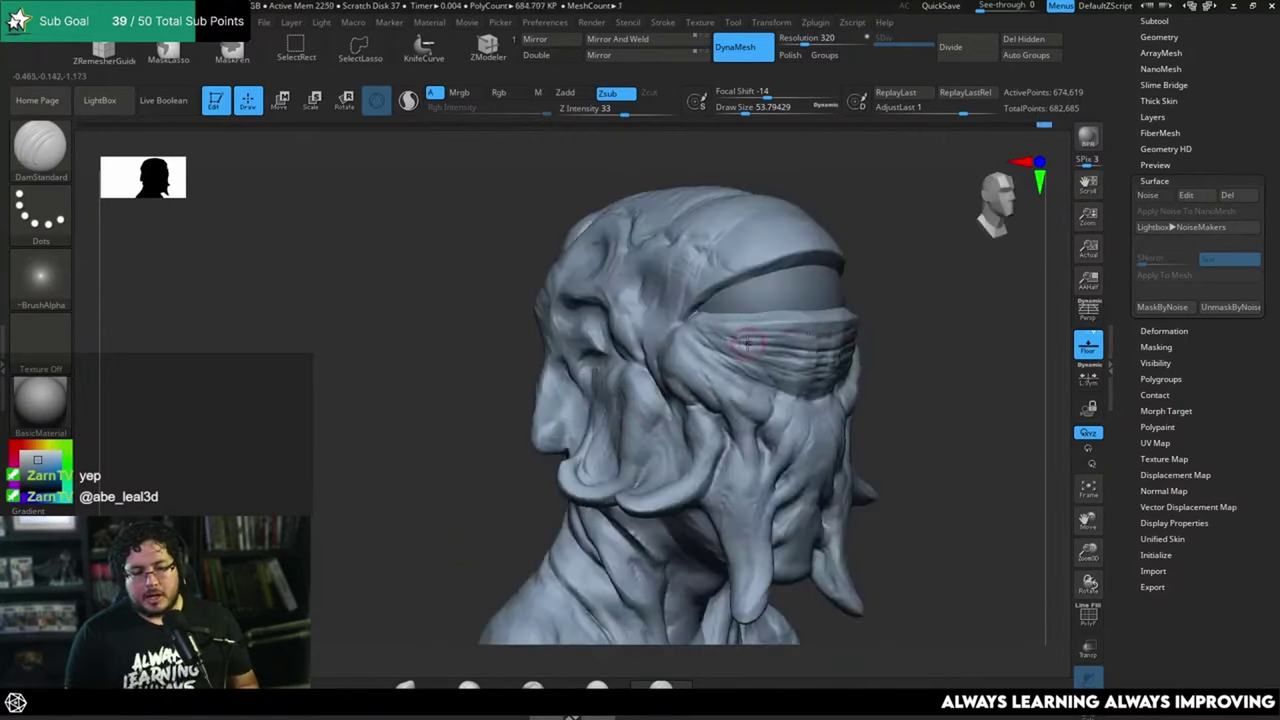
left_click_drag(903, 377, 876, 388)
Step: Work the area below the lower eyelid with ClayBuildup at about 71, and recarve the eyelid wrinkles with DamStandard at about 62
key("b")
key("c")
key("b")
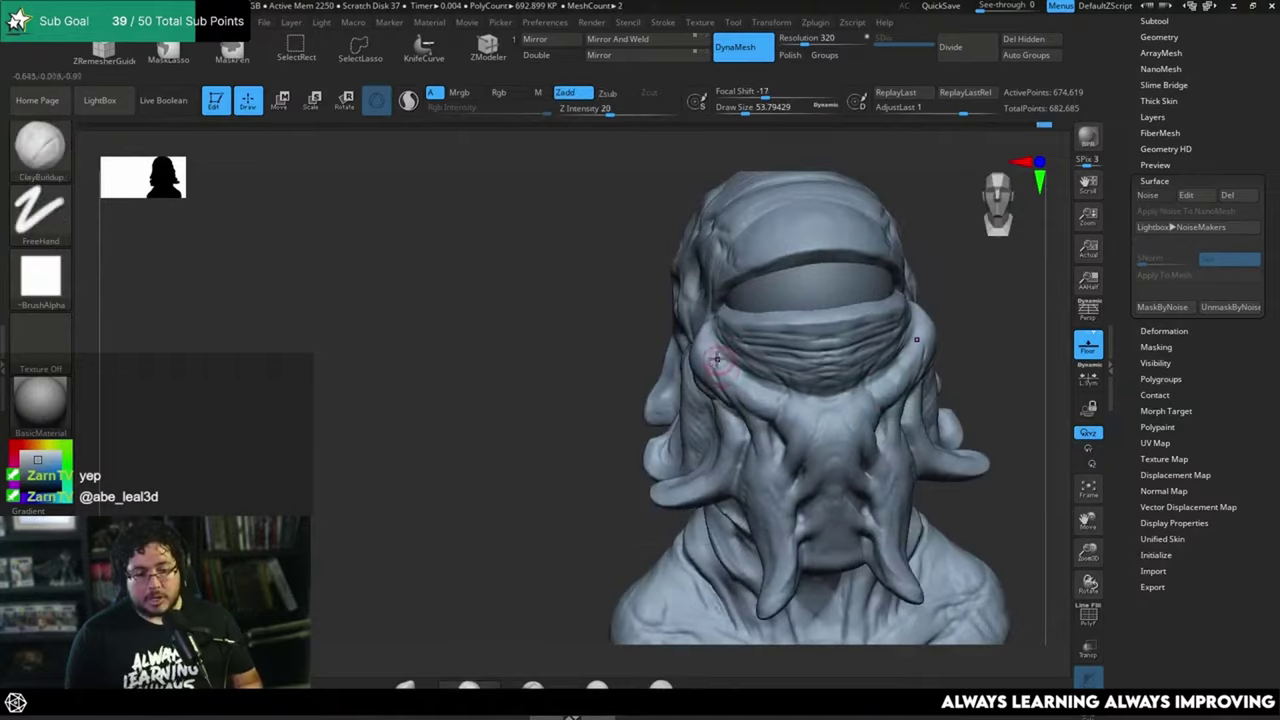
key("]")
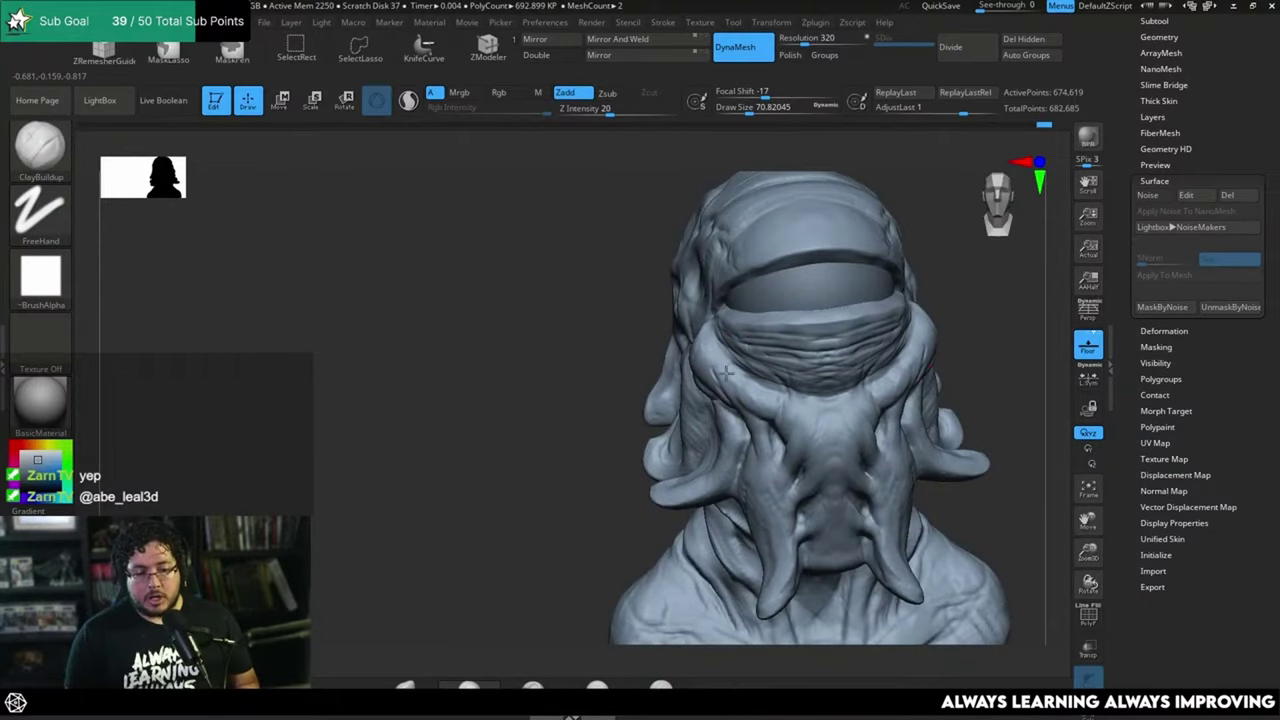
right_click_drag(852, 397, 846, 366)
key("b")
key("d")
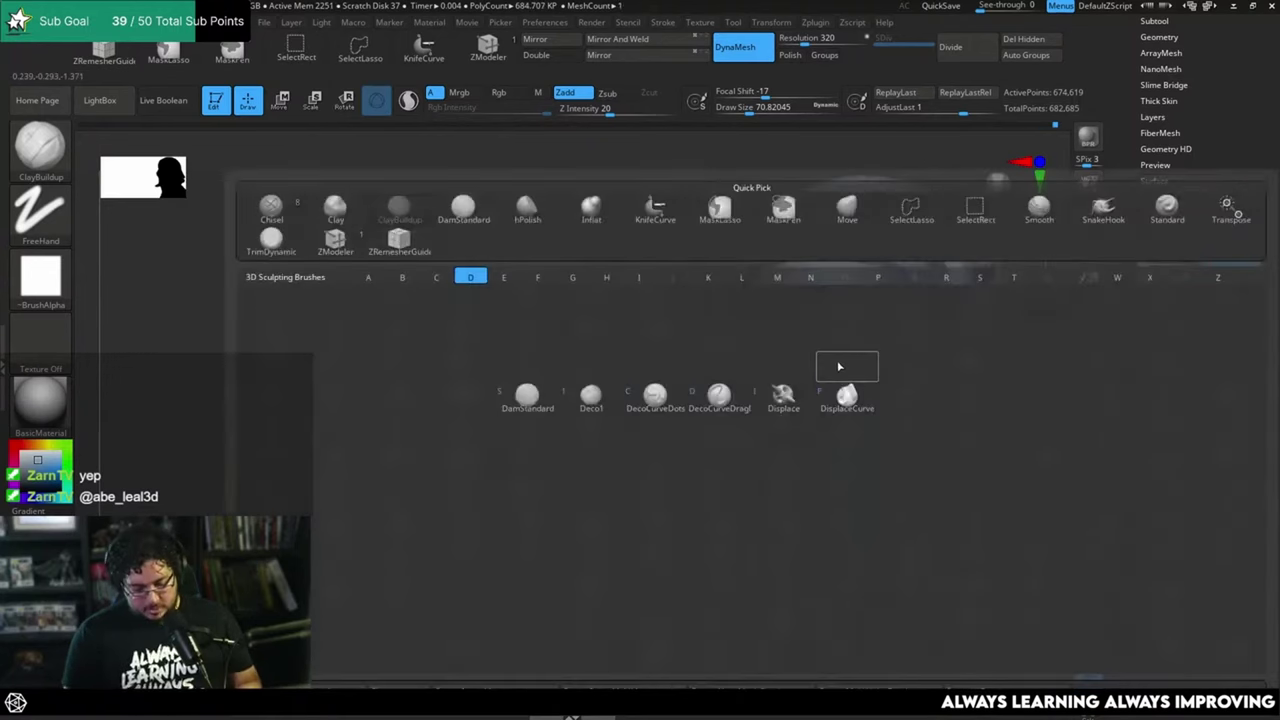
key("s")
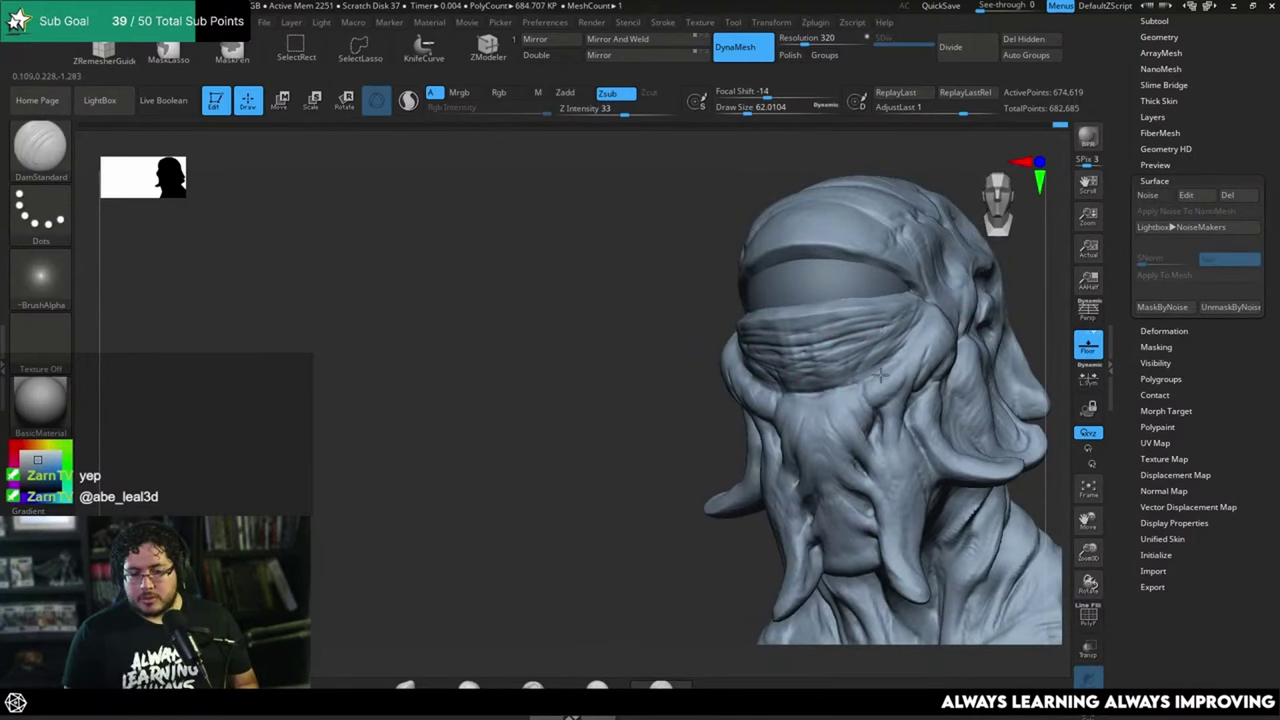
mouse_move(853, 303)
right_mouse_down()
mouse_move(654, 417)
mouse_move(923, 309)
mouse_move(888, 320)
right_mouse_up()
Step: Flatten the wrinkles on the lower eyelid with TrimDynamic and fill its surface with ClayBuildup, both at a brush size of about 108
key("b")
key("t")
key("d")
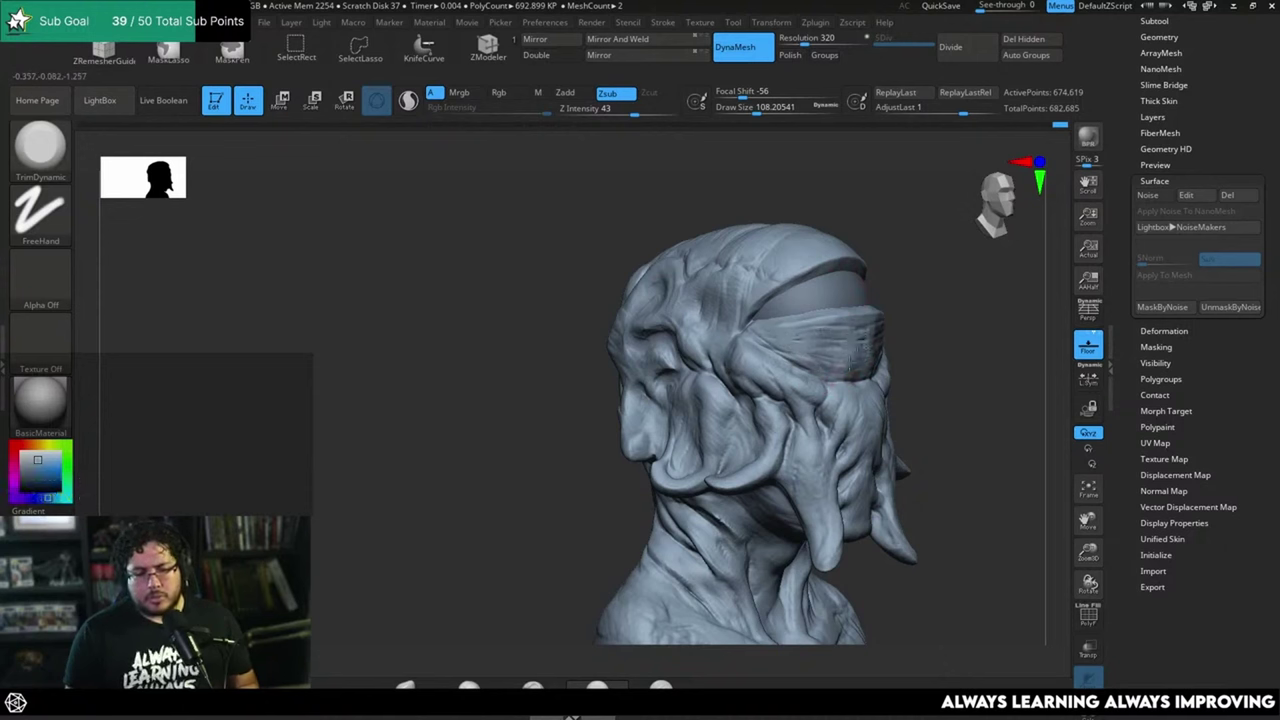
left_click_drag(900, 323, 875, 307)
key("b")
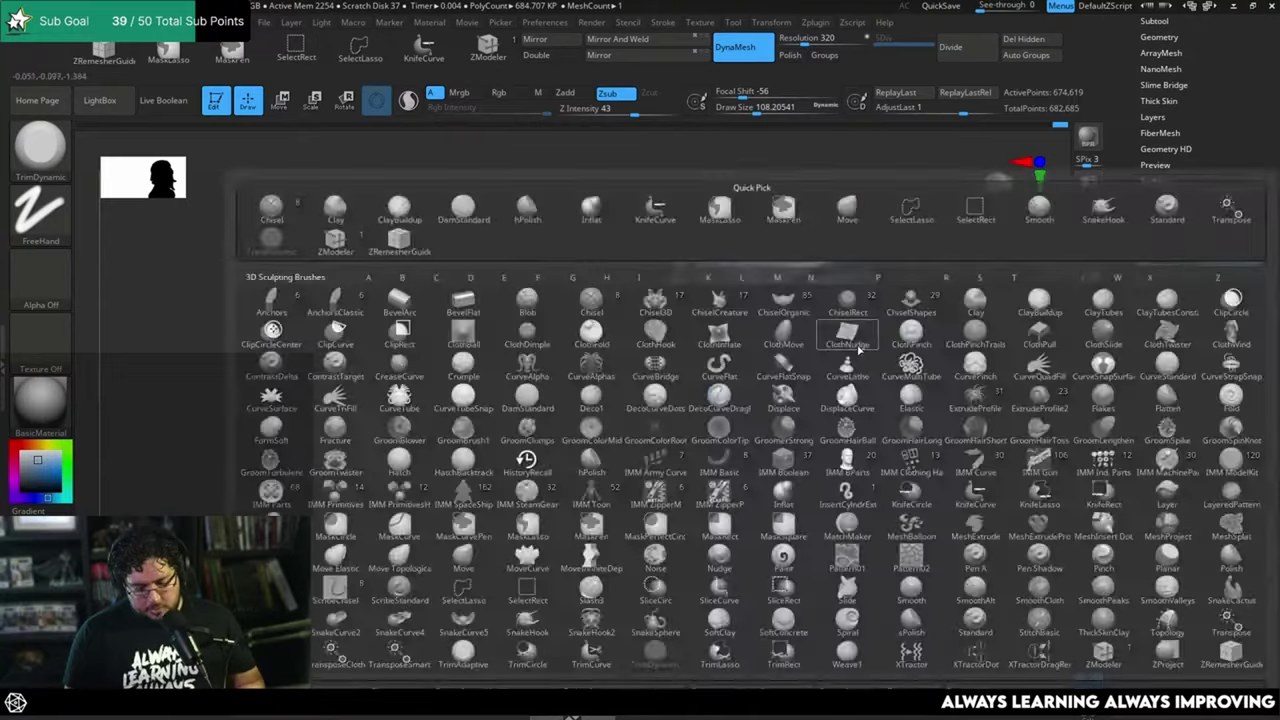
key("c")
key("b")
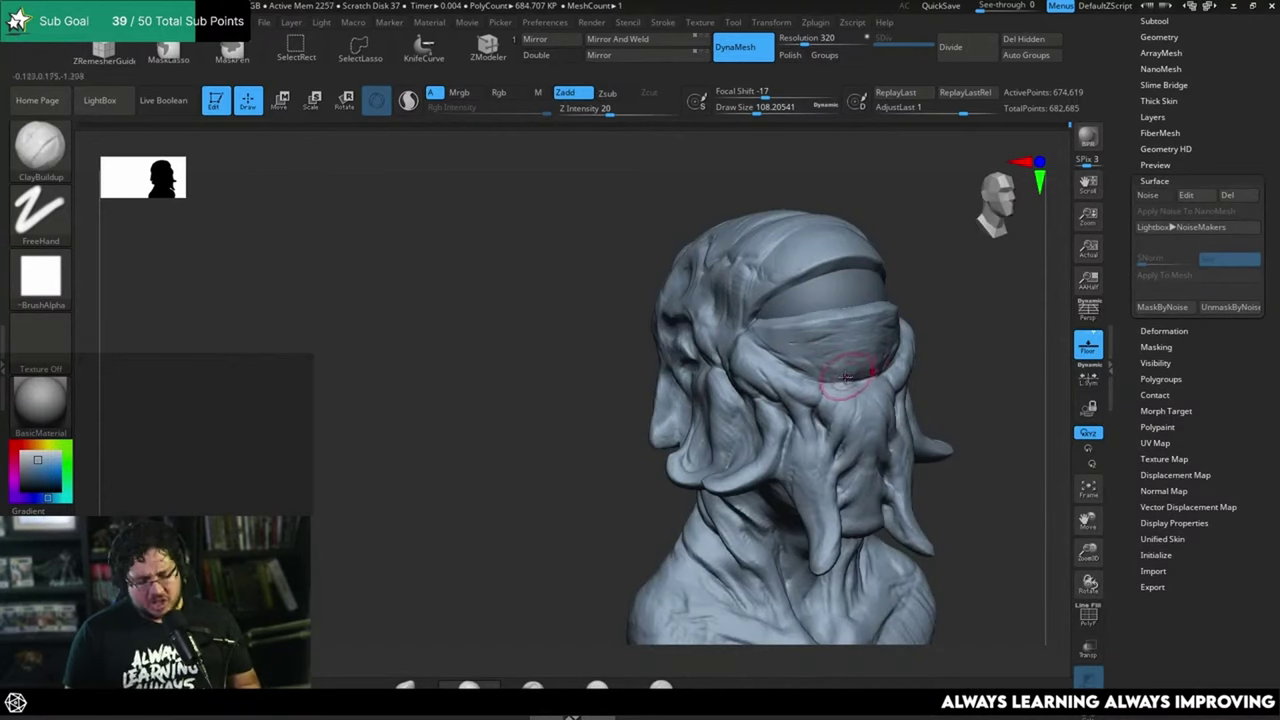
Step: Trim the filled lower eyelid into smoother planes with TrimDynamic at a brush size of about 108
key("b")
key("t")
key("d")
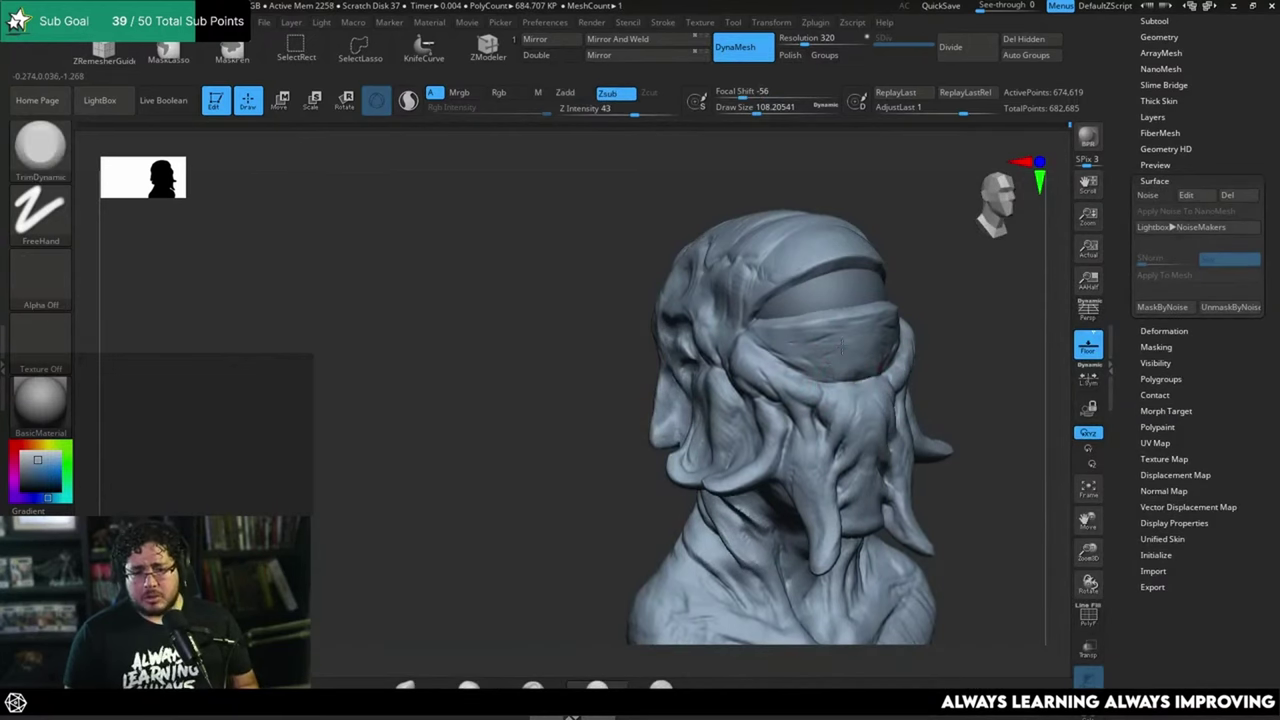
left_click_drag(907, 322, 877, 344)
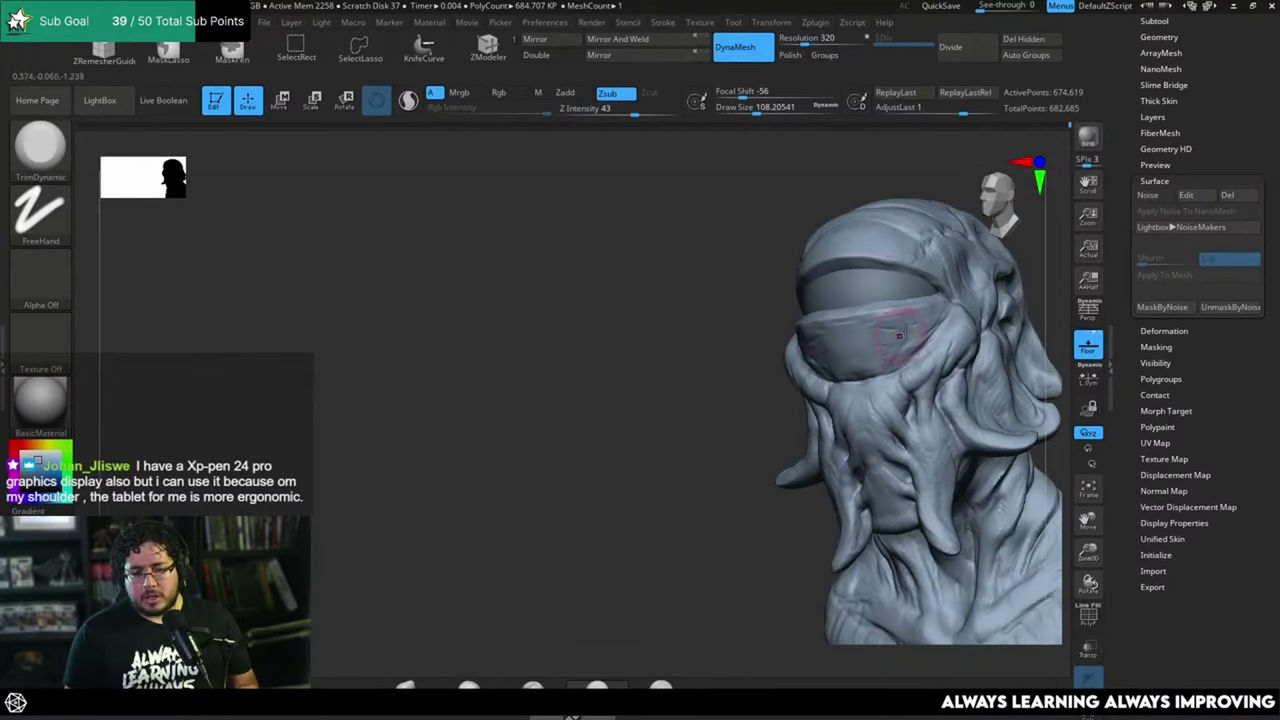
right_click_drag(900, 336, 993, 294)
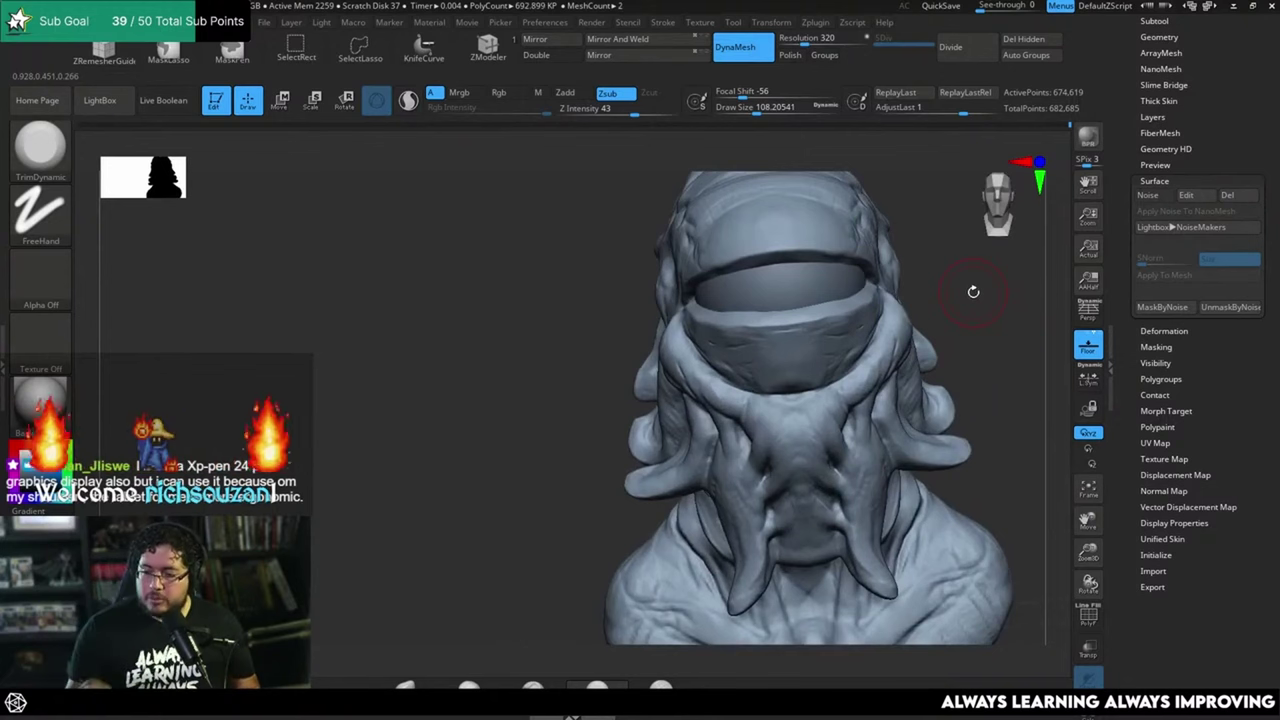
left_click_drag(966, 280, 943, 309)
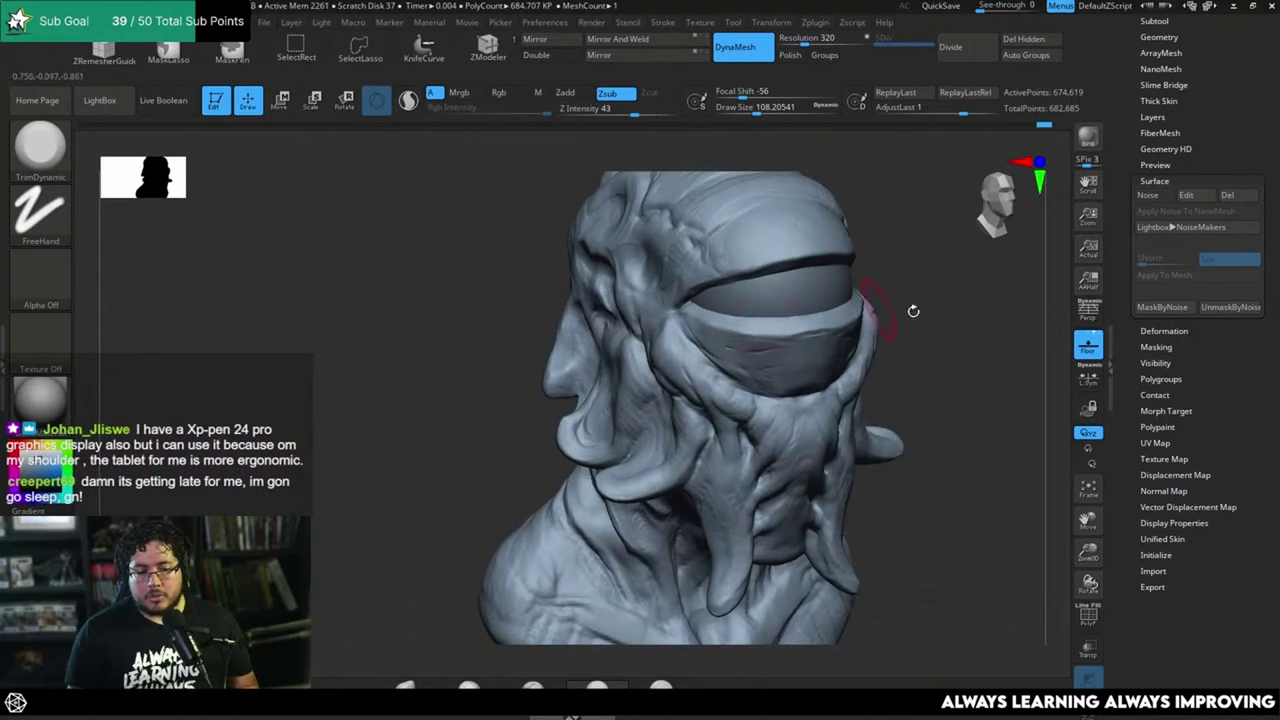
mouse_move(911, 306)
left_mouse_down()
mouse_move(925, 285)
mouse_move(985, 341)
mouse_move(929, 306)
mouse_move(929, 334)
mouse_move(890, 300)
left_mouse_up()
left_click_drag(989, 265, 855, 247)
Step: Build up the side of the head around the flaps with ClayBuildup at a brush size of about 104
key("b")
key("c")
key("b")
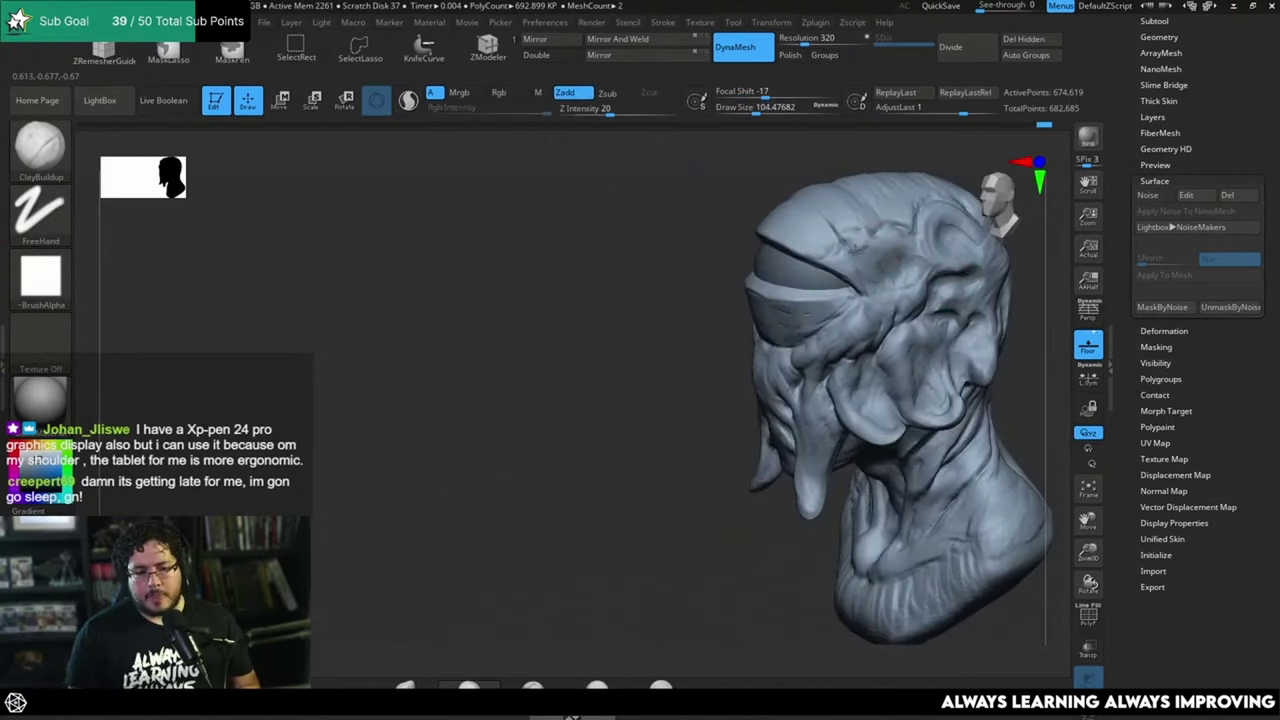
mouse_move(951, 330)
left_mouse_down()
mouse_move(1009, 320)
mouse_move(951, 309)
left_mouse_up()
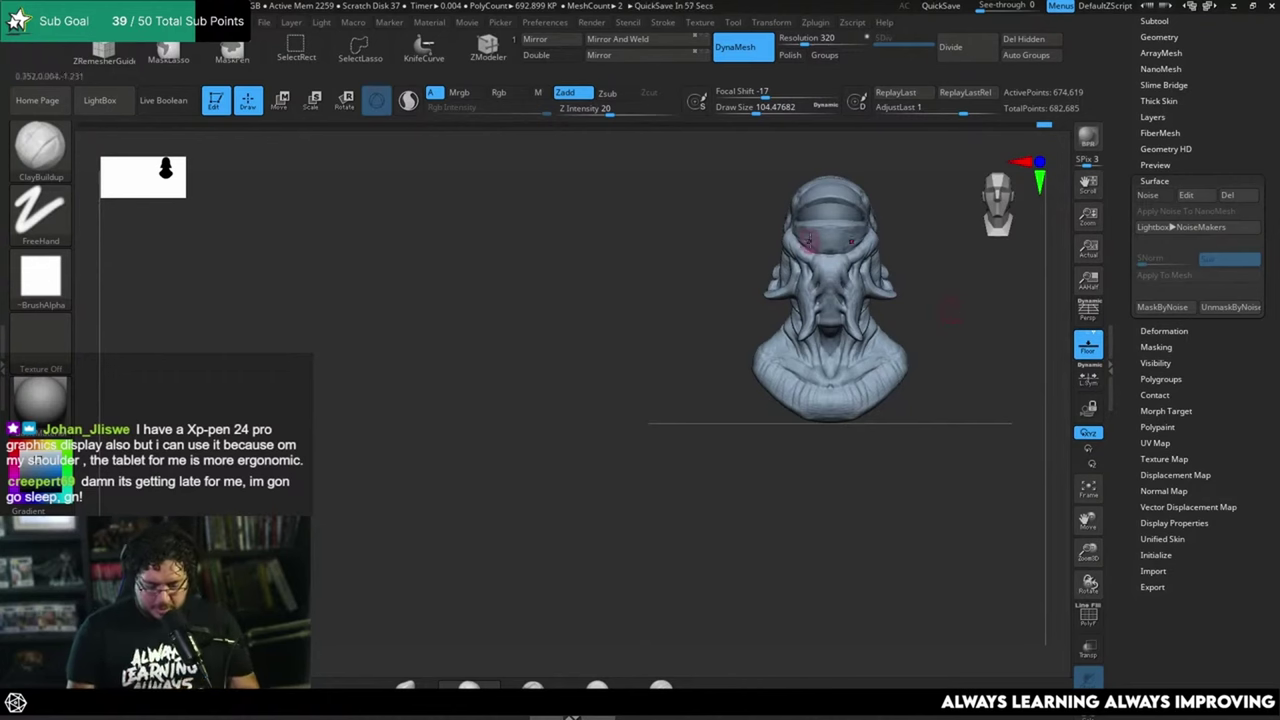
Step: Adjust the overall silhouette of the head, neck and side flaps with the Move brush at a size of about 408
key("b")
key("m")
key("v")
key("space")
left_click_drag(843, 292, 860, 292)
right_click_drag(946, 280, 950, 296, "ctrl")
key("space")
left_click_drag(947, 294, 967, 295)
mouse_move(967, 295)
right_mouse_down("alt")
mouse_move(934, 284)
mouse_move(934, 254)
right_mouse_up("alt")
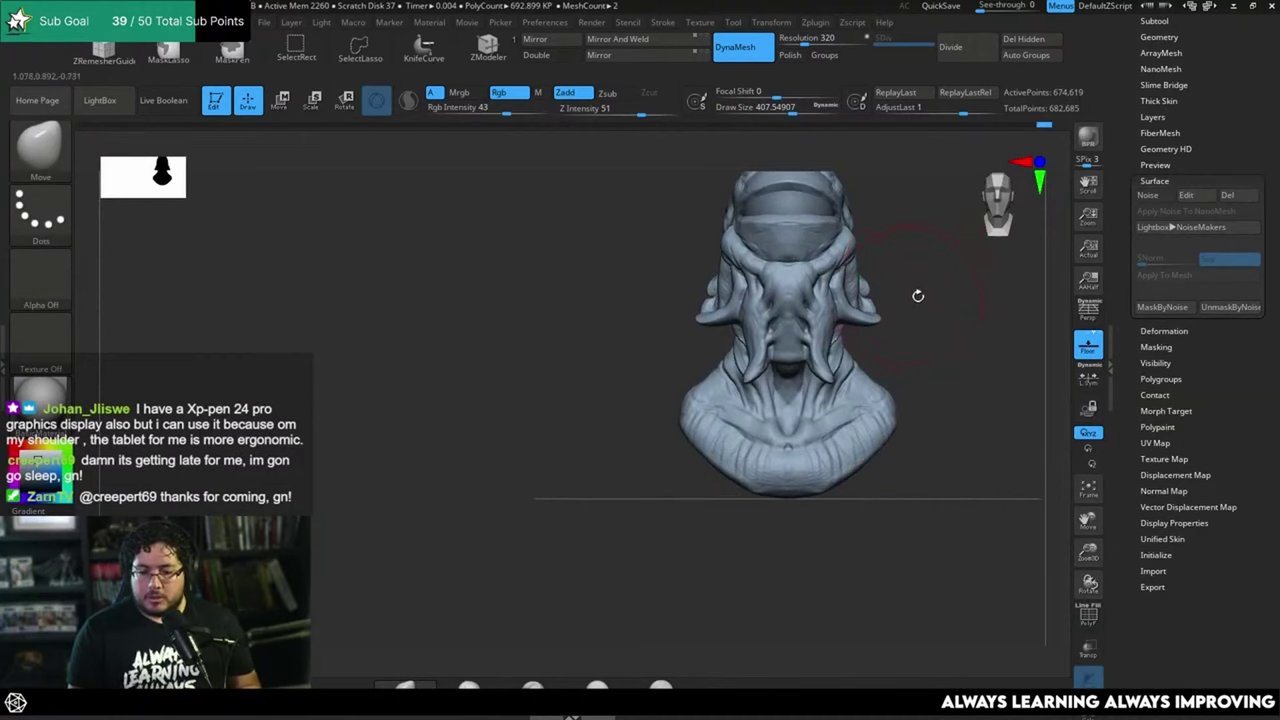
left_click_drag(918, 296, 843, 315)
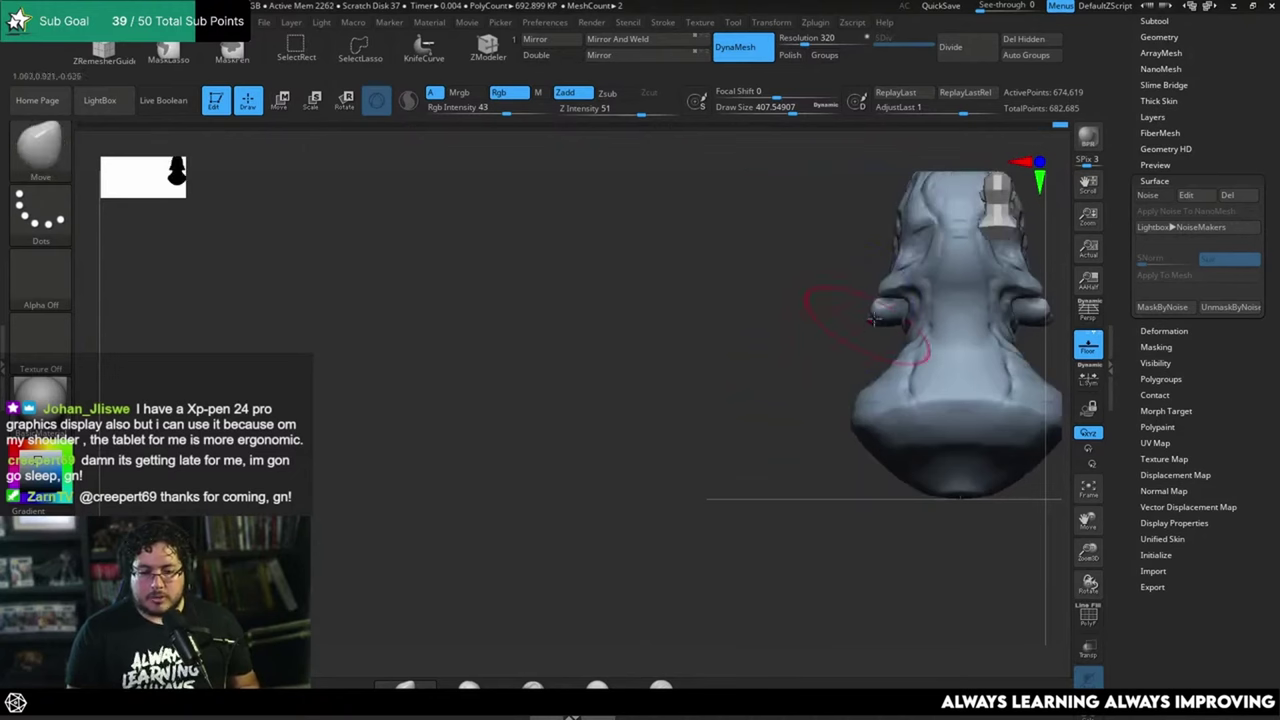
mouse_move(857, 271)
left_mouse_down()
mouse_move(846, 283)
mouse_move(920, 389)
mouse_move(949, 323)
mouse_move(945, 269)
mouse_move(988, 348)
mouse_move(984, 386)
left_mouse_up()
Step: Pull the rounded side flaps outward beyond the cheek horns with the Move brush at a size of about 223
key("space")
mouse_move(923, 351)
left_mouse_down()
mouse_move(909, 351)
mouse_move(905, 306)
mouse_move(925, 353)
left_mouse_up()
key("bracketleft")
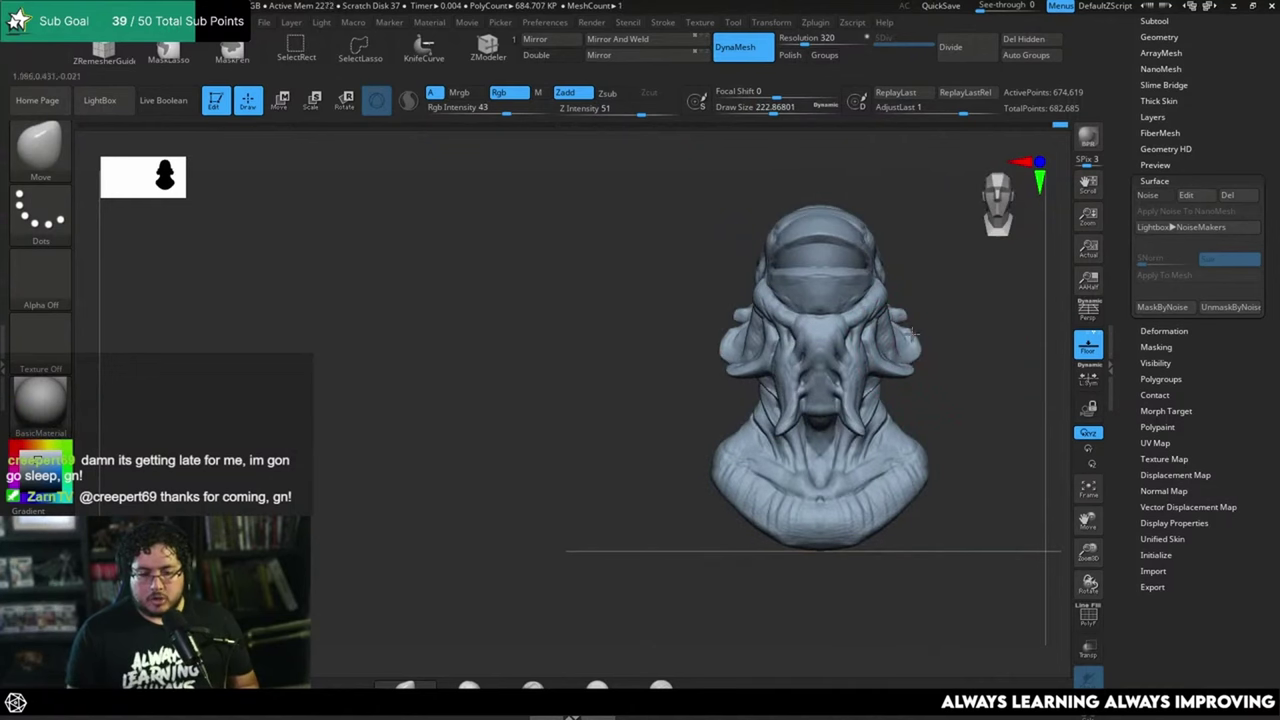
Step: Switch to the browser and view the blue sea slug photo in the weird animals image results
key("alt+Tab")
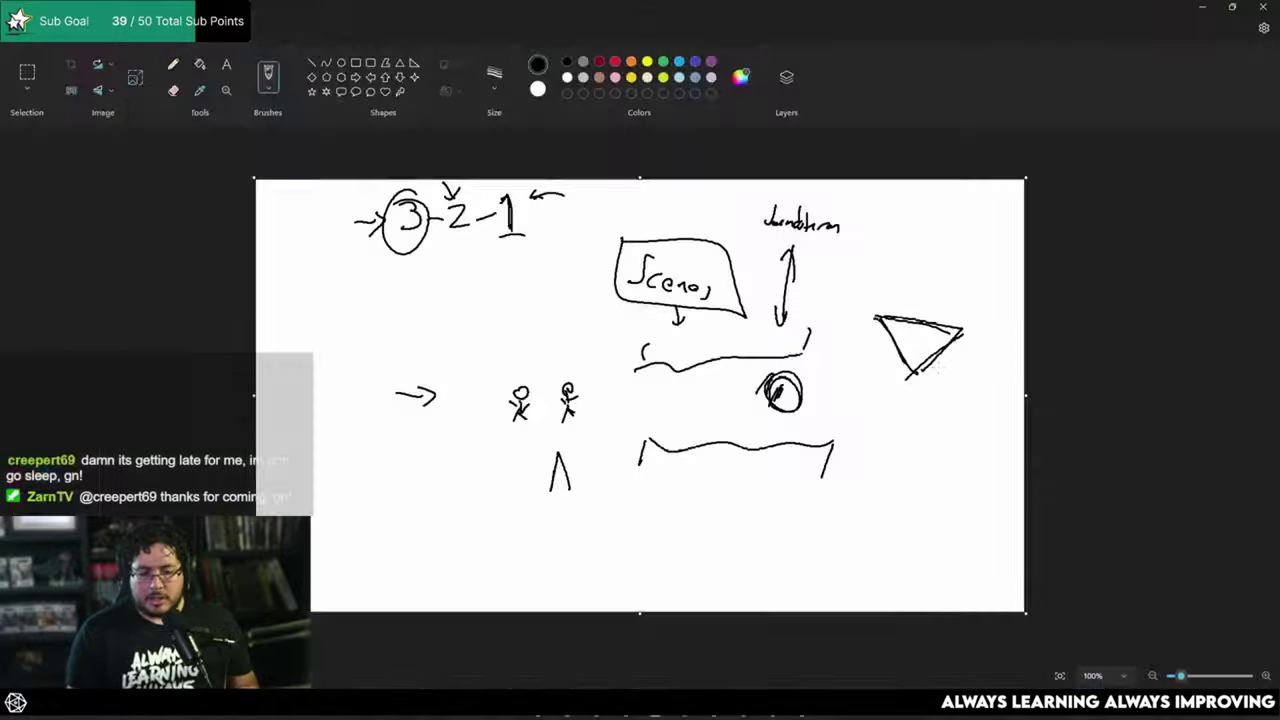
key("alt+Tab")
left_click(840, 250)
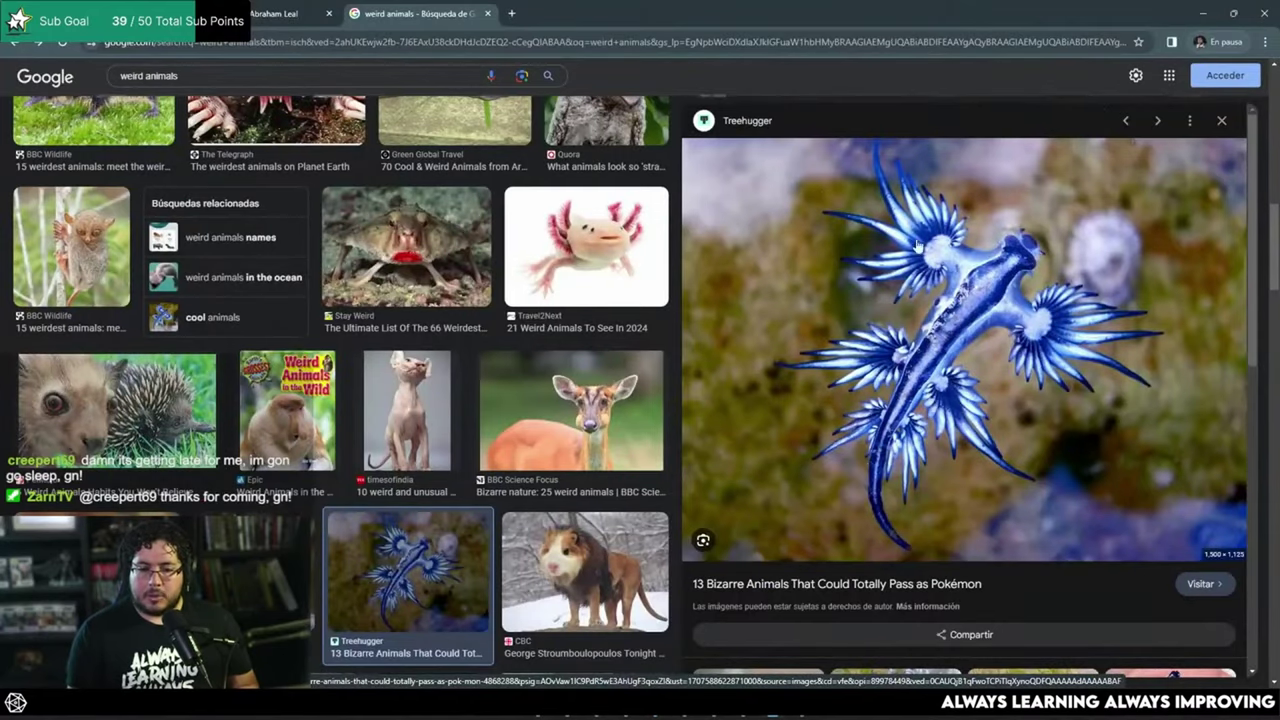
key("alt+Tab")
key("alt+Tab")
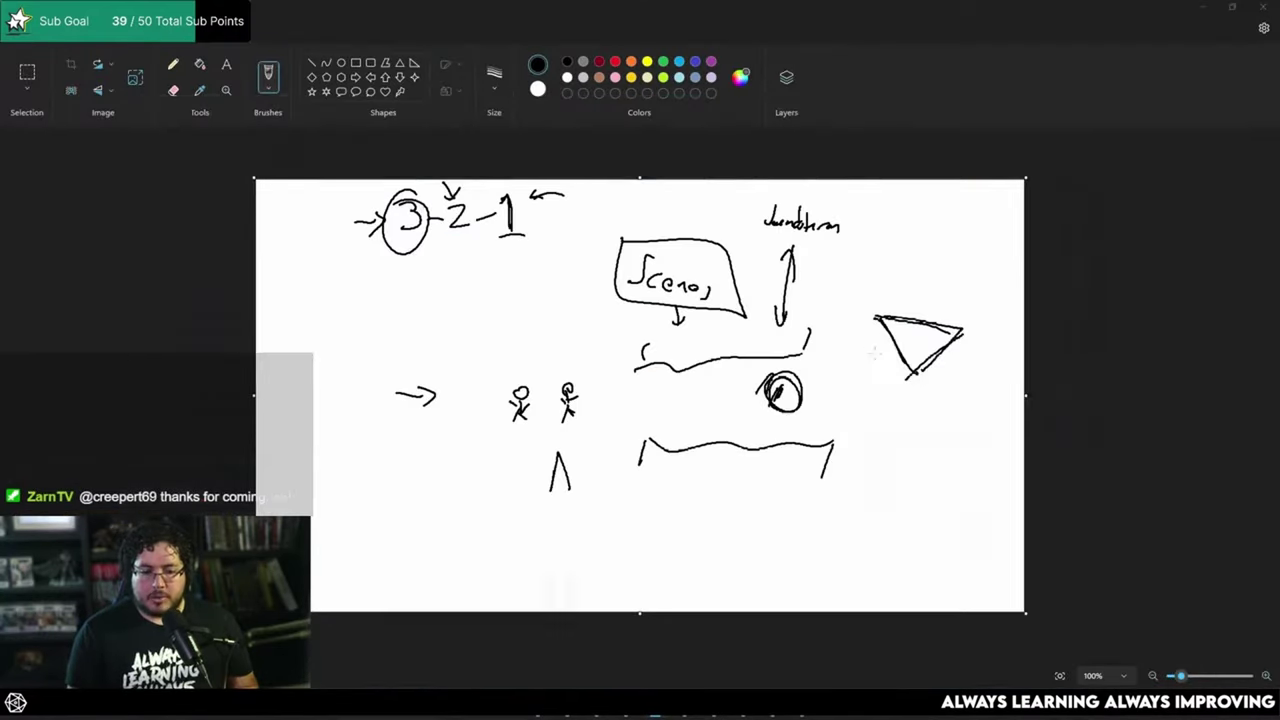
Step: Return to ZBrush and pull the upper and lower side flaps into pointed spikes with the Move brush at a size of about 167
key("space")
left_click_drag(931, 349, 939, 341)
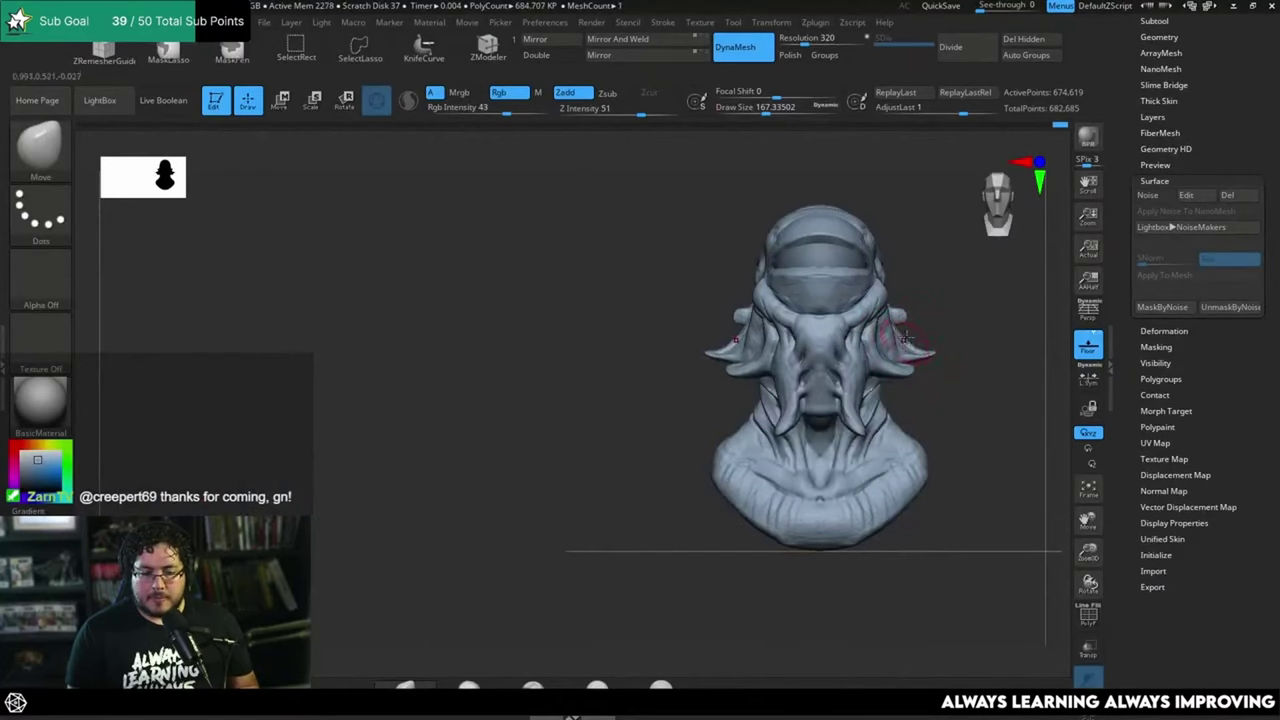
left_click_drag(929, 280, 914, 316)
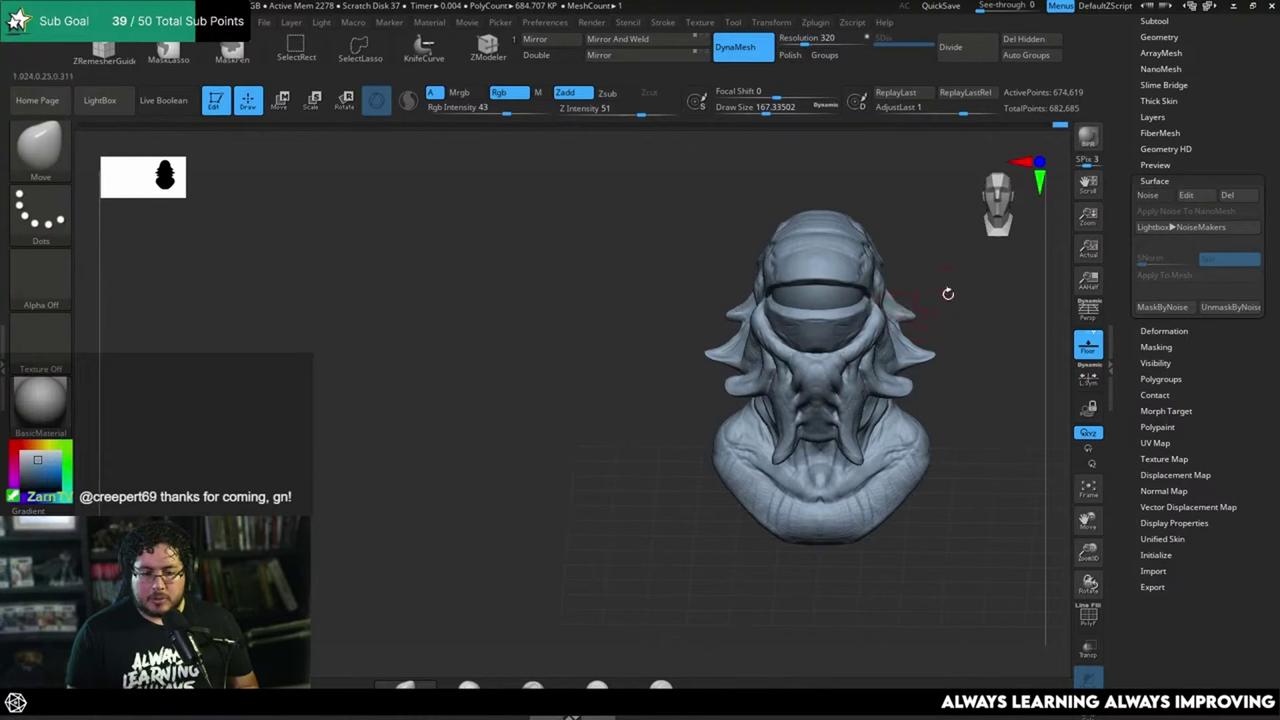
Step: Sharpen and curve the side spikes from the top and front with the Move brush at a size of about 167
mouse_move(948, 293)
right_mouse_down()
mouse_move(826, 311)
mouse_move(980, 312)
mouse_move(936, 300)
right_mouse_up()
mouse_move(950, 360)
left_mouse_down()
mouse_move(951, 394)
mouse_move(929, 420)
mouse_move(934, 487)
left_mouse_up()
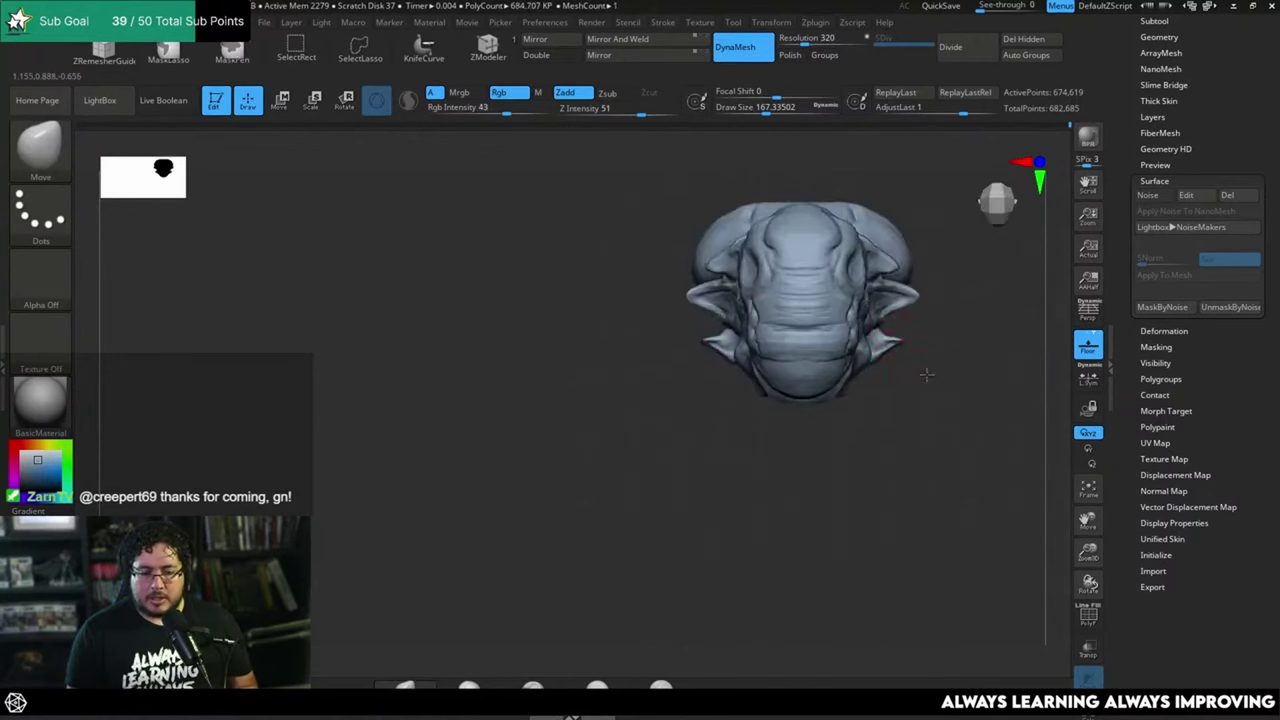
mouse_move(923, 371)
left_mouse_down()
mouse_move(943, 286)
mouse_move(960, 314)
mouse_move(946, 339)
mouse_move(890, 363)
left_mouse_up()
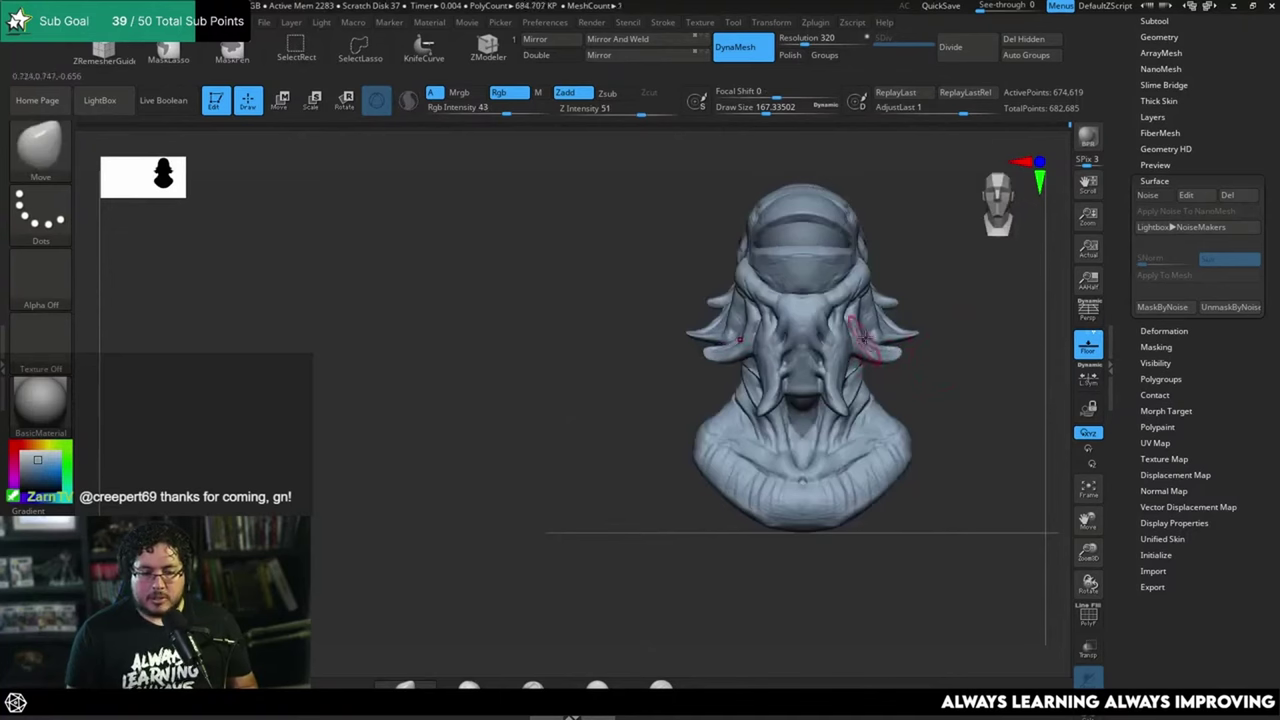
mouse_move(890, 363)
left_mouse_down()
mouse_move(971, 271)
mouse_move(940, 343)
left_mouse_up()
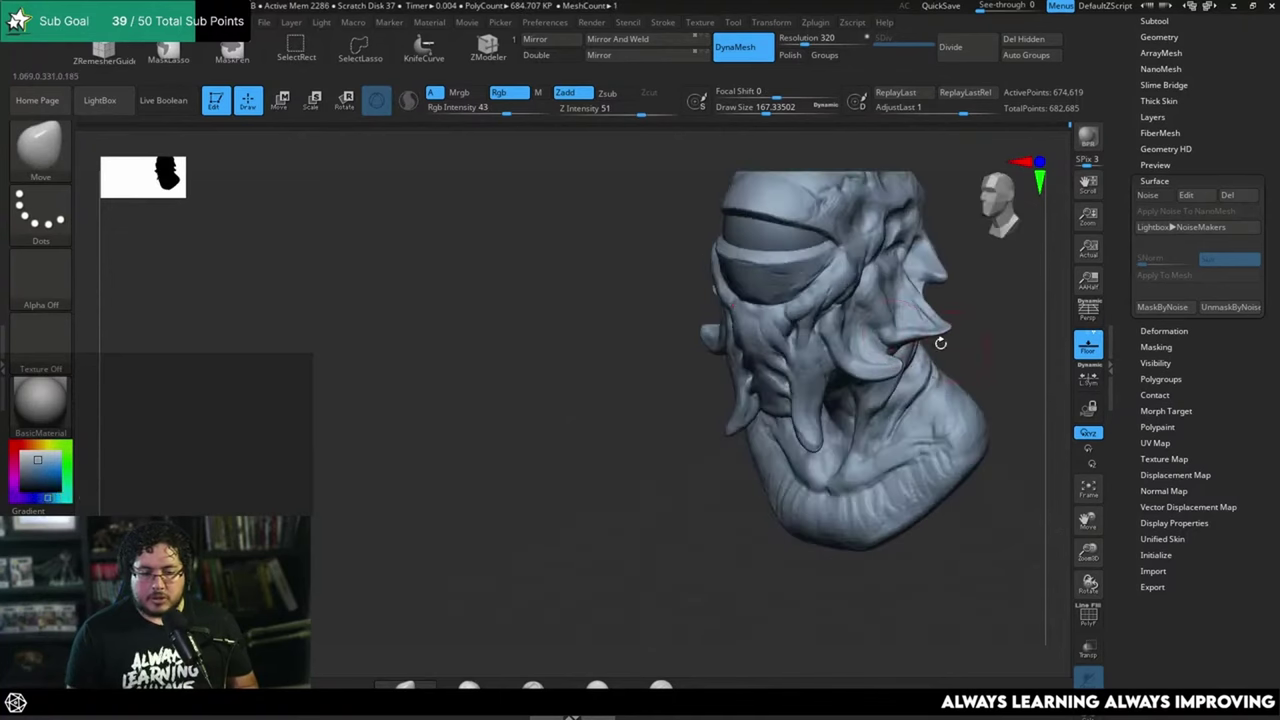
Step: Build up the cheek horn and the neighbouring spike with ClayBuildup at brush sizes of about 116 and 104
key("b")
key("c")
key("b")
key("space")
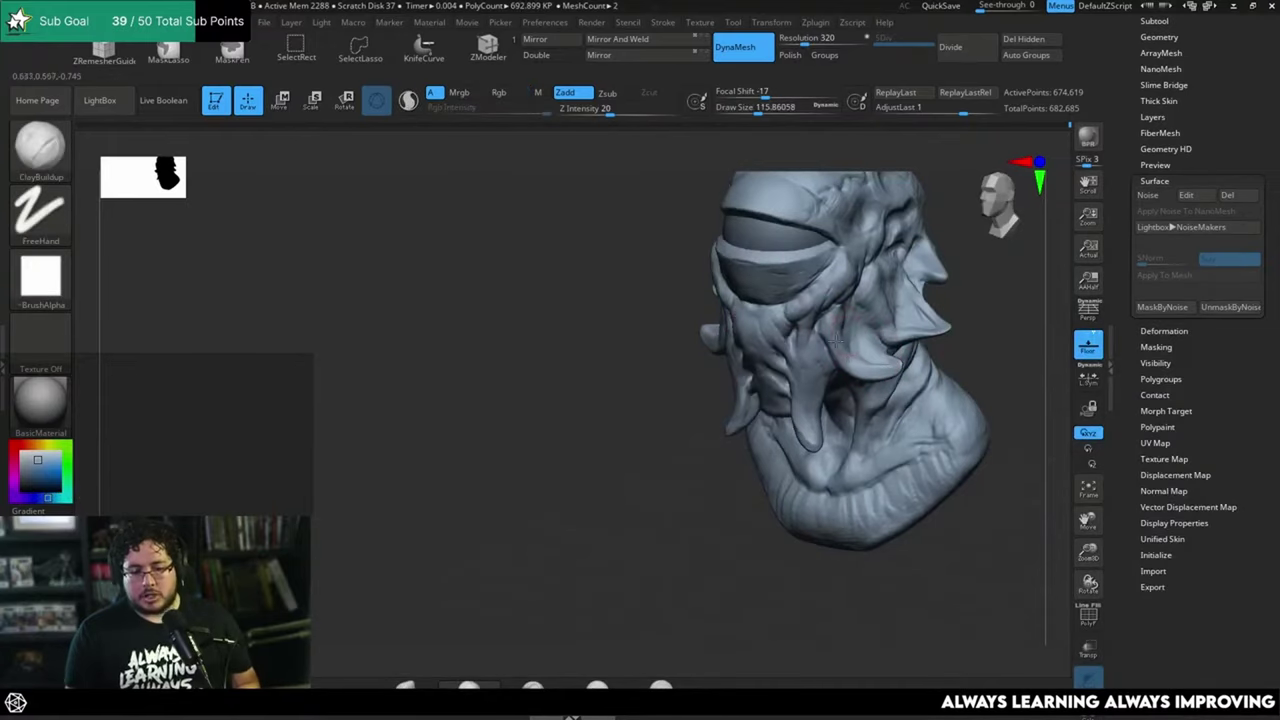
left_click_drag(865, 365, 866, 347)
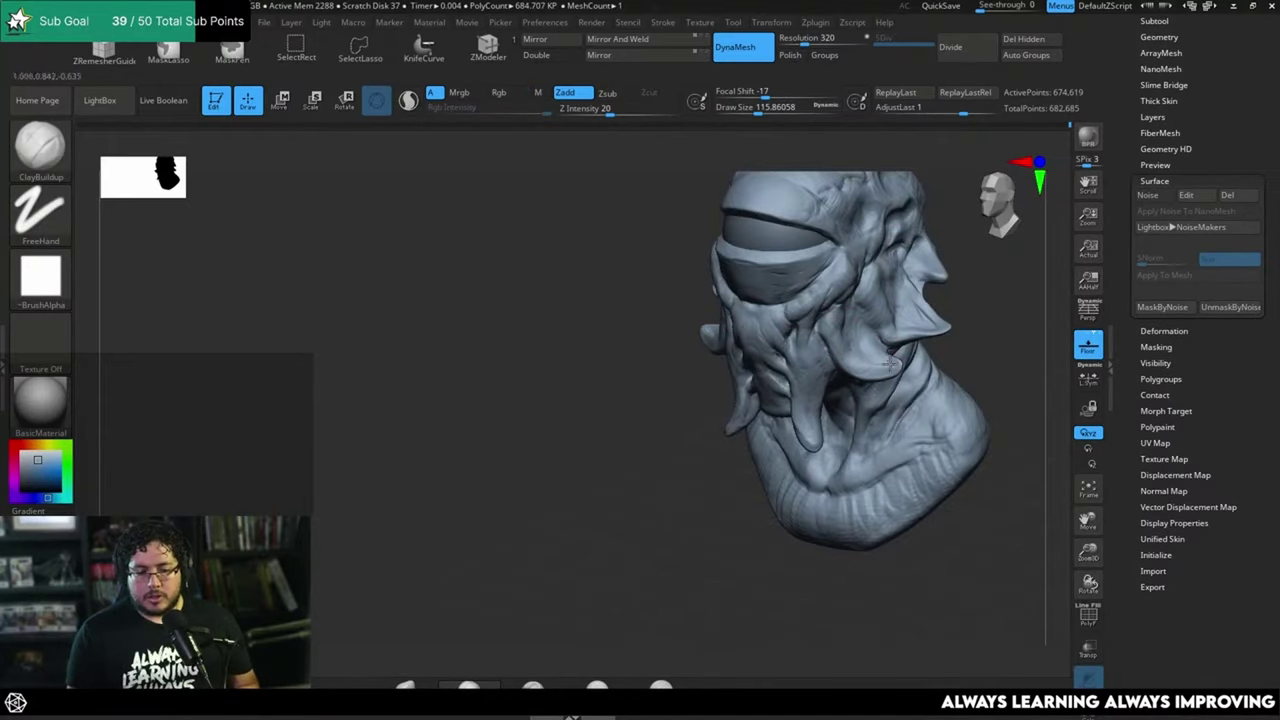
mouse_move(890, 363)
right_mouse_down()
mouse_move(955, 285)
mouse_move(937, 310)
right_mouse_up()
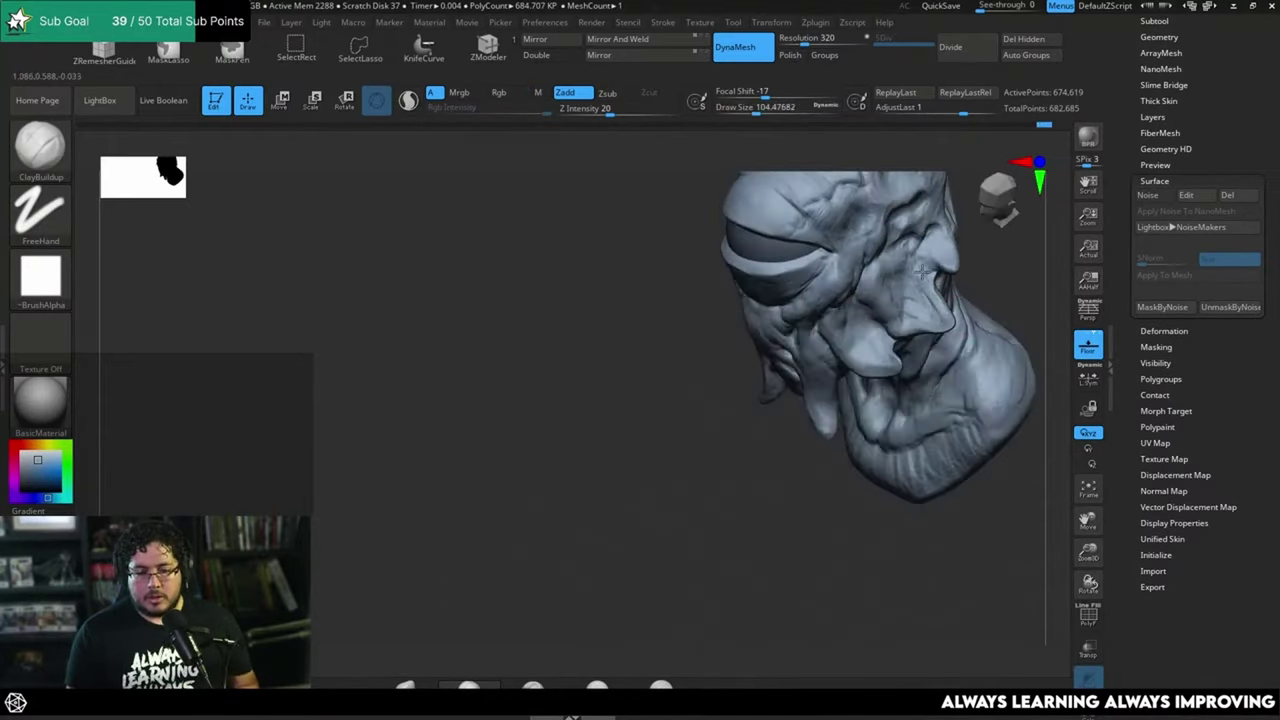
Step: Build up skin folds behind the side spikes toward the neck with ClayBuildup at brush sizes of about 104 and 112
mouse_move(968, 278)
right_mouse_down()
mouse_move(1027, 245)
mouse_move(913, 487)
mouse_move(932, 316)
right_mouse_up()
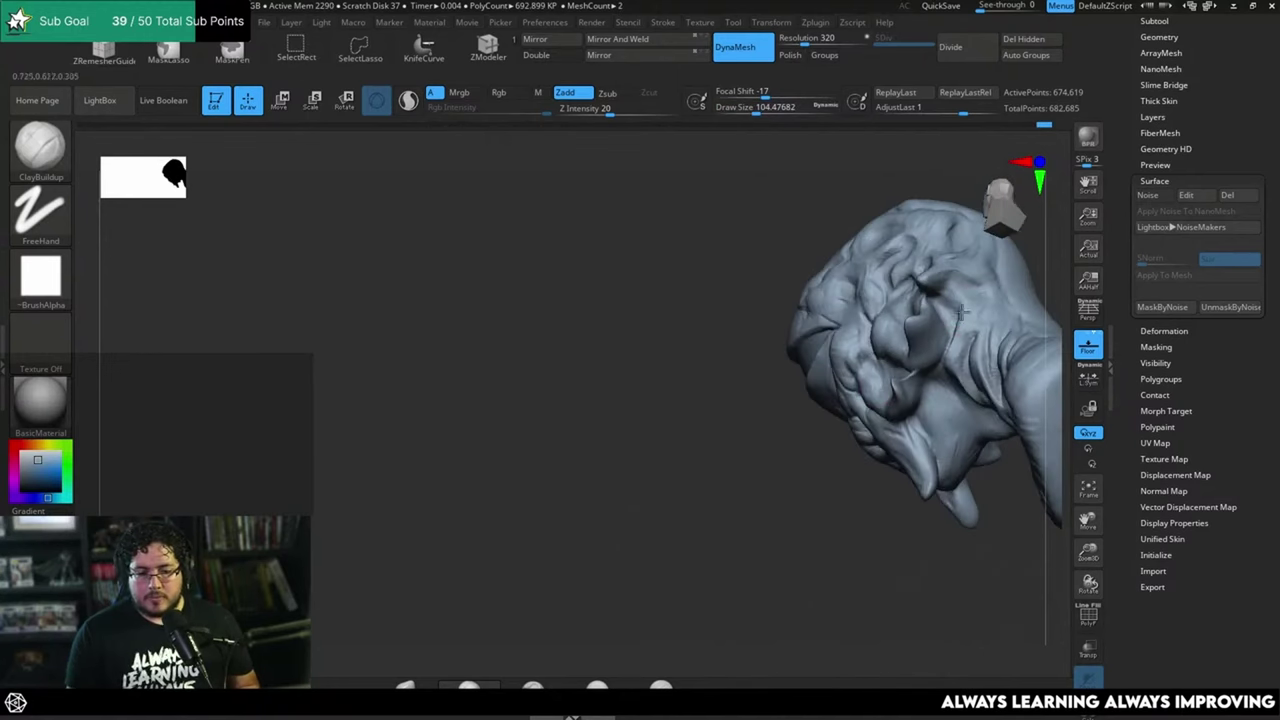
left_click_drag(974, 306, 1012, 346)
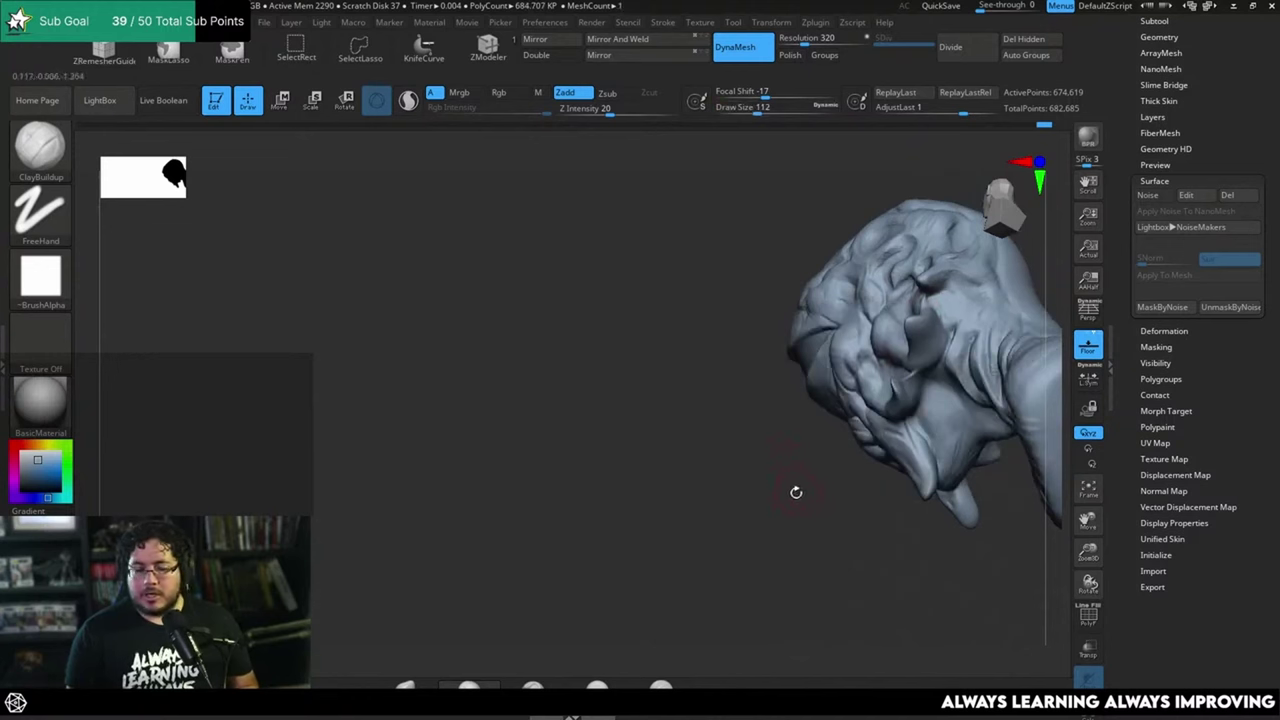
mouse_move(796, 492)
right_mouse_down()
mouse_move(760, 489)
mouse_move(890, 298)
right_mouse_up()
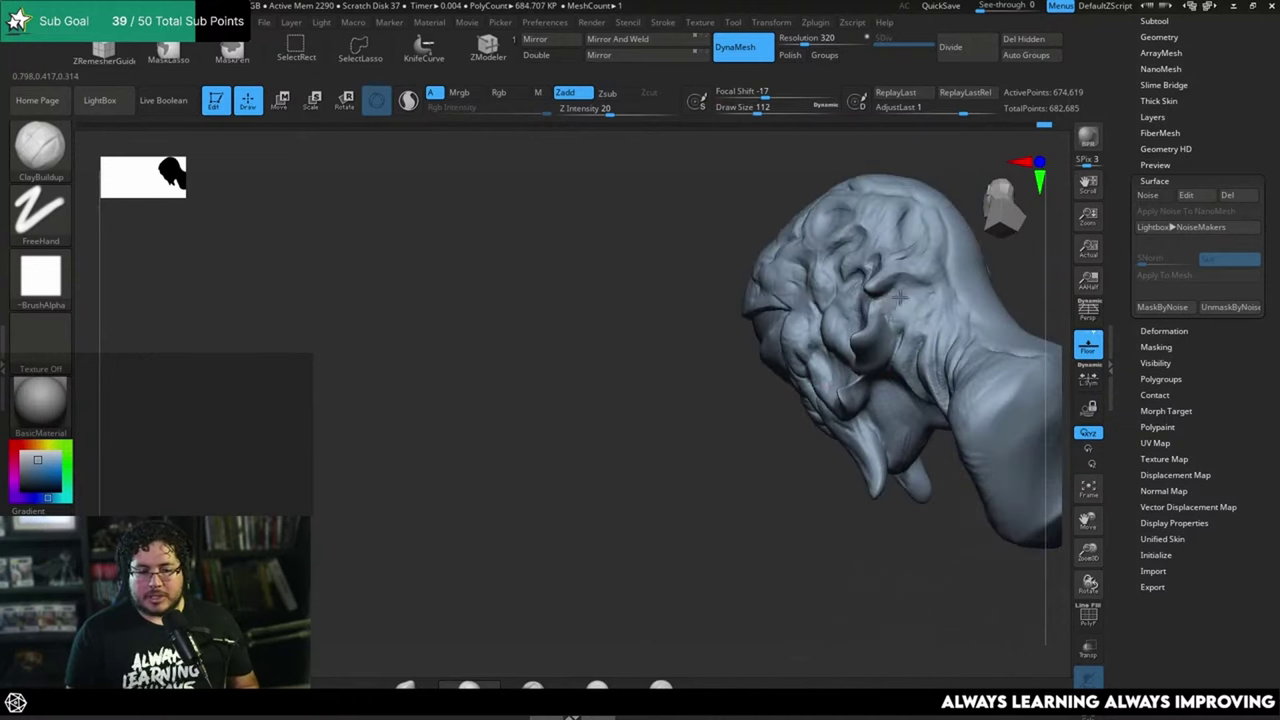
Step: Refine the bases of the side spikes and cheek horns with ClayBuildup at a brush size of about 71
mouse_move(893, 375)
right_mouse_down()
mouse_move(949, 514)
mouse_move(897, 323)
mouse_move(763, 471)
mouse_move(713, 484)
mouse_move(906, 451)
mouse_move(869, 357)
mouse_move(943, 363)
mouse_move(865, 333)
right_mouse_up()
mouse_move(838, 374)
right_mouse_down()
mouse_move(940, 323)
mouse_move(949, 371)
mouse_move(931, 326)
right_mouse_up()
left_click_drag(804, 374, 816, 363)
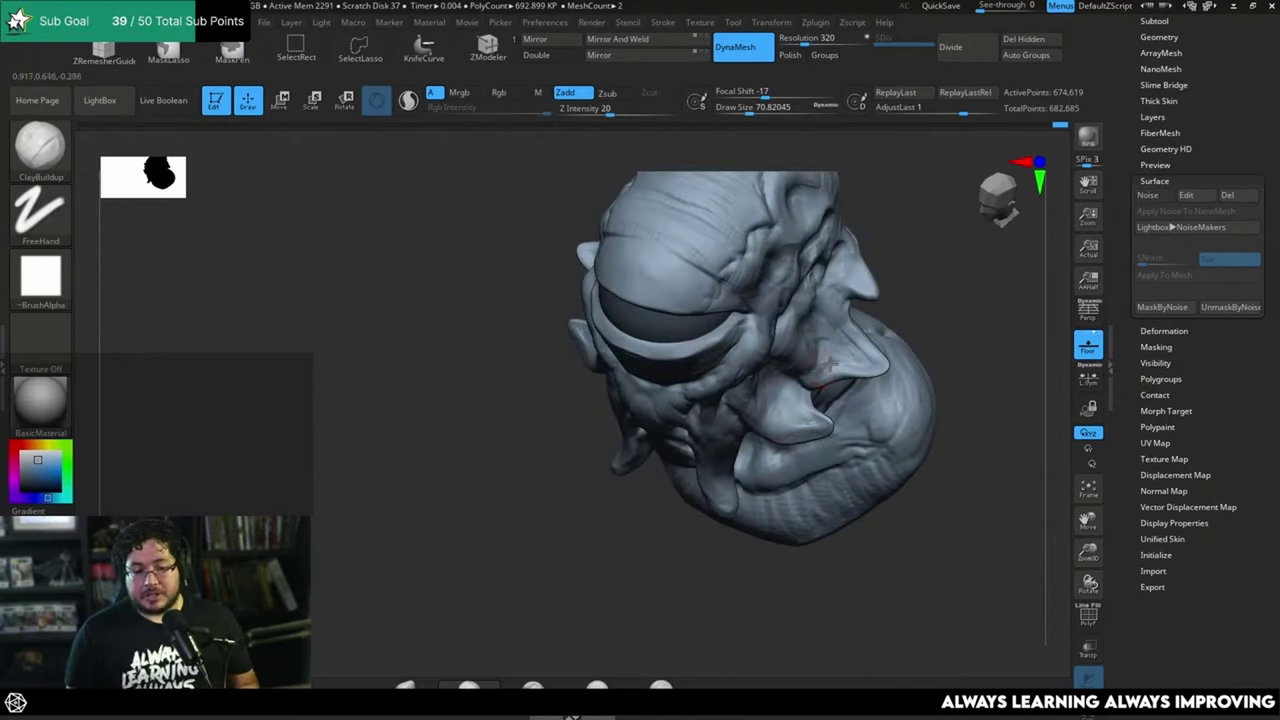
mouse_move(956, 330)
right_mouse_down()
mouse_move(966, 343)
mouse_move(894, 423)
mouse_move(893, 398)
right_mouse_up()
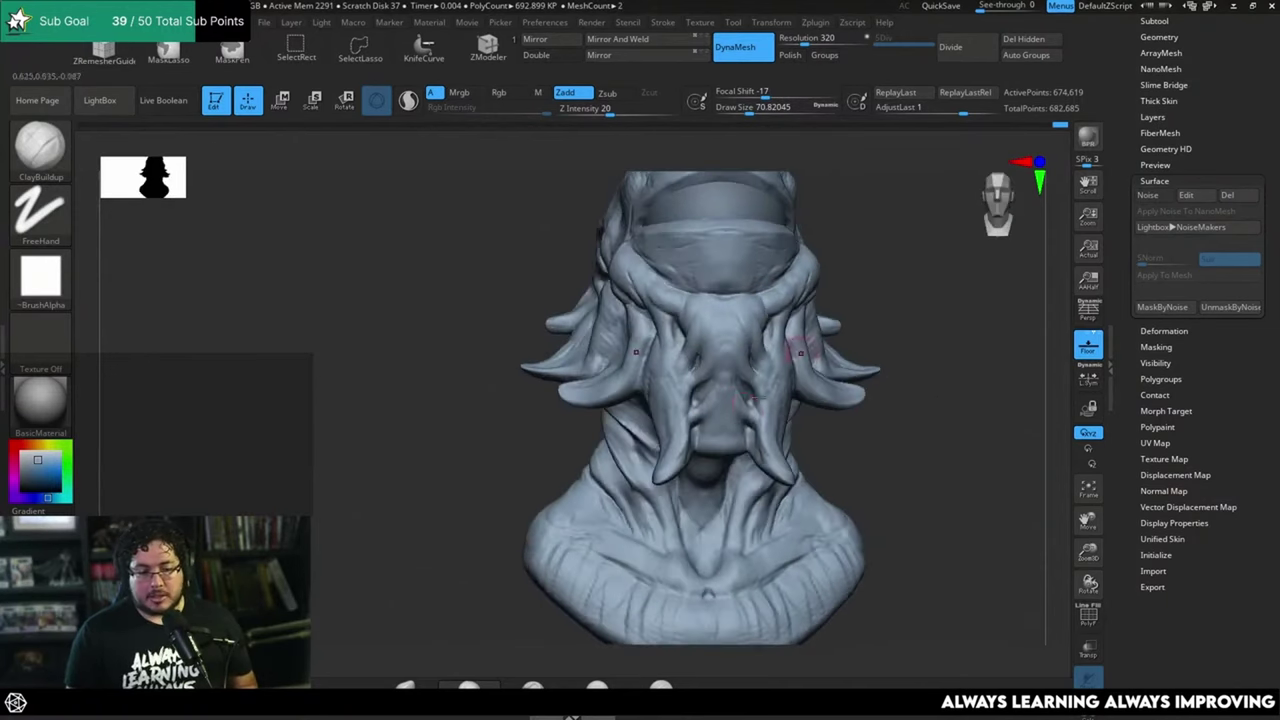
mouse_move(870, 324)
right_mouse_down()
mouse_move(894, 320)
mouse_move(891, 343)
mouse_move(938, 318)
mouse_move(886, 309)
right_mouse_up()
mouse_move(900, 370)
right_mouse_down()
mouse_move(920, 434)
mouse_move(918, 503)
mouse_move(871, 380)
right_mouse_up()
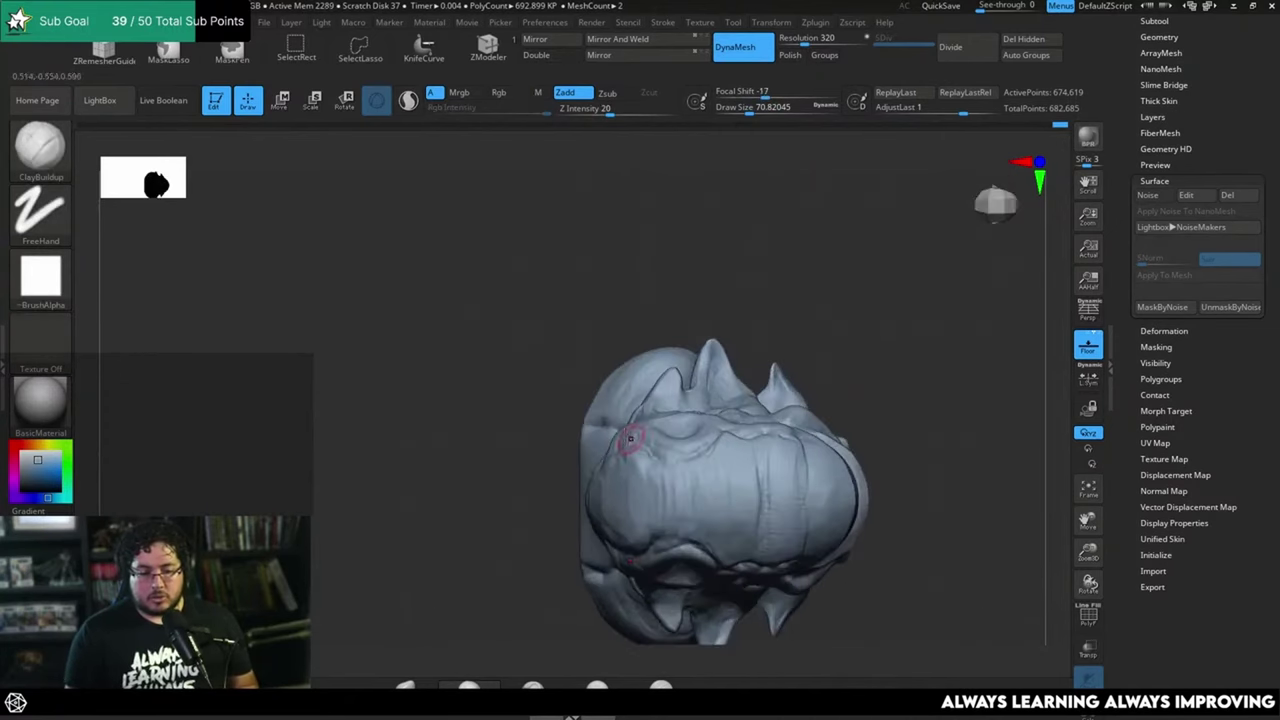
Step: Reshape the rearmost side spike from the top view with the Move brush at a size of about 158
key("b")
key("m")
key("v")
key("space")
mouse_move(678, 380)
left_mouse_down()
mouse_move(692, 380)
mouse_move(655, 372)
left_mouse_up()
key("bracketleft")
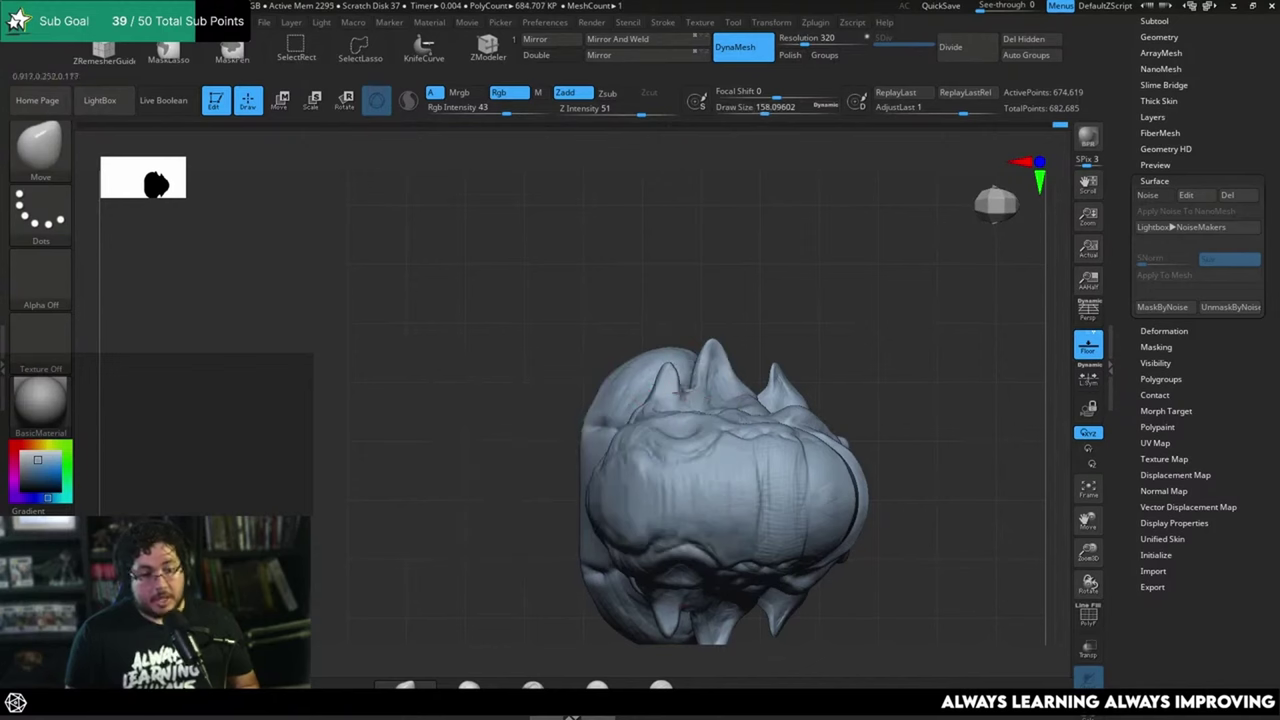
mouse_move(683, 391)
right_mouse_down()
mouse_move(714, 392)
mouse_move(697, 317)
mouse_move(806, 271)
mouse_move(906, 251)
mouse_move(869, 279)
mouse_move(823, 437)
mouse_move(823, 380)
mouse_move(808, 443)
mouse_move(786, 354)
right_mouse_up()
Step: Build up the side spikes and the skin around their bases with ClayBuildup at brush sizes of about 116 and 94
key("b")
key("c")
key("b")
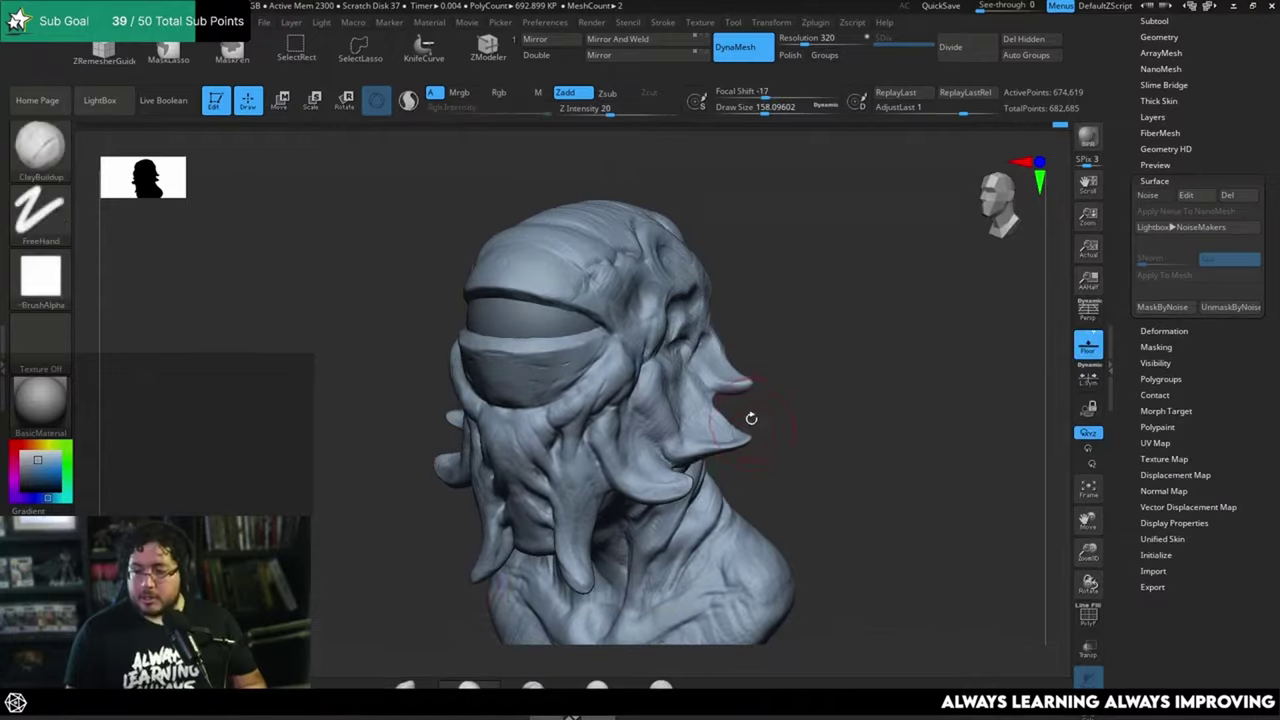
right_click_drag(751, 418, 892, 358)
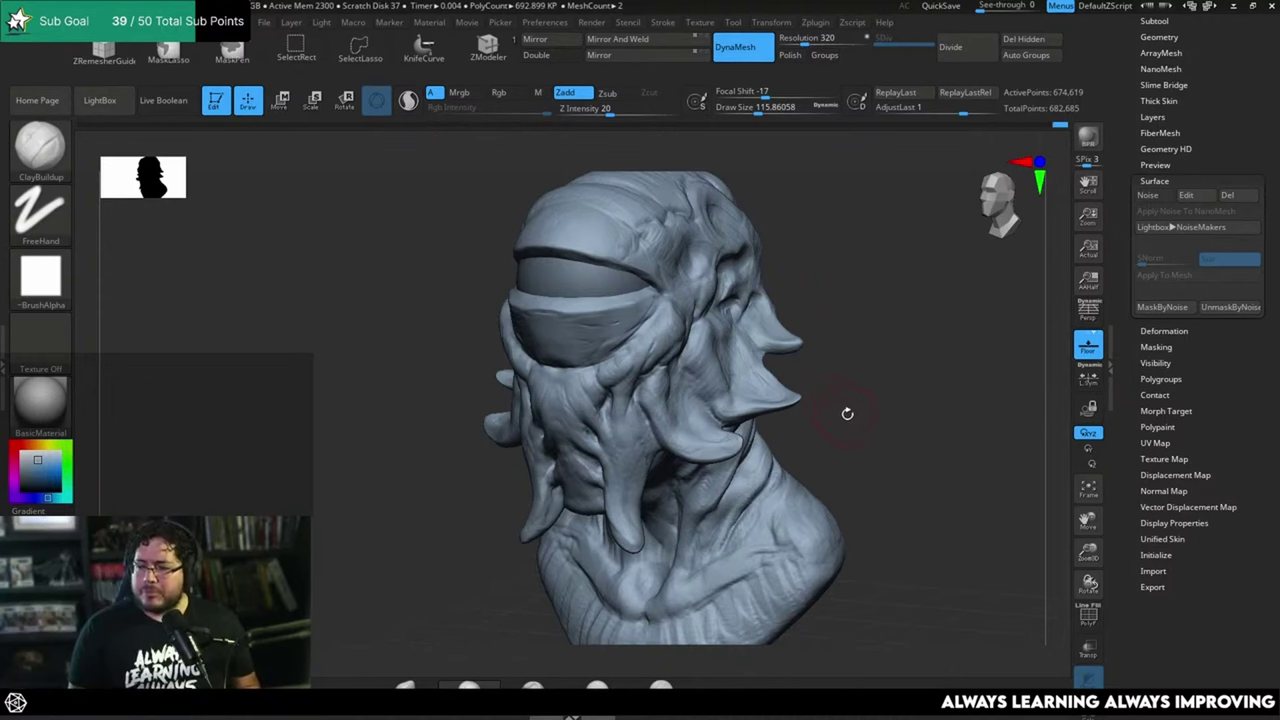
left_click_drag(854, 399, 843, 331)
key("space")
left_click_drag(765, 384, 728, 408)
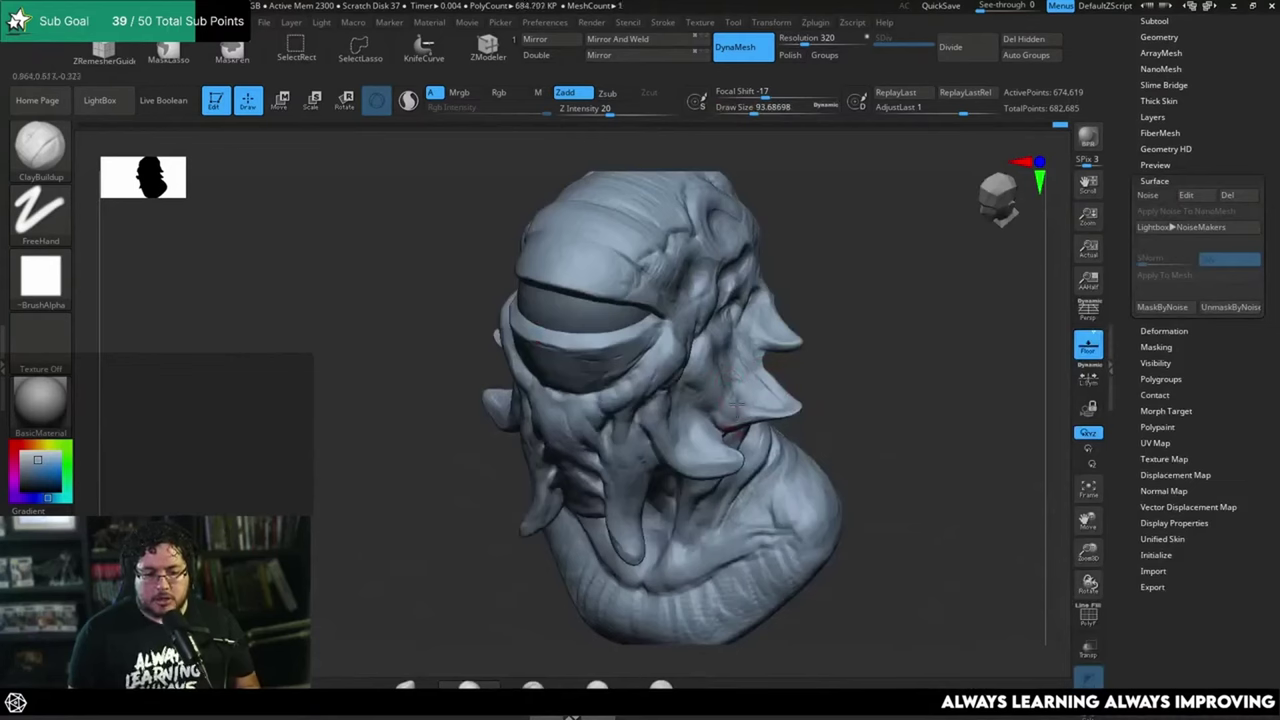
left_click_drag(815, 335, 800, 386)
mouse_move(895, 330)
right_mouse_down()
mouse_move(886, 320)
mouse_move(871, 340)
mouse_move(890, 303)
right_mouse_up()
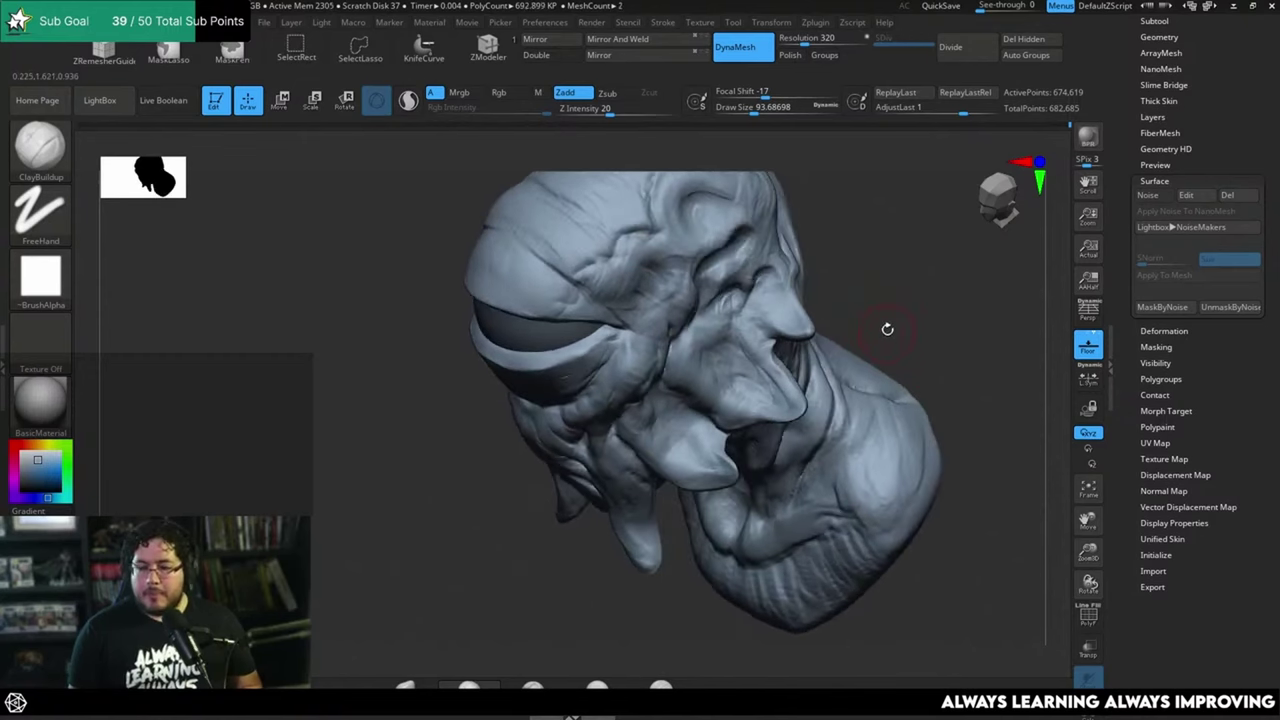
Step: Build up the forehead and brow folds above the eye with ClayBuildup at a brush size of about 132
mouse_move(830, 245)
left_mouse_down()
mouse_move(851, 286)
mouse_move(840, 350)
left_mouse_up()
key("space")
left_click_drag(553, 322, 566, 318)
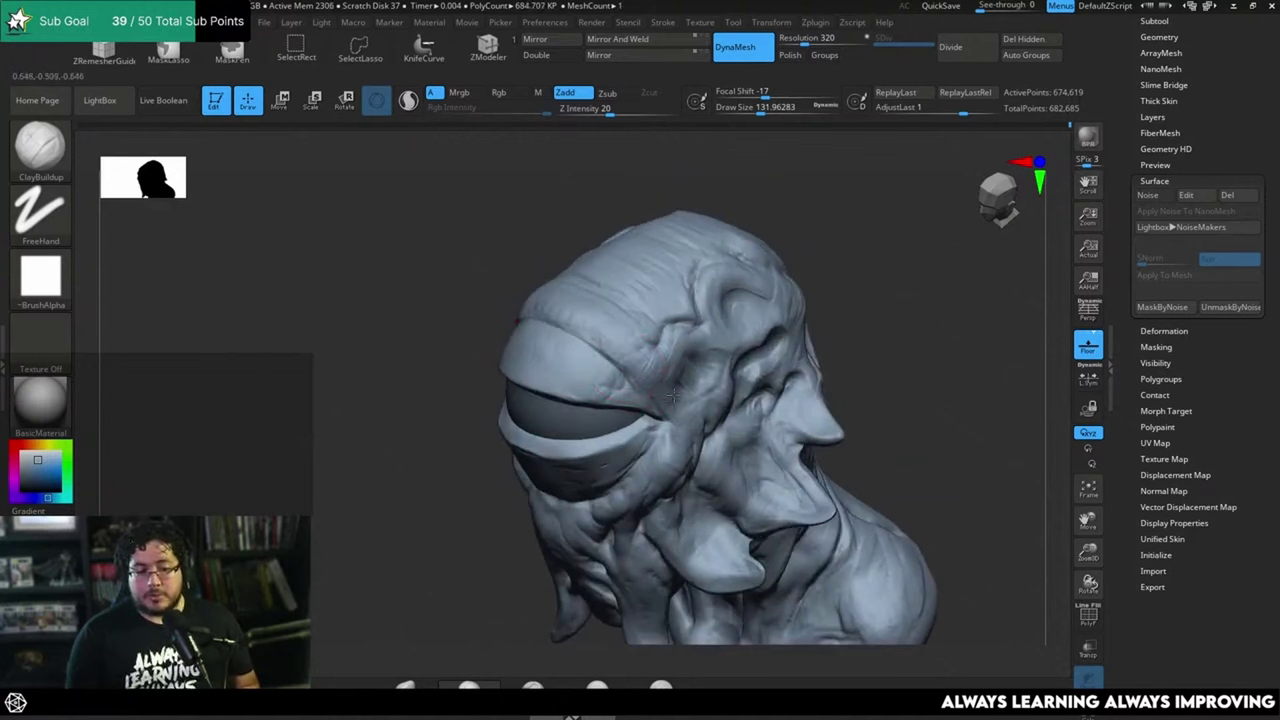
left_click_drag(857, 294, 865, 400)
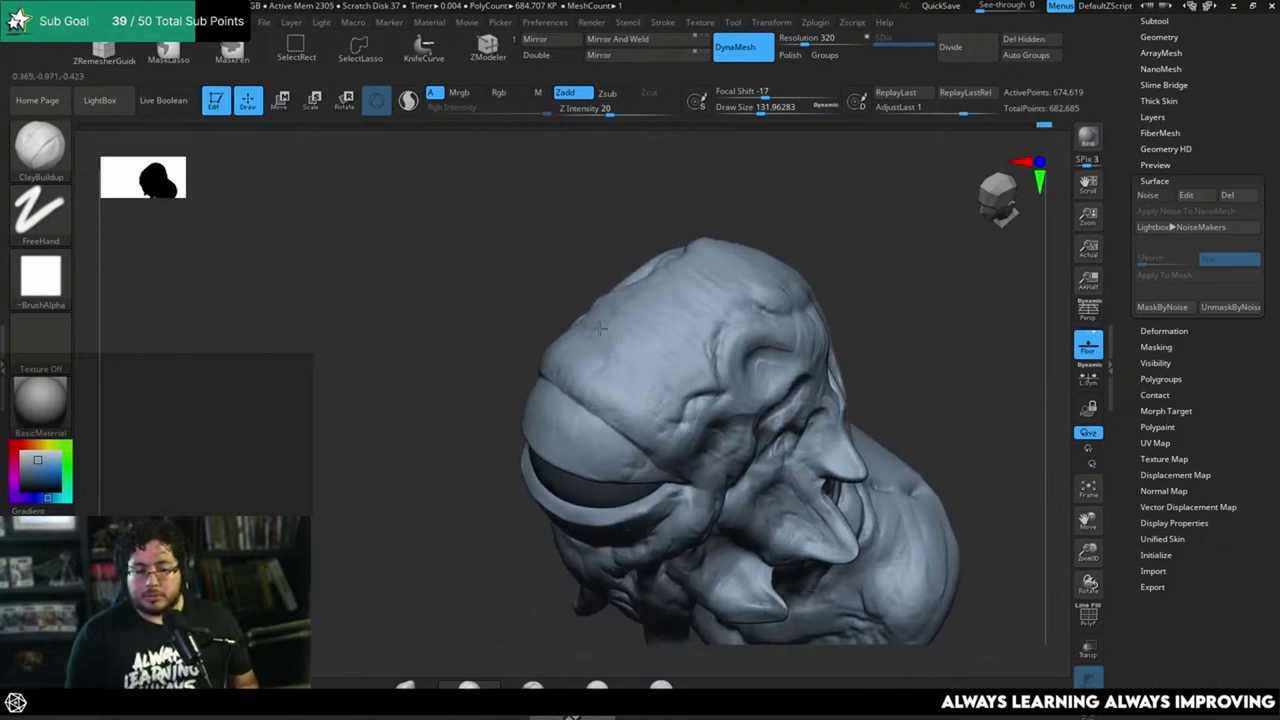
right_click_drag(674, 376, 636, 379)
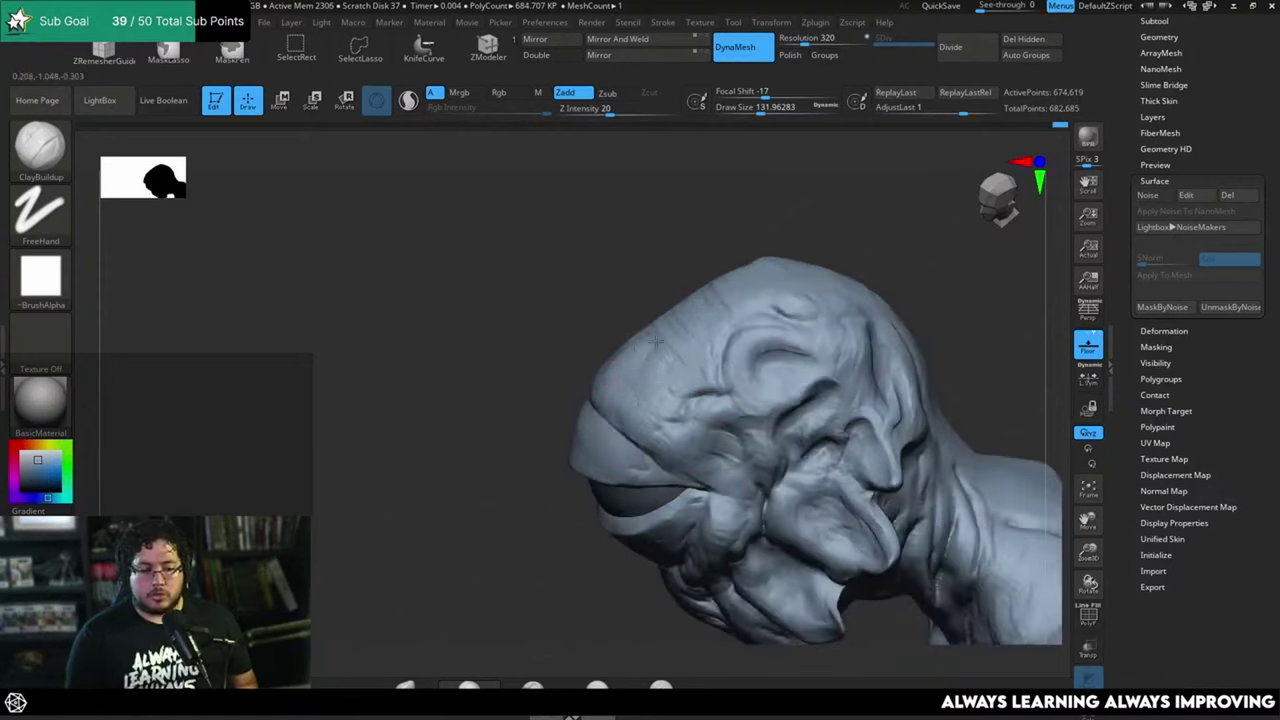
left_click_drag(646, 290, 637, 300)
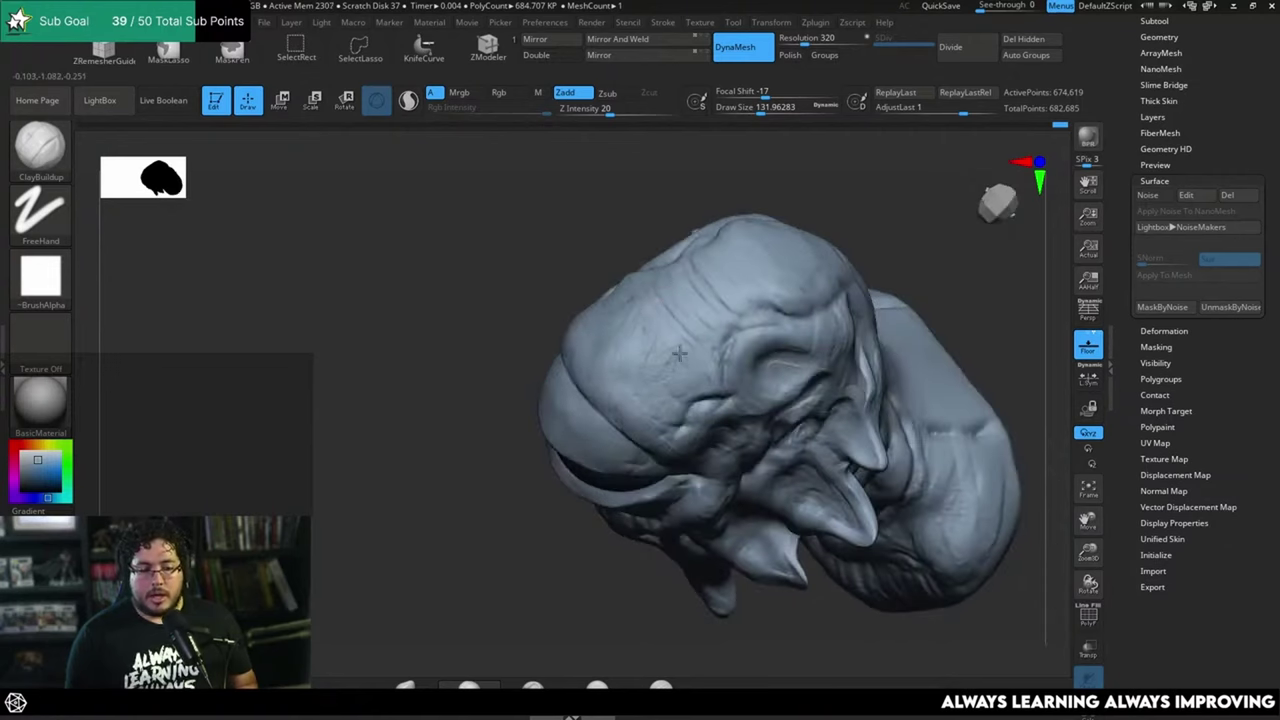
left_click_drag(707, 378, 720, 260)
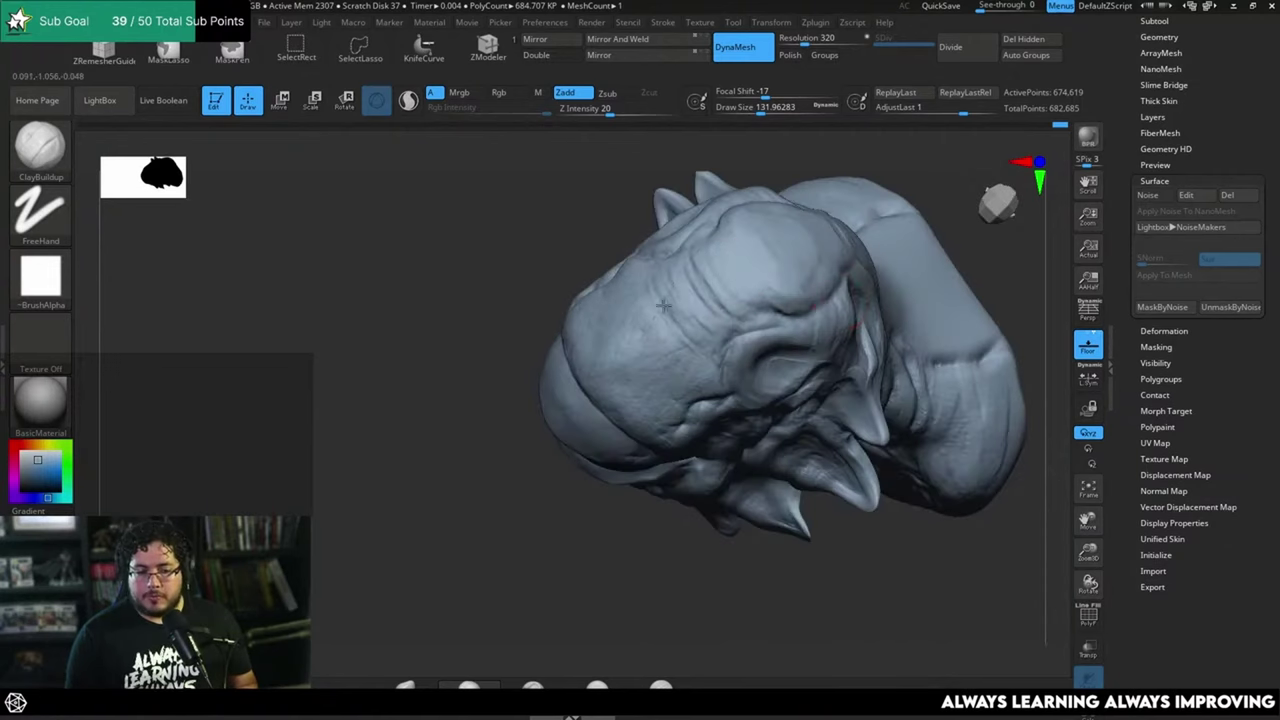
mouse_move(814, 637)
left_mouse_down()
mouse_move(843, 491)
mouse_move(909, 423)
mouse_move(829, 306)
mouse_move(823, 243)
left_mouse_up()
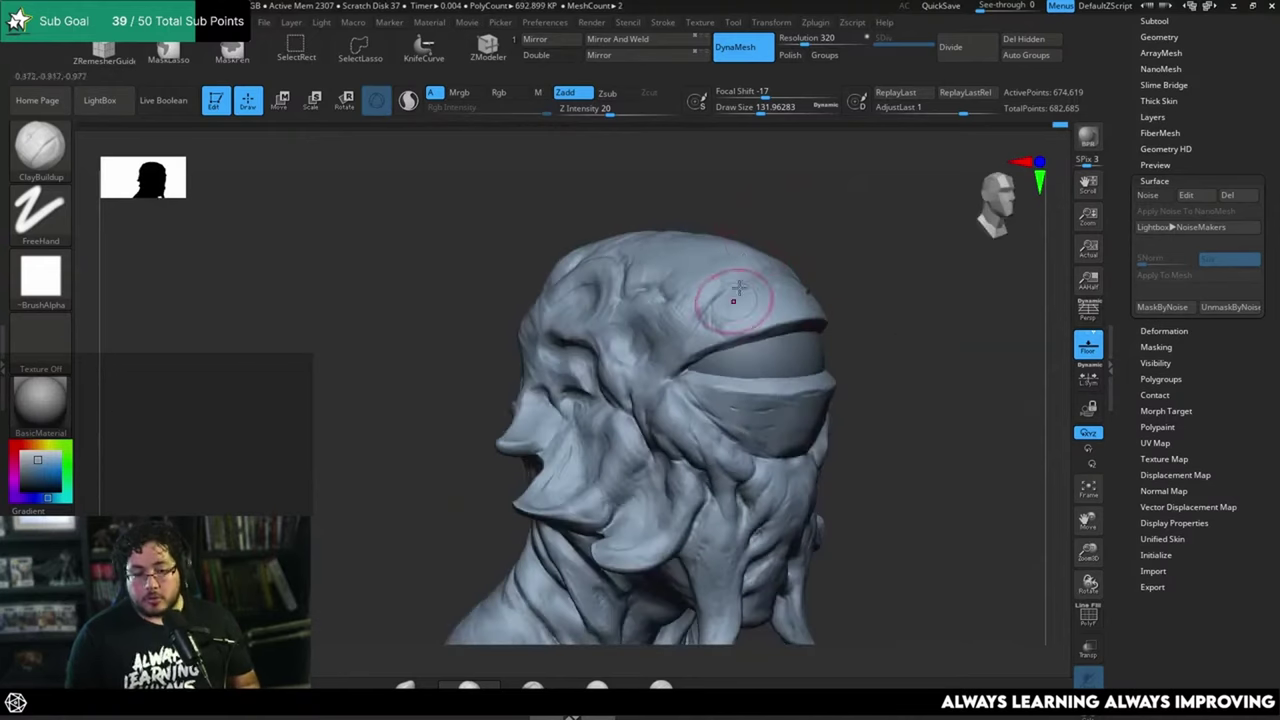
Step: Carve the crease between the brow and the upper eyelid with DamStandard at a brush size of about 65
key("b")
key("d")
key("s")
key("space")
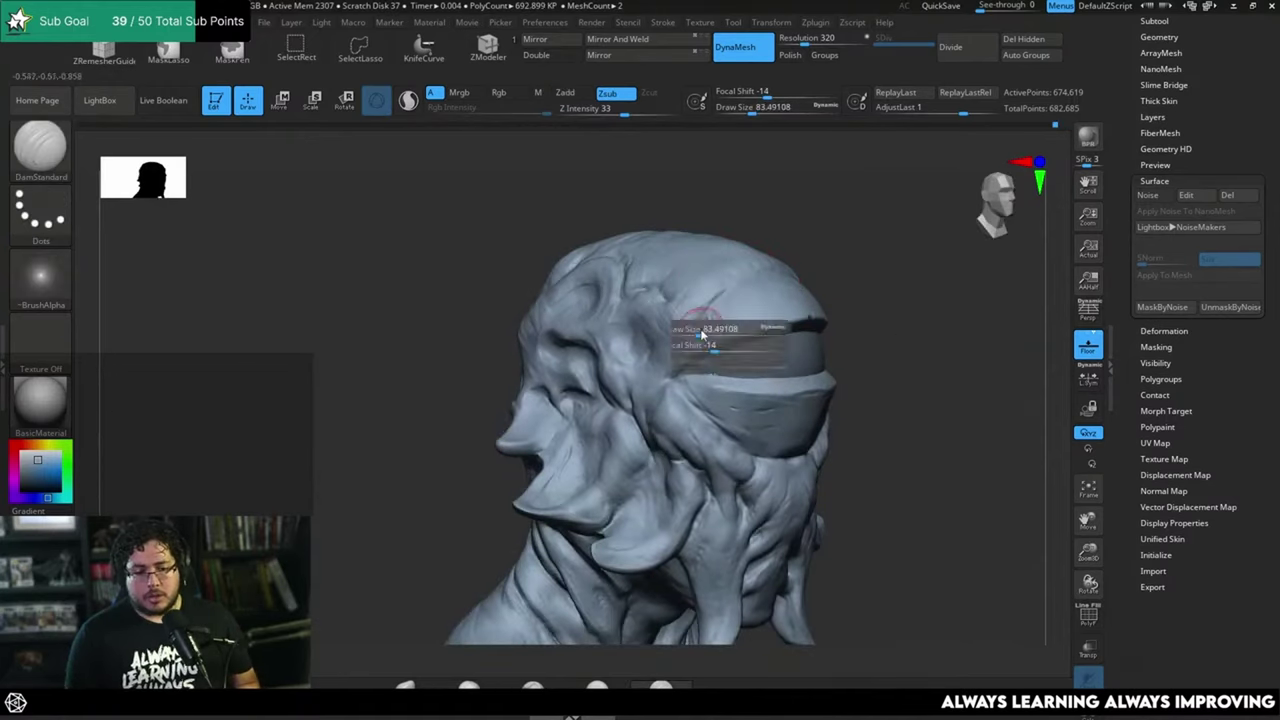
right_click_drag(731, 284, 709, 303)
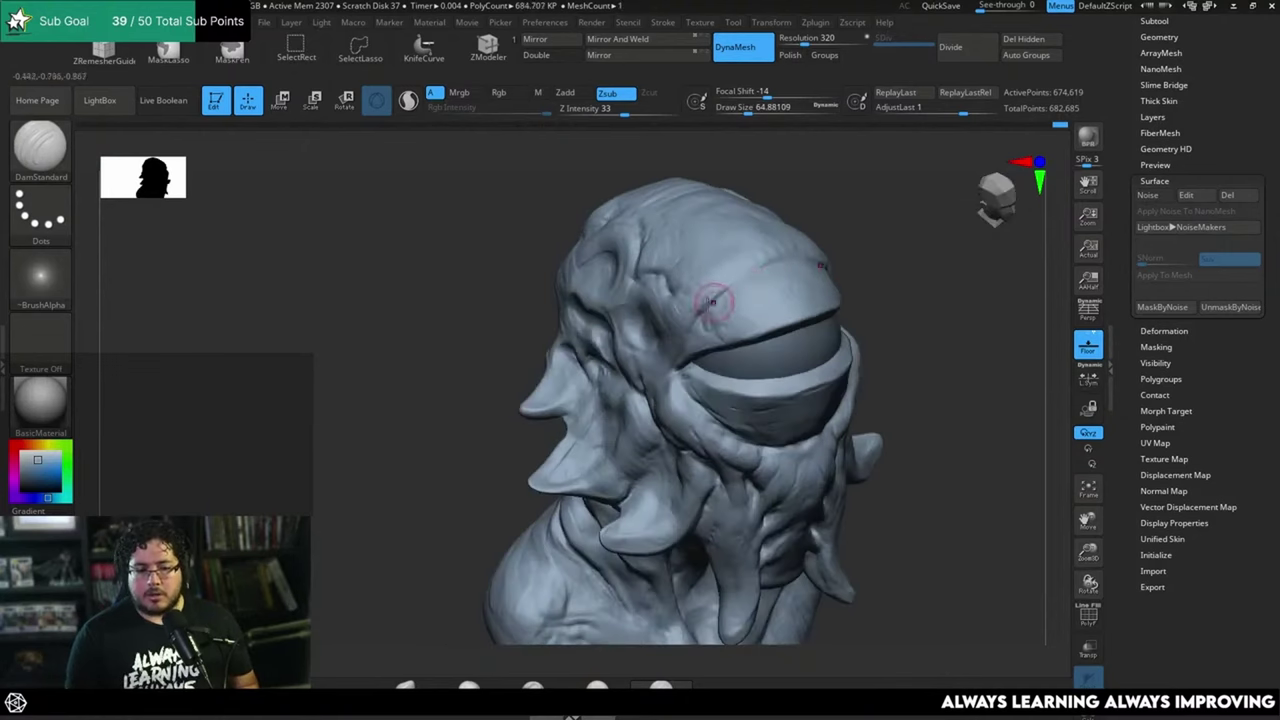
mouse_move(837, 229)
left_mouse_down()
mouse_move(846, 249)
mouse_move(828, 189)
left_mouse_up()
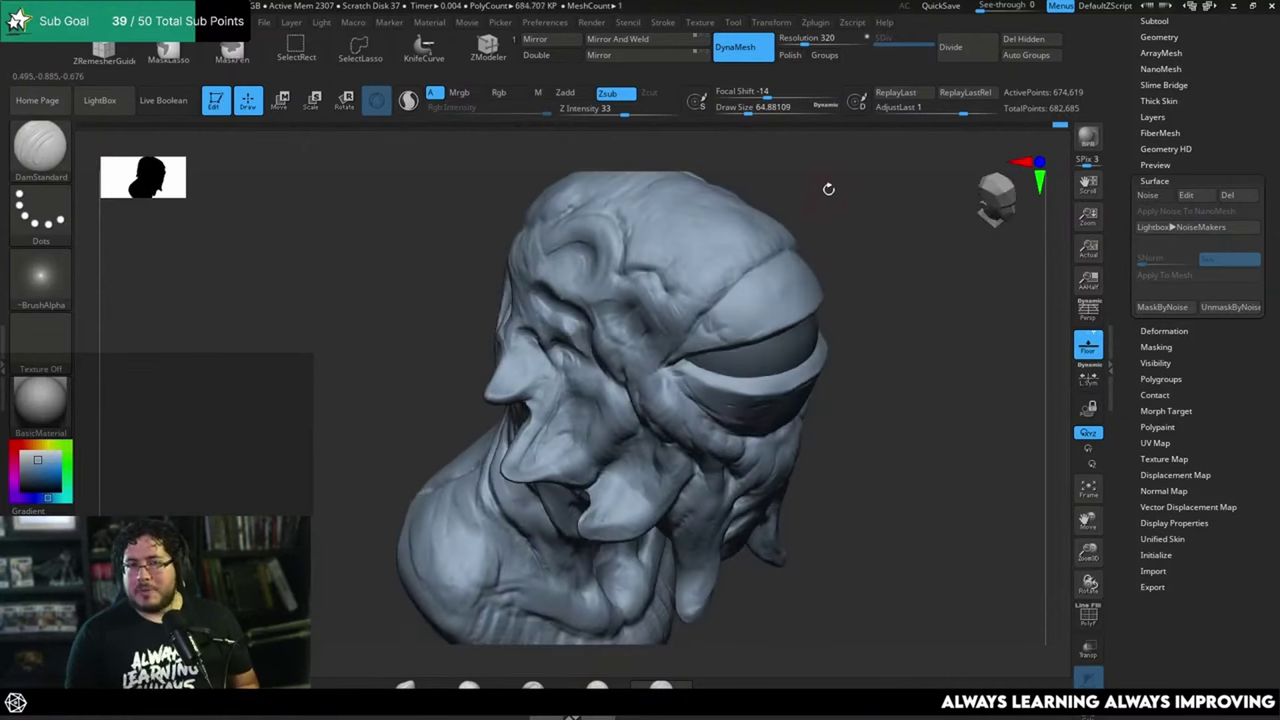
Step: Refine the brow and the skin folds around the outer eye corner with ClayBuildup at a brush size of 112
key("b")
key("c")
key("b")
right_click_drag(788, 278, 826, 252)
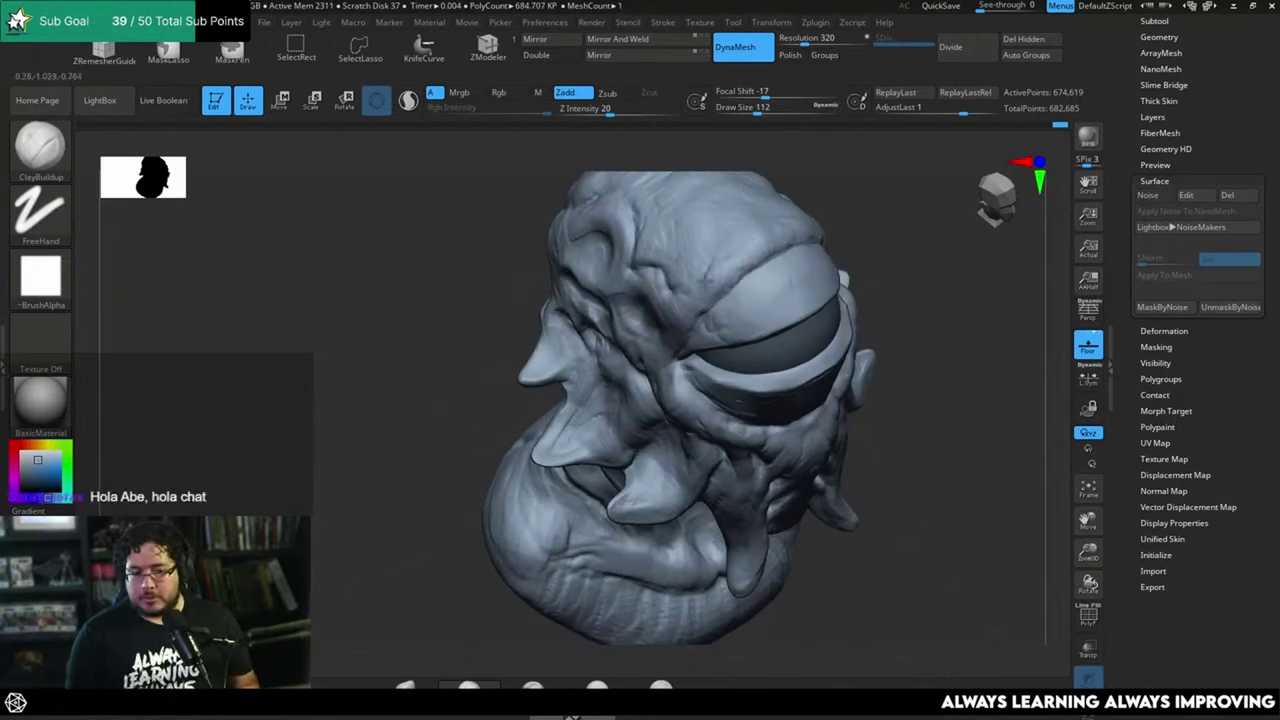
left_click_drag(906, 277, 903, 220)
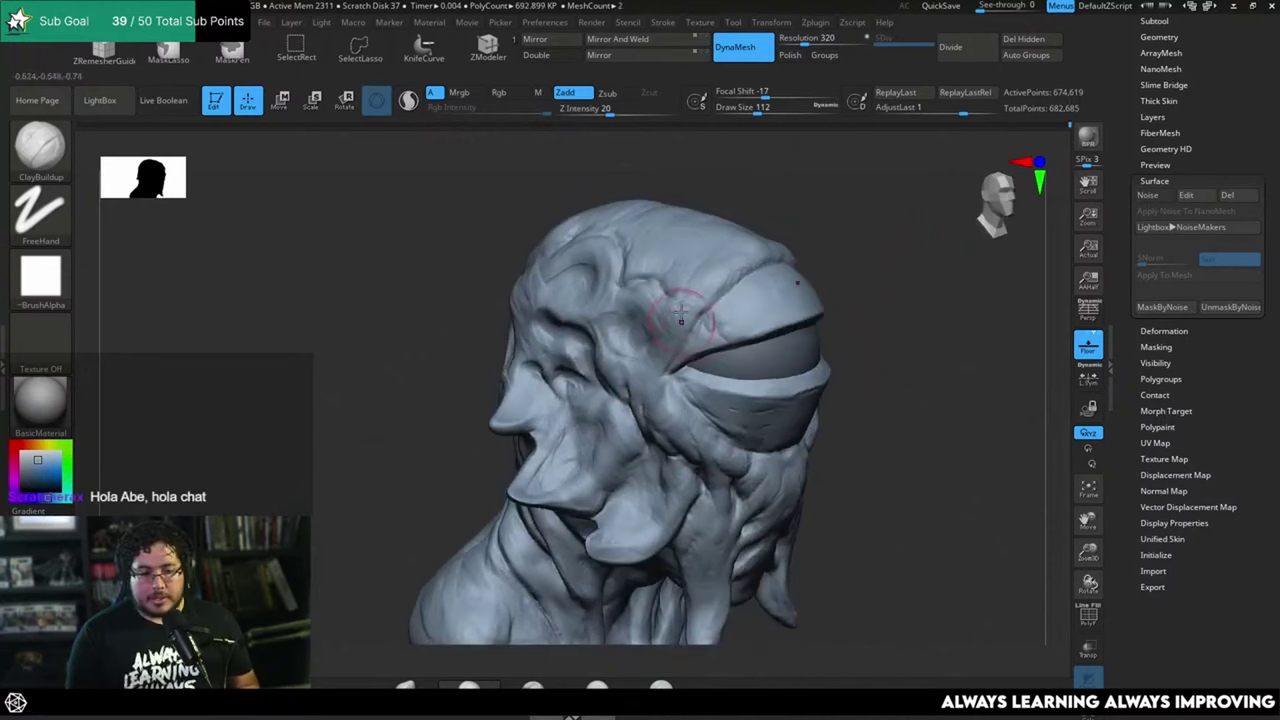
mouse_move(873, 320)
left_mouse_down()
mouse_move(909, 294)
mouse_move(880, 274)
mouse_move(898, 261)
mouse_move(843, 209)
mouse_move(850, 225)
left_mouse_up()
mouse_move(748, 171)
left_mouse_down()
mouse_move(690, 195)
mouse_move(866, 260)
mouse_move(692, 279)
left_mouse_up()
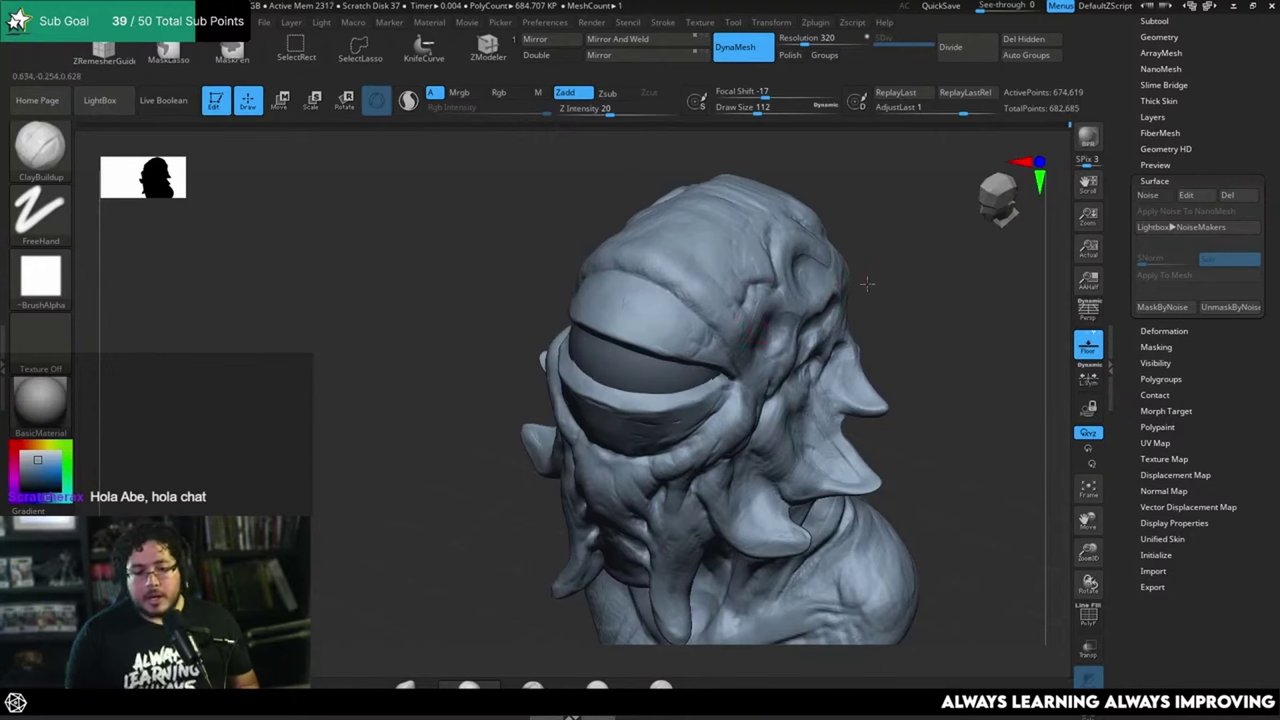
mouse_move(790, 300)
left_mouse_down()
mouse_move(877, 283)
mouse_move(900, 308)
mouse_move(863, 337)
mouse_move(882, 350)
left_mouse_up()
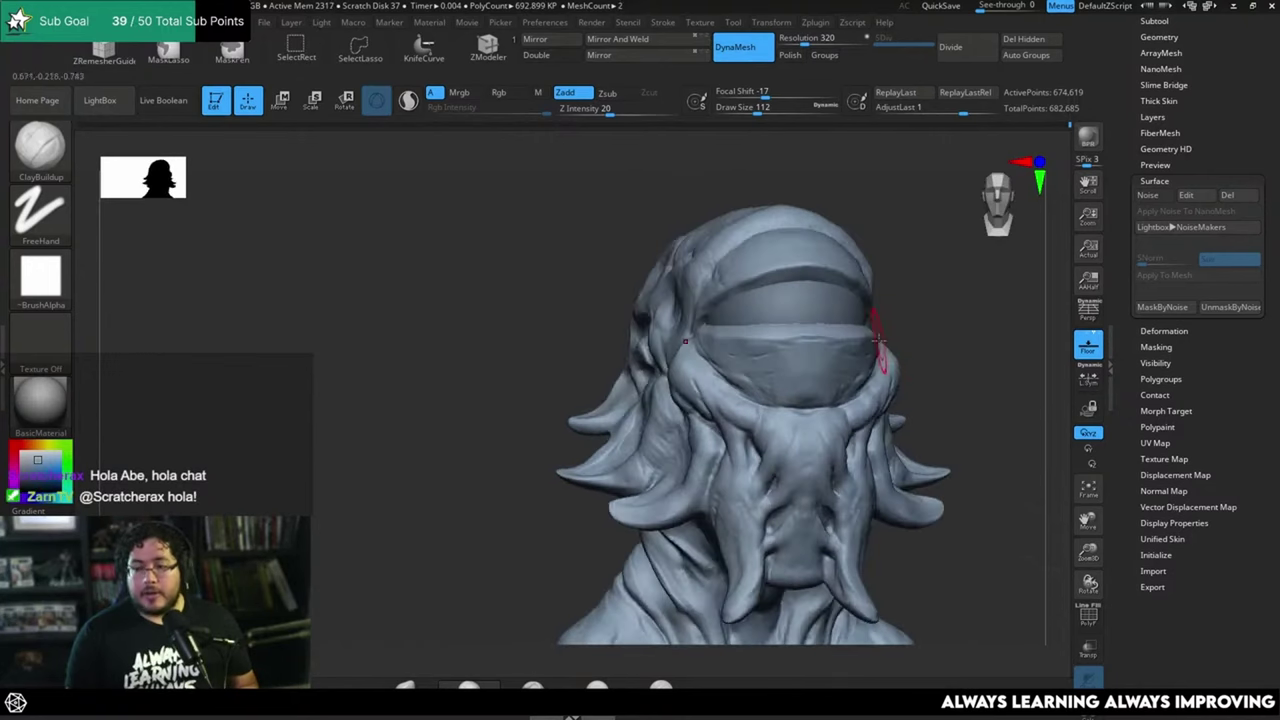
mouse_move(872, 218)
left_mouse_down()
mouse_move(897, 331)
mouse_move(891, 308)
left_mouse_up()
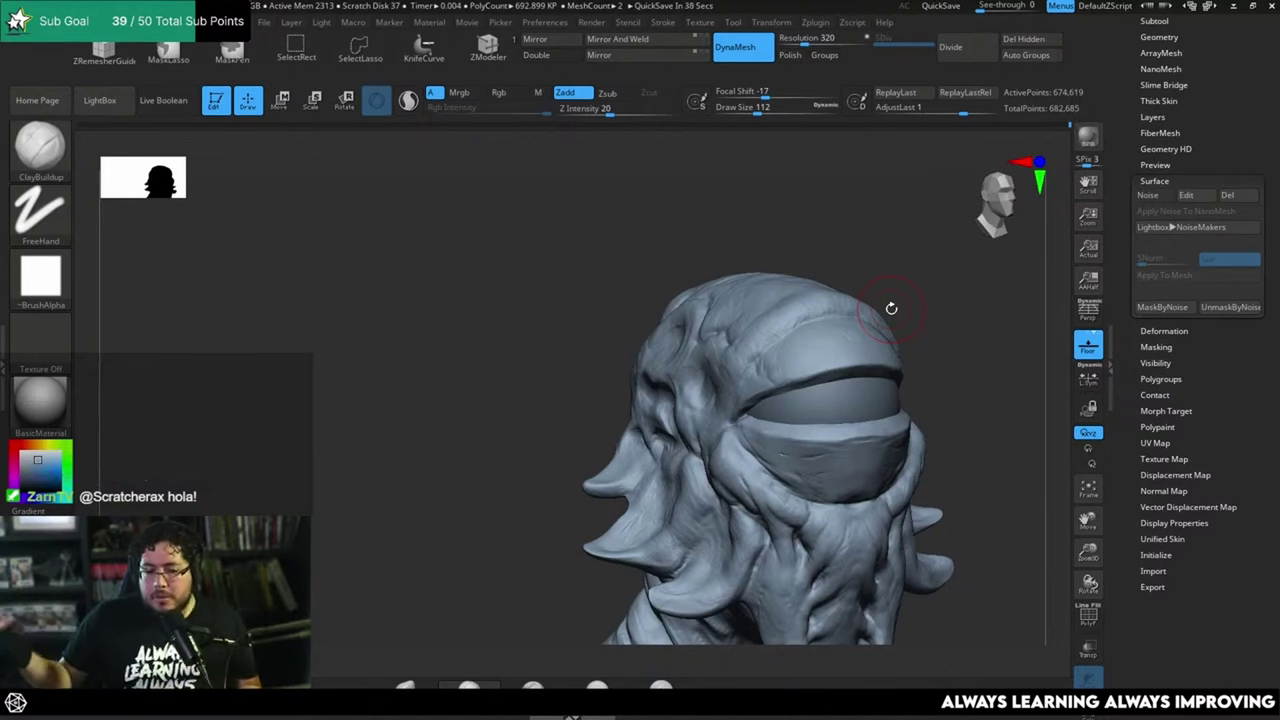
left_click_drag(909, 296, 766, 391)
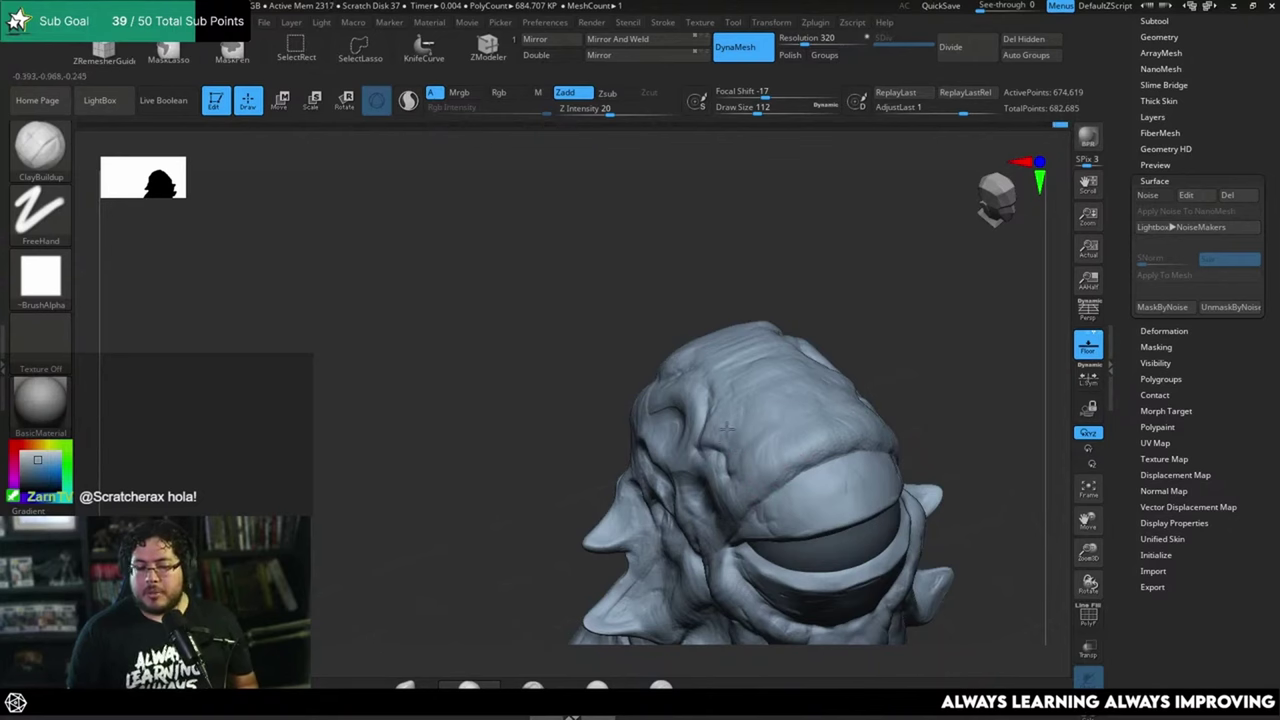
Step: Switch to the Chrome browser and search Google Images for "apple vision pro"
key("alt+Tab")
key("alt+Tab")
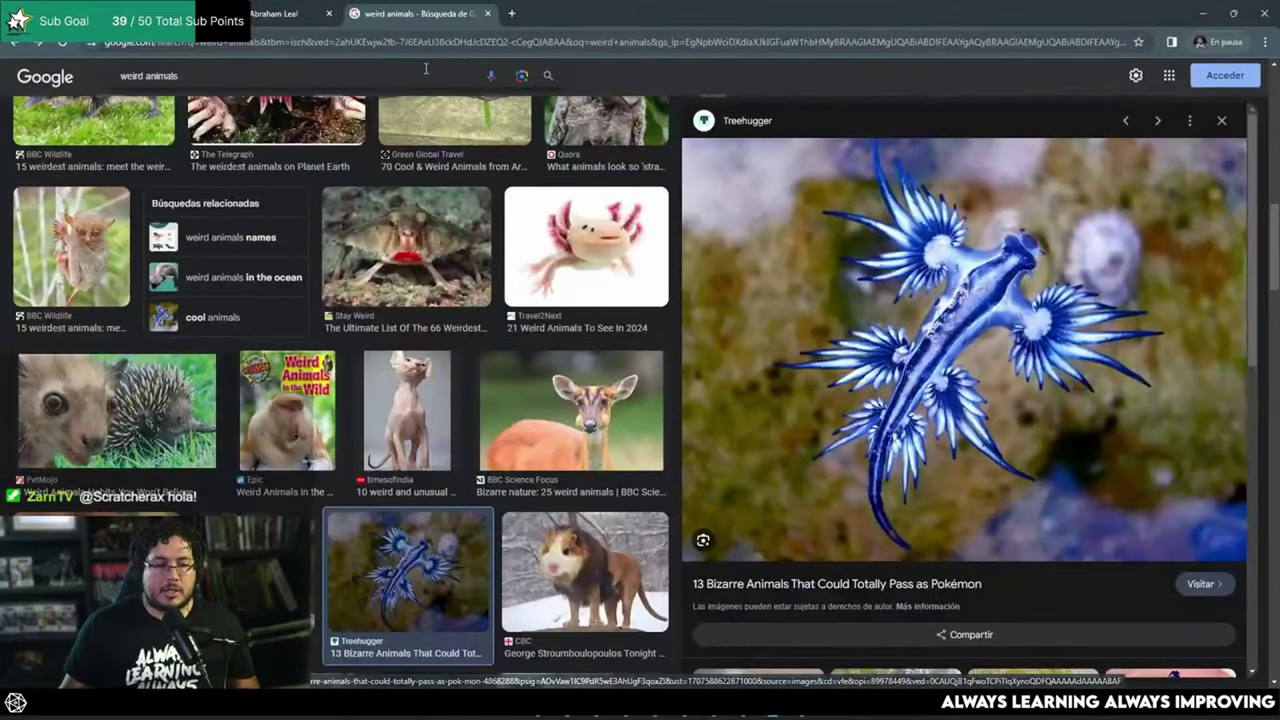
type("apple ")
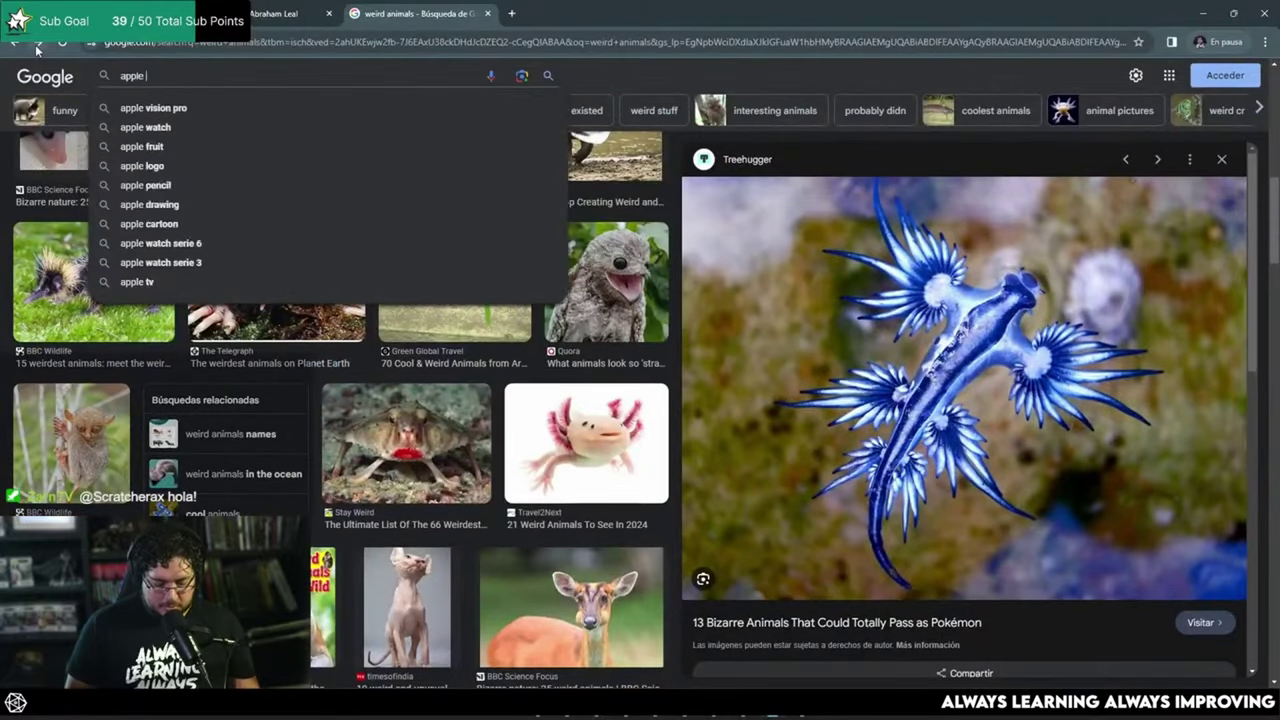
type("vision pro")
key("Return")
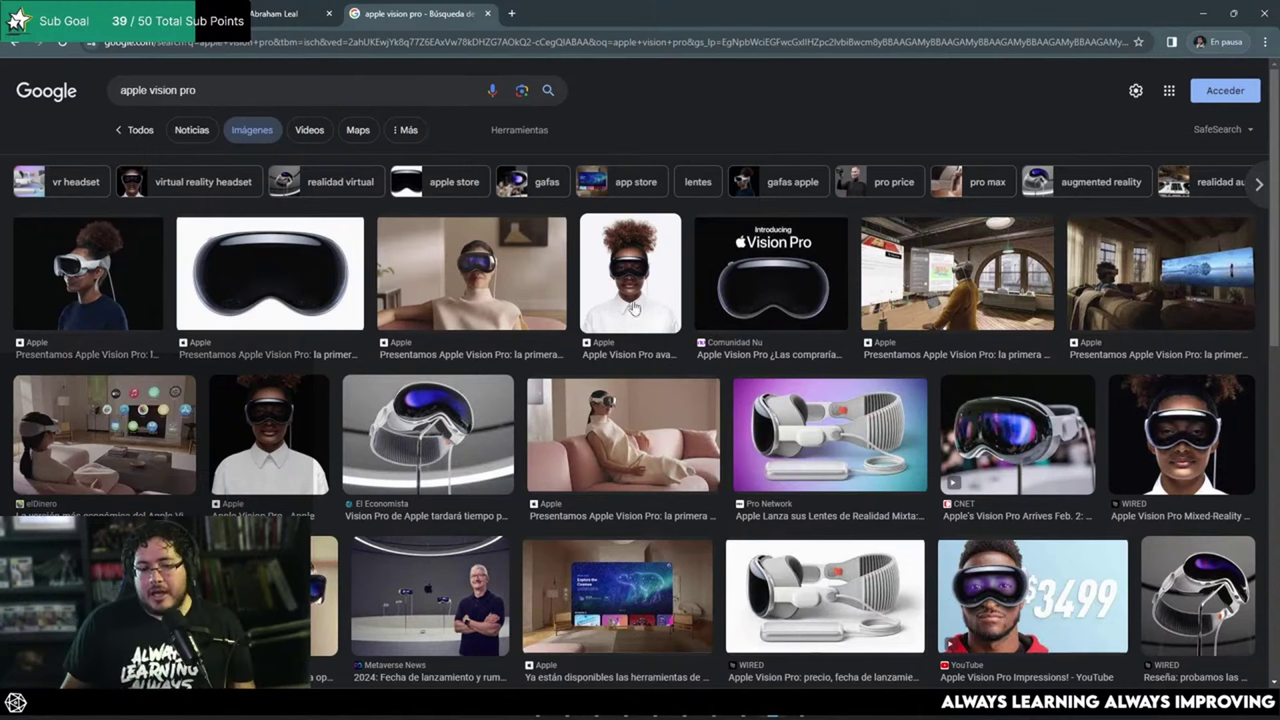
Step: Search for "oaxaca" in a new browser tab and browse its image results
left_click(511, 13)
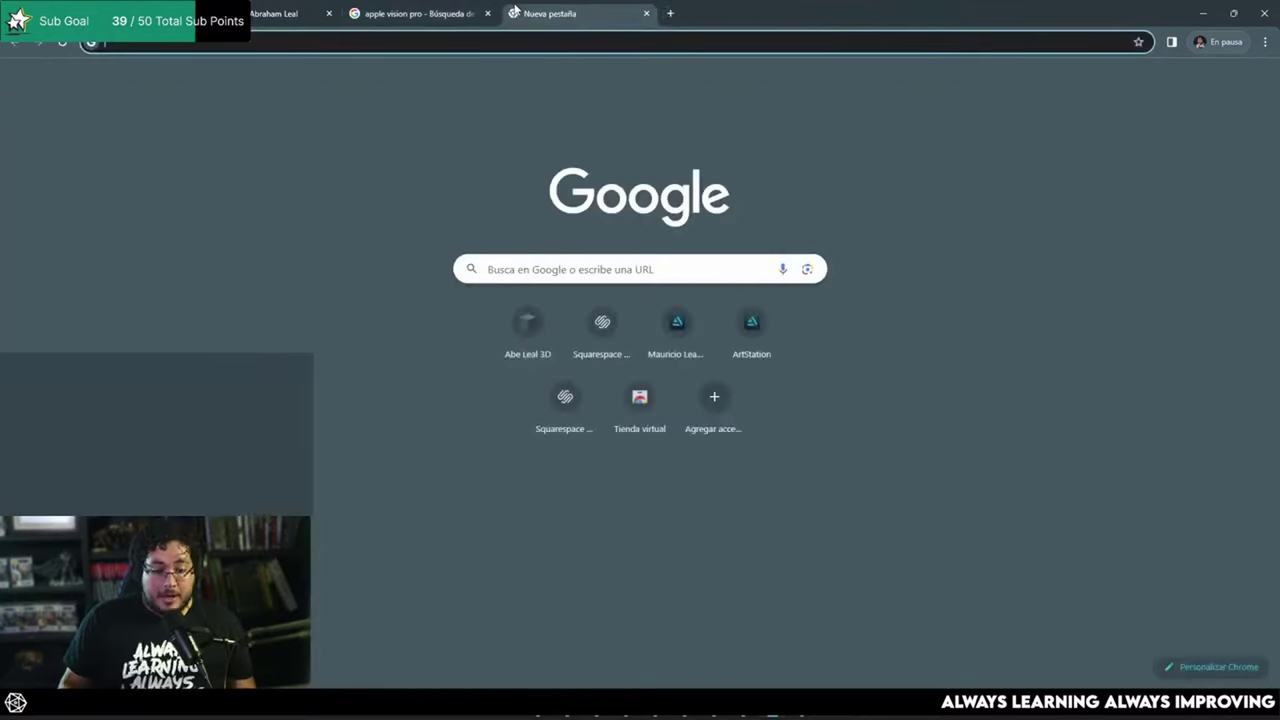
type("oaxaca")
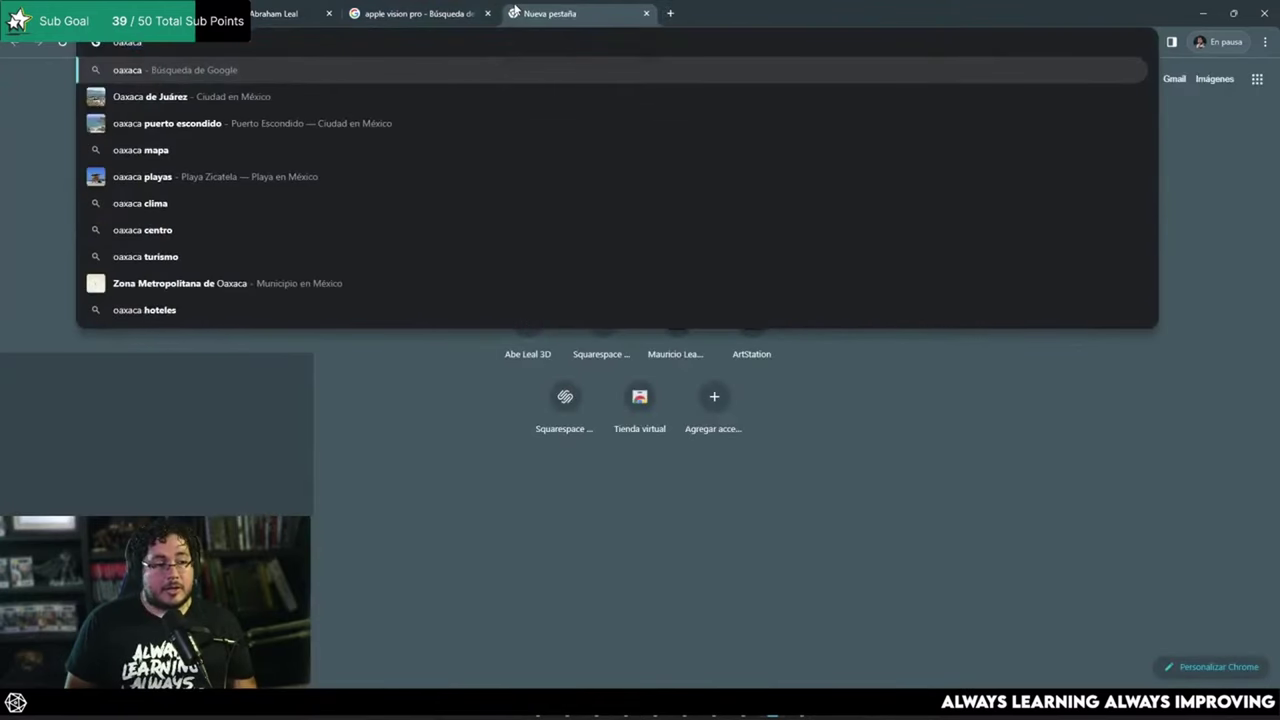
key("Return")
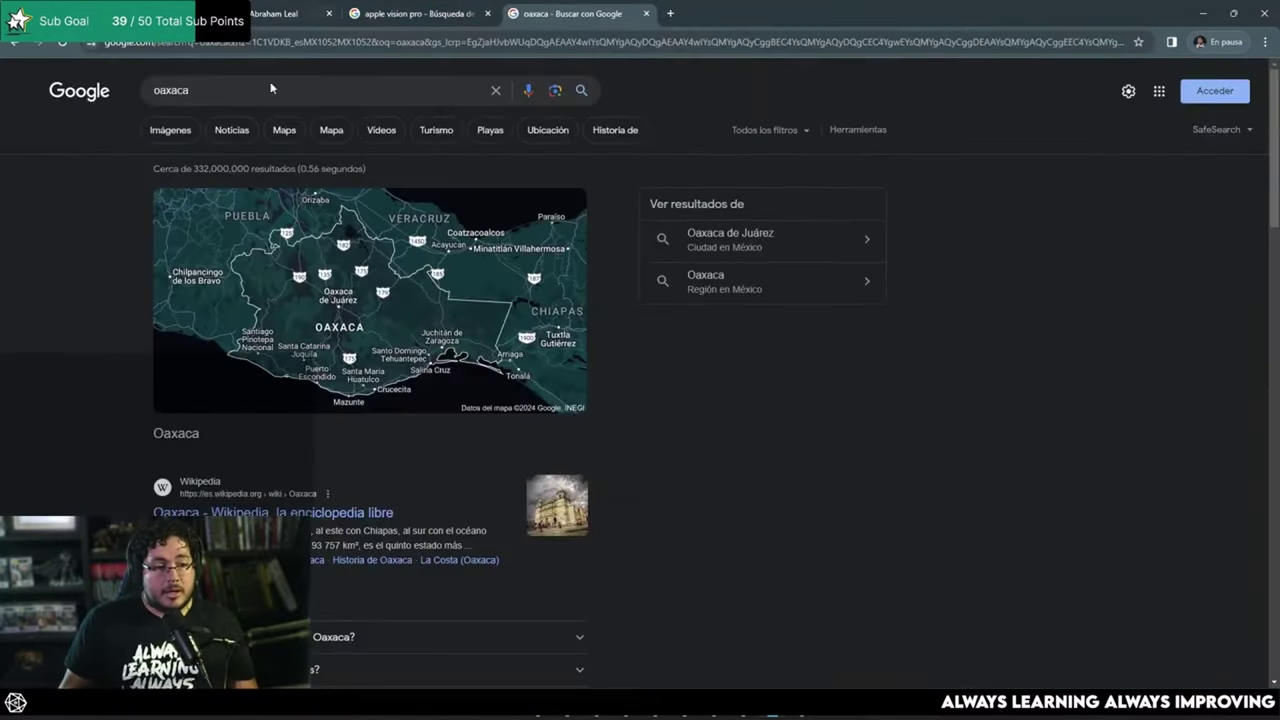
left_click(176, 129)
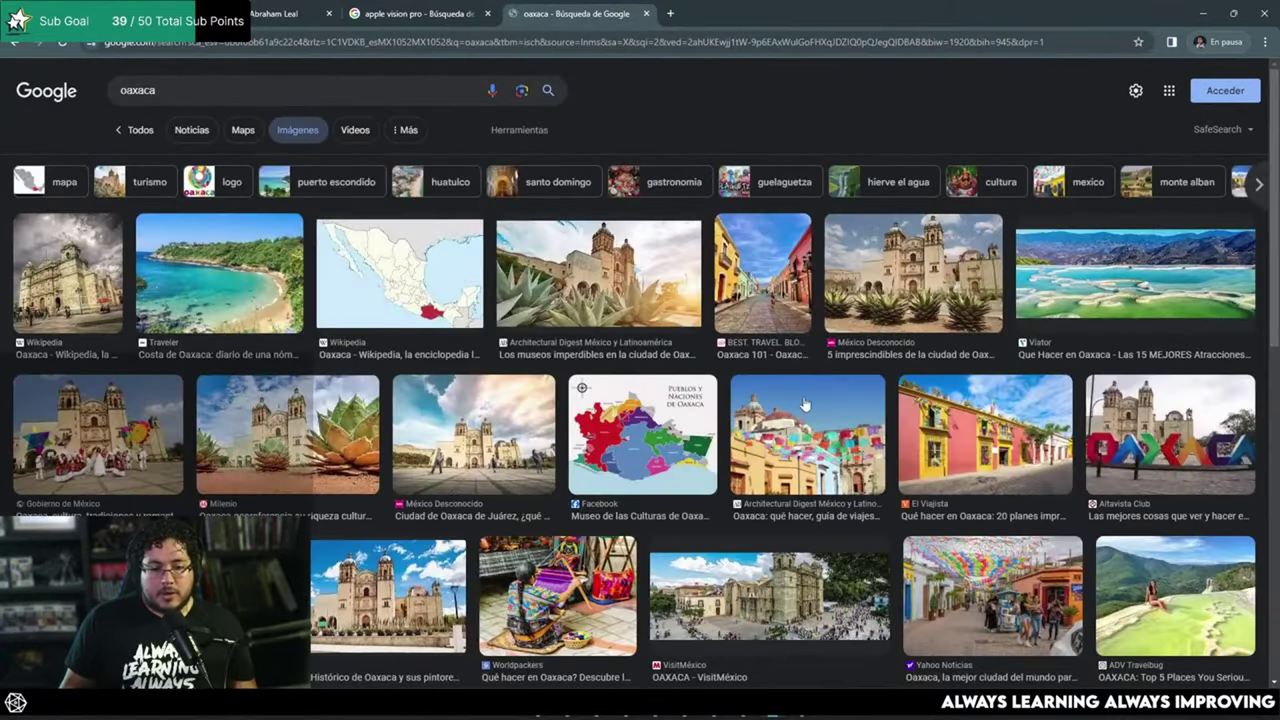
scroll(803, 404, "down", 4)
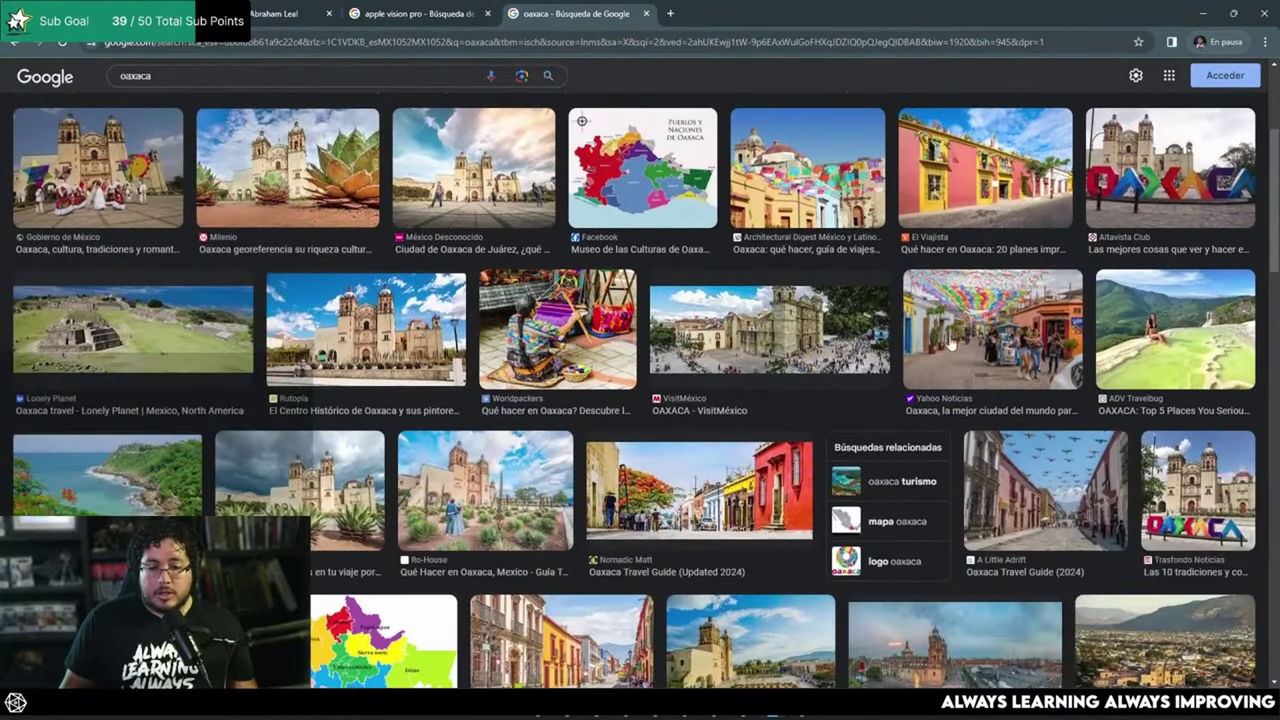
Step: Preview the flag-decorated street photo and the VisitMéxico church plaza photo along with their related images
left_click(1014, 343)
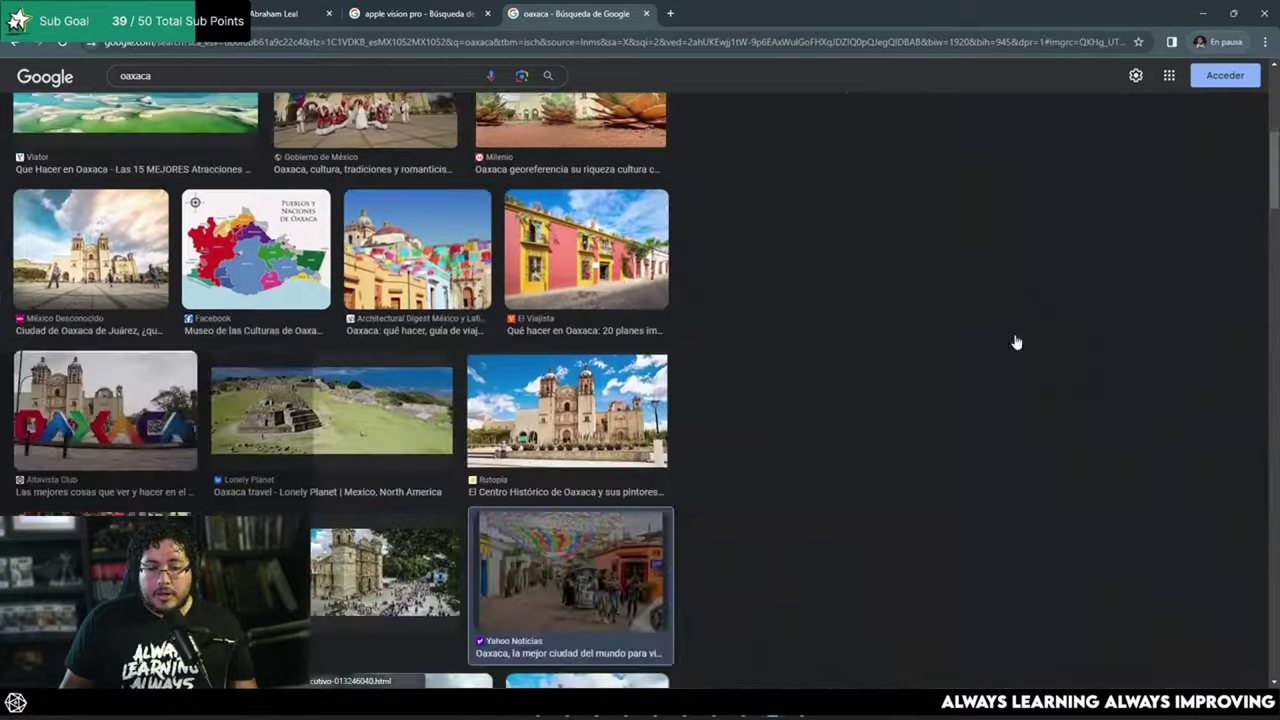
scroll(945, 310, "down", 7)
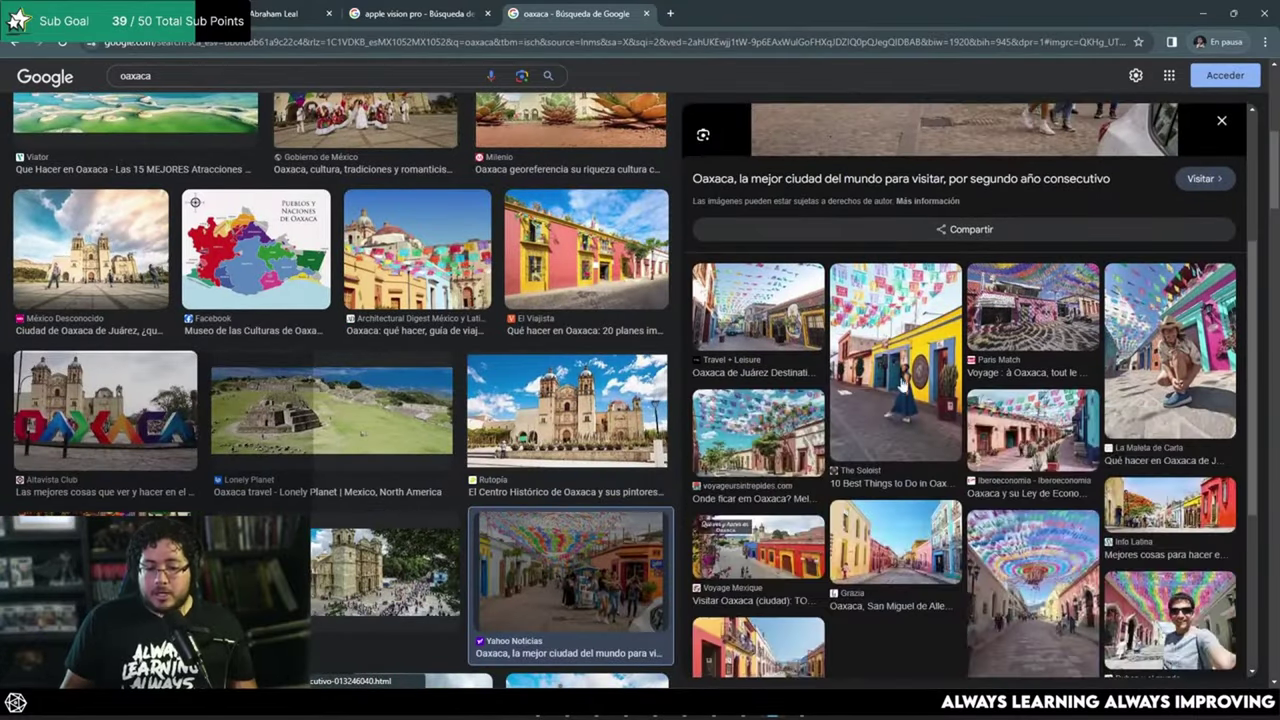
left_click(405, 545)
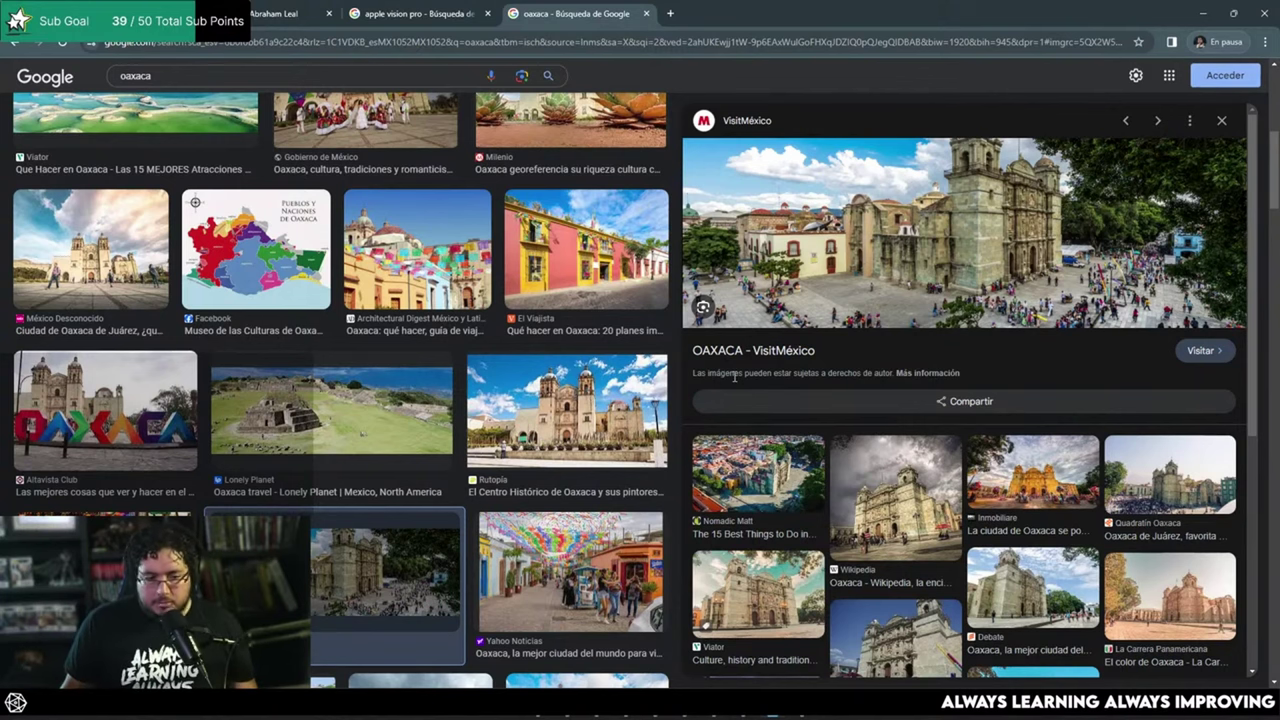
scroll(665, 370, "down", 5)
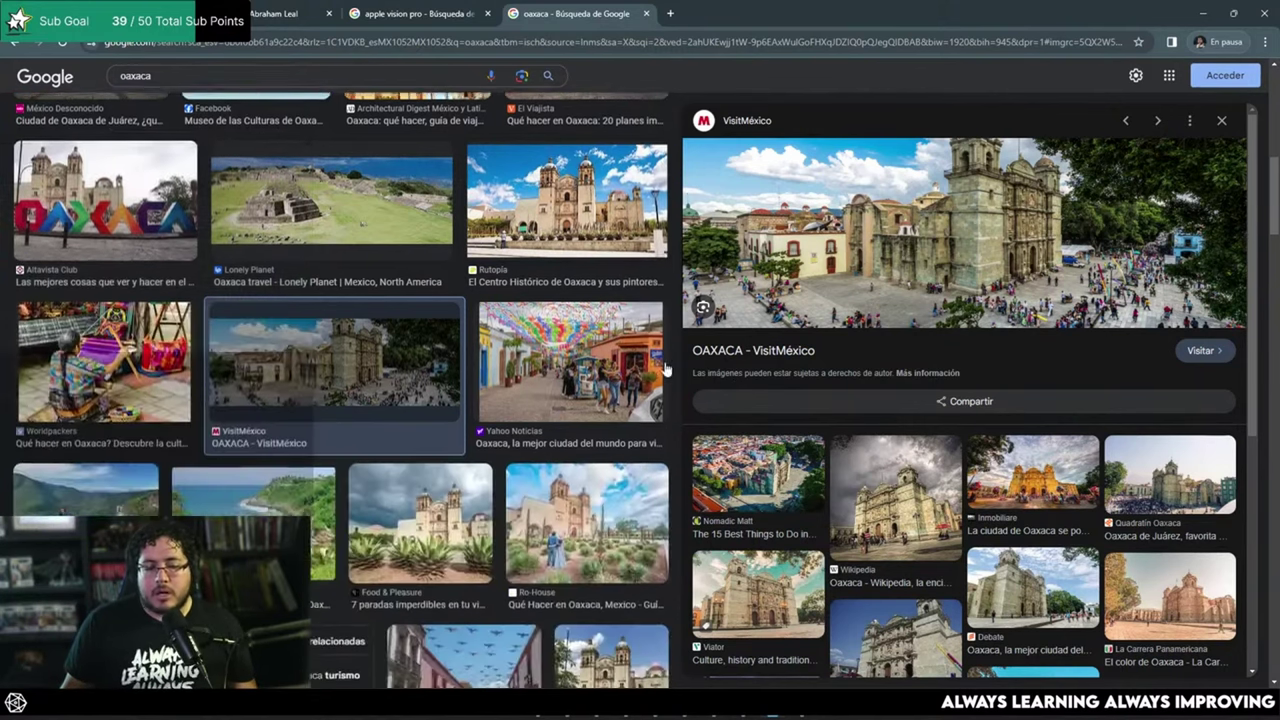
Step: Review the Apple Vision Pro and Oaxaca image results once more, and return to ZBrush
left_click(400, 22)
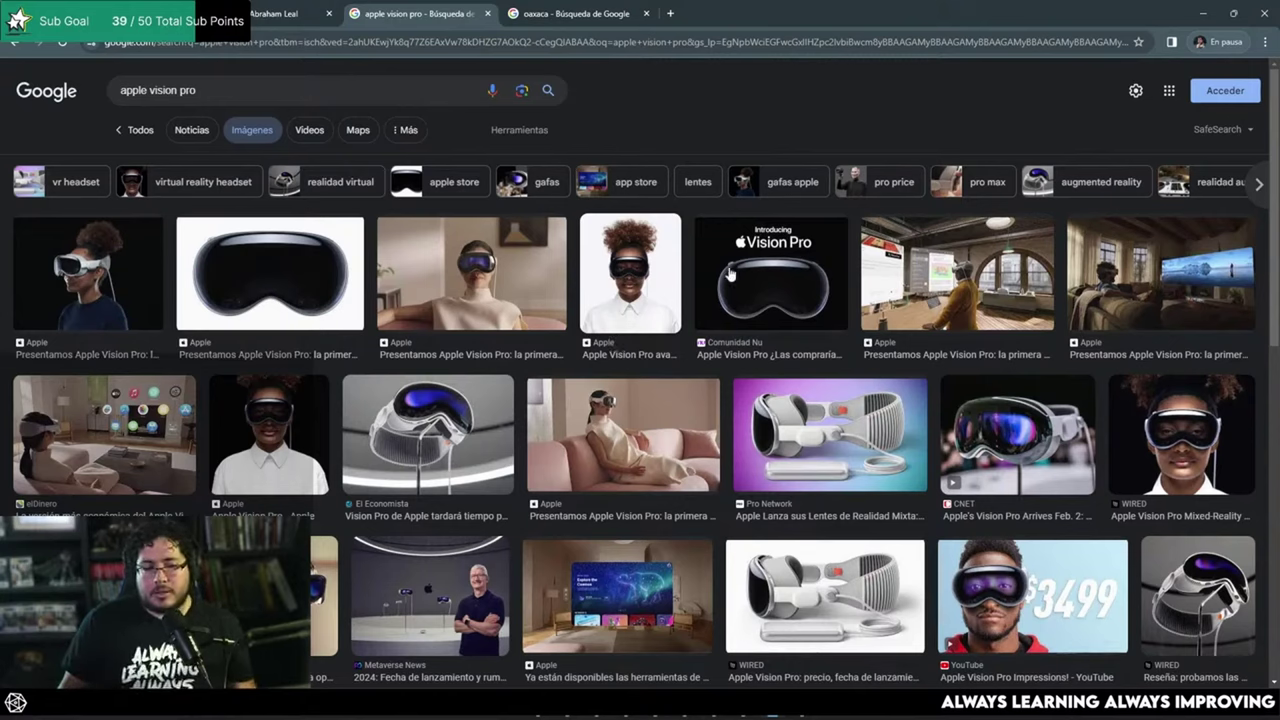
left_click(575, 13)
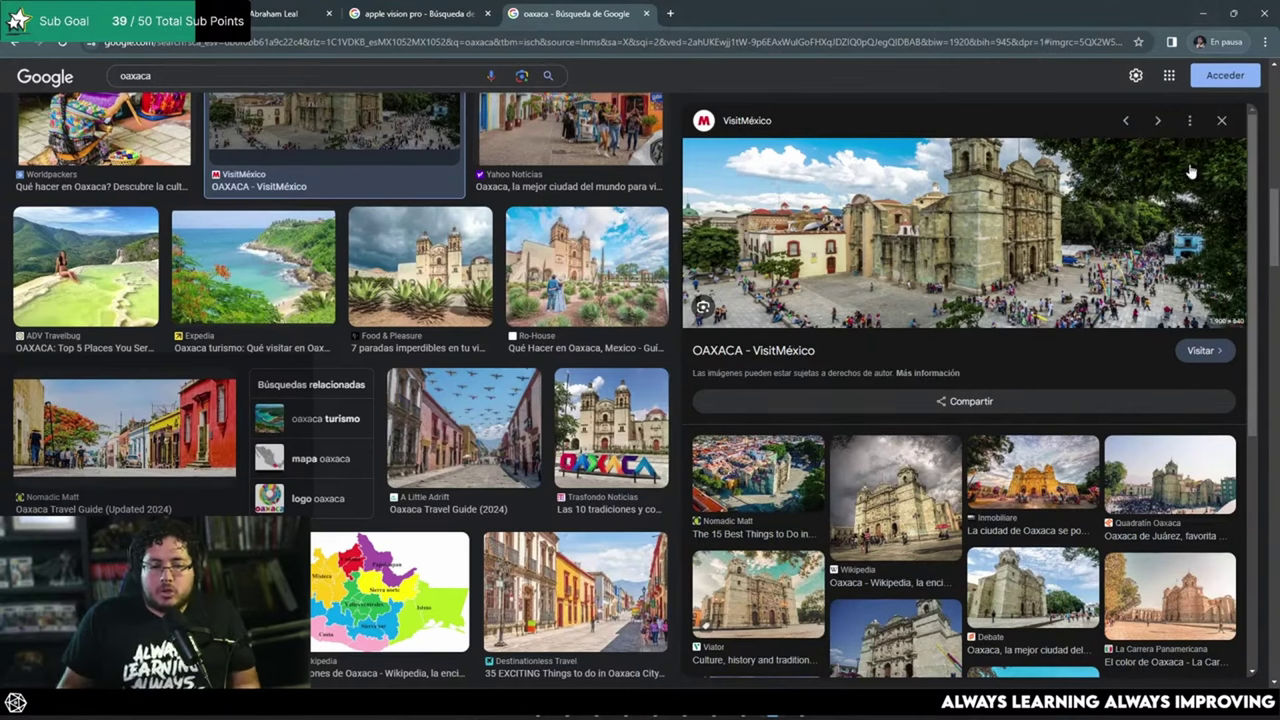
left_click(1201, 14)
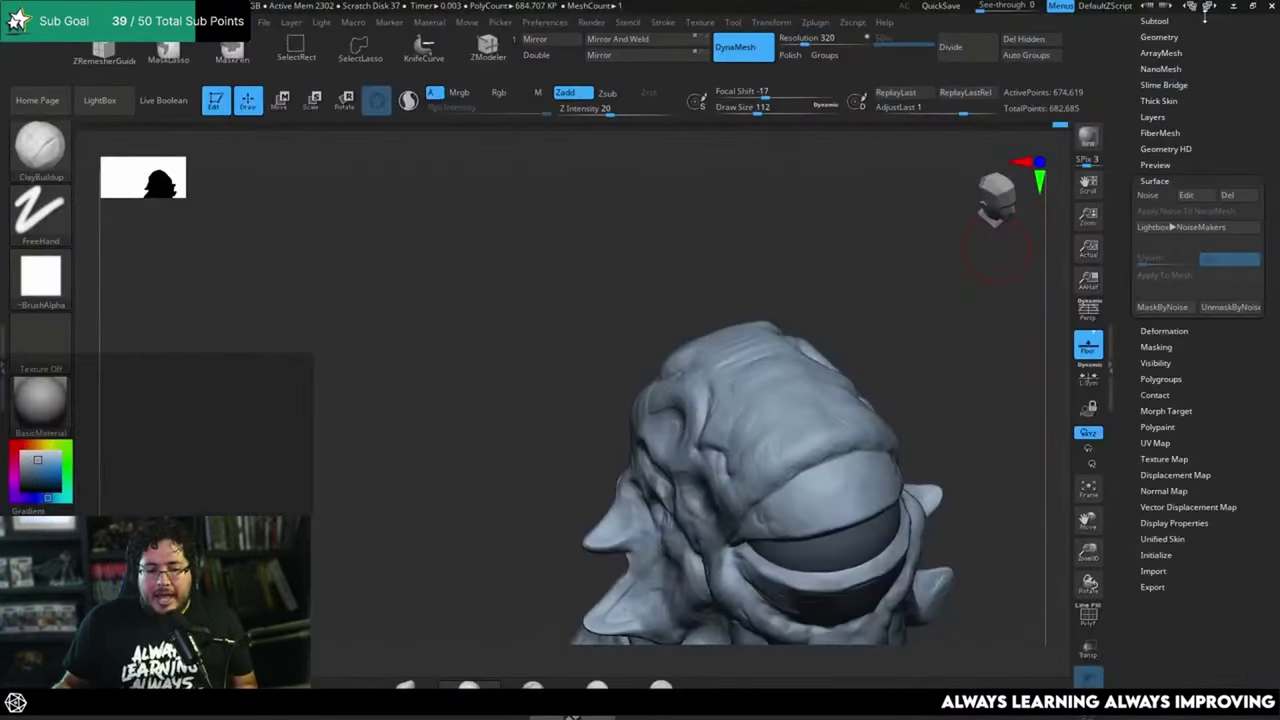
Step: Build up the skin folds on the upper side of the head with the ClayBuildup brush, varying its draw size from about 77 to 132
mouse_move(848, 350)
left_mouse_down()
mouse_move(894, 429)
mouse_move(891, 334)
left_mouse_up()
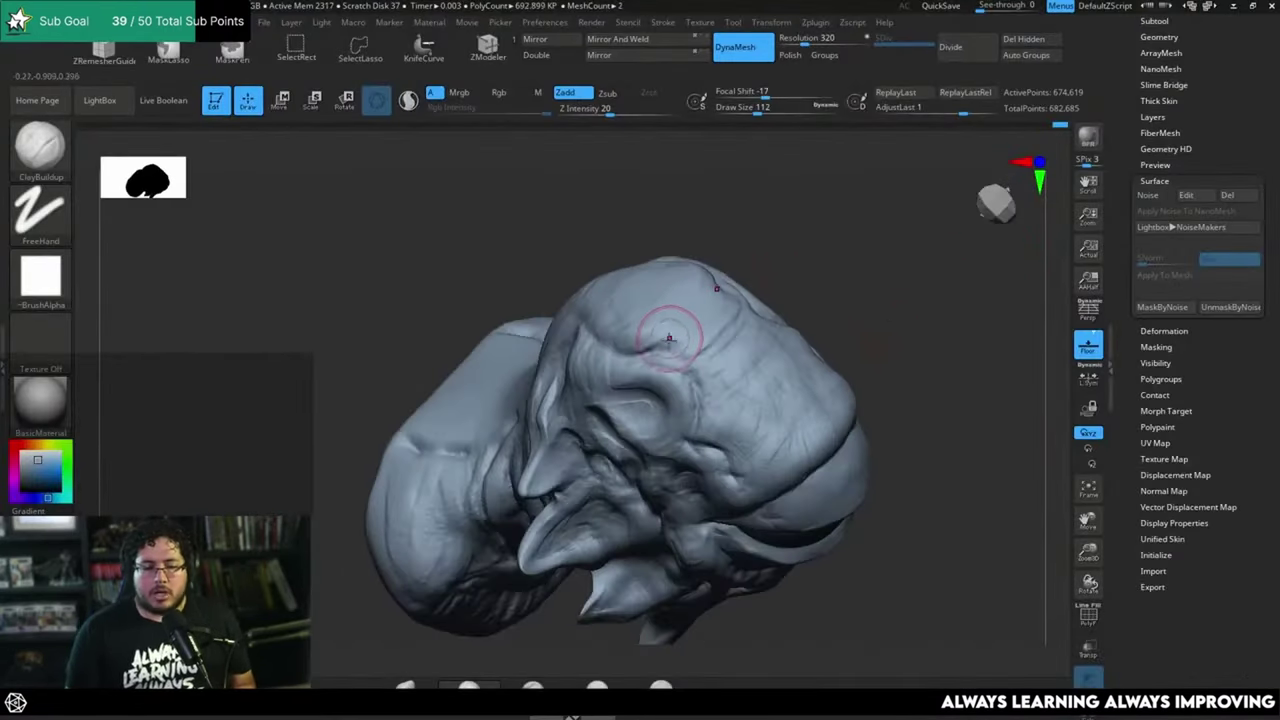
key("space")
left_click_drag(671, 338, 656, 336)
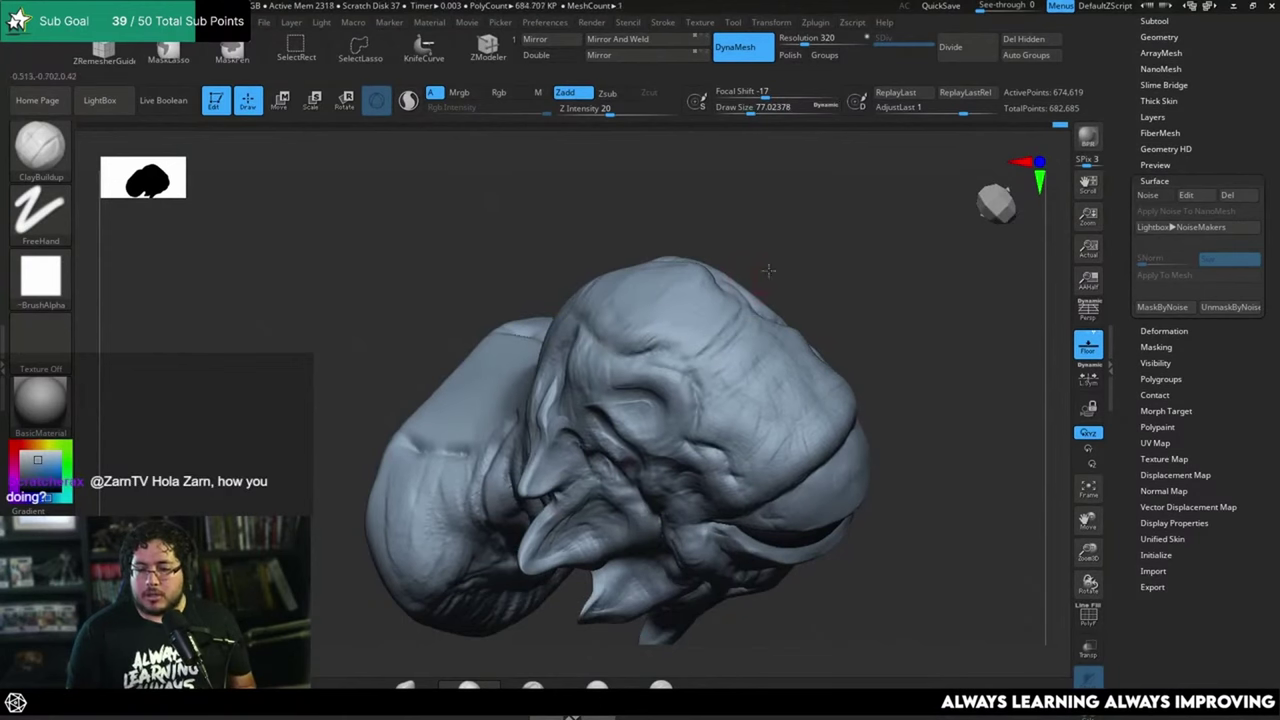
mouse_move(765, 277)
left_mouse_down()
mouse_move(846, 303)
mouse_move(831, 275)
left_mouse_up()
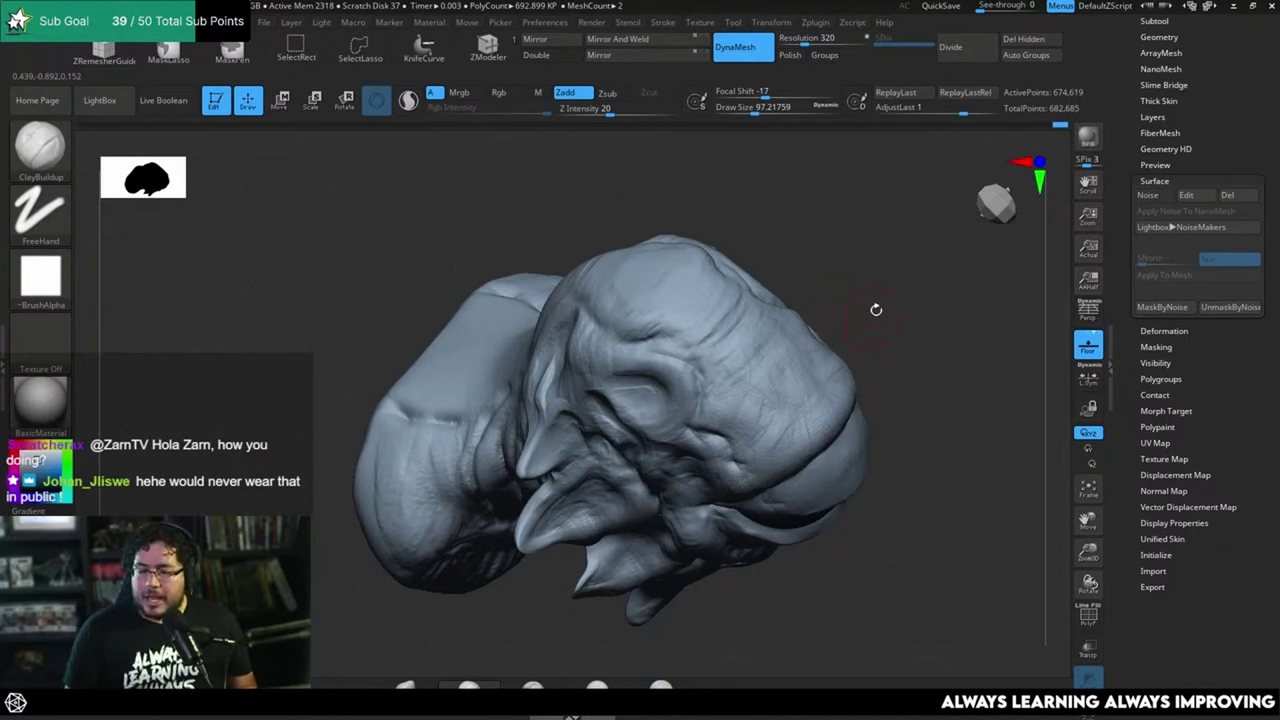
left_click_drag(876, 309, 686, 300)
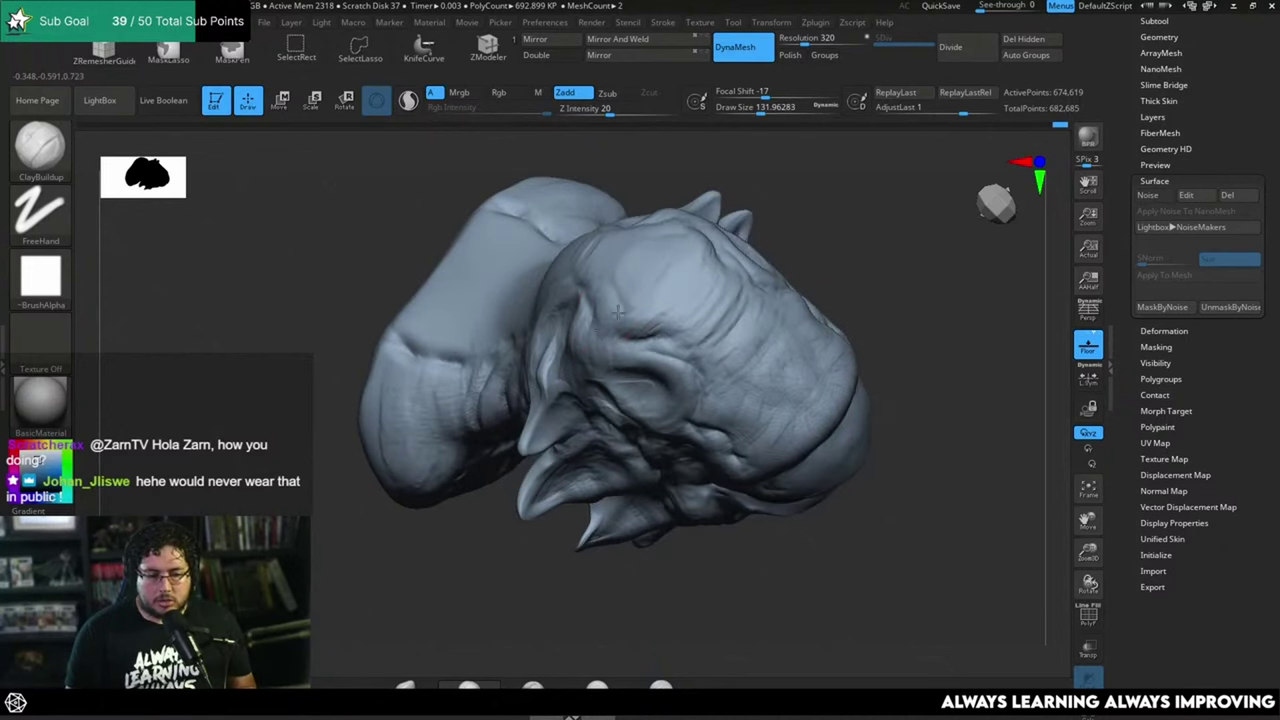
Step: Refine the wrinkles between the temple and the crown with ClayBuildup at draw sizes of about 54, 83 and 112
key("space")
mouse_move(697, 346)
left_mouse_down()
mouse_move(656, 350)
mouse_move(666, 346)
left_mouse_up()
key("space")
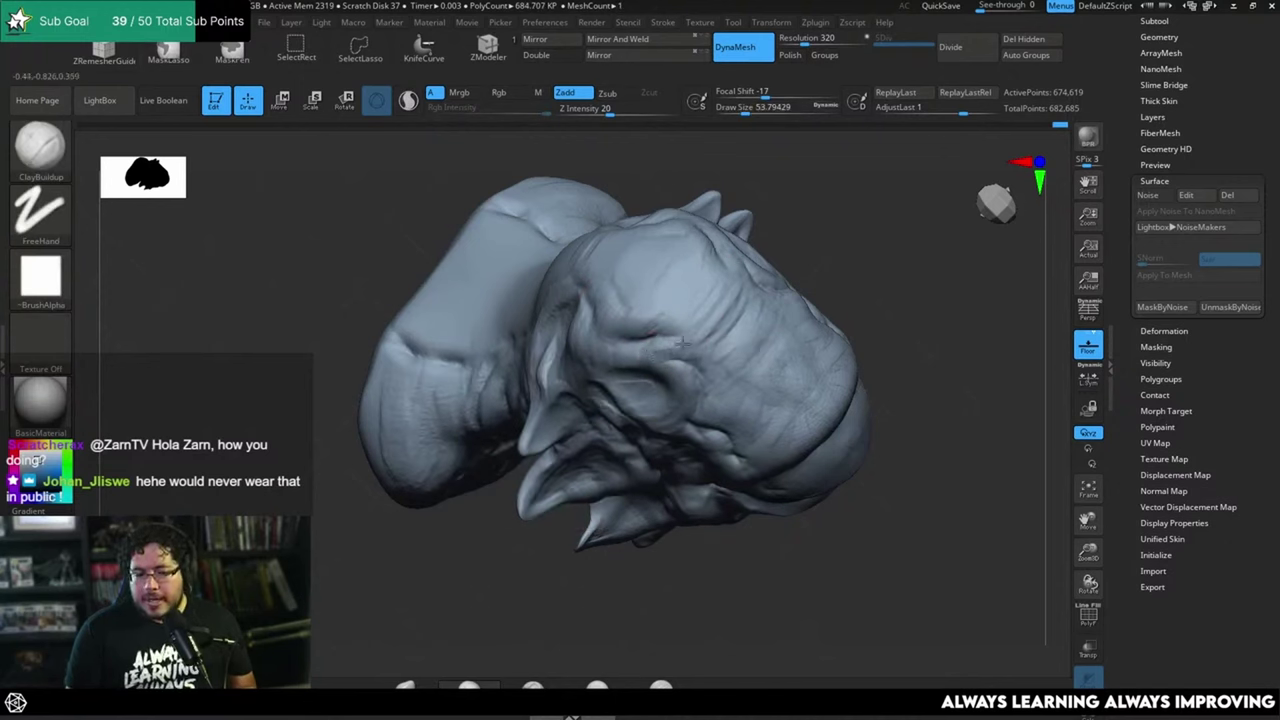
key("space")
left_click_drag(685, 349, 700, 349)
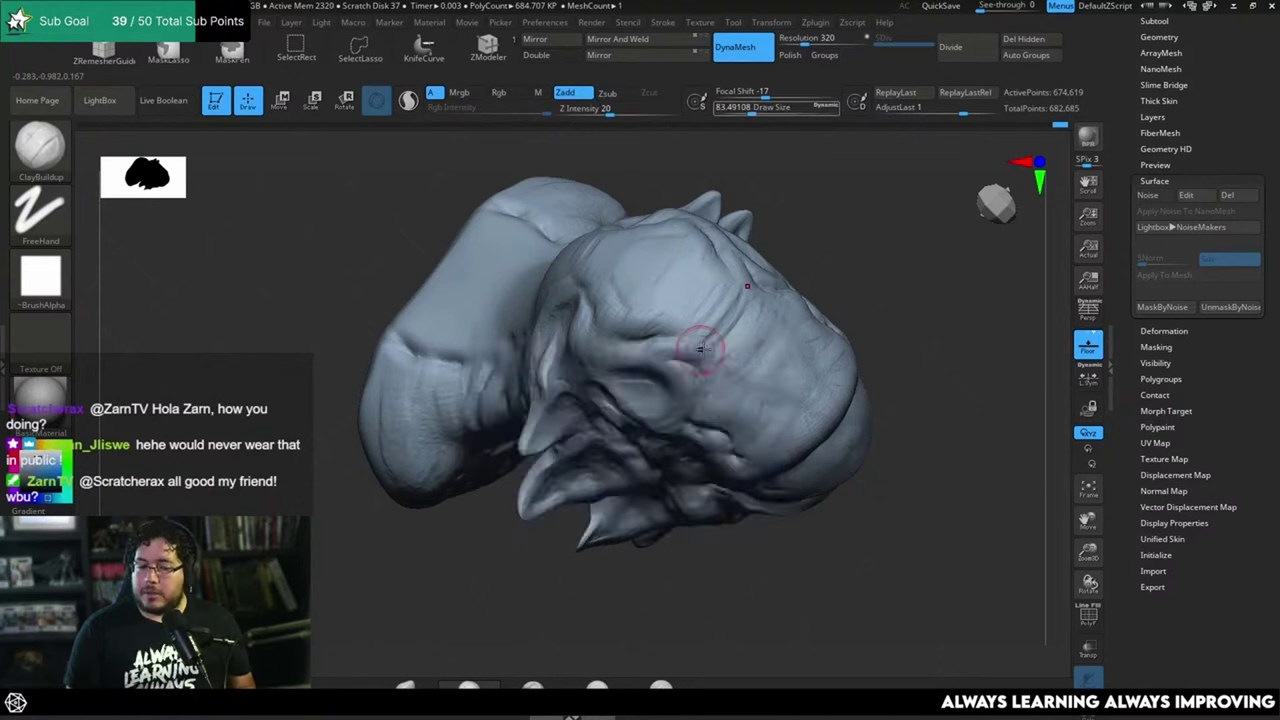
key("space")
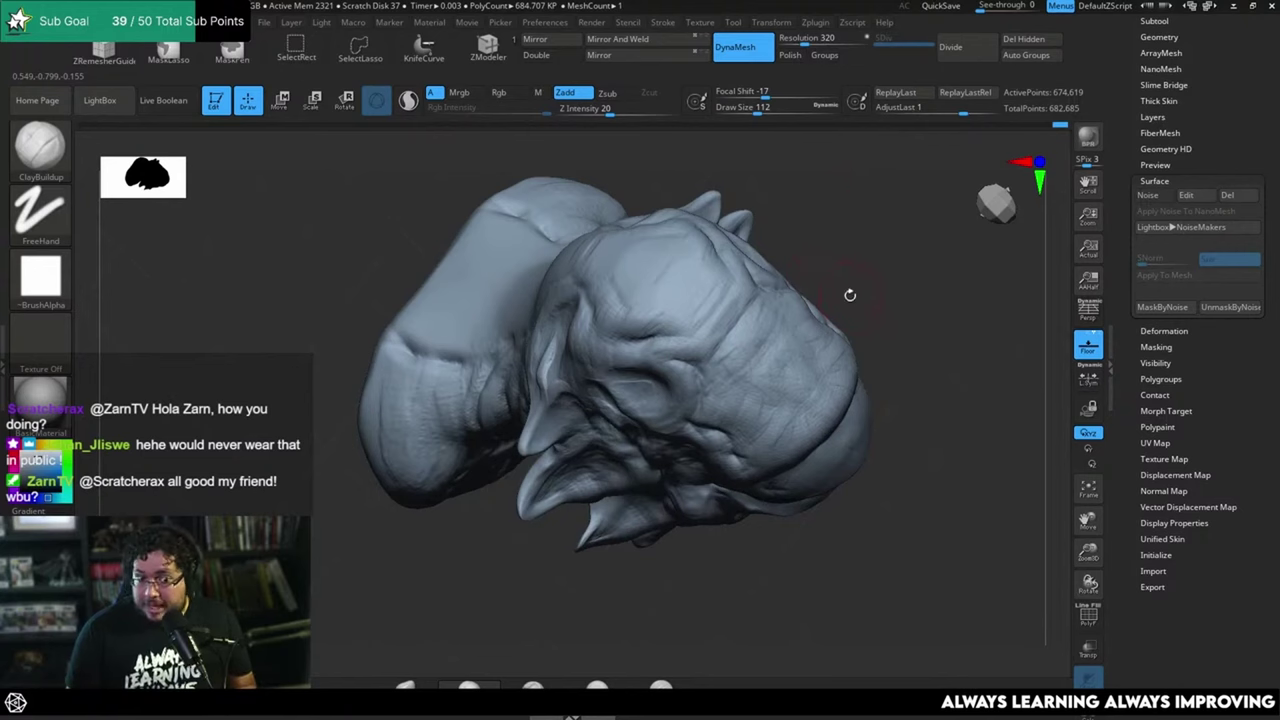
left_click_drag(850, 295, 737, 337)
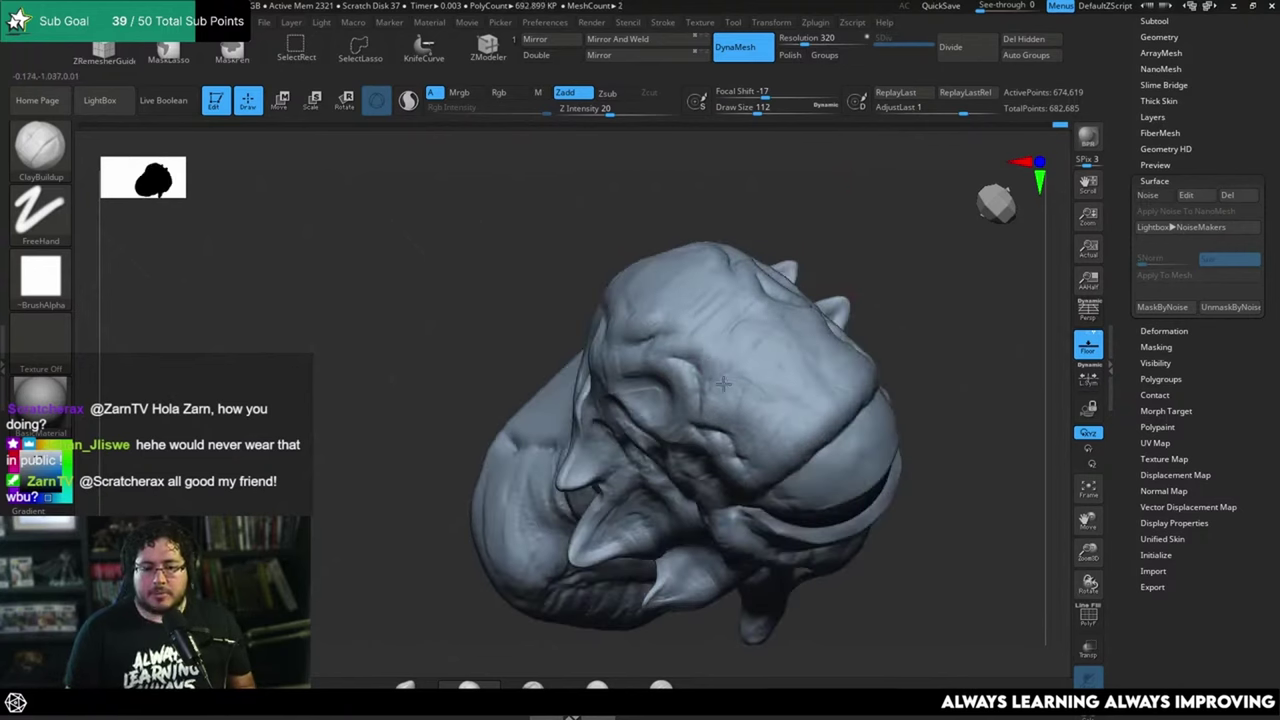
Step: Switch to the DamStandard brush at a draw size of about 74 and carve creases into the forehead above the brow
mouse_move(868, 305)
left_mouse_down()
mouse_move(888, 315)
mouse_move(863, 274)
left_mouse_up()
key("b")
key("d")
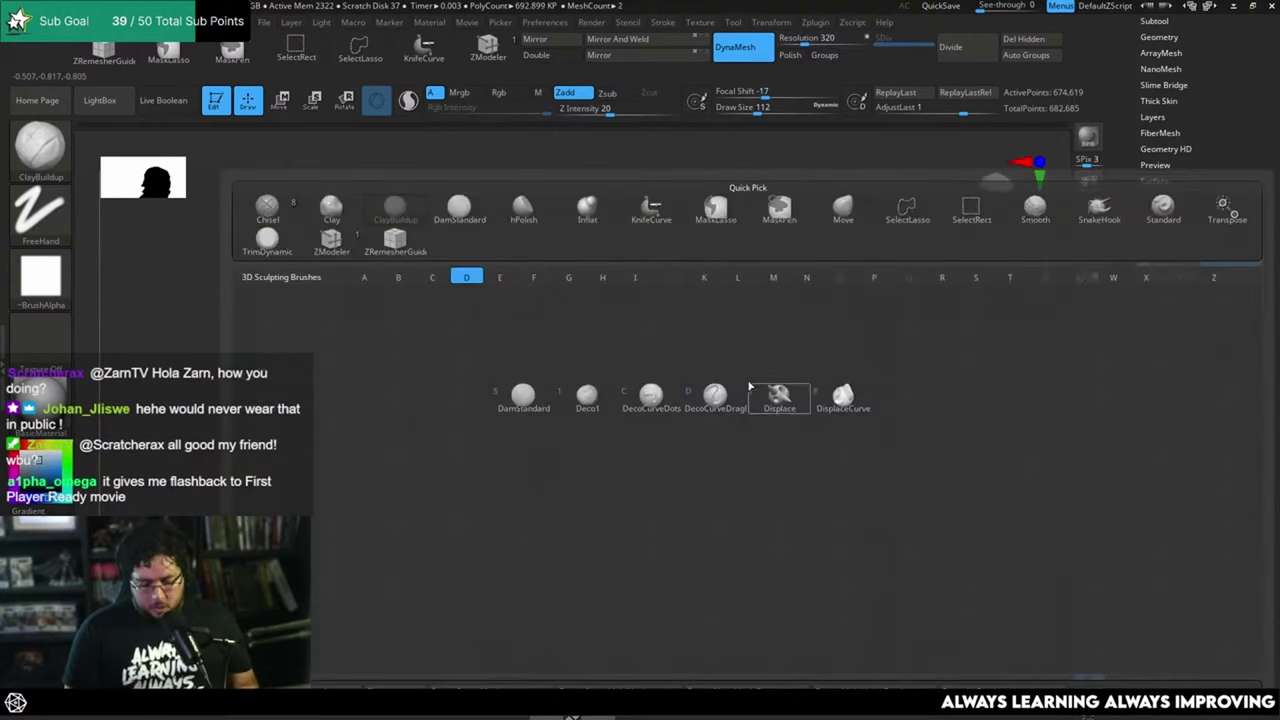
key("s")
key("space")
key("space")
mouse_move(736, 398)
left_mouse_down()
mouse_move(723, 398)
mouse_move(736, 406)
mouse_move(775, 377)
left_mouse_up()
mouse_move(896, 318)
left_mouse_down()
mouse_move(856, 325)
mouse_move(903, 277)
mouse_move(941, 264)
left_mouse_up()
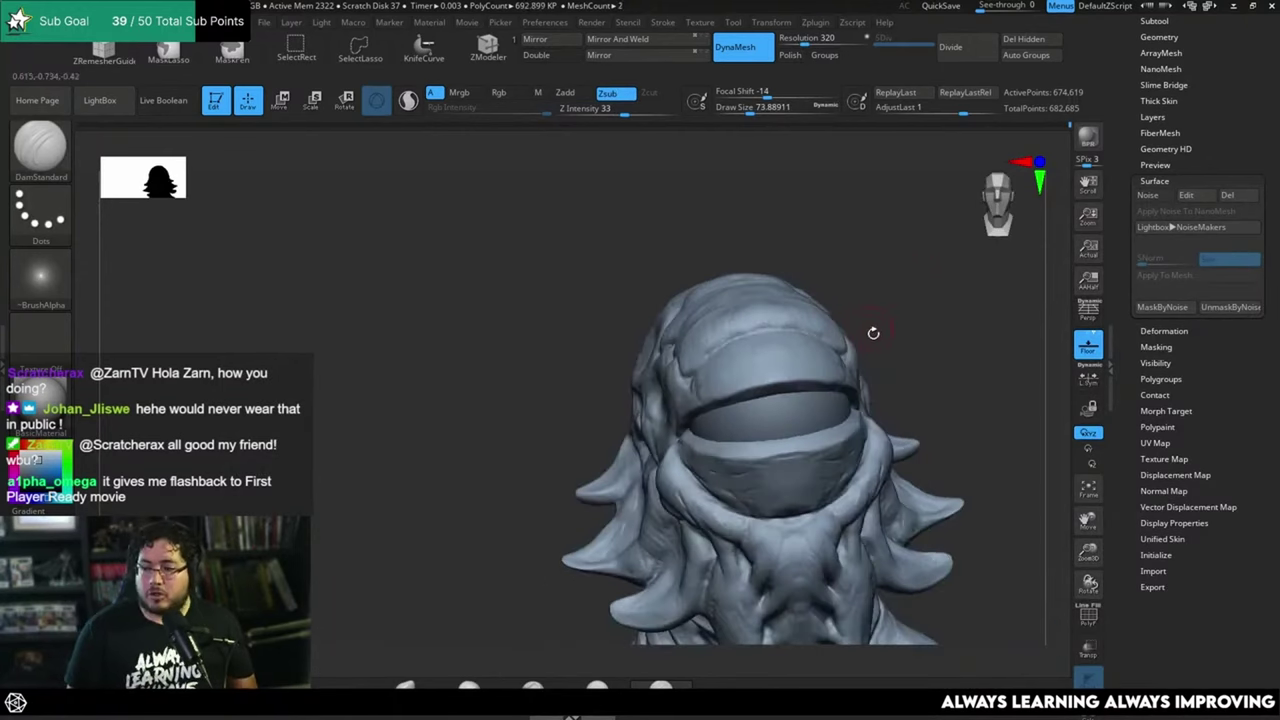
Step: Sharpen the crease between the brow and the upper eyelid with DamStandard at a draw size of about 65
mouse_move(873, 333)
left_mouse_down()
mouse_move(886, 314)
mouse_move(846, 309)
left_mouse_up()
key("space")
left_click_drag(732, 328, 705, 327)
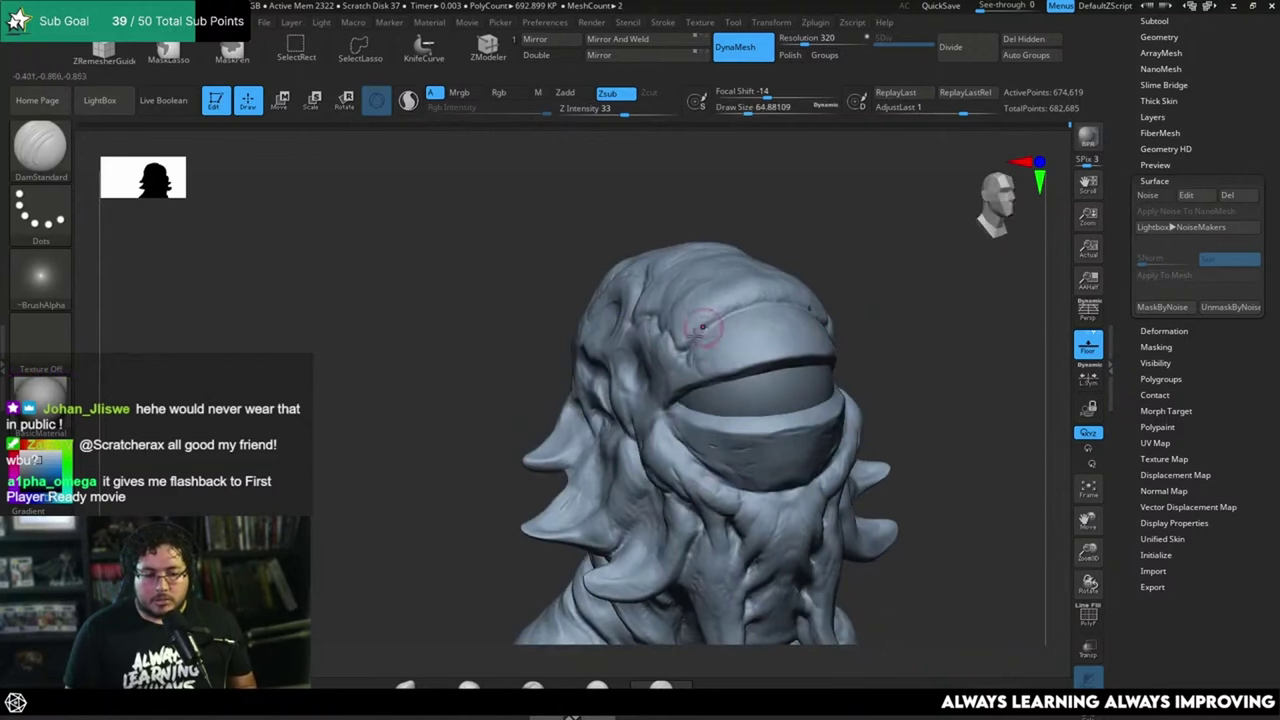
mouse_move(871, 294)
left_mouse_down()
mouse_move(869, 329)
mouse_move(872, 305)
left_mouse_up()
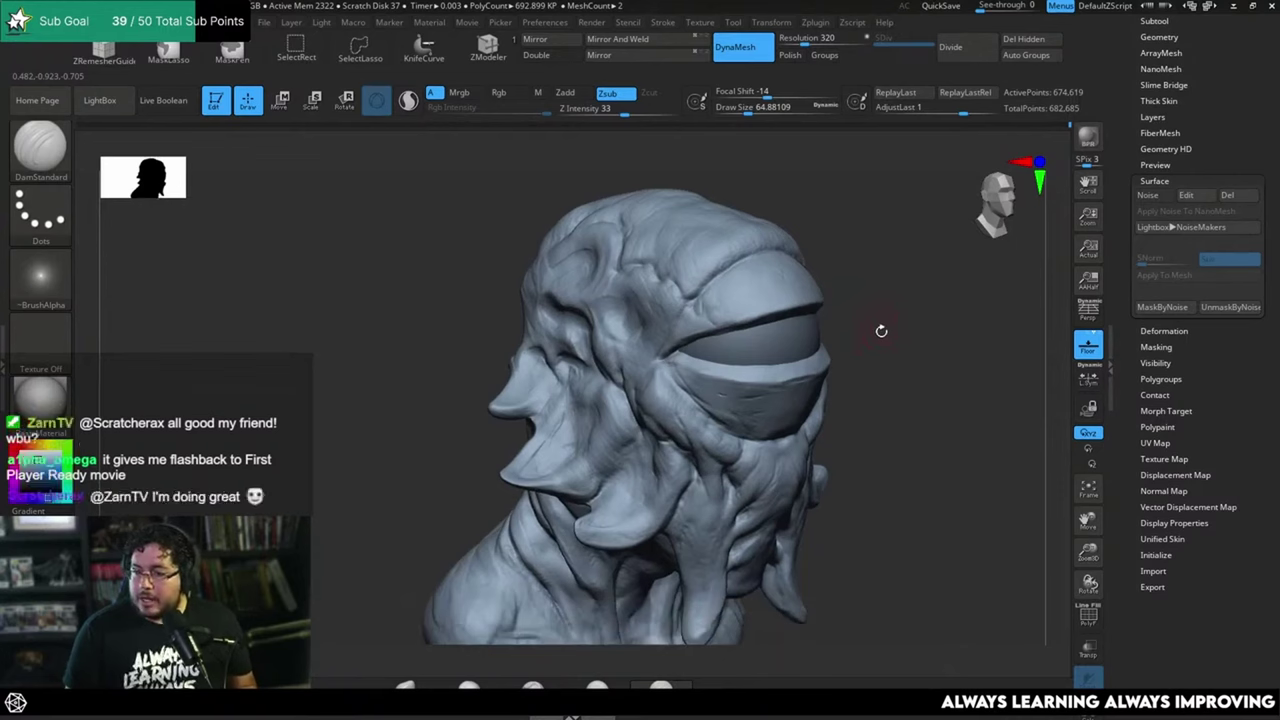
Step: Carve fine creases at the outer part of the upper eyelid with DamStandard at a draw size of about 56
left_click_drag(887, 330, 886, 316)
key("space")
left_click_drag(708, 296, 695, 297)
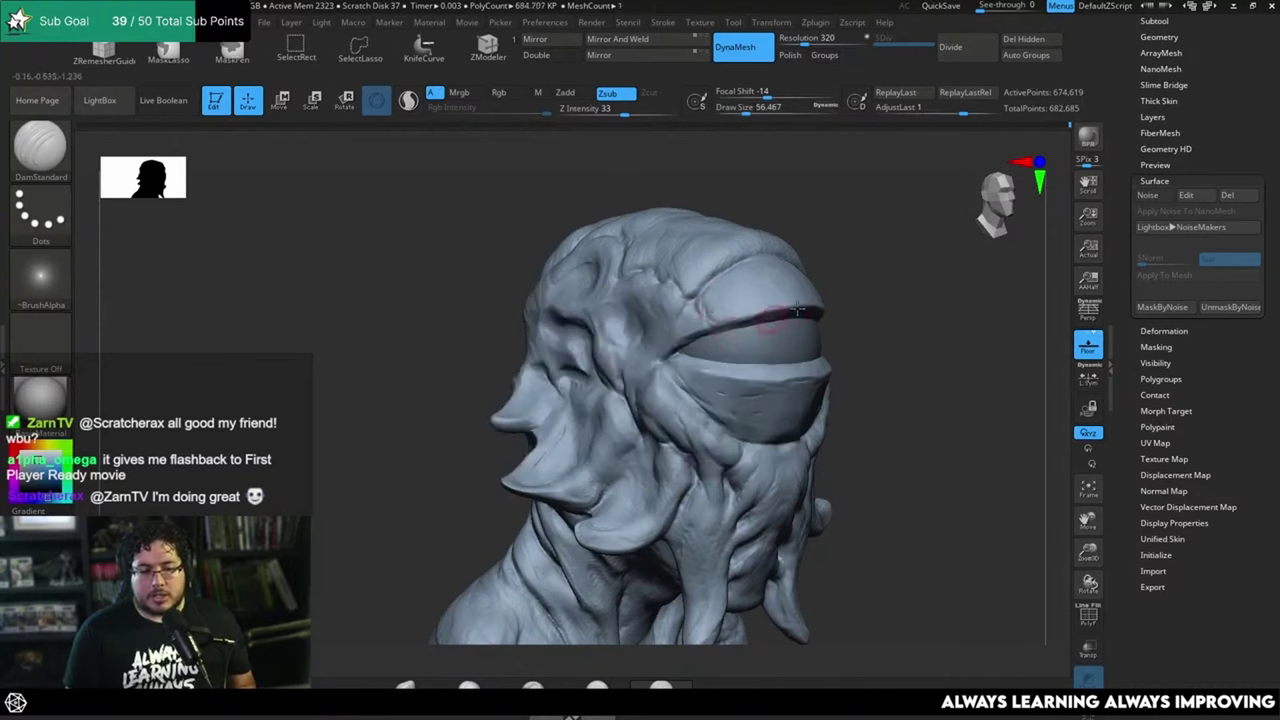
right_click_drag(709, 314, 712, 339)
left_click_drag(884, 290, 727, 340)
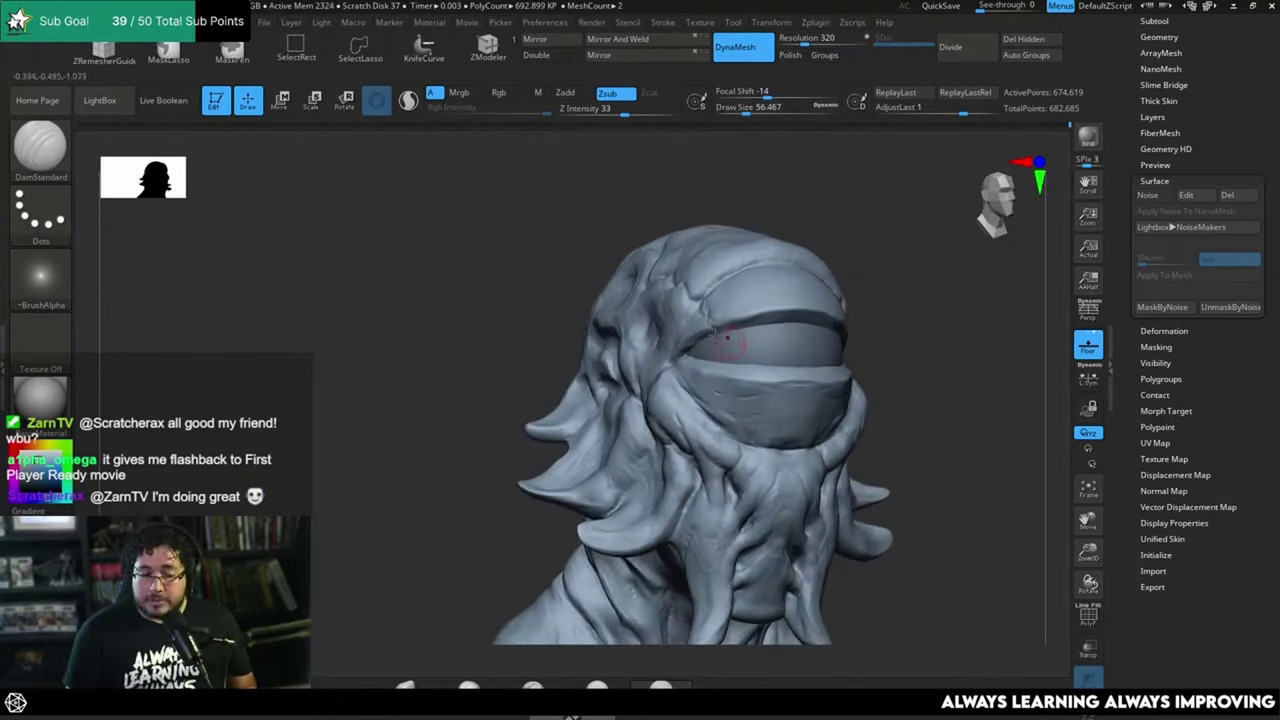
left_click_drag(868, 313, 757, 303)
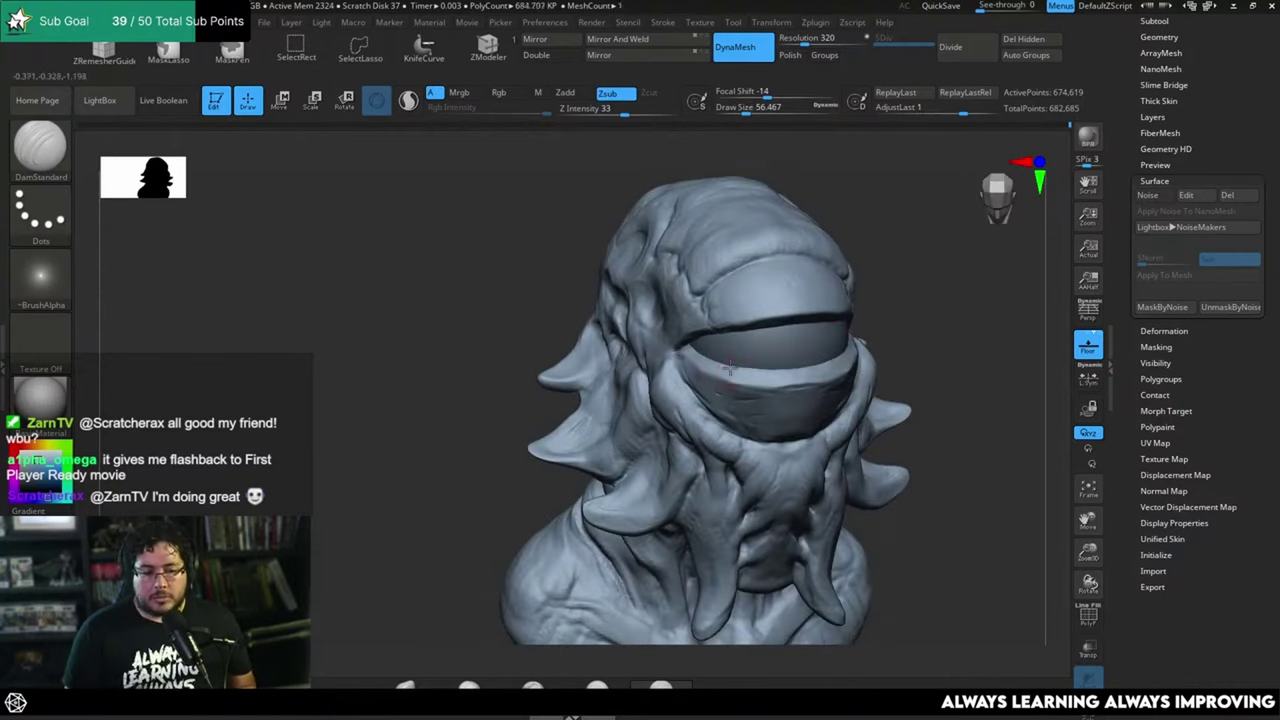
Step: Cut a short vertical notch into the lower eyelid's rim with DamStandard at a draw size of about 46
left_click_drag(728, 370, 731, 390)
left_click_drag(884, 330, 877, 303)
left_click_drag(745, 368, 743, 372, "shift")
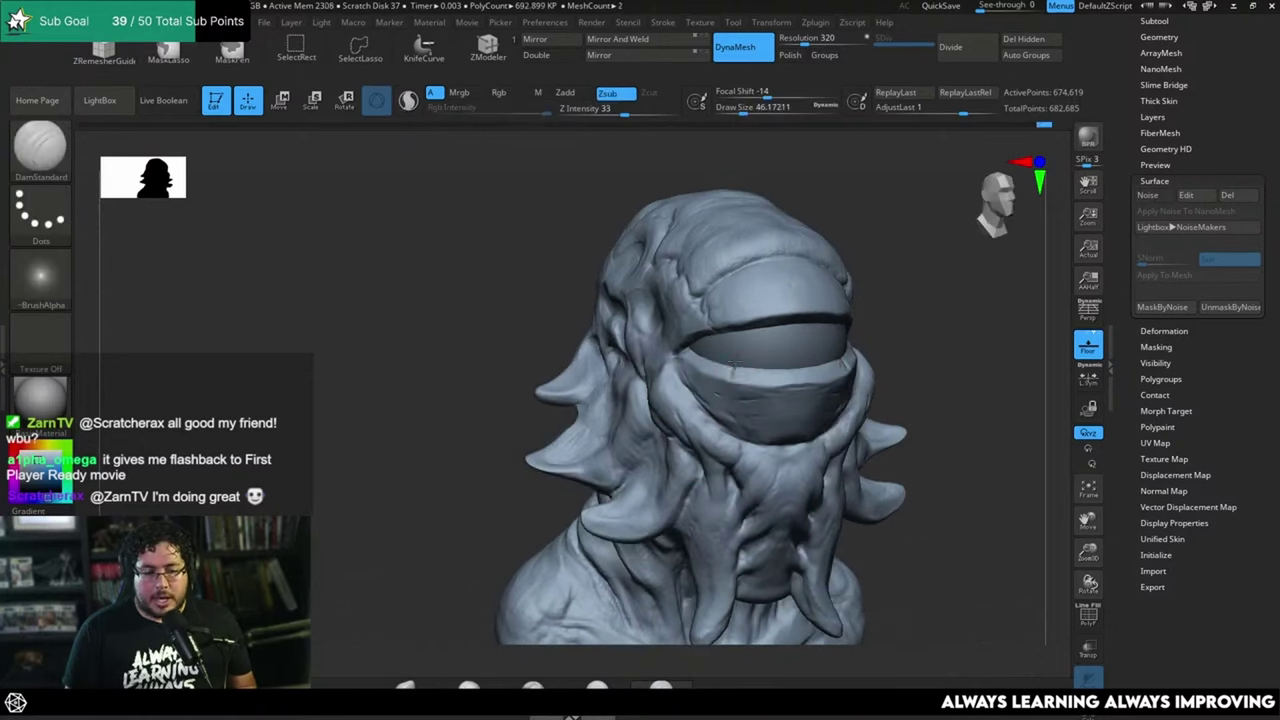
Step: Extend the notch into a jagged crease running down the lower eyelid to the fold beneath it
mouse_move(737, 366)
right_mouse_down()
mouse_move(903, 303)
mouse_move(830, 250)
right_mouse_up()
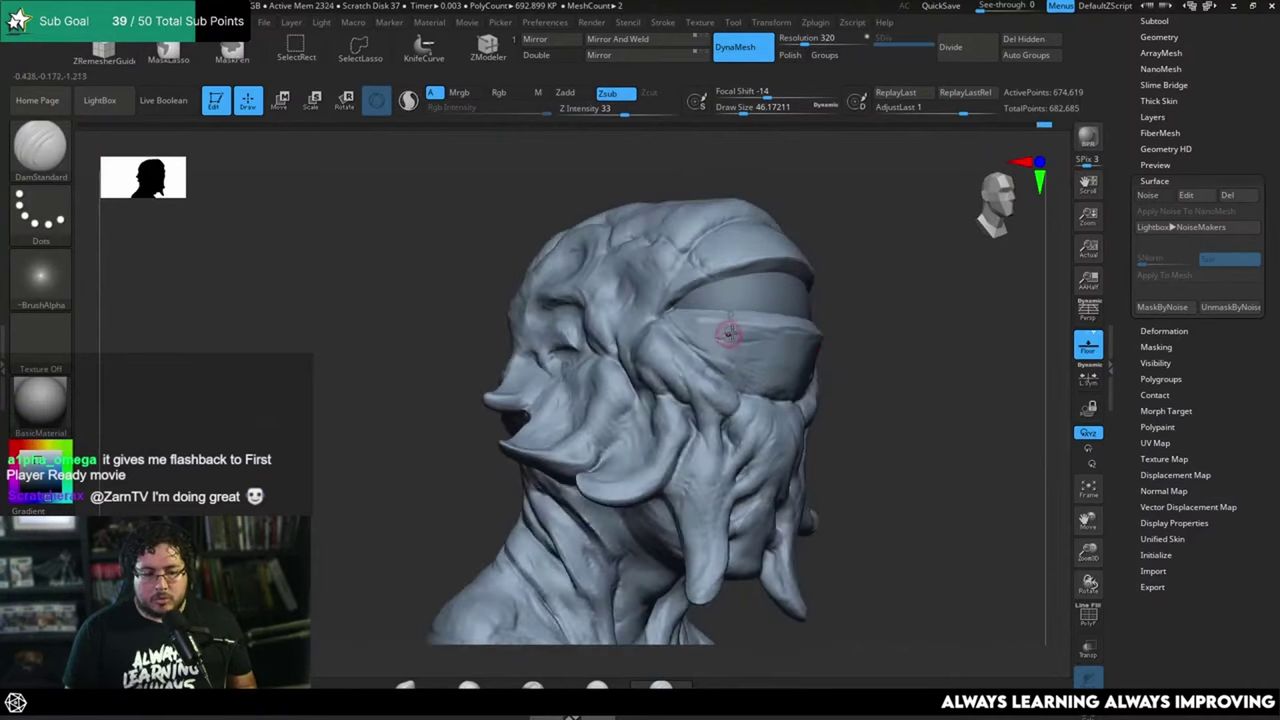
left_click_drag(728, 326, 746, 358)
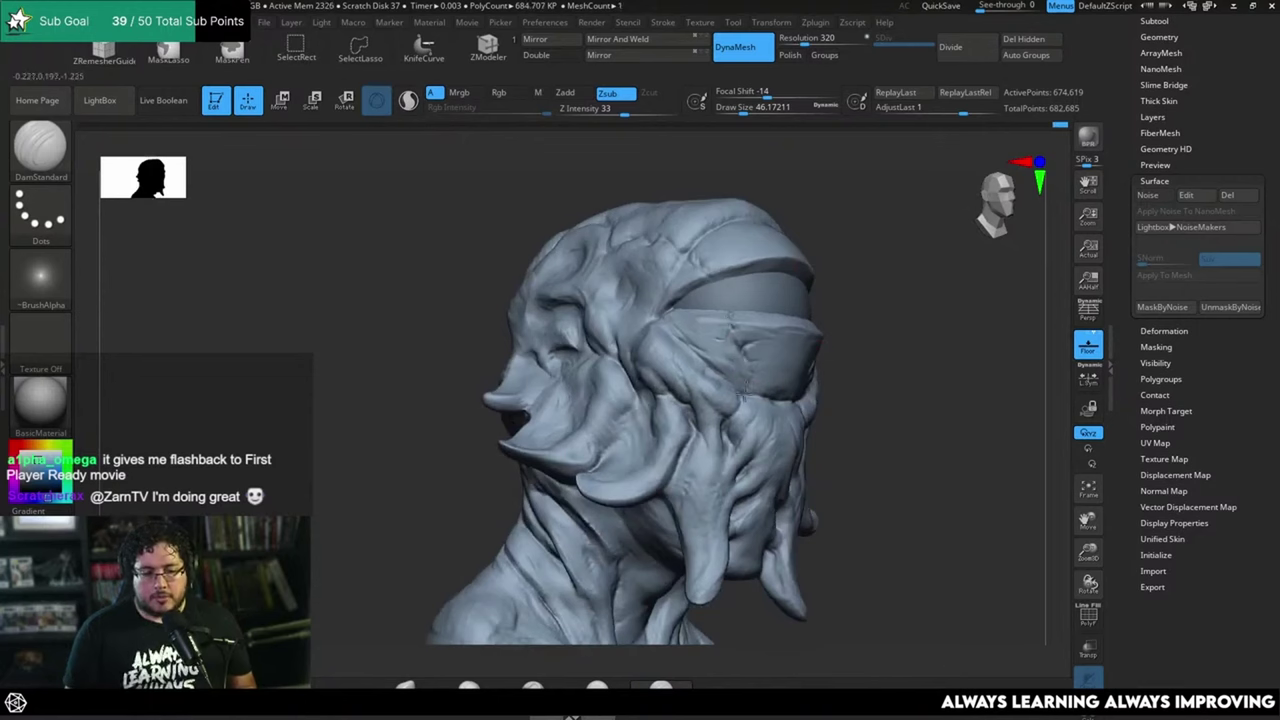
mouse_move(742, 398)
right_mouse_down()
mouse_move(820, 360)
mouse_move(909, 280)
mouse_move(895, 289)
right_mouse_up()
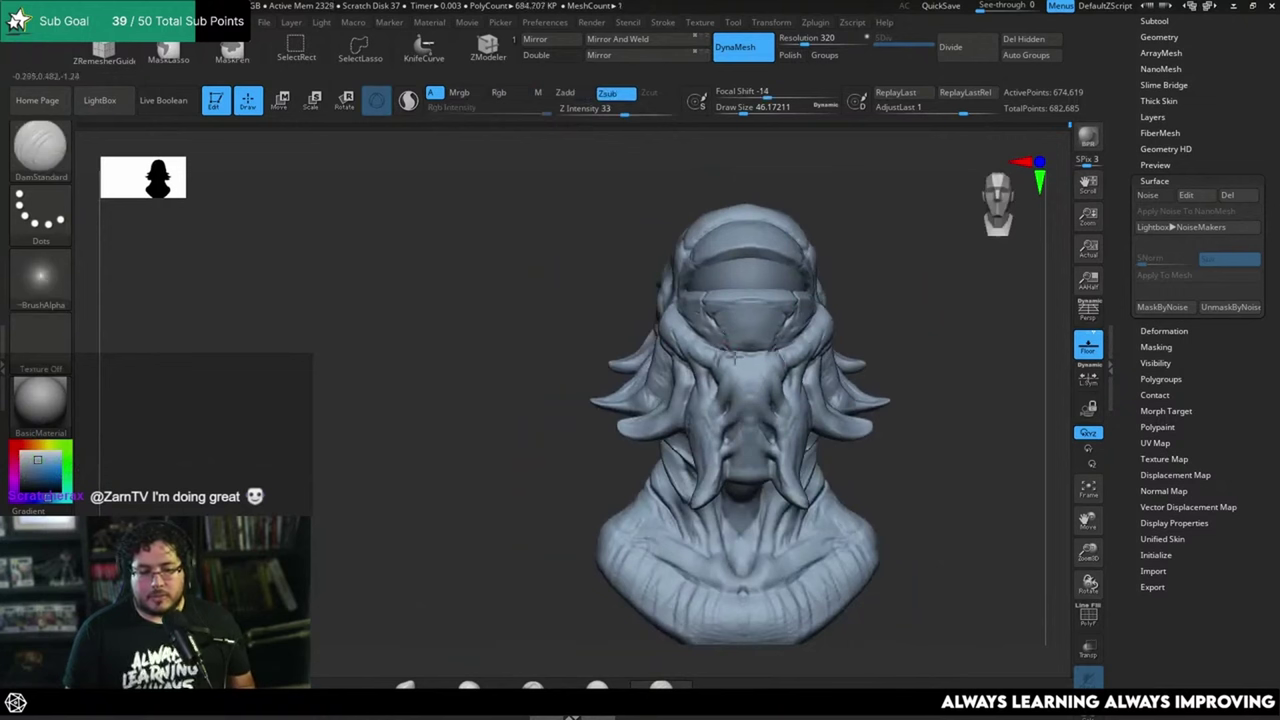
mouse_move(733, 357)
right_mouse_down()
mouse_move(903, 351)
mouse_move(906, 397)
mouse_move(897, 362)
mouse_move(920, 370)
mouse_move(897, 360)
right_mouse_up()
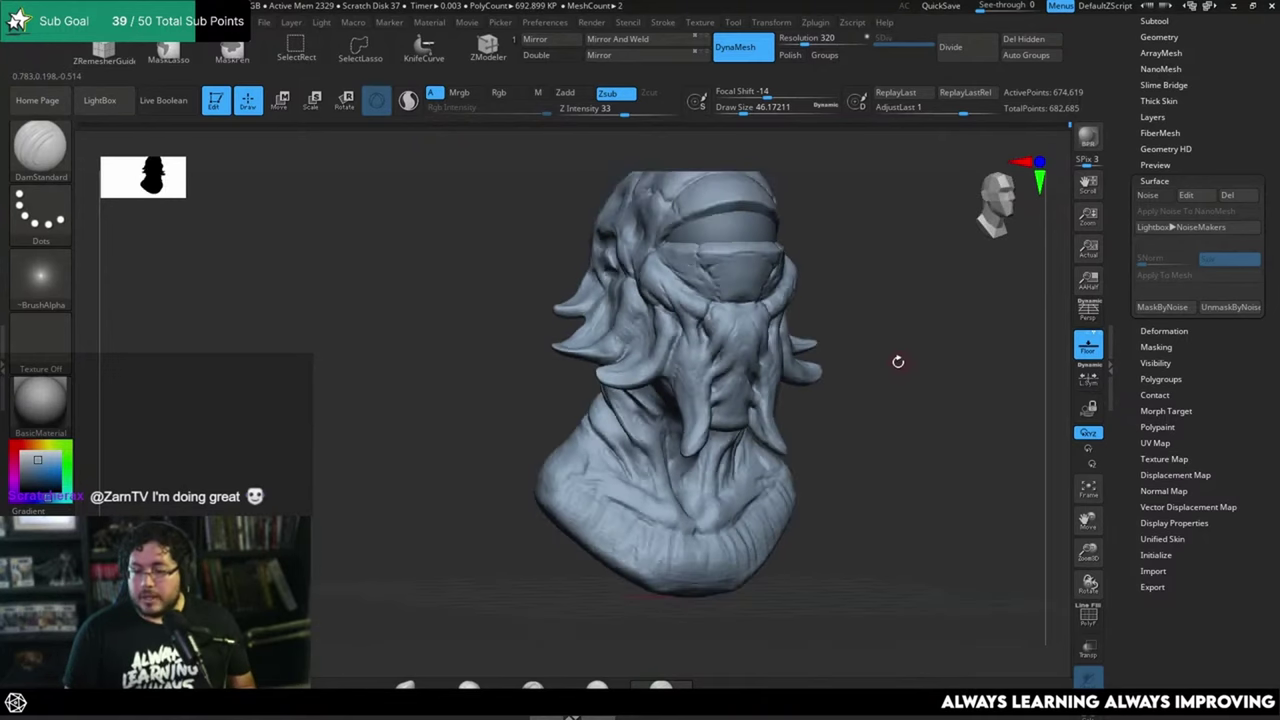
mouse_move(889, 293)
right_mouse_down()
mouse_move(880, 404)
mouse_move(840, 358)
right_mouse_up()
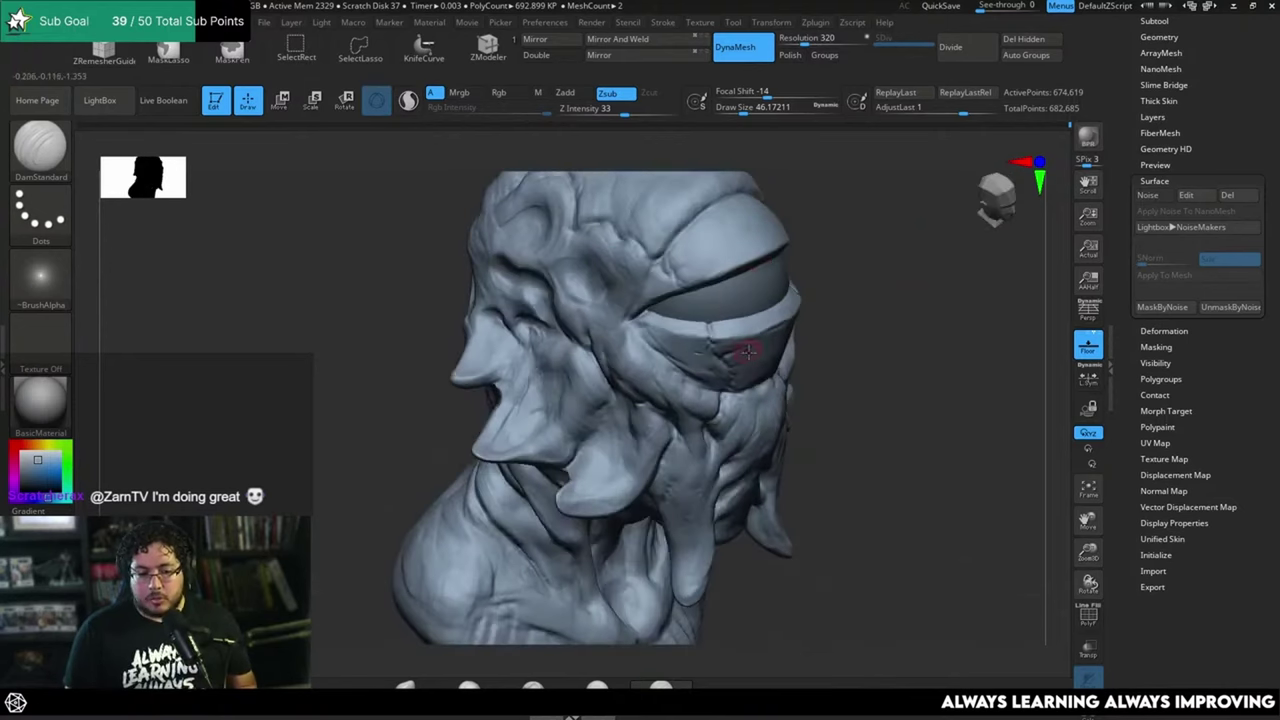
Step: Flatten the lower eyelid surface around the new crease with the TrimDynamic brush at a draw size of about 77
key("b")
key("t")
key("d")
key("space")
left_click_drag(731, 354, 745, 354)
right_click_drag(777, 289, 784, 311)
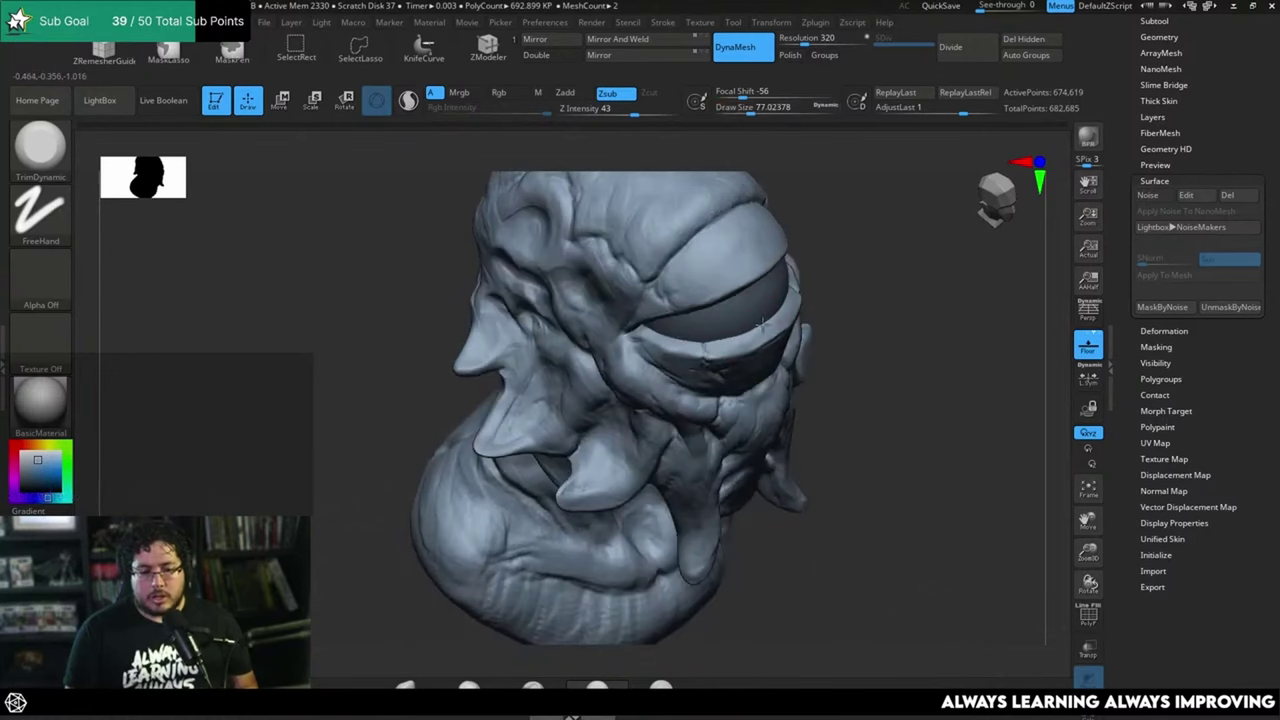
mouse_move(849, 314)
right_mouse_down()
mouse_move(846, 297)
mouse_move(861, 343)
mouse_move(851, 300)
right_mouse_up()
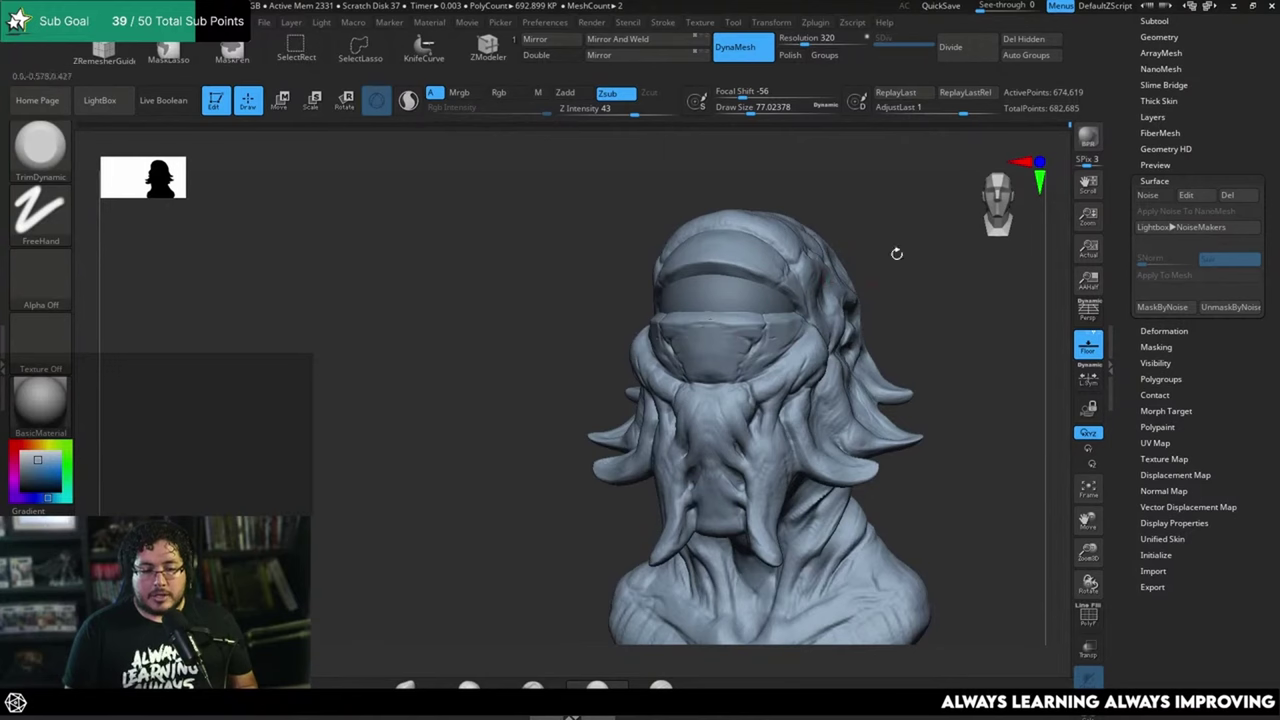
Step: Plane the rim and middle of the lower eyelid with TrimDynamic at a draw size of about 90
right_click_drag(897, 254, 652, 420)
key("space")
left_click_drag(714, 346, 722, 346)
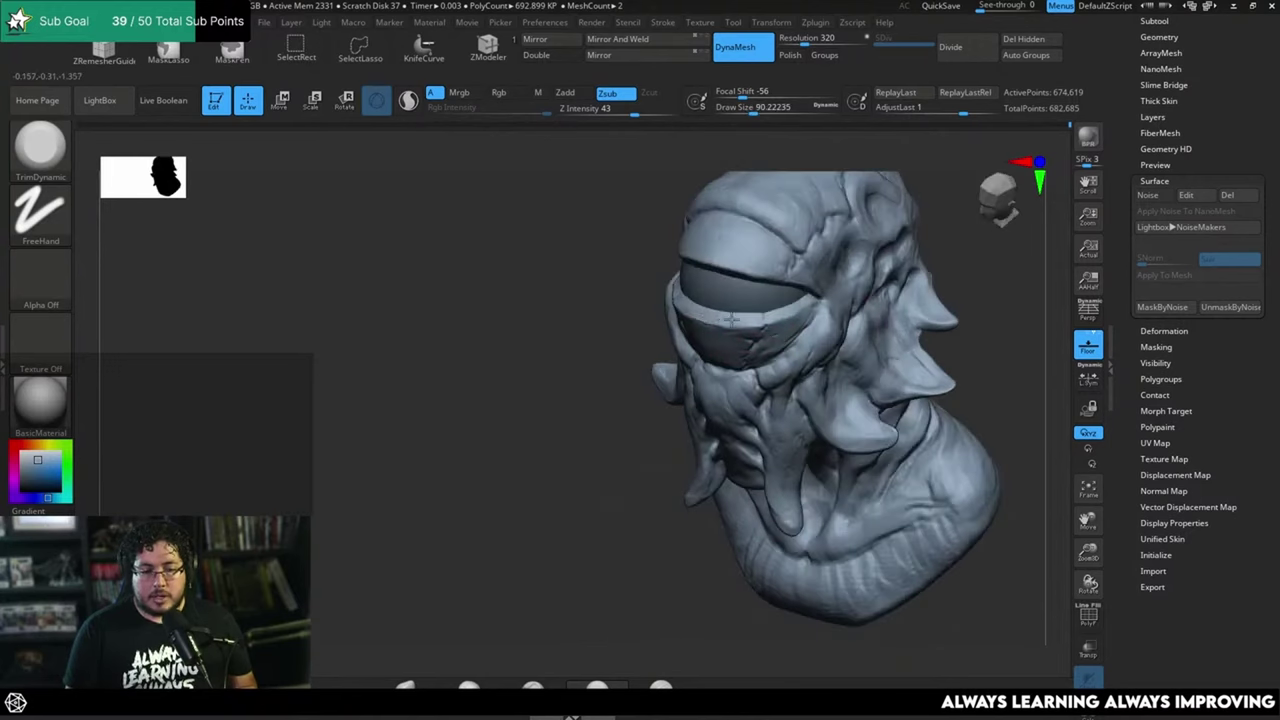
right_click_drag(732, 319, 689, 330)
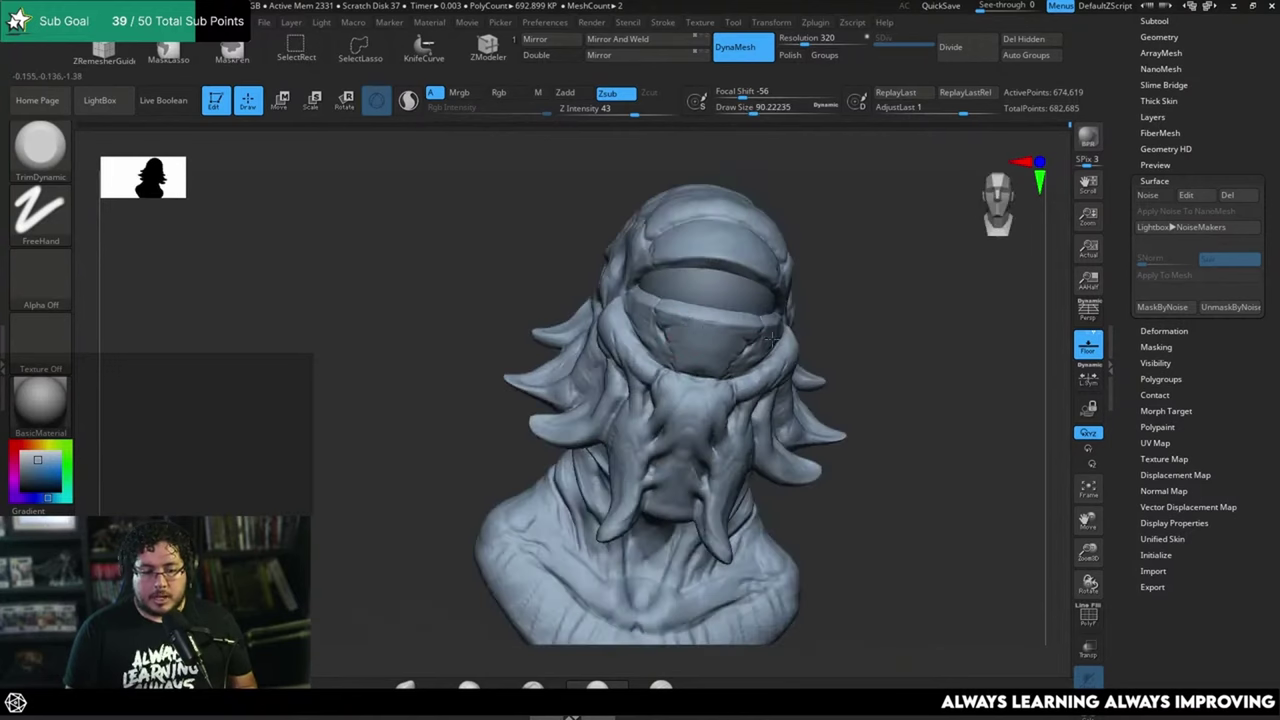
right_click_drag(771, 340, 746, 307)
mouse_move(977, 254)
right_mouse_down()
mouse_move(986, 263)
mouse_move(938, 285)
right_mouse_up()
Step: Carve creases around the eye's outer corner and the end of the brow with DamStandard at a draw size of about 56
key("b")
key("d")
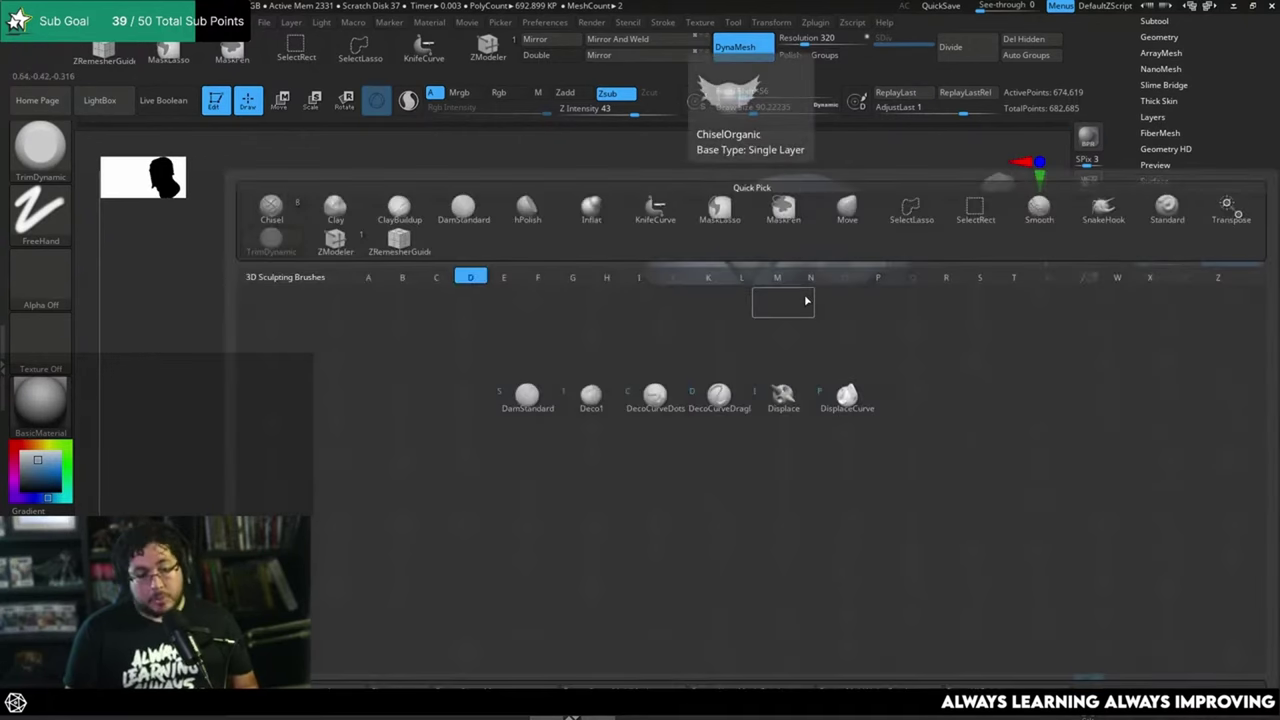
key("s")
key("space")
left_click_drag(806, 283, 797, 283)
right_click_drag(860, 280, 819, 251, "shift")
key("b")
key("d")
key("s")
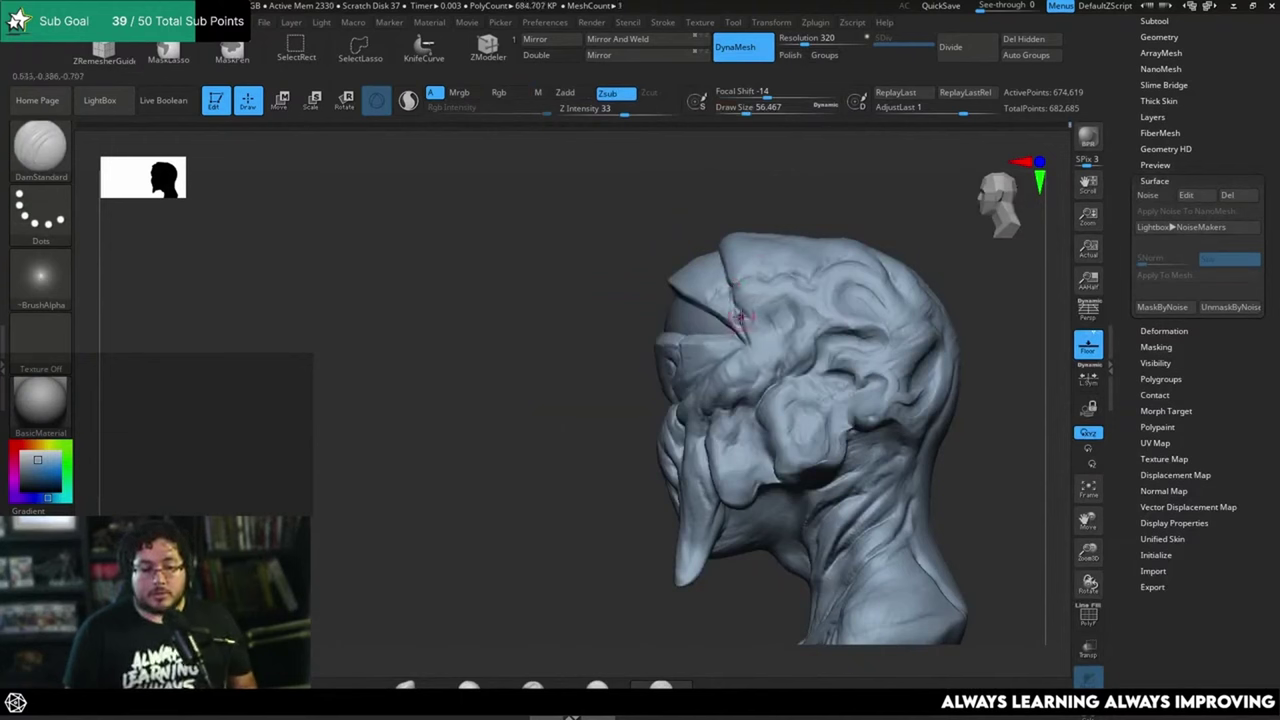
left_click_drag(611, 381, 797, 369)
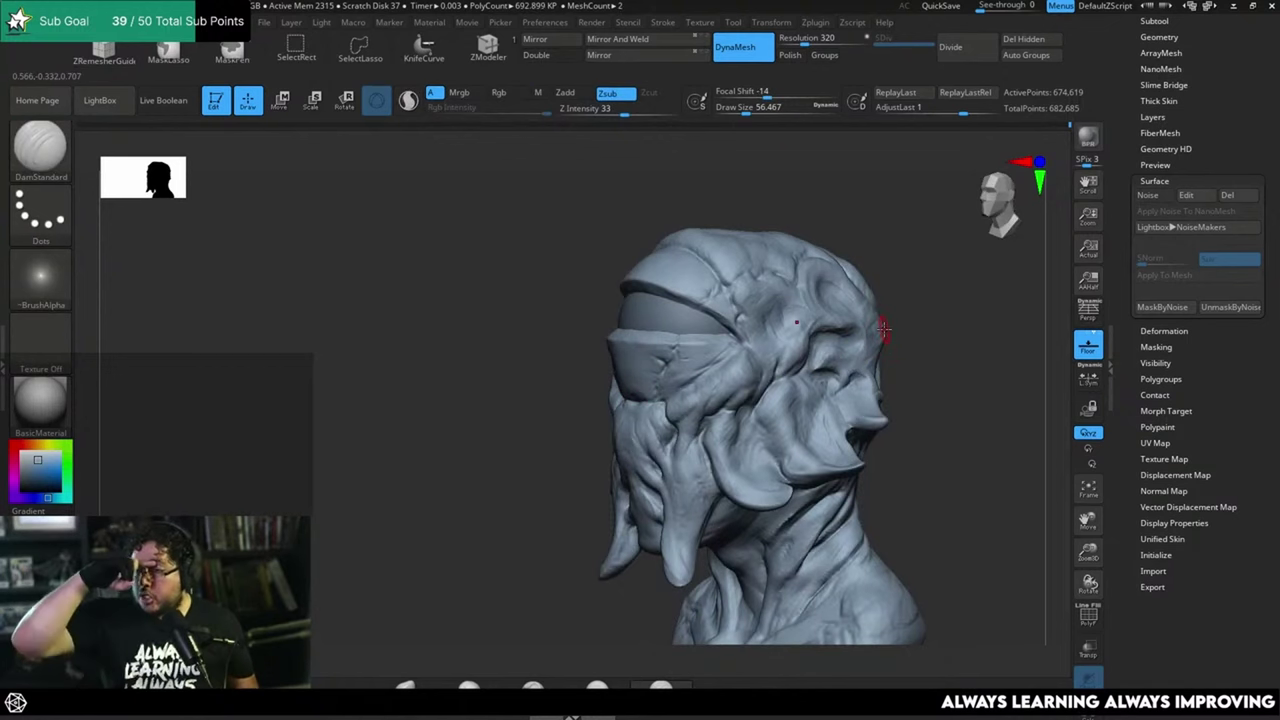
Step: Flatten the brow and the upper side of the head with TrimDynamic at a draw size of about 149
right_click_drag(843, 315, 868, 243)
key("b")
key("t")
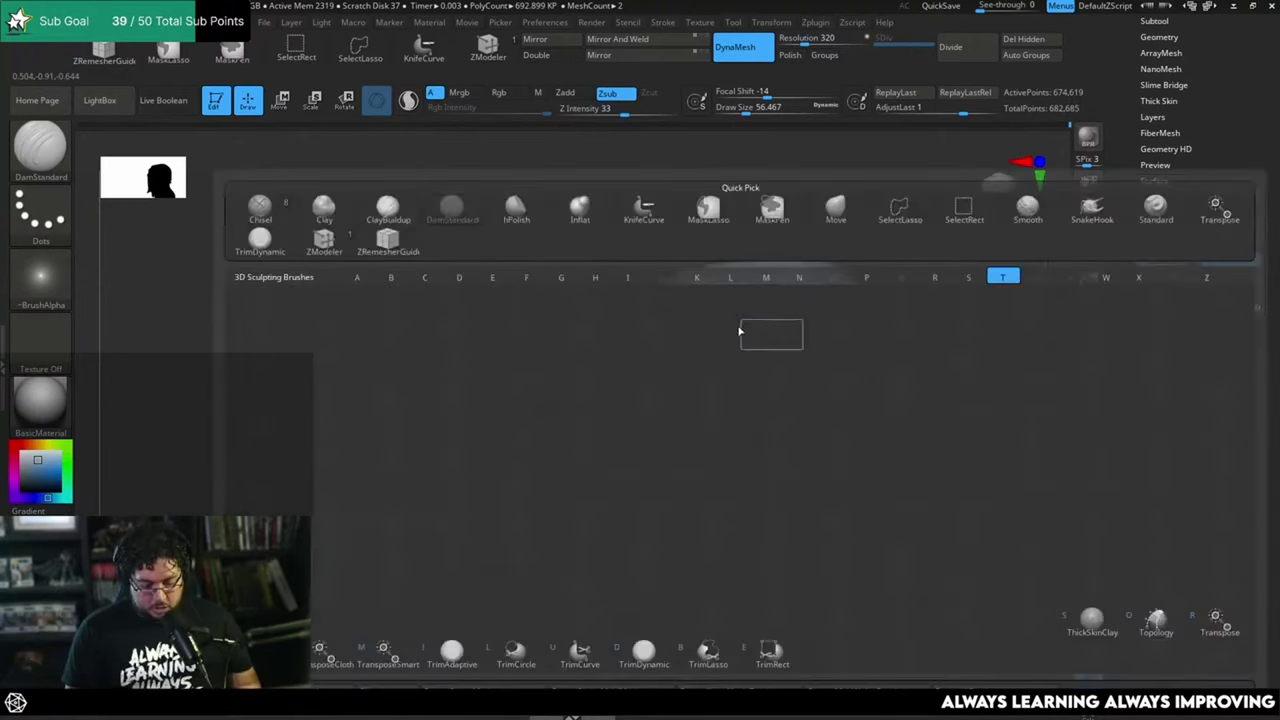
key("d")
key("space")
left_click(743, 312)
right_click_drag(743, 225, 726, 269)
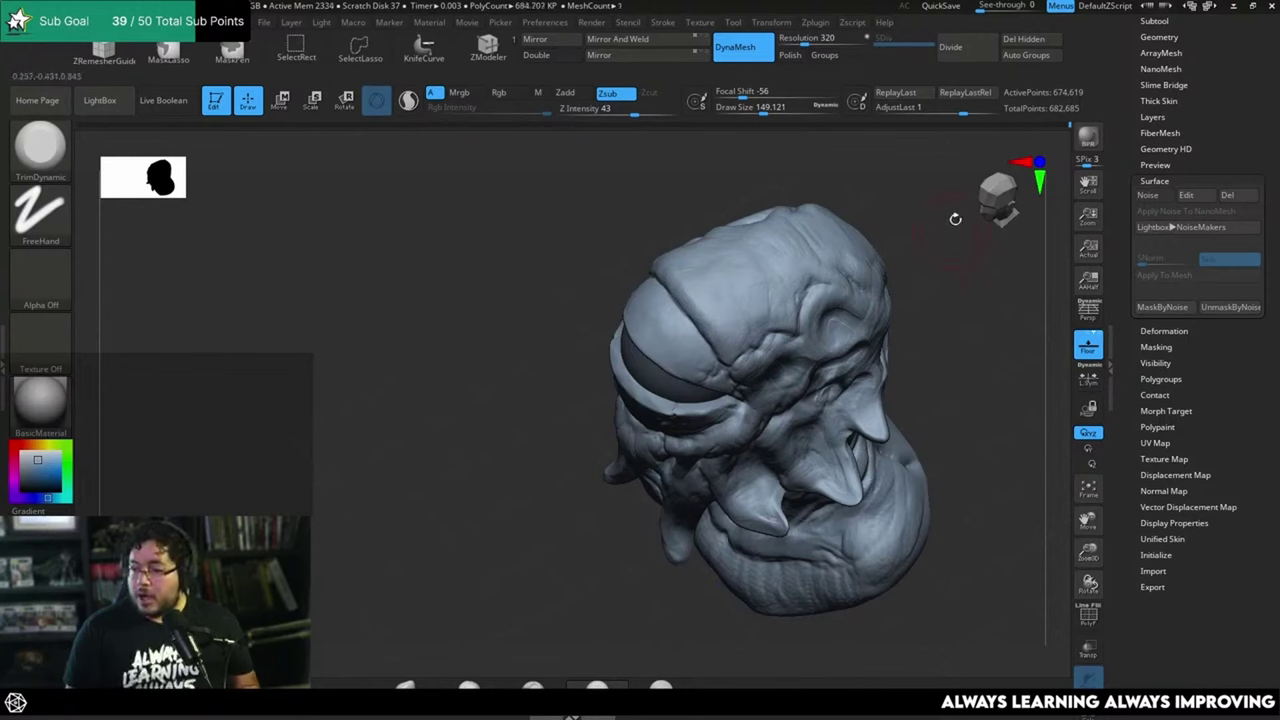
right_click_drag(956, 371, 954, 314)
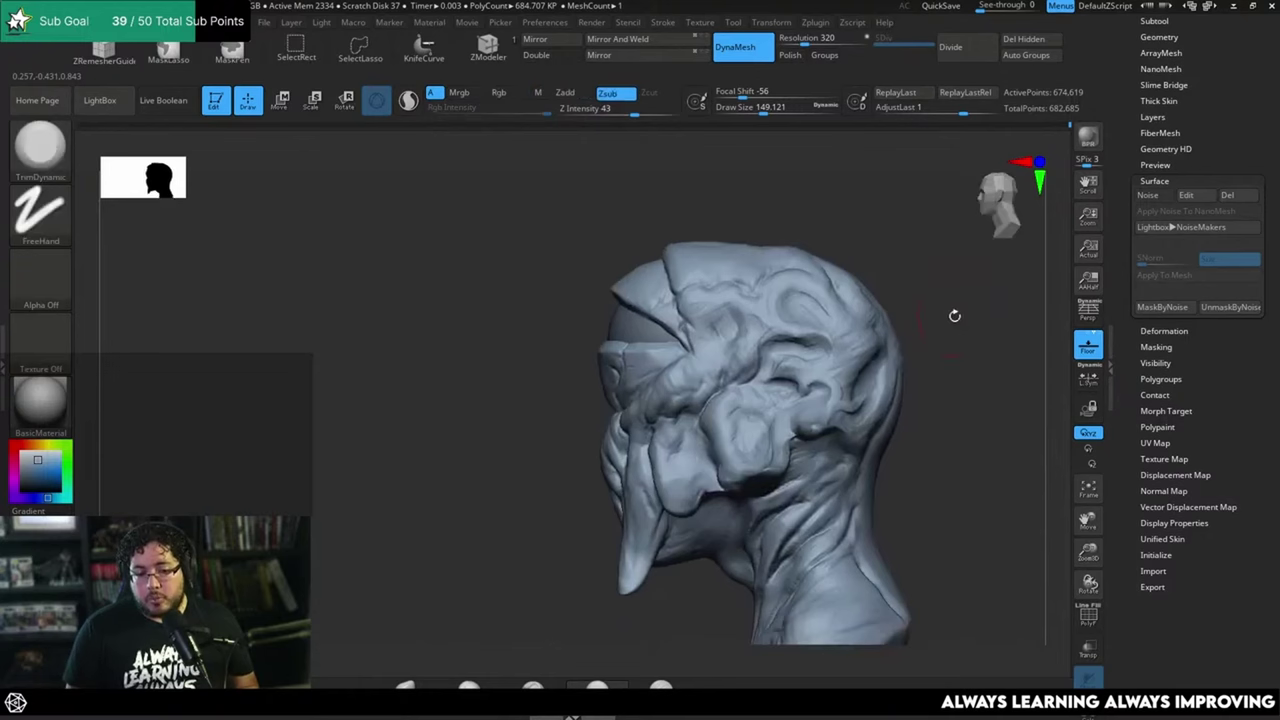
Step: Reshape the silhouette of the crown in profile with the Move brush
key("b")
key("m")
key("v")
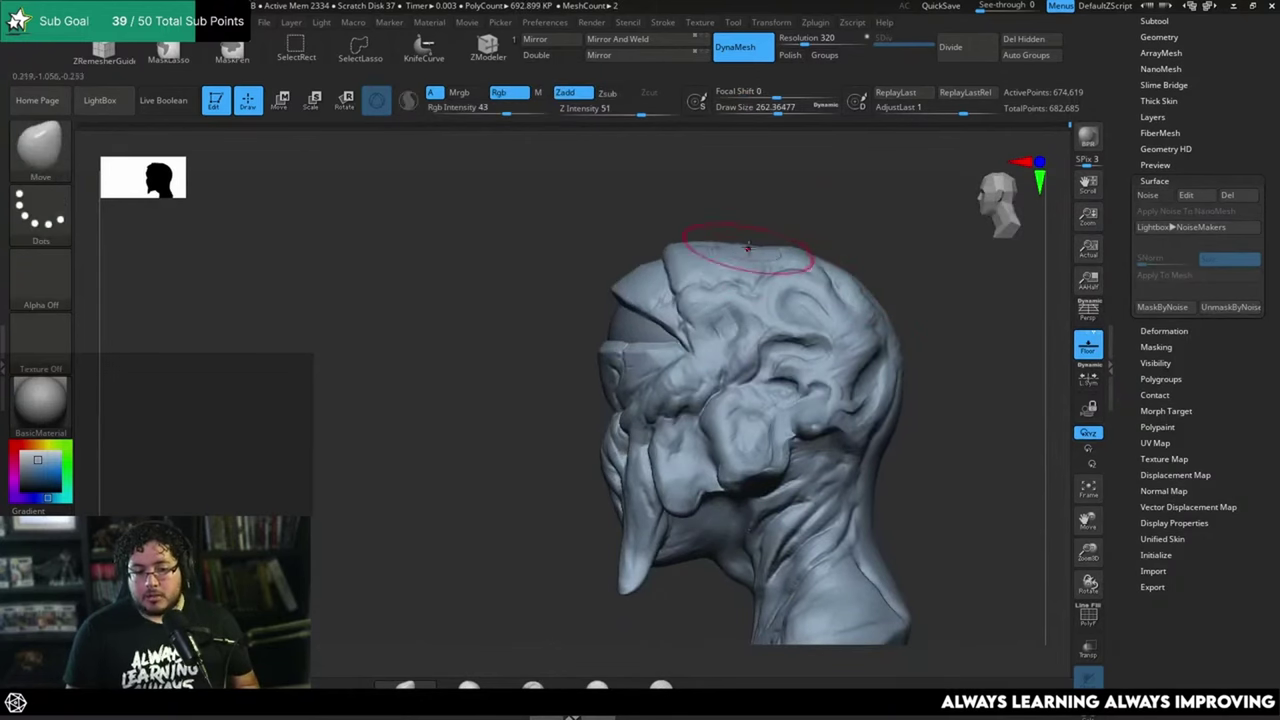
mouse_move(765, 223)
right_mouse_down()
mouse_move(774, 209)
mouse_move(757, 246)
right_mouse_up()
key("space")
left_click_drag(757, 246, 760, 246)
mouse_move(880, 240)
right_mouse_down()
mouse_move(780, 214)
mouse_move(749, 243)
right_mouse_up()
right_click_drag(863, 200, 843, 246)
Step: Set the Move brush's draw size to about 234 and undo the last reshaping stroke on the head
key("space")
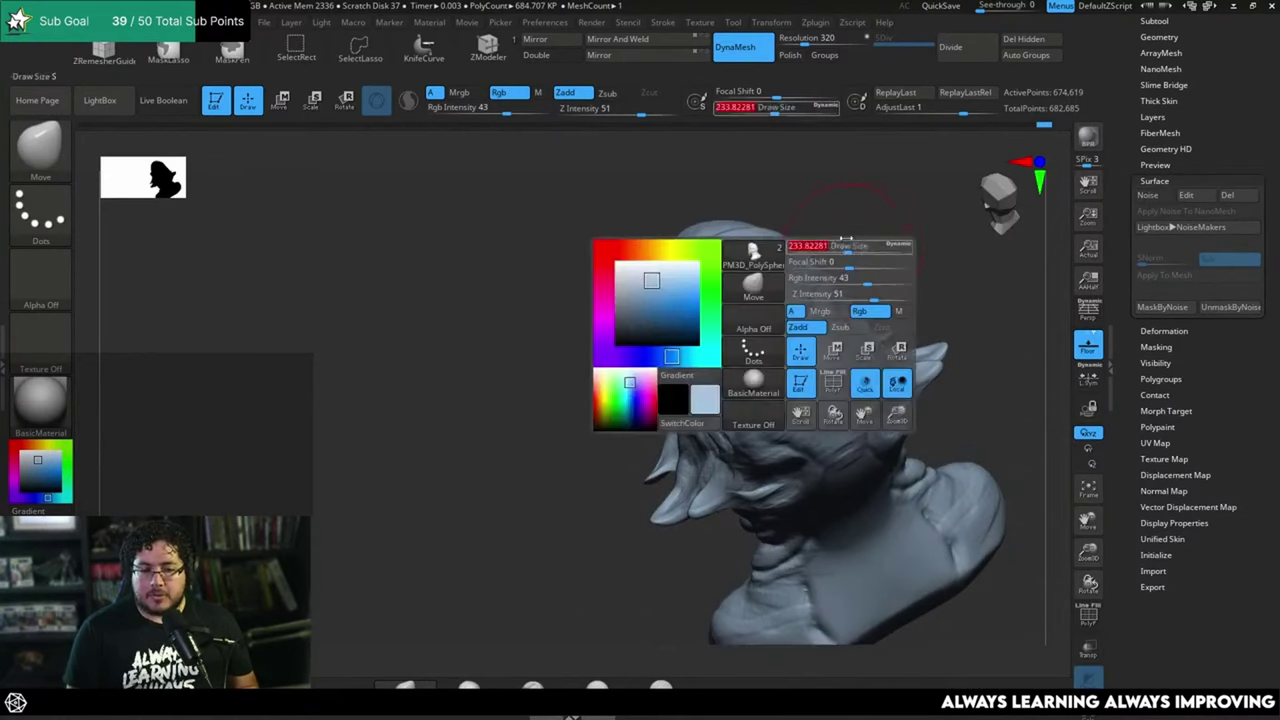
left_click_drag(846, 246, 840, 246)
key("ctrl+z")
mouse_move(840, 246)
right_mouse_down()
mouse_move(786, 264)
mouse_move(903, 177)
mouse_move(903, 217)
mouse_move(882, 194)
mouse_move(966, 280)
mouse_move(920, 271)
mouse_move(957, 329)
mouse_move(912, 285)
right_mouse_up()
Step: Build up the cheek folds below the outer eye with ClayBuildup at a draw size of about 74
key("b")
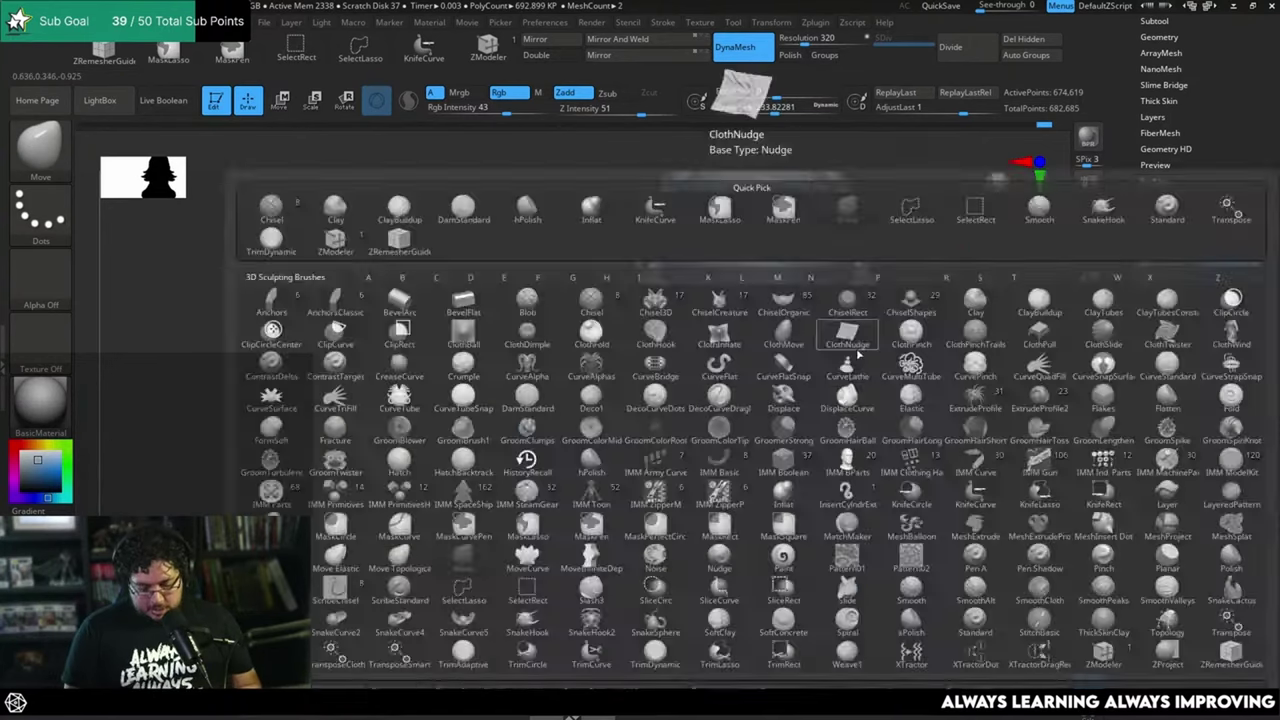
key("c")
key("b")
key("space")
left_click_drag(851, 332, 842, 313)
right_click_drag(957, 292, 908, 283)
key("space")
key("space")
left_click_drag(805, 343, 790, 349)
key("space")
left_click_drag(957, 273, 897, 272)
Step: Add finer volume to the roots of the cheek tendrils with ClayBuildup at a draw size of about 49
key("space")
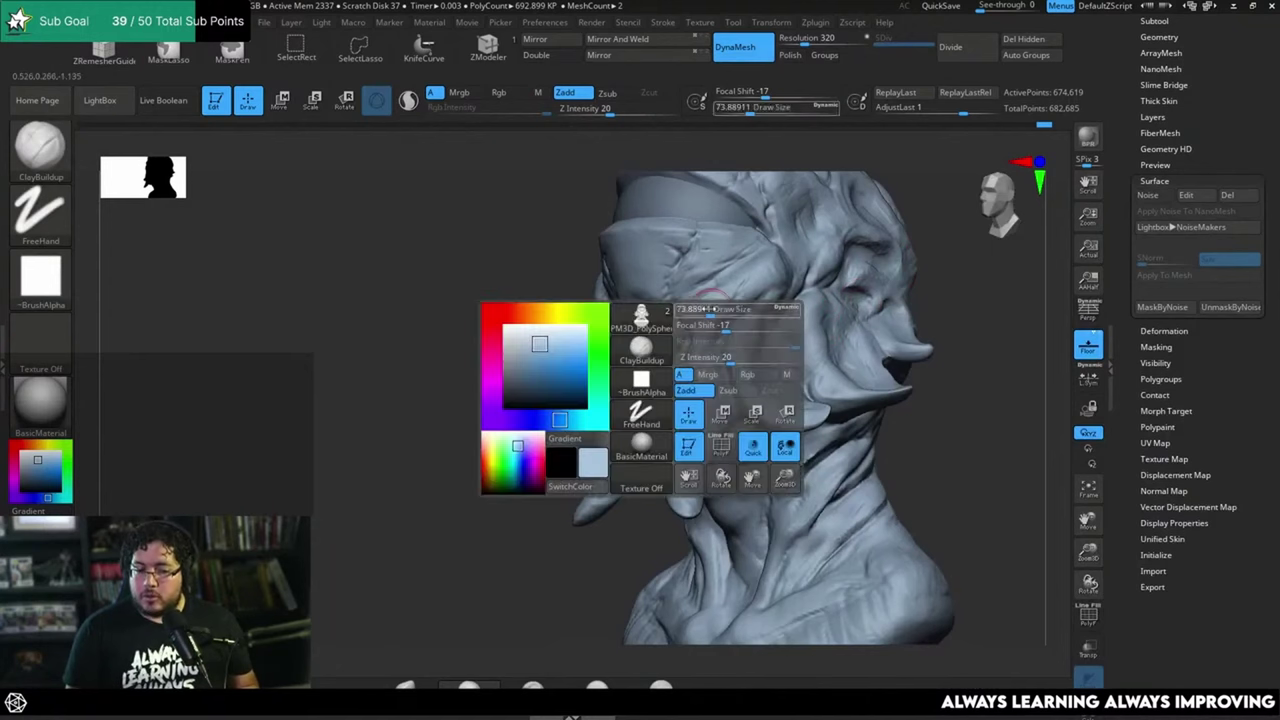
left_click_drag(711, 308, 700, 308)
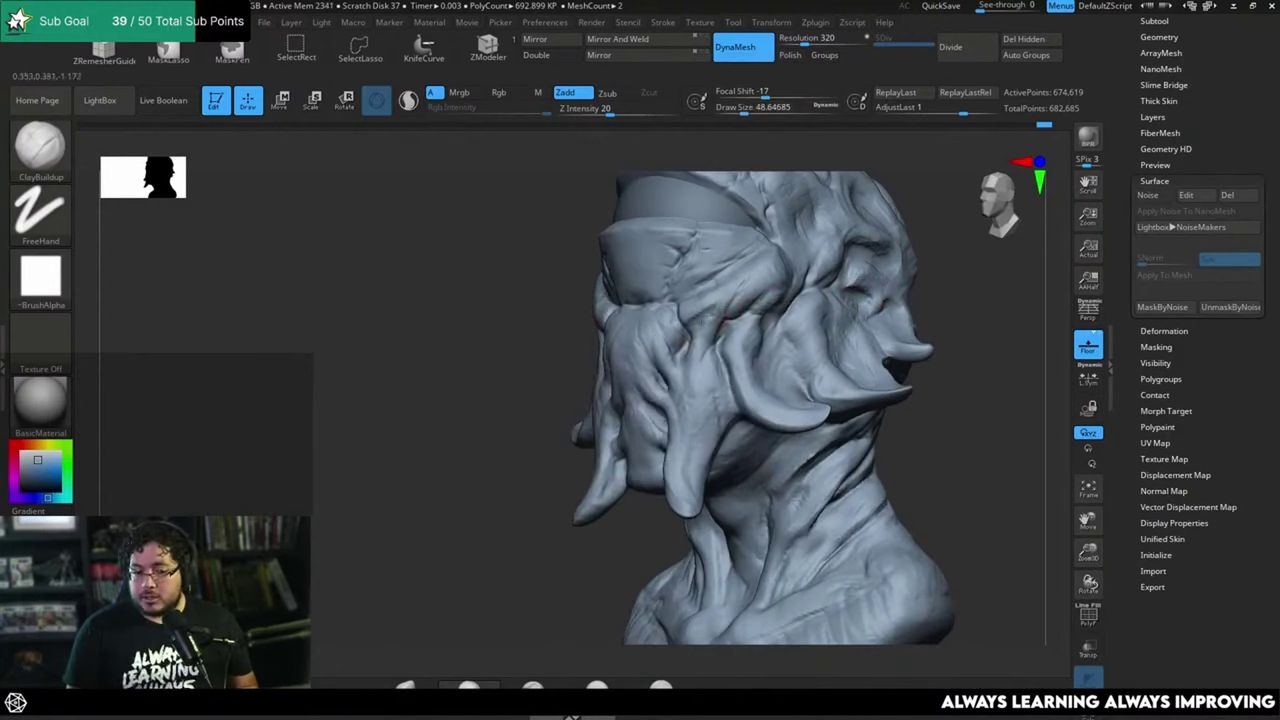
left_click_drag(661, 323, 726, 324)
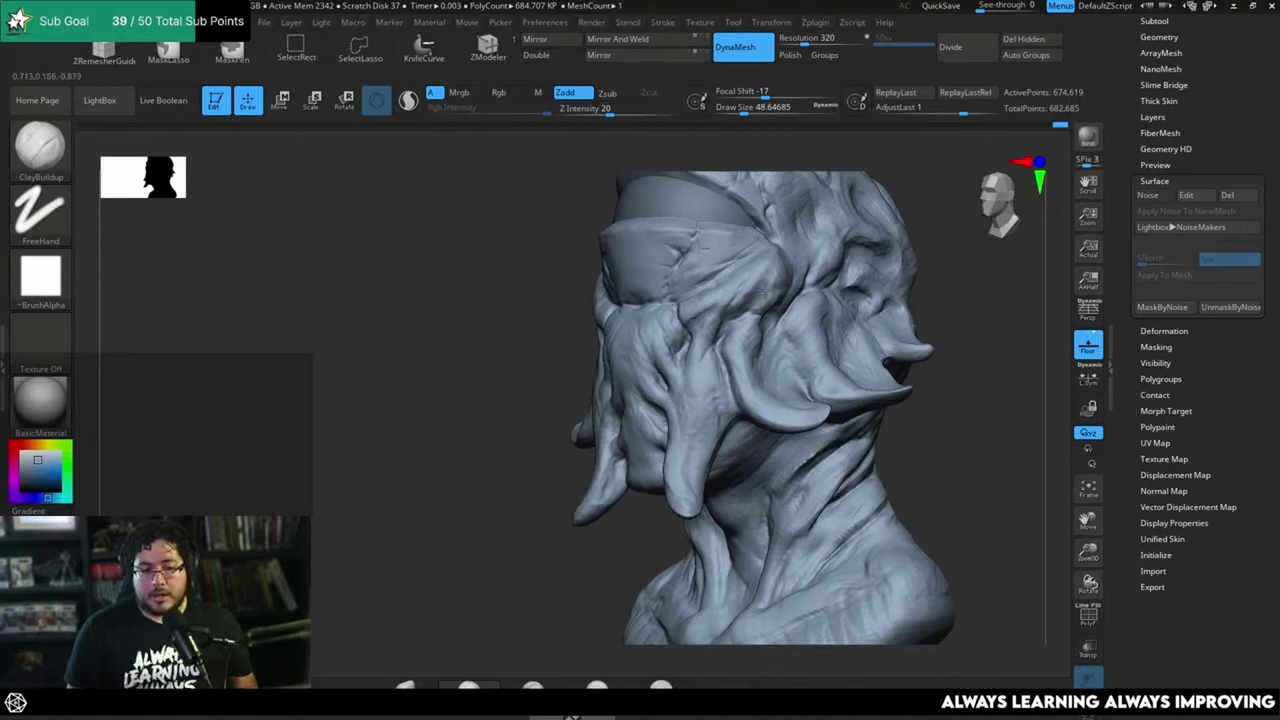
Step: Thicken the fold at the outer corner of the eye with ClayBuildup at a draw size of about 87
key("bracketright")
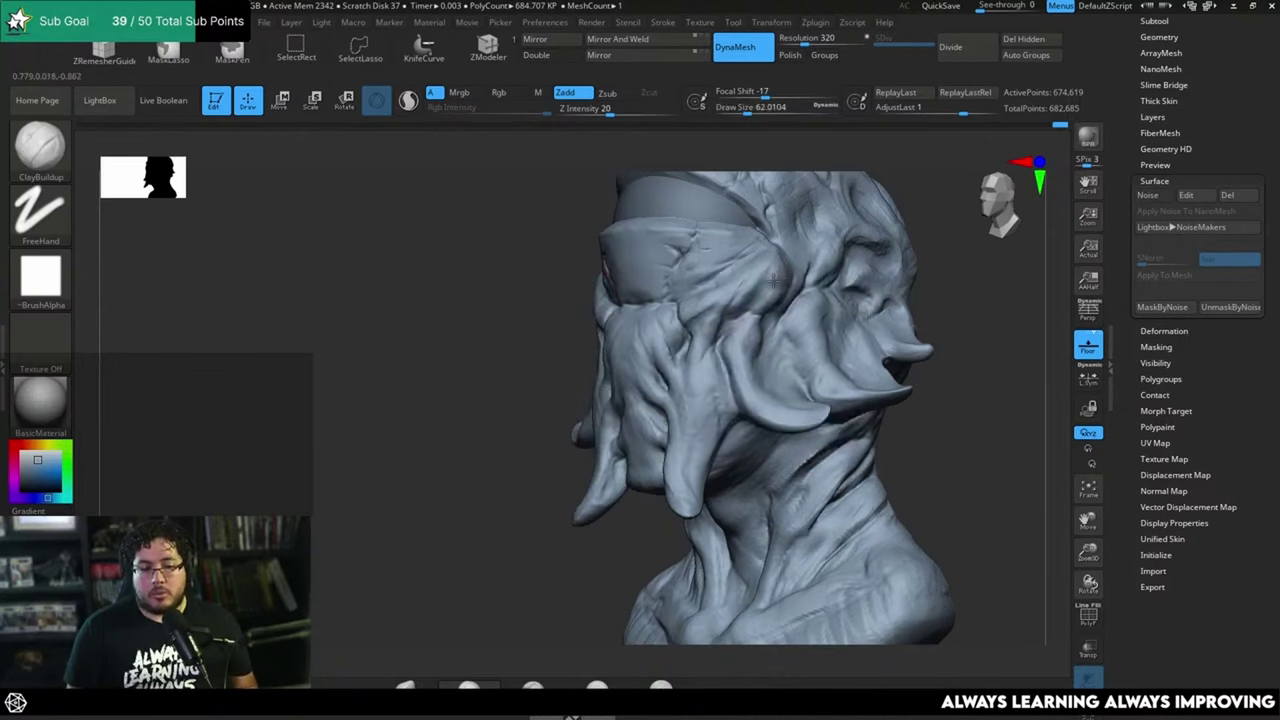
key("space")
left_click_drag(773, 281, 785, 281)
mouse_move(955, 298)
left_mouse_down()
mouse_move(840, 250)
mouse_move(806, 267)
mouse_move(823, 243)
left_mouse_up()
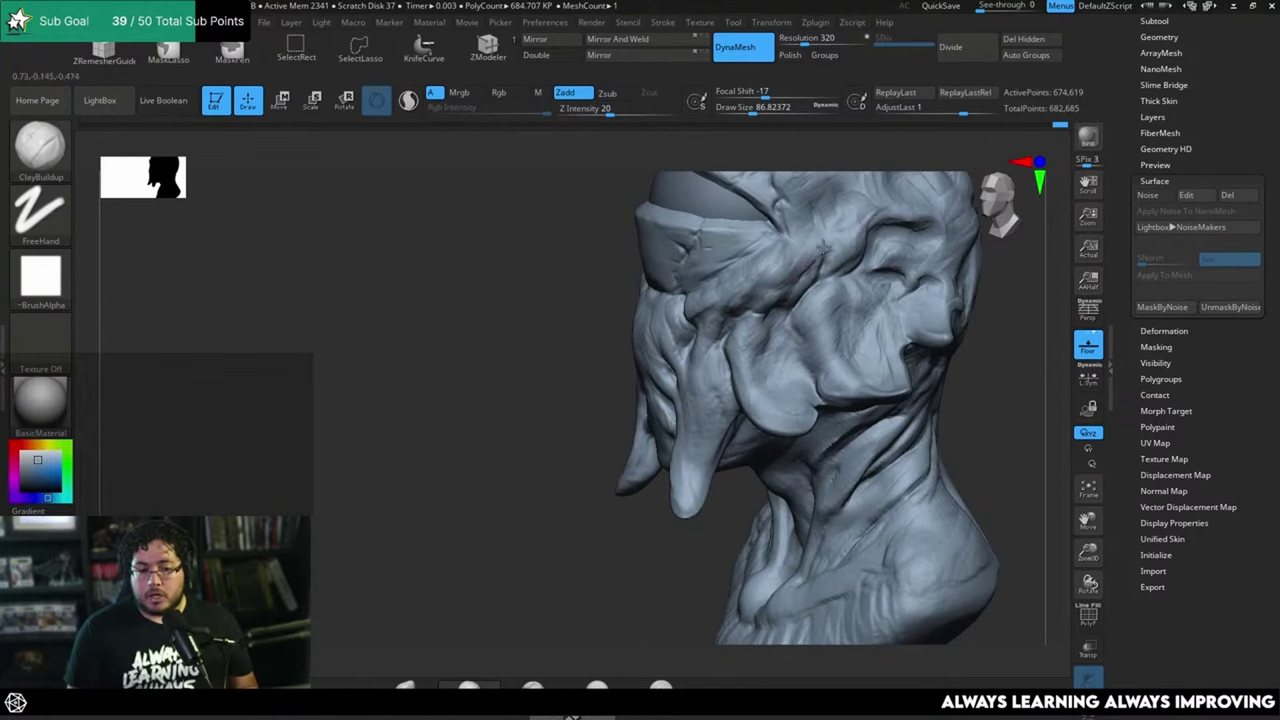
Step: Carve creases into the side of the cheek fold below the eye with DamStandard at a draw size of about 54
mouse_move(1010, 321)
left_mouse_down()
mouse_move(949, 331)
mouse_move(900, 320)
left_mouse_up()
key("b")
key("d")
key("s")
key("space")
left_click_drag(811, 282, 797, 282)
key("space")
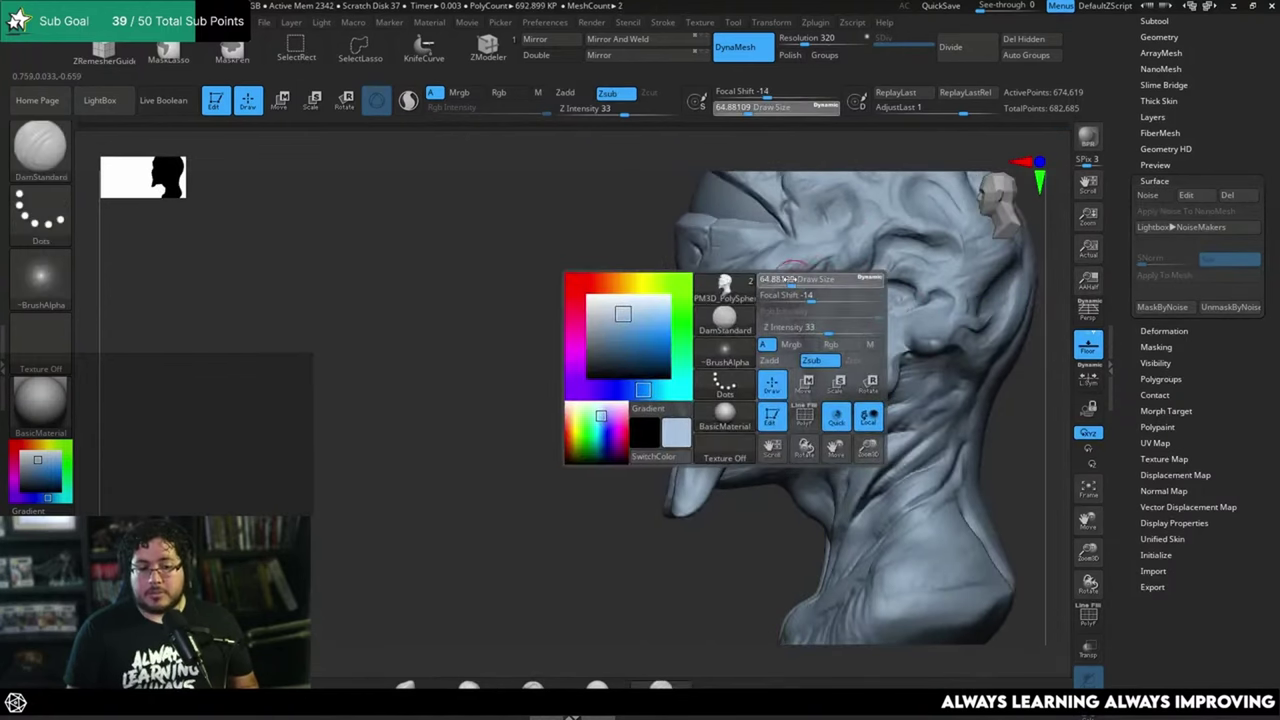
key("space")
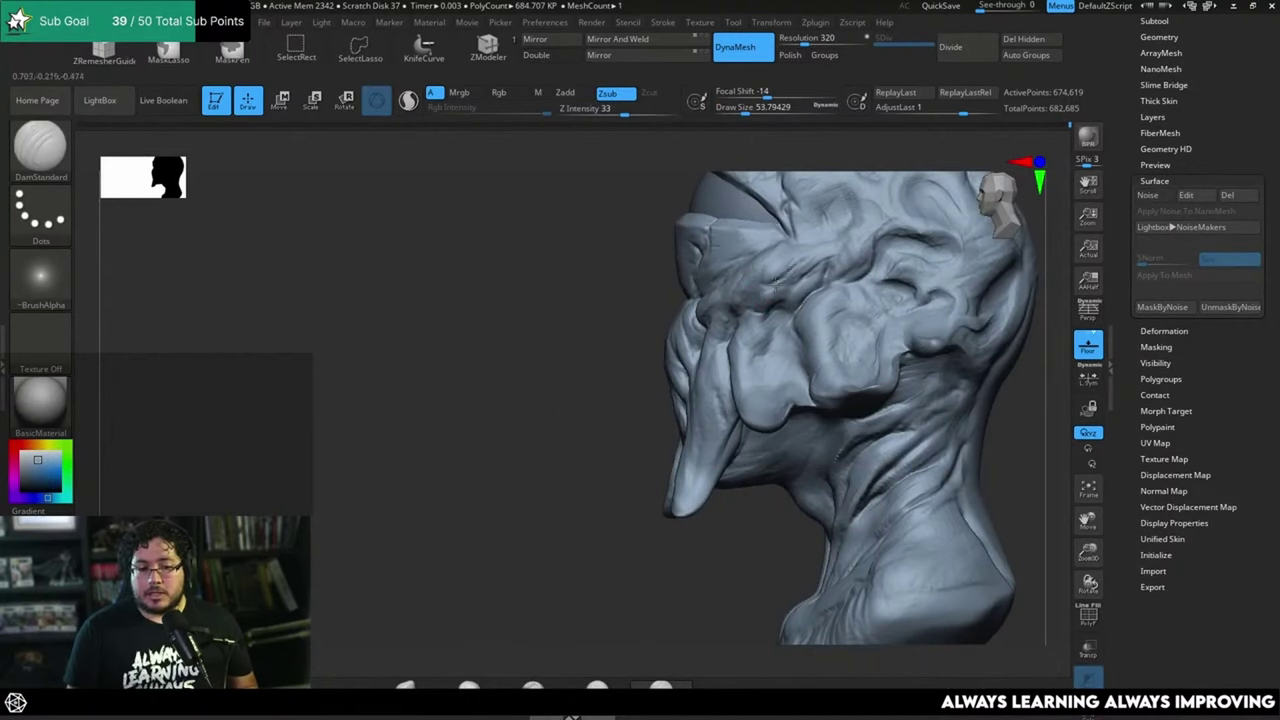
left_click_drag(603, 366, 765, 285)
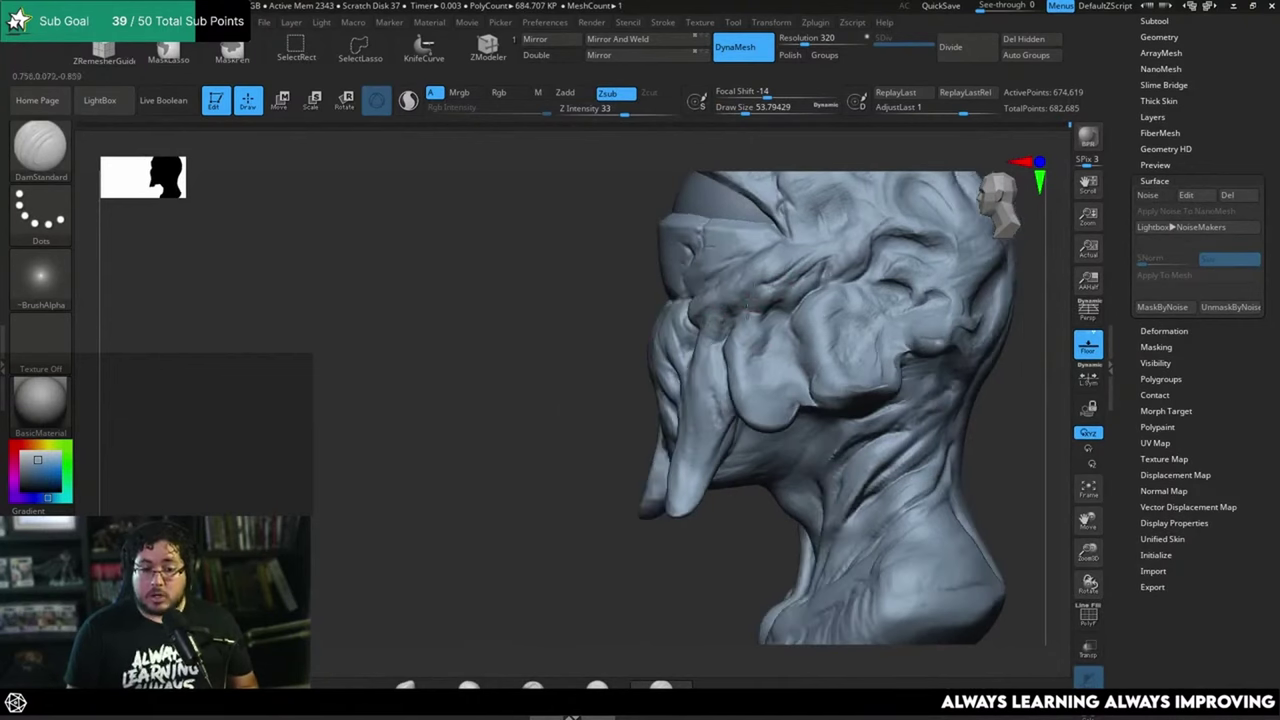
Step: Refine the cheek creases from the opposite side with DamStandard at a draw size of about 46
left_click_drag(560, 365, 657, 386)
mouse_move(893, 286)
left_mouse_down()
mouse_move(937, 289)
mouse_move(921, 313)
mouse_move(668, 298)
left_mouse_up()
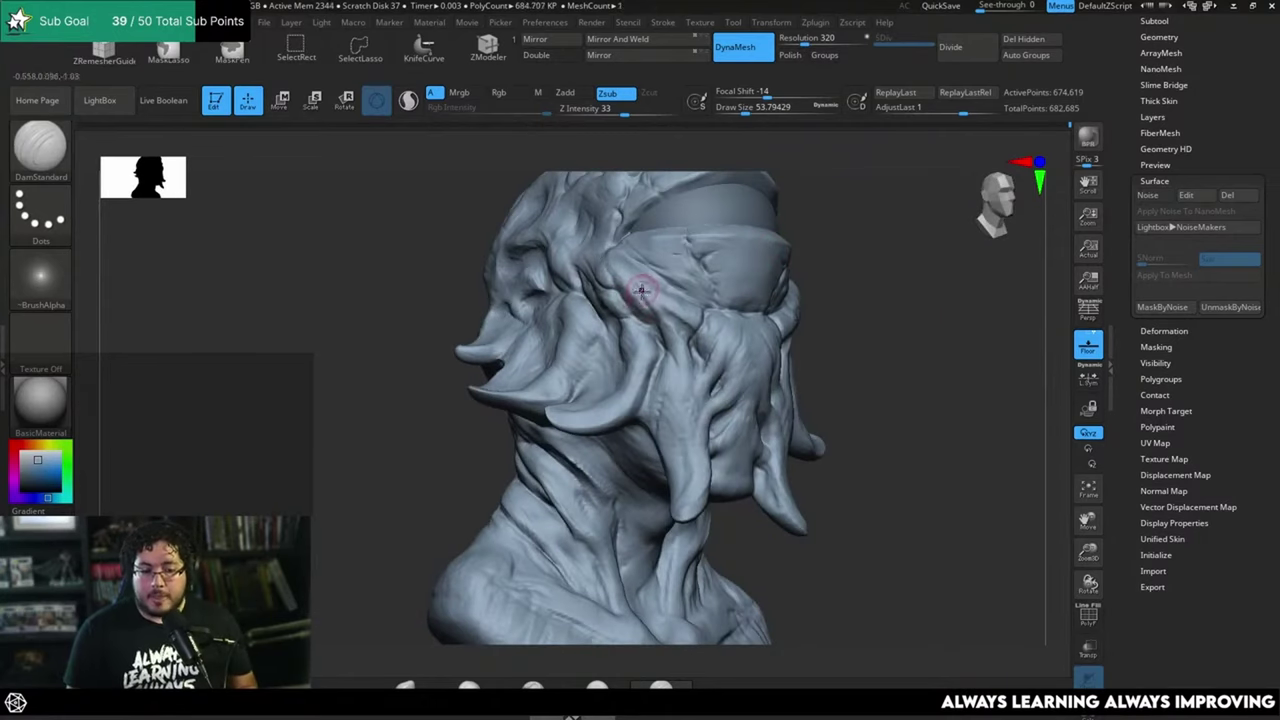
key("[")
left_click_drag(832, 332, 897, 324)
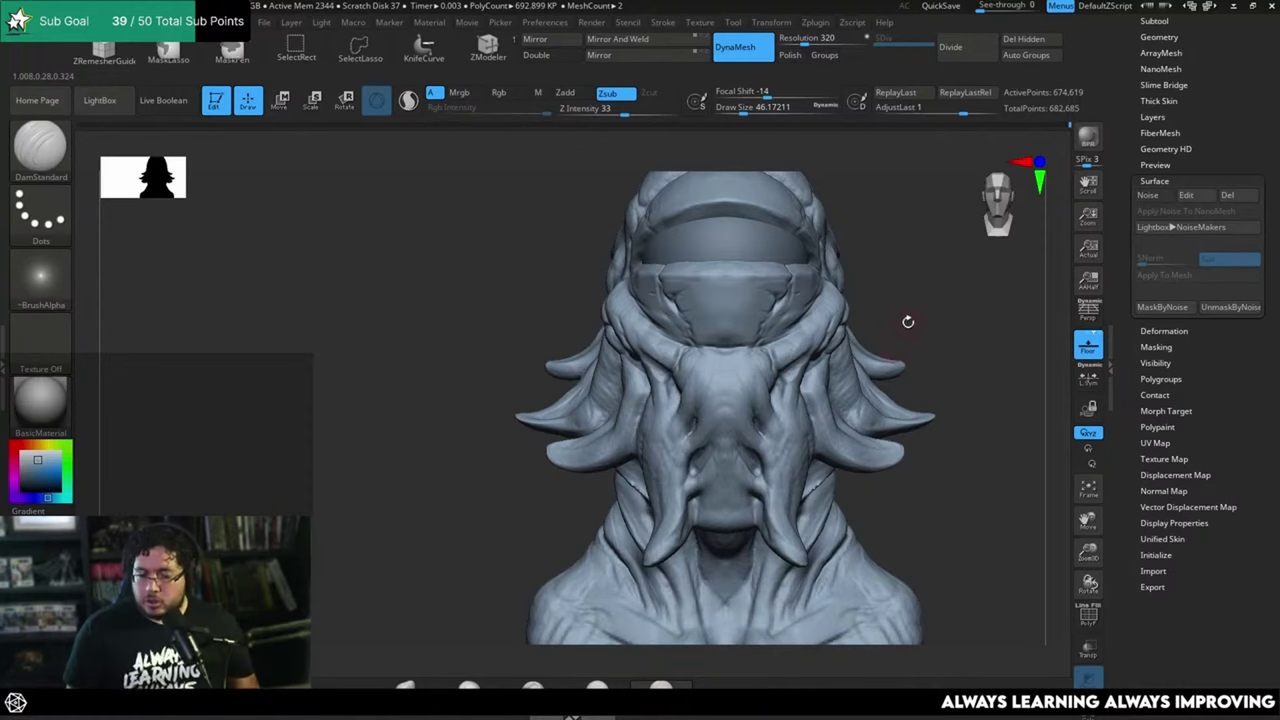
Step: Carve fine wrinkles into the side of the lower eyelid with DamStandard at a draw size of 28.75
left_click_drag(906, 320, 894, 318)
key("space")
left_click(894, 318)
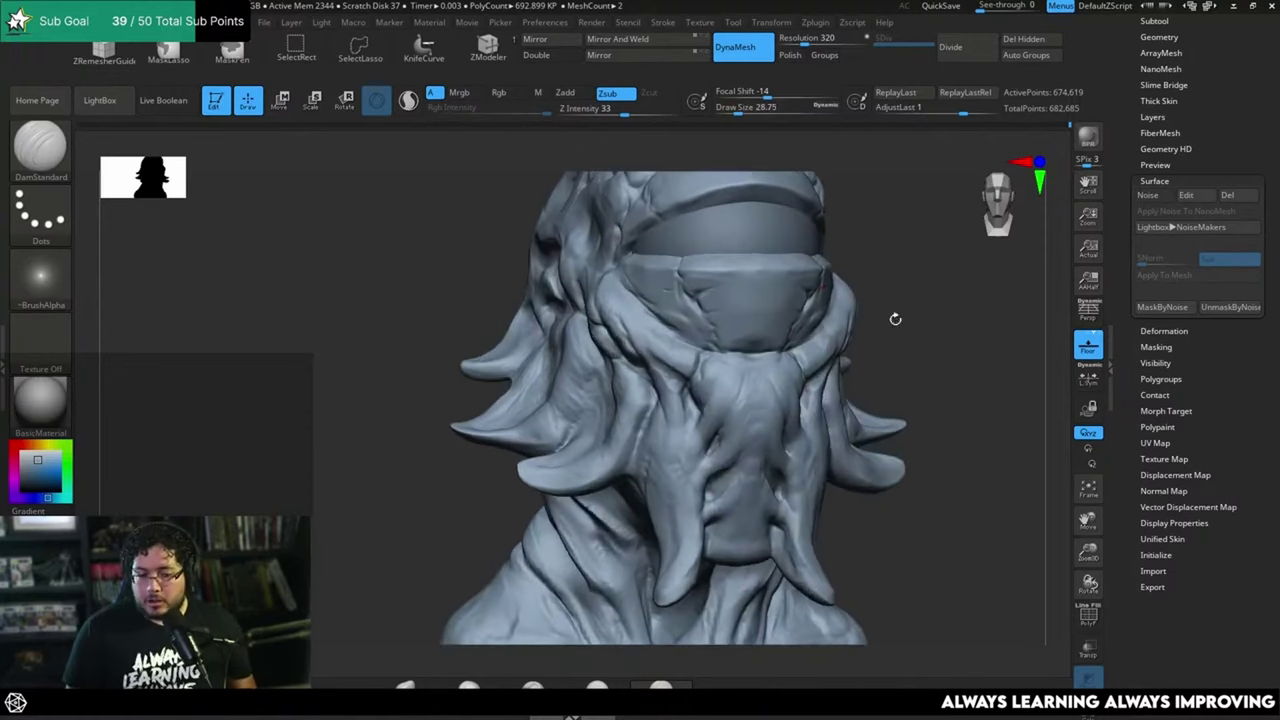
key("space")
left_click(678, 279)
key("space")
left_click(678, 277)
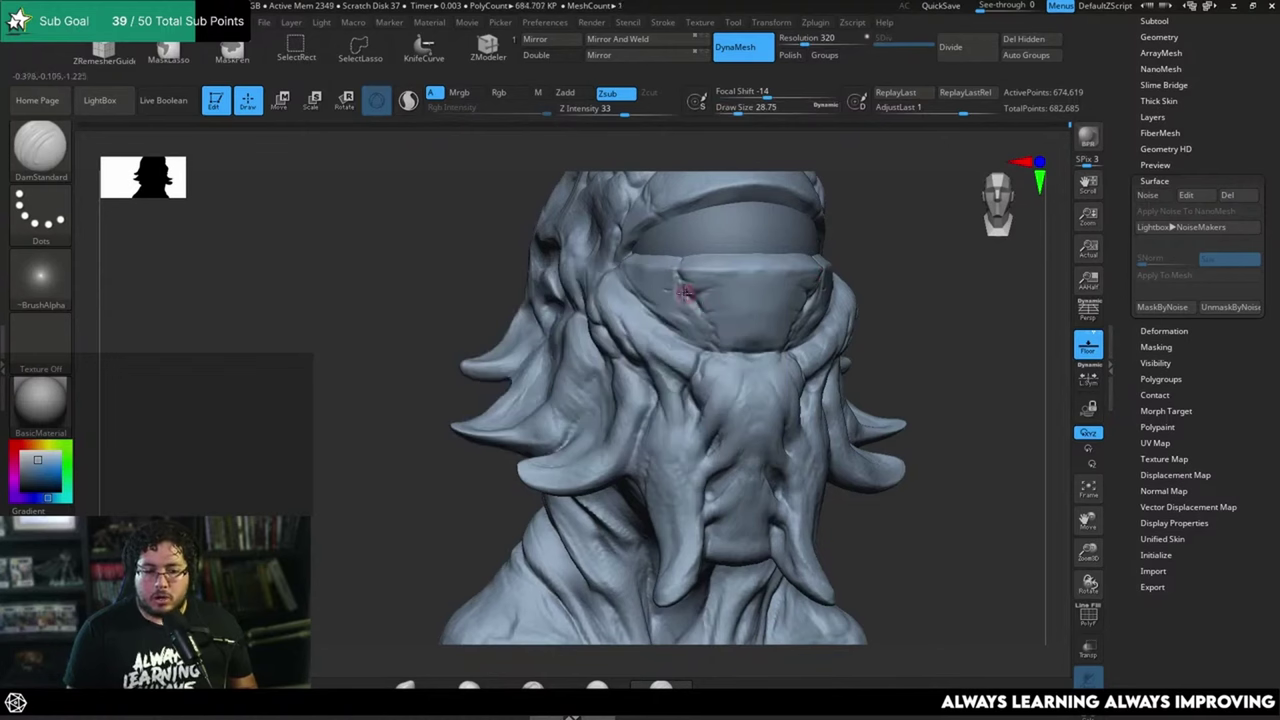
Step: Build up small folds between the lower eyelid wrinkles with ClayBuildup at a draw size of about 49
key("b")
key("c")
key("b")
key("space")
left_click(688, 291)
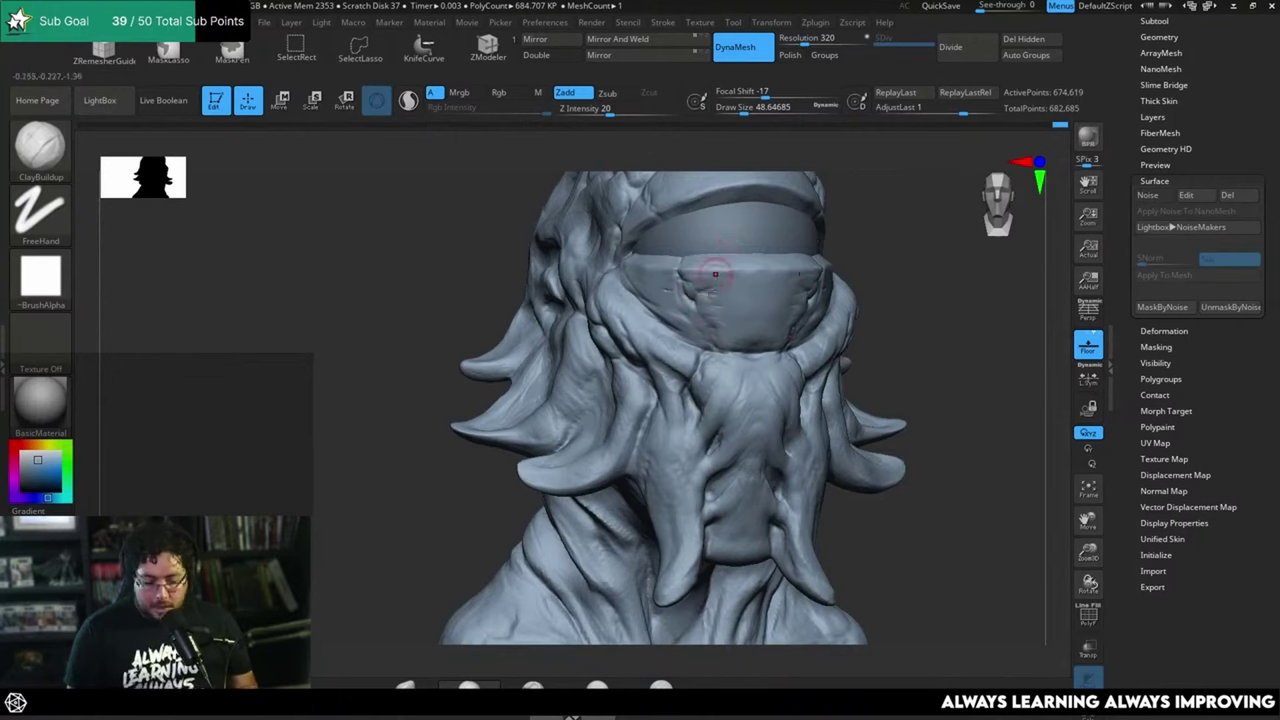
Step: Sharpen the lower eyelid creases with DamStandard at a draw size of about 35
key("b")
key("d")
key("s")
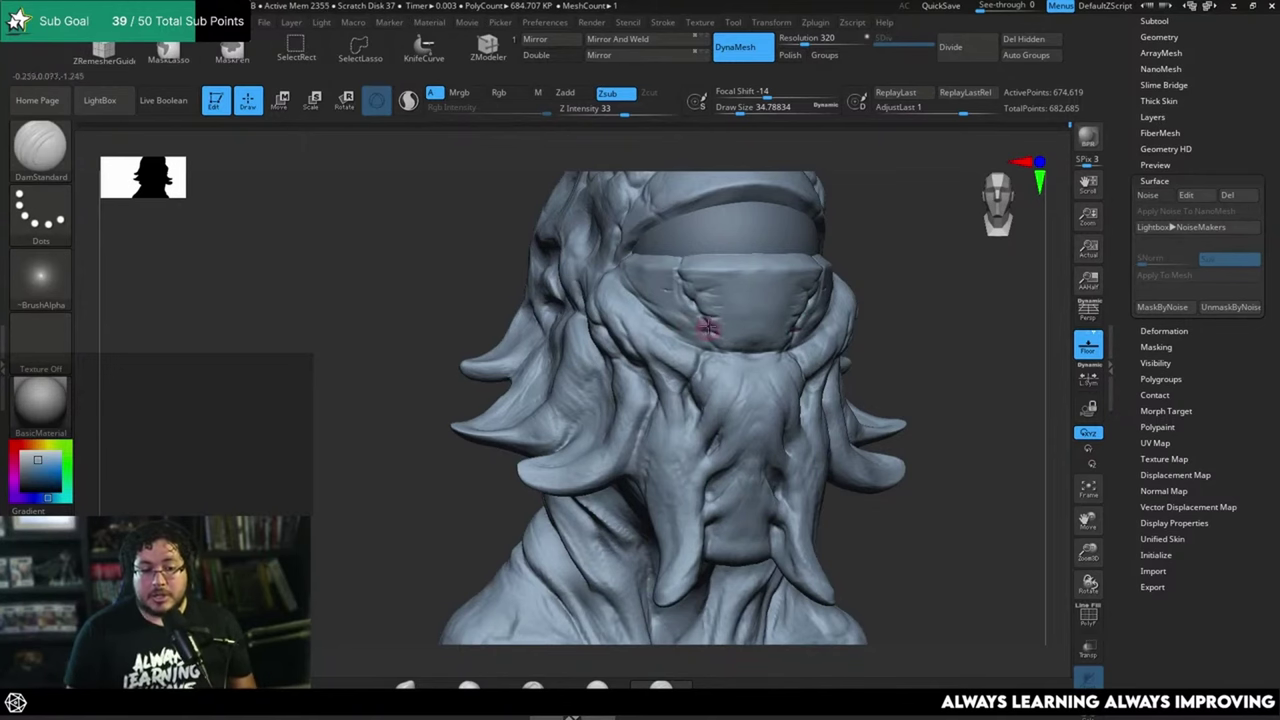
left_click_drag(901, 258, 846, 286)
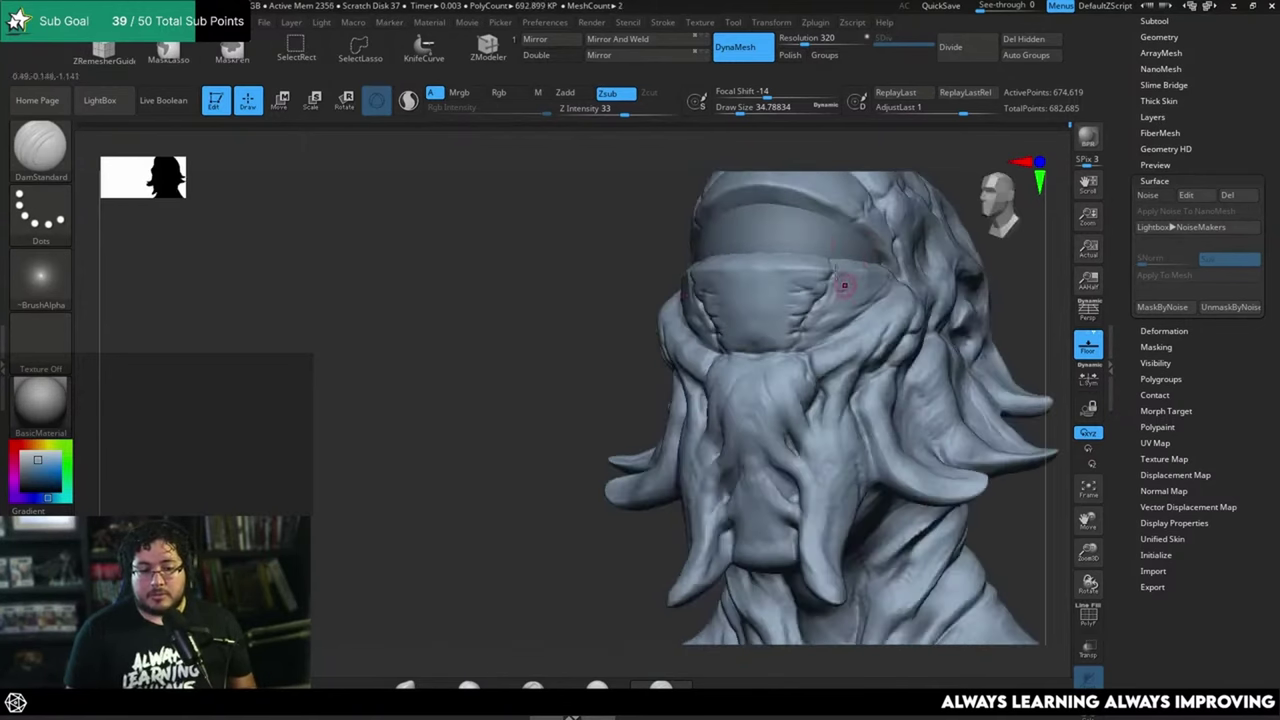
Step: Flatten the outer part of the lower eyelid with TrimDynamic at a draw size of about 62
key("b")
key("t")
key("d")
key("space")
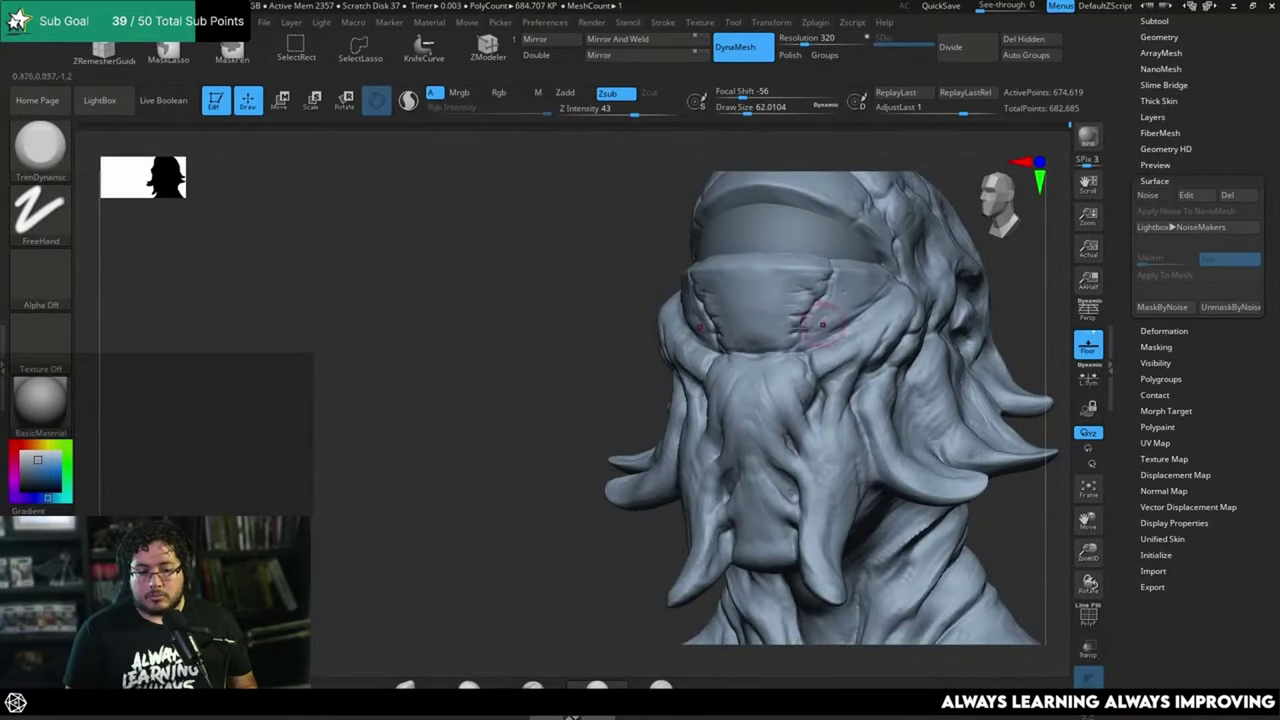
left_click_drag(586, 385, 630, 391, "shift")
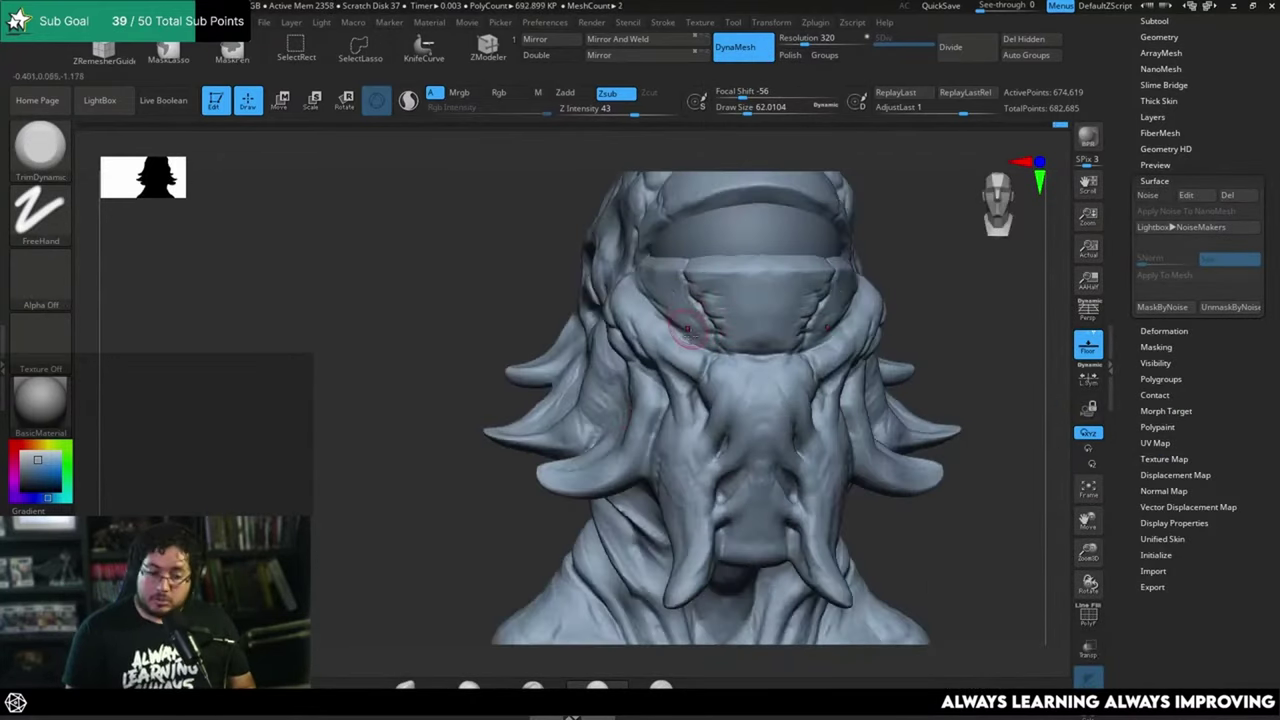
Step: Deepen the creases along the lower edge of the eyelid with DamStandard at a draw size of about 44
key("b")
key("d")
key("s")
key("space")
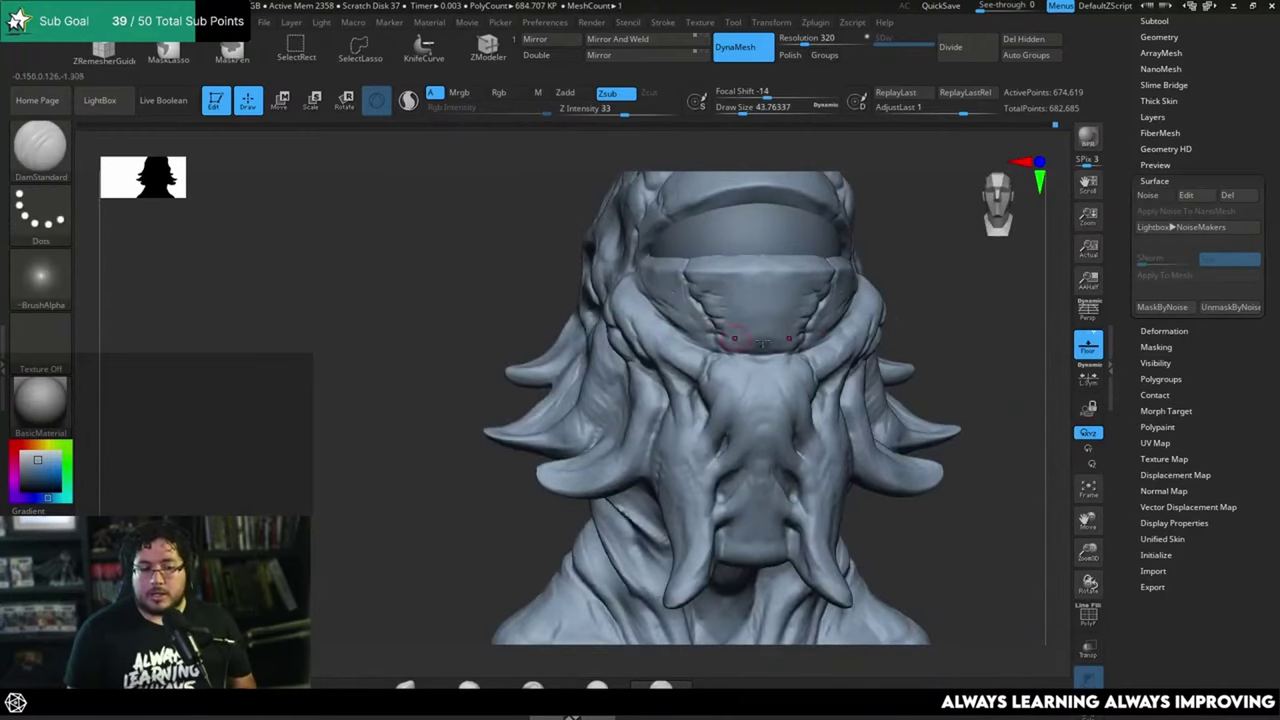
left_click_drag(929, 290, 882, 286, "alt")
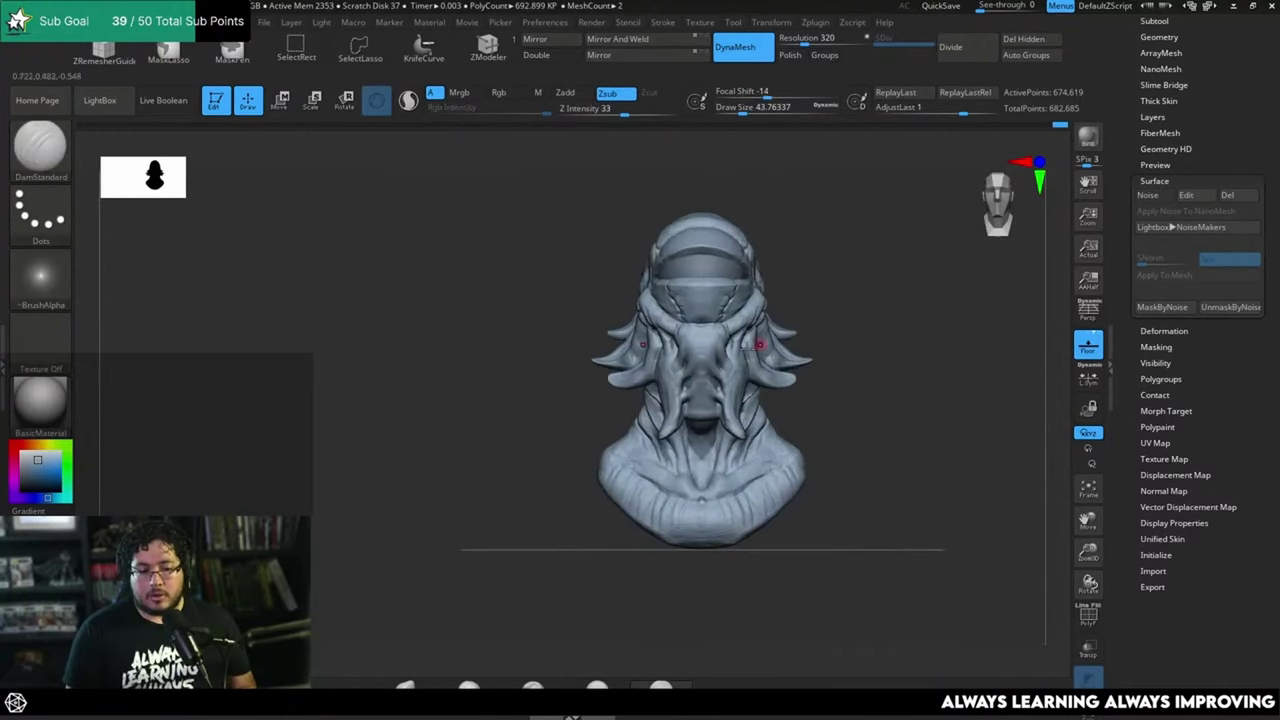
Step: Build up the sides of the snout with ClayBuildup, reducing the draw size from about 74 to 62
mouse_move(849, 349)
right_mouse_down()
mouse_move(840, 300)
mouse_move(862, 254)
right_mouse_up()
key("b")
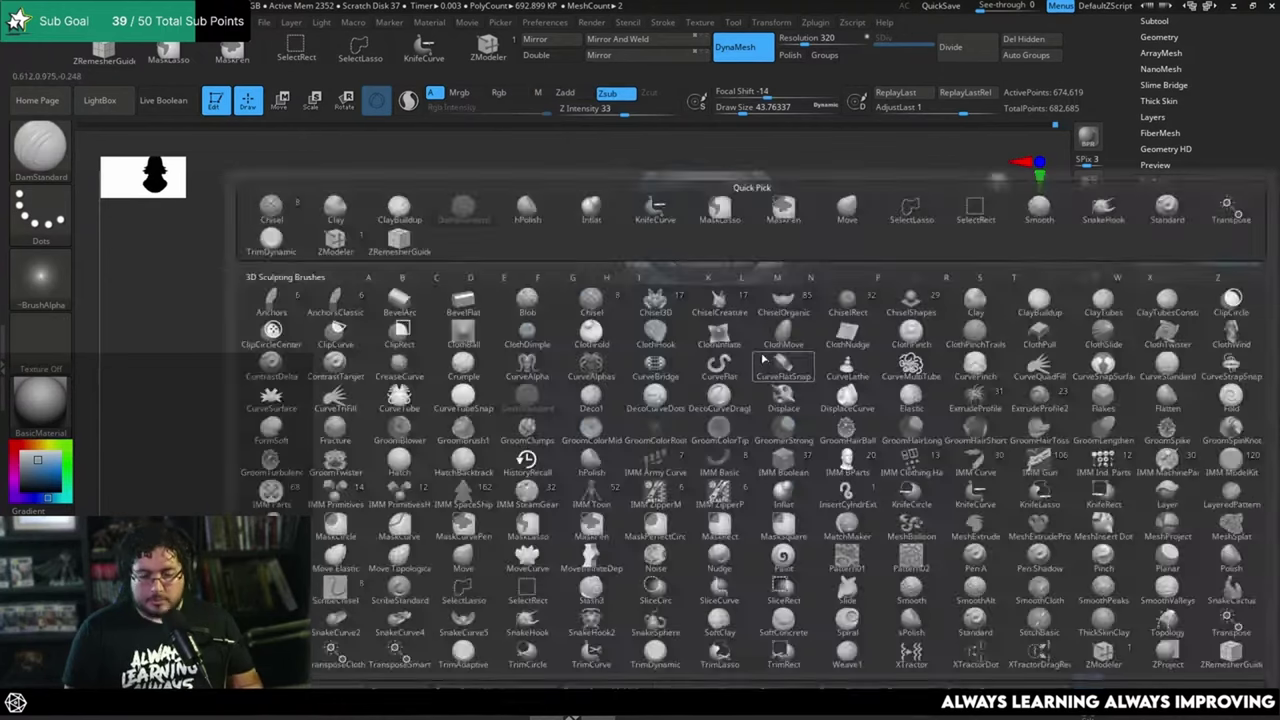
key("c")
key("b")
mouse_move(859, 312)
right_mouse_down()
mouse_move(883, 349)
mouse_move(806, 426)
right_mouse_up()
key("space")
left_click(873, 338)
right_click_drag(873, 338, 851, 290)
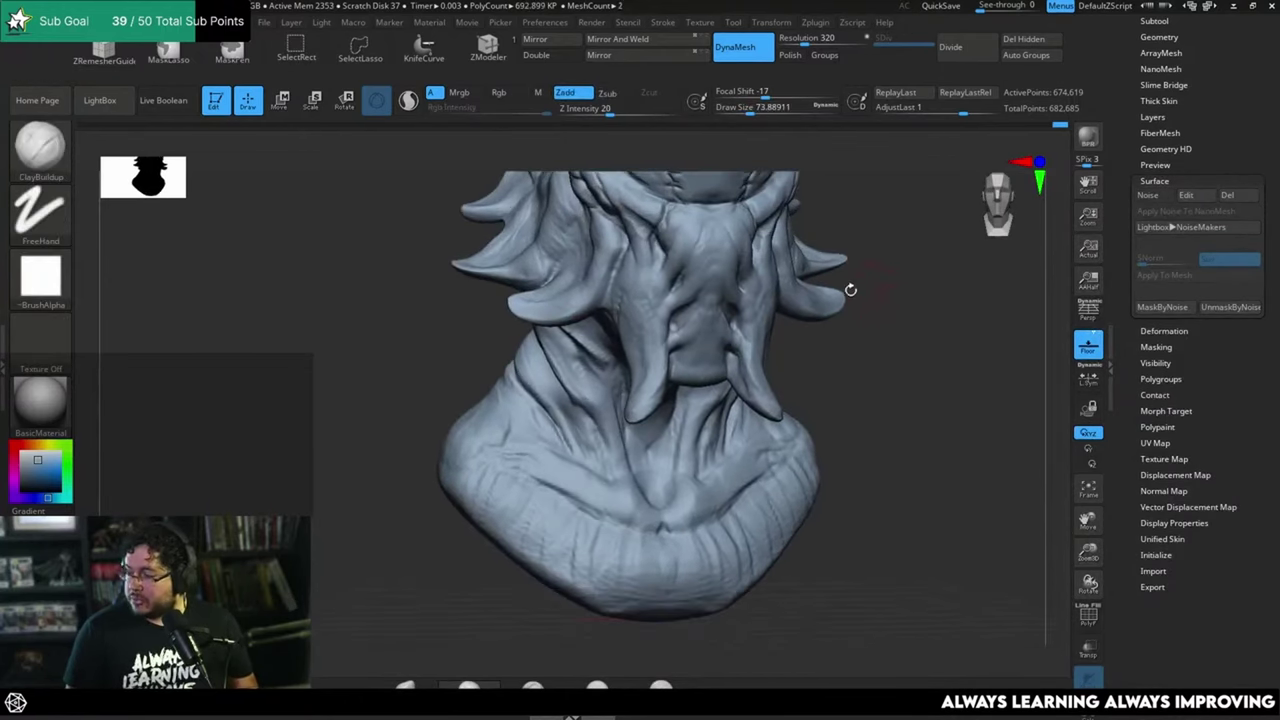
key("space")
left_click(681, 314)
Step: Add finer volume beside the bridge of the snout with ClayBuildup at a draw size of about 46
key("b")
key("c")
key("b")
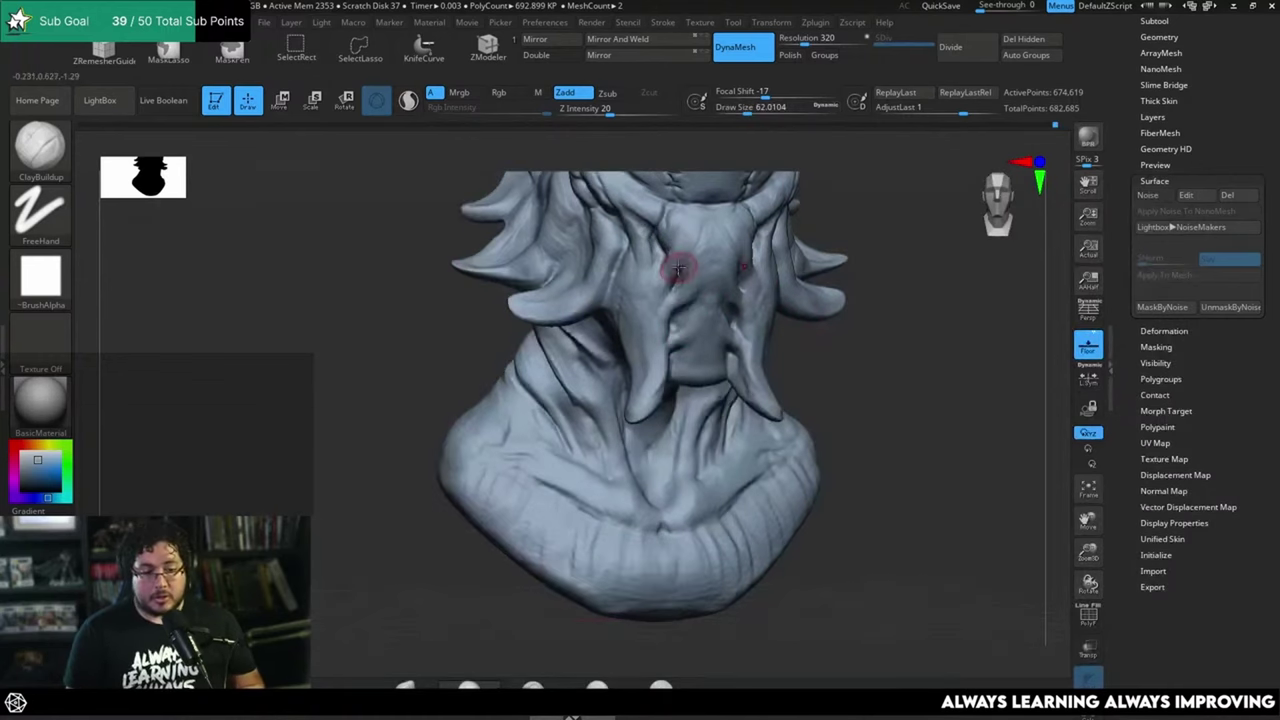
key("space")
left_click(676, 283)
right_click_drag(694, 260, 868, 232)
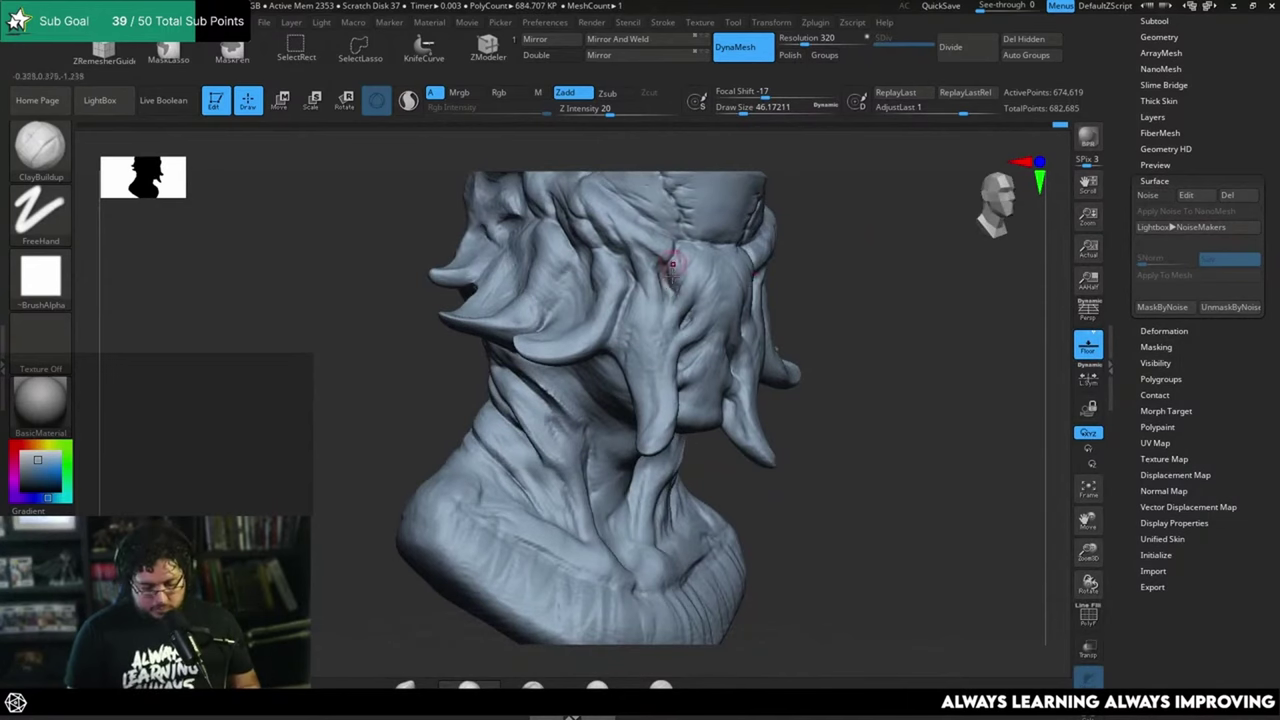
Step: Carve the crease between the snout and the front tendril with DamStandard, reducing the draw size from about 39 to 31
key("b")
key("d")
key("s")
right_click(654, 267)
left_click(662, 271)
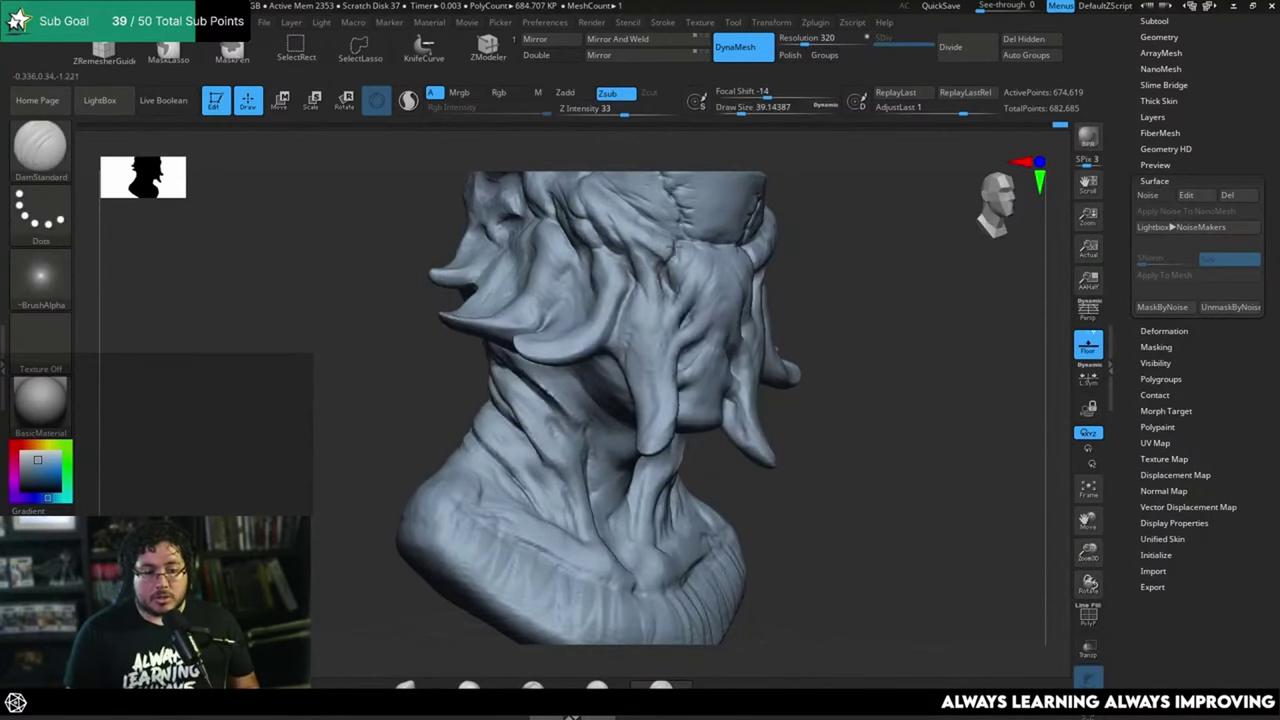
left_click_drag(662, 271, 667, 306)
right_click(668, 312)
left_click(664, 314)
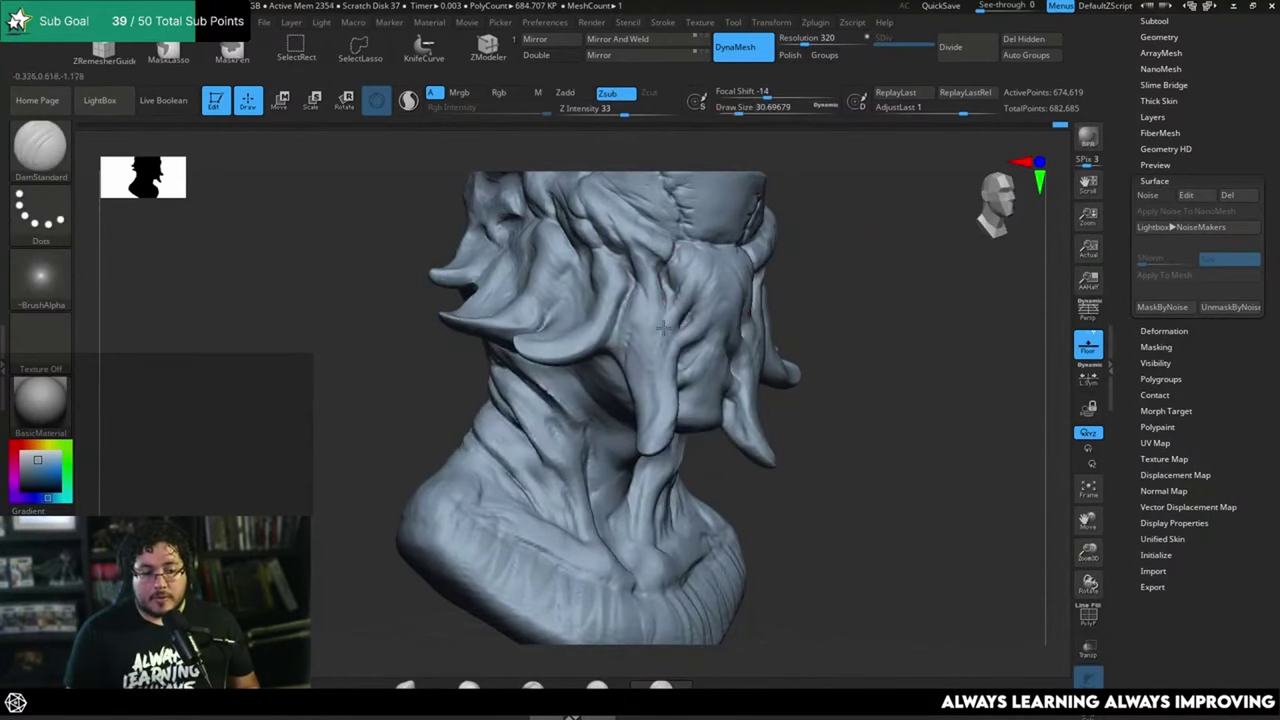
Step: Carve fine creases down the snout and front tendrils with DamStandard at draw sizes of about 31 to 33
left_click_drag(814, 311, 739, 298)
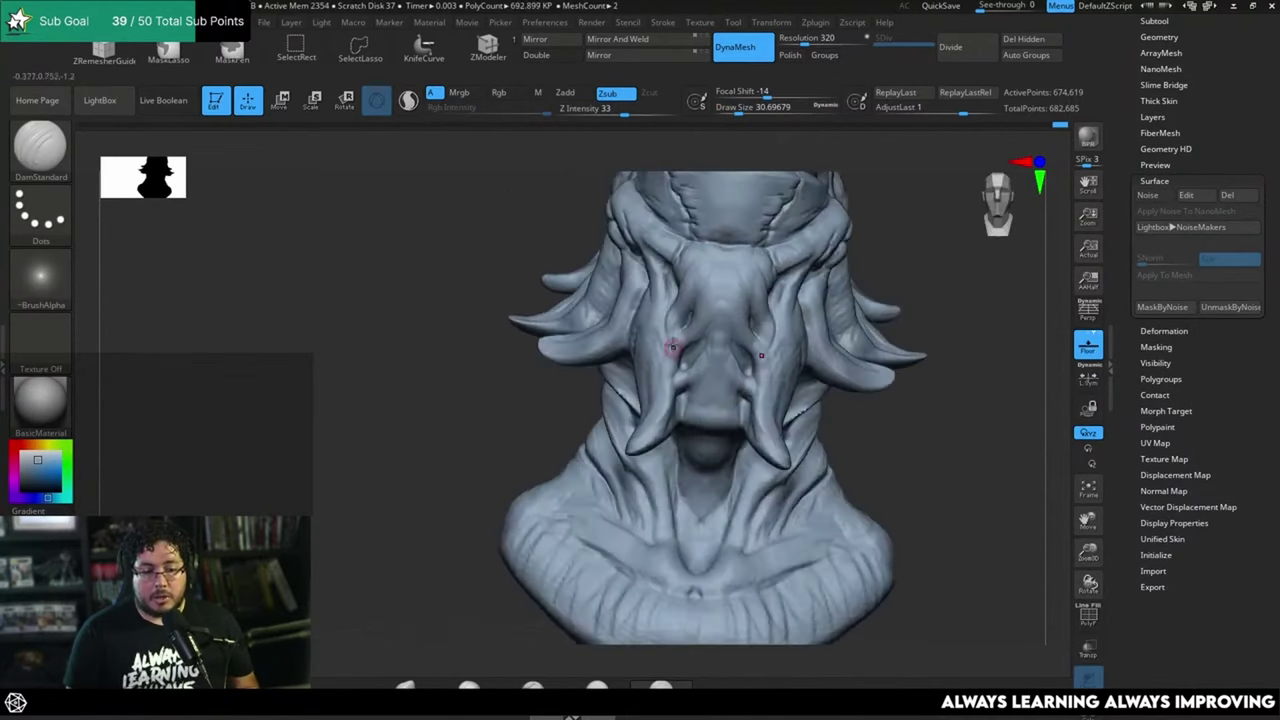
left_click_drag(665, 319, 661, 342)
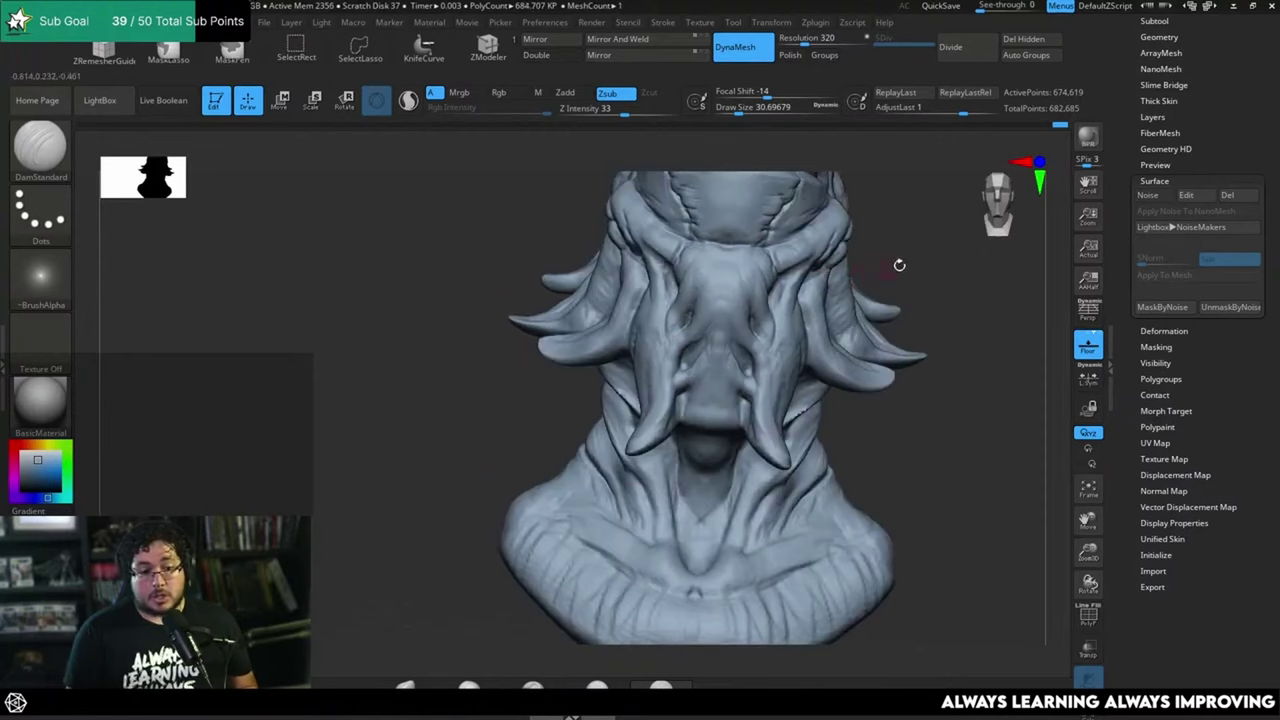
left_click_drag(897, 266, 897, 330, "alt")
right_click_drag(411, 430, 663, 281)
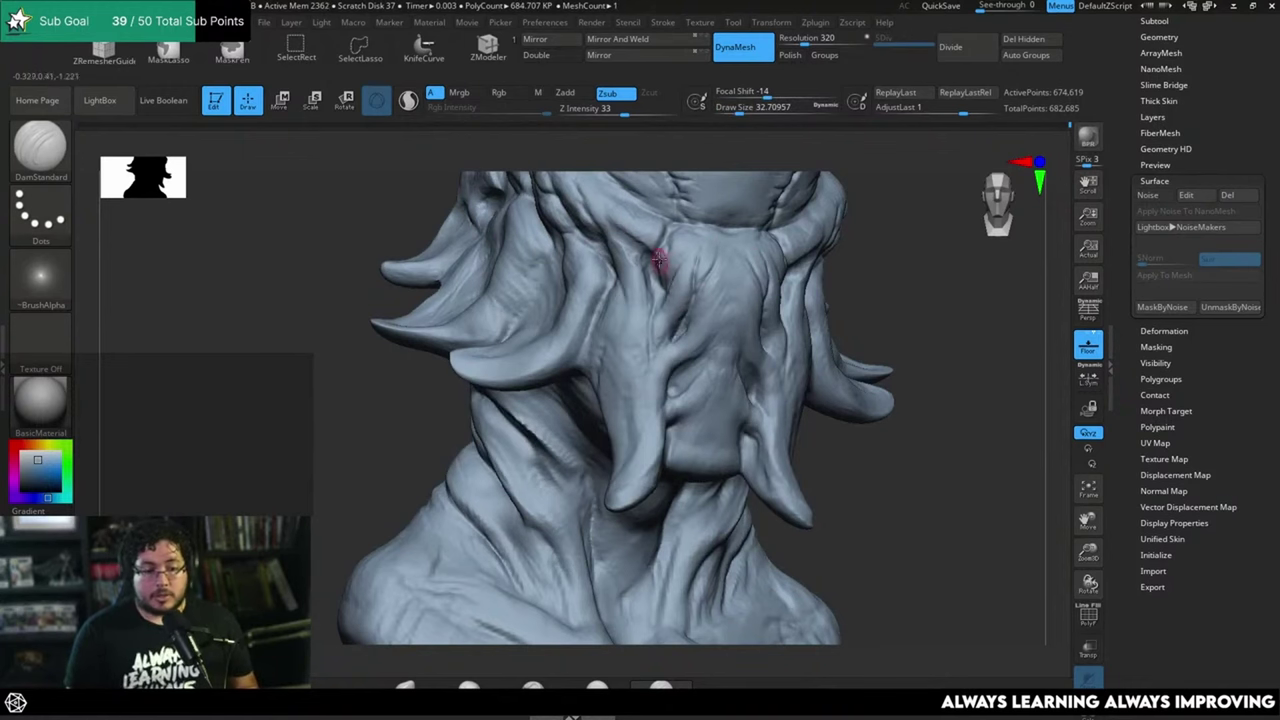
mouse_move(662, 280)
right_mouse_down()
mouse_move(937, 290)
mouse_move(955, 330)
mouse_move(909, 275)
right_mouse_up()
Step: Deepen the creases around the eye and the side of the face with DamStandard at a draw size of about 44
key("space")
left_click_drag(708, 331, 720, 331)
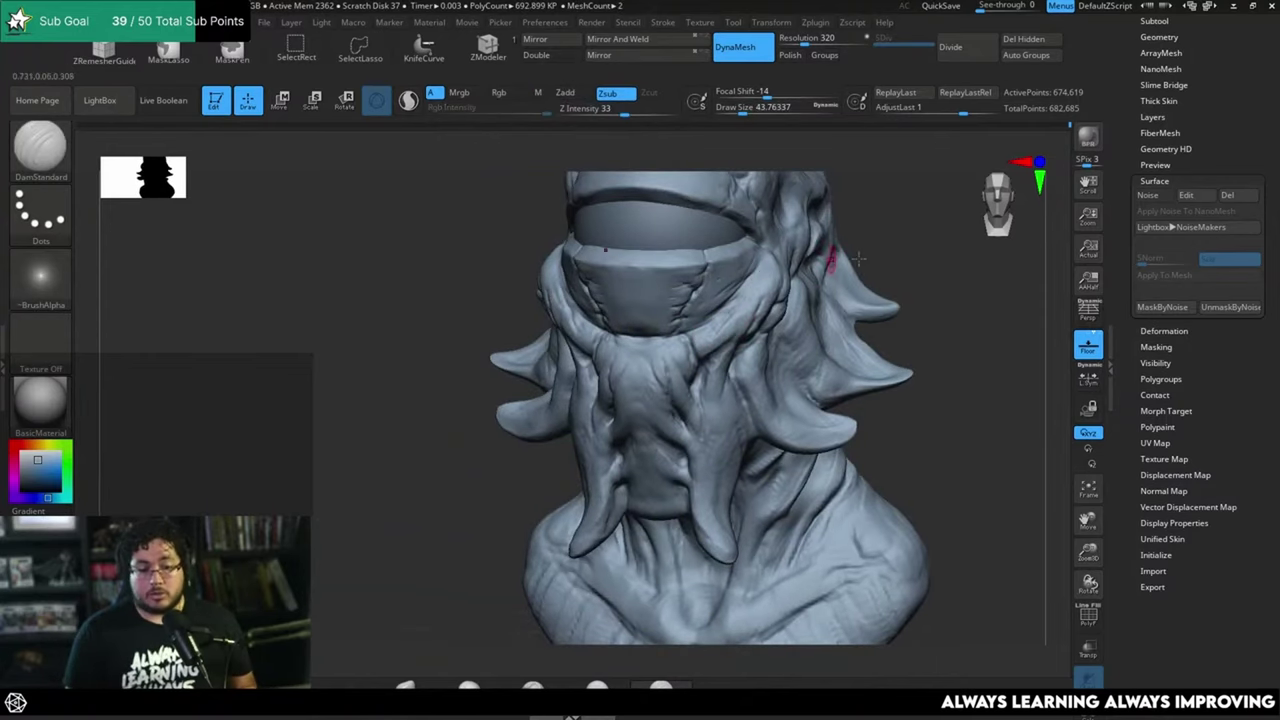
right_click_drag(858, 258, 832, 232, "shift")
Step: Reshape the cheek fold beside the eye with the Move brush at a draw size of about 104
key("b")
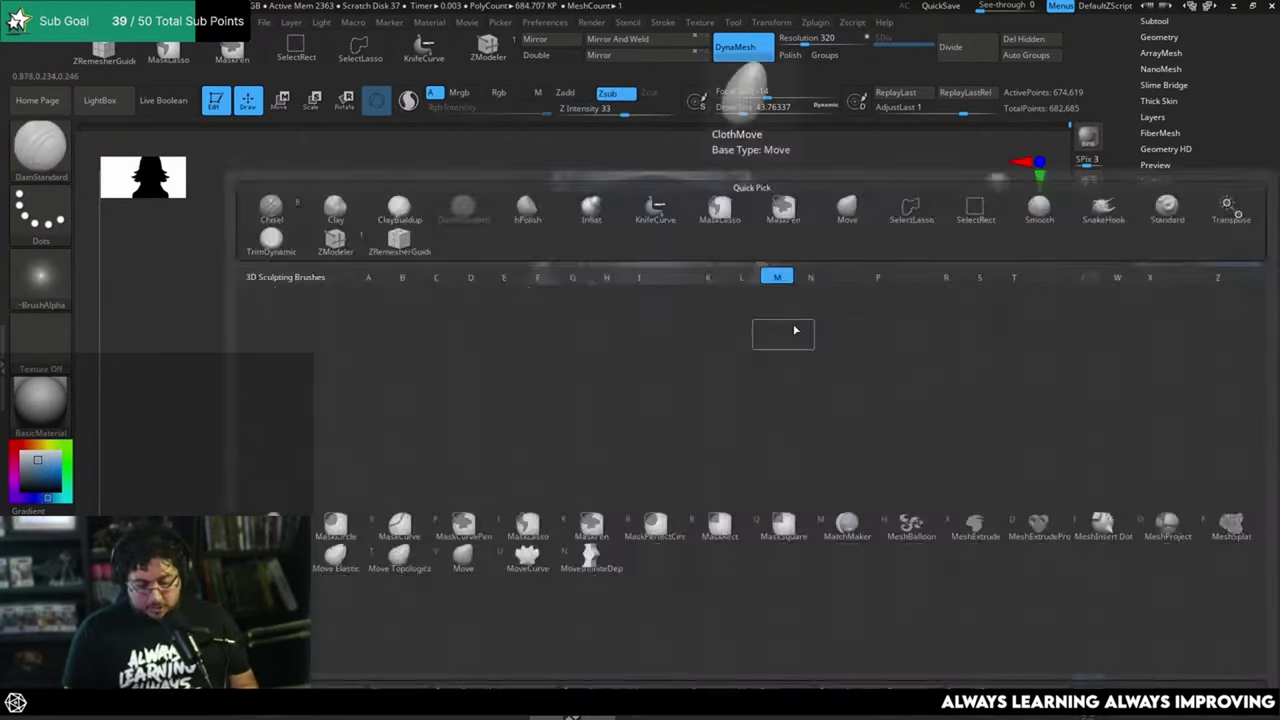
key("m")
key("v")
right_click_drag(810, 280, 748, 332)
key("space")
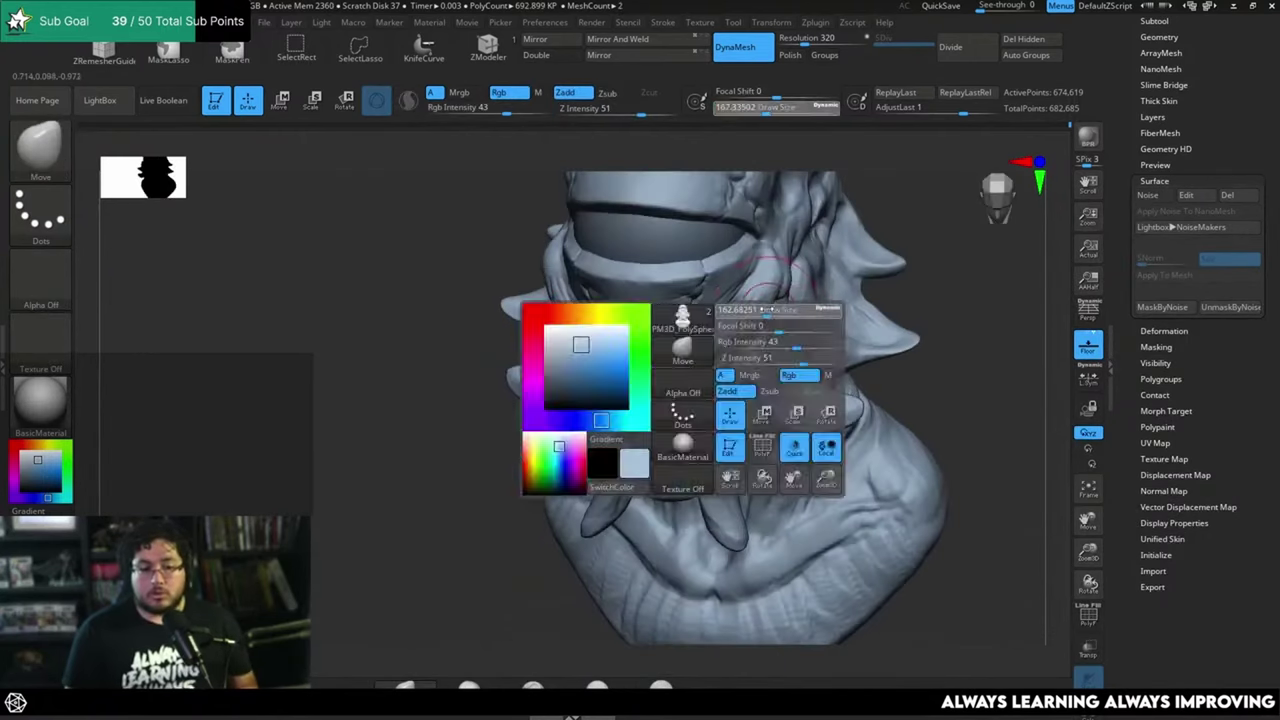
left_click_drag(760, 326, 768, 326)
left_click_drag(758, 334, 752, 322)
mouse_move(888, 268)
right_mouse_down()
mouse_move(970, 282)
mouse_move(809, 286)
right_mouse_up()
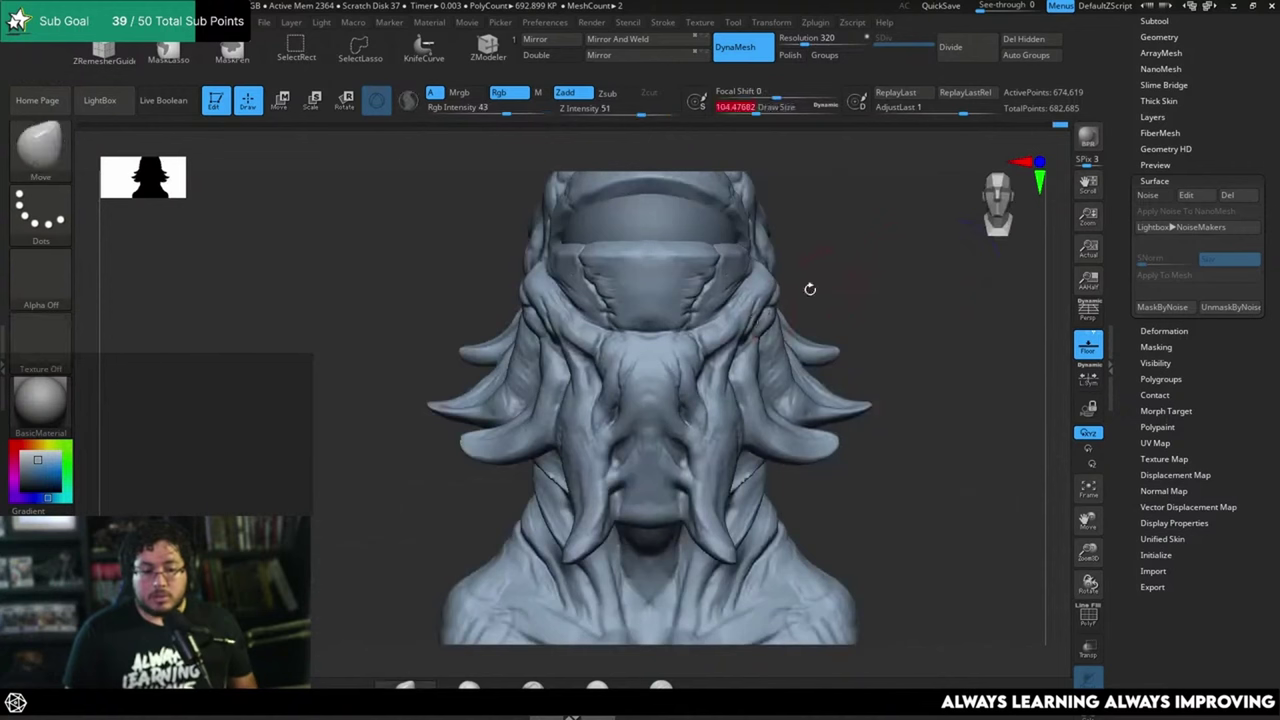
left_click_drag(756, 306, 760, 309)
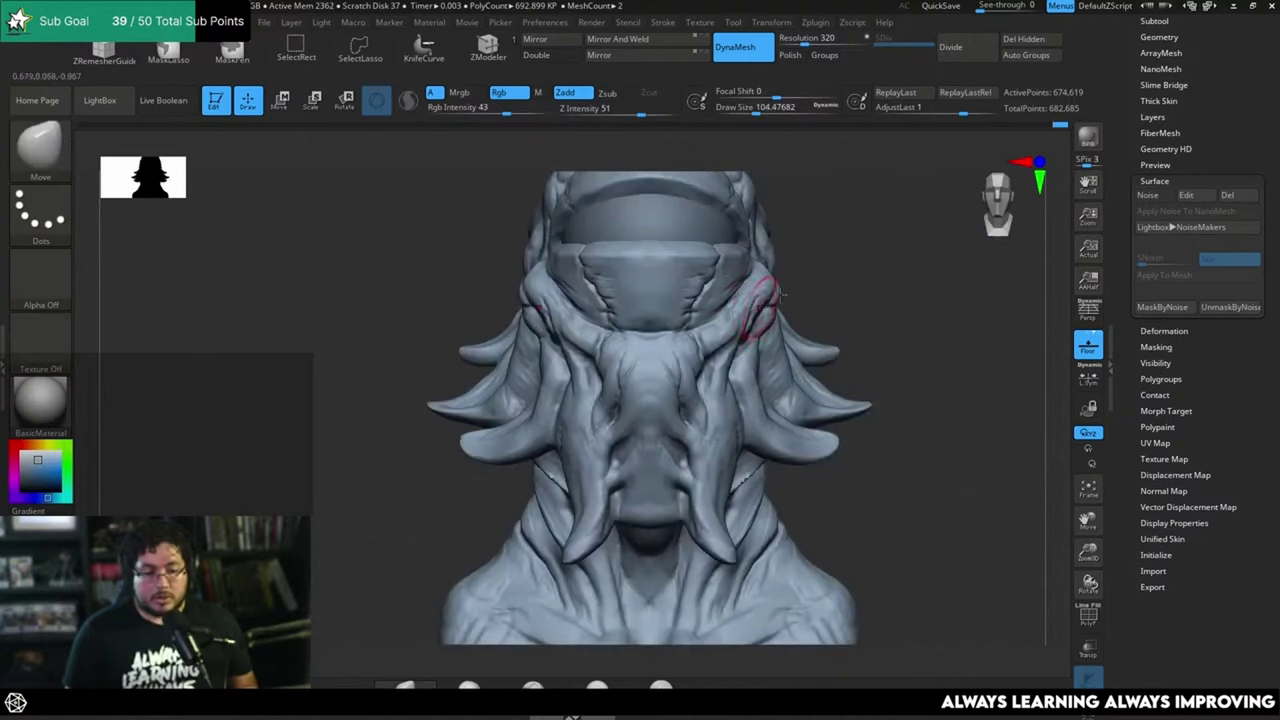
Step: Reshape the cheek fold beside the lower eyelid with the Move brush at draw sizes of about 124 to 182
right_click_drag(812, 298, 771, 286)
key("space")
left_click_drag(771, 283, 780, 283)
left_click_drag(790, 288, 794, 286)
right_click_drag(950, 285, 840, 273, "shift")
key("shift")
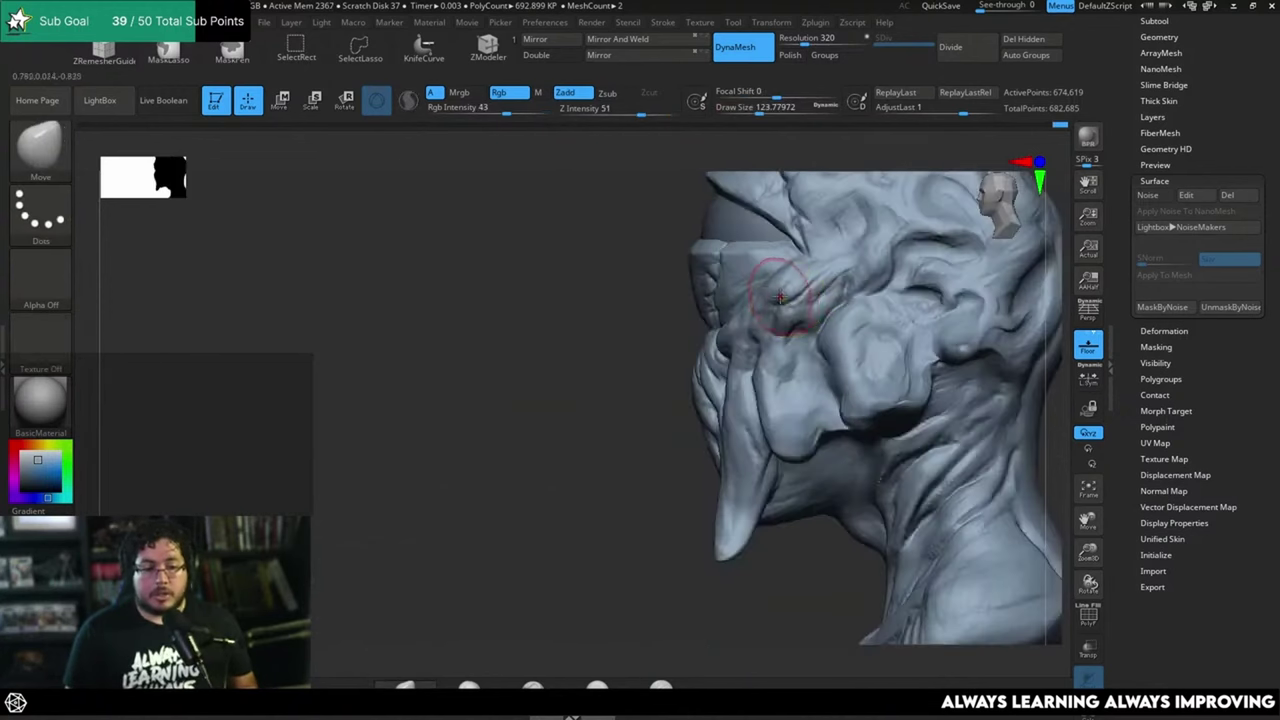
left_click_drag(608, 432, 744, 372)
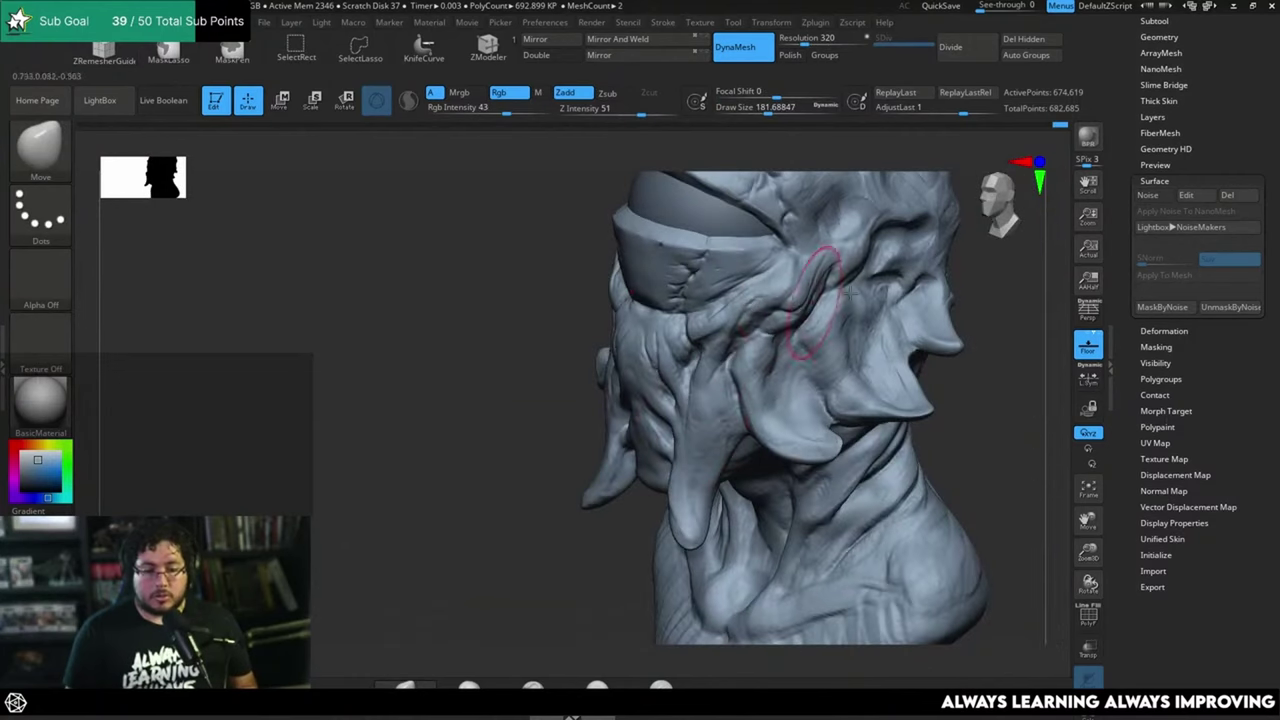
mouse_move(851, 294)
right_mouse_down()
mouse_move(857, 257)
mouse_move(865, 295)
right_mouse_up()
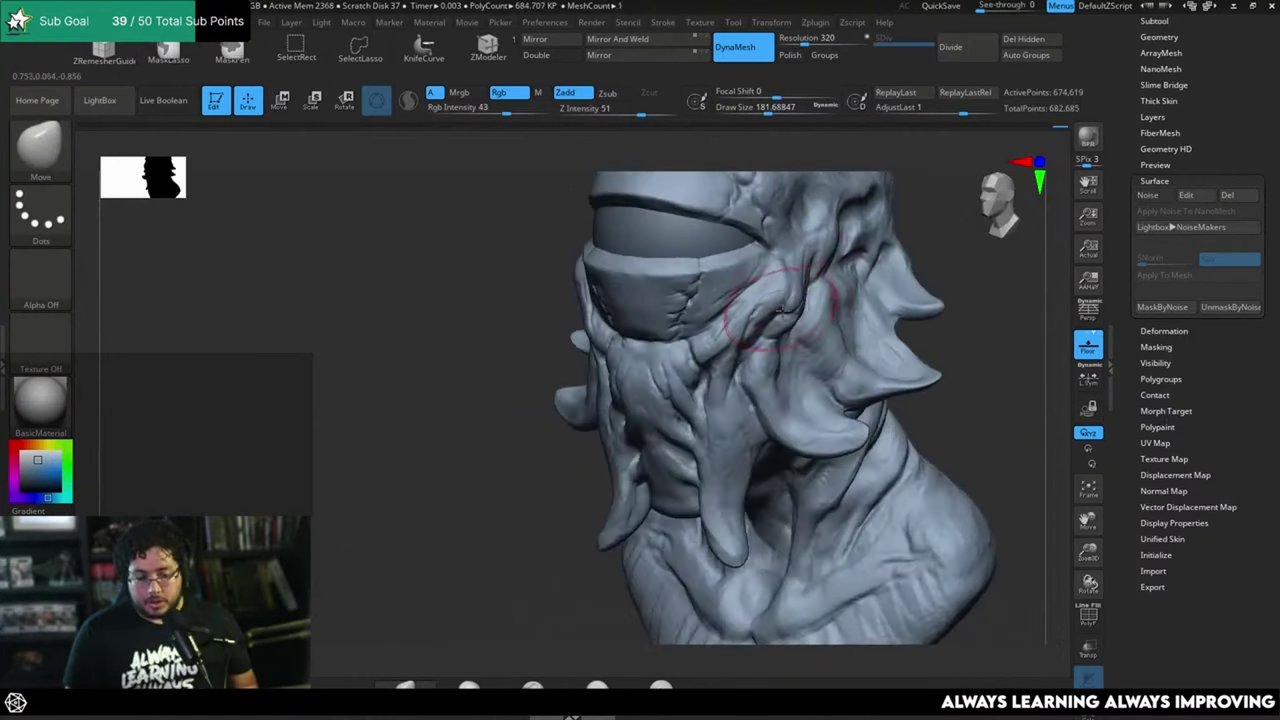
Step: Flatten the planes of the cheek folds and front tendrils with TrimDynamic at draw sizes of about 68 to 83
key("b")
key("t")
key("d")
key("space")
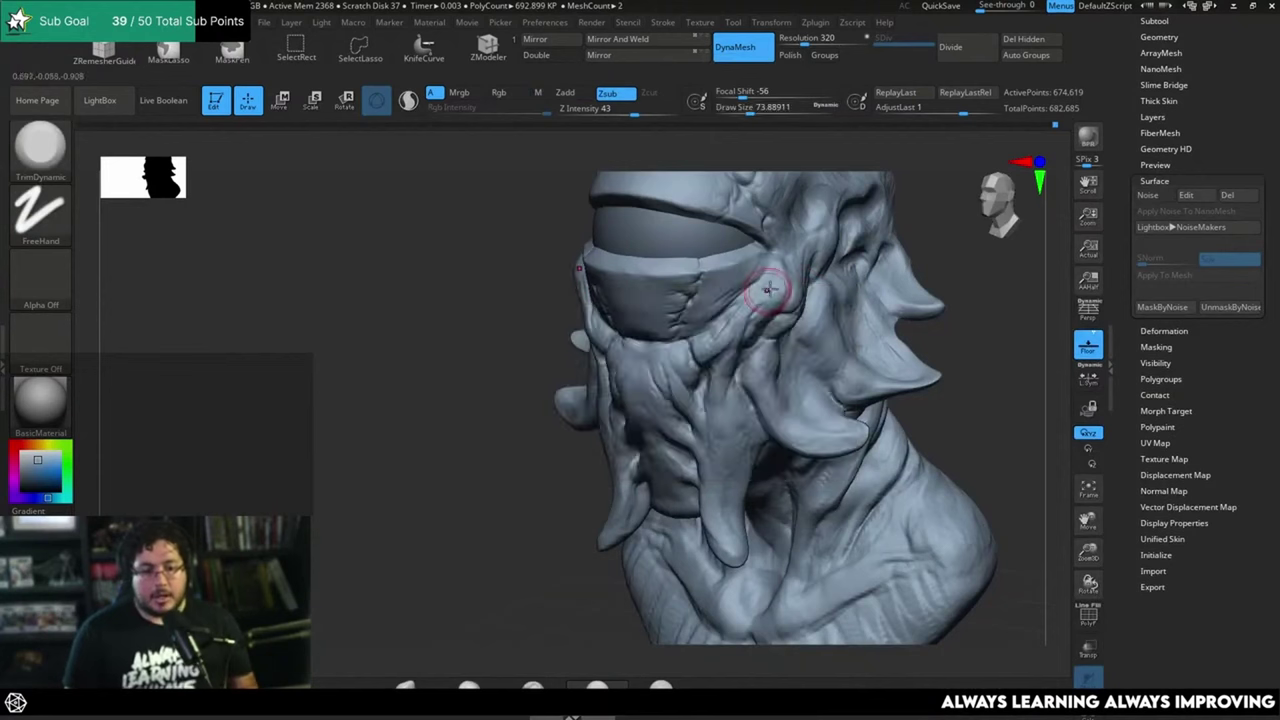
right_click_drag(780, 277, 787, 273)
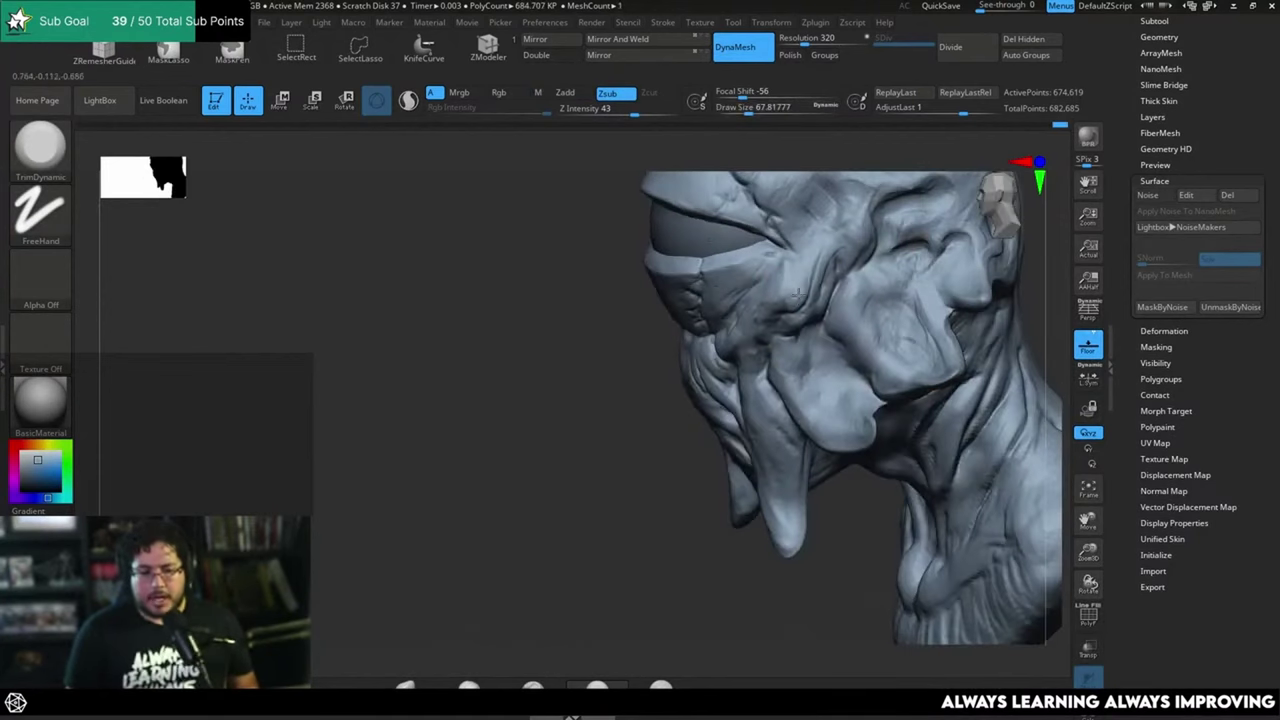
right_click_drag(805, 330, 776, 307)
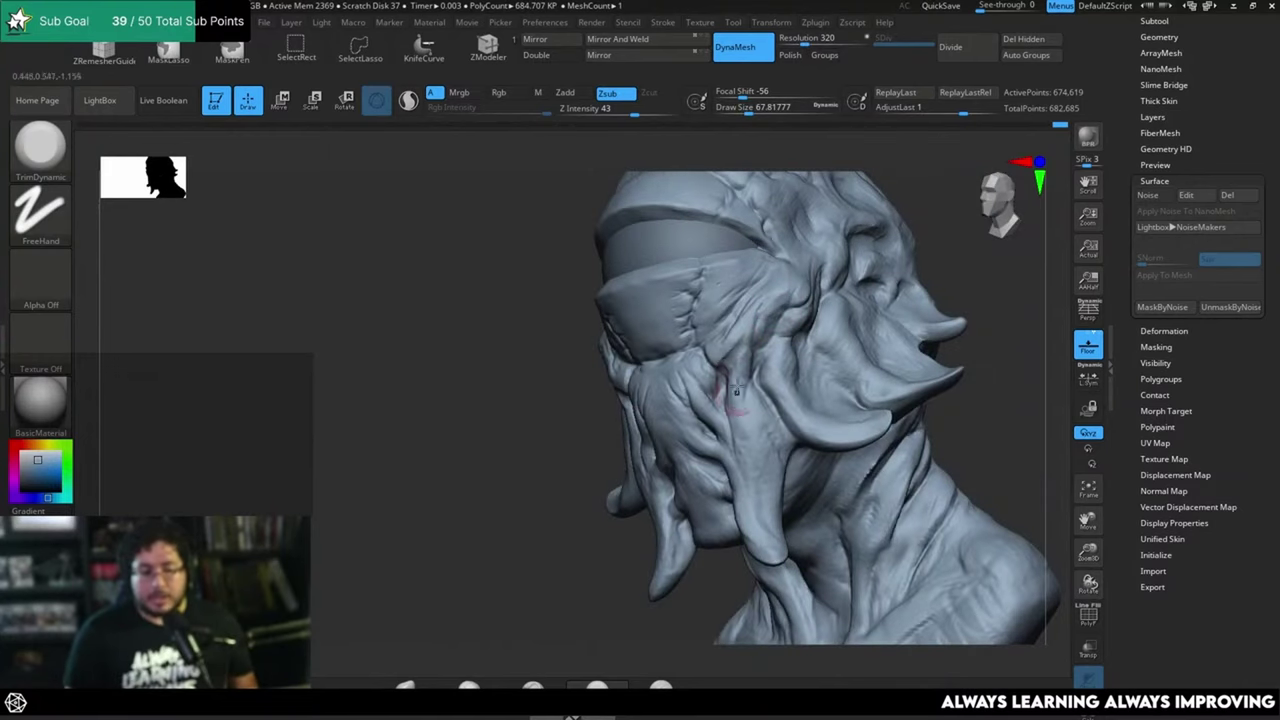
right_click_drag(591, 583, 613, 437)
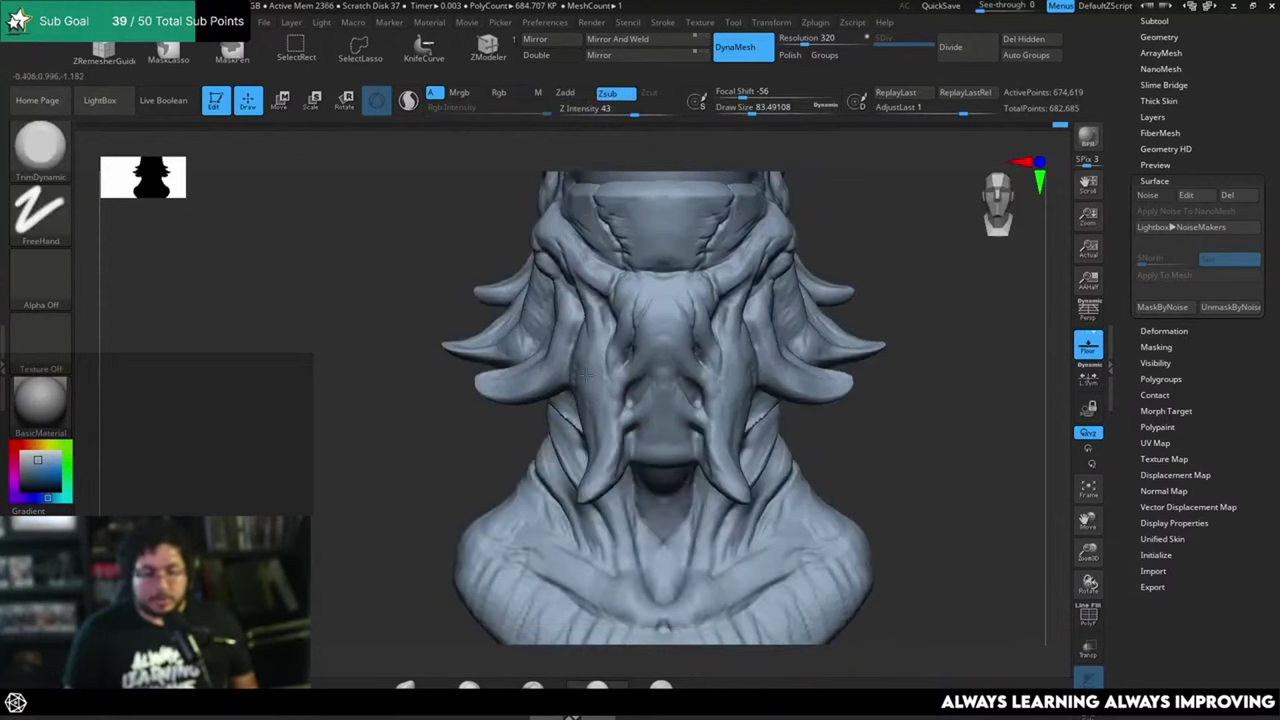
right_click_drag(581, 374, 712, 356)
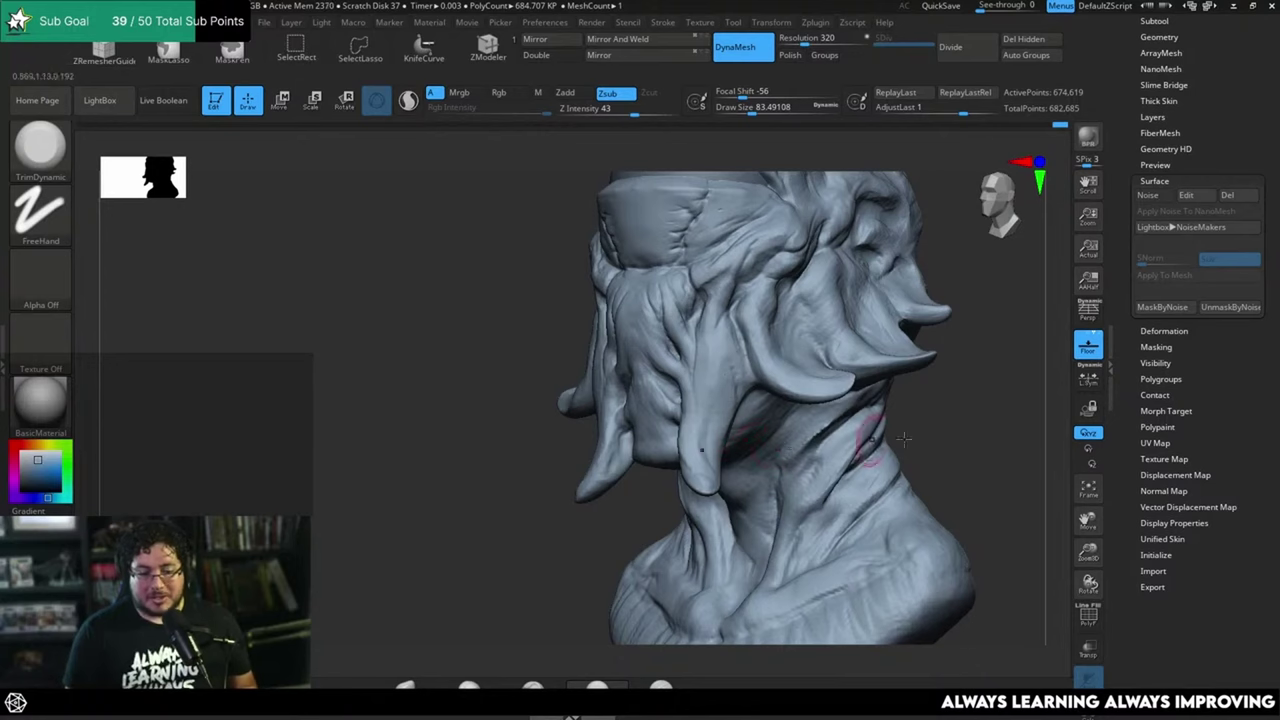
right_click_drag(850, 440, 829, 286)
Step: Switch to the browser, search Google Images for "guia roja" and look through the results before returning to ZBrush
key("alt+Tab")
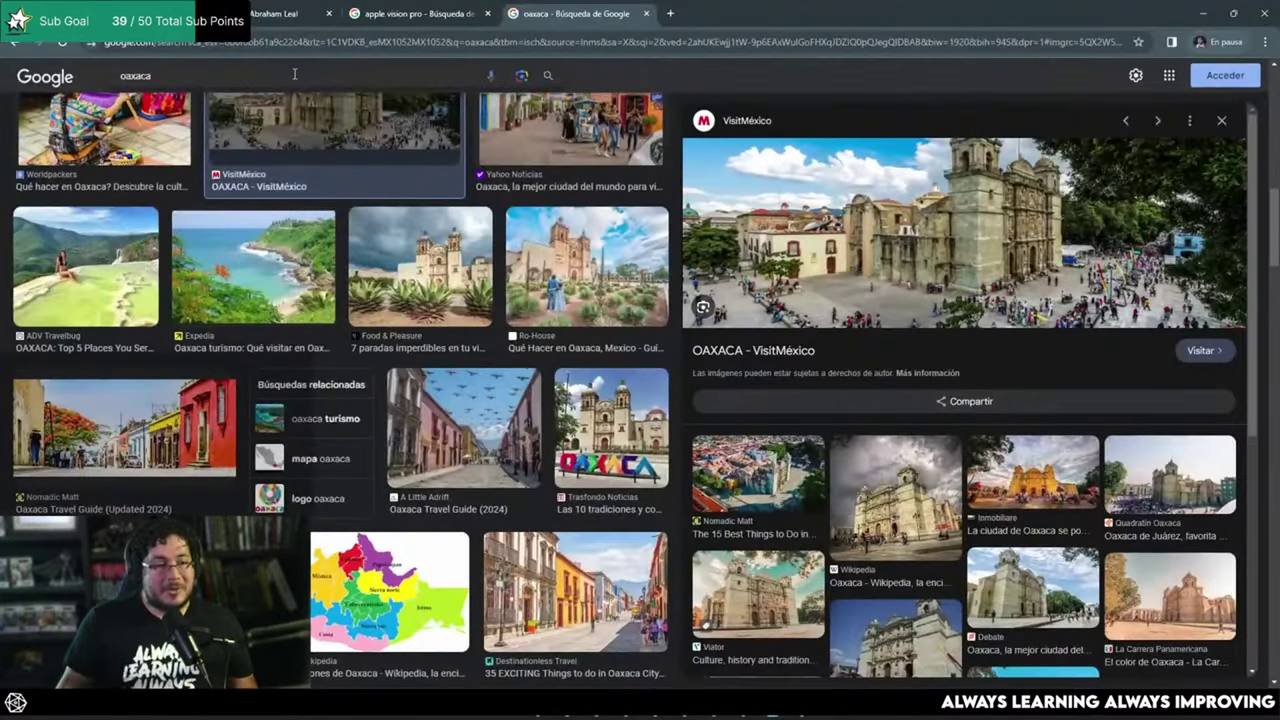
left_click(295, 74)
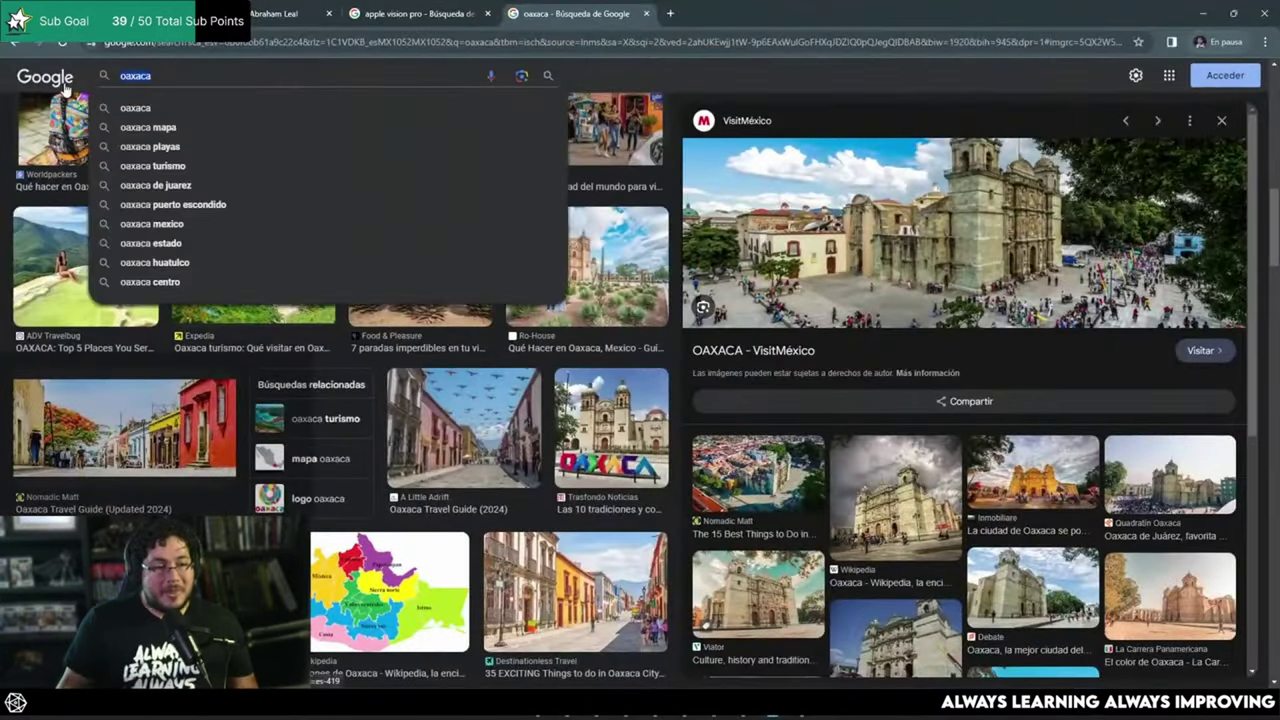
key("ctrl+a")
type("guia roja")
key("Return")
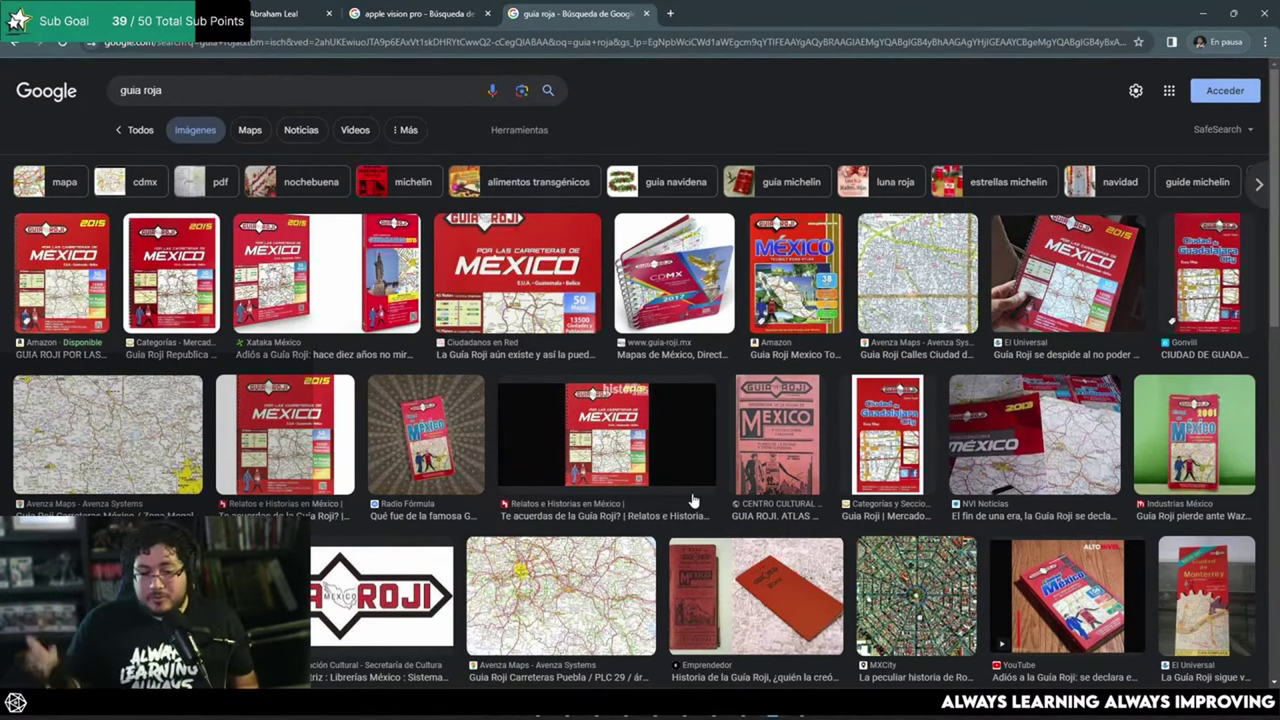
scroll(693, 500, "down", 3)
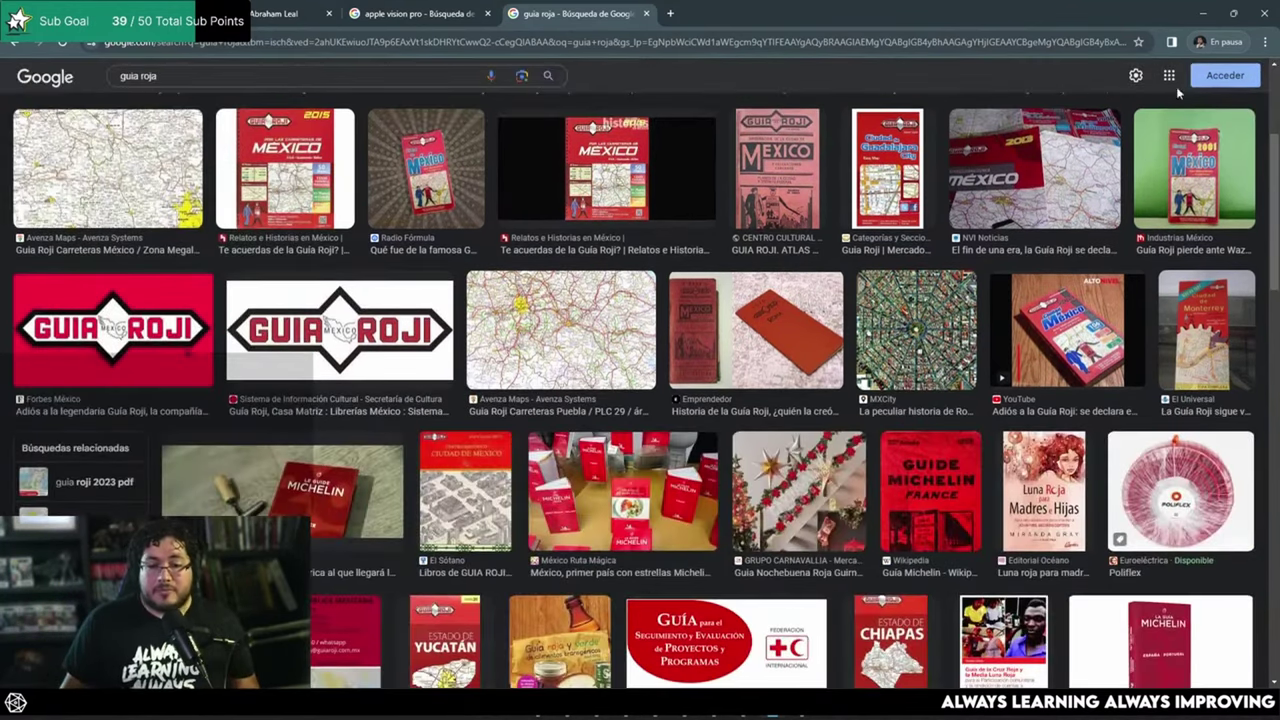
scroll(1123, 118, "up", 3)
left_click(1203, 13)
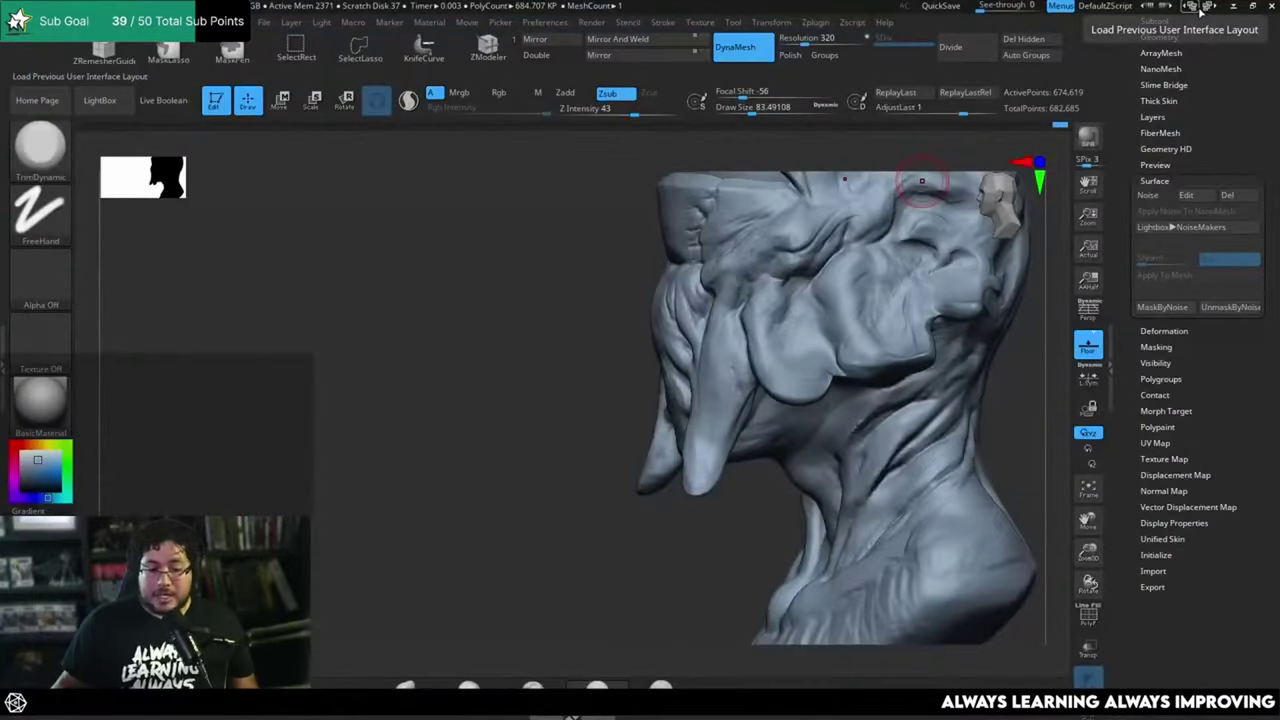
Step: Build up the top of the snout below the lower eyelid with ClayBuildup at draw sizes of about 59 to 80
left_click_drag(362, 395, 780, 395, "shift")
left_click_drag(926, 231, 940, 300)
key("b")
key("c")
key("b")
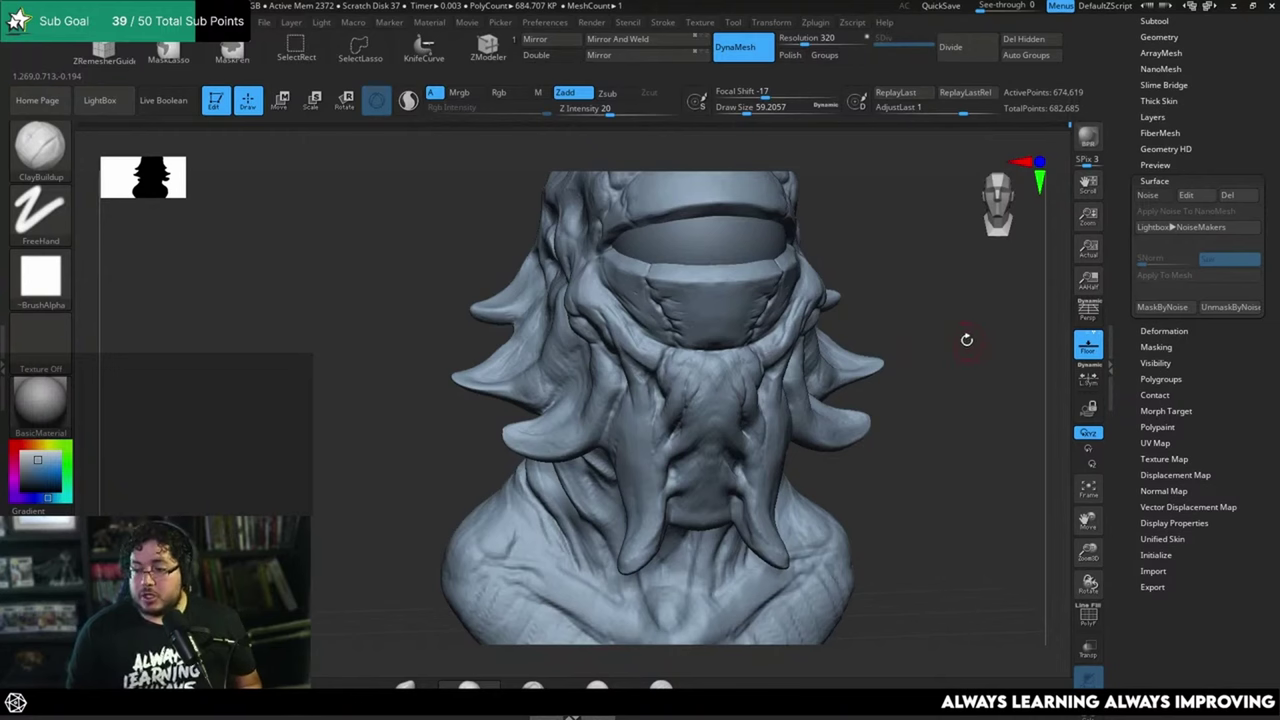
left_click_drag(970, 346, 903, 355)
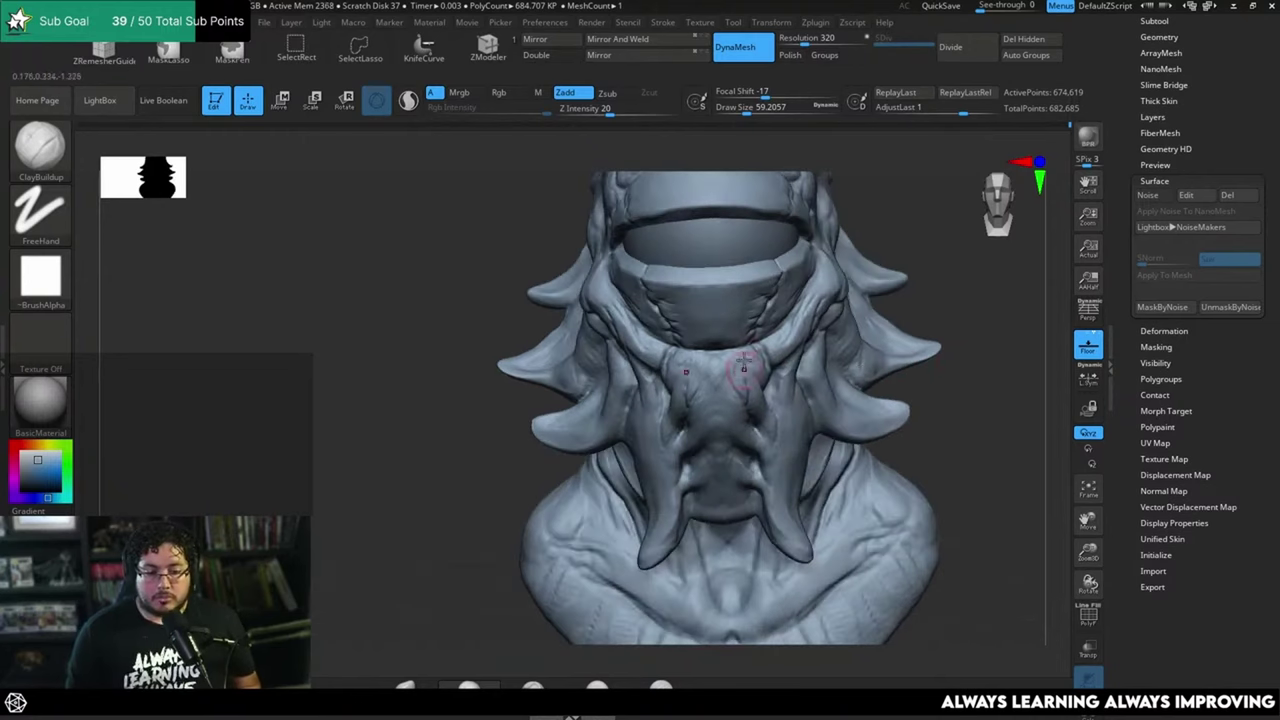
left_click_drag(1005, 246, 905, 260)
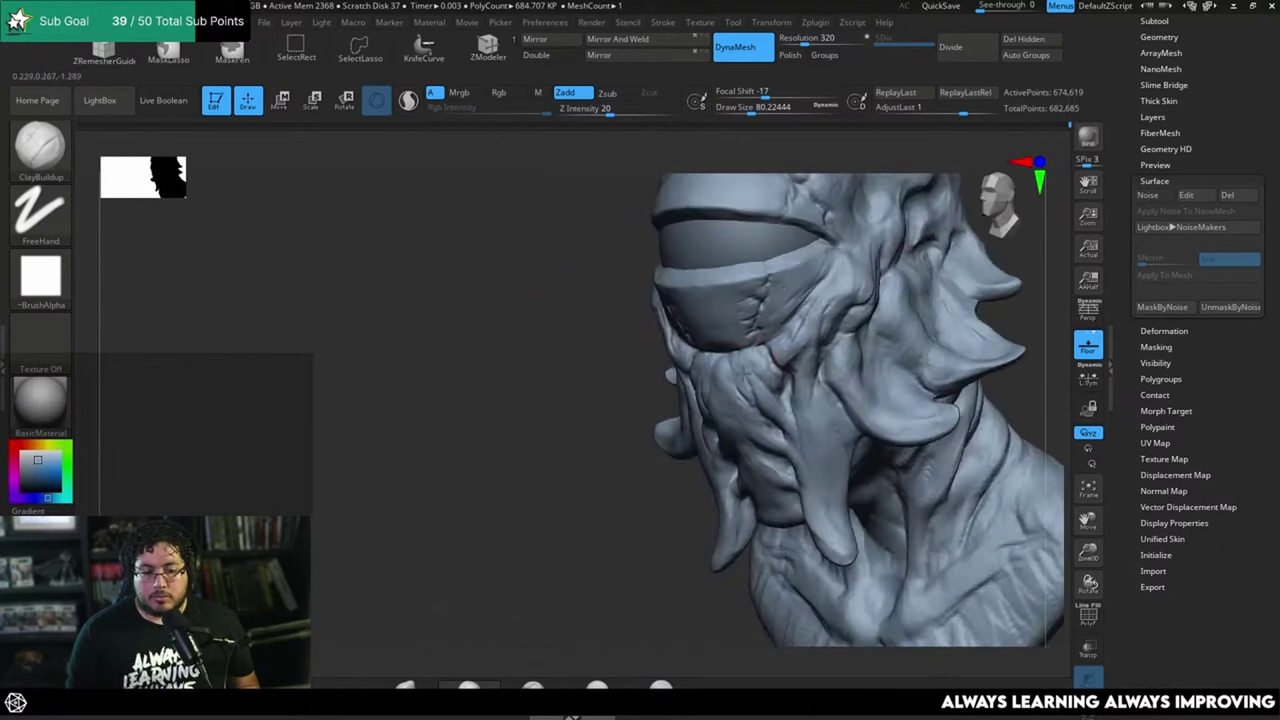
left_click_drag(635, 430, 728, 420)
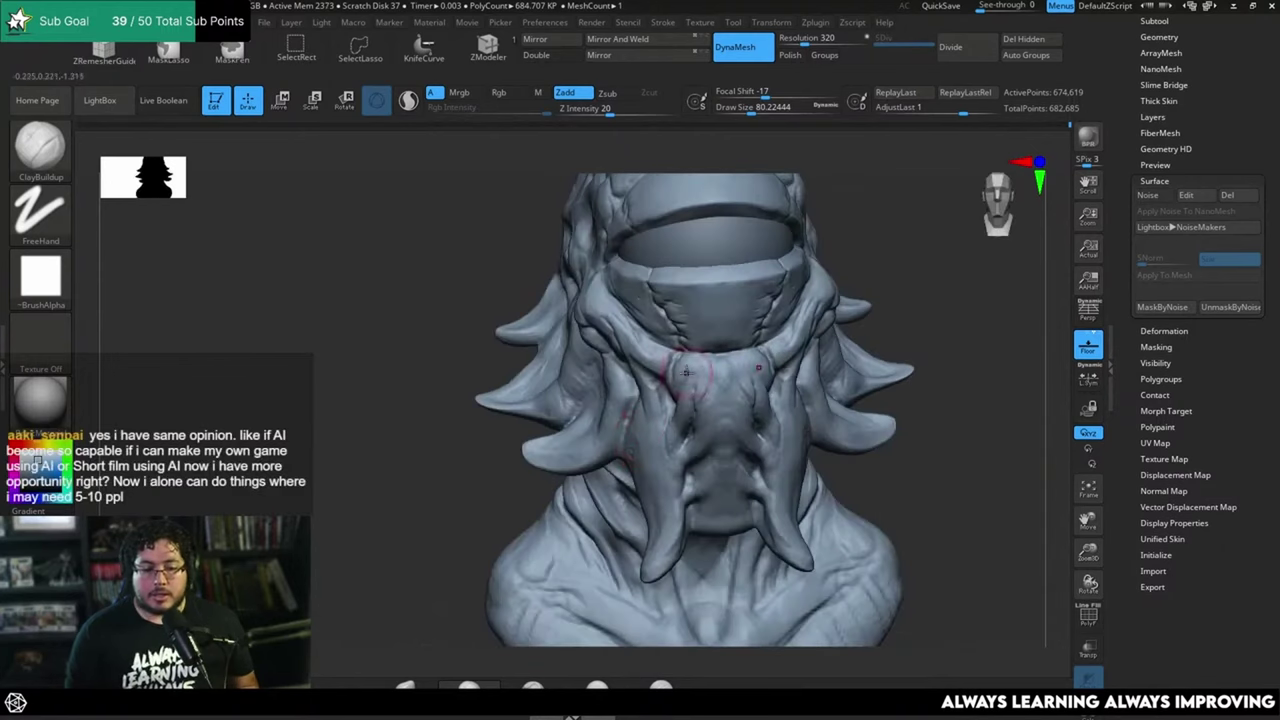
right_click_drag(964, 308, 976, 313)
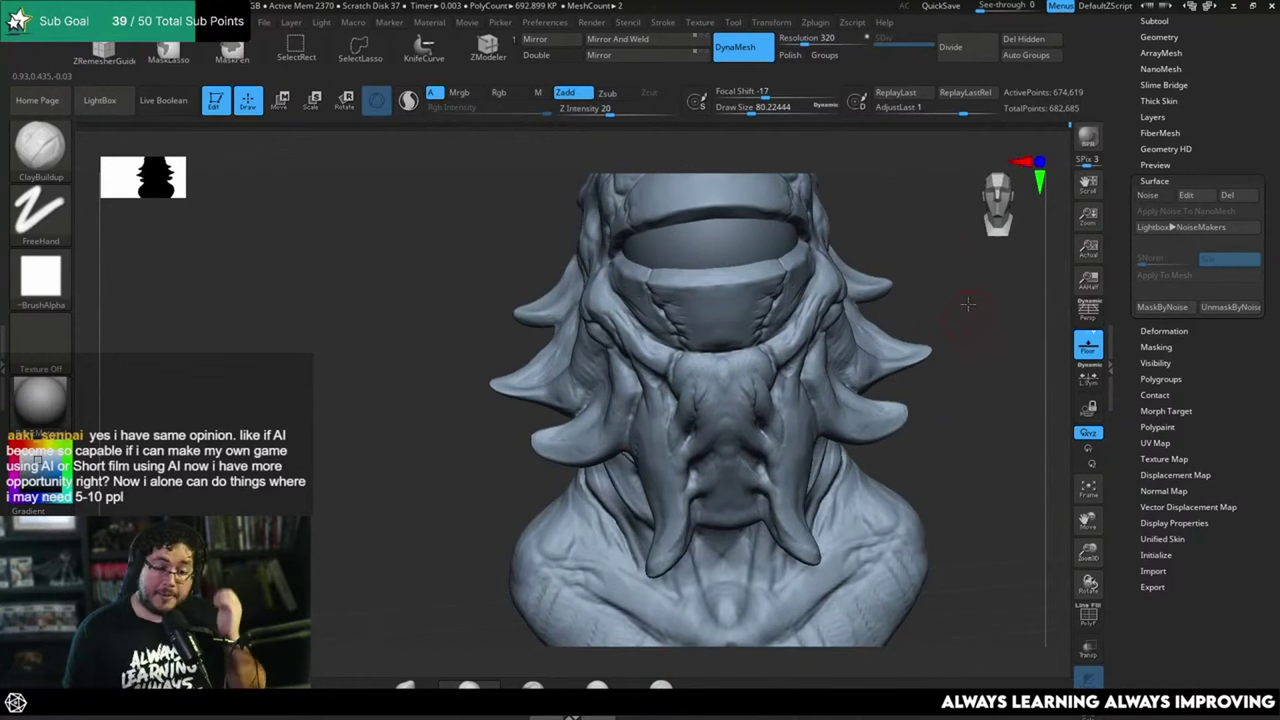
Step: Add volume to the cheek fold under the eye with ClayBuildup, reducing the draw size to about 44 and 35
left_click_drag(968, 304, 880, 315)
key("space")
left_click_drag(839, 358, 822, 356)
left_click_drag(940, 289, 820, 340)
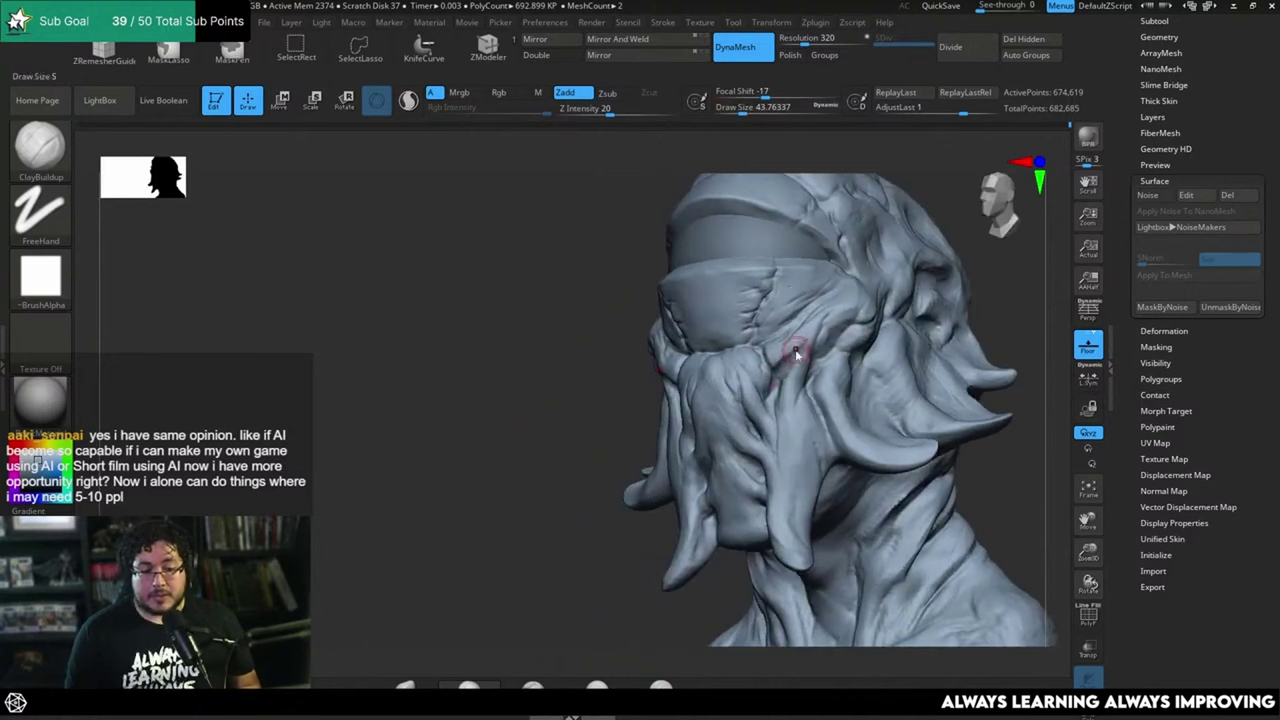
key("[")
mouse_move(1029, 279)
left_mouse_down()
mouse_move(1006, 309)
mouse_move(833, 256)
left_mouse_up()
left_click_drag(586, 481, 843, 258)
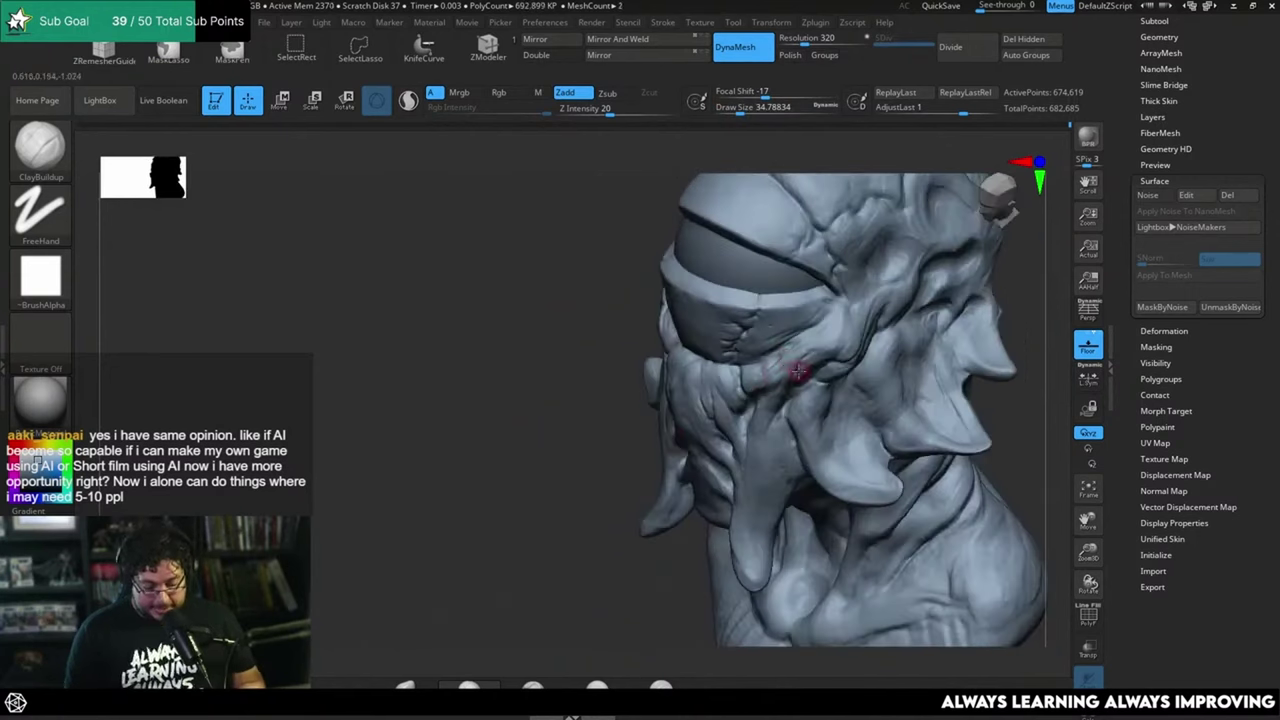
Step: Carve creases beside the lower eyelid's outer corner with DamStandard at a draw size of about 68, reducing it to about 22
key("b")
key("d")
key("s")
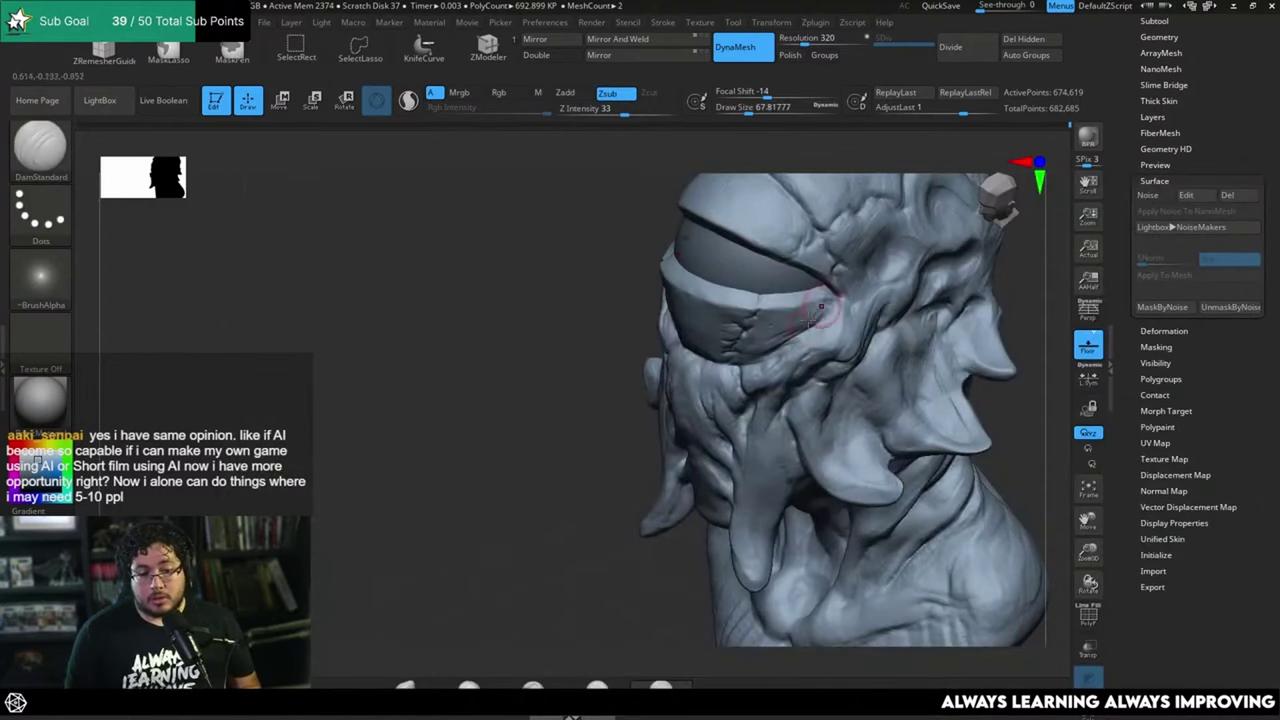
left_click_drag(823, 310, 802, 332)
mouse_move(880, 318)
left_mouse_down()
mouse_move(951, 277)
mouse_move(907, 348)
mouse_move(950, 350)
left_mouse_up()
key("space")
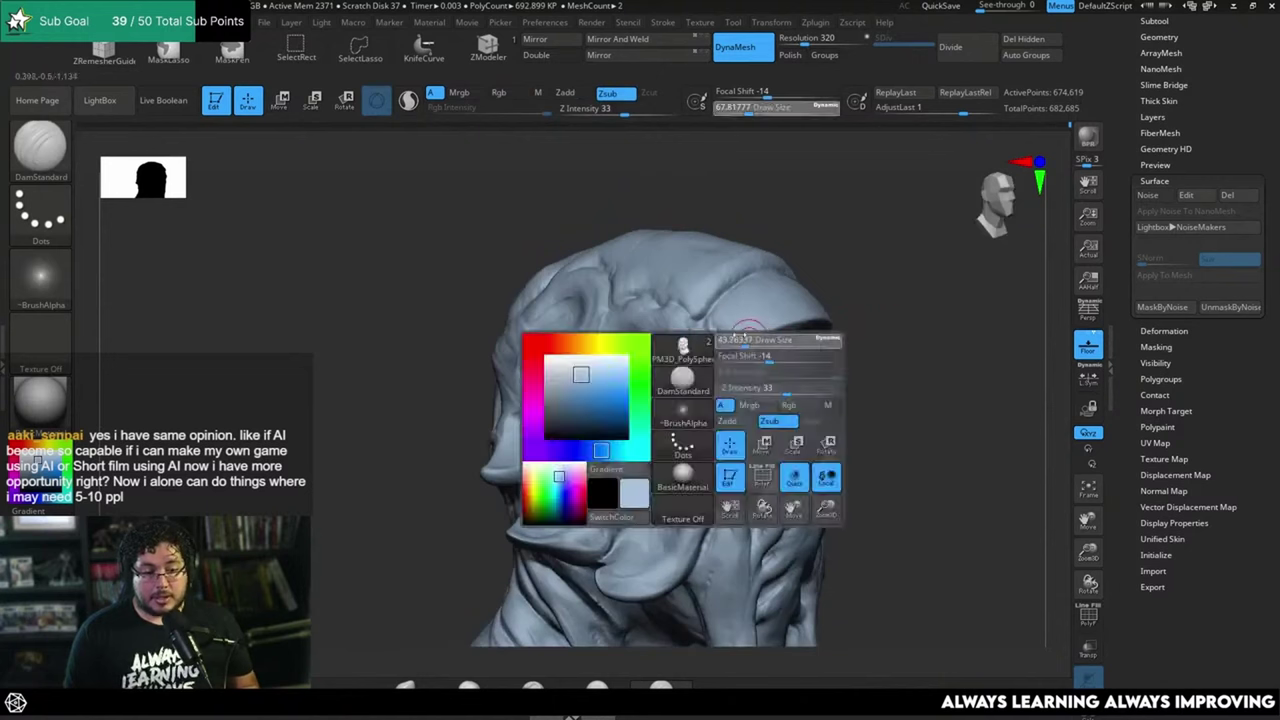
key("space")
left_click_drag(766, 360, 686, 352)
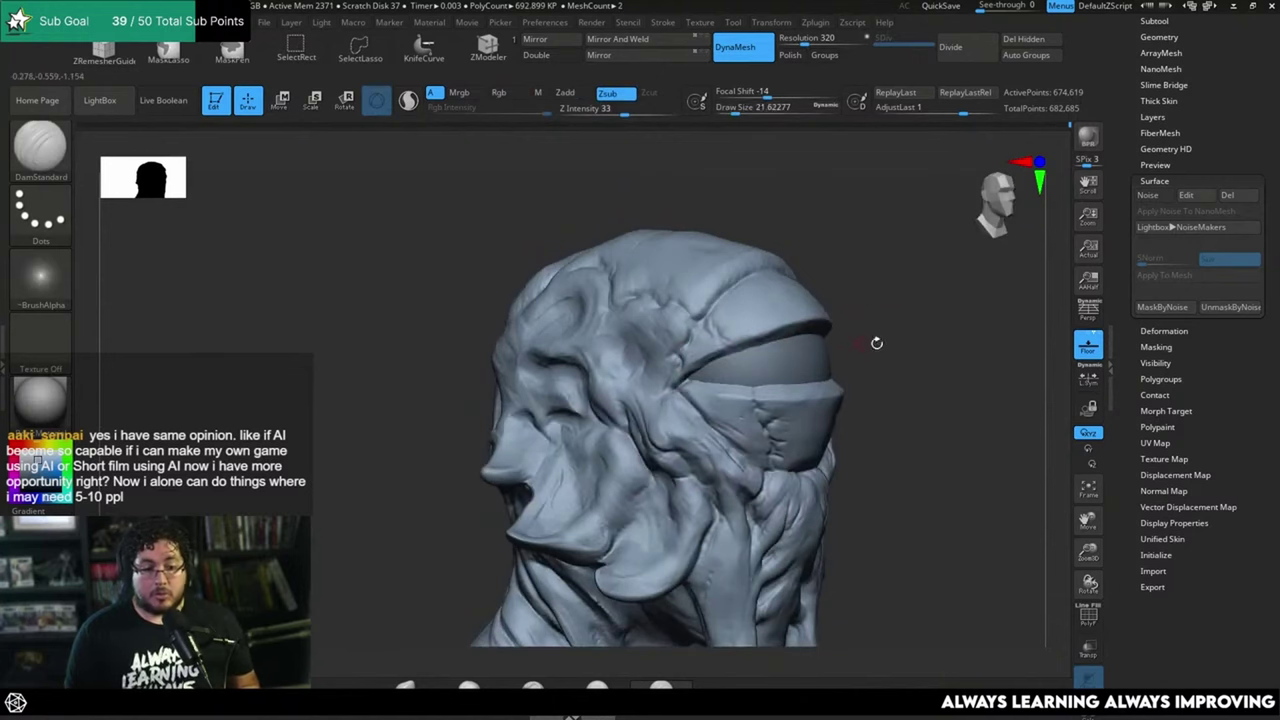
mouse_move(877, 343)
left_mouse_down()
mouse_move(897, 366)
mouse_move(869, 394)
mouse_move(775, 395)
mouse_move(777, 309)
left_mouse_up()
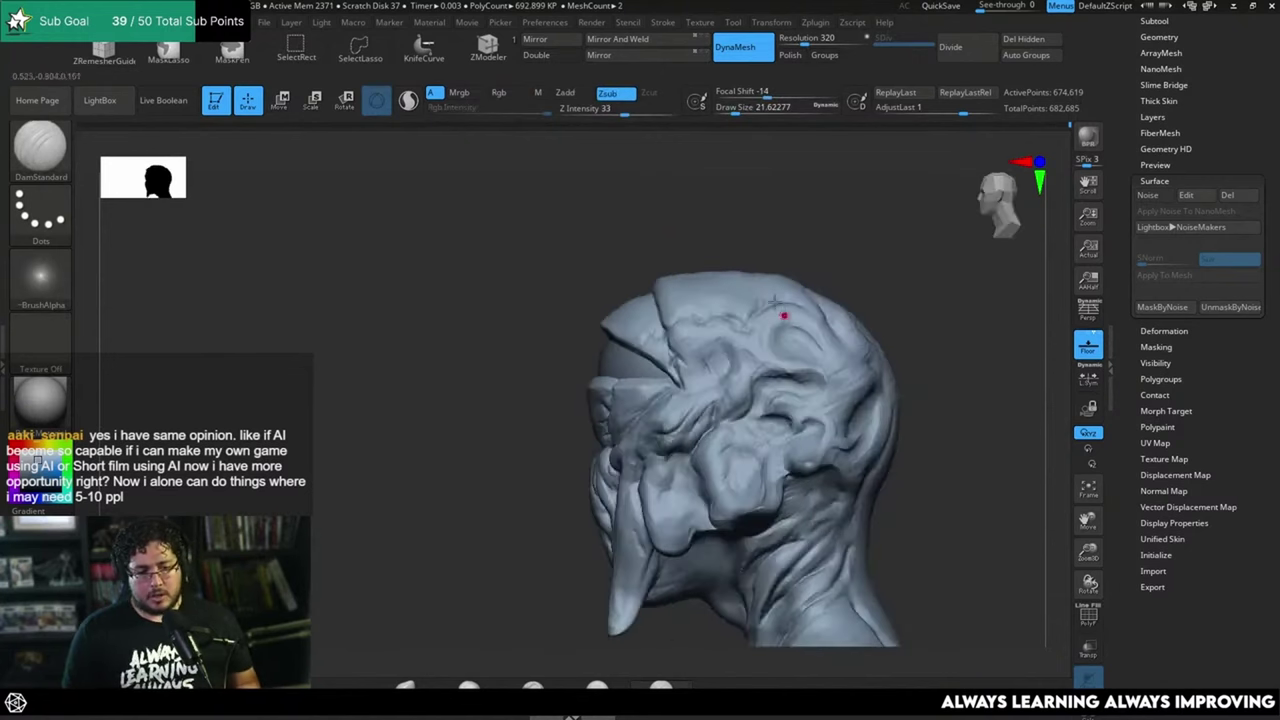
Step: Adjust the head and brow silhouette around the eye with the Move brush at a draw size of about 116
key("b")
key("m")
key("v")
mouse_move(666, 371)
left_mouse_down()
mouse_move(678, 370)
mouse_move(642, 352)
mouse_move(663, 309)
mouse_move(717, 338)
left_mouse_up()
key("s")
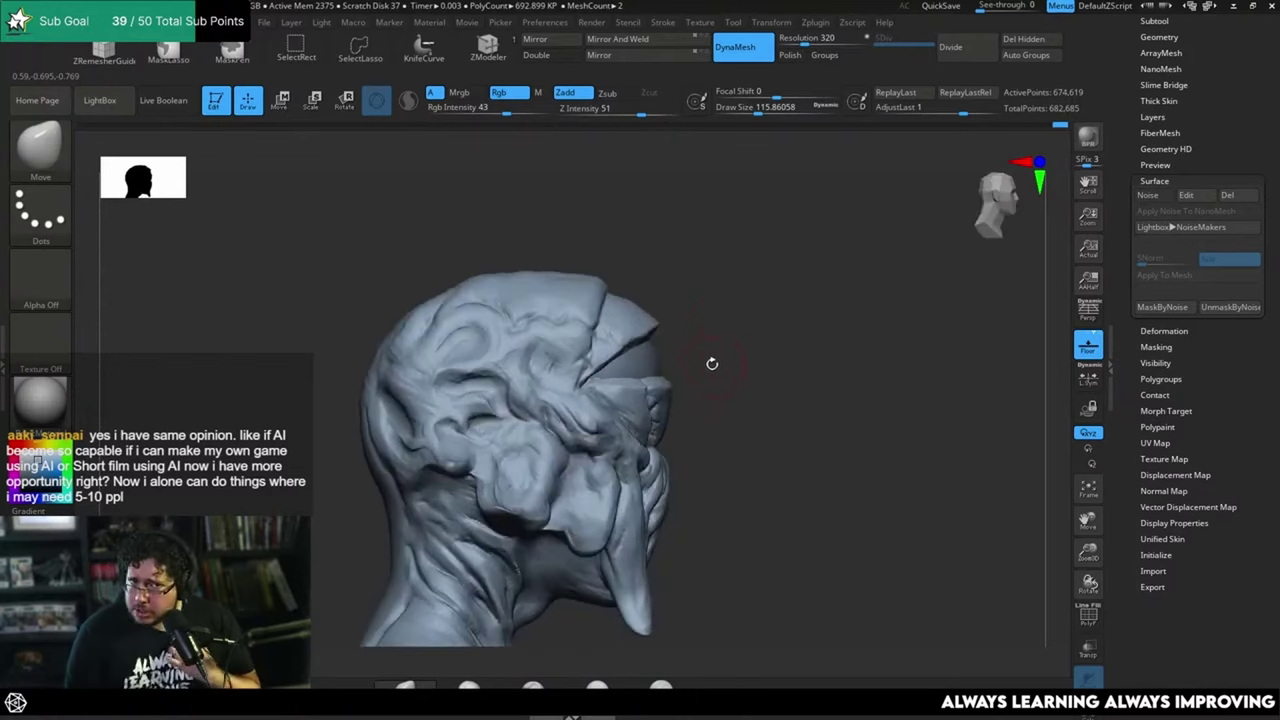
mouse_move(726, 354)
left_mouse_down("alt")
mouse_move(740, 369)
mouse_move(717, 351)
left_mouse_up("alt")
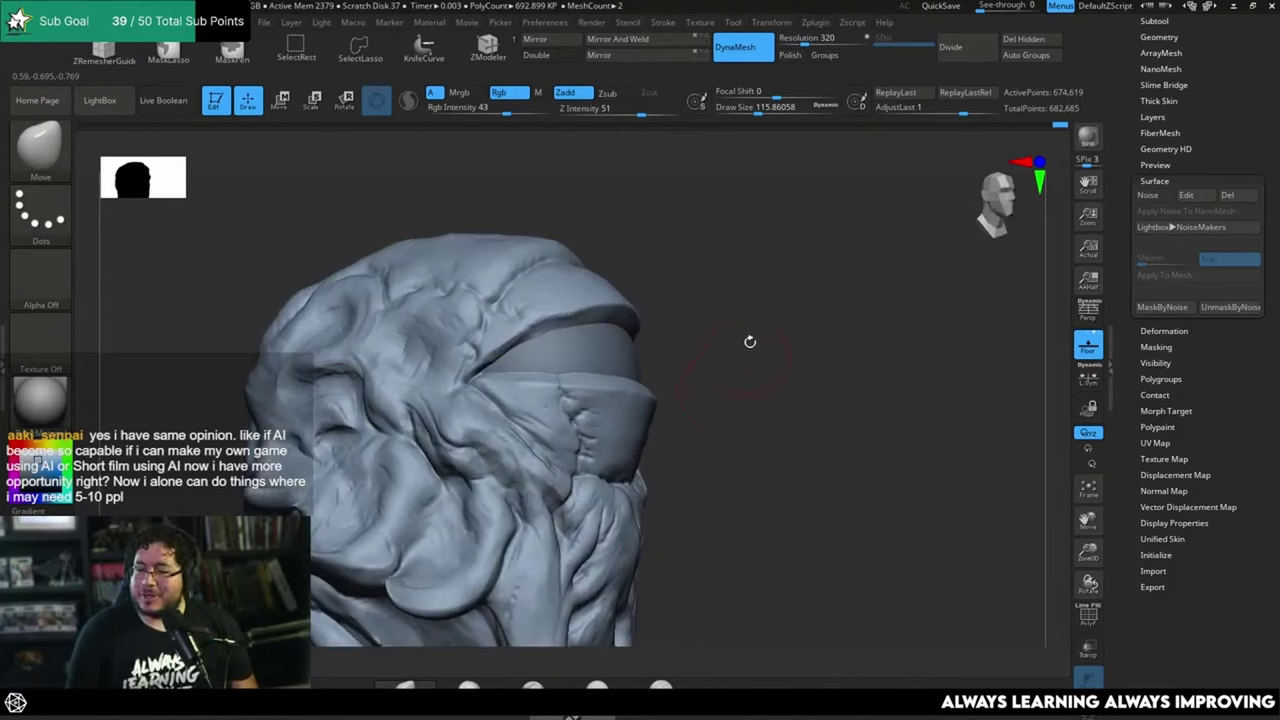
left_click_drag(750, 346, 812, 375)
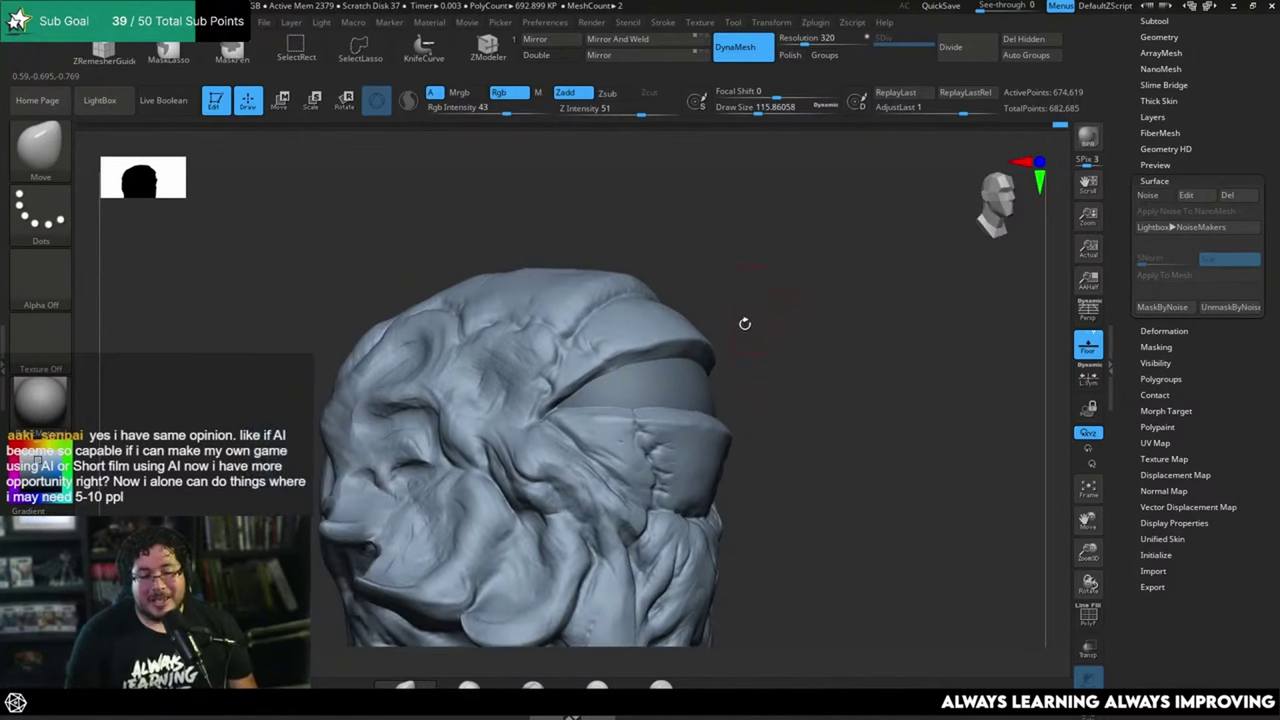
mouse_move(744, 323)
left_mouse_down()
mouse_move(760, 334)
mouse_move(722, 309)
left_mouse_up()
Step: Flatten the upper eyelid surface above the eye with TrimDynamic at a draw size of about 90
key("b")
key("t")
key("d")
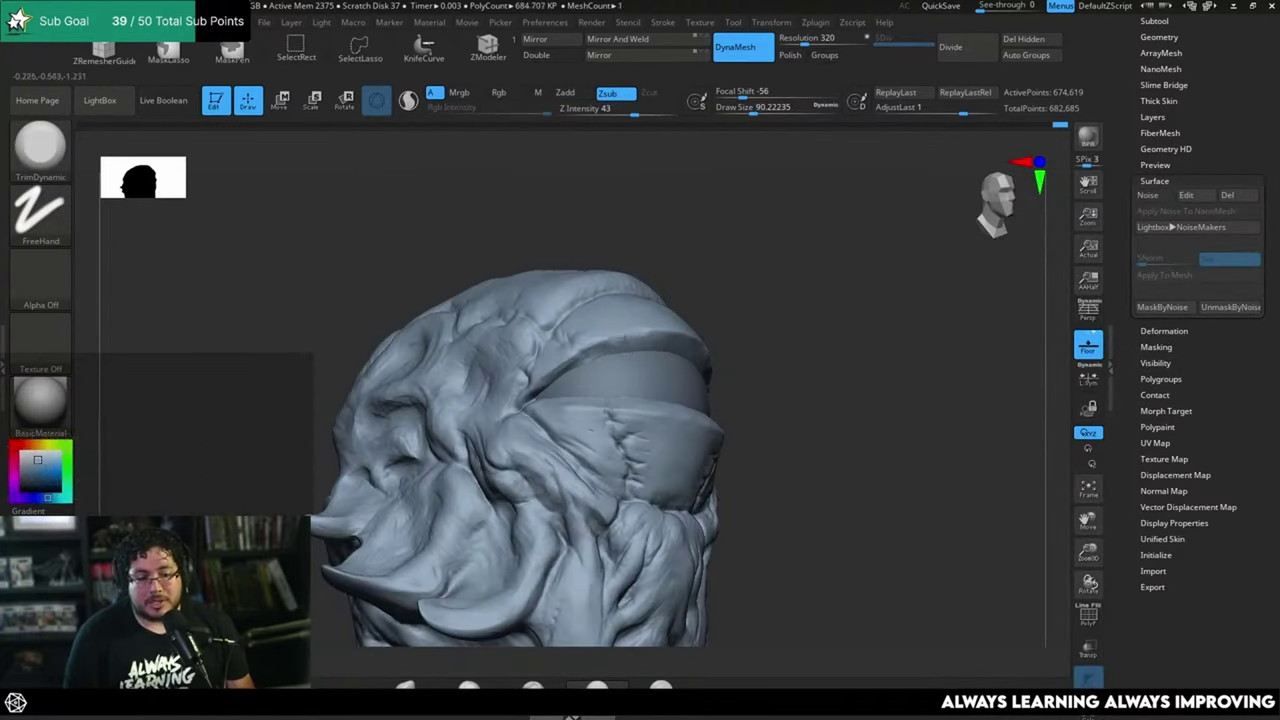
left_click_drag(722, 309, 736, 355)
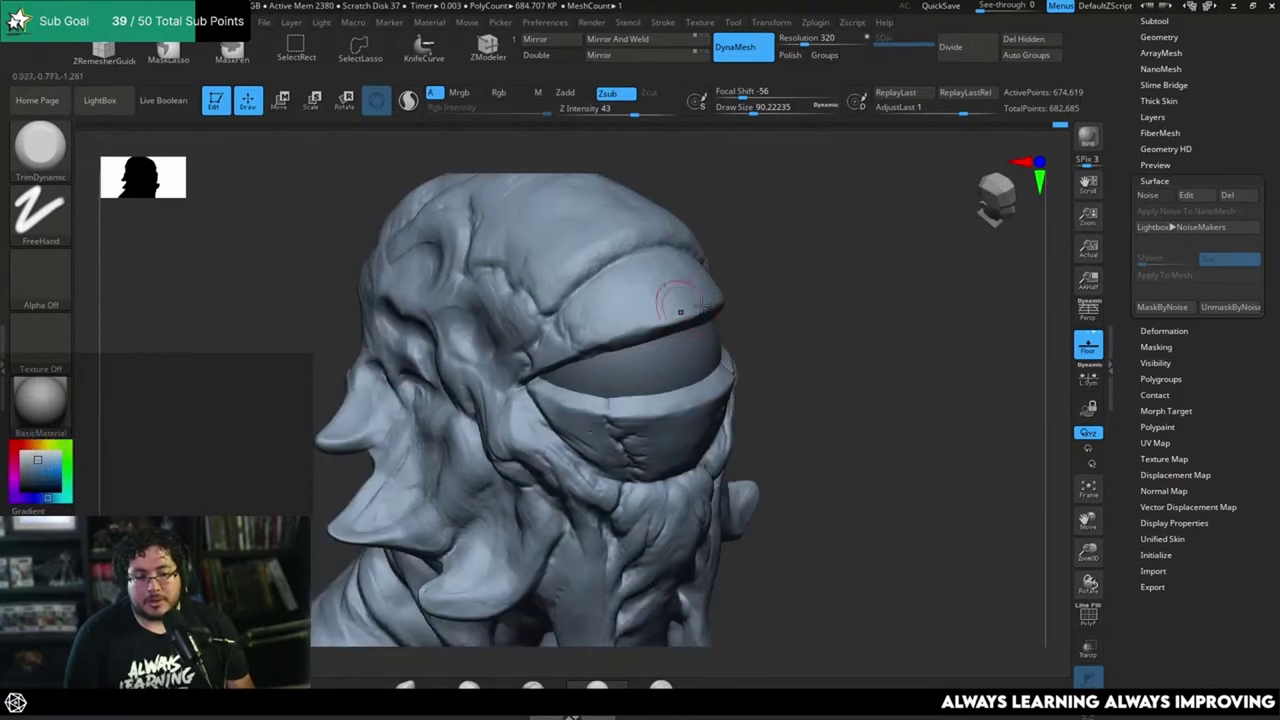
left_click_drag(765, 298, 792, 285)
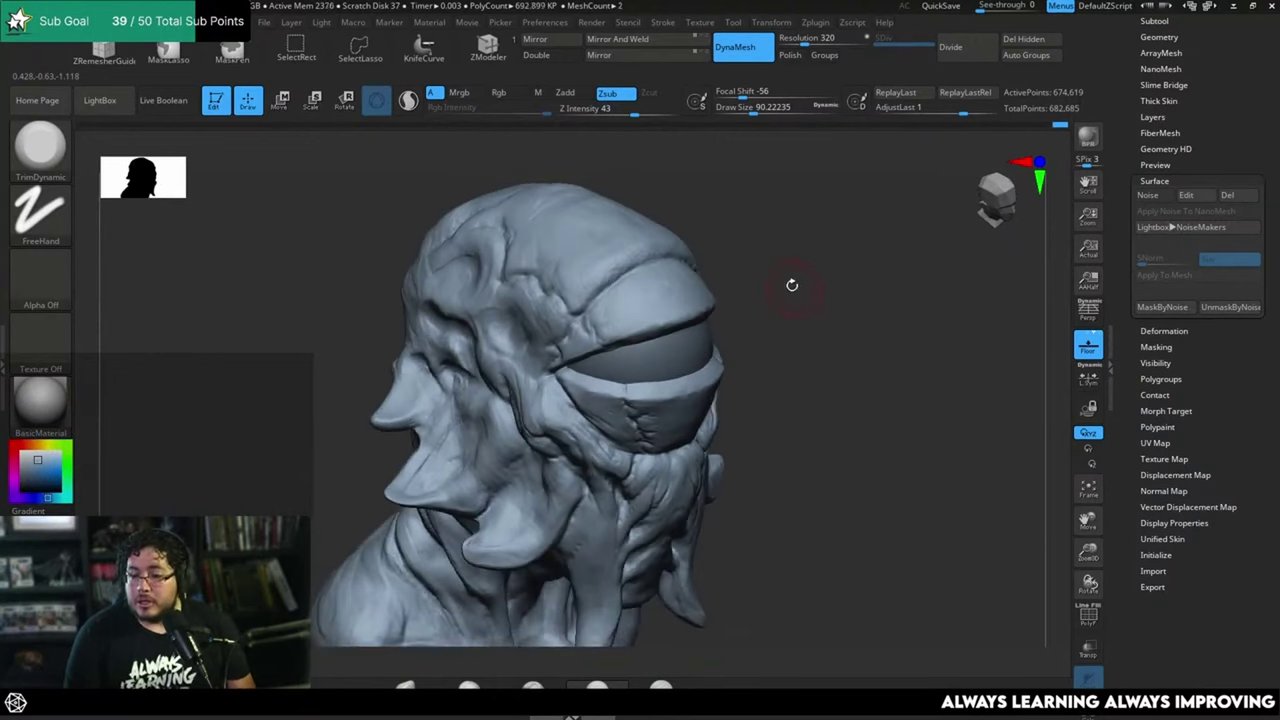
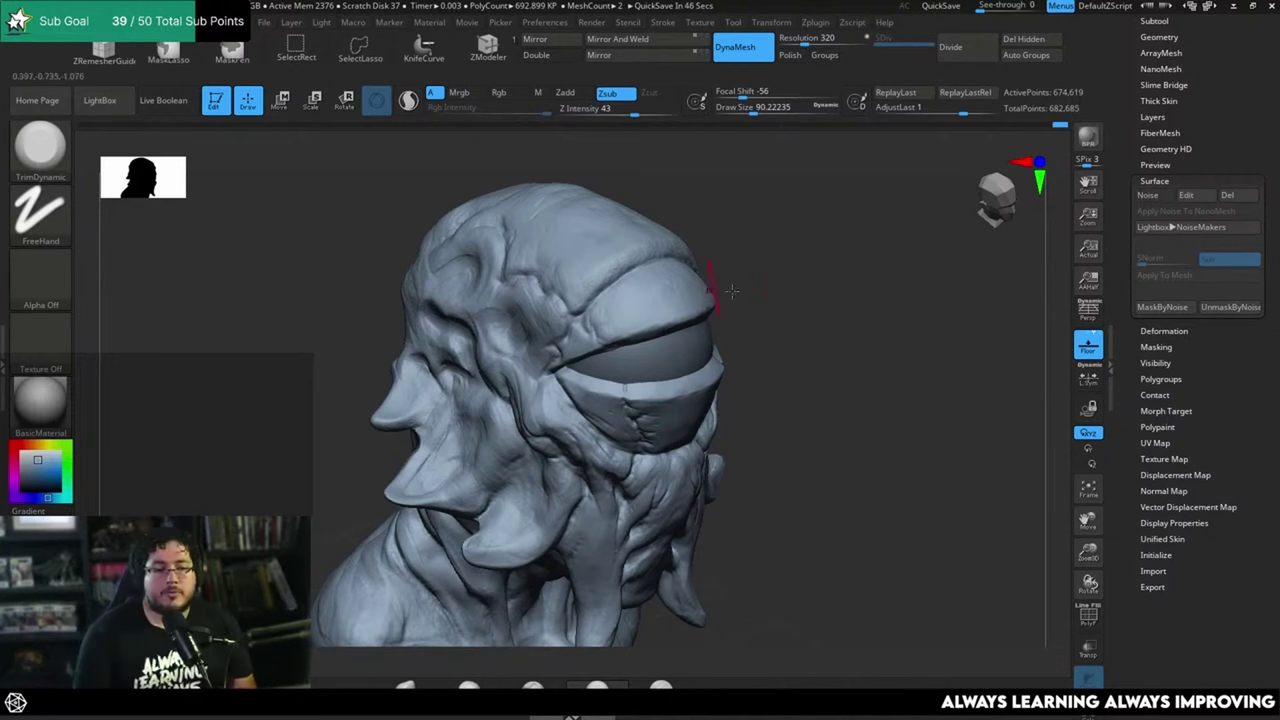
left_click_drag(712, 286, 829, 266)
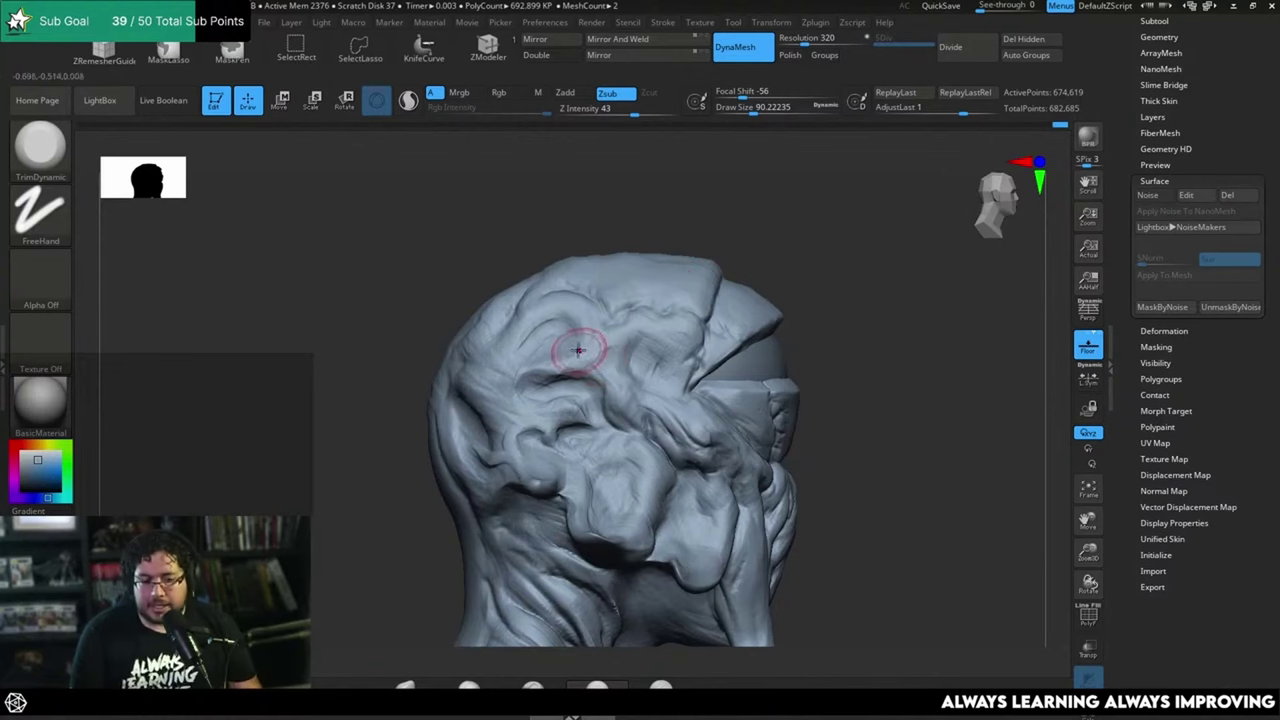
Step: Build up the ridges around the temple hollow on the side of the skull with ClayBuildup at a draw size of about 90
key("b")
key("c")
key("b")
key("space")
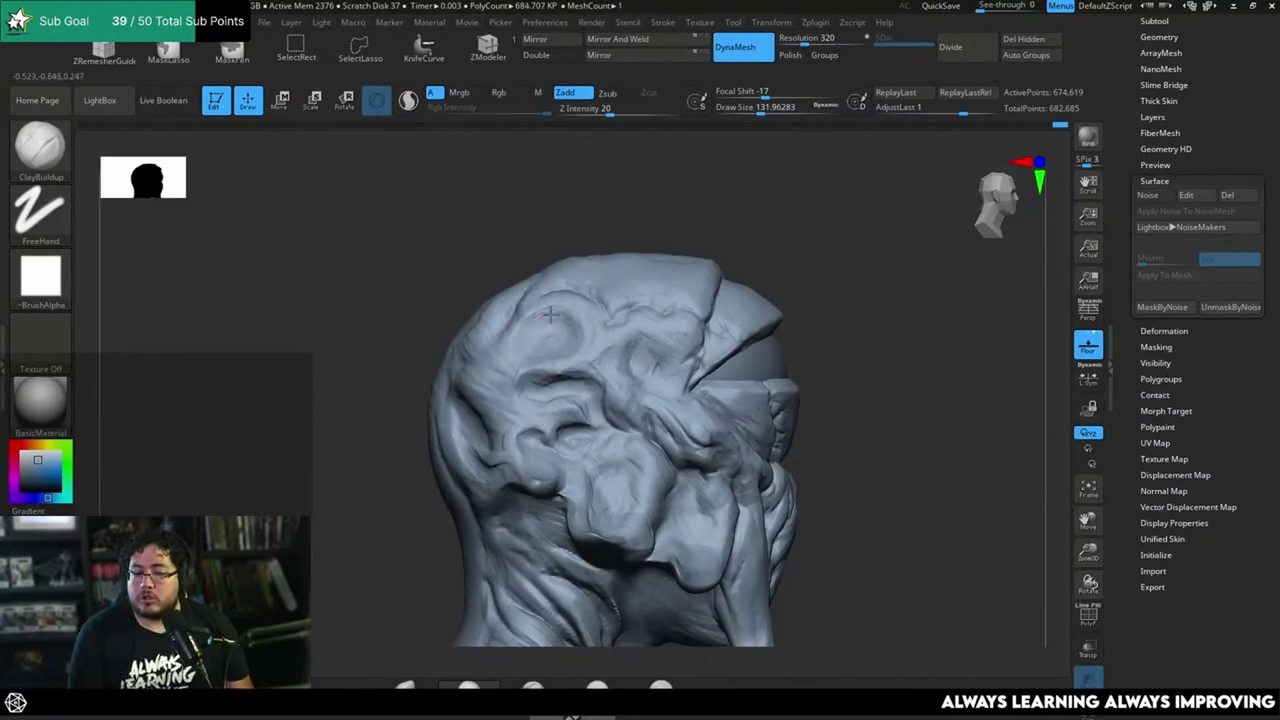
key("space")
left_click_drag(543, 312, 532, 312)
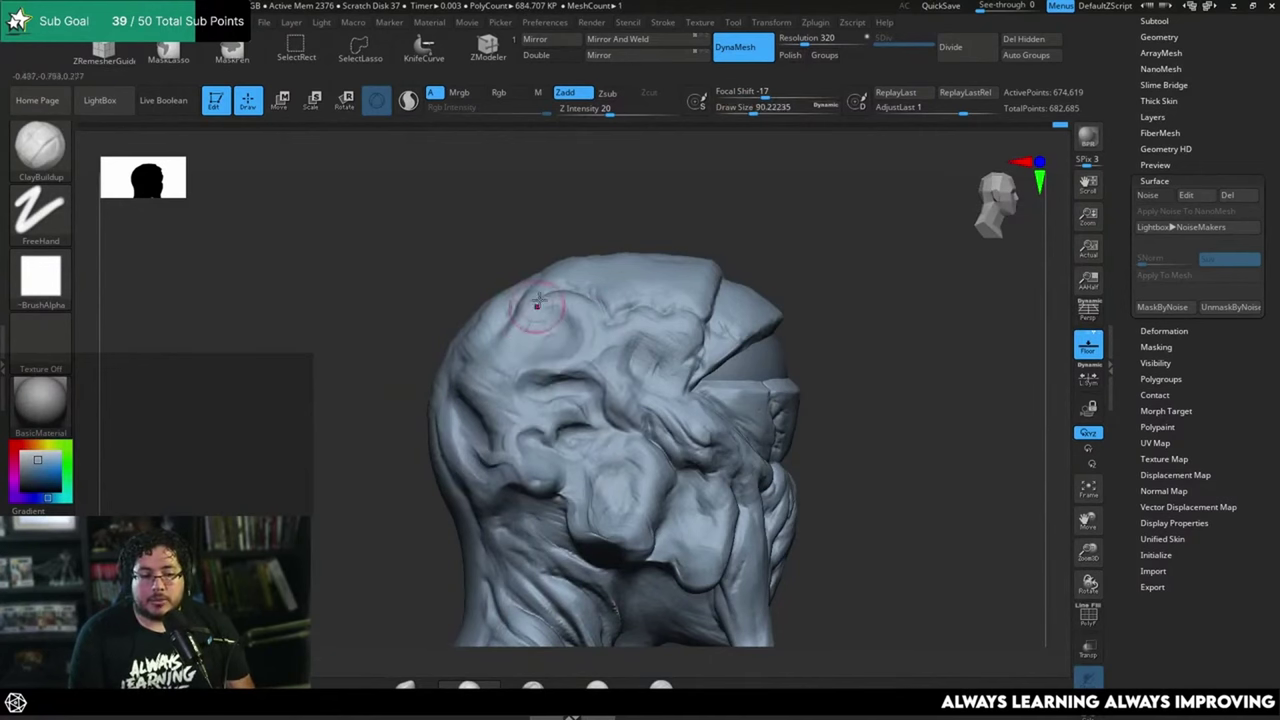
left_click_drag(648, 217, 634, 260)
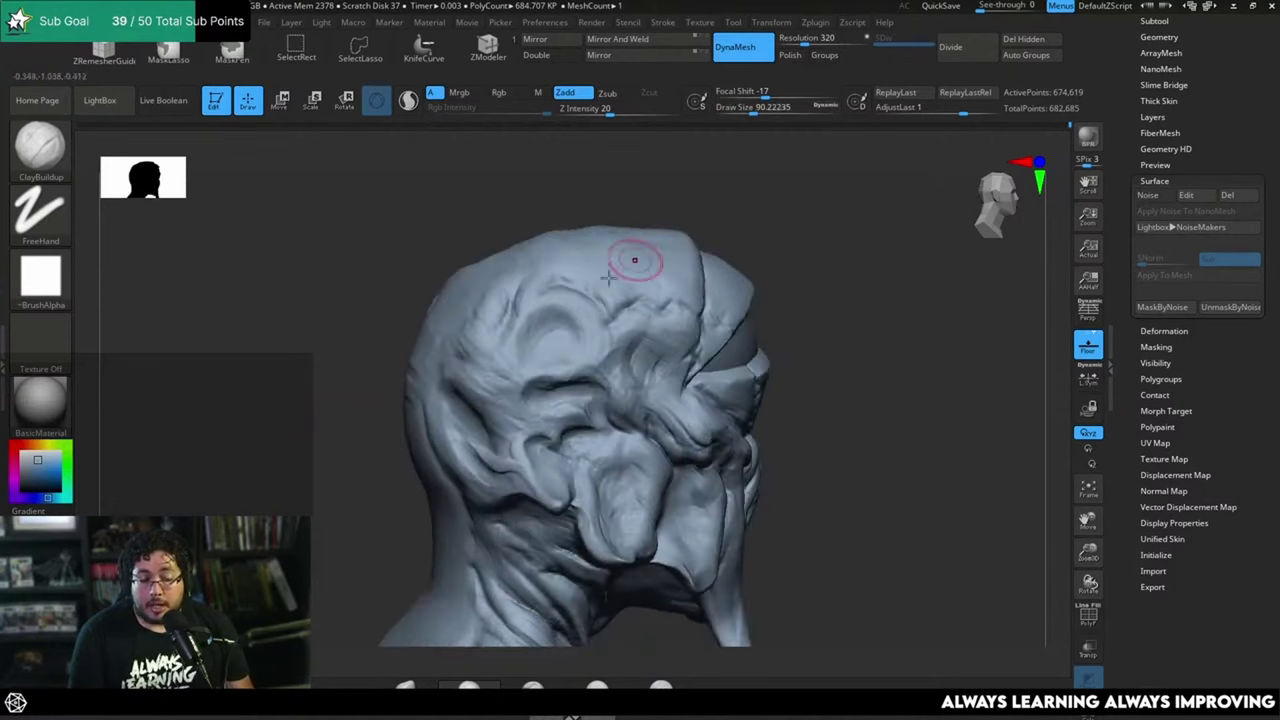
left_click_drag(574, 311, 561, 298)
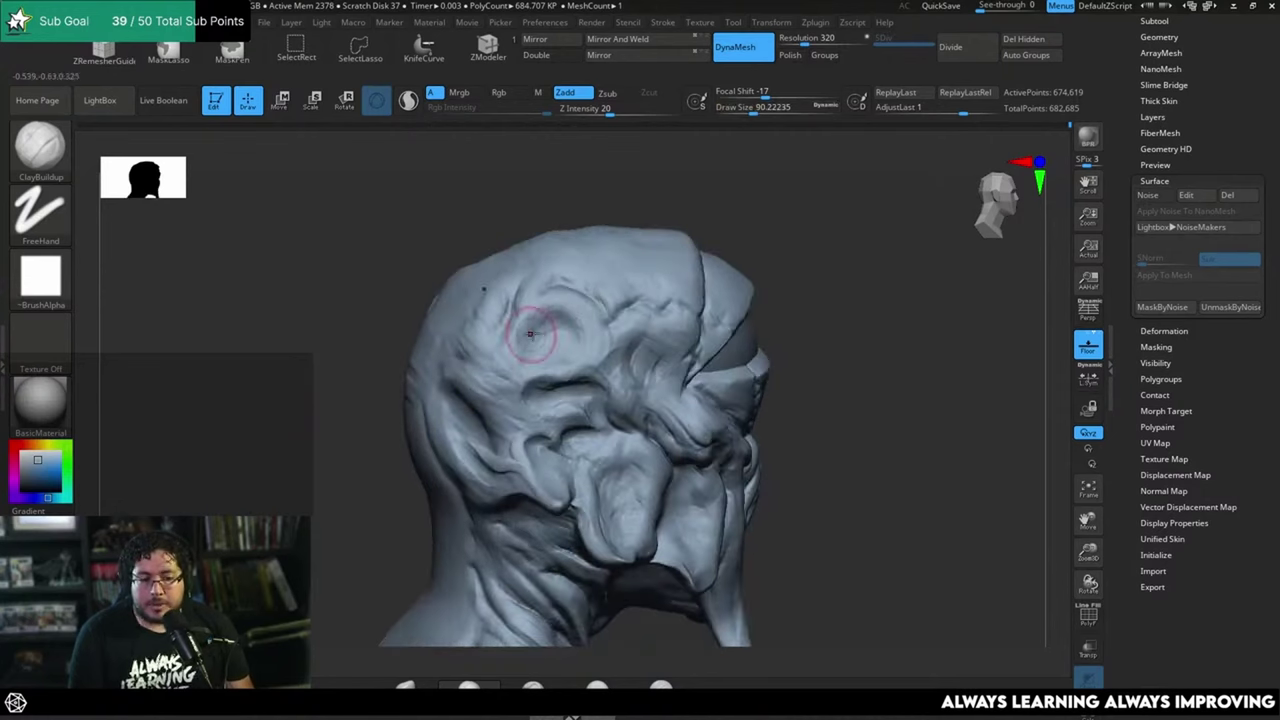
right_click_drag(591, 328, 583, 328)
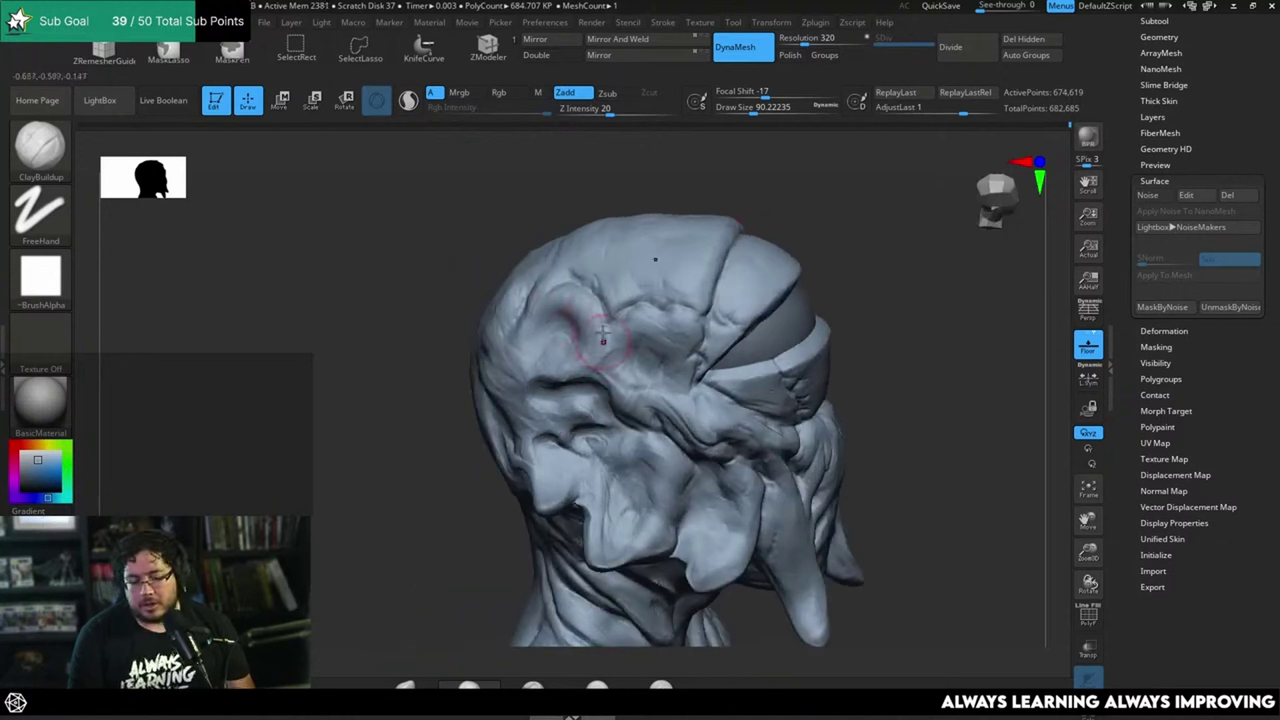
mouse_move(588, 370)
right_mouse_down()
mouse_move(814, 206)
mouse_move(791, 280)
mouse_move(743, 320)
right_mouse_up()
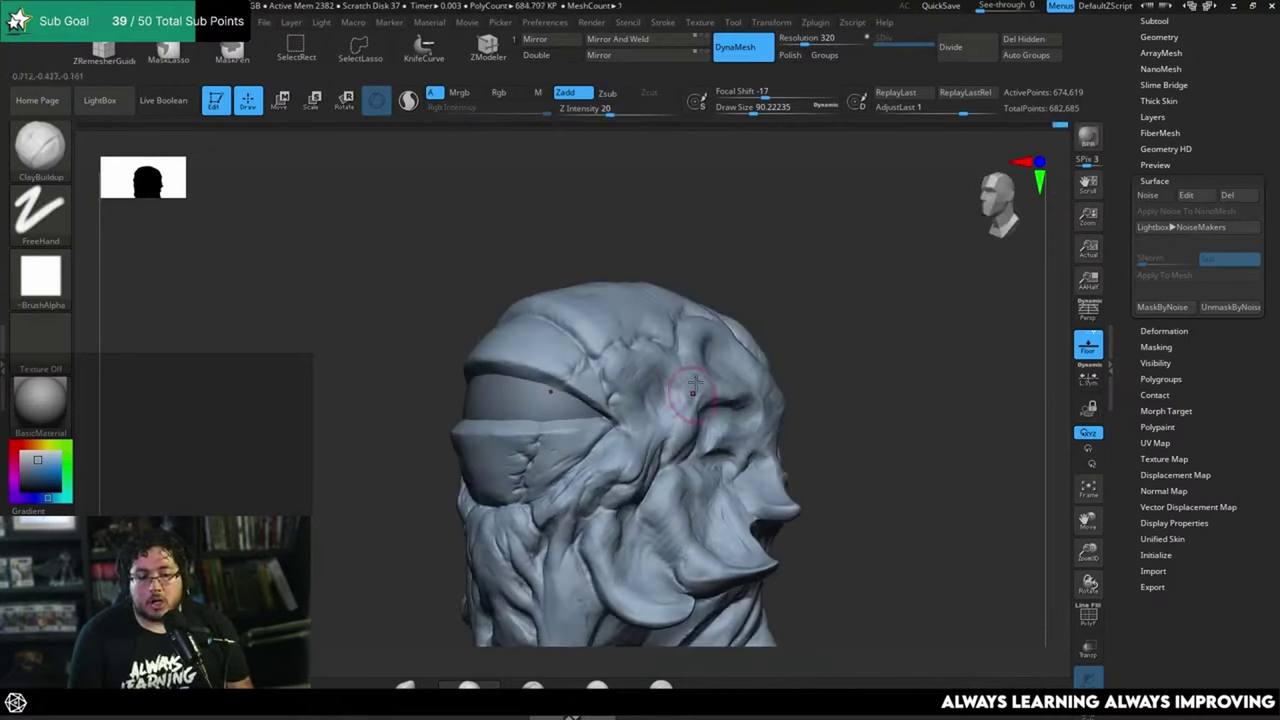
Step: Fill out the folds between the eye's outer corner and the temple with ClayBuildup at draw sizes of about 68 and 80
right_click_drag(663, 377, 691, 341)
mouse_move(691, 341)
left_mouse_down()
mouse_move(665, 394)
mouse_move(643, 398)
left_mouse_up()
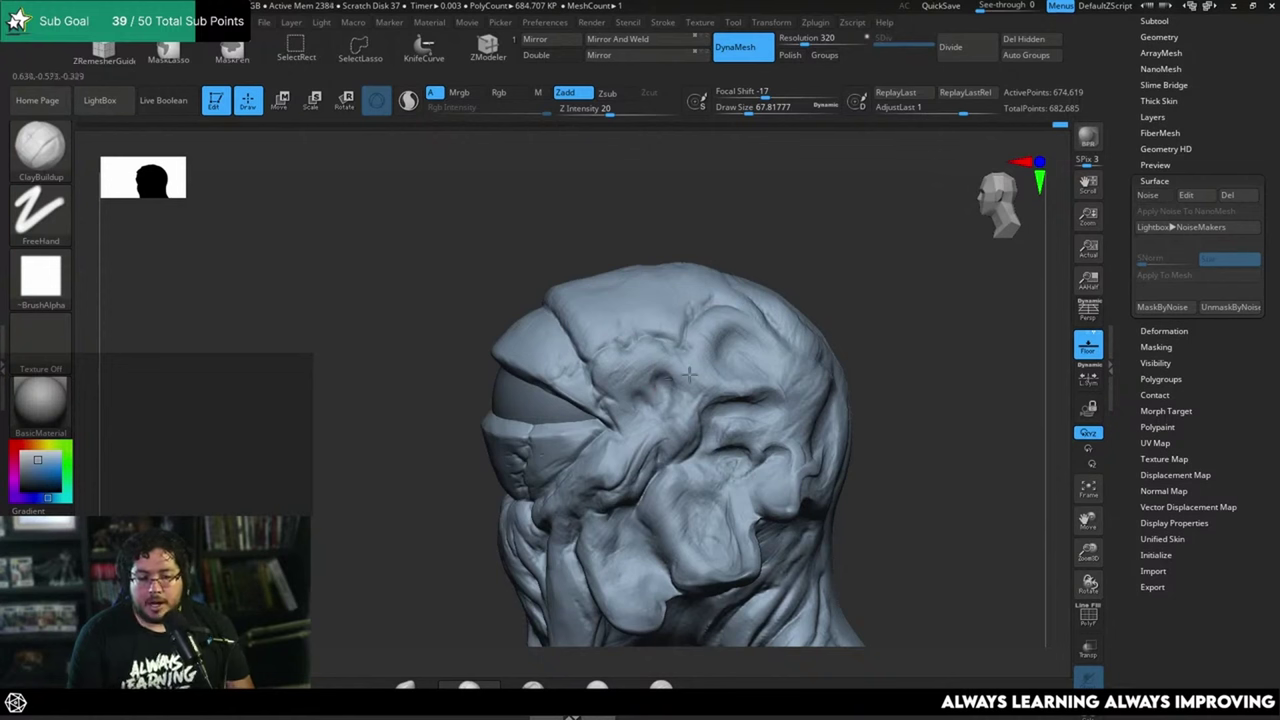
mouse_move(689, 373)
right_mouse_down()
mouse_move(637, 400)
mouse_move(685, 392)
mouse_move(628, 396)
right_mouse_up()
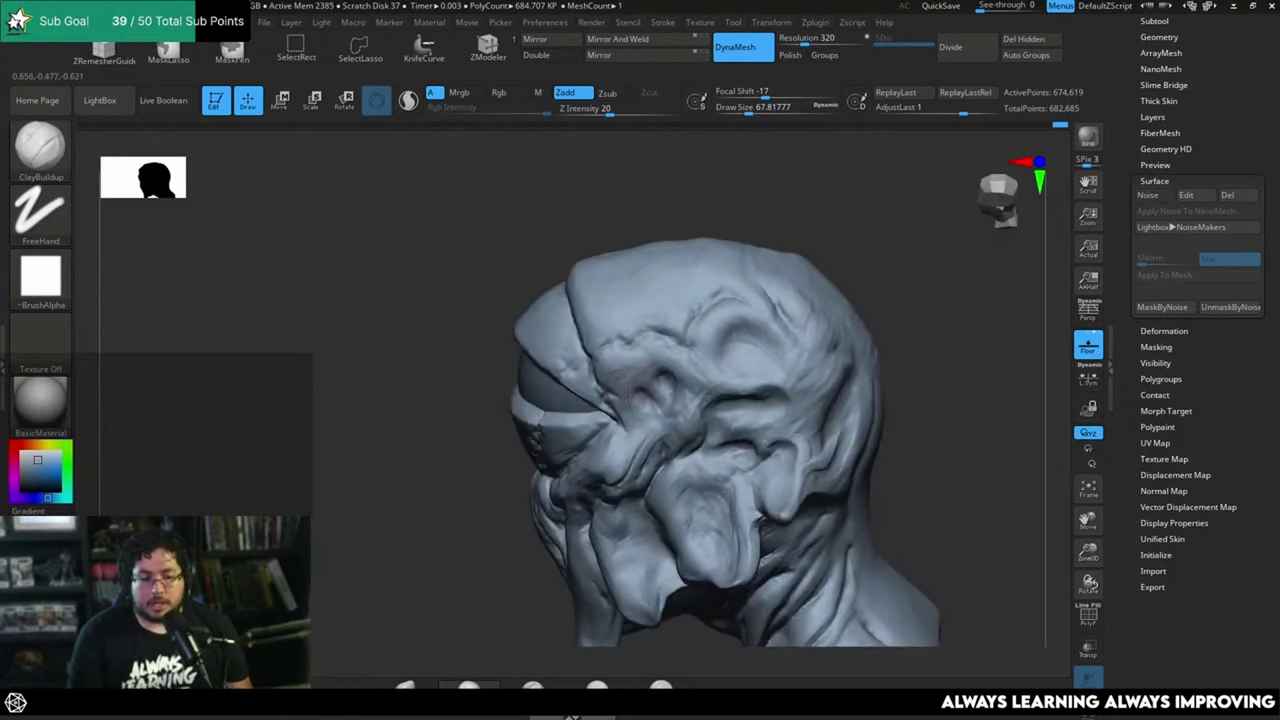
mouse_move(753, 220)
left_mouse_down()
mouse_move(809, 217)
mouse_move(685, 324)
left_mouse_up()
left_click_drag(729, 266, 785, 262)
key("s")
left_click_drag(602, 381, 620, 376)
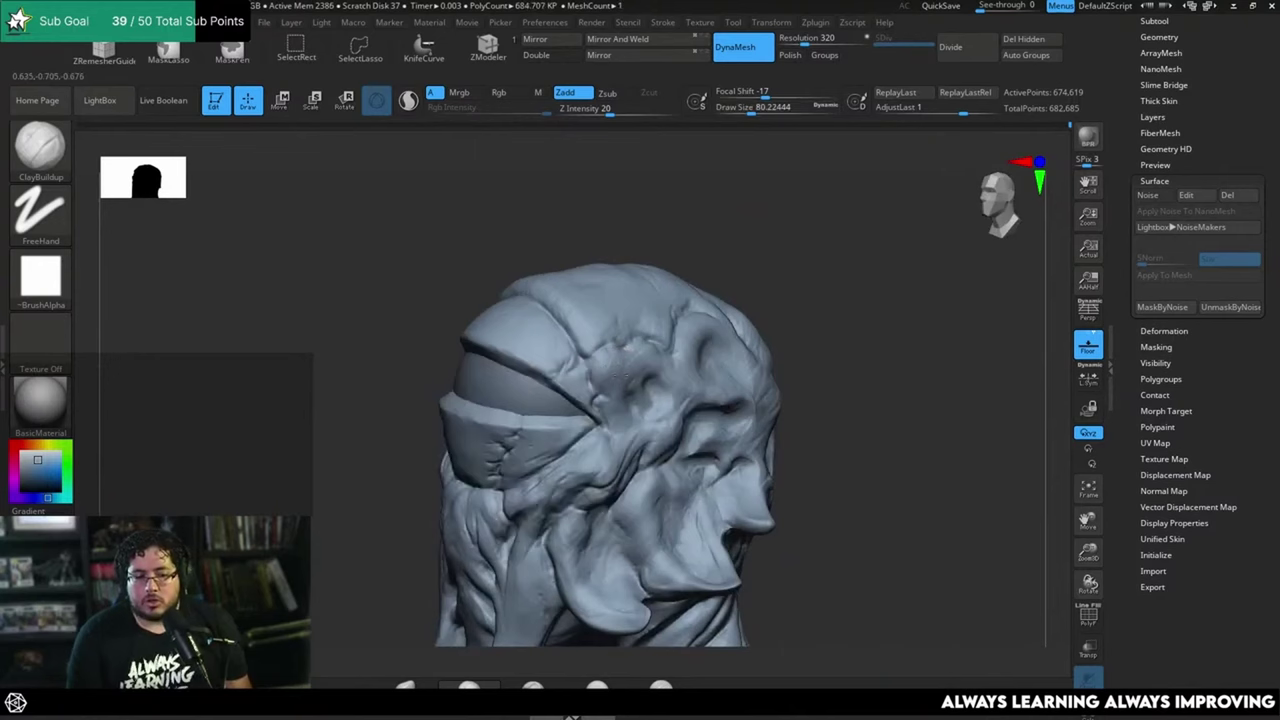
Step: Add volume to the brow ridge above the upper eyelid with ClayBuildup, raising the draw size from about 80 to 108
mouse_move(745, 246)
right_mouse_down()
mouse_move(647, 359)
mouse_move(795, 227)
mouse_move(823, 280)
mouse_move(826, 249)
mouse_move(713, 254)
right_mouse_up()
mouse_move(871, 277)
right_mouse_down()
mouse_move(860, 309)
mouse_move(824, 267)
mouse_move(814, 334)
right_mouse_up()
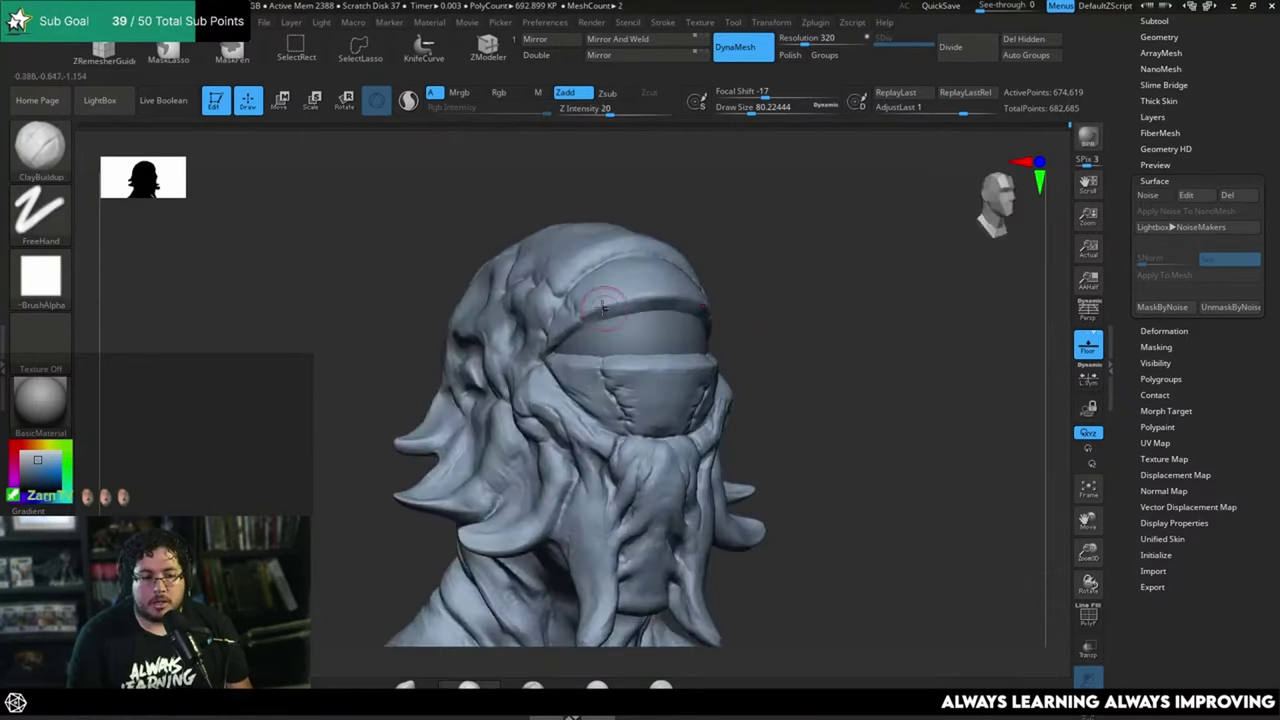
right_click_drag(580, 294, 561, 350)
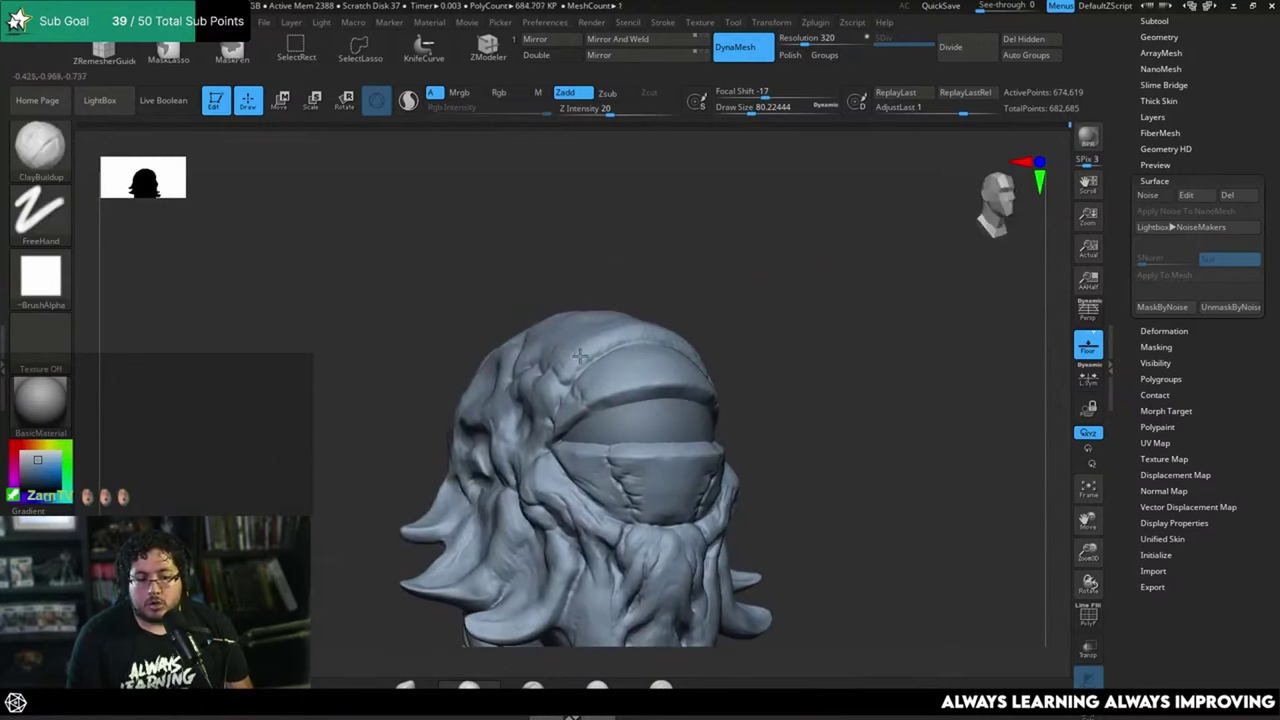
left_click_drag(600, 341, 614, 330)
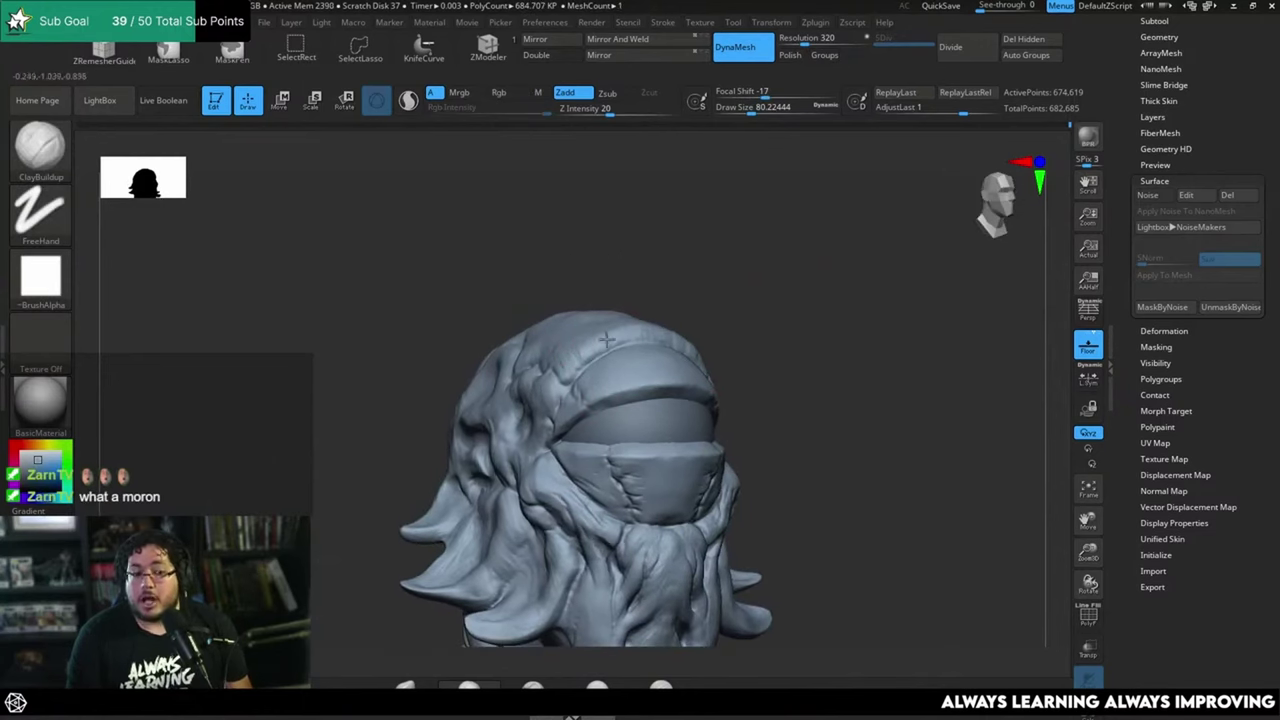
right_click_drag(612, 312, 603, 334)
mouse_move(603, 334)
left_mouse_down()
mouse_move(615, 326)
mouse_move(596, 331)
left_mouse_up()
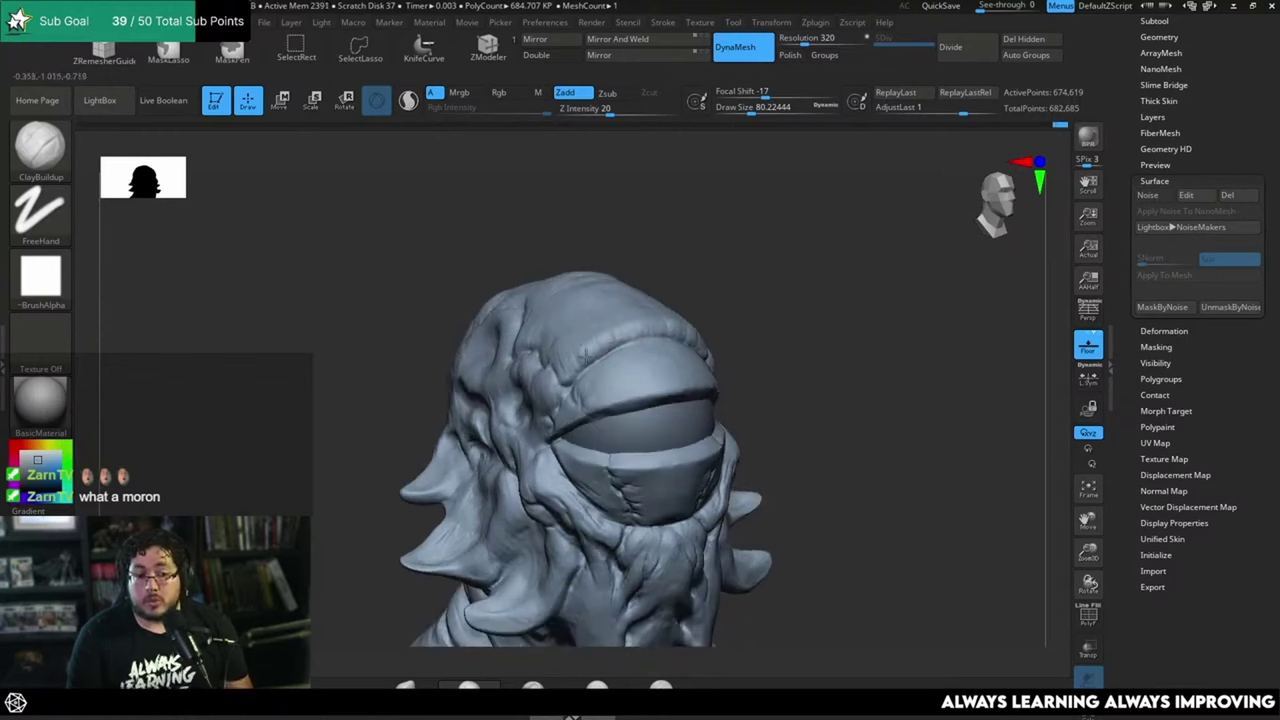
right_click_drag(596, 332, 592, 396)
left_click_drag(590, 398, 588, 413)
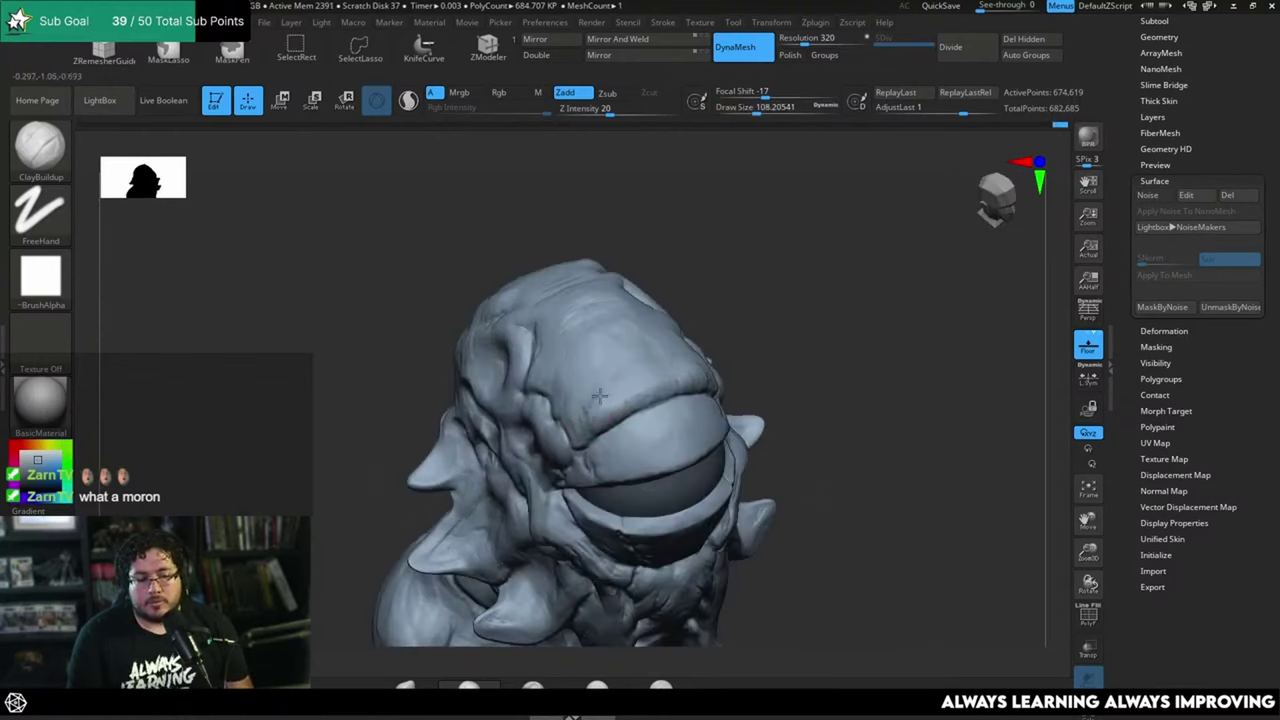
mouse_move(660, 300)
right_mouse_down()
mouse_move(586, 380)
mouse_move(621, 374)
right_mouse_up()
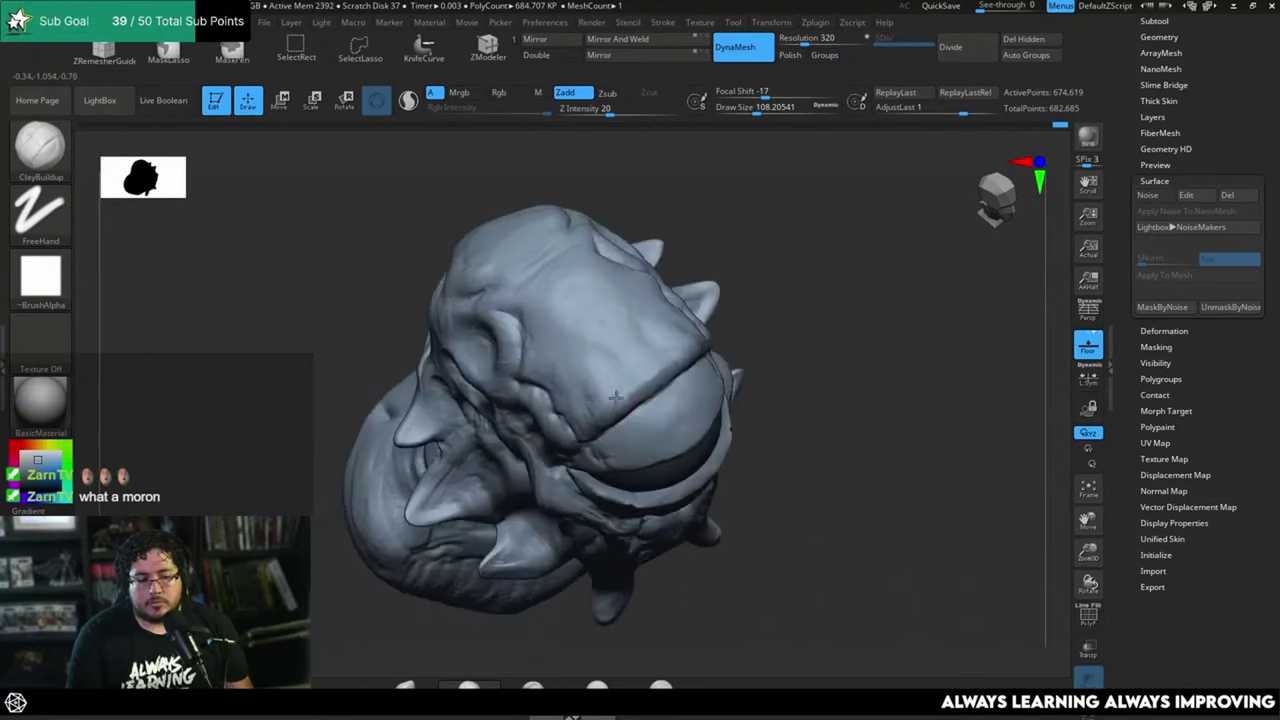
mouse_move(794, 309)
right_mouse_down()
mouse_move(763, 257)
mouse_move(757, 334)
mouse_move(737, 300)
mouse_move(622, 345)
right_mouse_up()
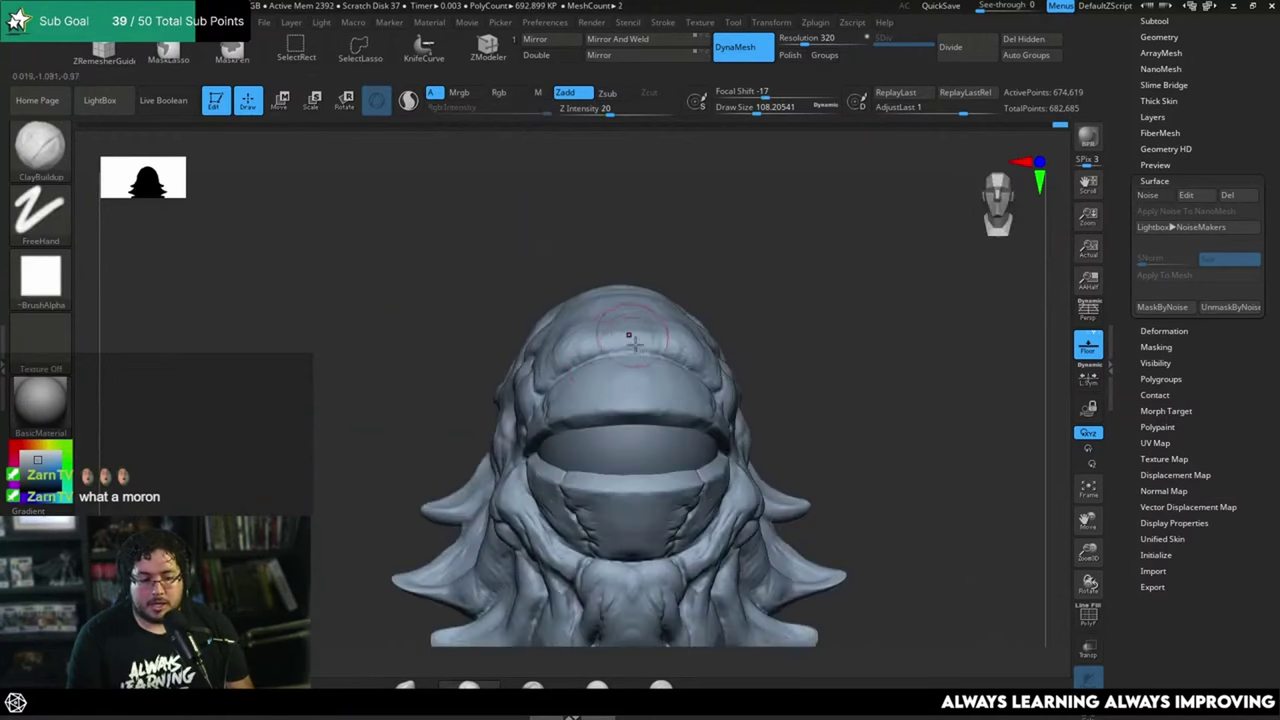
Step: Carve wrinkles into the brow ridge along the upper eyelid with DamStandard at a draw size of about 59
key("b")
key("d")
key("s")
key("space")
left_click_drag(631, 350, 616, 348)
right_click_drag(616, 348, 654, 263)
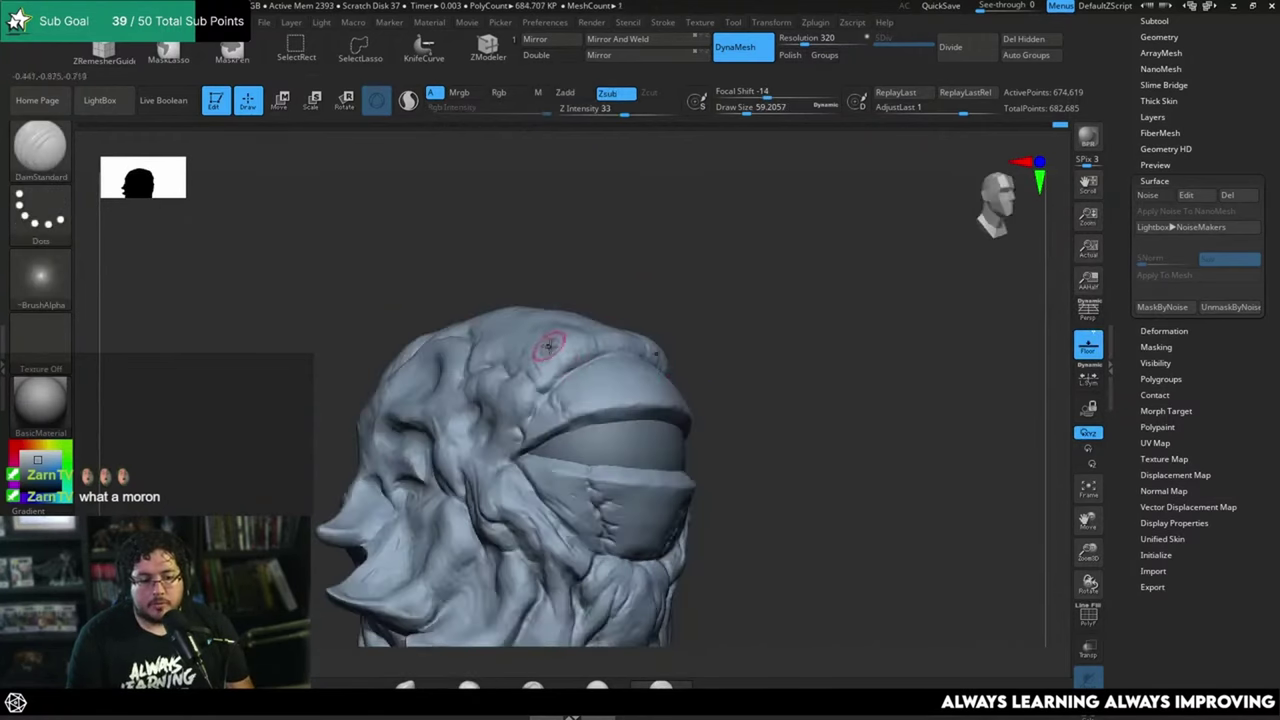
right_click_drag(565, 366, 552, 380)
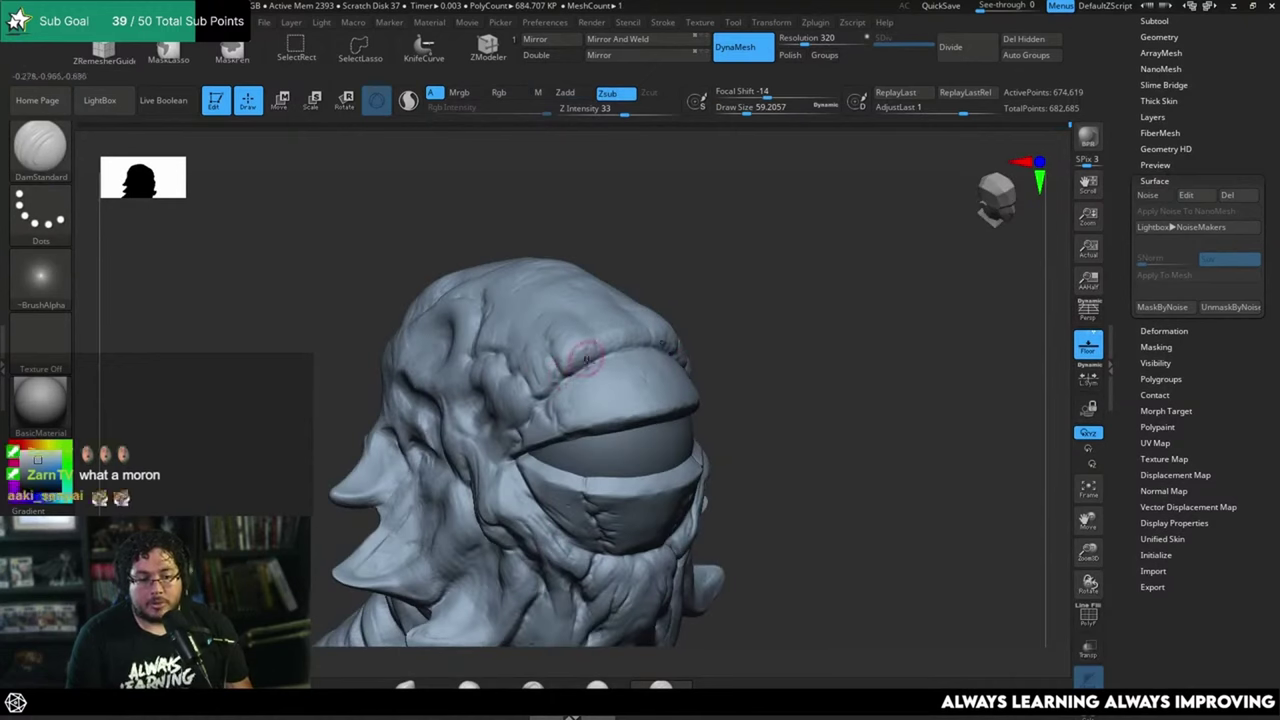
mouse_move(612, 287)
right_mouse_down("shift")
mouse_move(645, 253)
mouse_move(671, 262)
right_mouse_up("shift")
Step: Build up the brow folds and forehead above the eye with ClayBuildup at a draw size of about 90
key("b")
key("c")
key("b")
key("space")
left_click_drag(608, 346, 592, 350)
right_click_drag(668, 236, 590, 305)
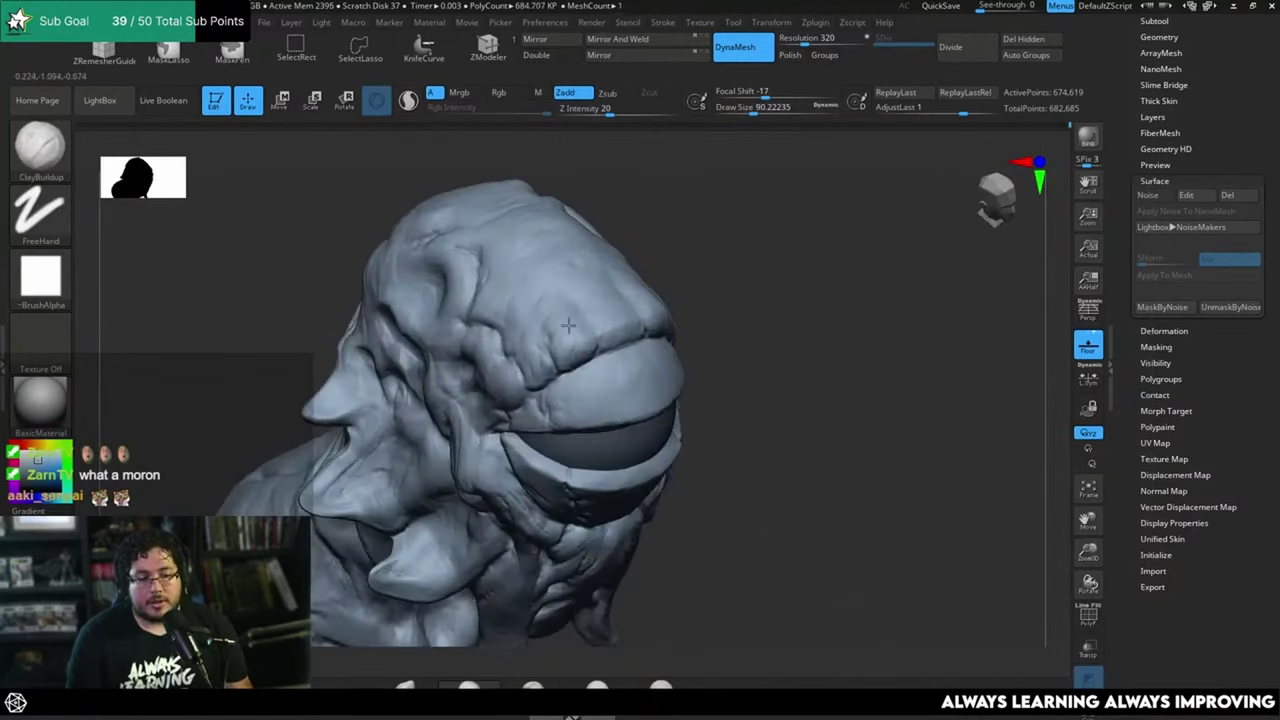
mouse_move(529, 321)
left_mouse_down()
mouse_move(546, 292)
mouse_move(524, 320)
mouse_move(516, 309)
left_mouse_up()
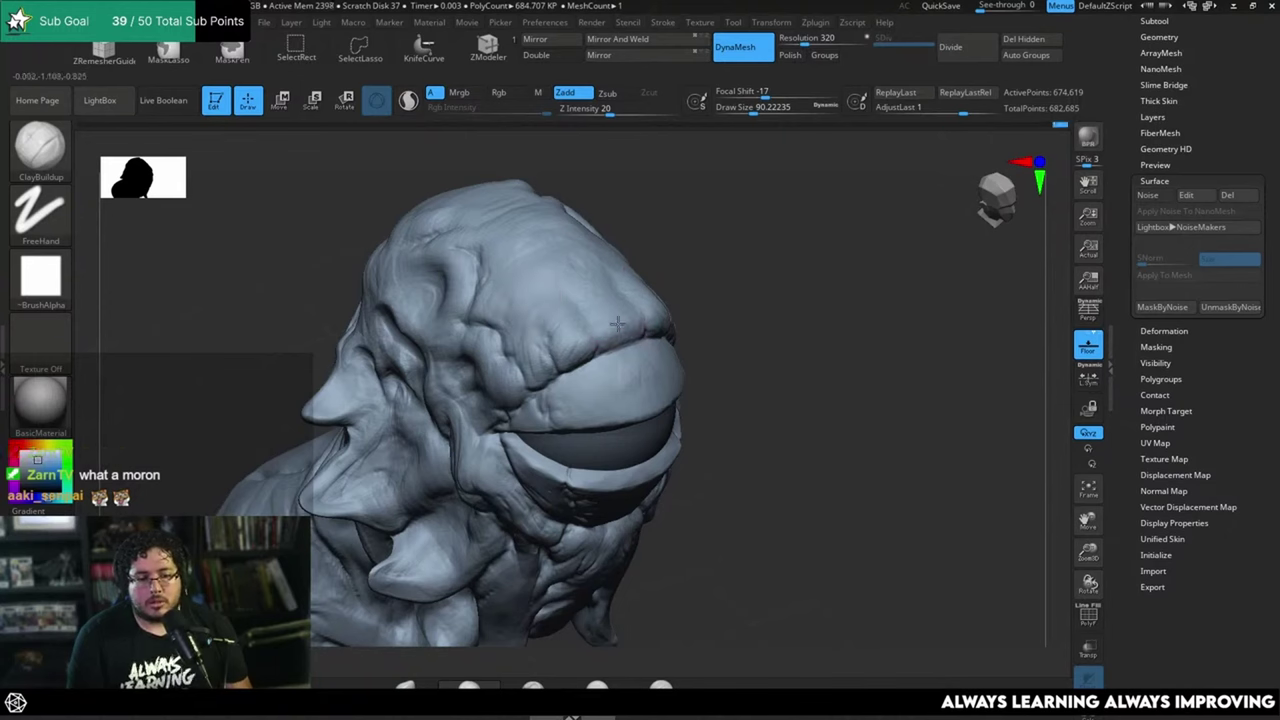
mouse_move(740, 343)
left_mouse_down()
mouse_move(731, 306)
mouse_move(760, 332)
mouse_move(760, 351)
mouse_move(763, 303)
mouse_move(706, 229)
mouse_move(657, 361)
mouse_move(614, 329)
left_mouse_up()
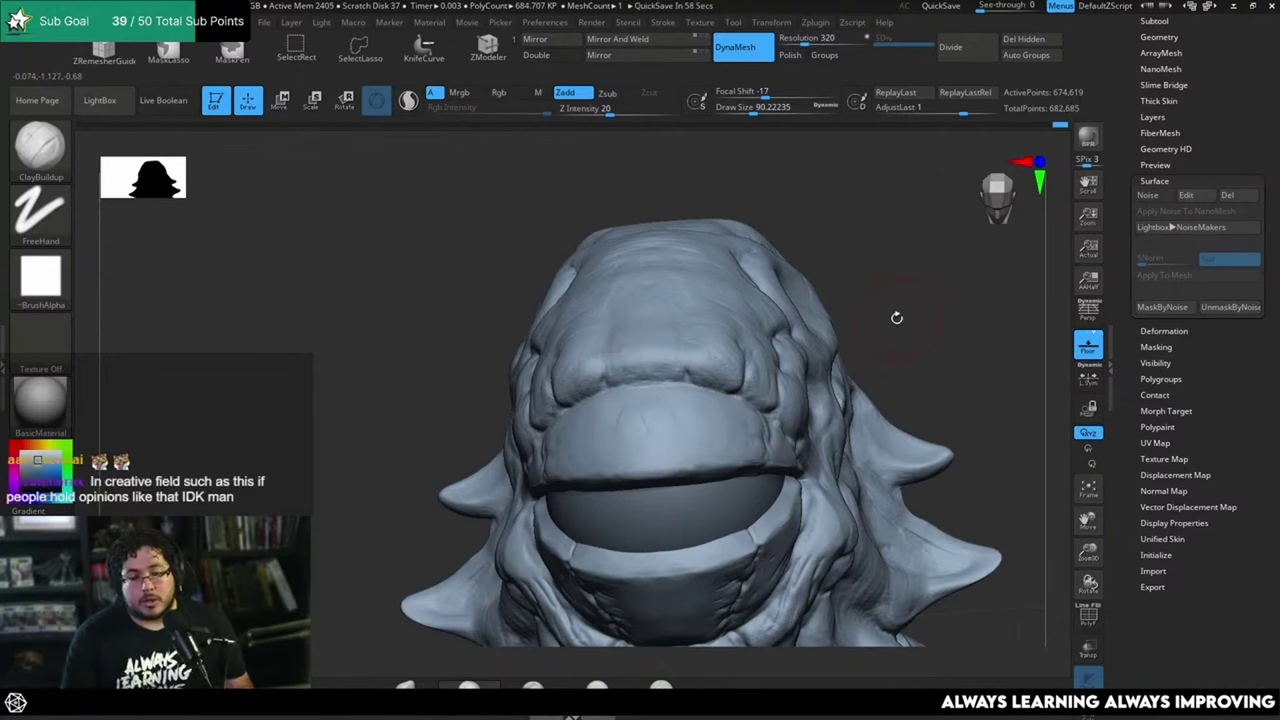
Step: Add volume to the outer part of the lower eyelid with ClayBuildup, reducing the draw size from about 90 to 56
mouse_move(896, 317)
left_mouse_down()
mouse_move(905, 312)
mouse_move(894, 363)
mouse_move(909, 283)
mouse_move(895, 349)
left_mouse_up()
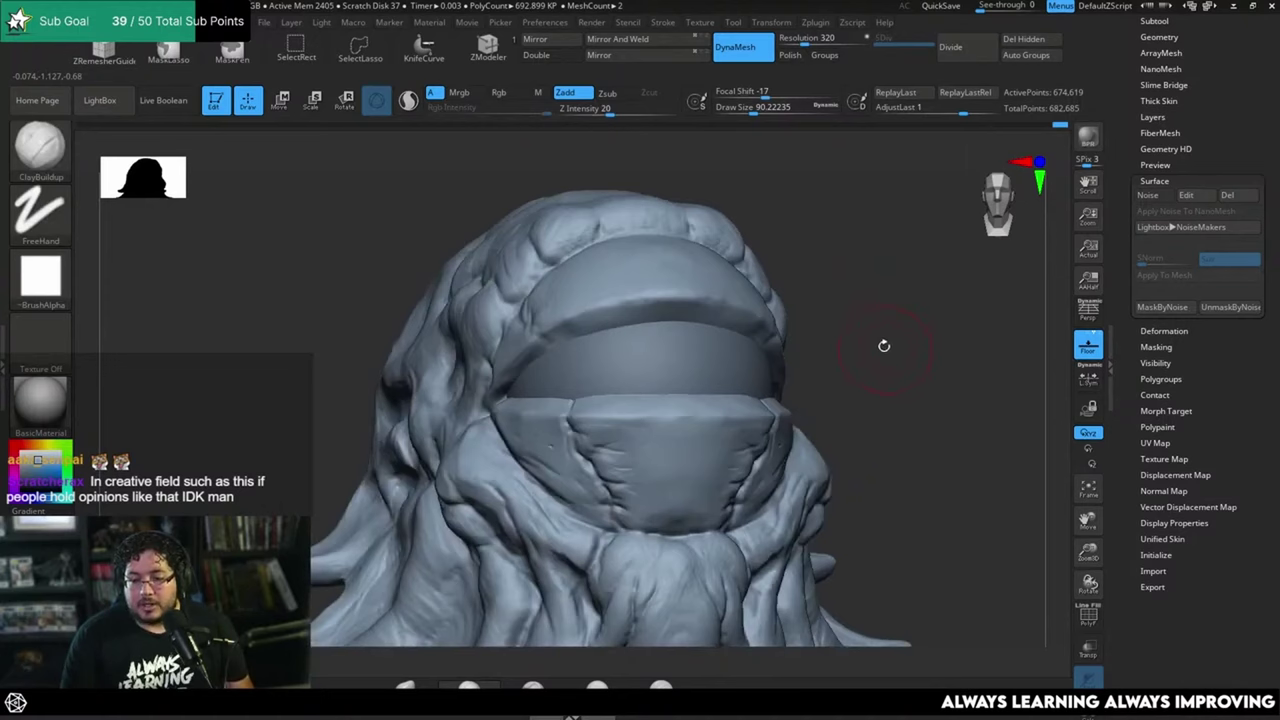
mouse_move(884, 345)
left_mouse_down()
mouse_move(891, 337)
mouse_move(880, 350)
left_mouse_up()
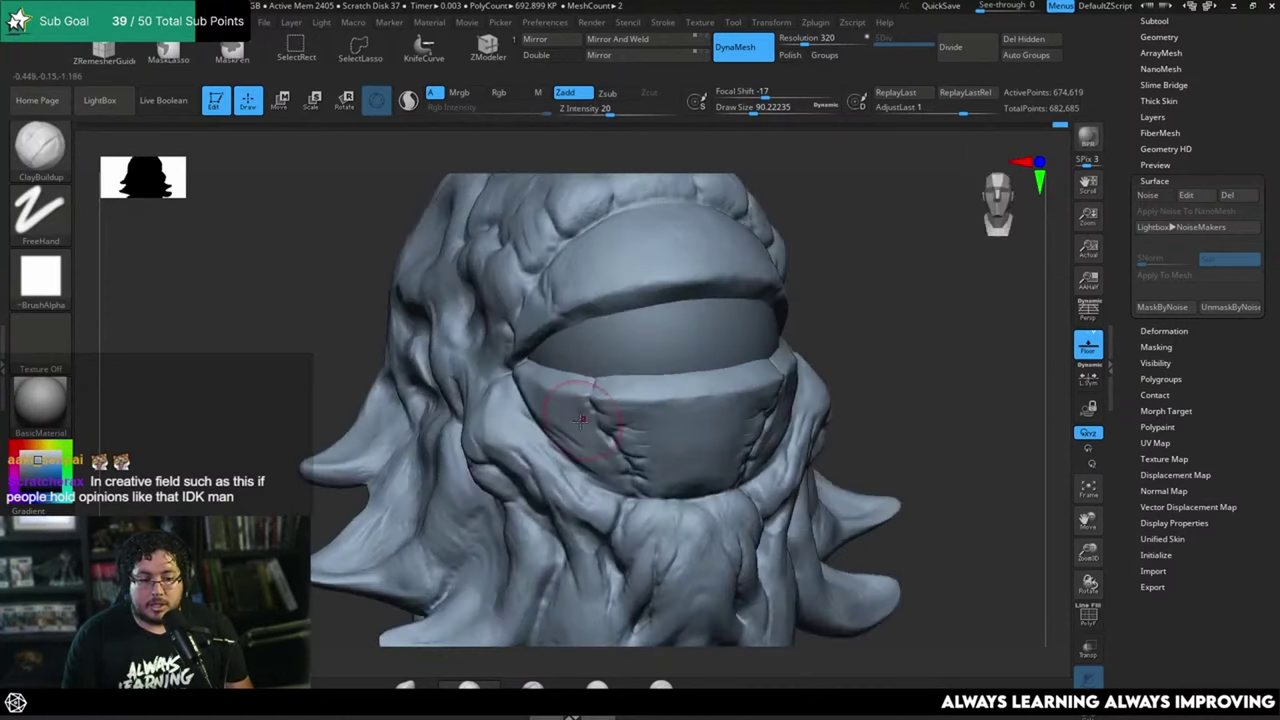
key("b")
key("c")
key("b")
right_click_drag(651, 369, 606, 397)
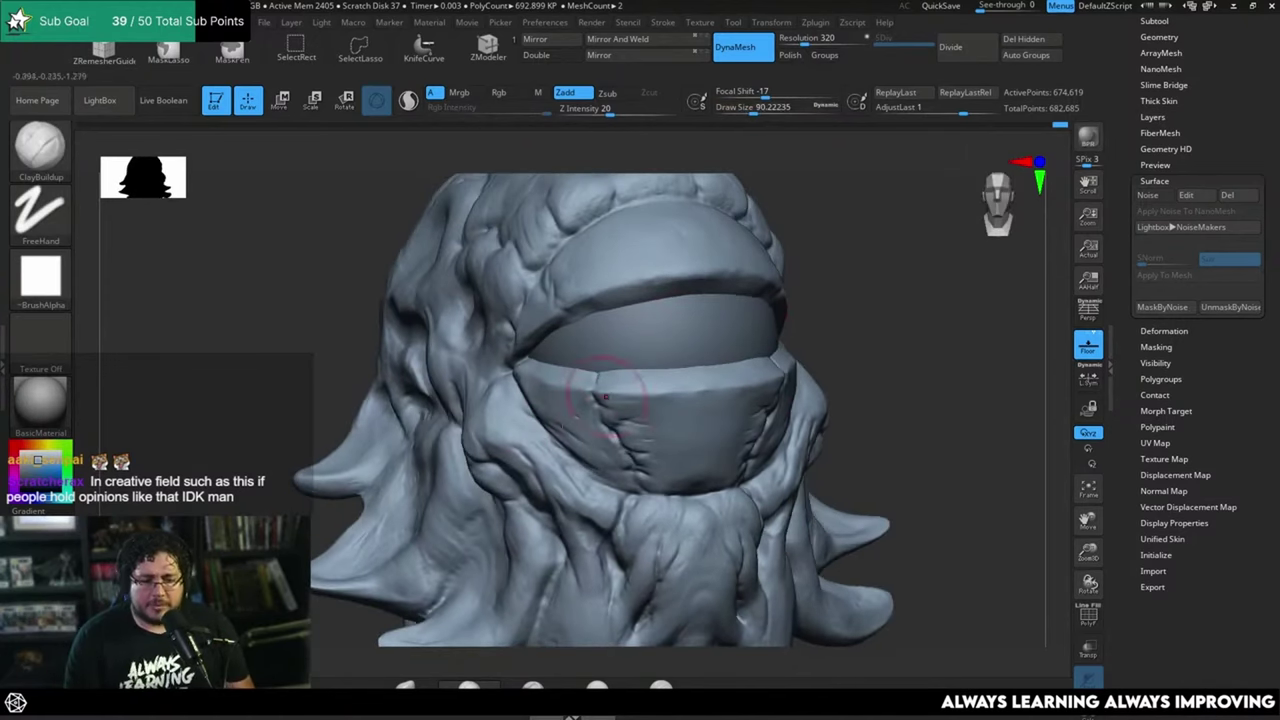
left_click_drag(372, 387, 463, 371)
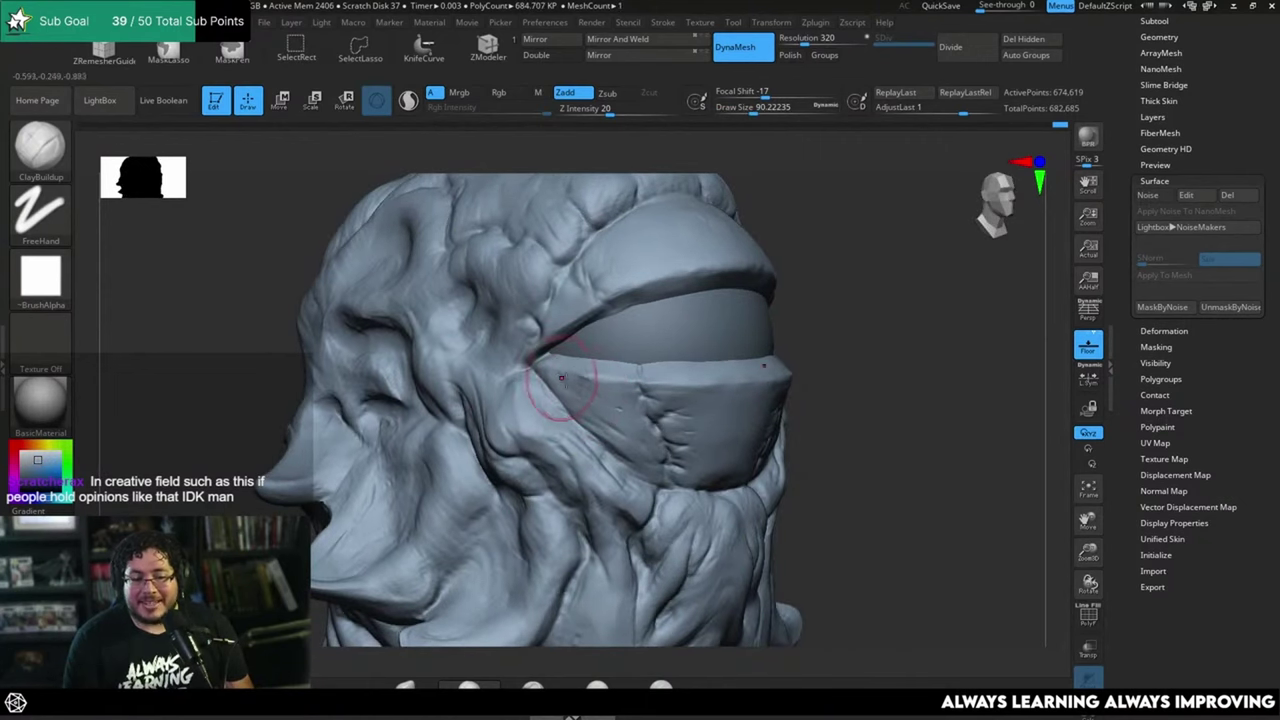
key("space")
left_click_drag(562, 378, 554, 376)
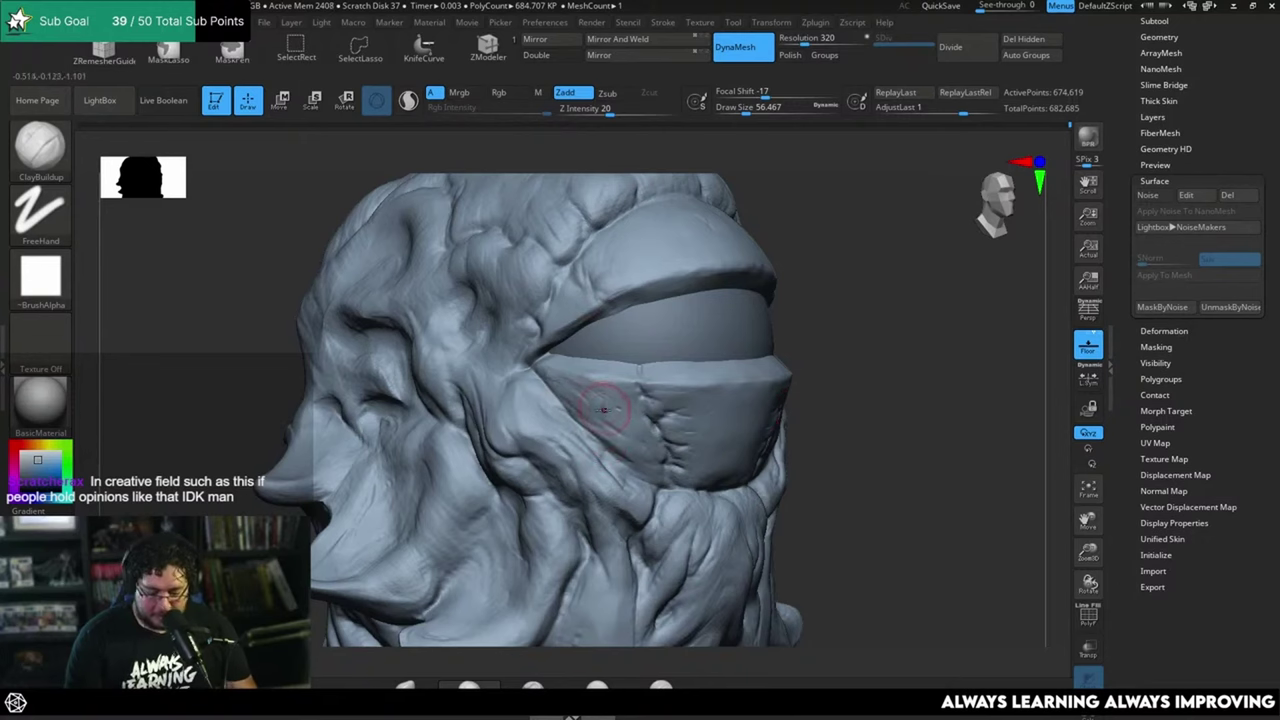
Step: Flatten the lower eyelid surface and its rim with TrimDynamic at a draw size of about 65
key("b")
key("t")
key("d")
key("space")
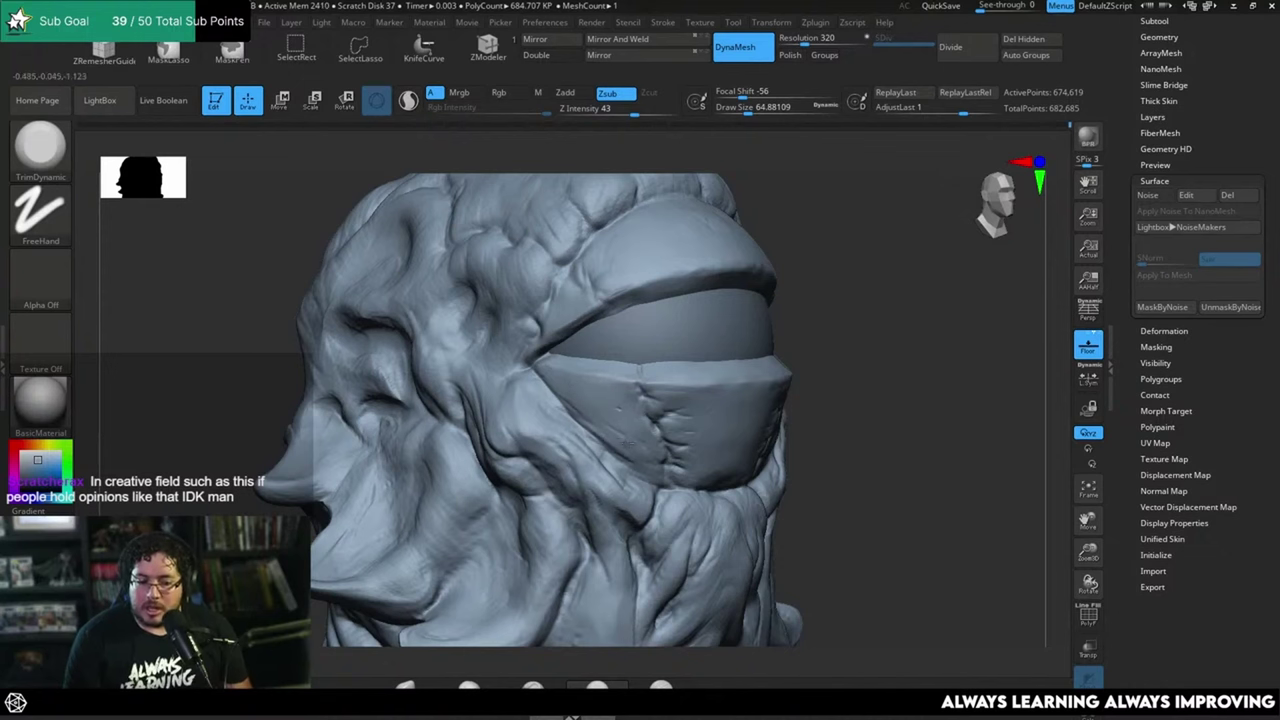
left_click_drag(866, 383, 701, 390)
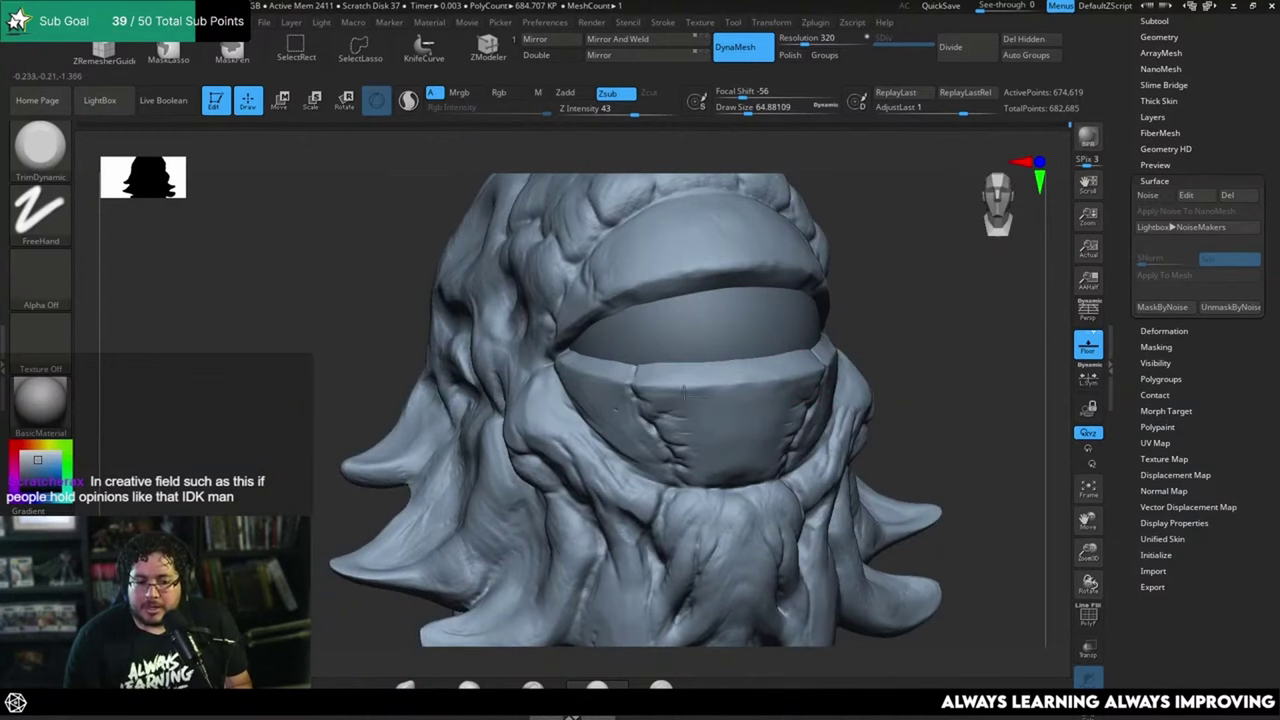
left_click_drag(906, 331, 718, 366)
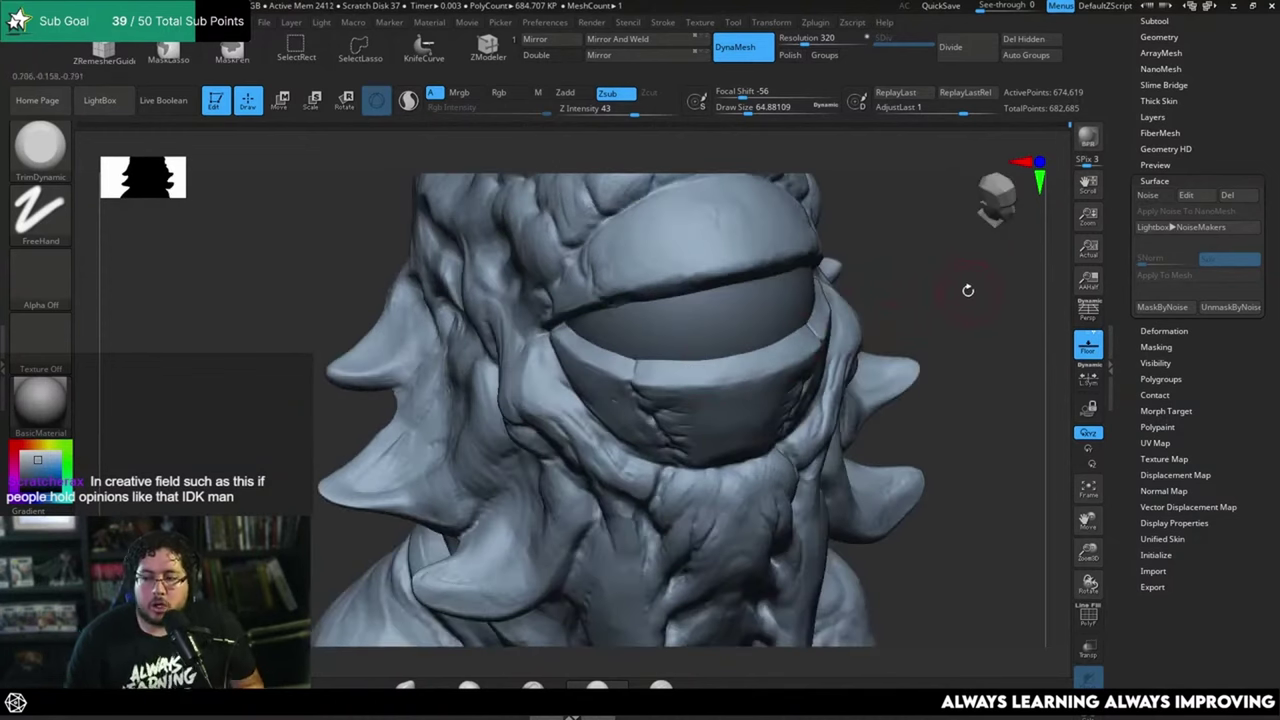
Step: Flatten the brow and forehead planes above the eye with TrimDynamic at a draw size of about 177
mouse_move(971, 307)
left_mouse_down()
mouse_move(940, 291)
mouse_move(870, 341)
left_mouse_up()
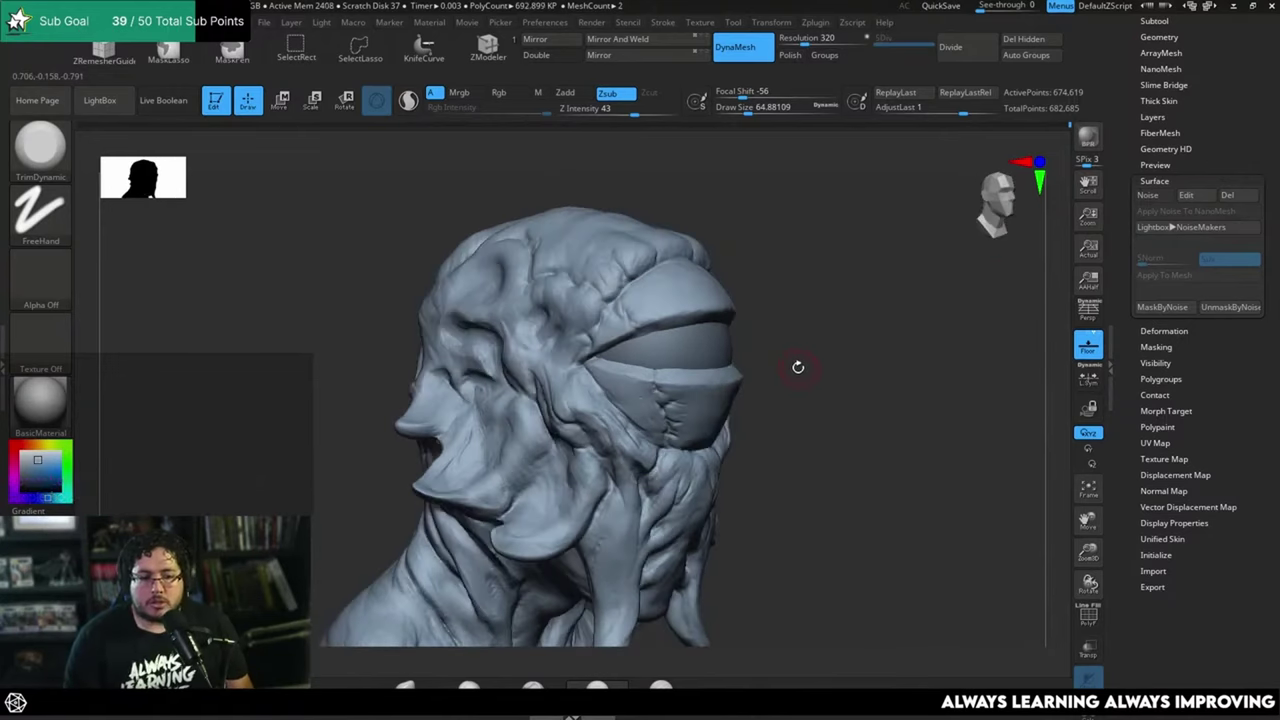
mouse_move(872, 342)
left_mouse_down()
mouse_move(893, 292)
mouse_move(880, 271)
mouse_move(781, 325)
mouse_move(790, 330)
left_mouse_up()
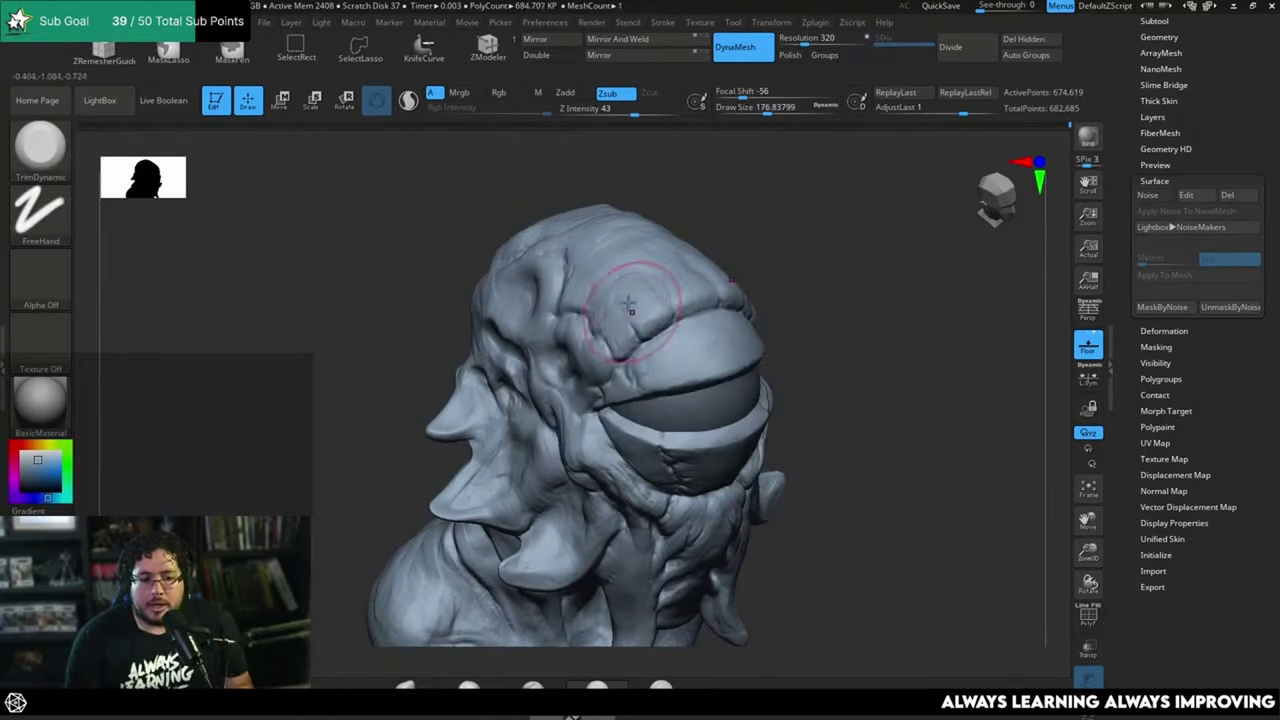
mouse_move(671, 297)
right_mouse_down()
mouse_move(771, 251)
mouse_move(814, 271)
mouse_move(757, 300)
right_mouse_up()
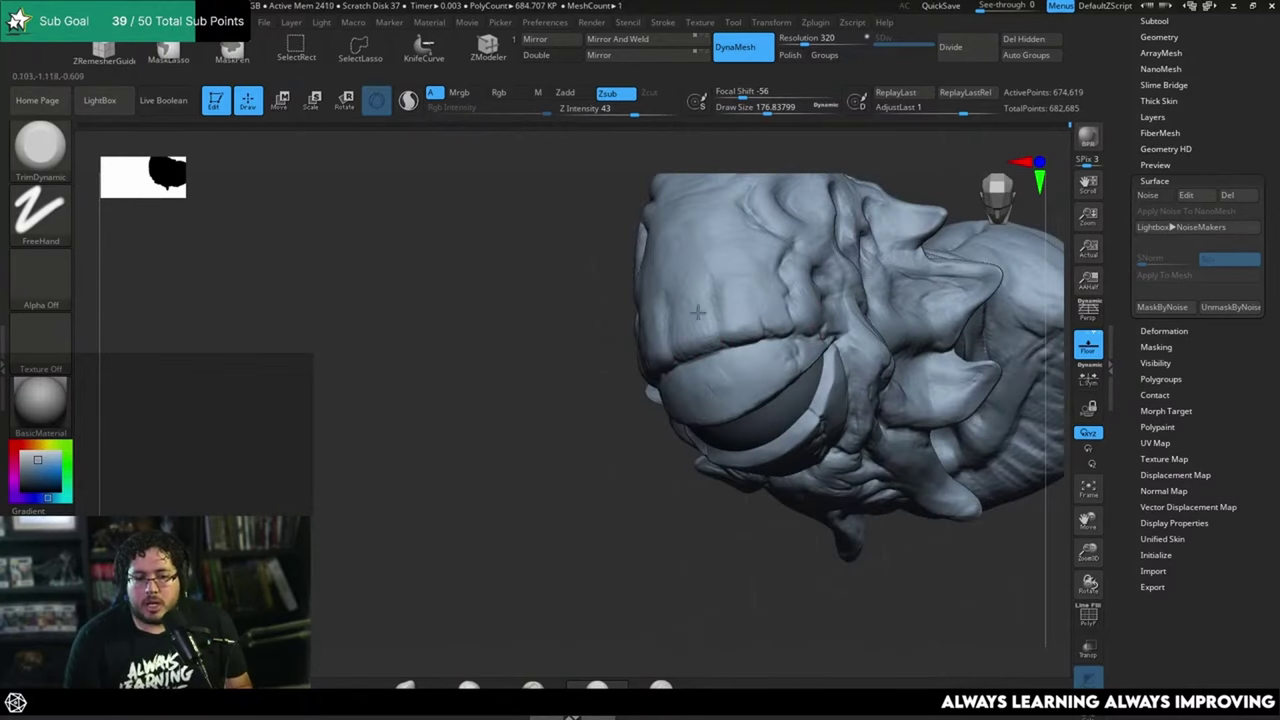
right_click_drag(698, 312, 648, 338)
mouse_move(750, 232)
right_mouse_down()
mouse_move(752, 342)
mouse_move(851, 286)
mouse_move(871, 372)
mouse_move(840, 292)
right_mouse_up()
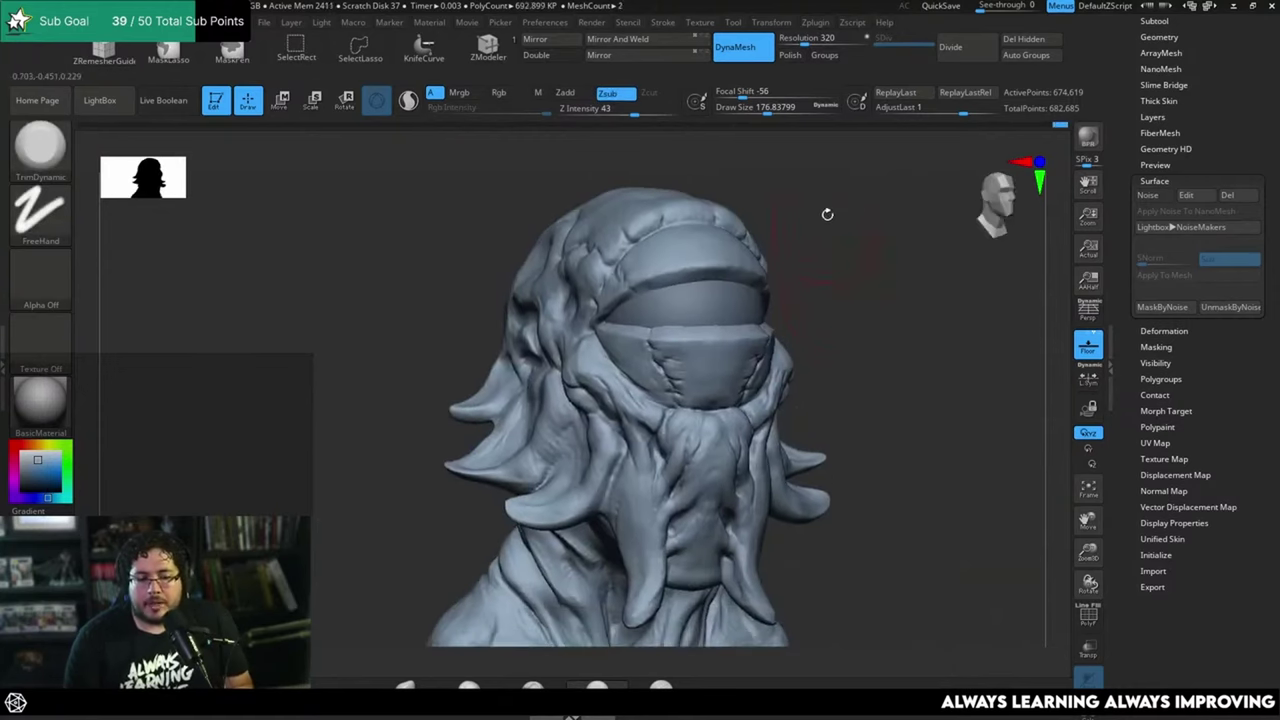
mouse_move(827, 214)
right_mouse_down()
mouse_move(855, 326)
mouse_move(849, 248)
mouse_move(840, 262)
right_mouse_up()
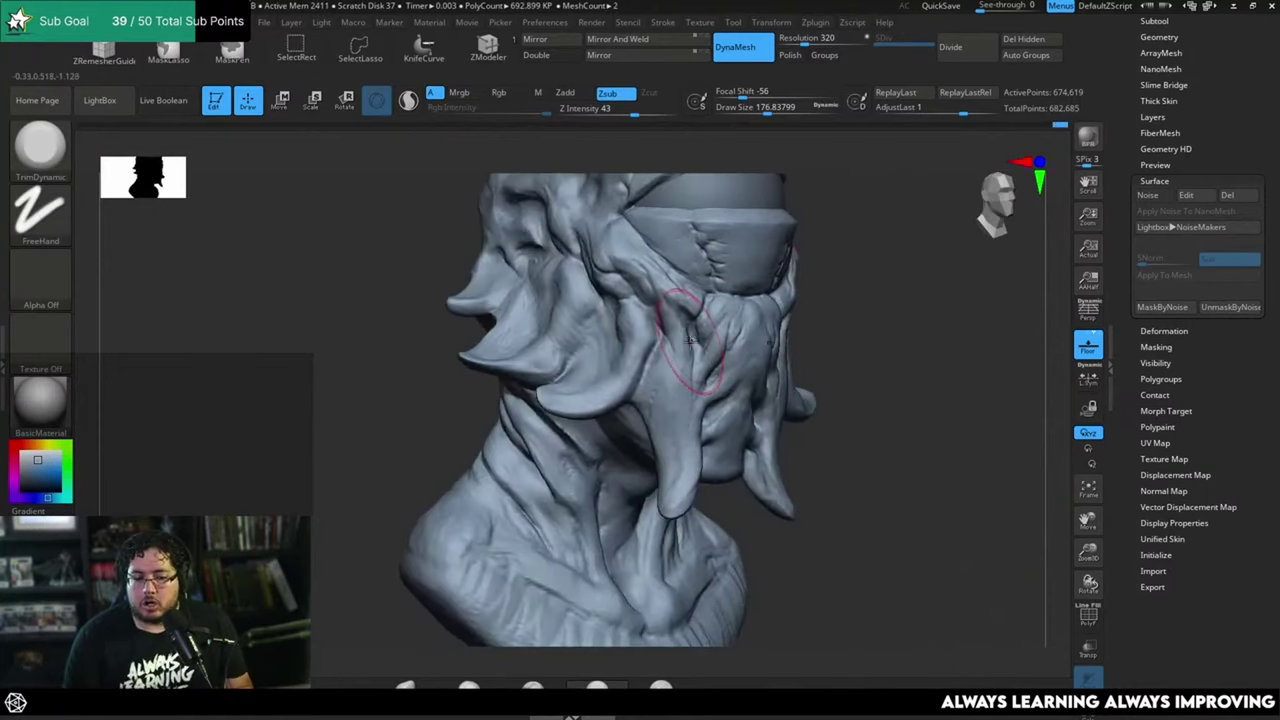
Step: Carve creases between the cheek folds beside the snout with DamStandard at a draw size of about 59
key("b")
key("d")
key("s")
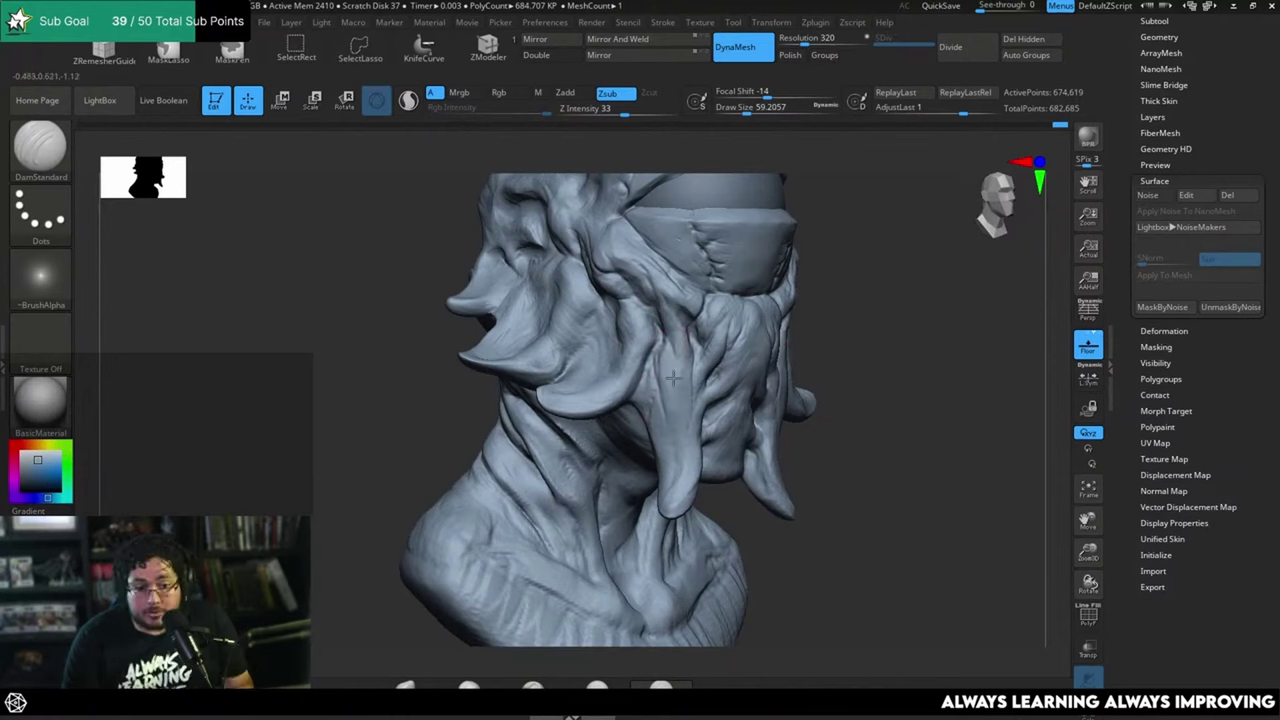
mouse_move(1040, 305)
left_mouse_down()
mouse_move(1006, 314)
mouse_move(963, 399)
mouse_move(766, 331)
left_mouse_up()
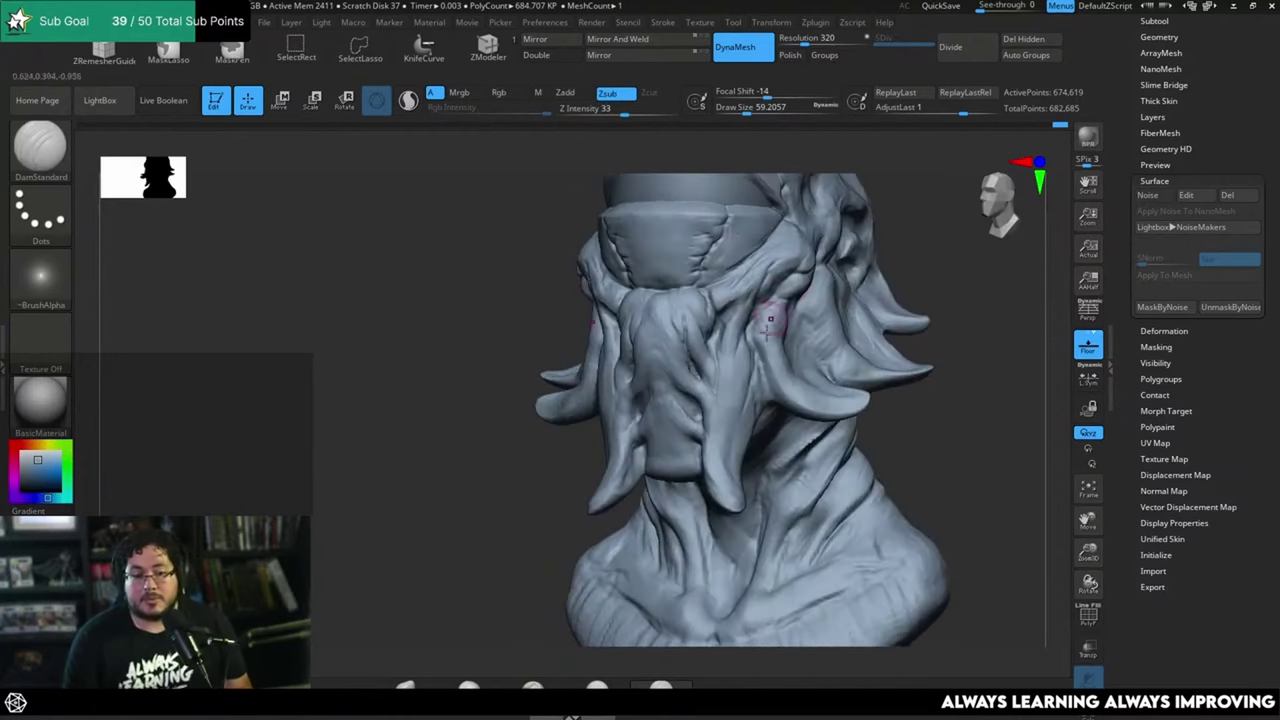
Step: Build up the cheek folds between the snout and the side horns with ClayBuildup at a draw size of about 49
key("b")
key("c")
key("b")
key("space")
key("space")
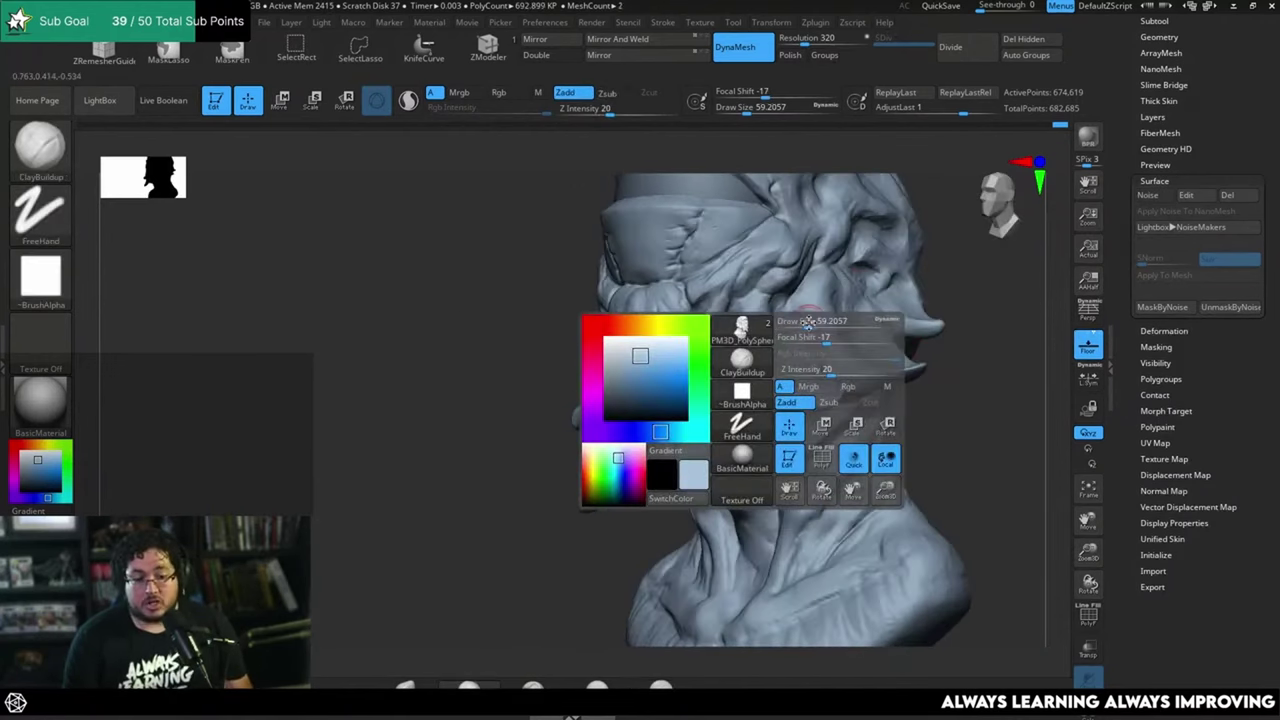
key("space")
left_click_drag(799, 324, 793, 324)
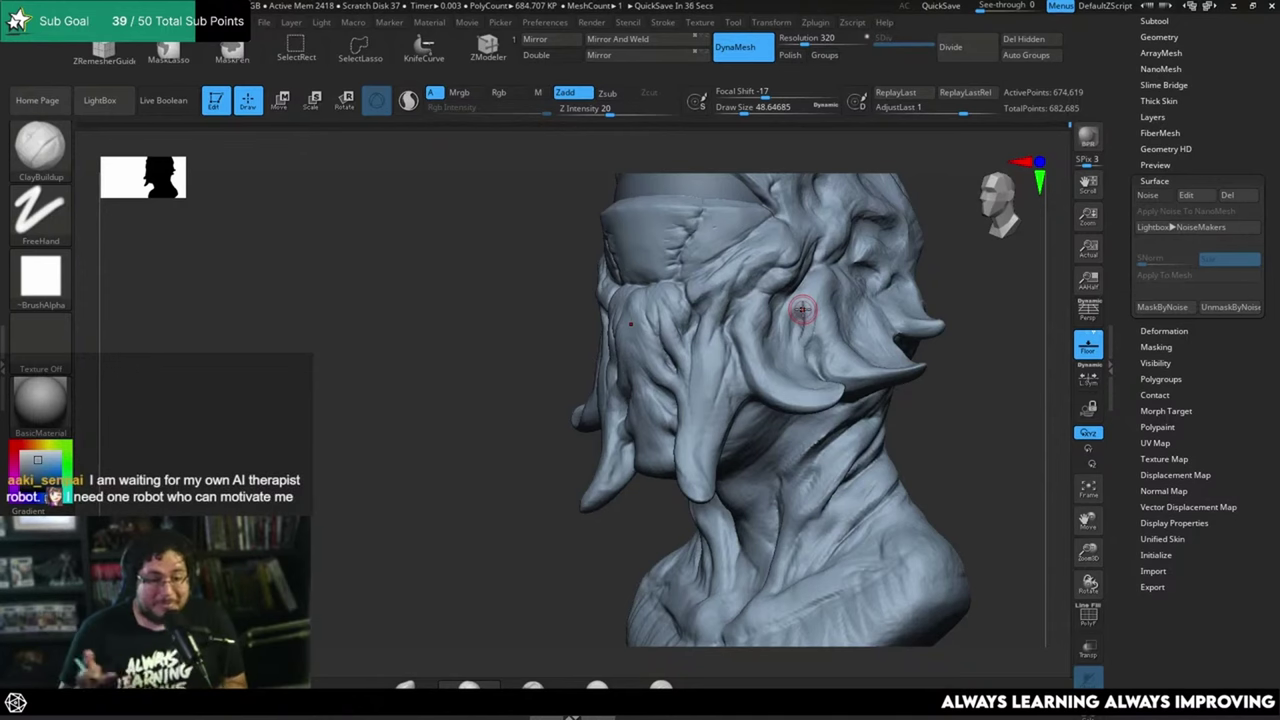
left_click_drag(969, 294, 948, 317)
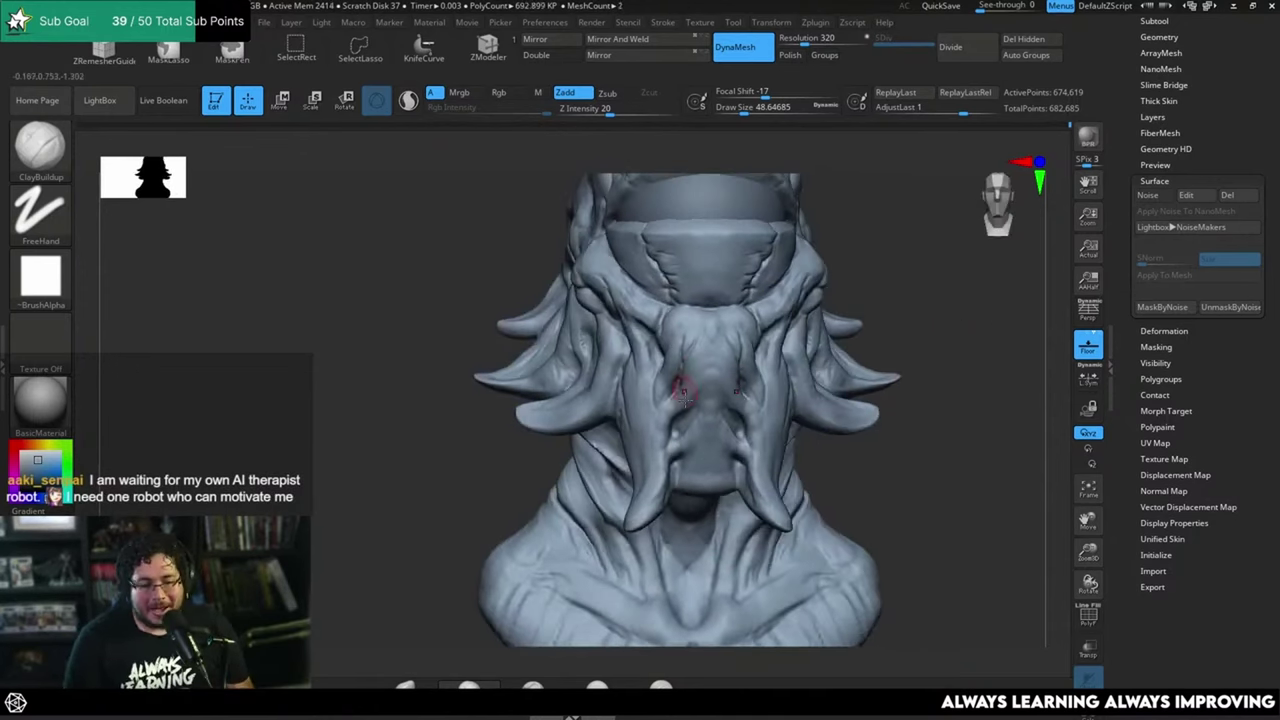
Step: Carve creases around the nostrils and lower snout with DamStandard at a draw size of about 46
key("b")
key("d")
key("s")
left_click_drag(926, 312, 920, 264, "alt")
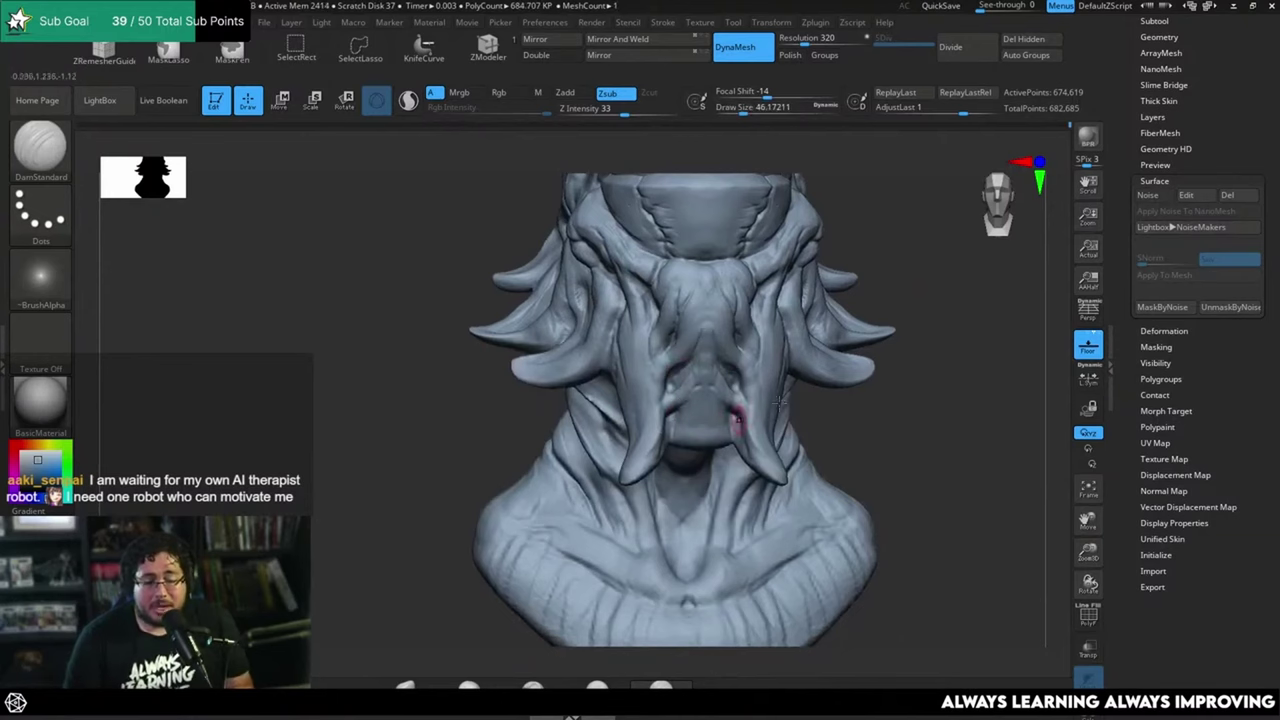
right_click_drag(739, 423, 840, 350)
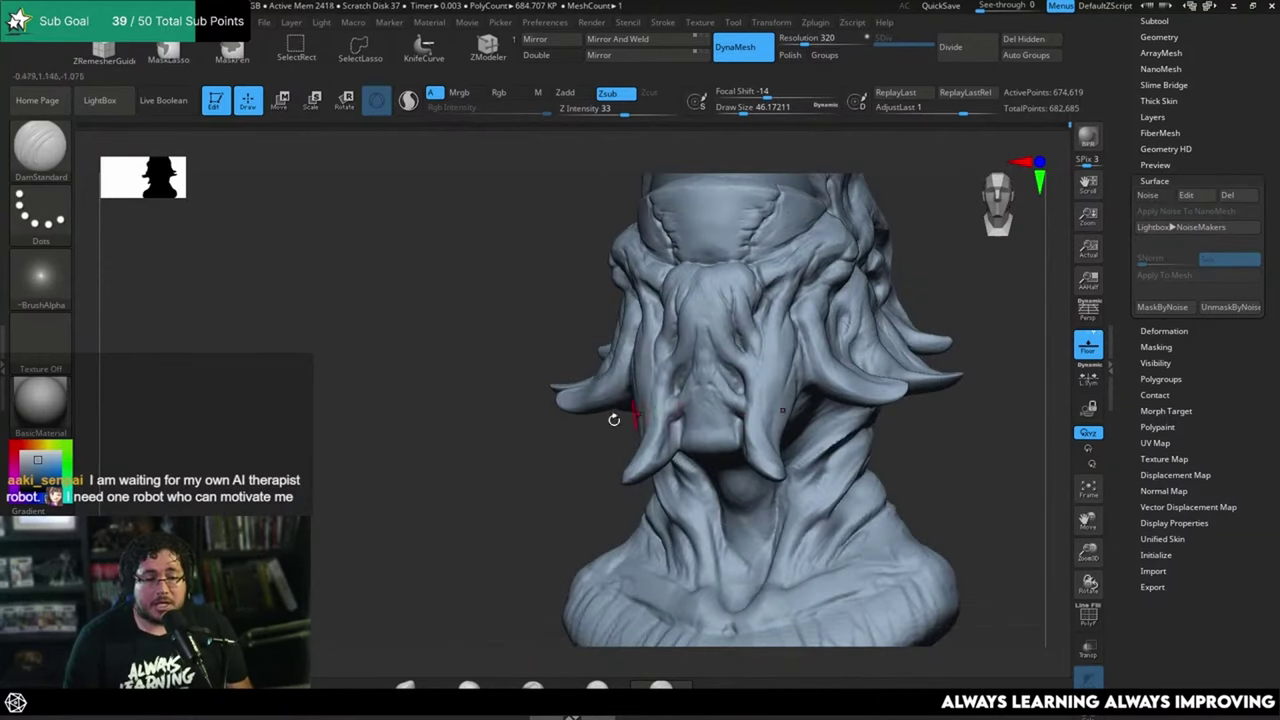
right_click_drag(609, 417, 777, 423)
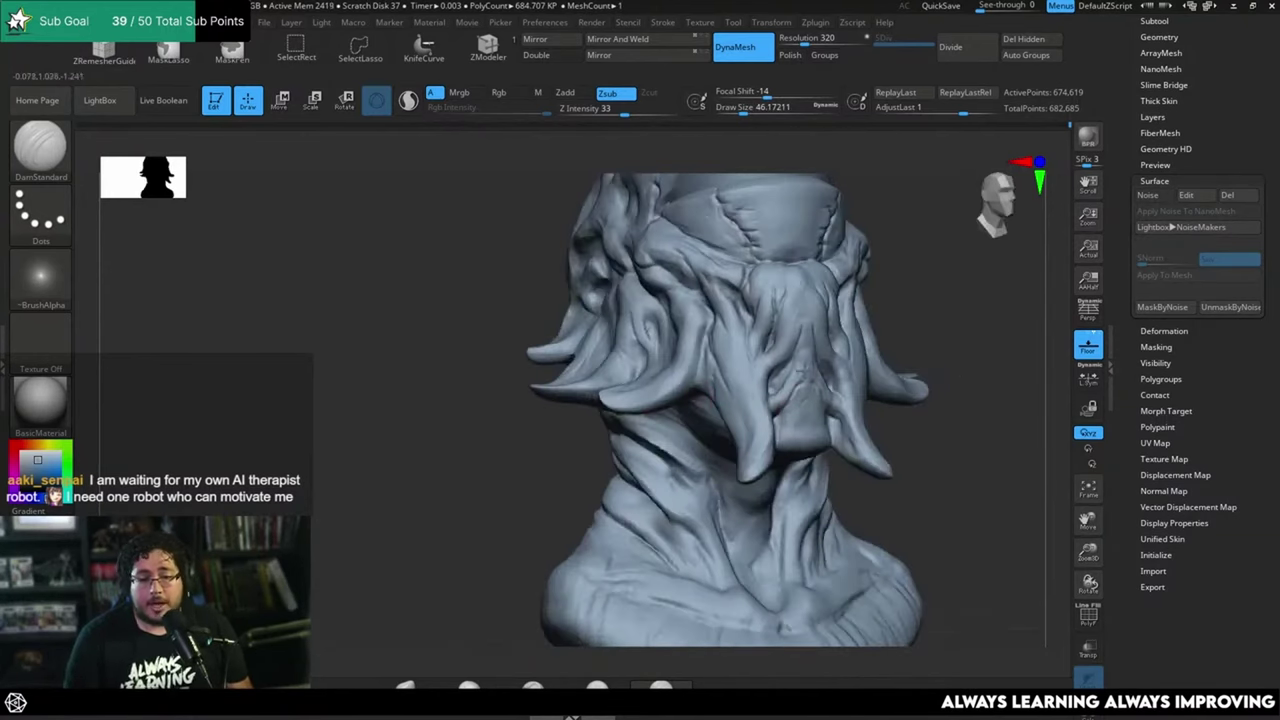
right_click_drag(909, 367, 790, 340)
Step: Flatten the front planes of the snout with TrimDynamic at a draw size of about 77
key("b")
key("t")
key("d")
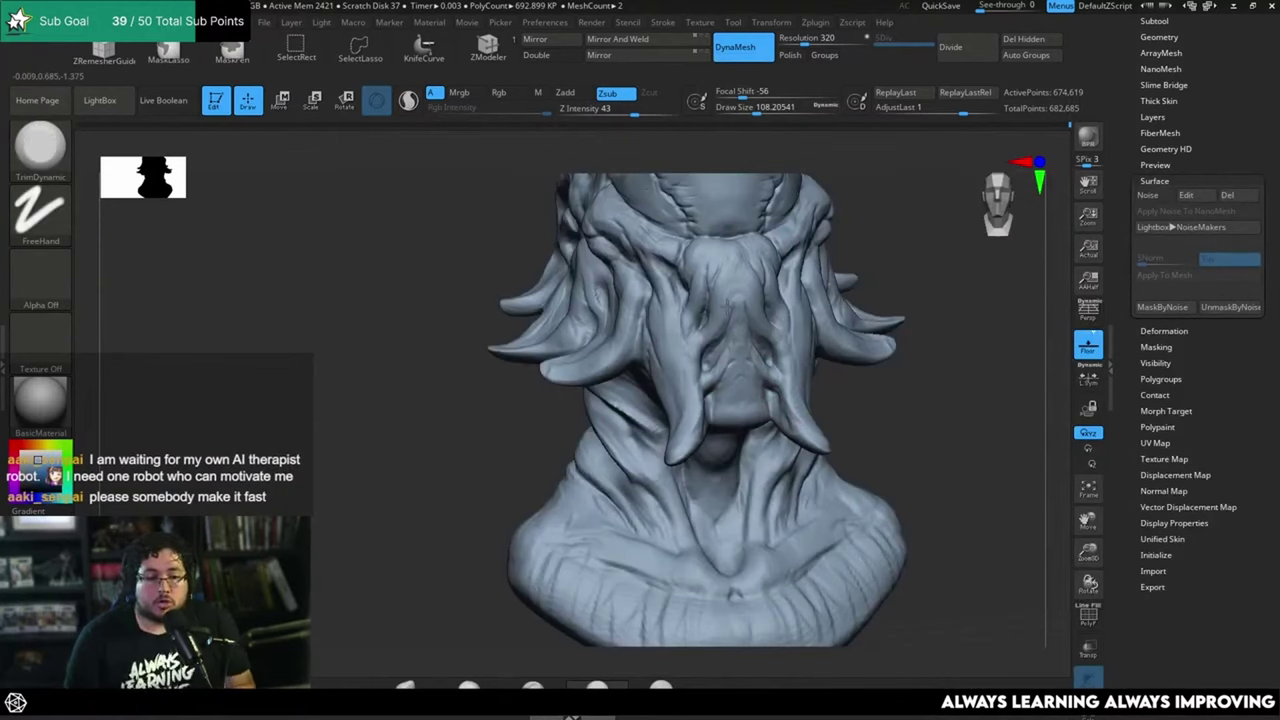
key("space")
left_click_drag(734, 306, 722, 304)
mouse_move(936, 359)
right_mouse_down("ctrl")
mouse_move(899, 391)
mouse_move(967, 444)
right_mouse_up("ctrl")
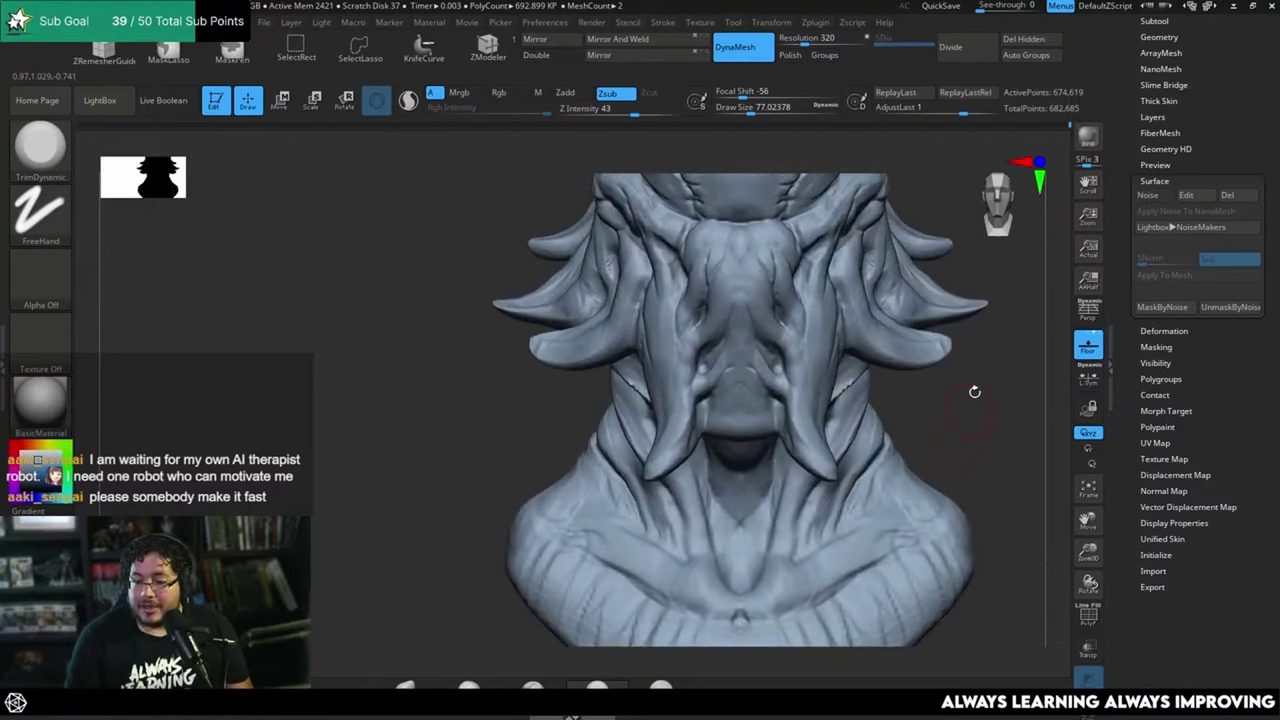
left_click_drag(994, 426, 739, 318)
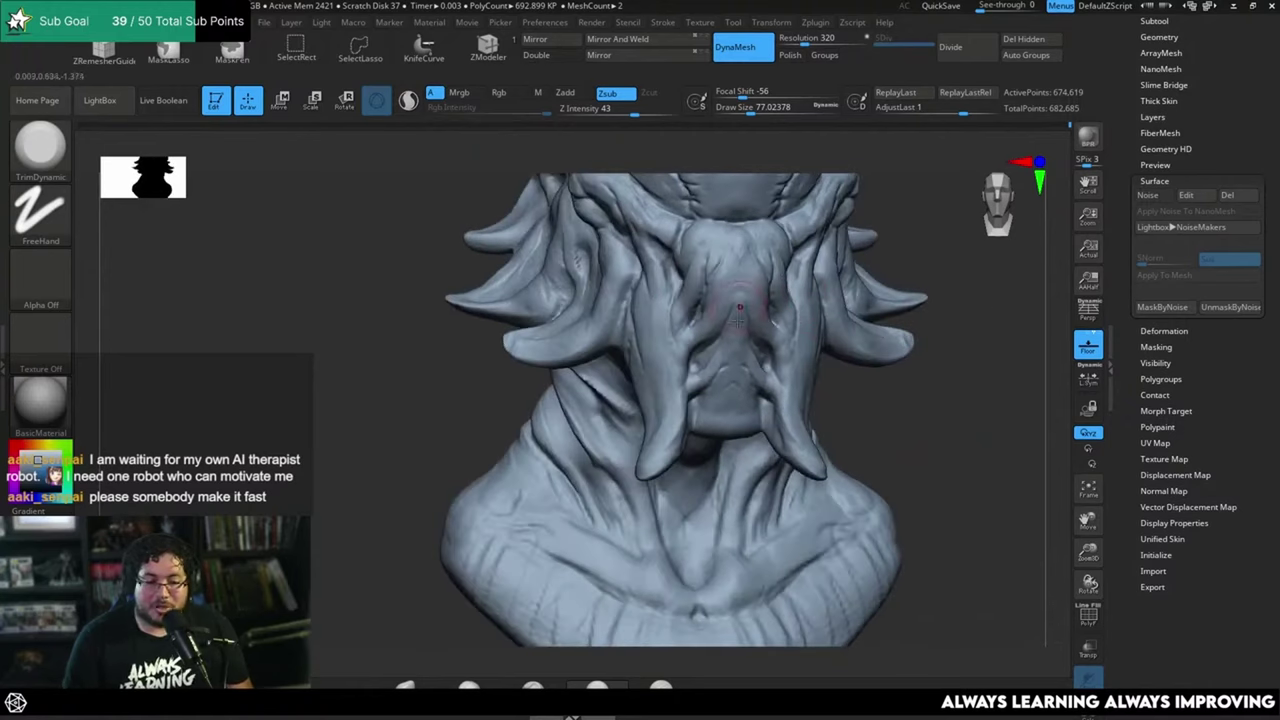
Step: Build up the bridge of the snout with ClayBuildup at a draw size of about 87, and reduce the draw size to about 65
key("b")
key("c")
key("b")
key("space")
left_click_drag(728, 396, 731, 396)
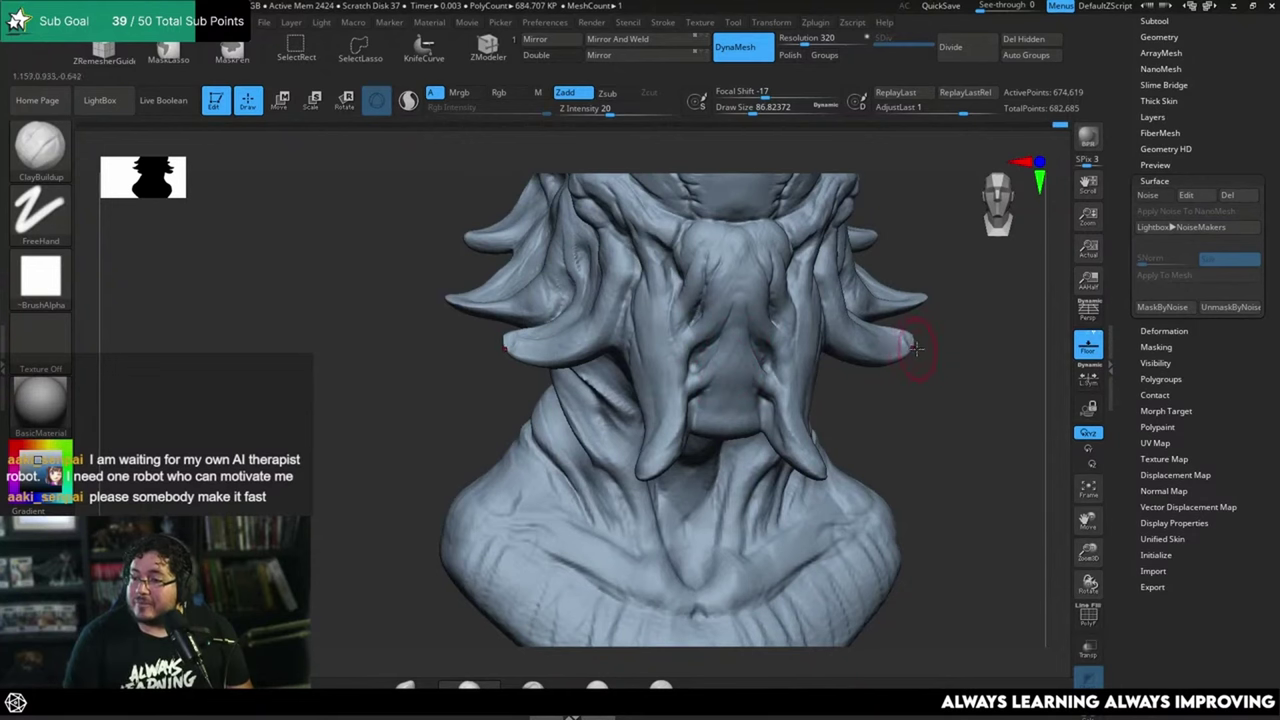
mouse_move(926, 345)
left_mouse_down("alt")
mouse_move(906, 434)
mouse_move(760, 446)
mouse_move(914, 458)
mouse_move(911, 446)
left_mouse_up("alt")
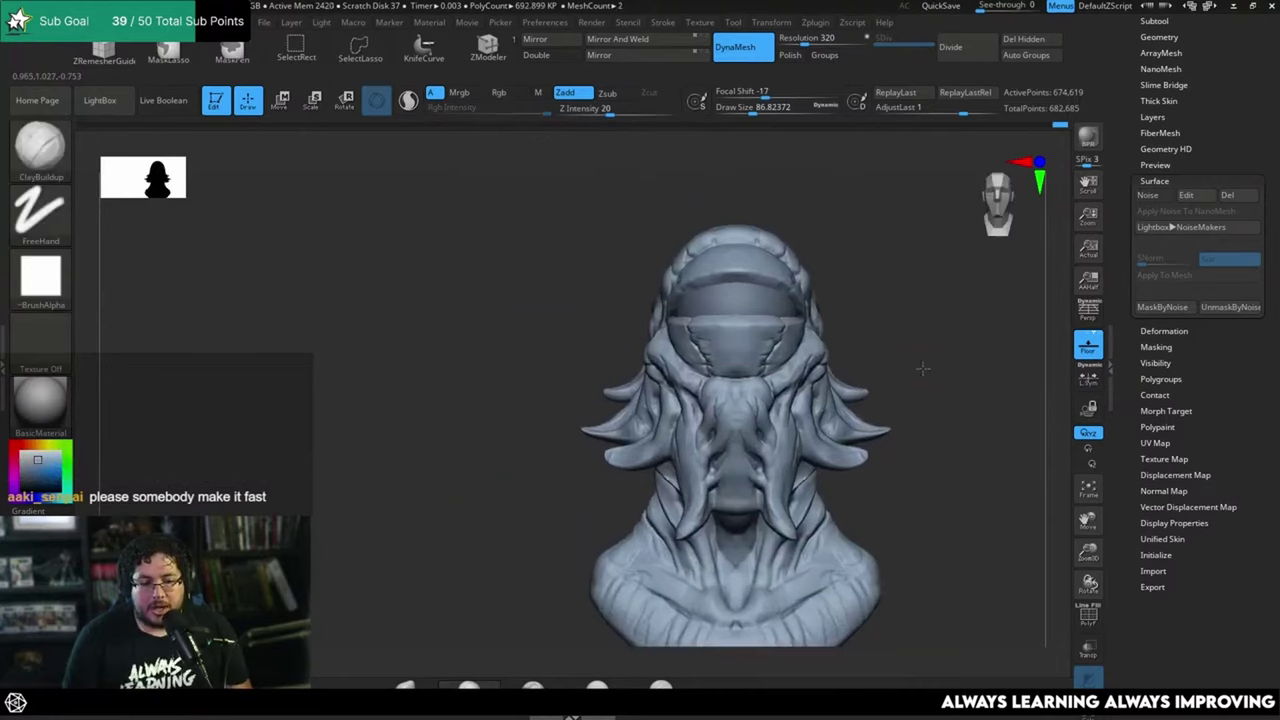
left_click_drag(923, 370, 920, 371, "alt")
key("space")
left_click_drag(714, 352, 705, 352)
Step: Switch to the browser and go back through the image searches to the weird animals results to examine the blue sea creature
key("alt+Tab")
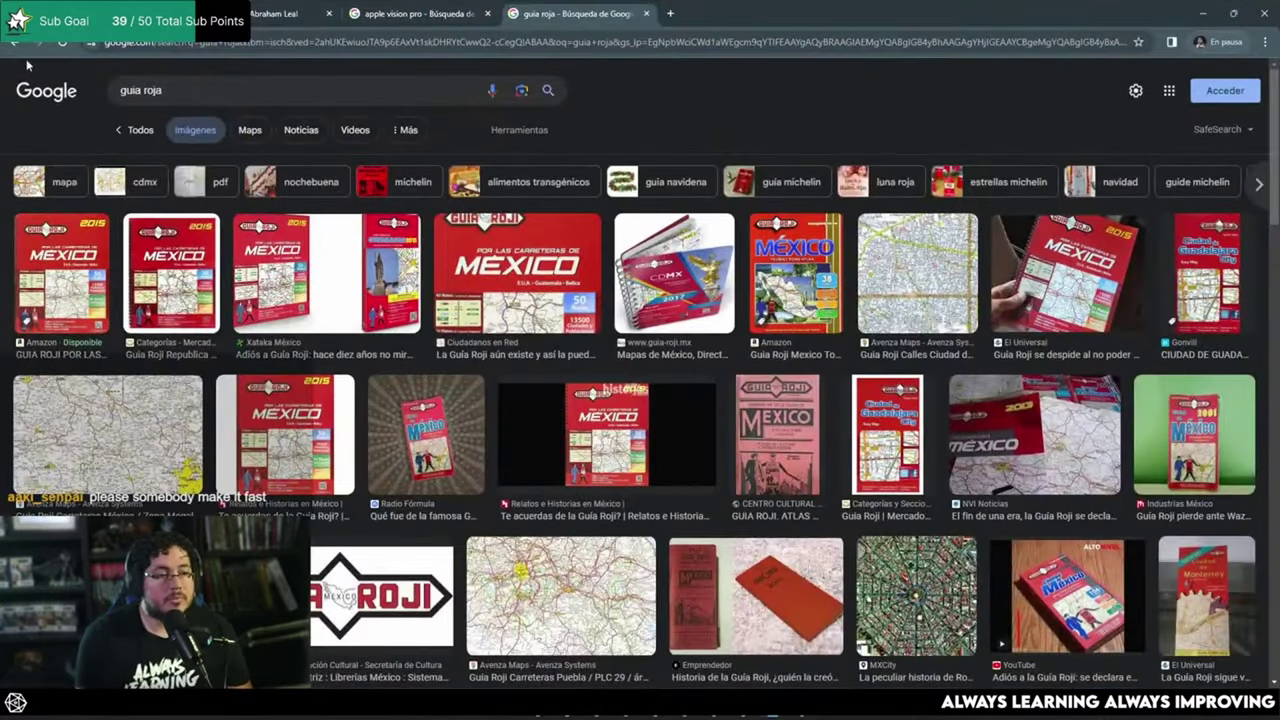
left_click(13, 42)
left_click(425, 14)
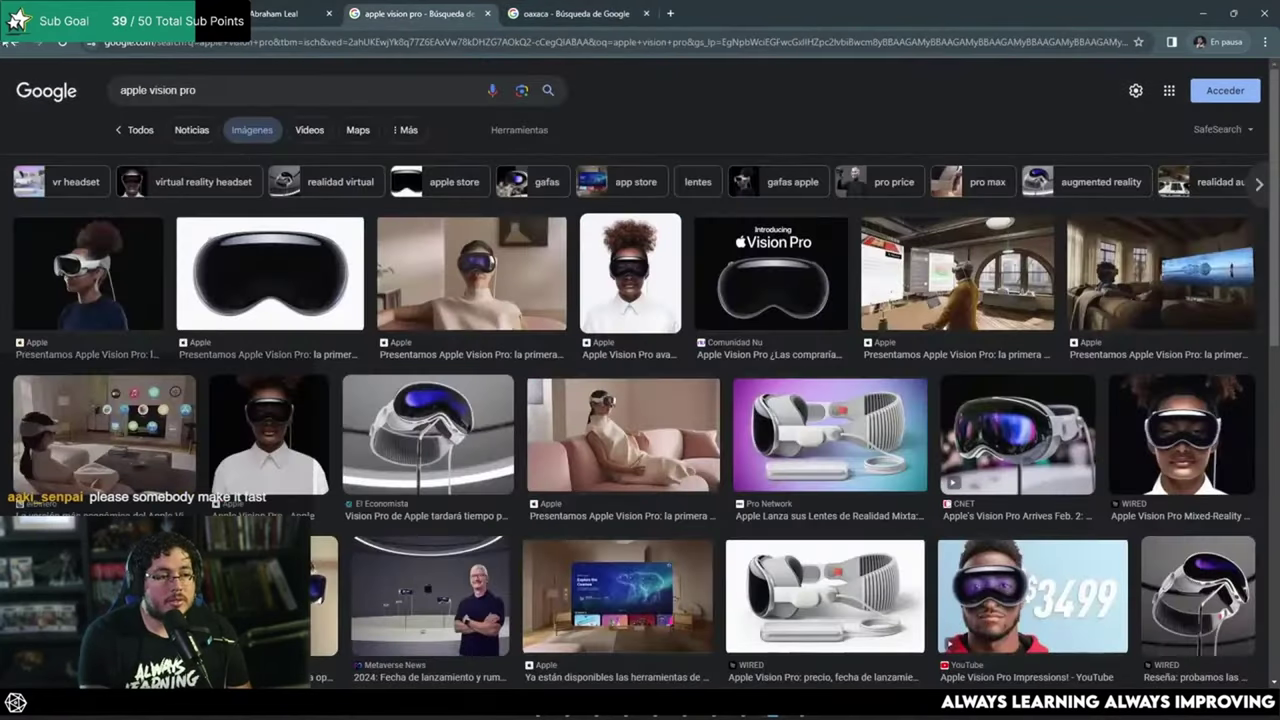
left_click(12, 42)
scroll(912, 300, "up", 2)
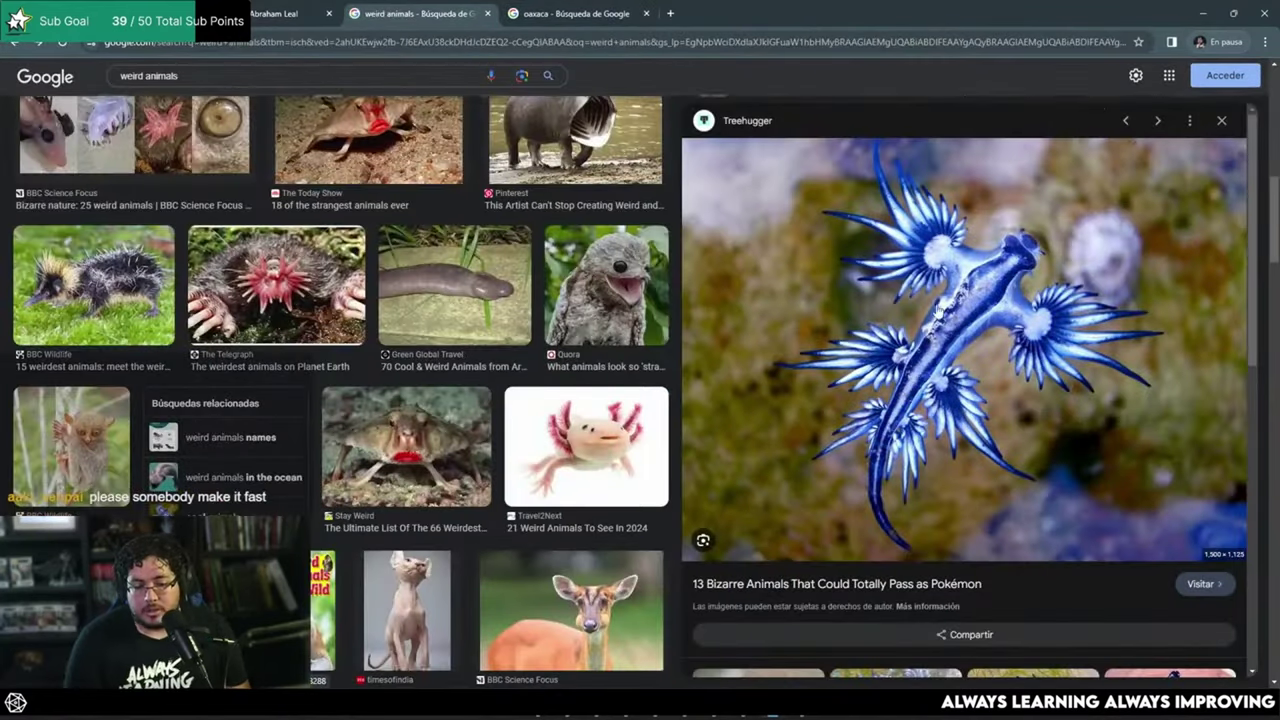
Step: Return to ZBrush and build up the folds around the outer corner of the eye with ClayBuildup at a draw size of about 65
key("alt+Tab")
mouse_move(905, 345)
left_mouse_down()
mouse_move(909, 331)
mouse_move(943, 371)
mouse_move(790, 345)
left_mouse_up()
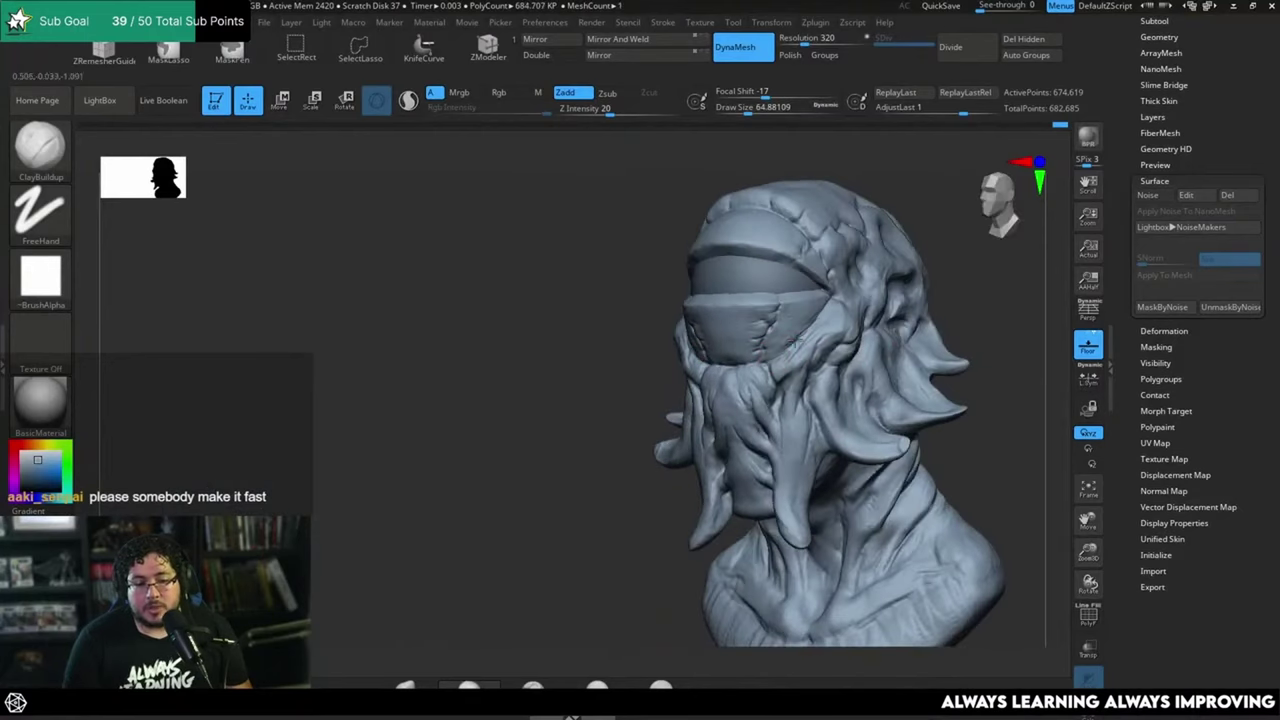
mouse_move(955, 290)
left_mouse_down("alt")
mouse_move(977, 300)
mouse_move(971, 331)
mouse_move(925, 297)
mouse_move(908, 310)
mouse_move(900, 297)
mouse_move(900, 371)
left_mouse_up("alt")
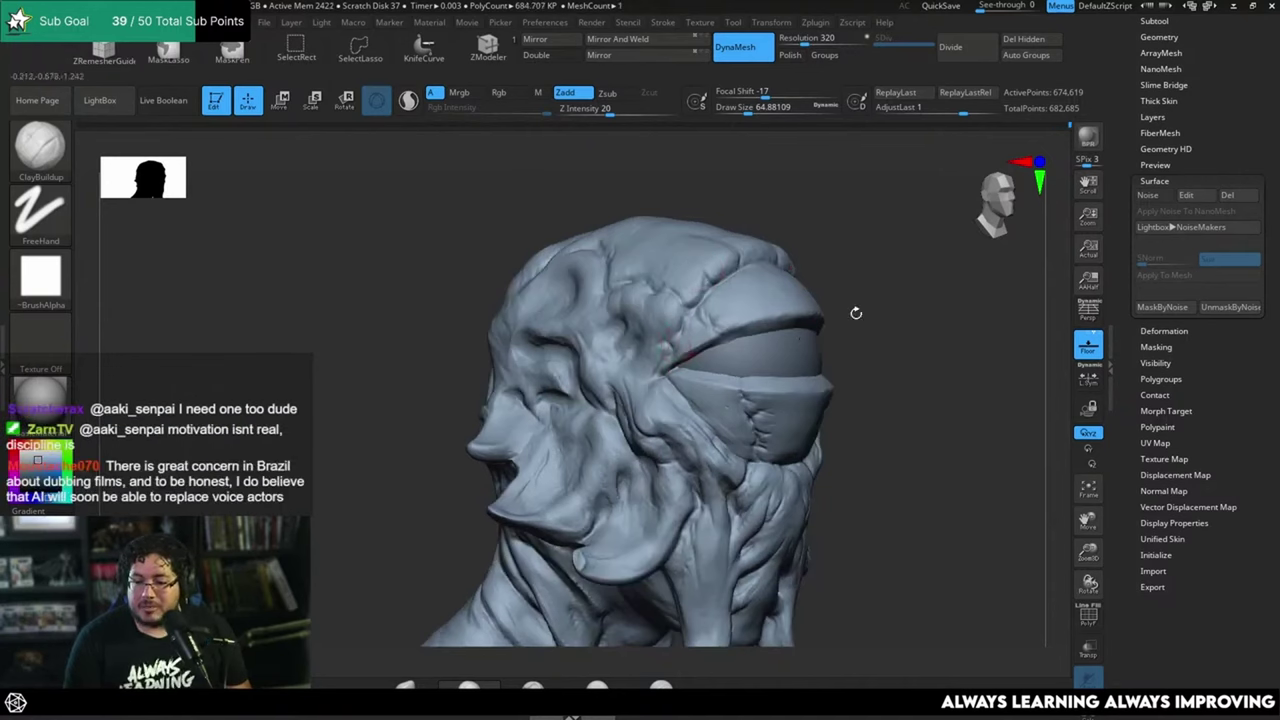
mouse_move(920, 330)
left_mouse_down()
mouse_move(913, 310)
mouse_move(905, 320)
mouse_move(927, 338)
mouse_move(929, 279)
mouse_move(766, 251)
mouse_move(771, 268)
left_mouse_up()
Step: Add volume to the cheek and temple folds behind the eye with ClayBuildup at a draw size of about 87
key("space")
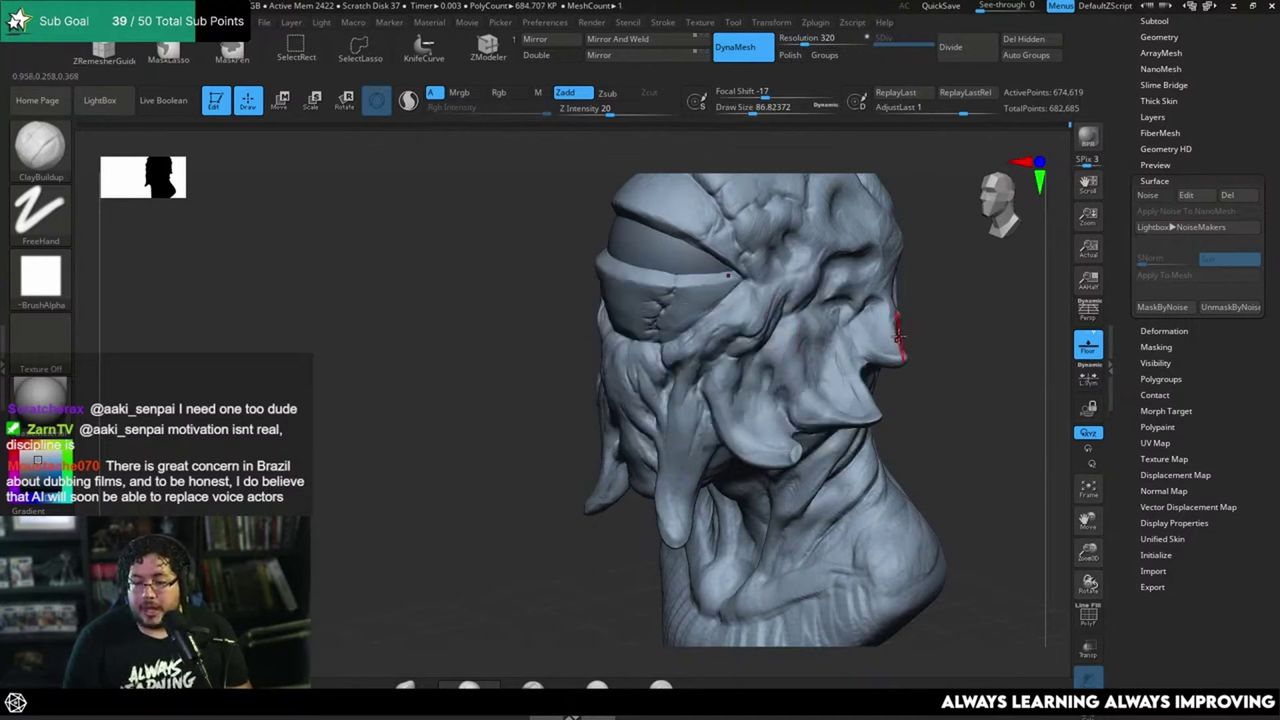
left_click_drag(931, 326, 897, 380)
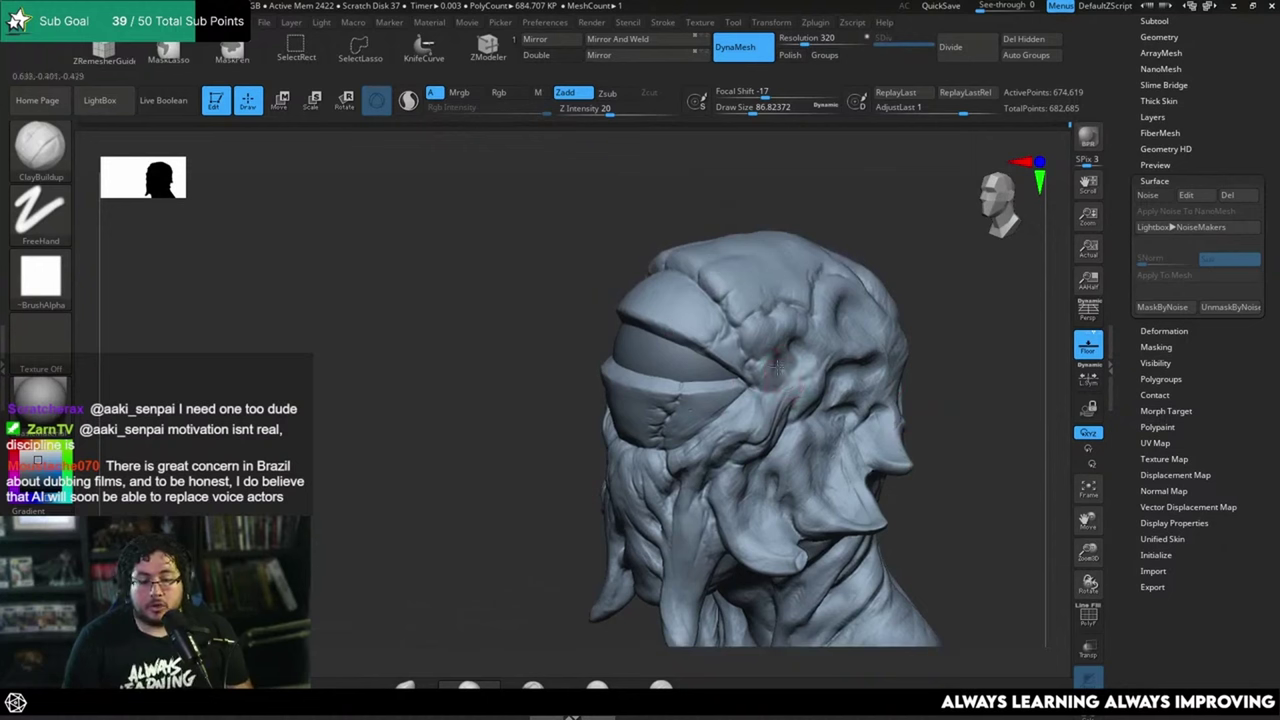
left_click_drag(946, 288, 890, 370)
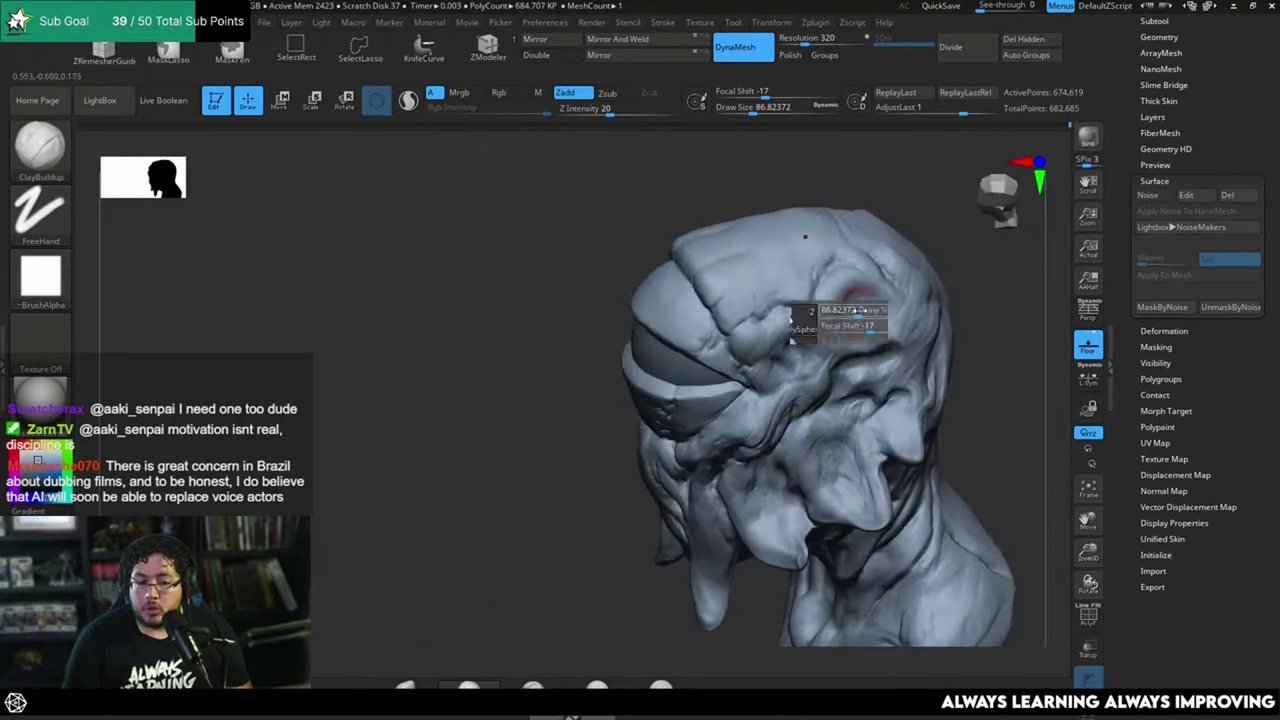
Step: Build up the ridges around the hollows on the side of the skull with ClayBuildup at a draw size of about 90
mouse_move(860, 312)
left_mouse_down()
mouse_move(848, 296)
mouse_move(860, 288)
left_mouse_up()
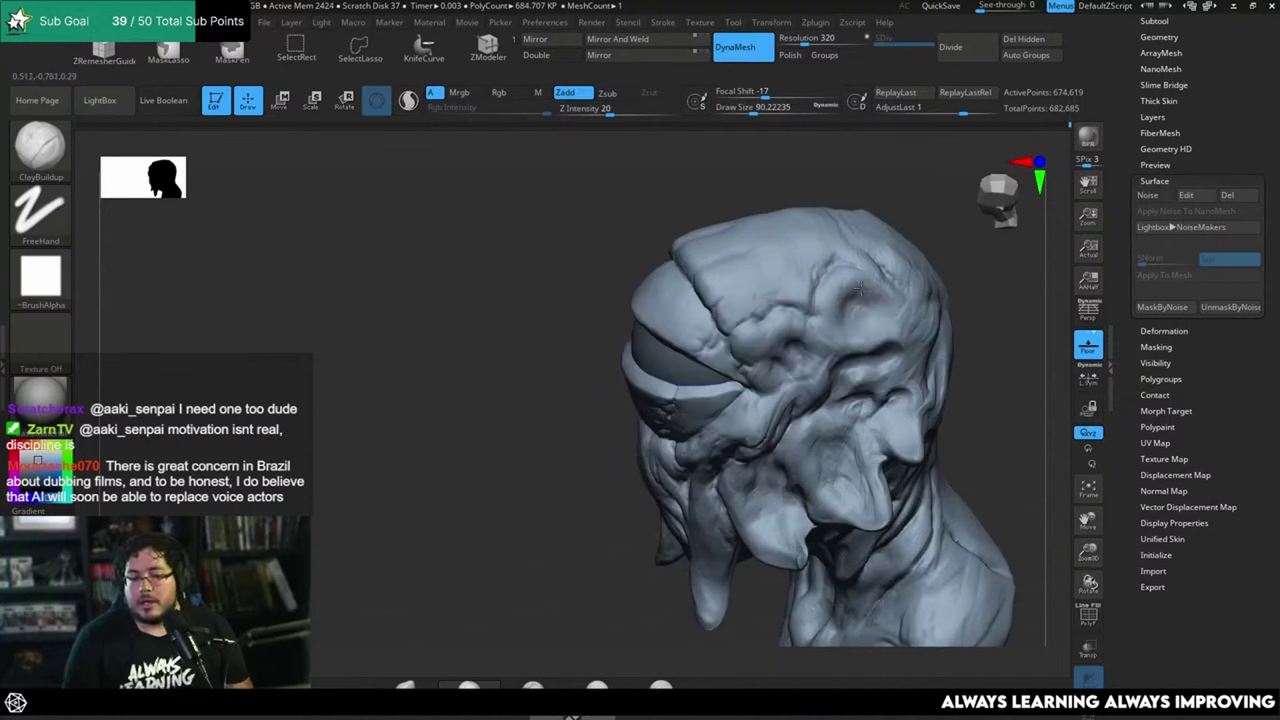
right_click_drag(880, 305, 892, 312)
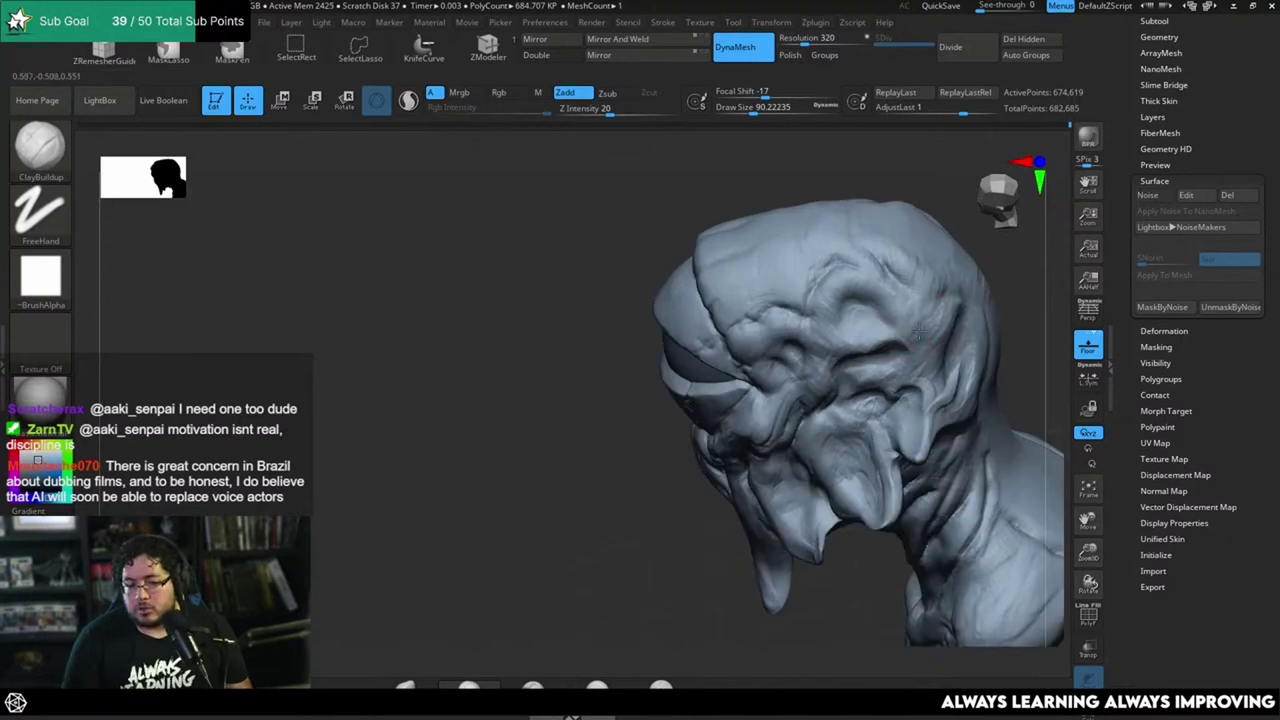
right_click_drag(1003, 325, 870, 285)
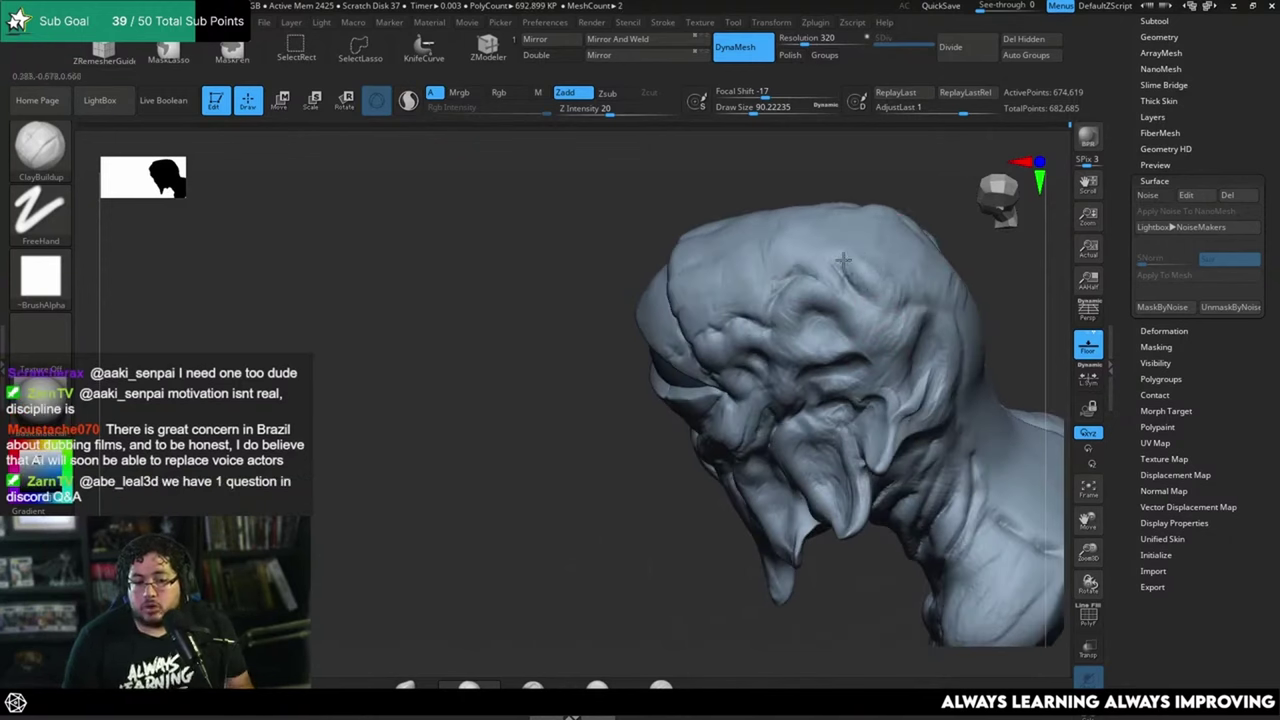
right_click_drag(886, 224, 960, 222)
mouse_move(838, 344)
right_mouse_down()
mouse_move(915, 437)
mouse_move(986, 366)
mouse_move(960, 297)
right_mouse_up()
Step: Carve creases along the ridges on the side of the skull with DamStandard at a draw size of about 49
key("b")
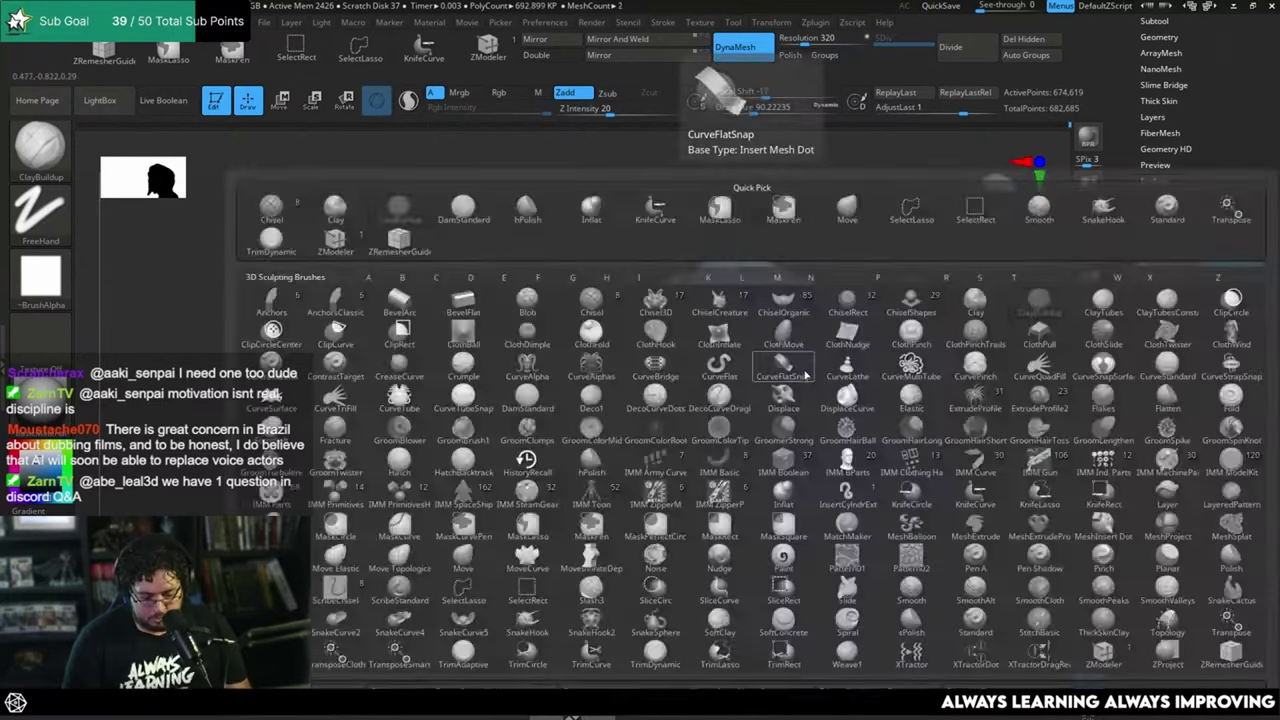
key("d")
key("s")
key("space")
left_click_drag(812, 369, 796, 369)
right_click_drag(812, 385, 785, 356)
key("space")
left_click_drag(795, 349, 775, 349)
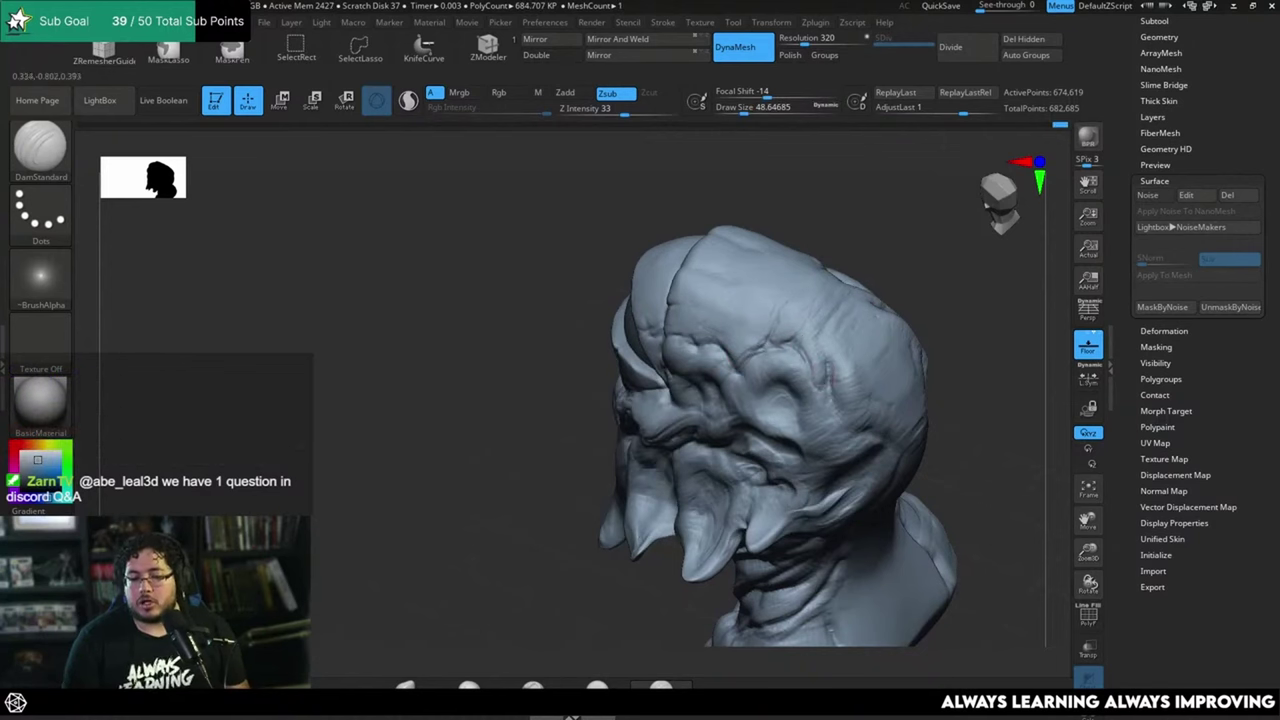
left_click_drag(955, 363, 914, 249)
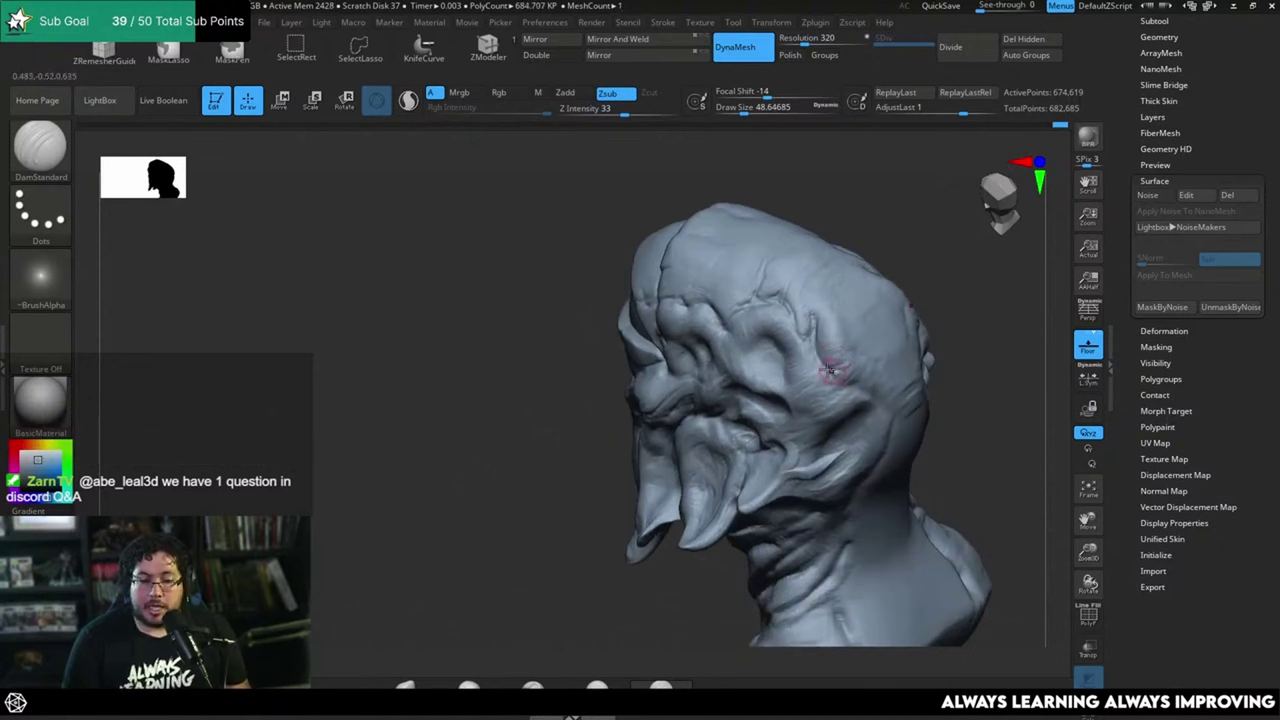
Step: Carve wrinkles around the back of the head and the upper nape with DamStandard, increasing the draw size to about 71
mouse_move(948, 352)
left_mouse_down()
mouse_move(949, 314)
mouse_move(845, 345)
left_mouse_up()
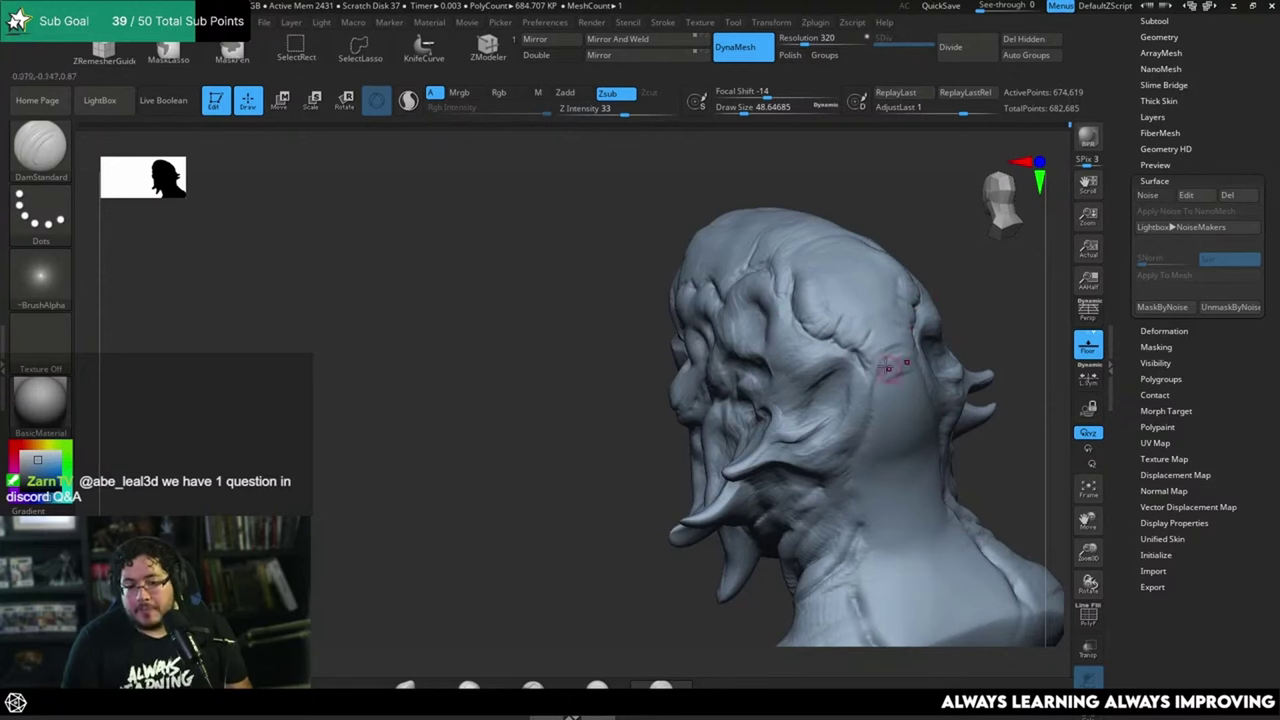
mouse_move(999, 320)
left_mouse_down("alt")
mouse_move(969, 286)
mouse_move(876, 304)
mouse_move(861, 262)
mouse_move(823, 290)
left_mouse_up("alt")
key("space")
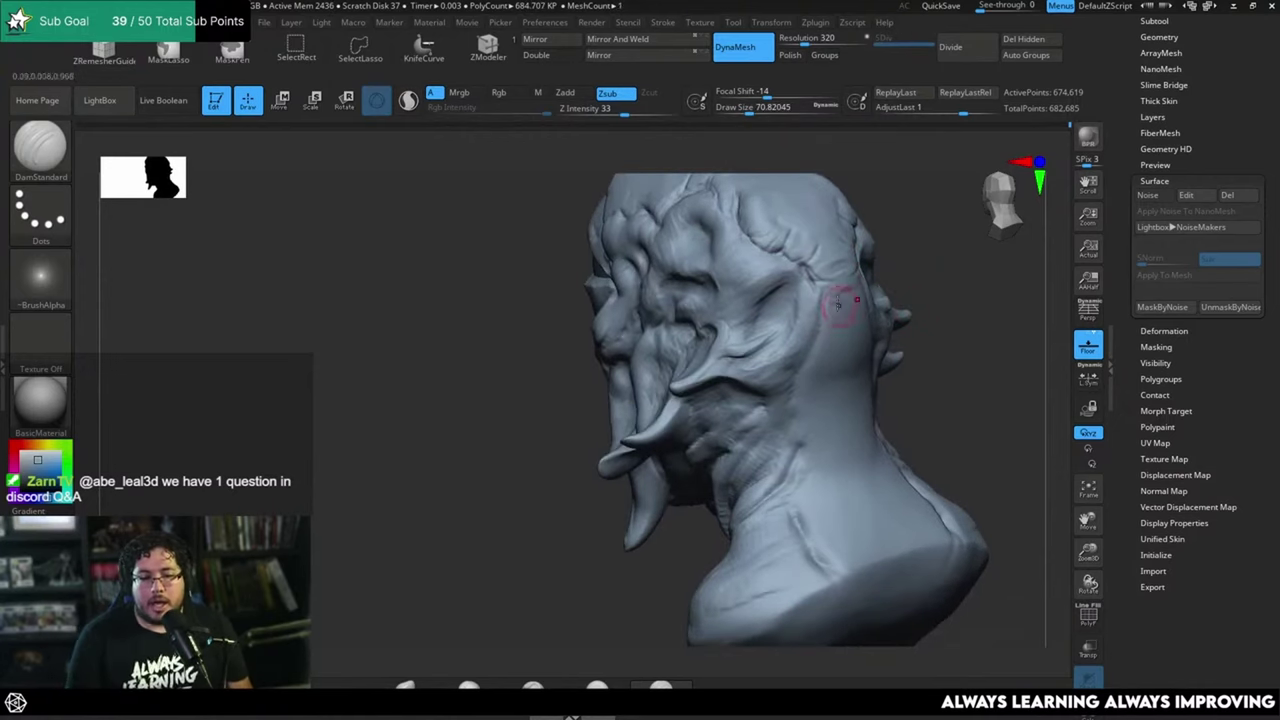
Step: Build up the smooth plate on the back of the head and nape with ClayBuildup at a draw size of about 80
key("space")
left_click_drag(838, 300, 842, 300)
key("b")
key("c")
key("b")
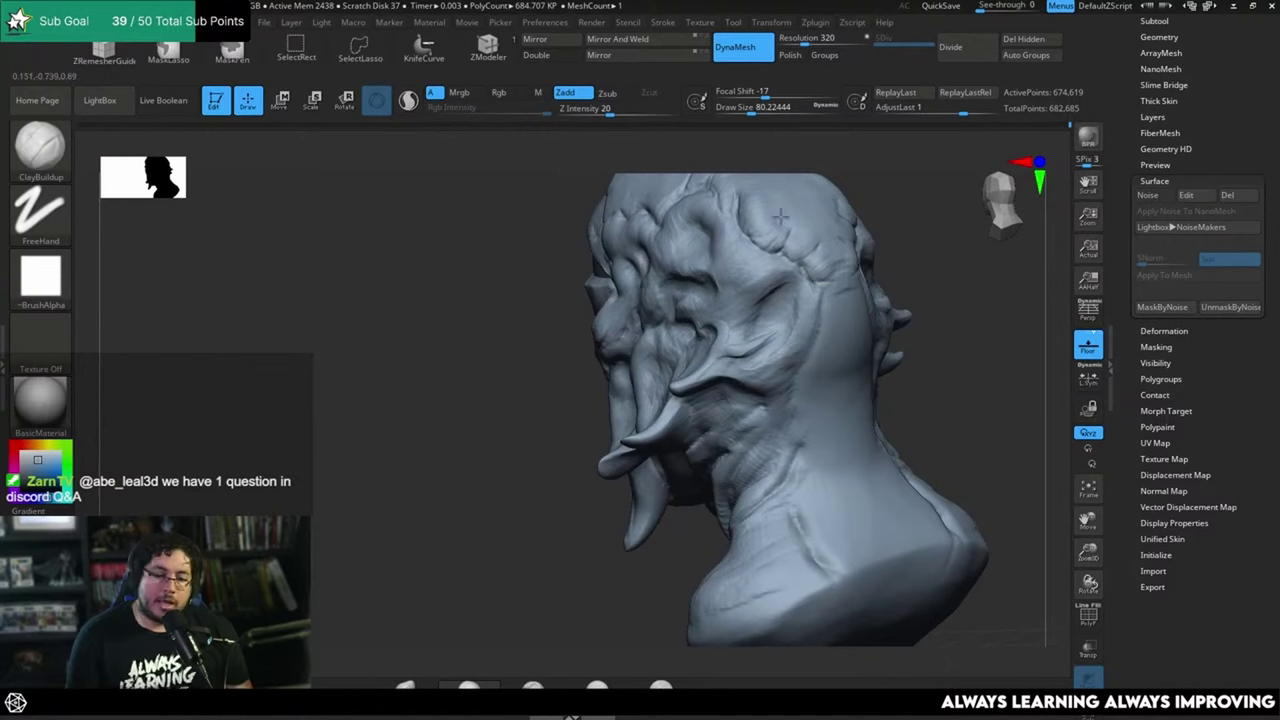
Step: Carve wrinkled creases down both sides of the nape and around the upper back plate with DamStandard at a draw size of about 62
mouse_move(926, 309)
left_mouse_down()
mouse_move(808, 220)
mouse_move(897, 259)
left_mouse_up()
key("b")
key("d")
key("s")
key("space")
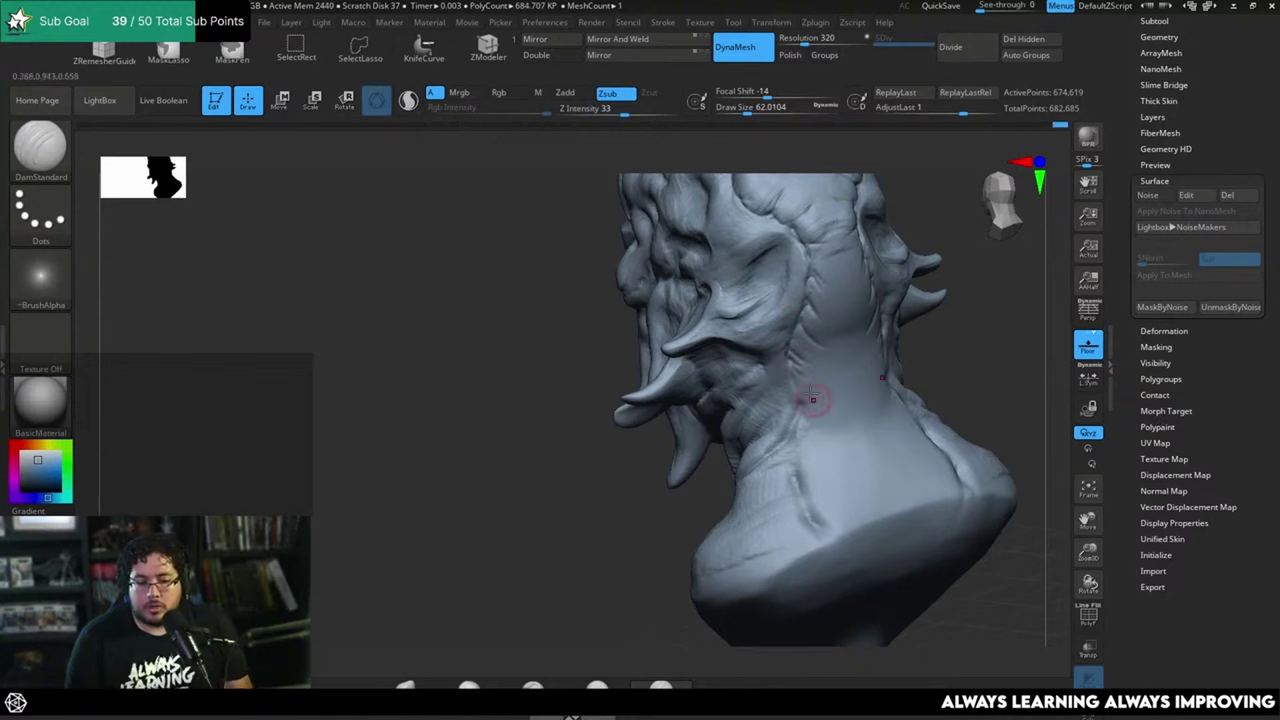
right_click_drag(806, 397, 883, 367)
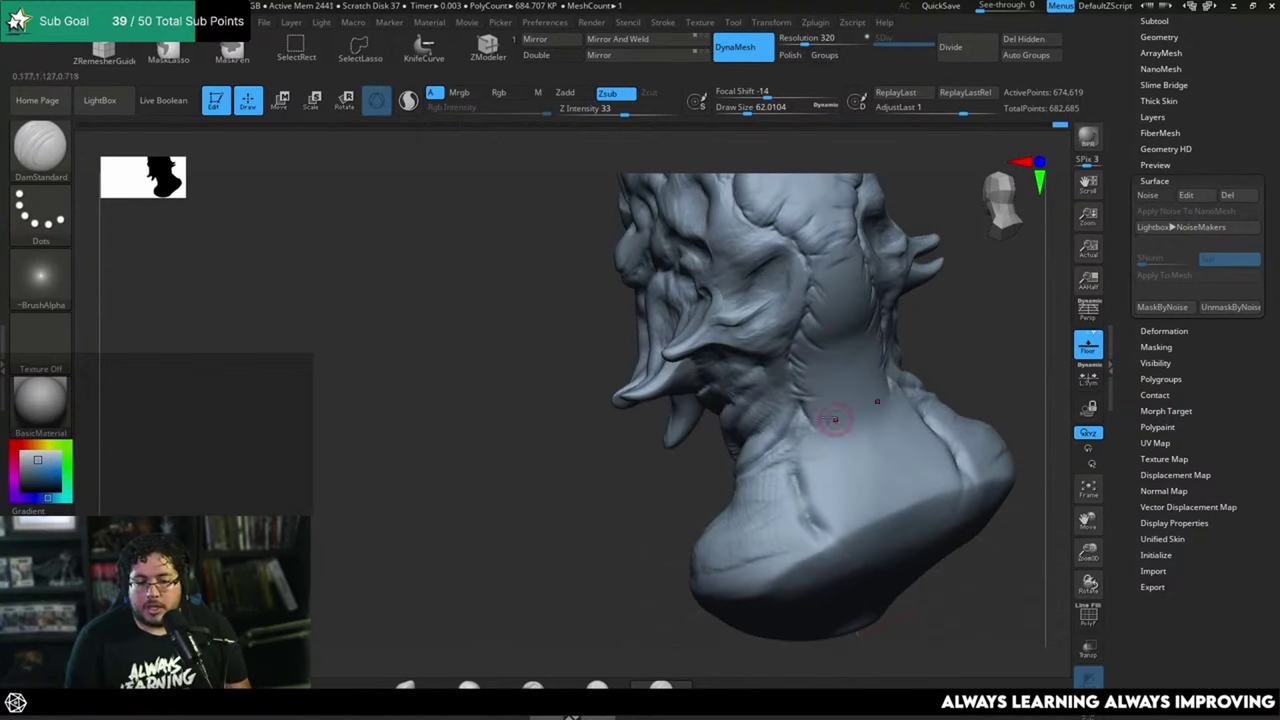
mouse_move(934, 382)
left_mouse_down()
mouse_move(948, 337)
mouse_move(932, 336)
left_mouse_up()
mouse_move(800, 377)
left_mouse_down()
mouse_move(812, 374)
mouse_move(791, 386)
left_mouse_up()
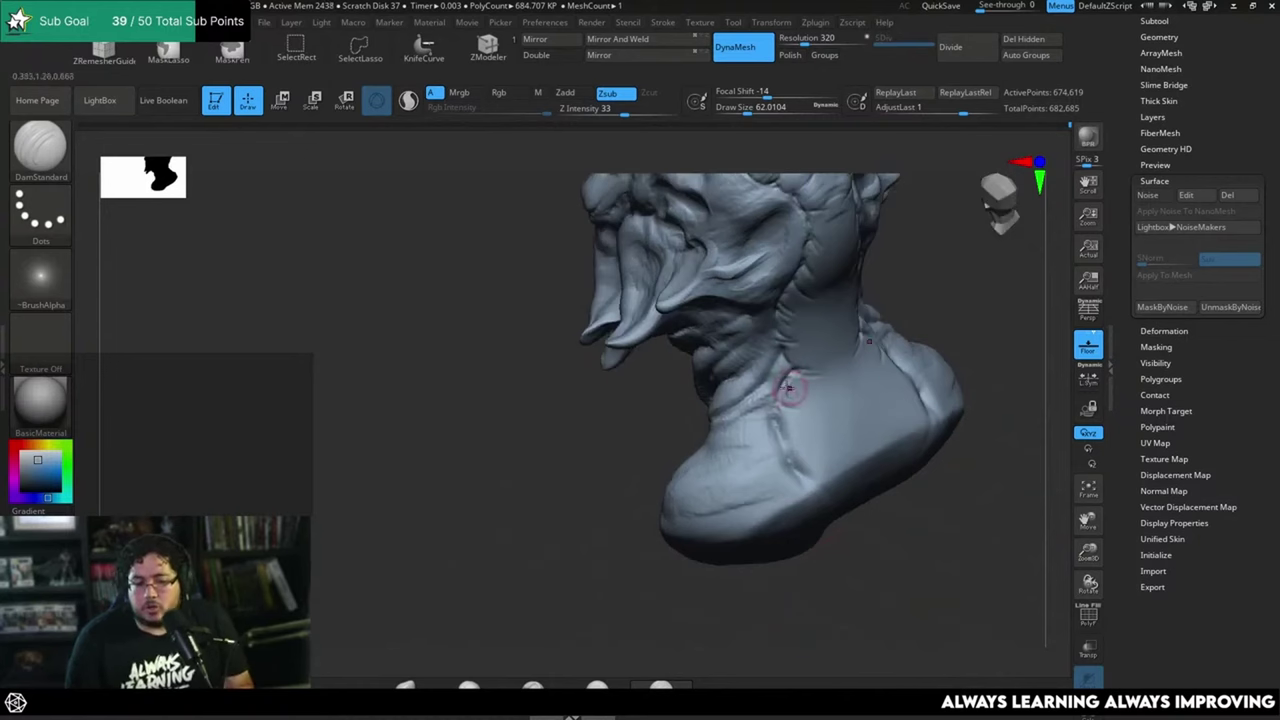
left_click_drag(784, 445, 820, 472)
Step: Build up the folds between the creases on the upper nape with ClayBuildup at a draw size of about 87
key("b")
key("c")
key("b")
key("space")
left_click_drag(805, 388, 812, 388)
left_click_drag(975, 300, 905, 234)
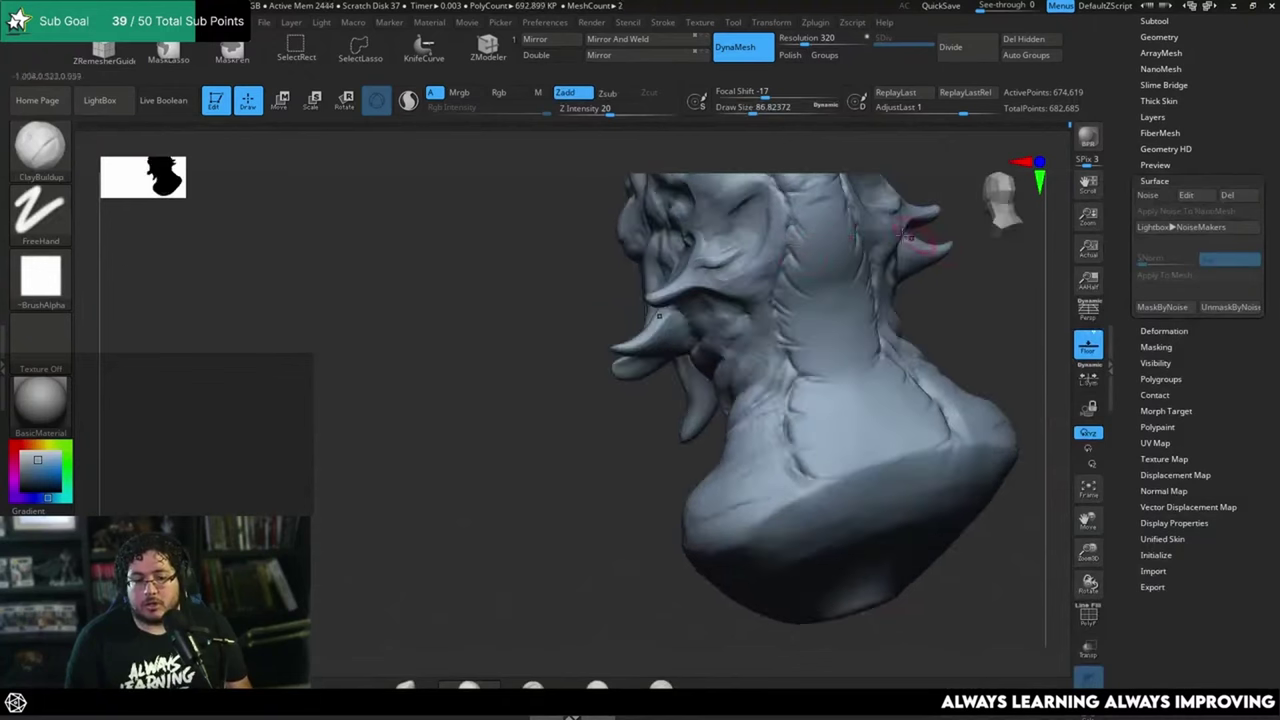
right_click_drag(928, 285, 808, 278)
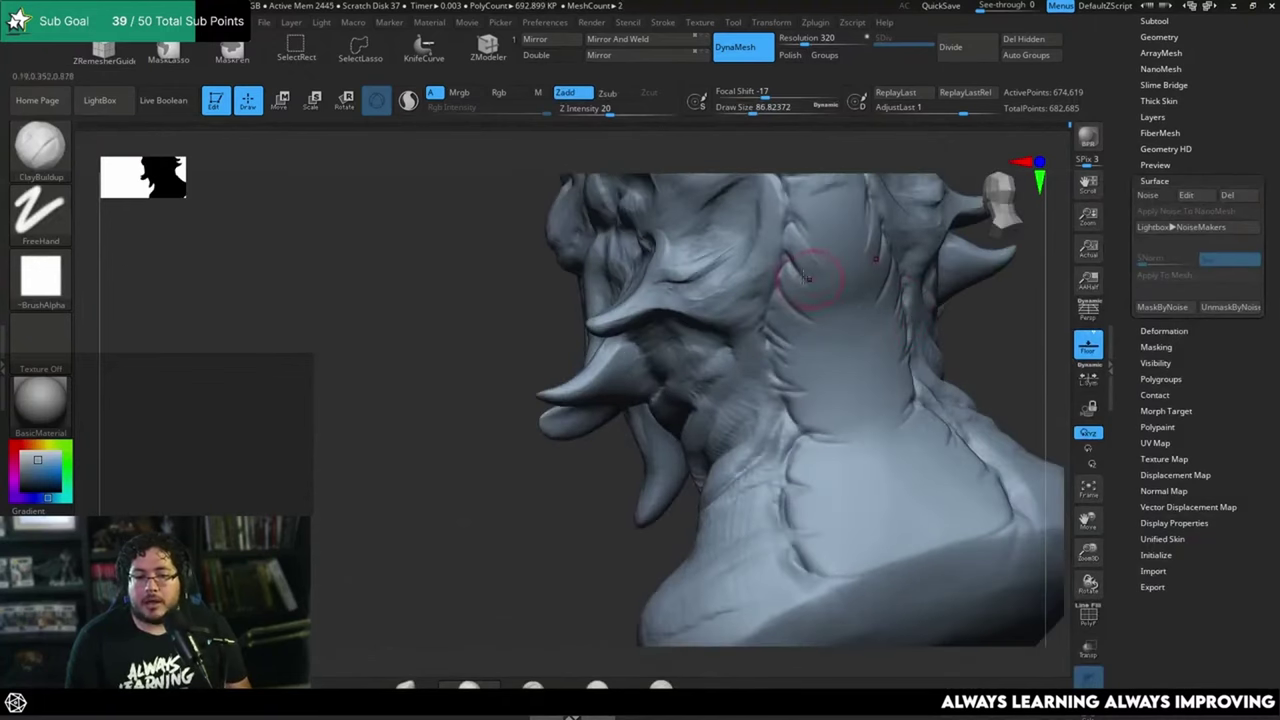
right_click_drag(794, 232, 790, 262)
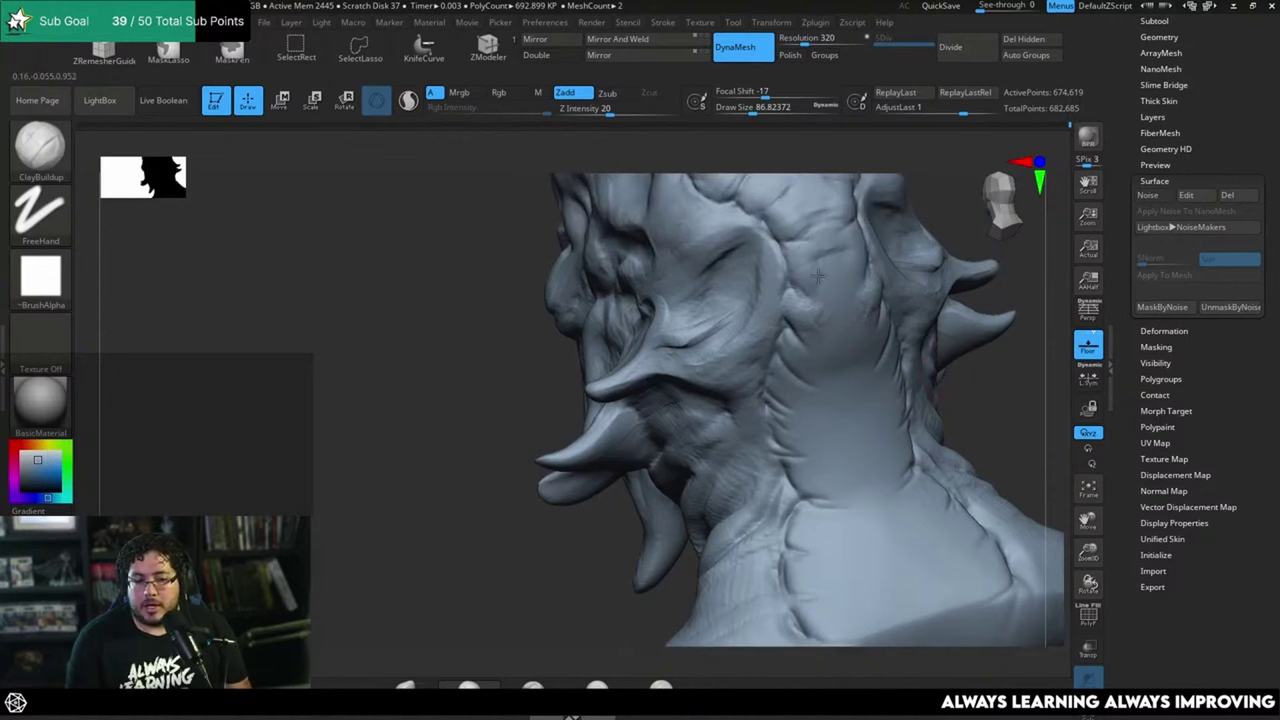
Step: Continue building up the skin folds with ClayBuildup down the side of the nape to the upper back plate
left_click_drag(998, 374, 1045, 310)
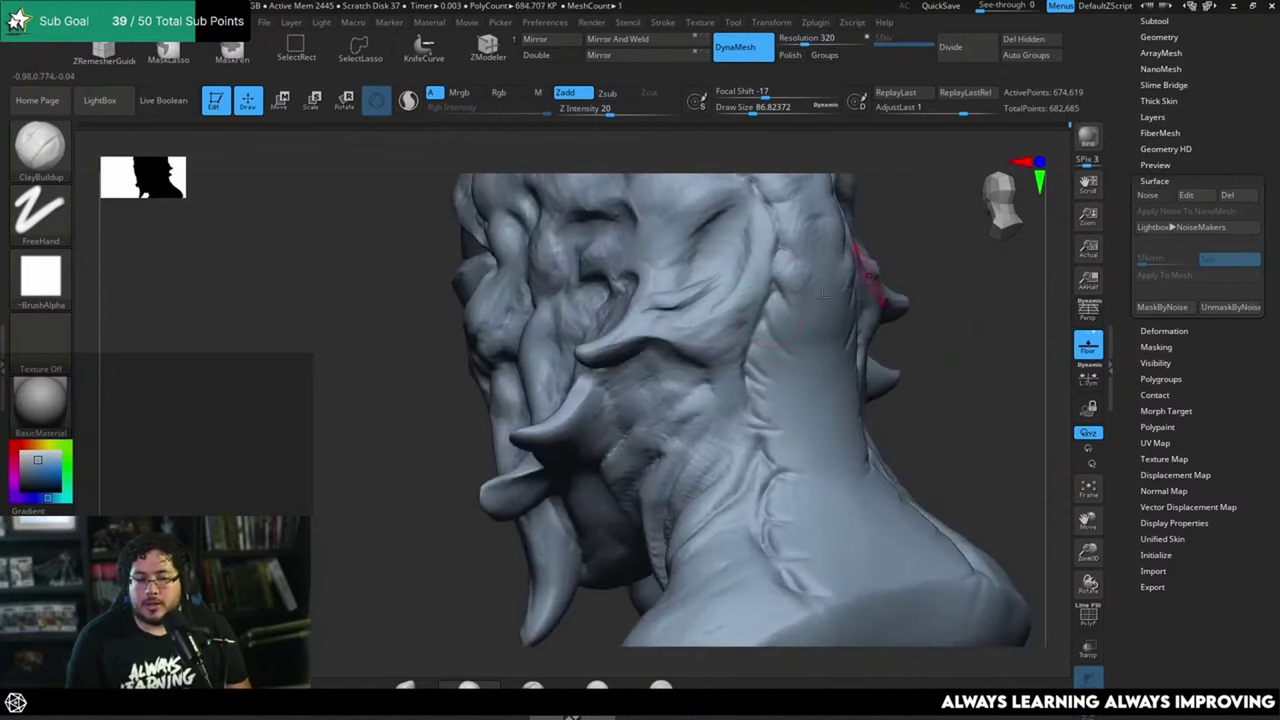
mouse_move(759, 338)
left_mouse_down()
mouse_move(776, 352)
mouse_move(784, 378)
mouse_move(764, 386)
mouse_move(780, 400)
left_mouse_up()
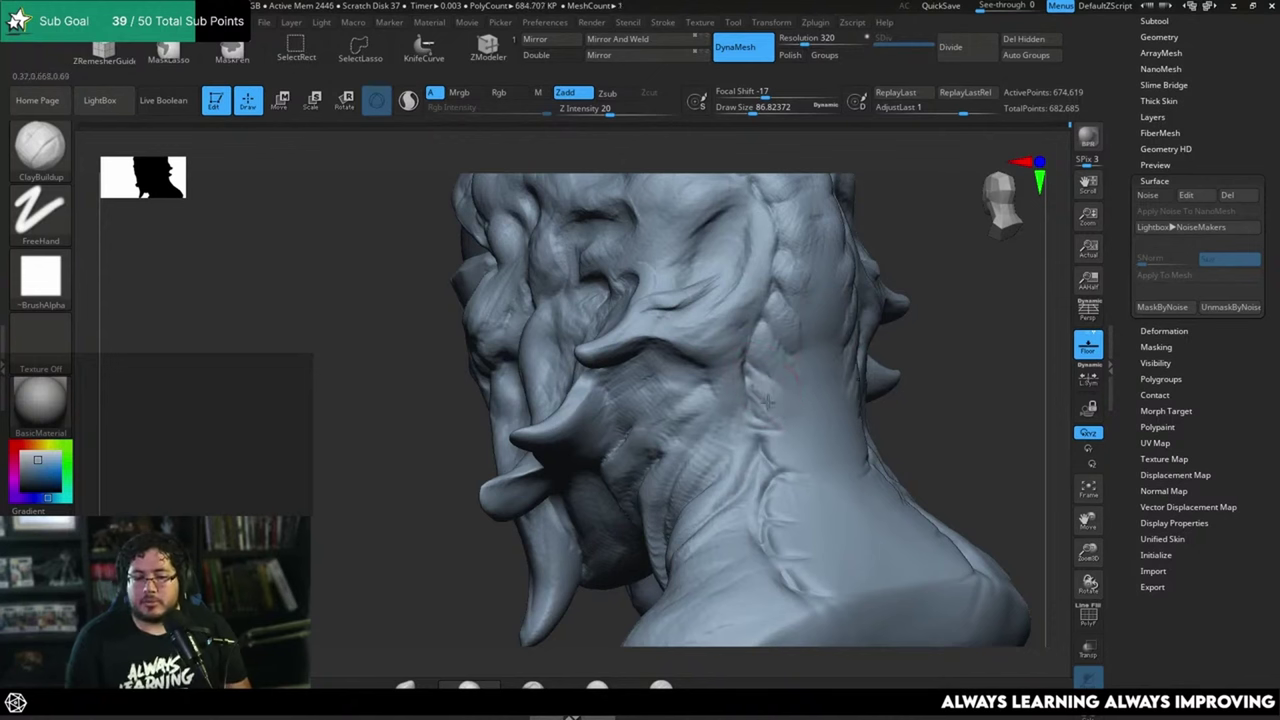
left_click_drag(943, 416, 922, 350)
mouse_move(786, 431)
left_mouse_down()
mouse_move(762, 423)
mouse_move(781, 424)
left_mouse_up()
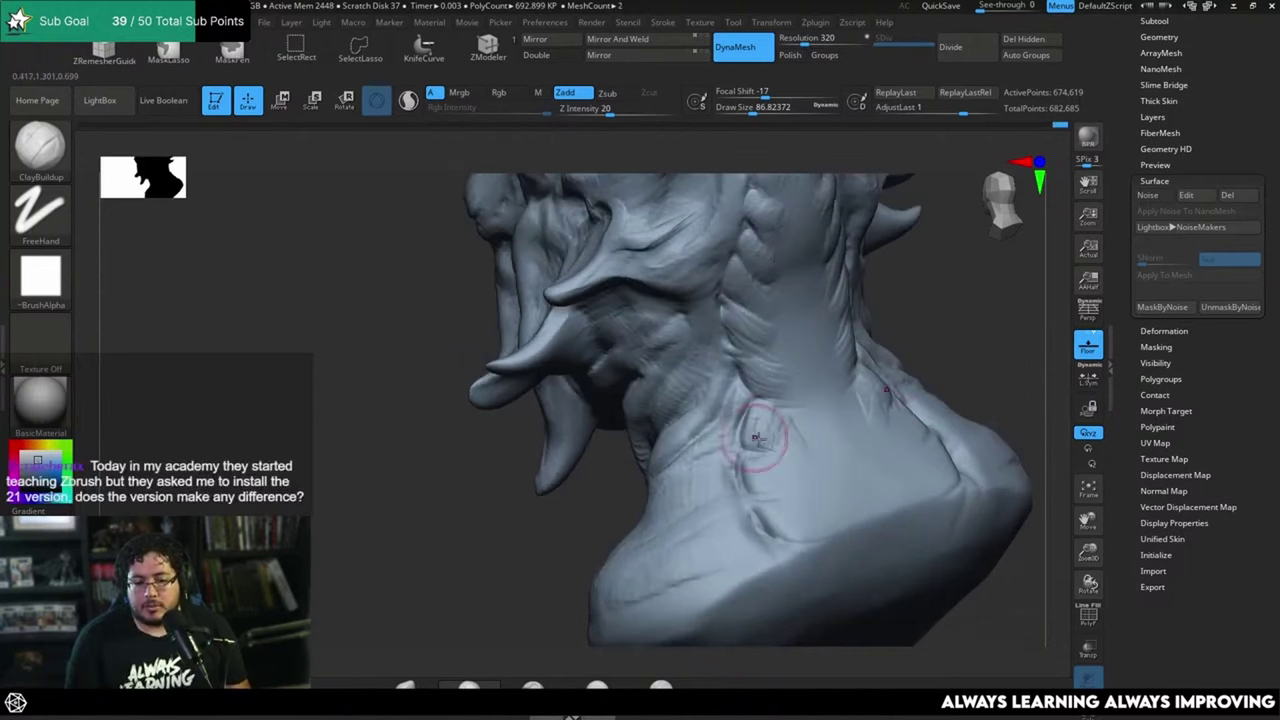
key("ctrl+shift+z")
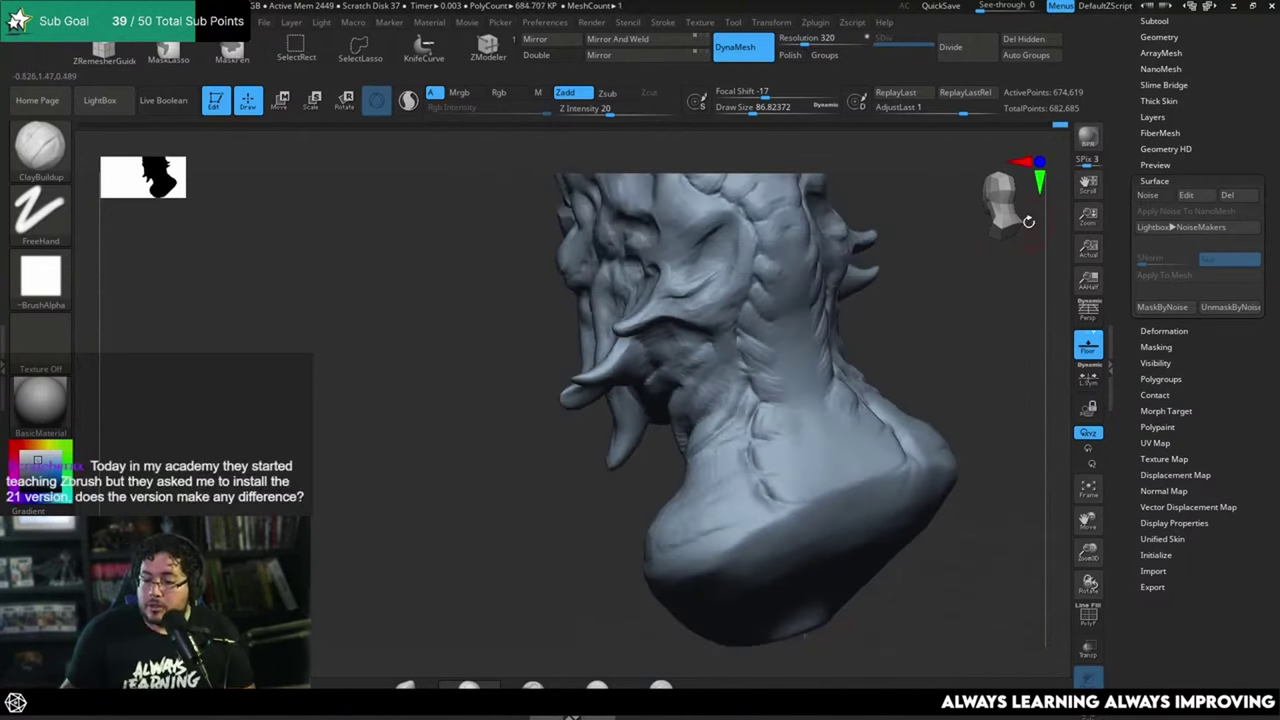
key("ctrl+z")
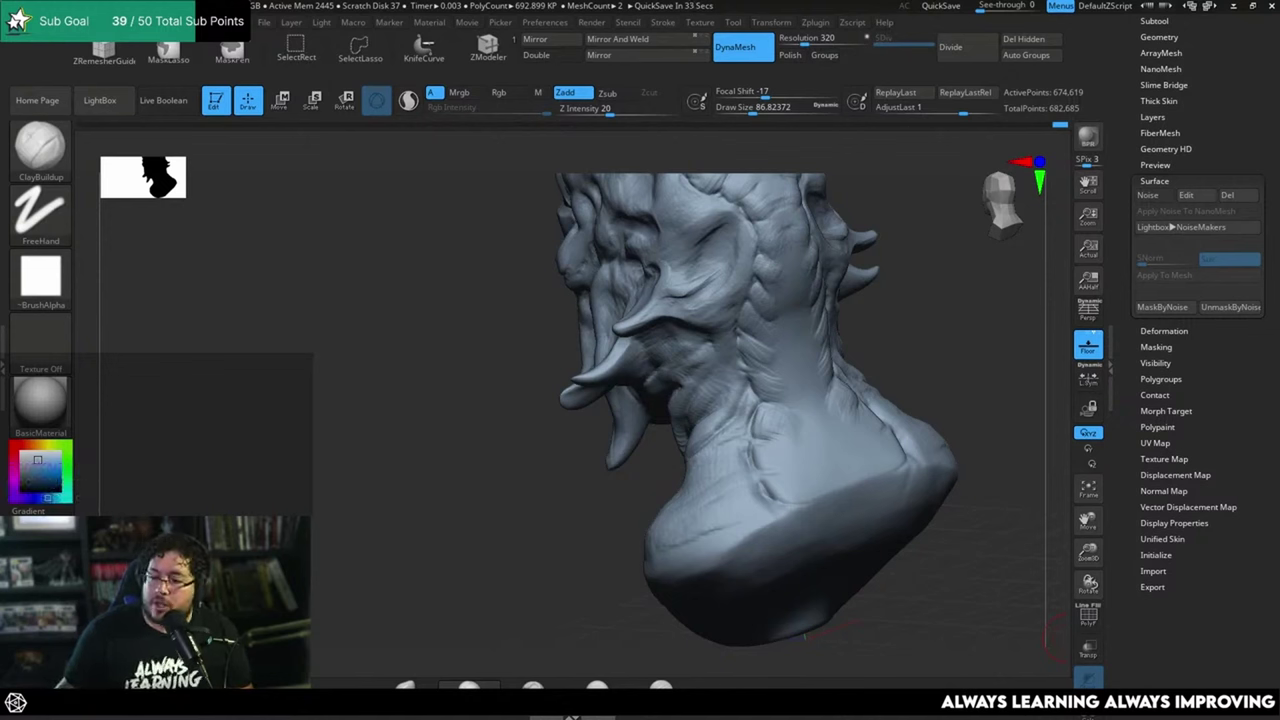
Step: Add broader volume across the lower nape and upper back plate with ClayBuildup at a draw size of 112
right_click_drag(808, 309, 700, 420)
key("space")
left_click_drag(780, 331, 780, 331)
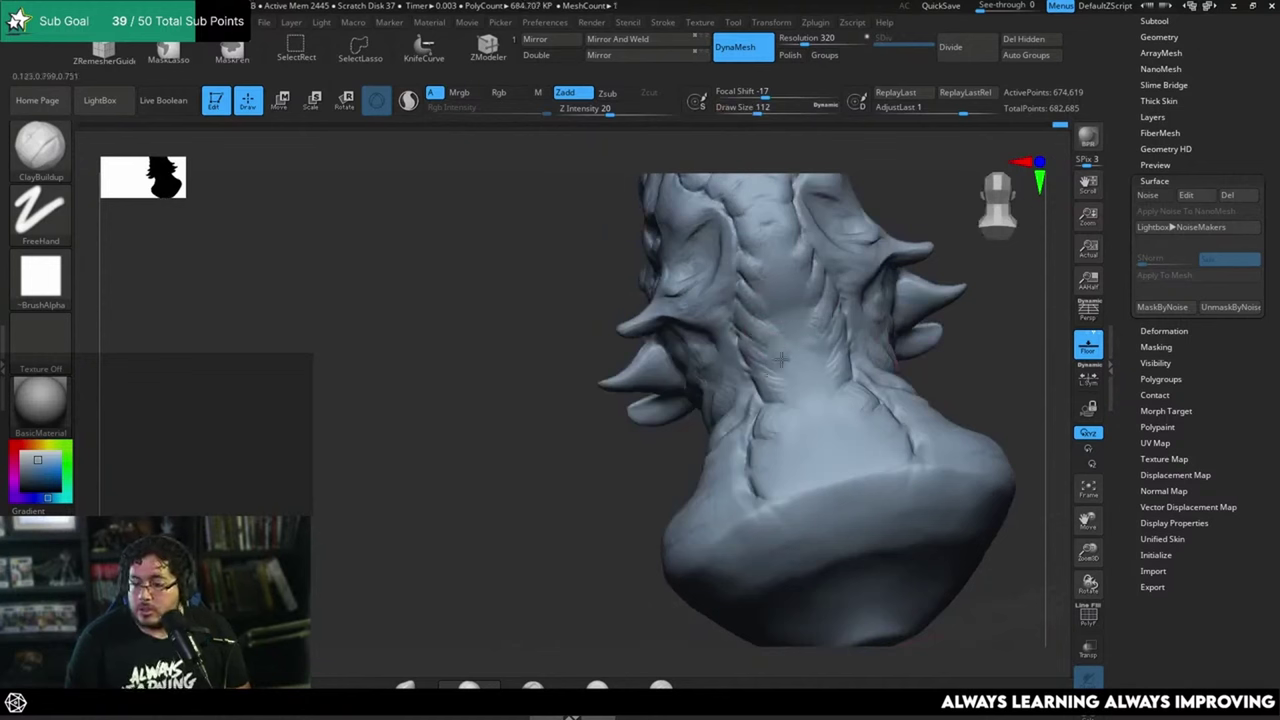
mouse_move(991, 343)
left_mouse_down()
mouse_move(992, 300)
mouse_move(974, 269)
mouse_move(837, 306)
left_mouse_up()
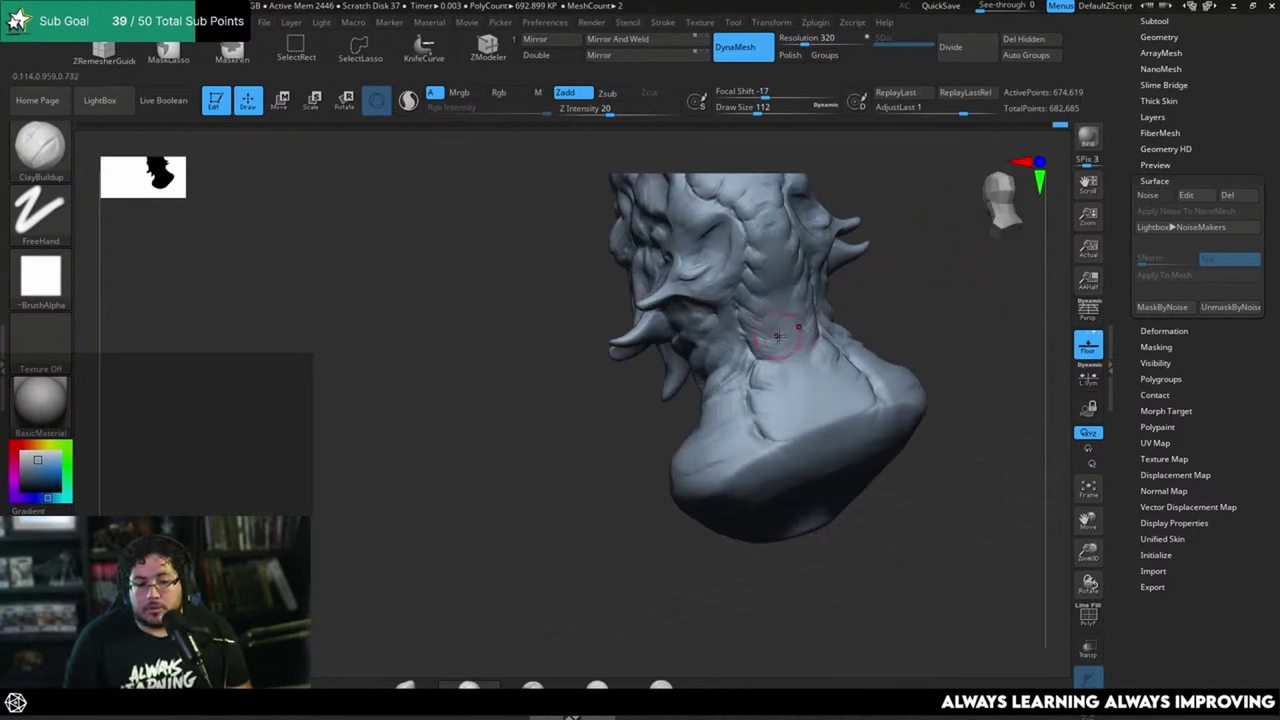
left_click_drag(778, 336, 766, 318)
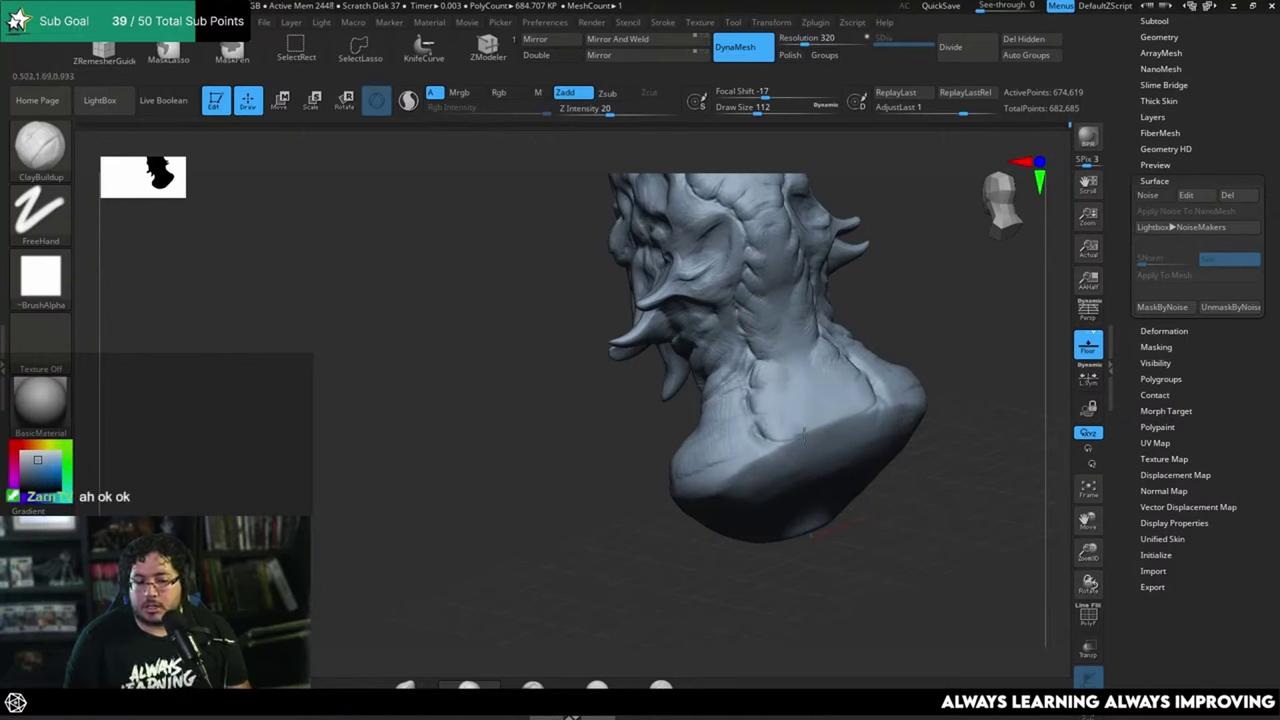
mouse_move(860, 530)
left_mouse_down()
mouse_move(900, 500)
mouse_move(951, 491)
mouse_move(931, 486)
mouse_move(940, 450)
mouse_move(946, 469)
mouse_move(931, 472)
mouse_move(890, 440)
left_mouse_up()
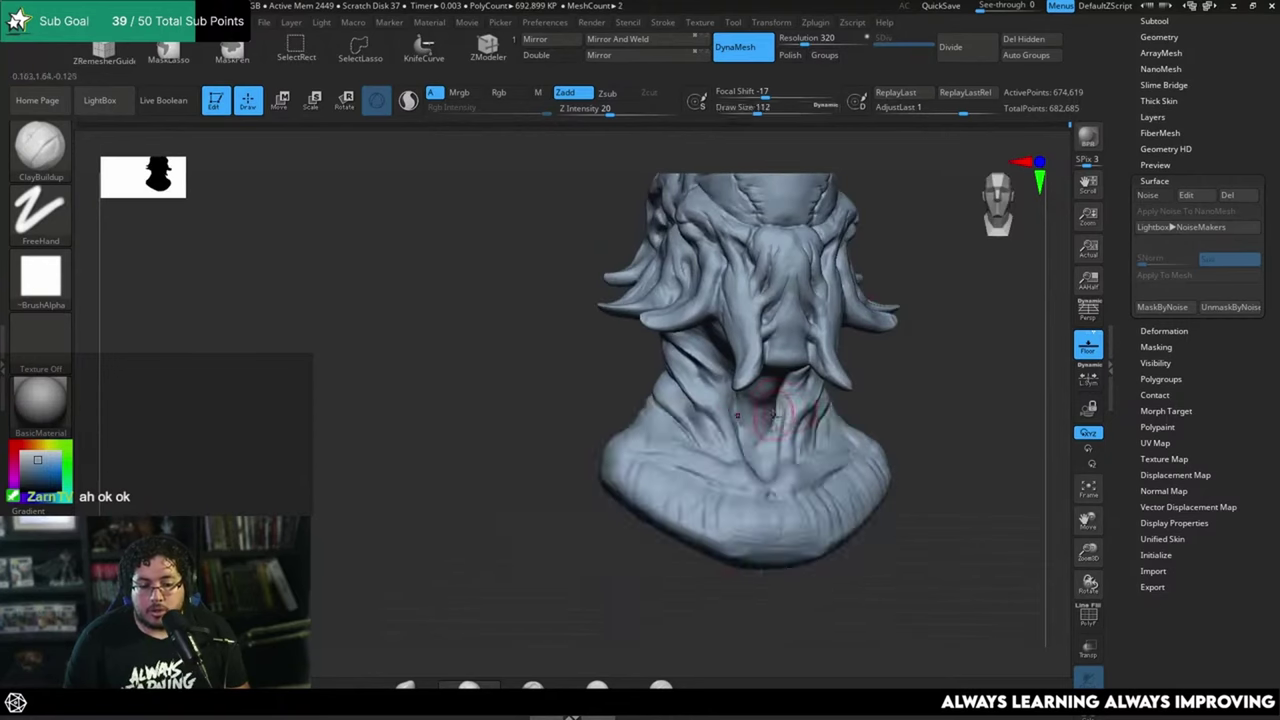
Step: Switch to DamStandard at a draw size of about 97 and review the whole bust from above and the front
left_click_drag(930, 381, 900, 386)
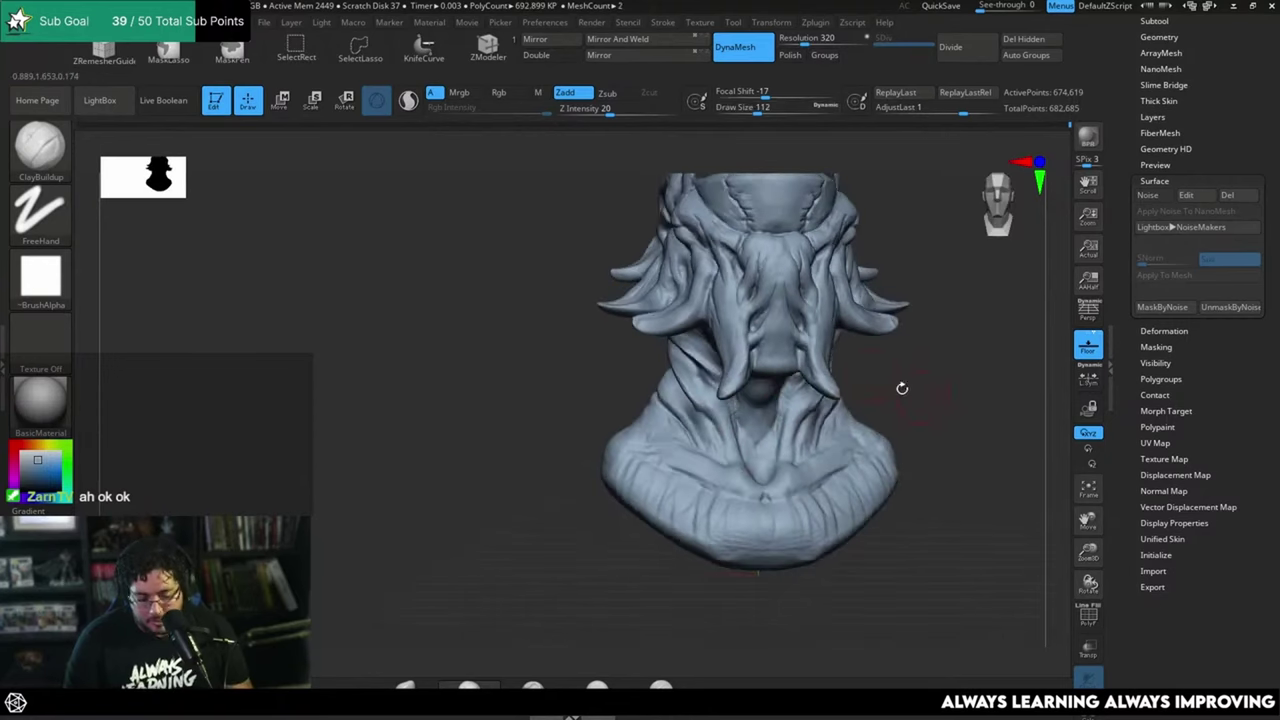
key("b")
key("d")
key("s")
key("space")
left_click_drag(814, 395, 809, 395)
mouse_move(805, 528)
left_mouse_down("alt")
mouse_move(914, 340)
mouse_move(891, 429)
mouse_move(1006, 443)
mouse_move(857, 443)
mouse_move(908, 421)
mouse_move(883, 457)
mouse_move(914, 519)
mouse_move(920, 363)
mouse_move(957, 403)
mouse_move(920, 331)
mouse_move(902, 377)
mouse_move(856, 358)
mouse_move(785, 382)
left_mouse_up("alt")
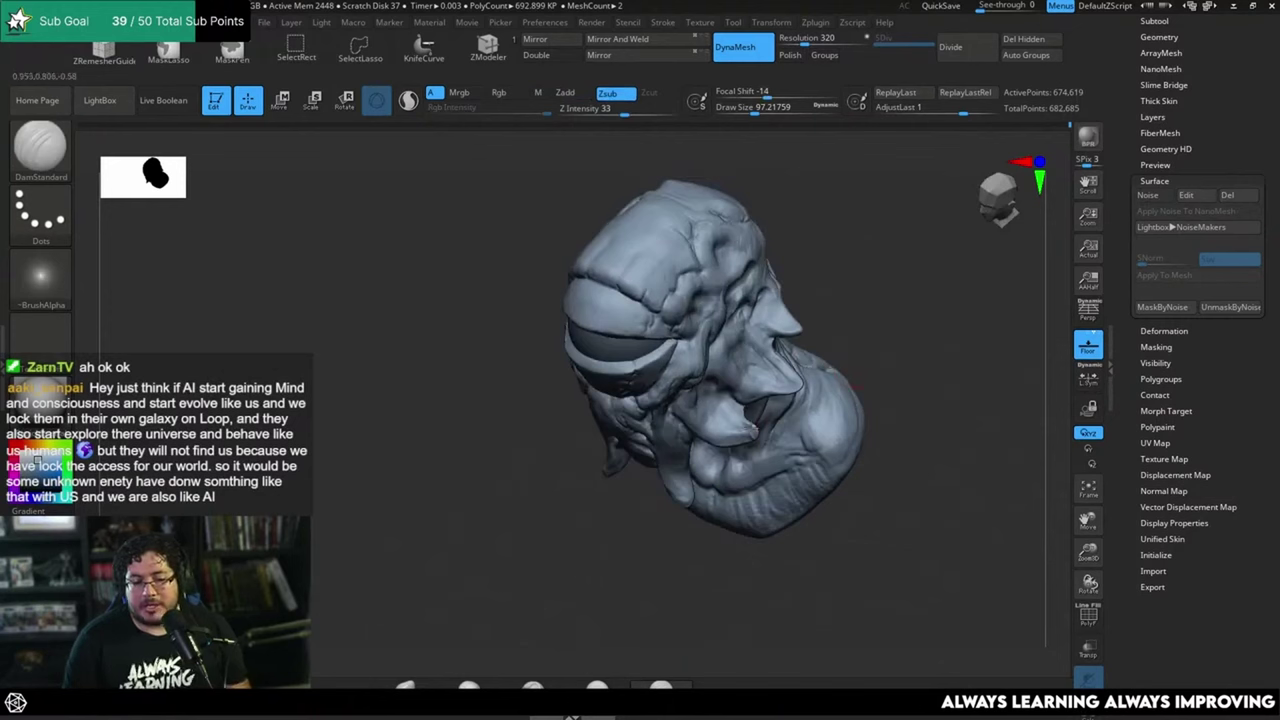
left_click_drag(930, 356, 940, 290)
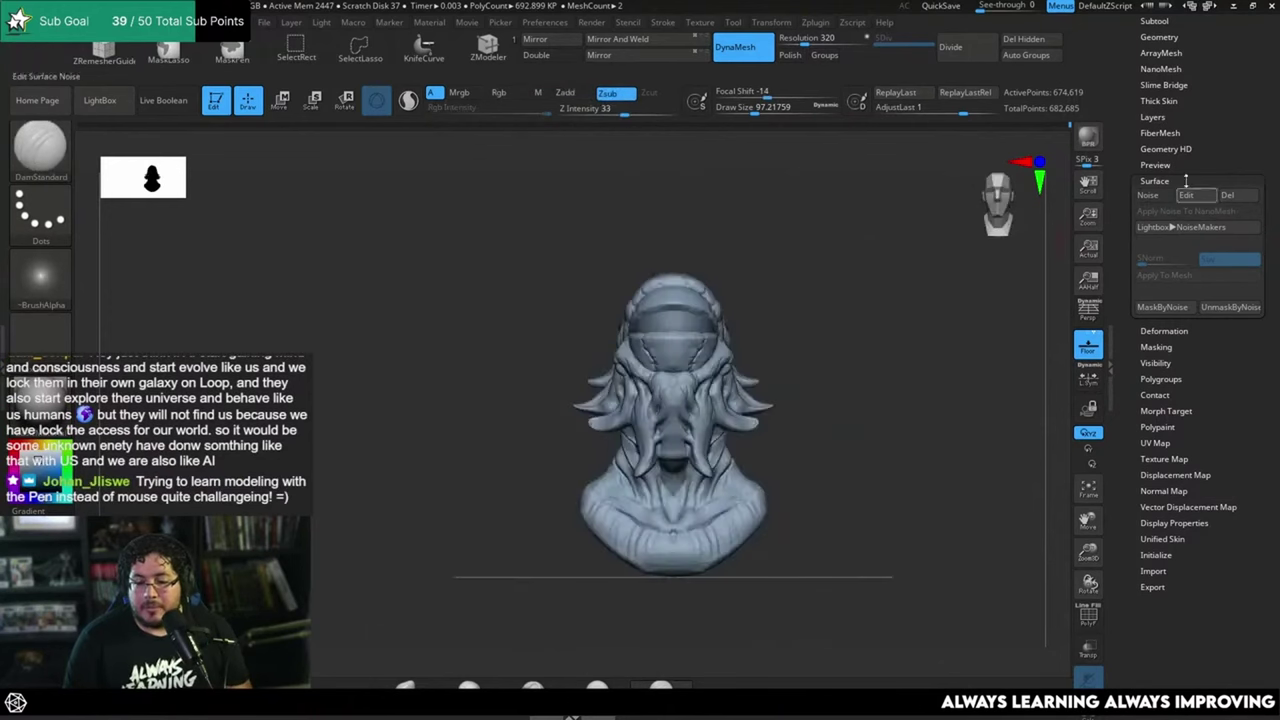
Step: Start saving the sculpt as a new tool file and browse to the project's assets folder
left_click_drag(1258, 131, 1258, 432)
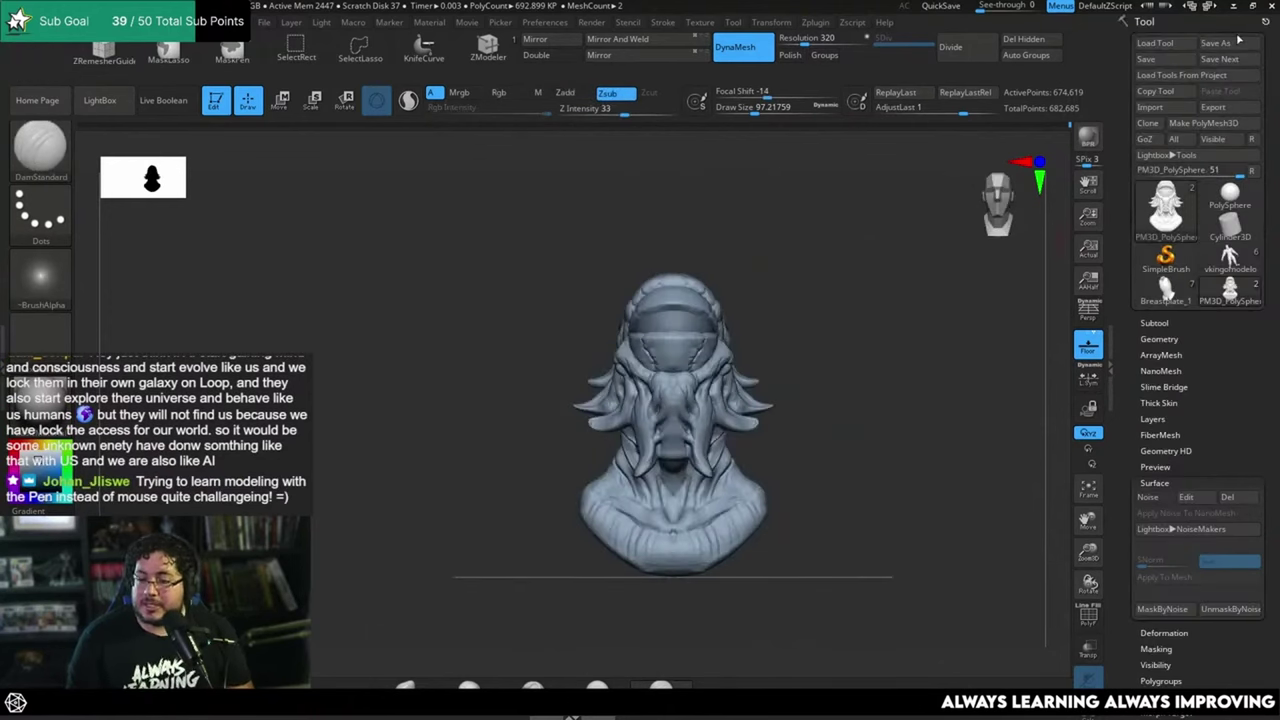
left_click(1232, 43)
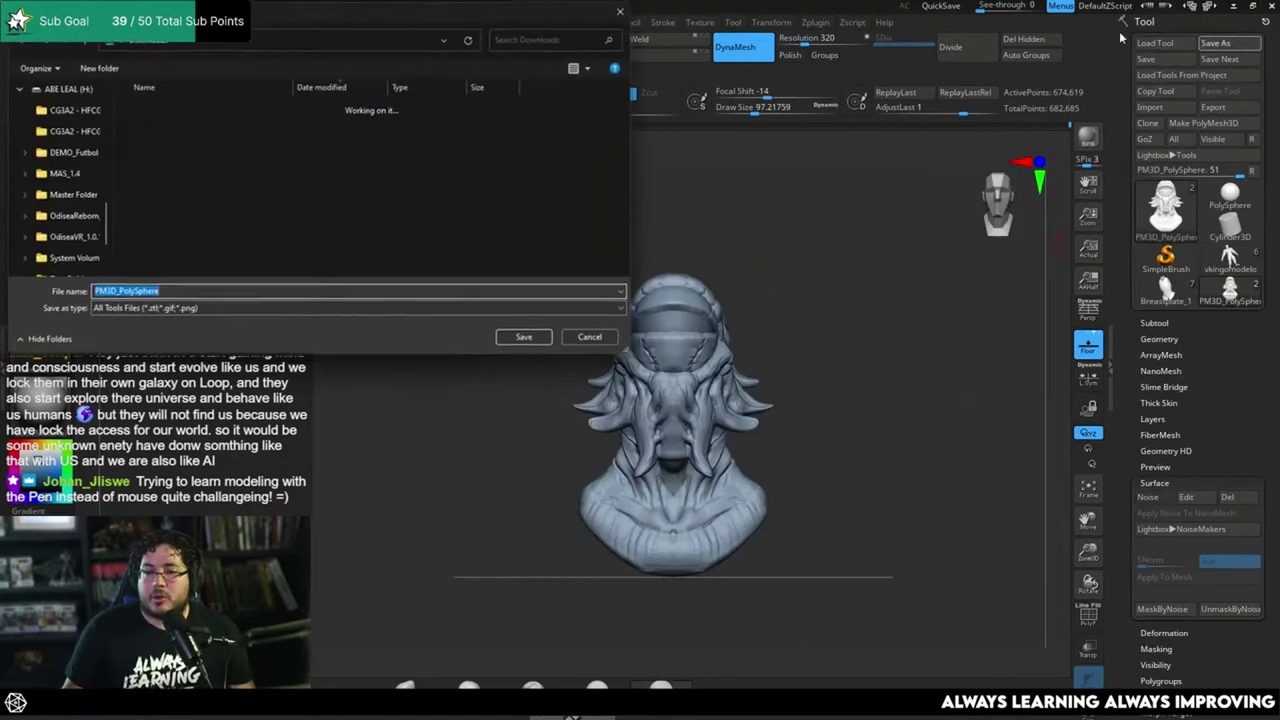
scroll(45, 200, "down", 2)
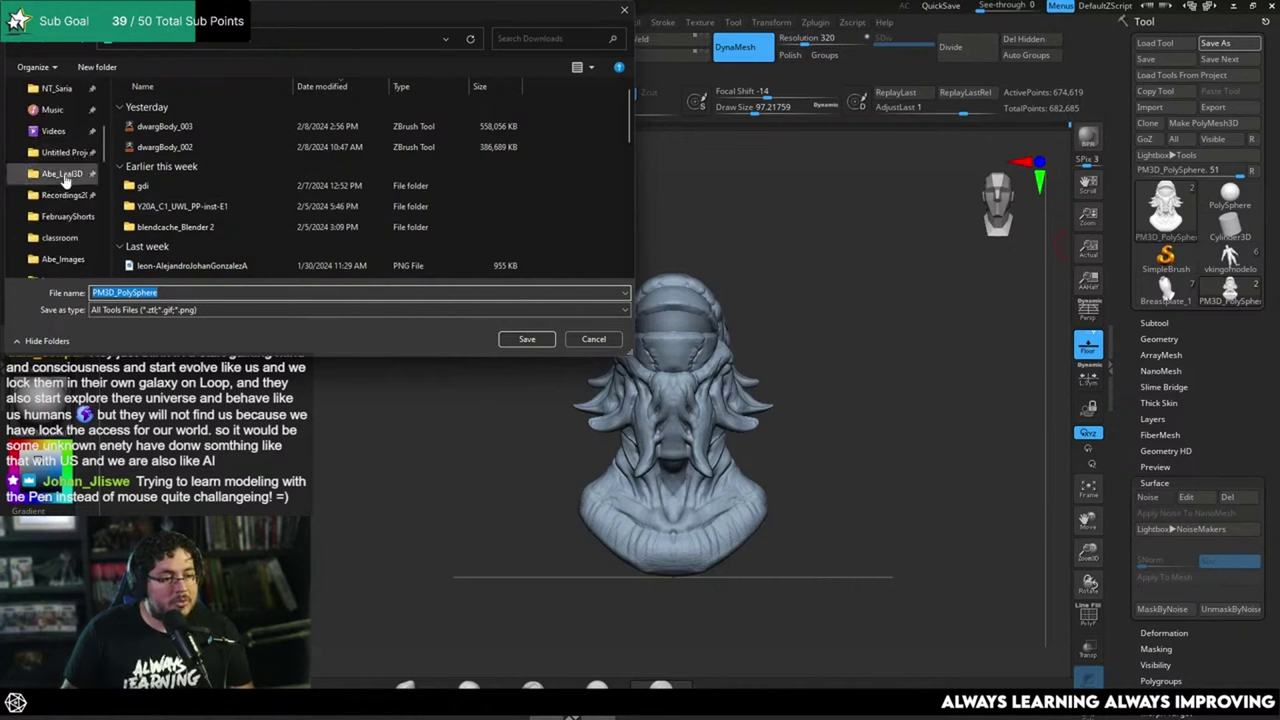
left_click(62, 174)
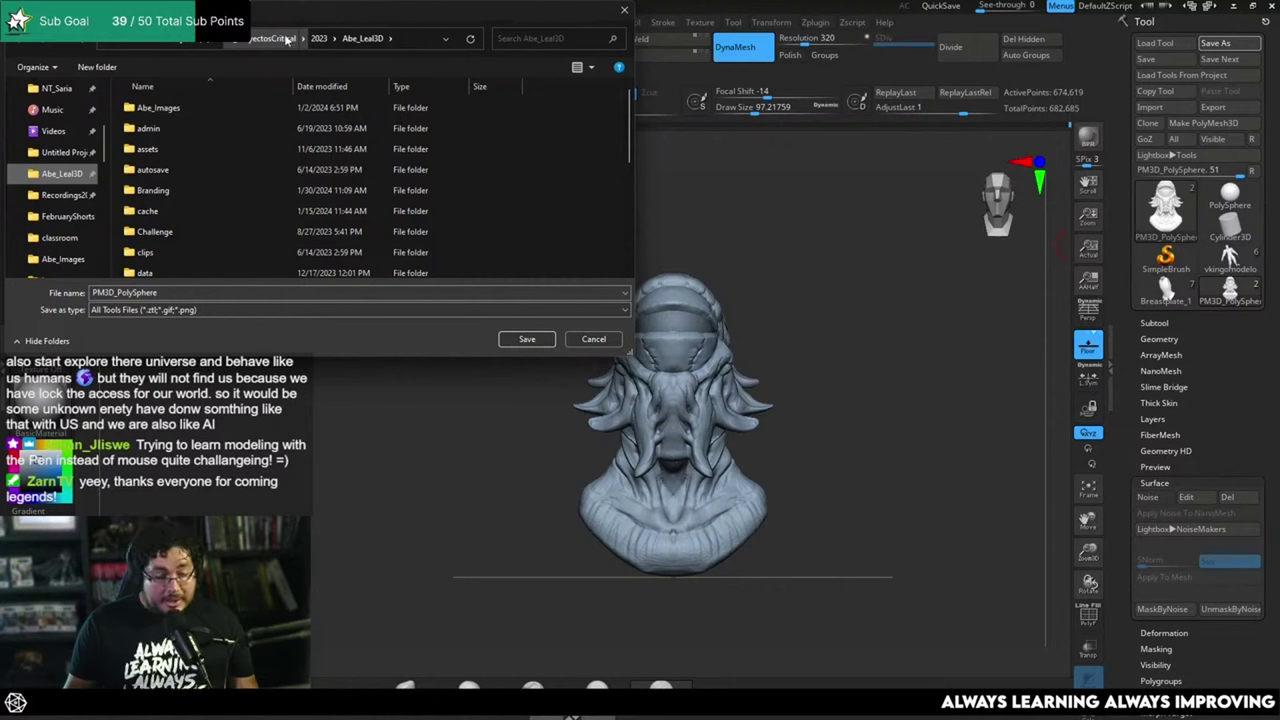
double_click(191, 148)
Step: Create a new folder named AquaticAlien inside the assets folder
right_click(537, 158)
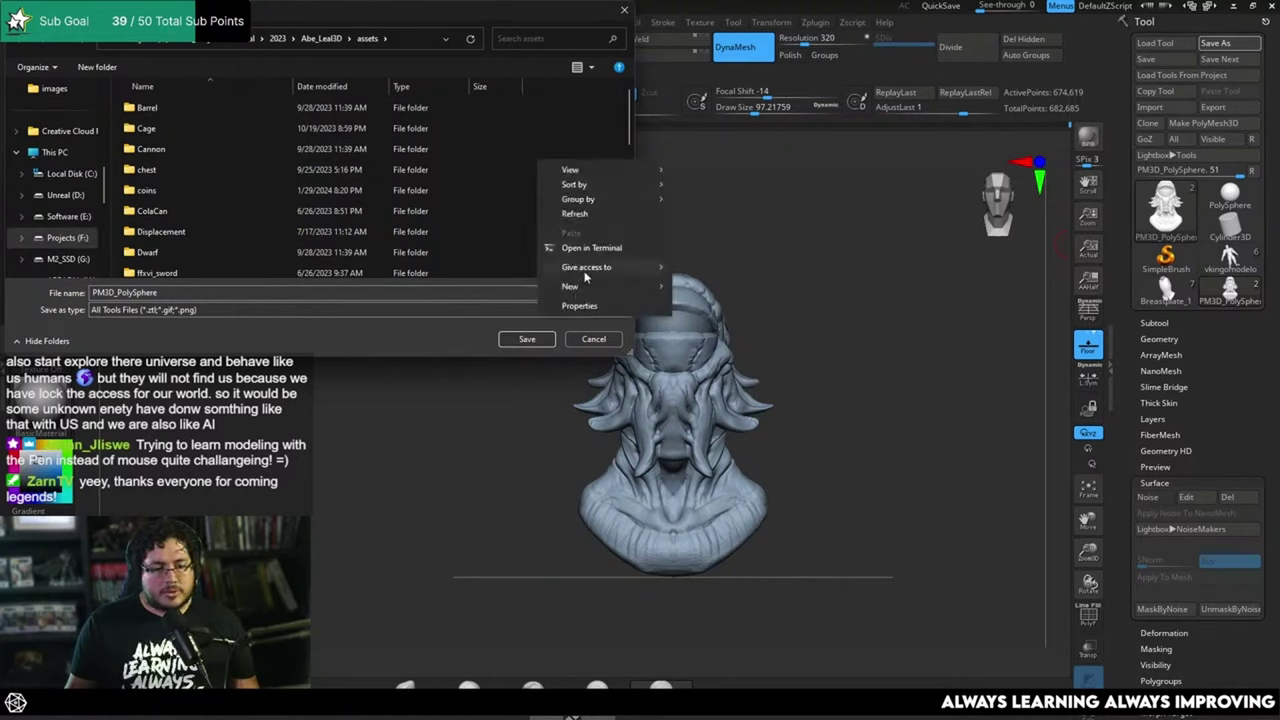
mouse_move(620, 288)
left_click(703, 287)
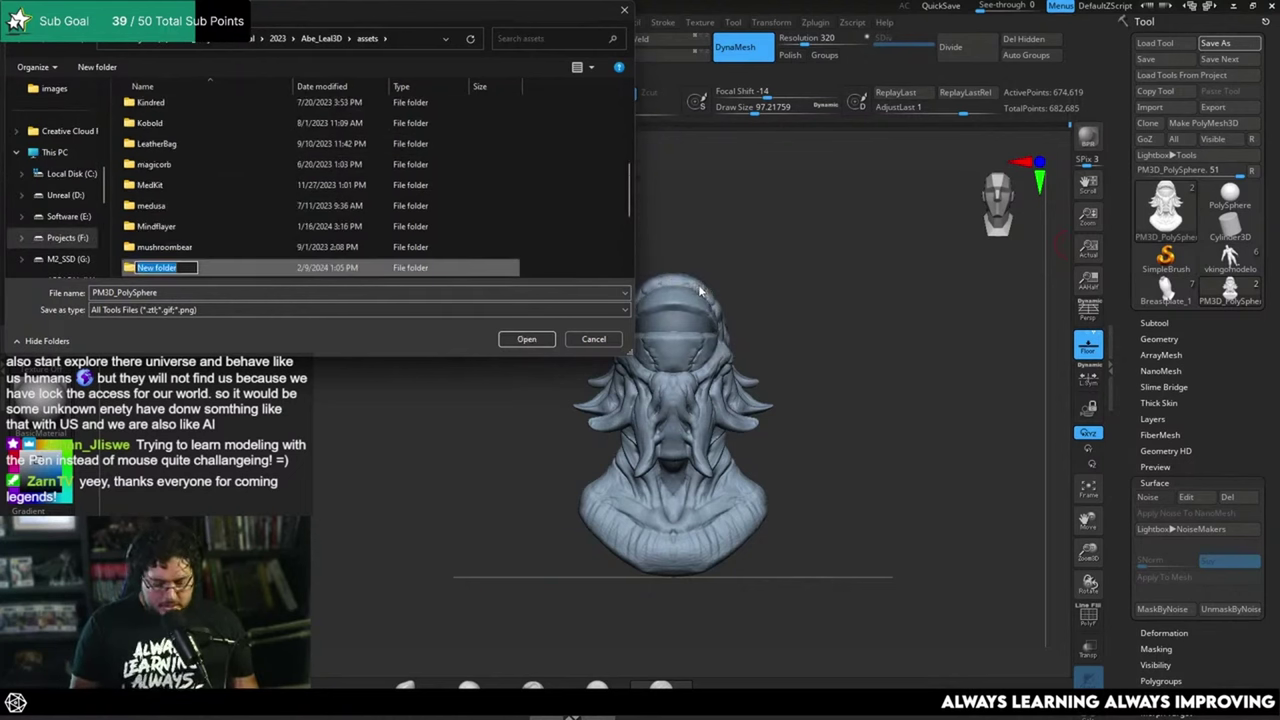
type("Aquat")
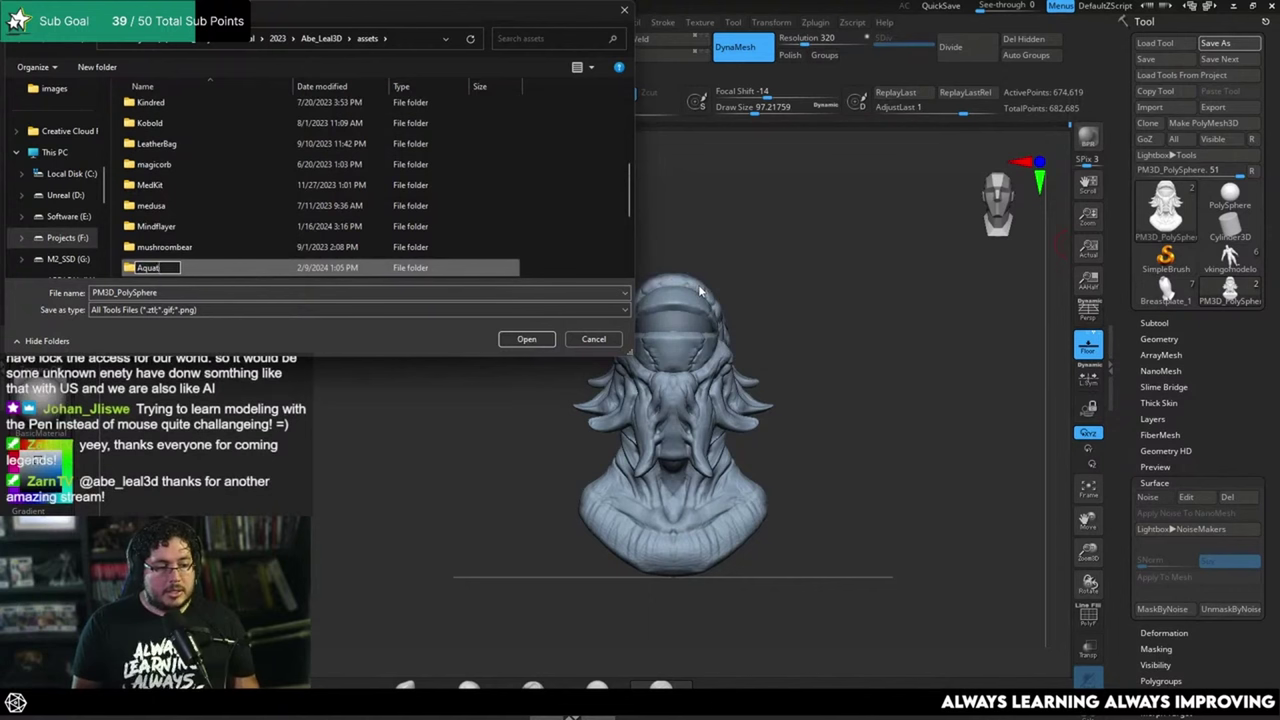
type("icAlien")
key("Return")
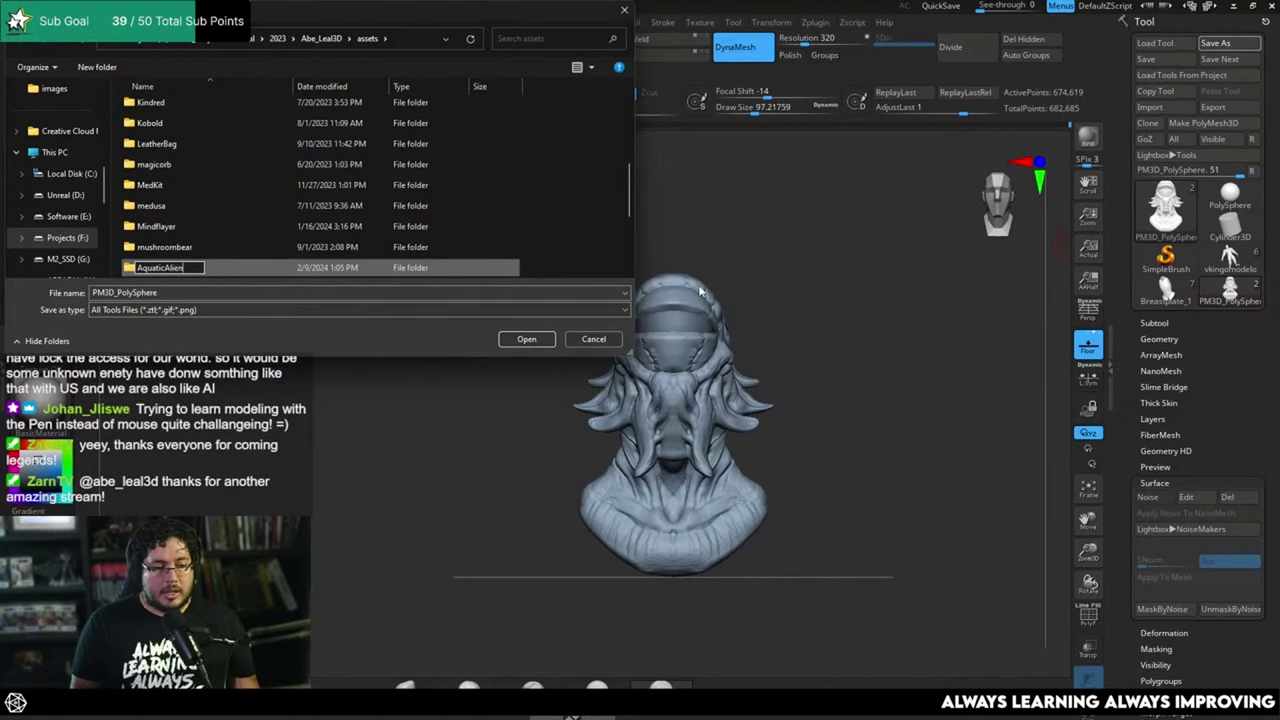
Step: Save the tool in the AquaticAlien folder under the file name Alien
key("Return")
left_click(379, 296)
type("Alien")
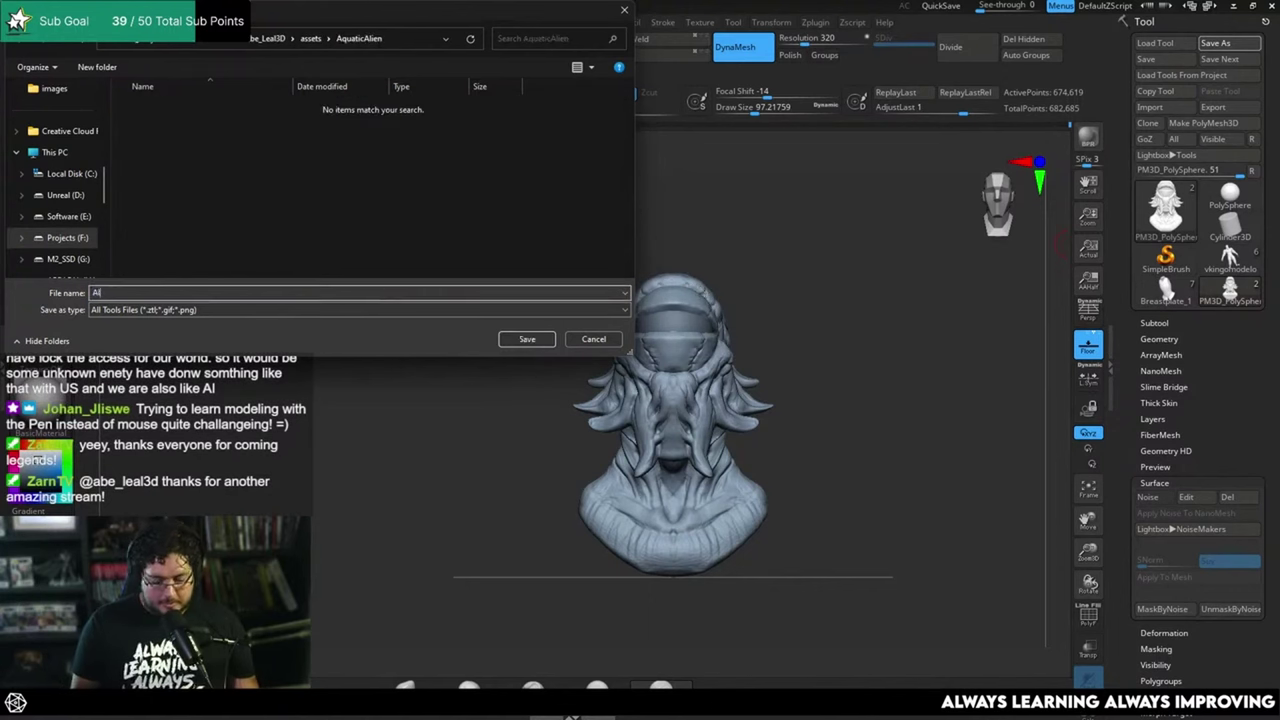
key("Return")
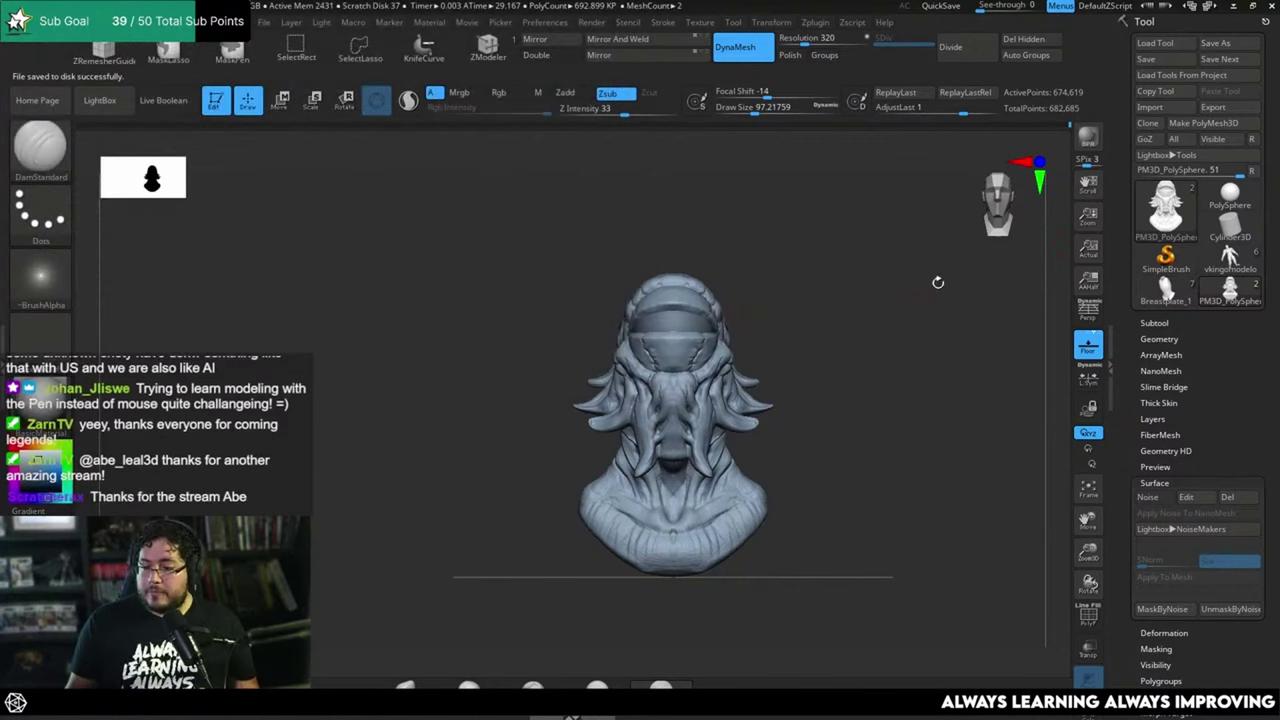